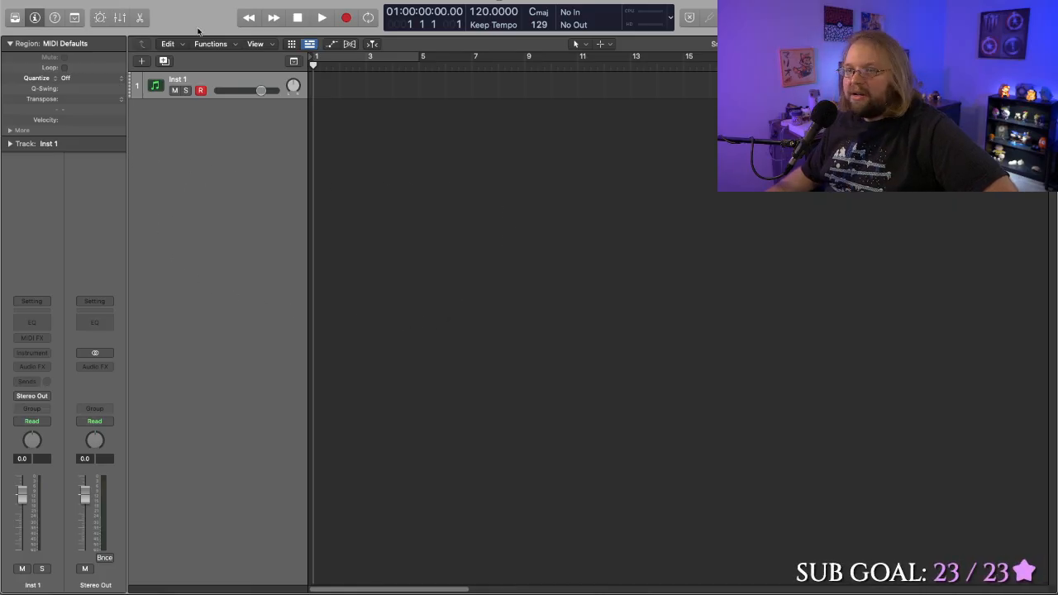
- Show the on-screen piano keyboard for the instrument track and widen its window to display more octaves
left_click(290, 0)
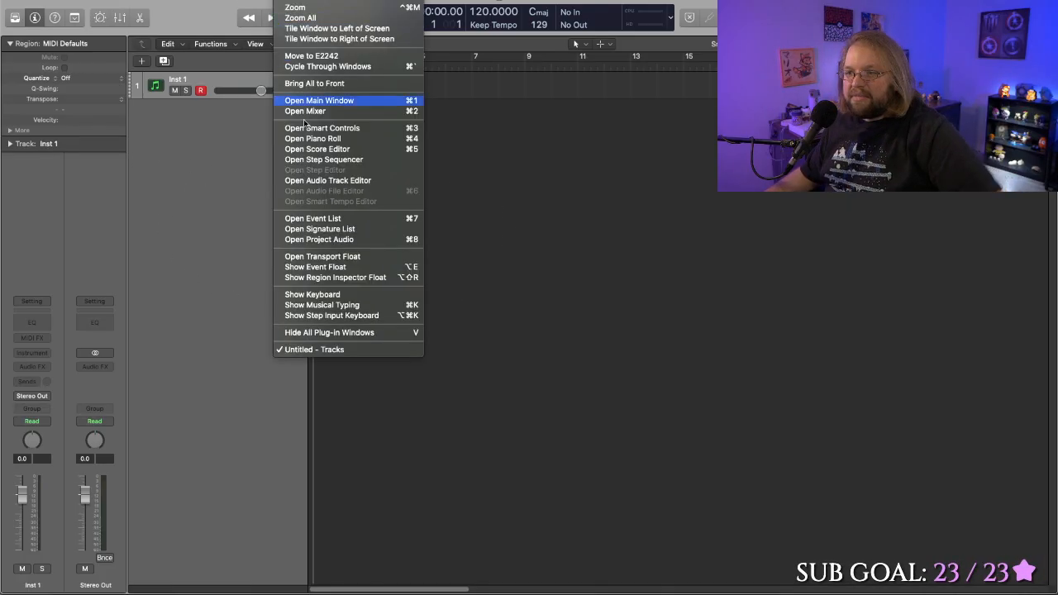
left_click(331, 295)
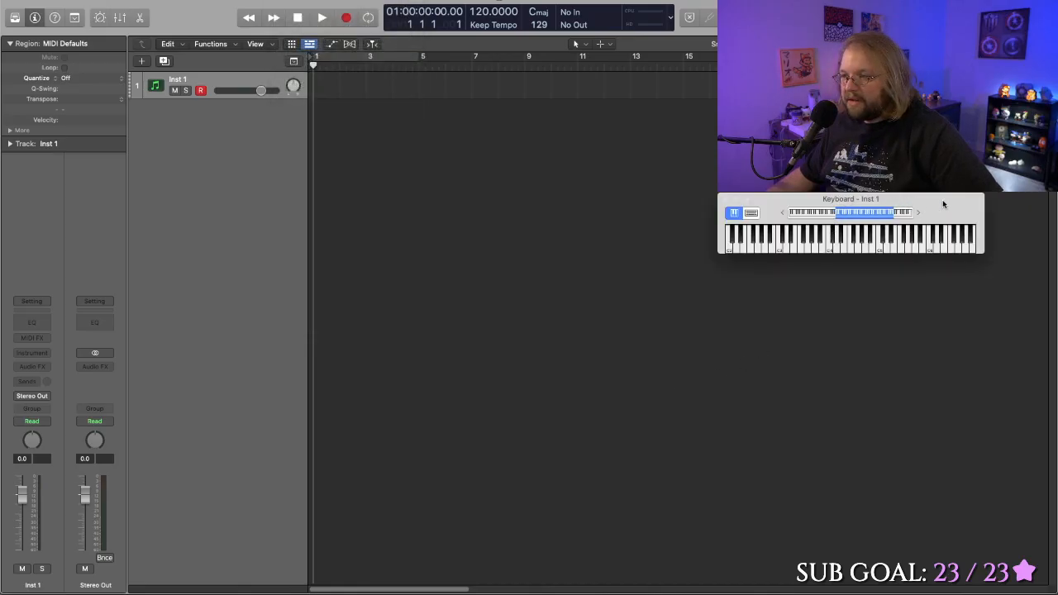
left_click_drag(985, 239, 1056, 238)
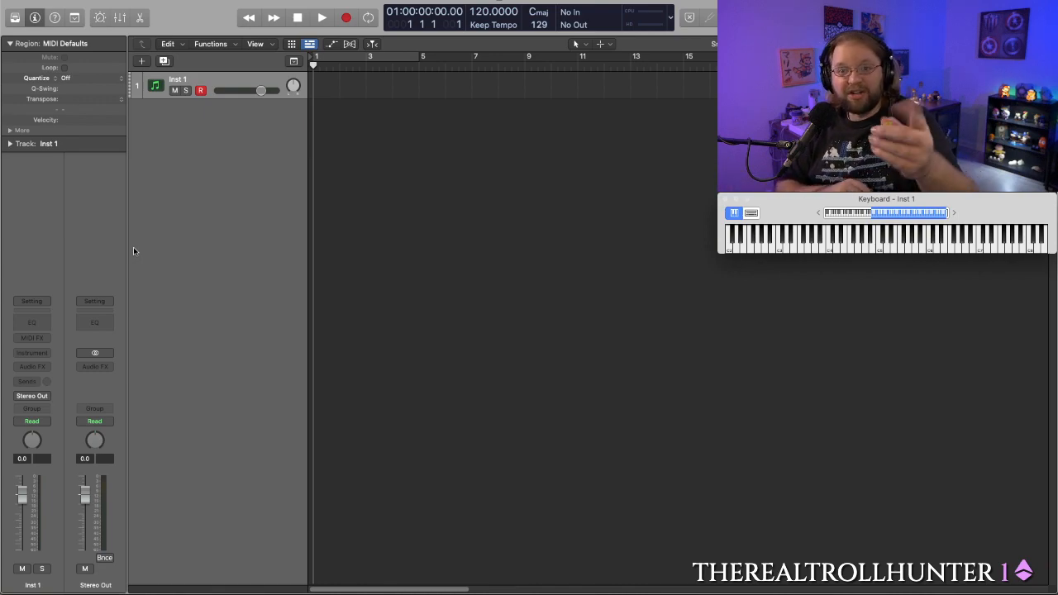
key("super+k")
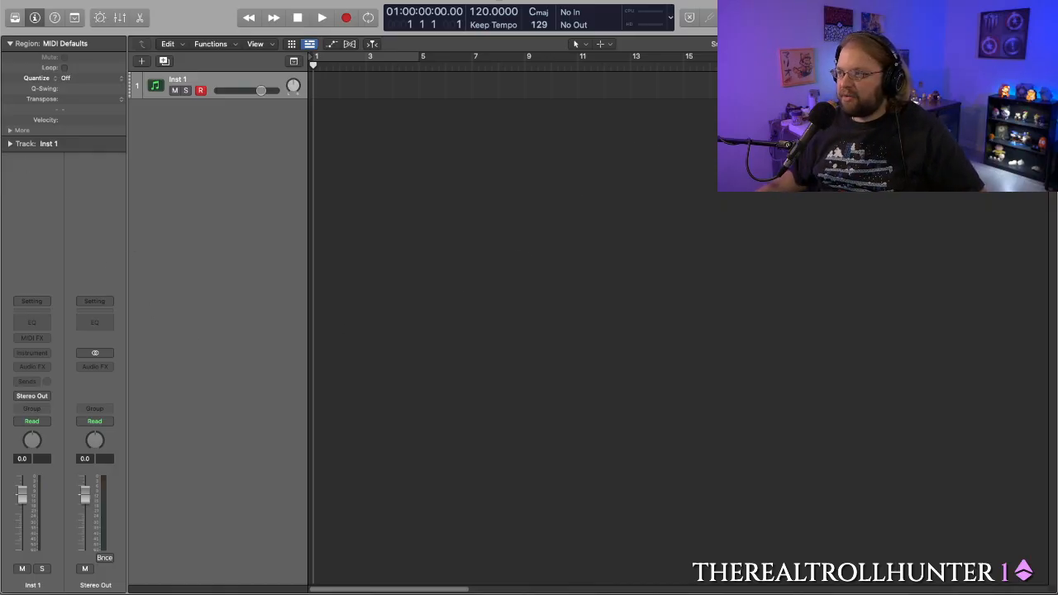
key("super+k")
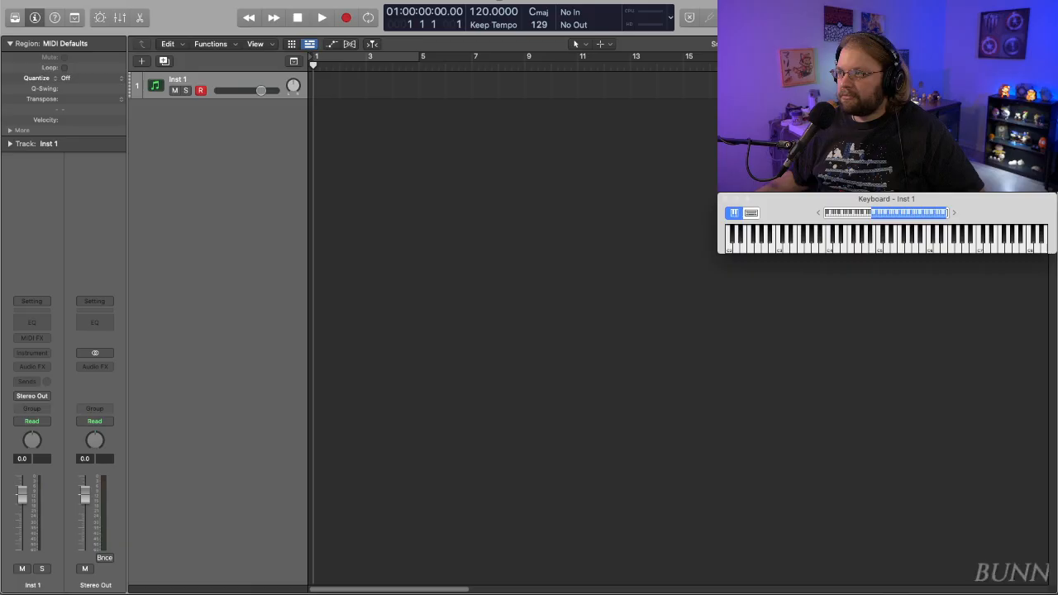
left_click(1048, 3)
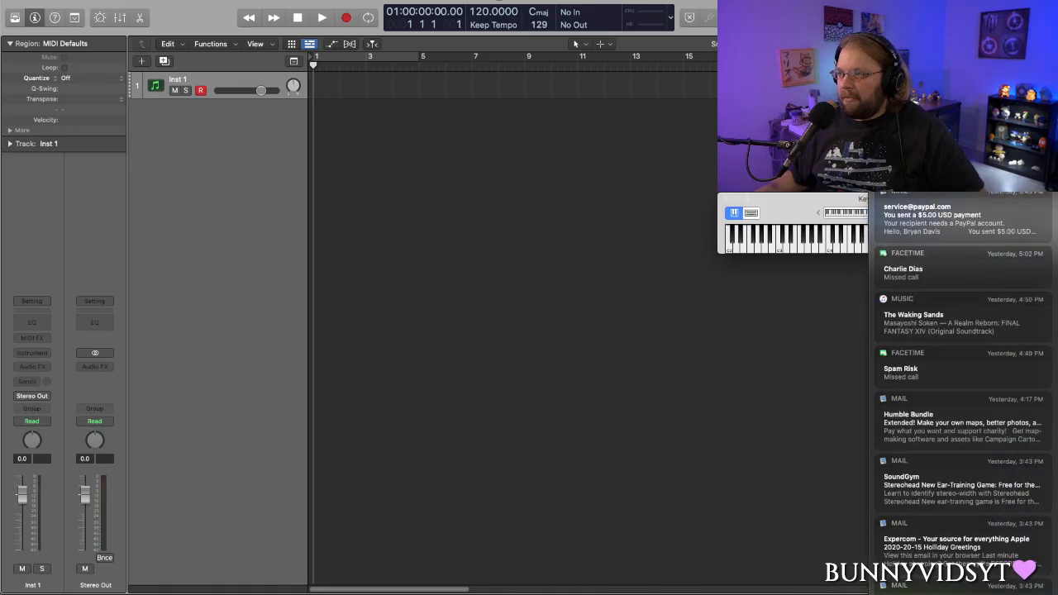
scroll(963, 389, "up", 2)
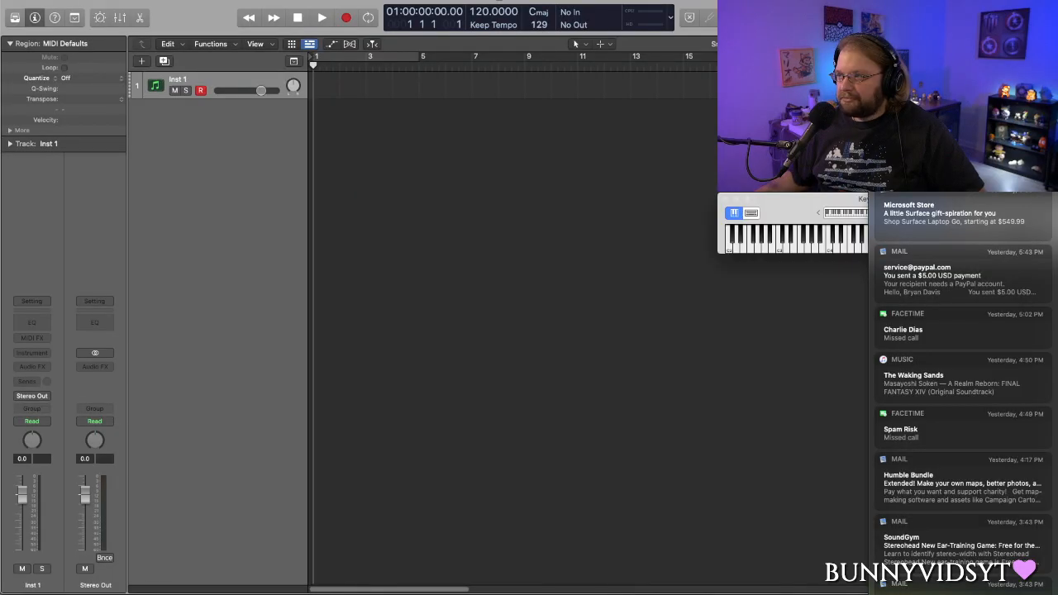
left_click(1047, 3)
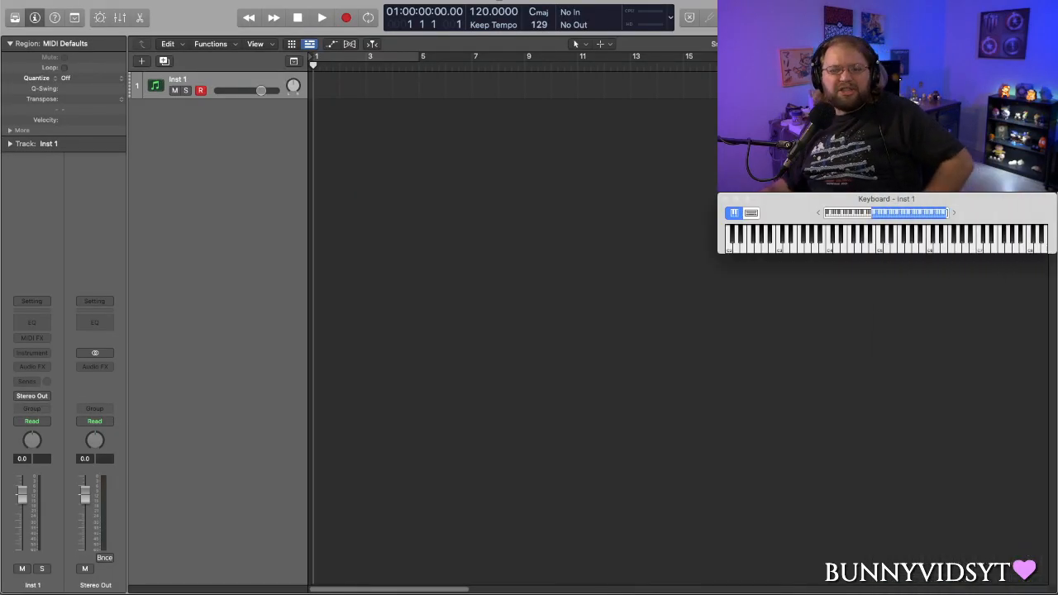
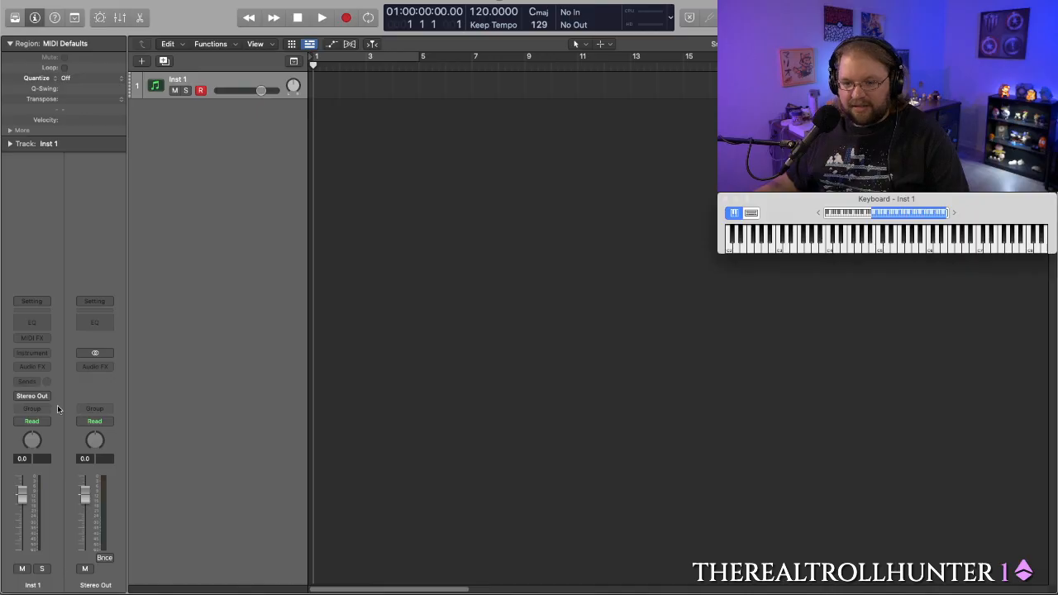
- Load the Dexed synth in stereo as the track's instrument and reposition its plug-in window
left_click(42, 355)
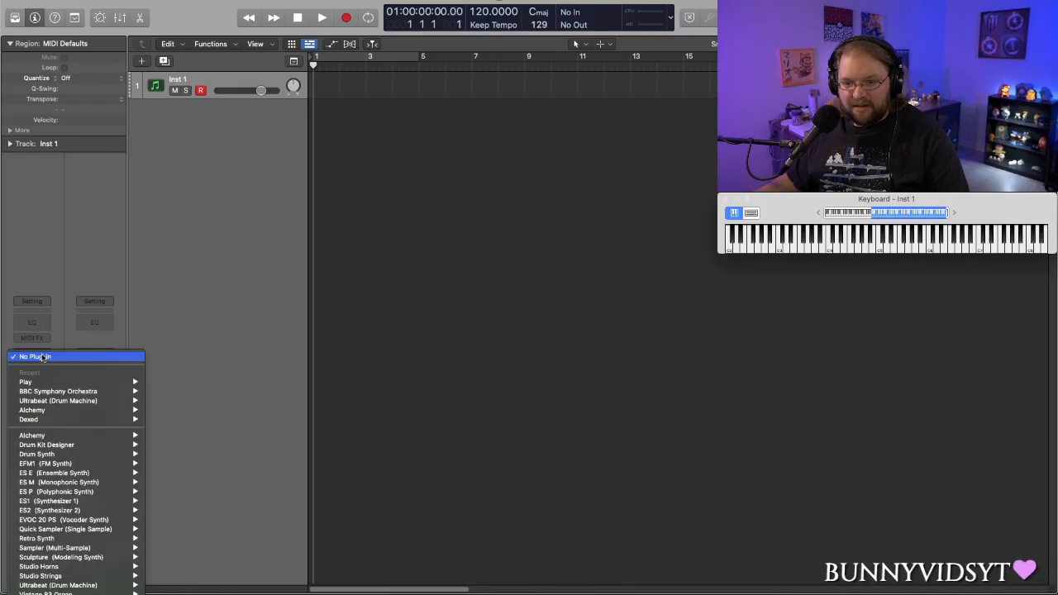
mouse_move(71, 422)
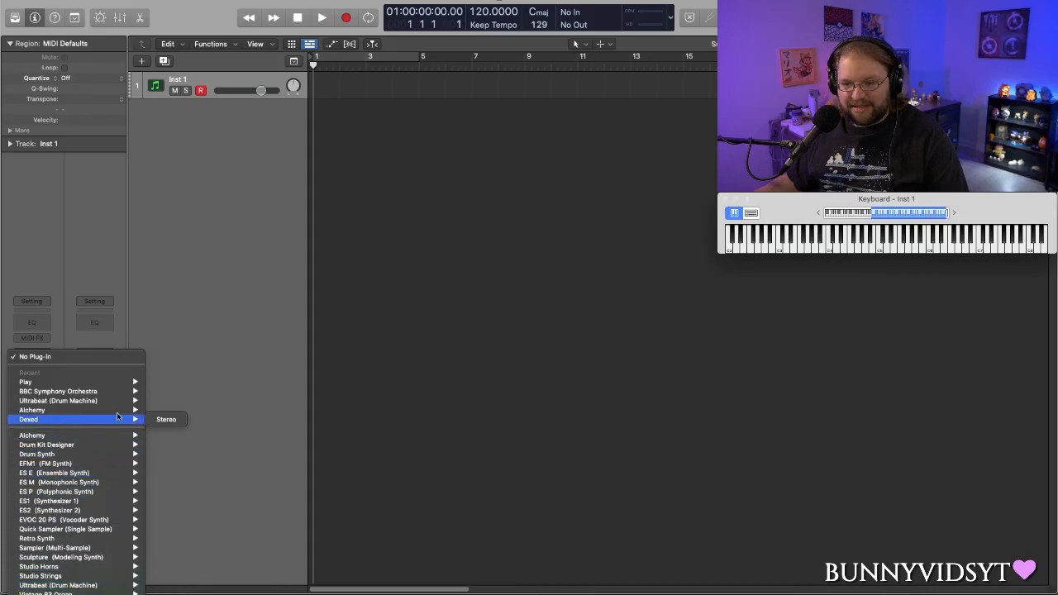
left_click(151, 420)
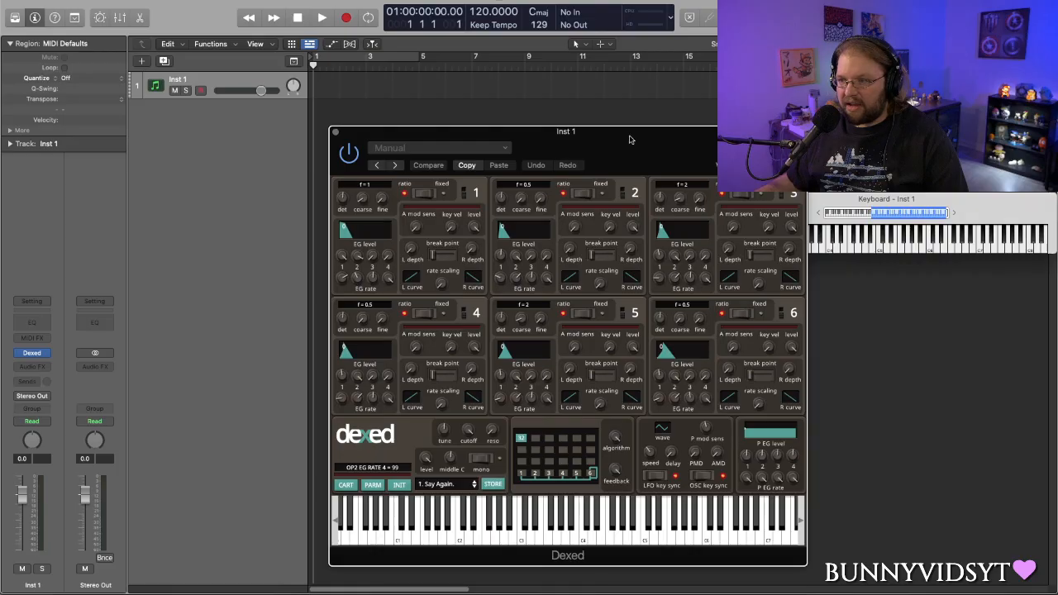
mouse_move(628, 139)
left_mouse_down()
mouse_move(601, 134)
mouse_move(644, 134)
left_mouse_up()
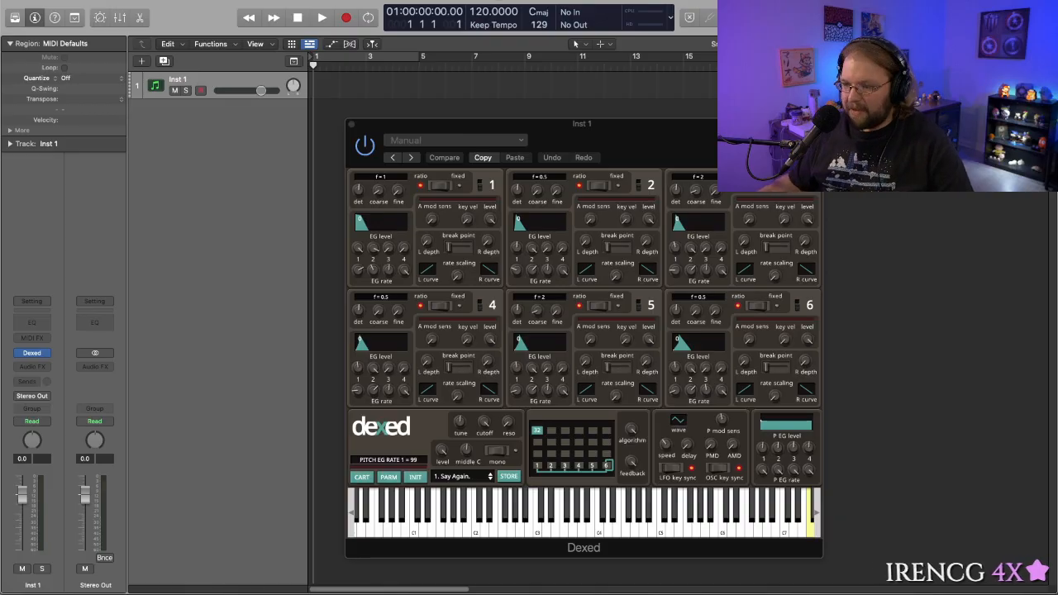
left_click_drag(640, 128, 634, 117)
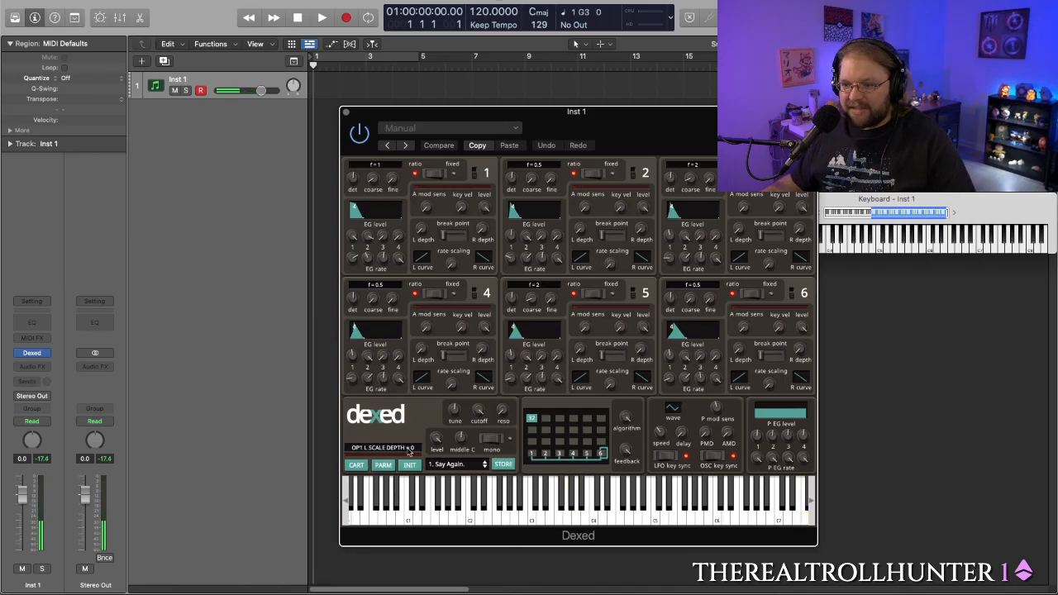
- Load the ROM1A.syx cartridge from Original Yamaha's DX7 ROM1 folder in Dexed and try the BRASS 3 and STRINGS 2 presets
left_click(356, 465)
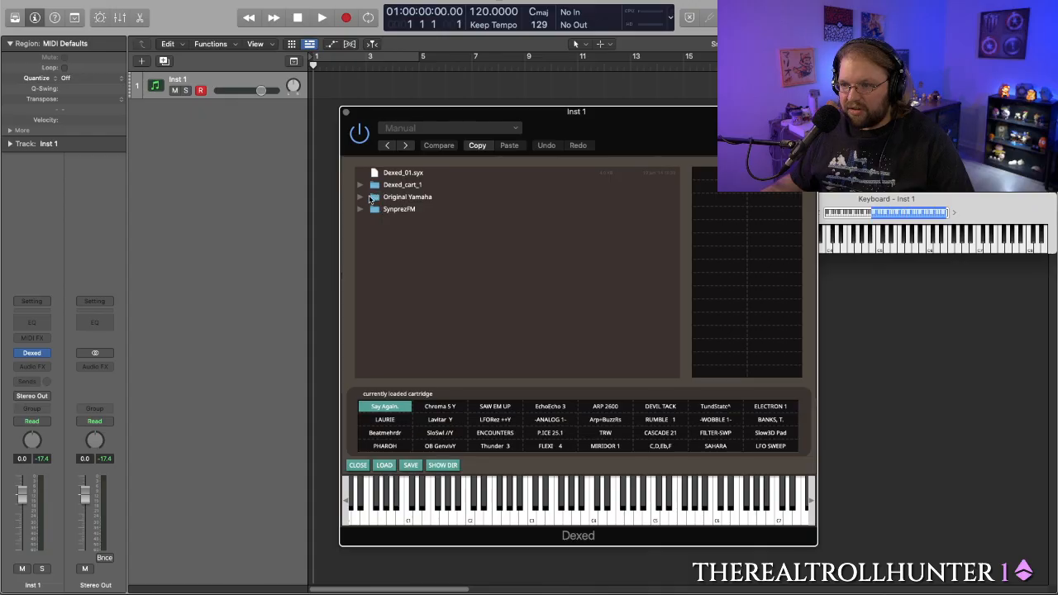
left_click(361, 198)
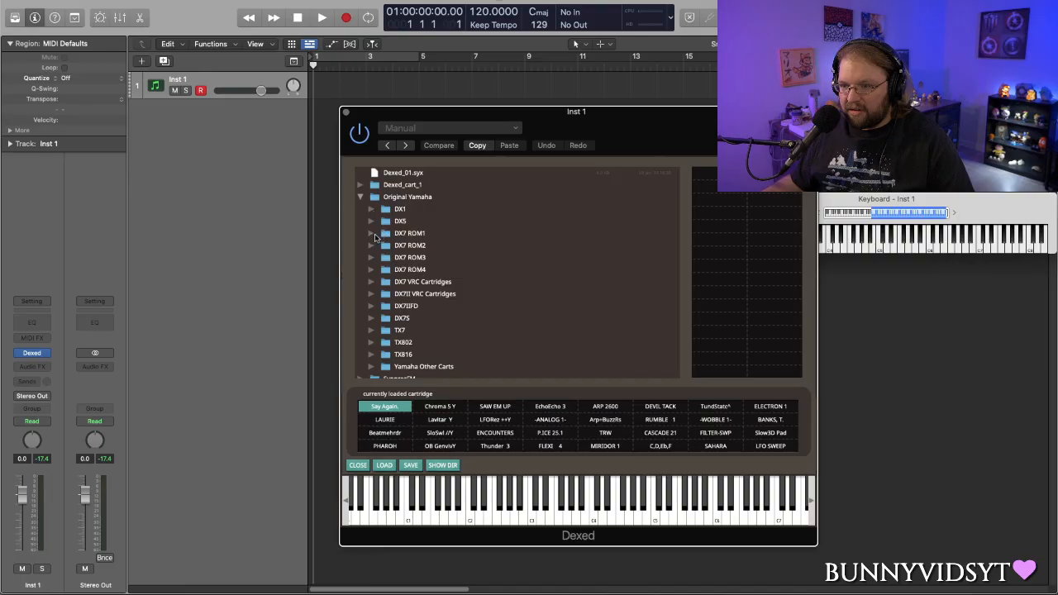
left_click(371, 234)
left_click(415, 246)
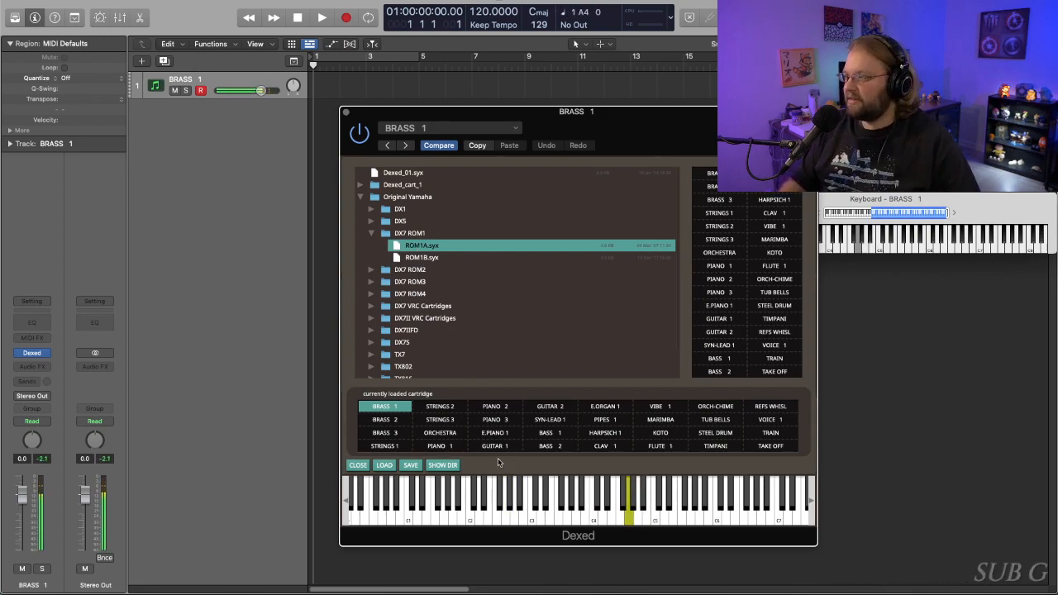
left_click(394, 429)
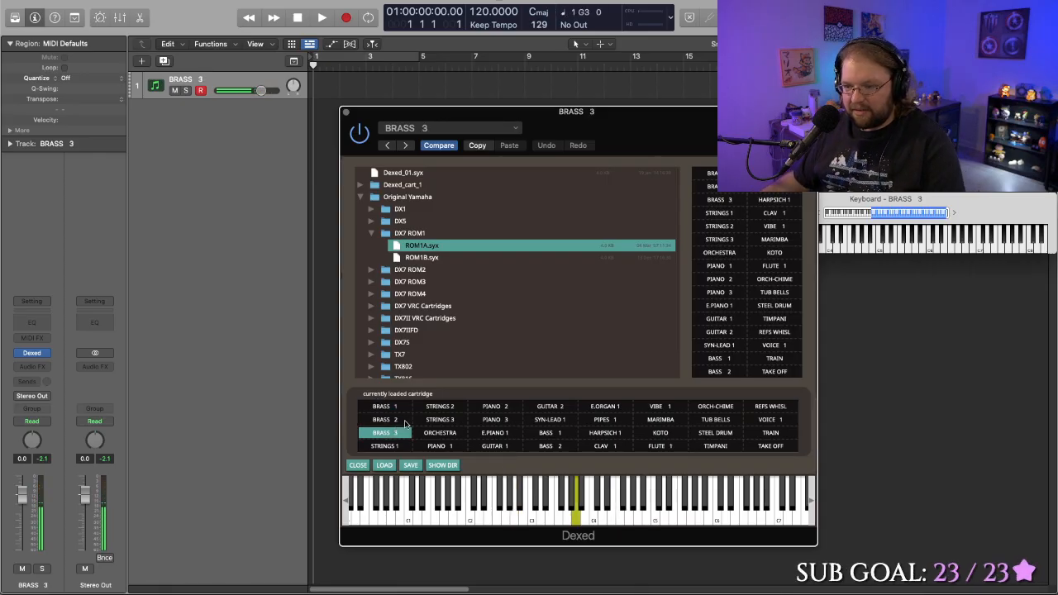
left_click(430, 407)
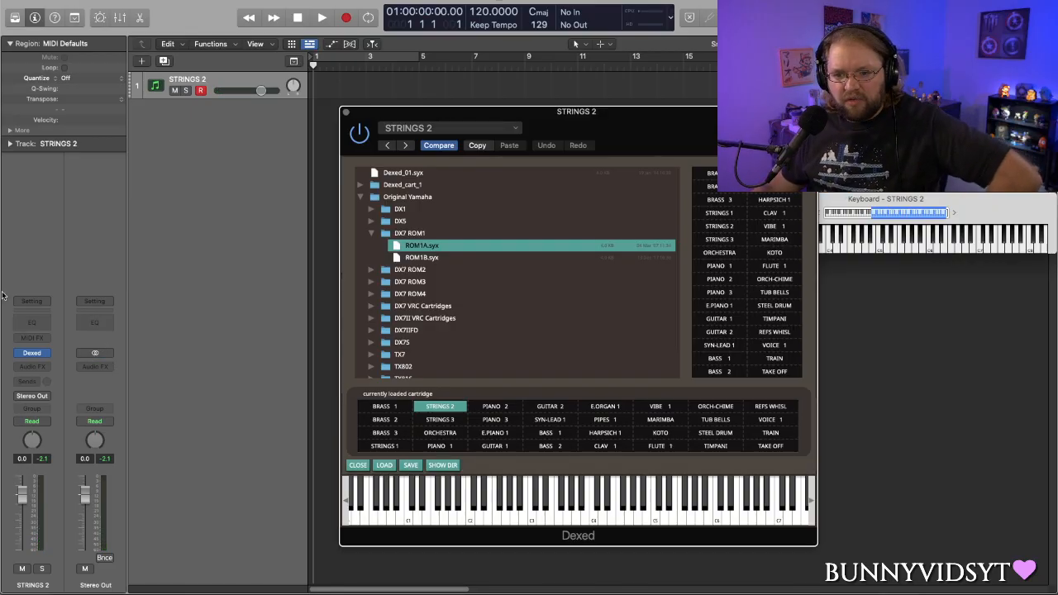
- Insert the Space Designer reverb as an audio effect on the STRINGS 2 track and close its window
left_click(48, 368)
mouse_move(70, 428)
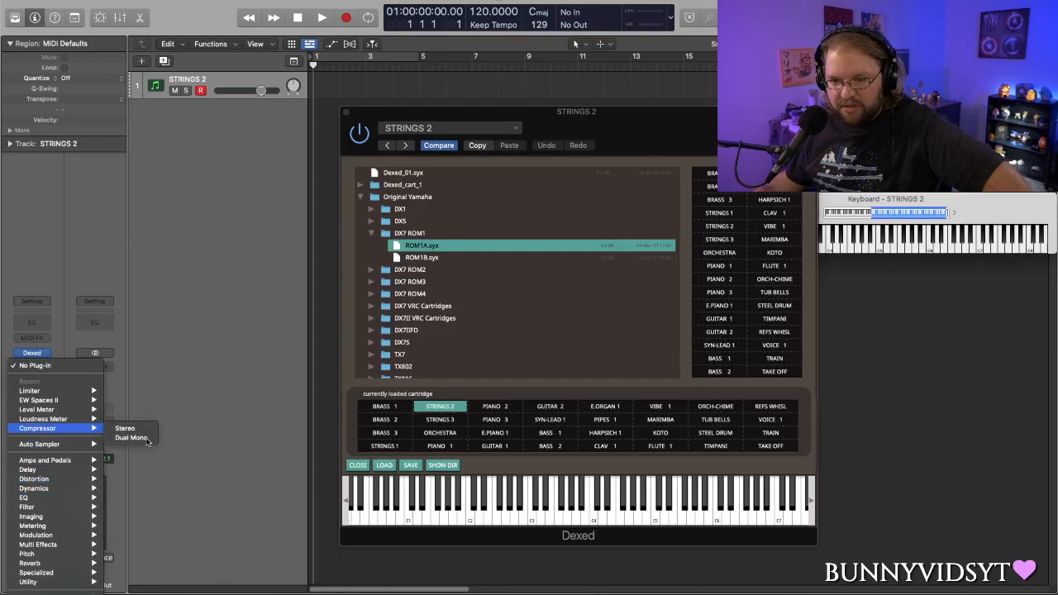
mouse_move(66, 401)
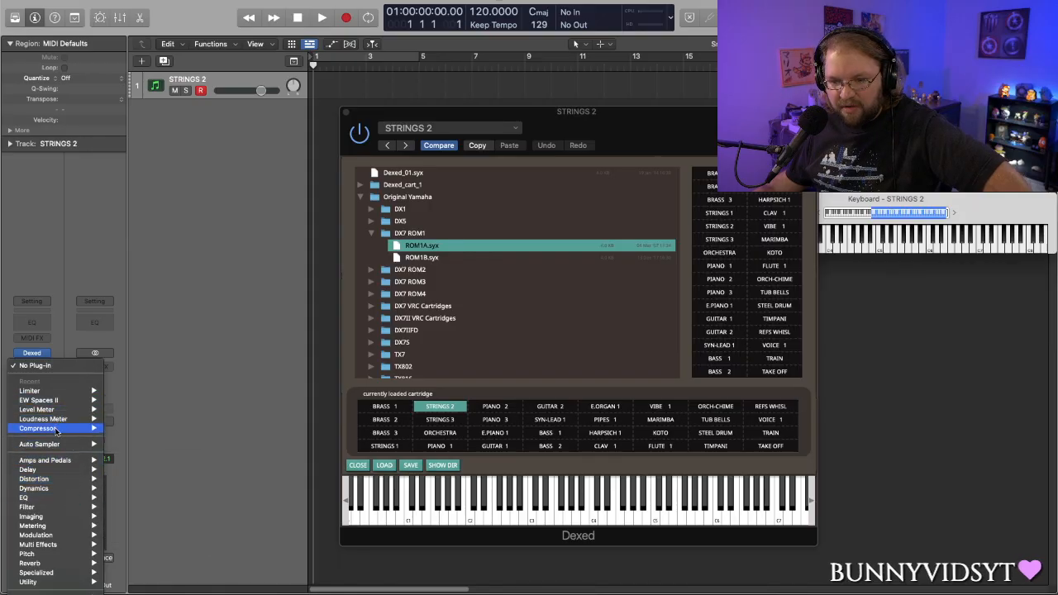
mouse_move(56, 446)
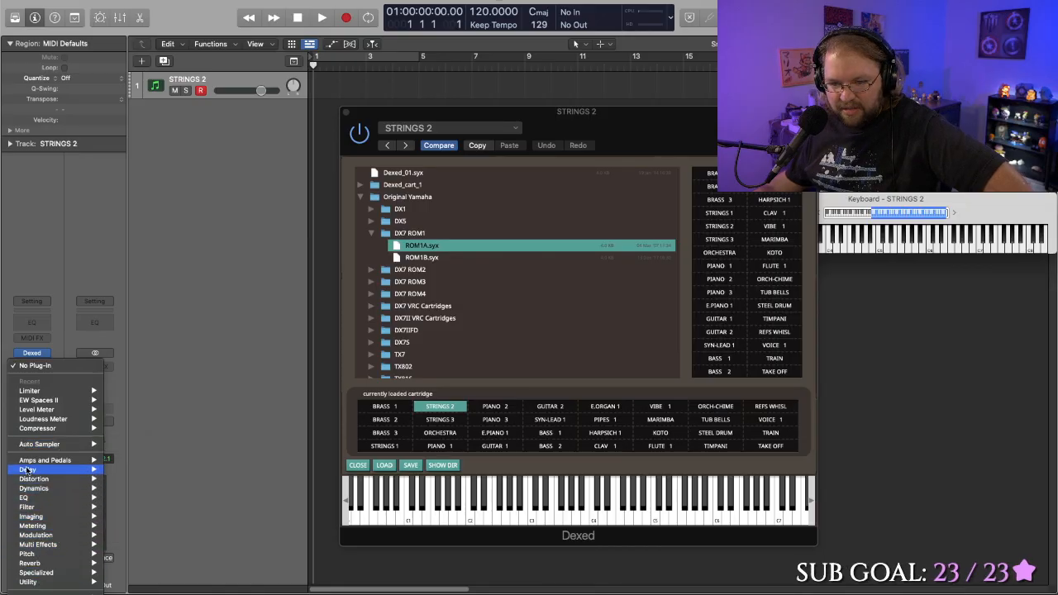
mouse_move(55, 564)
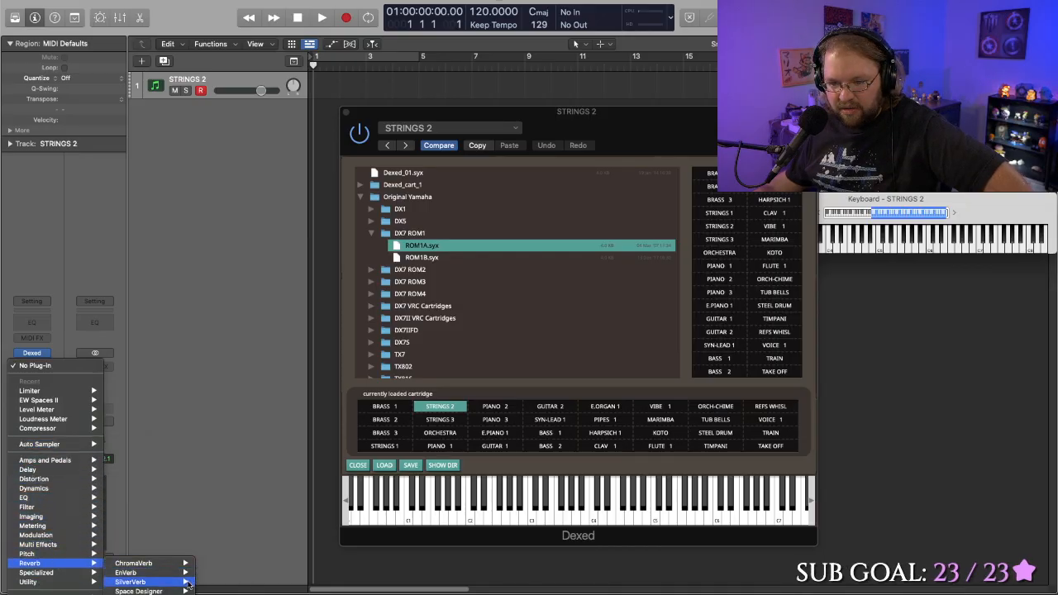
mouse_move(182, 590)
left_click(215, 591)
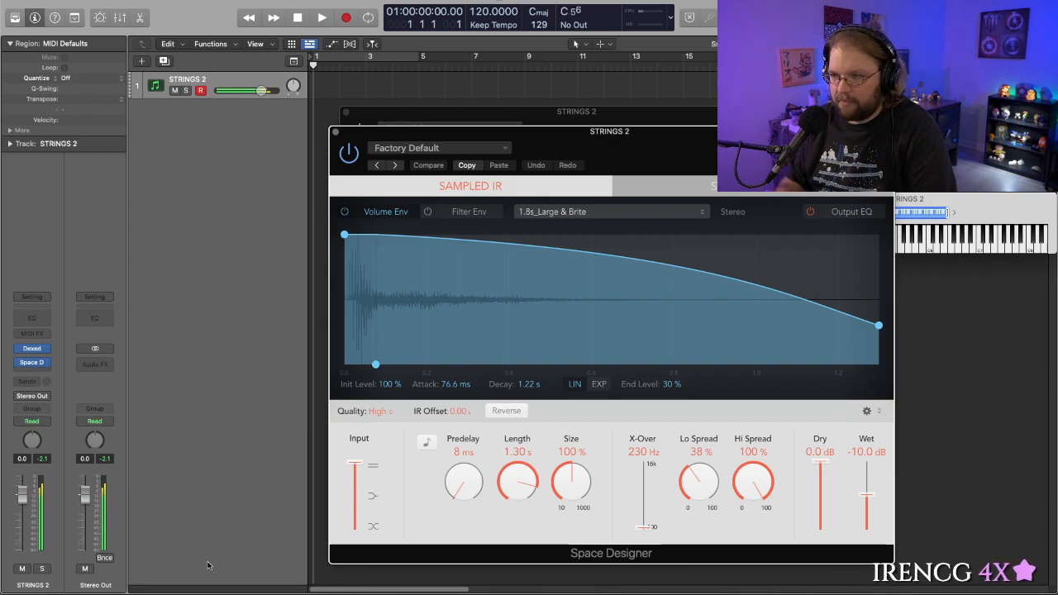
left_click(335, 132)
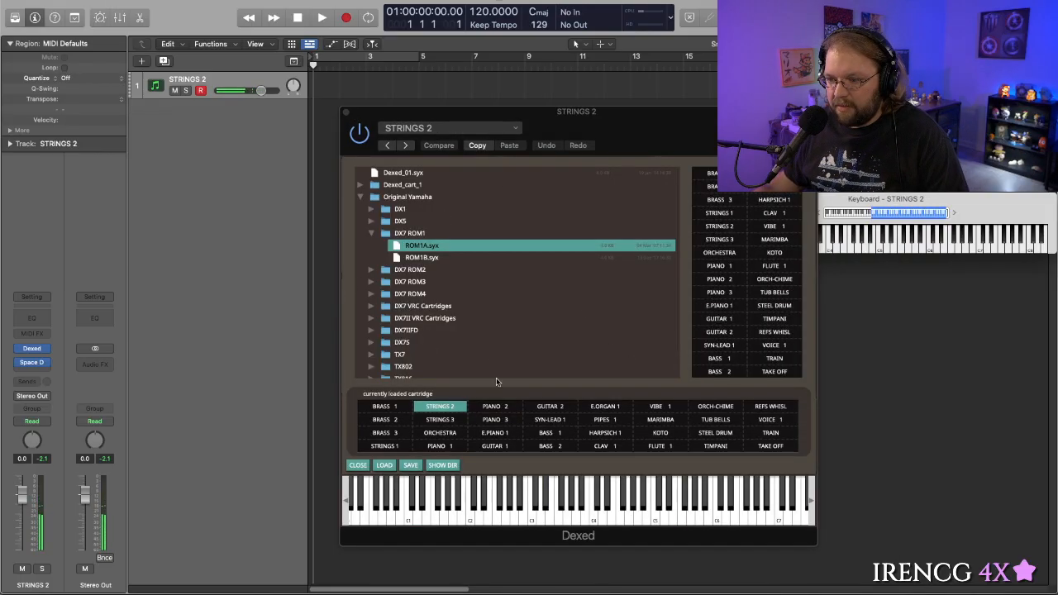
- Try Dexed's ORCHESTRA, PIANO 2 and MARIMBA presets, then select KOTO and close the plug-in window
left_click(433, 434)
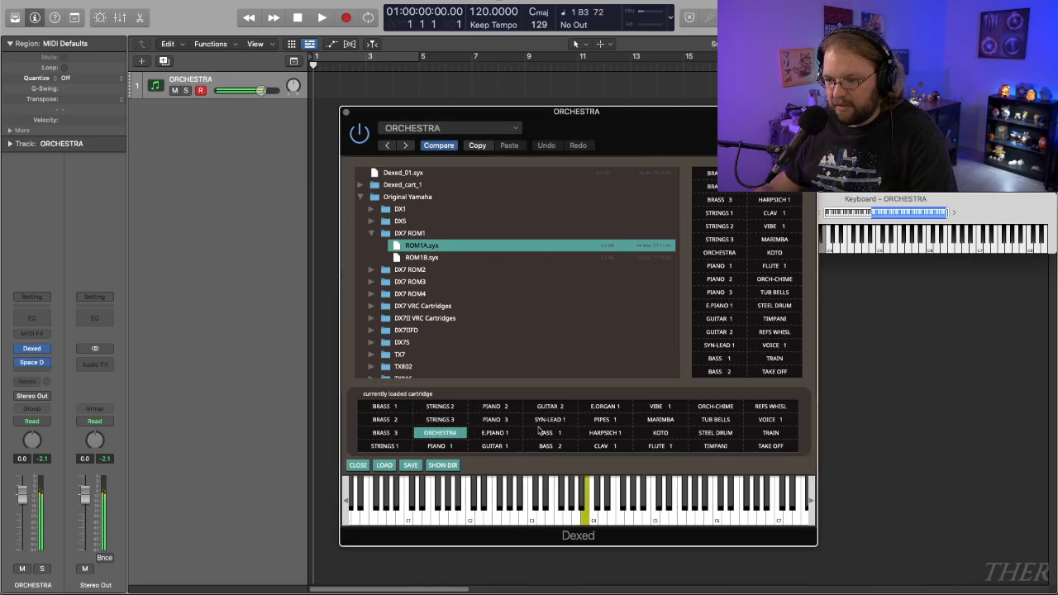
left_click(495, 407)
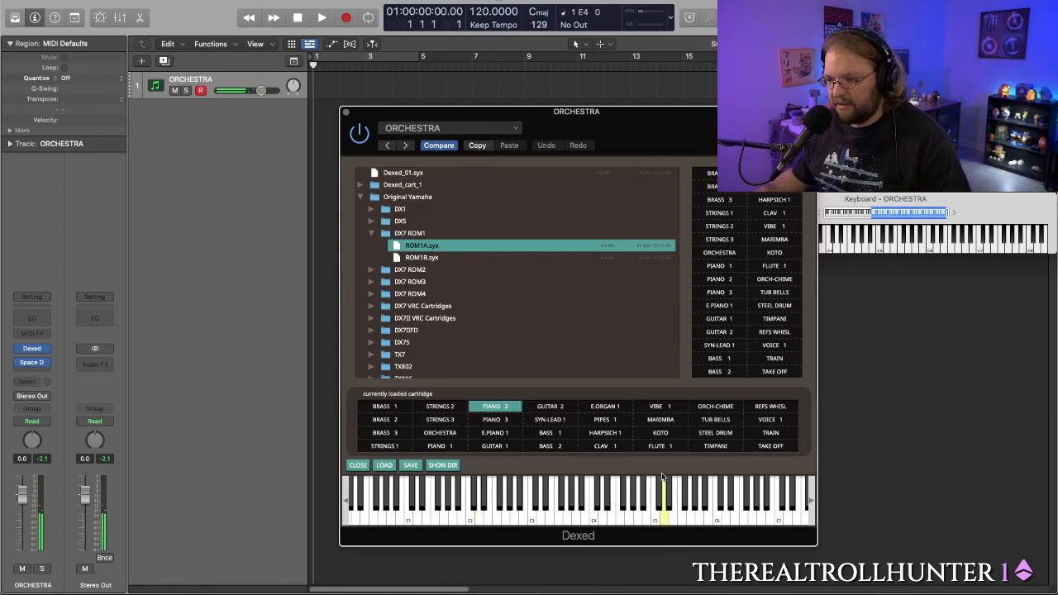
left_click(661, 419)
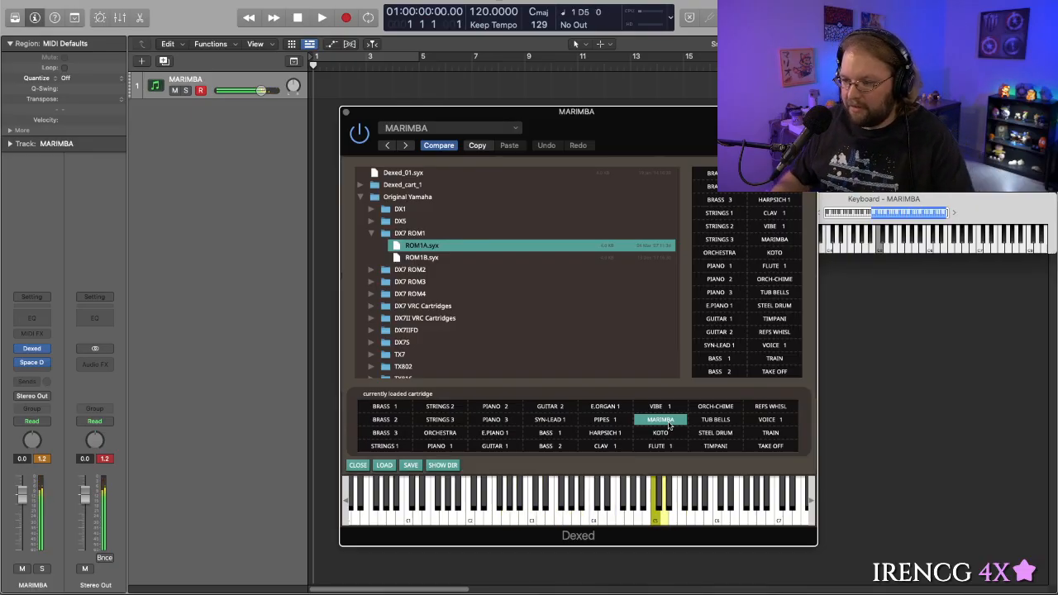
left_click(672, 434)
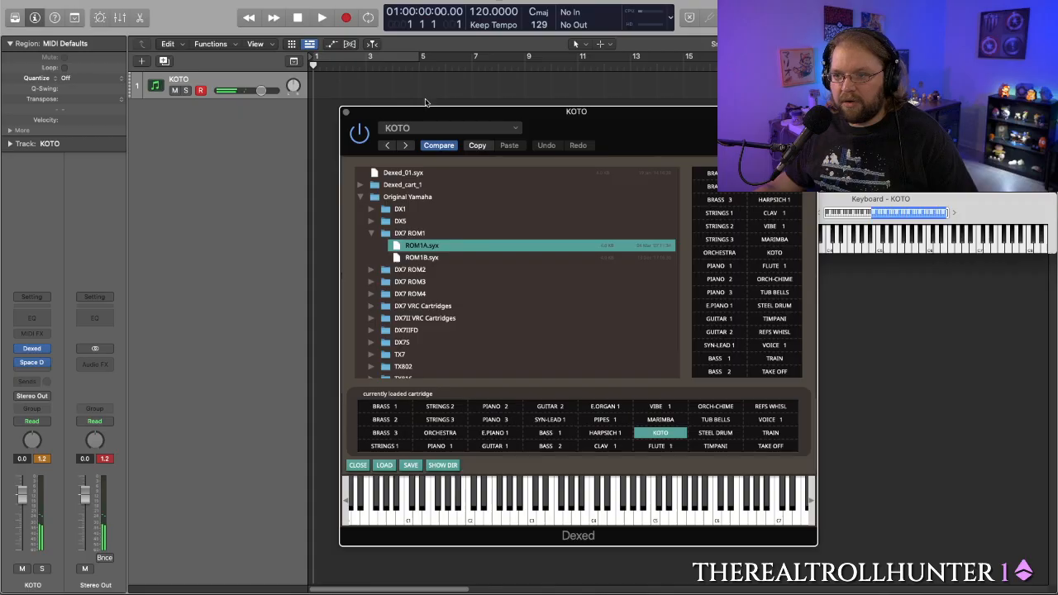
left_click_drag(424, 118, 459, 179)
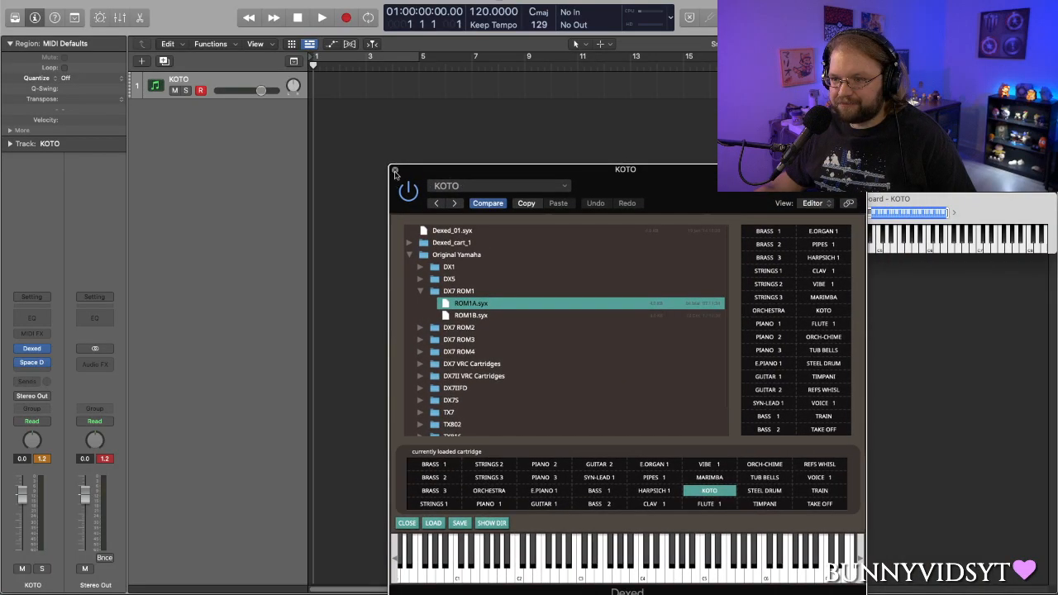
left_click(394, 171)
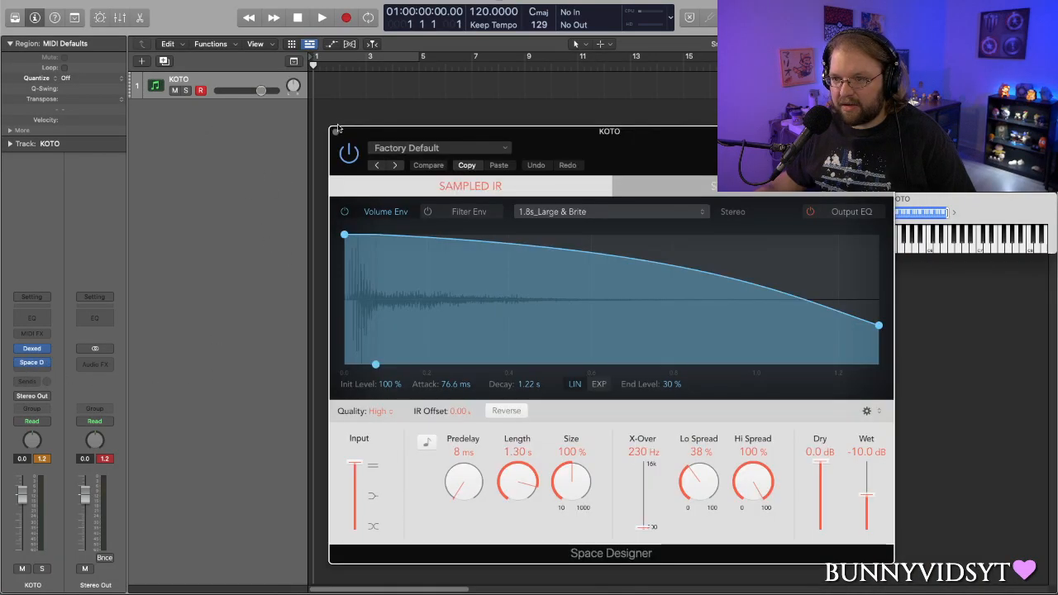
- Reopen Dexed from the KOTO channel strip to view its main editor, and close it again
left_click(334, 129)
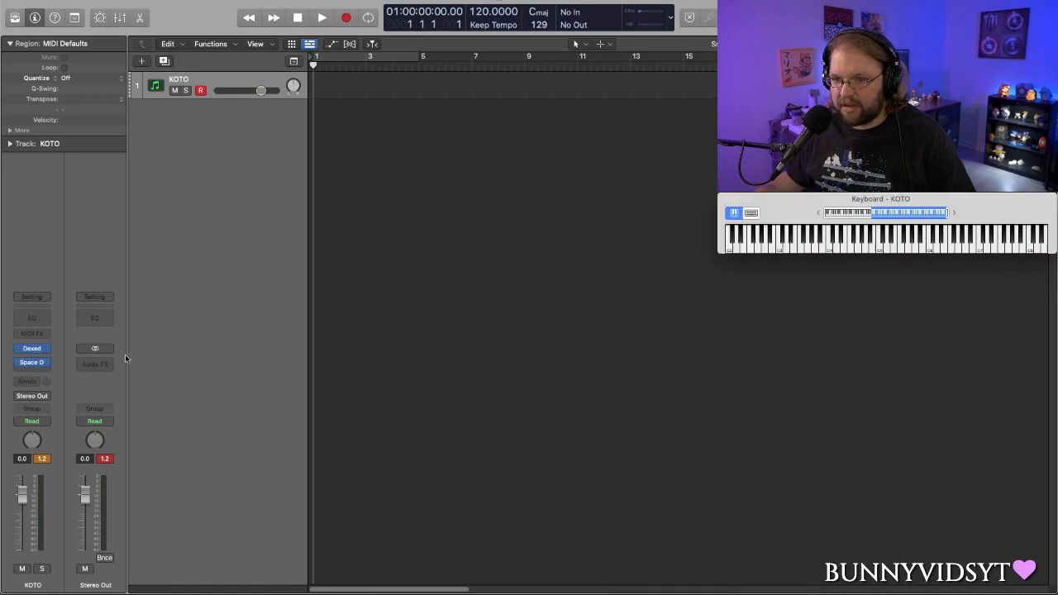
left_click(35, 352)
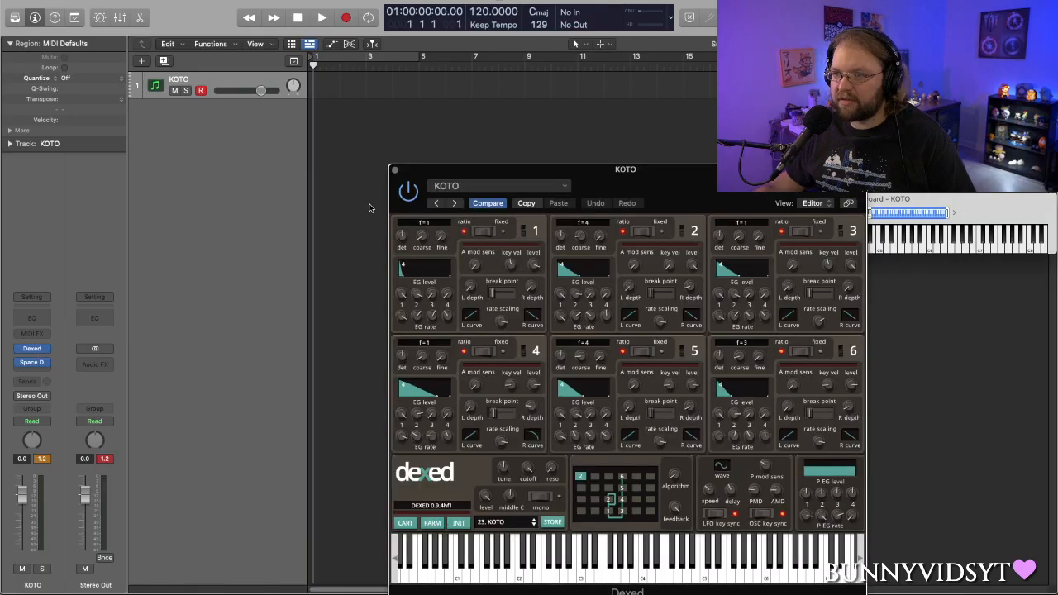
left_click(395, 171)
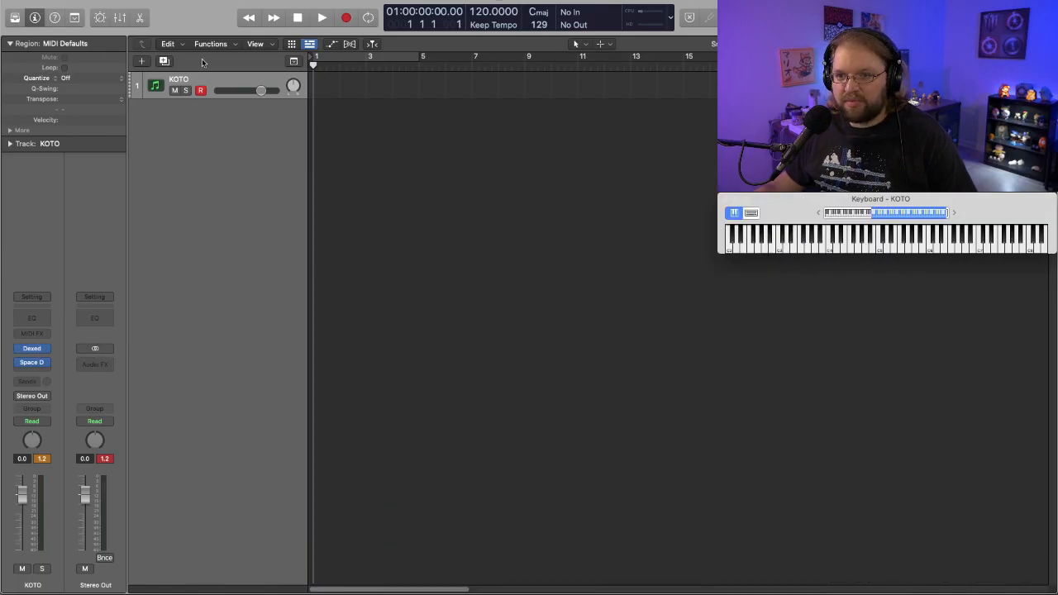
- Add one software instrument track with an empty channel strip and name it Drum
left_click(143, 62)
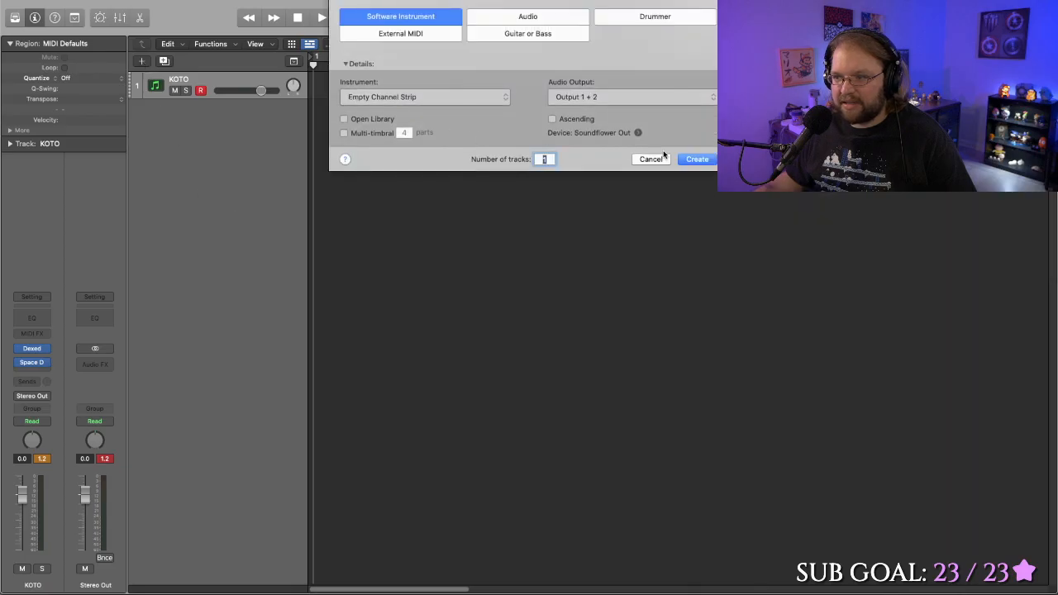
left_click(693, 157)
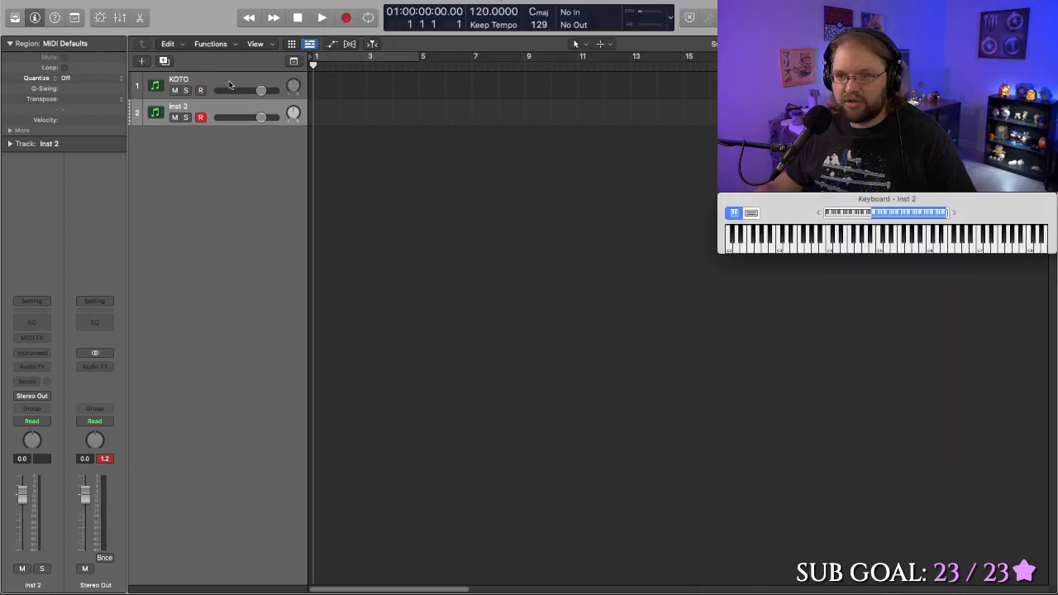
double_click(176, 108)
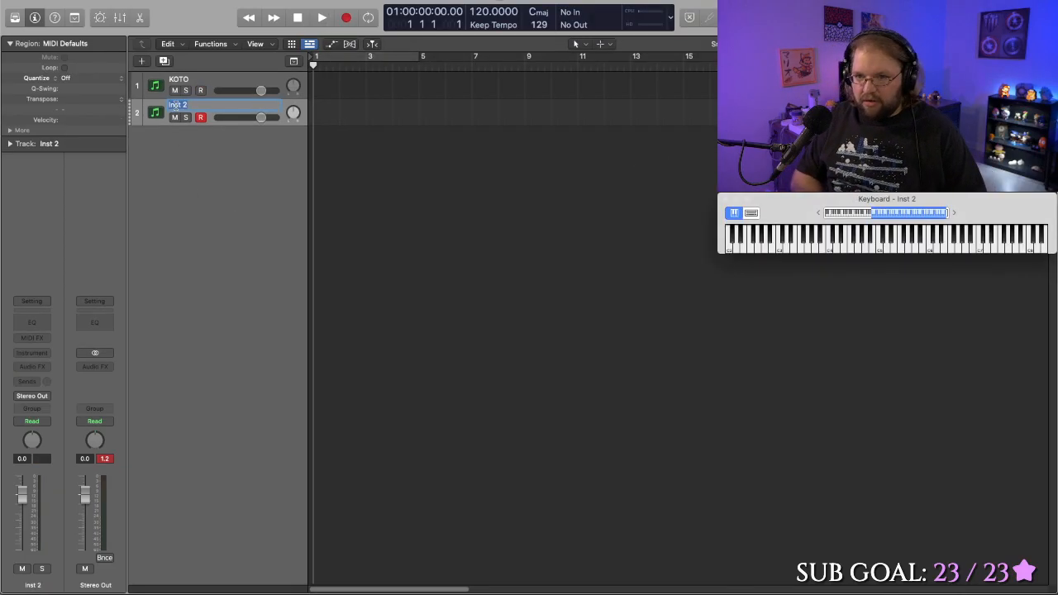
type("Drum")
key("Return")
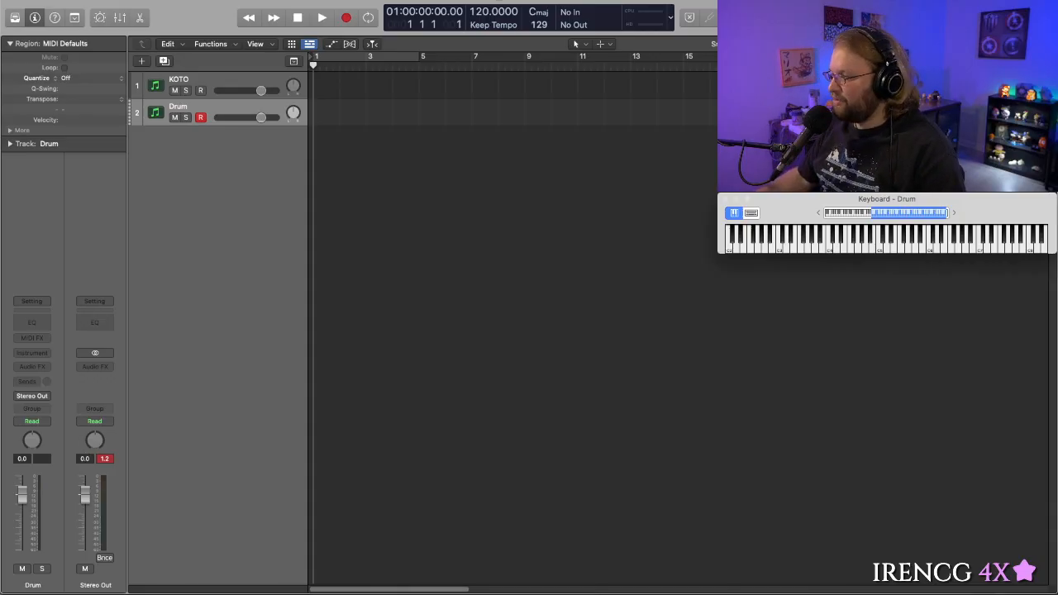
- Hide the on-screen keyboard, switch to the web browser and open Dexed's GitHub Pages site to review its feature list
key("super+k")
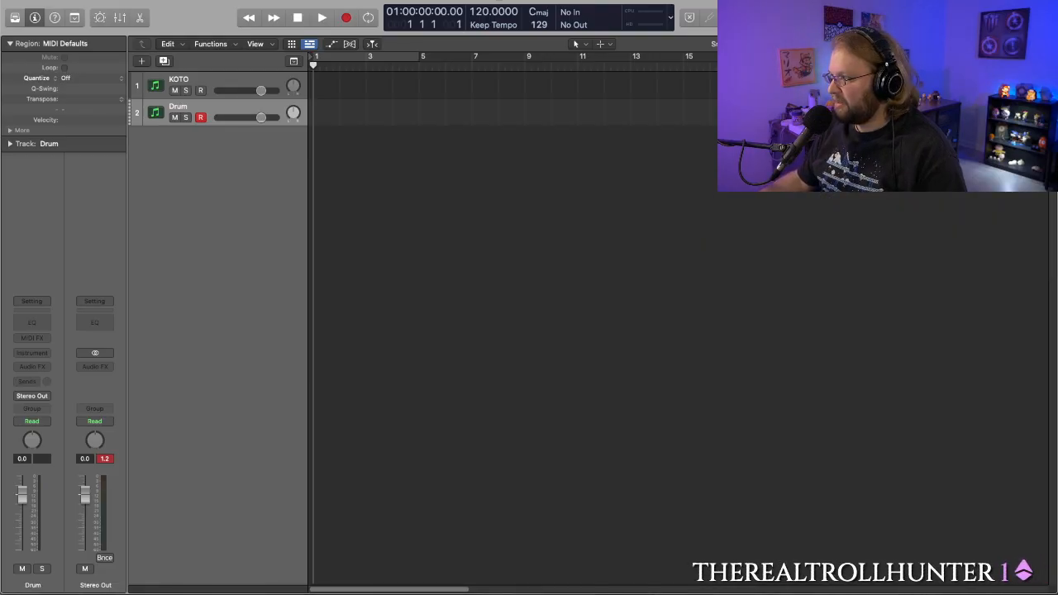
left_click_drag(1056, 124, 744, 107)
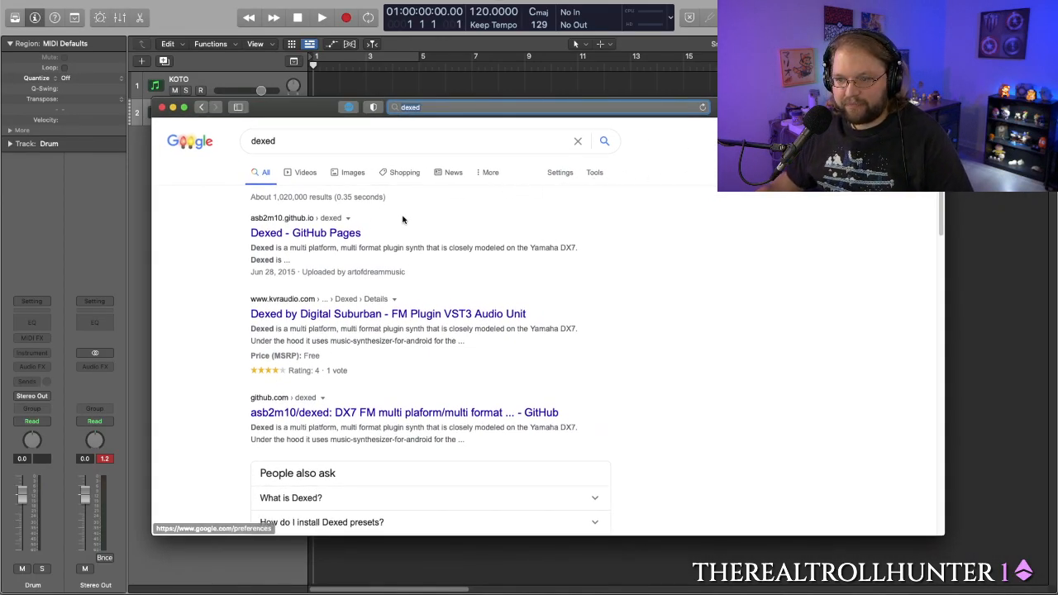
left_click(295, 235)
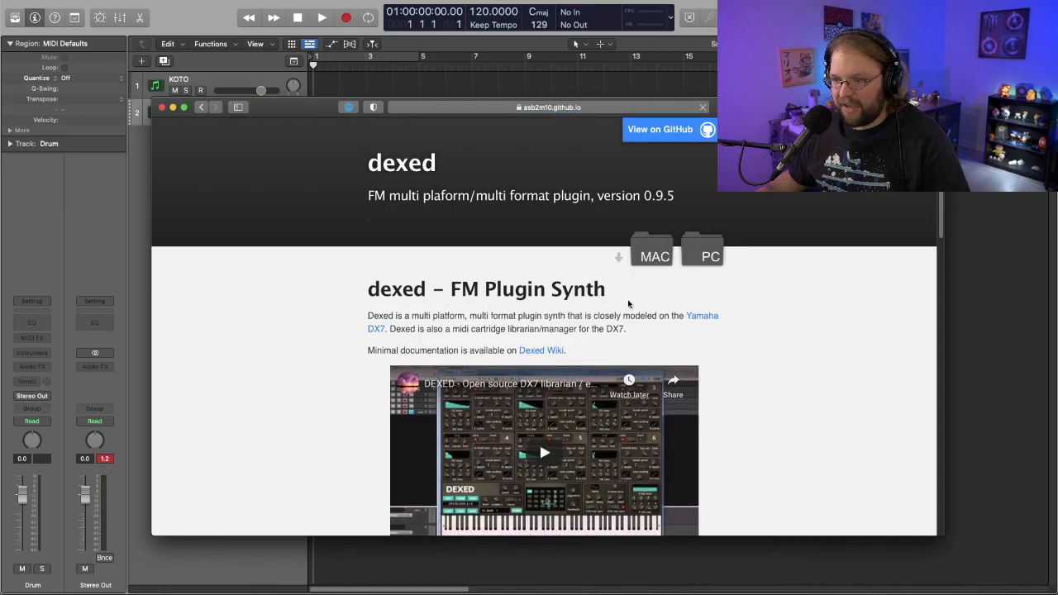
scroll(570, 321, "down", 3)
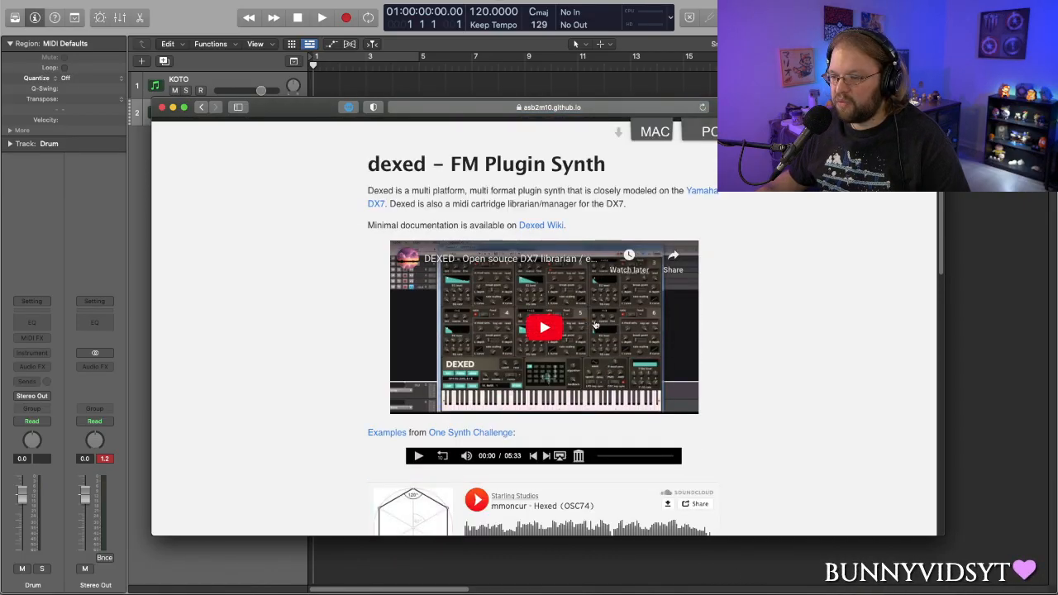
scroll(593, 323, "down", 1)
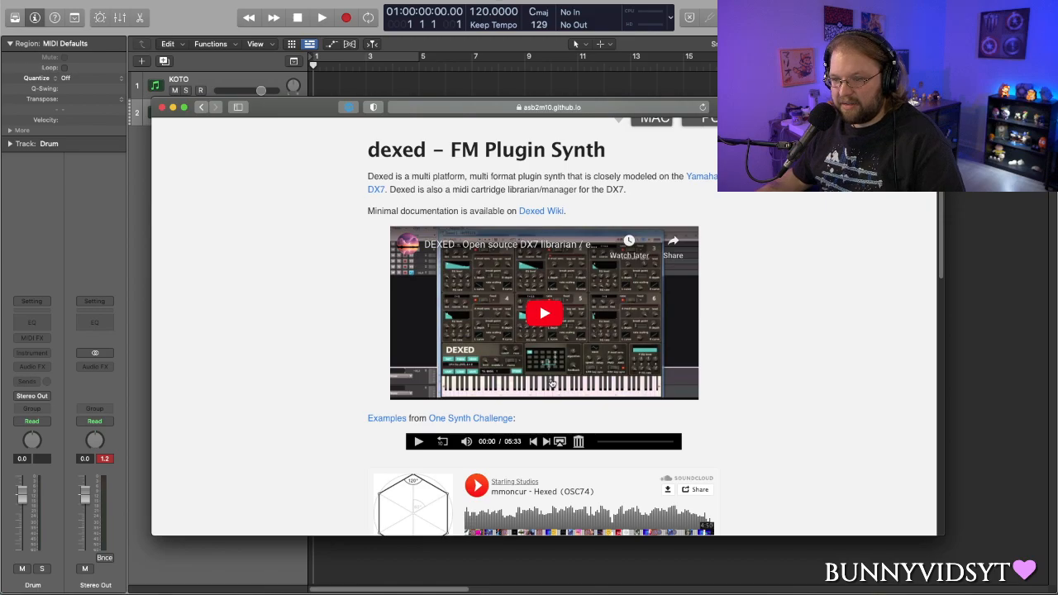
scroll(551, 376, "down", 10)
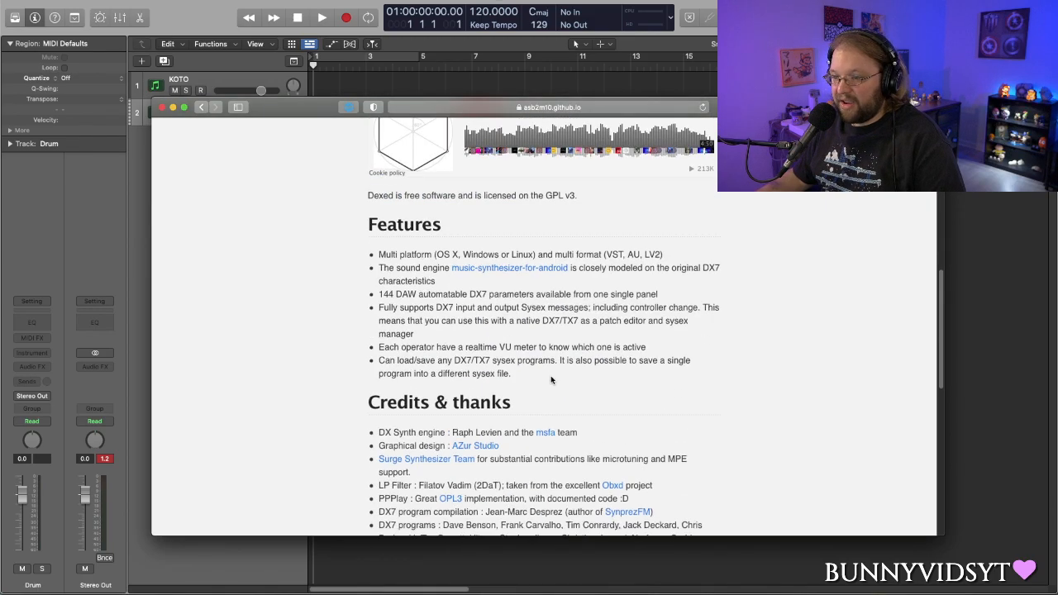
- Listen to the mmoncur - Hexed (OSC74) SoundCloud example on the Dexed page, then pause its playback
scroll(550, 380, "up", 8)
scroll(551, 376, "down", 4)
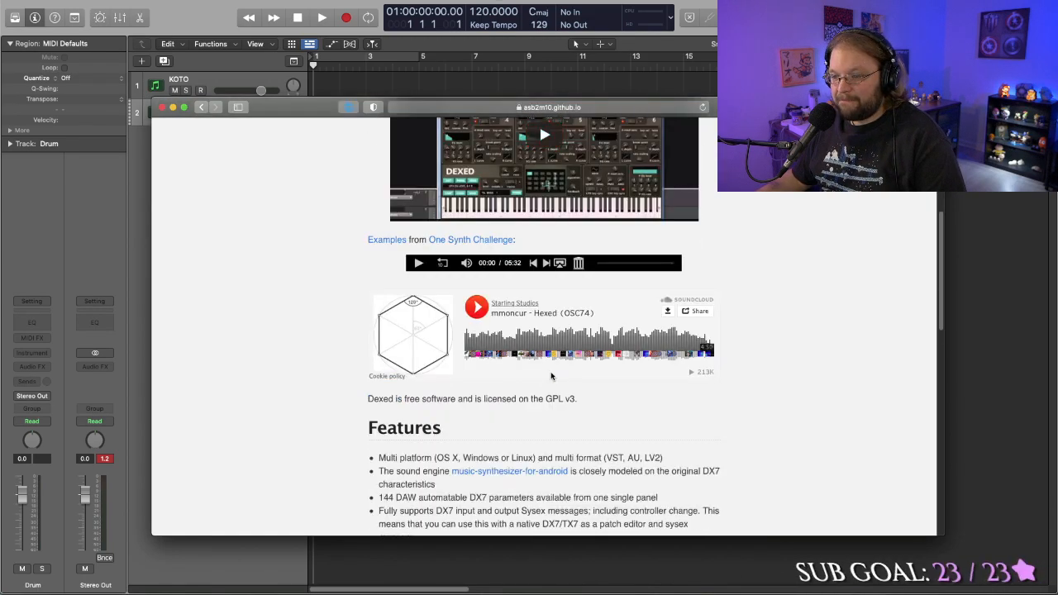
scroll(551, 376, "down", 5)
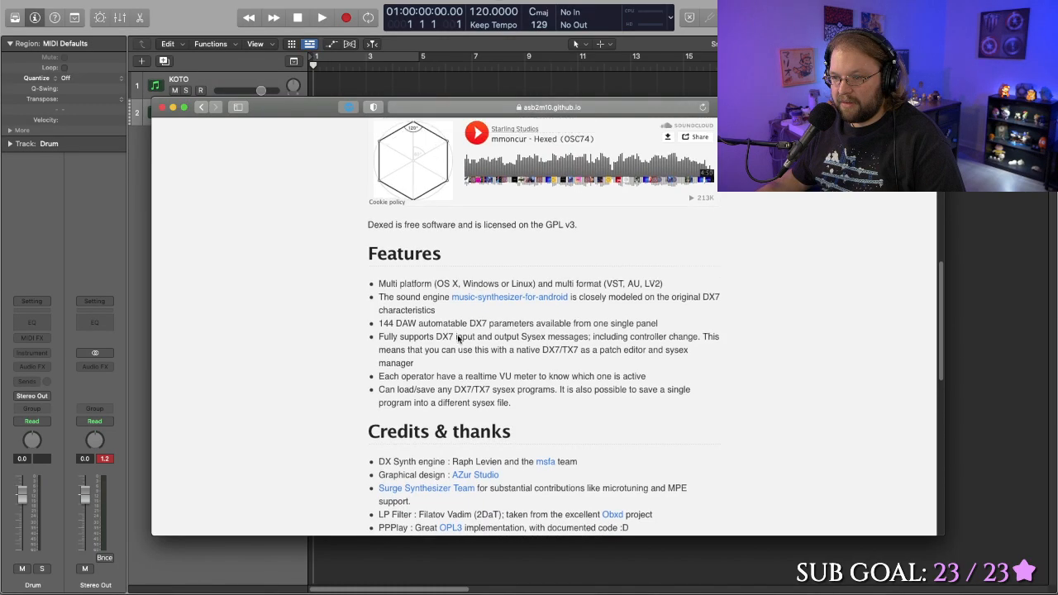
scroll(458, 330, "up", 4)
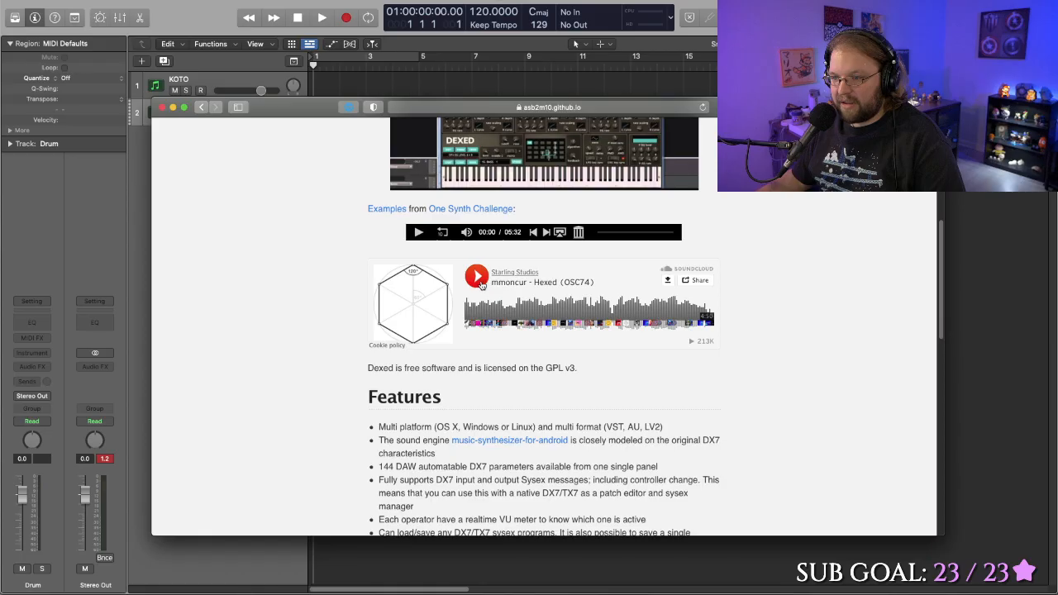
left_click(478, 277)
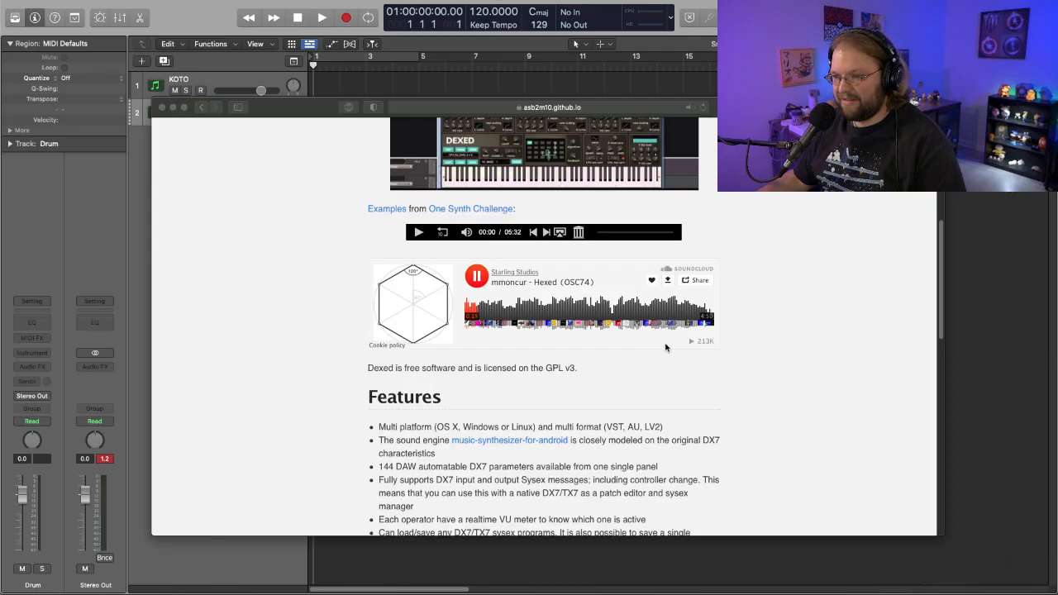
left_click(478, 278)
left_click(477, 279)
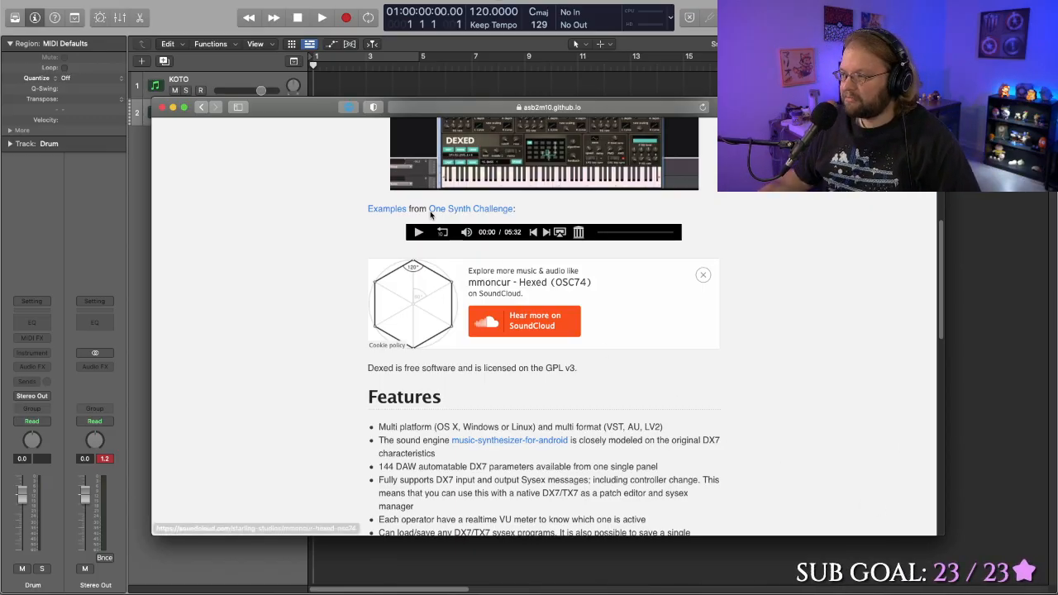
- Select the full web address of the Dexed page and switch away from the browser
left_click(491, 108)
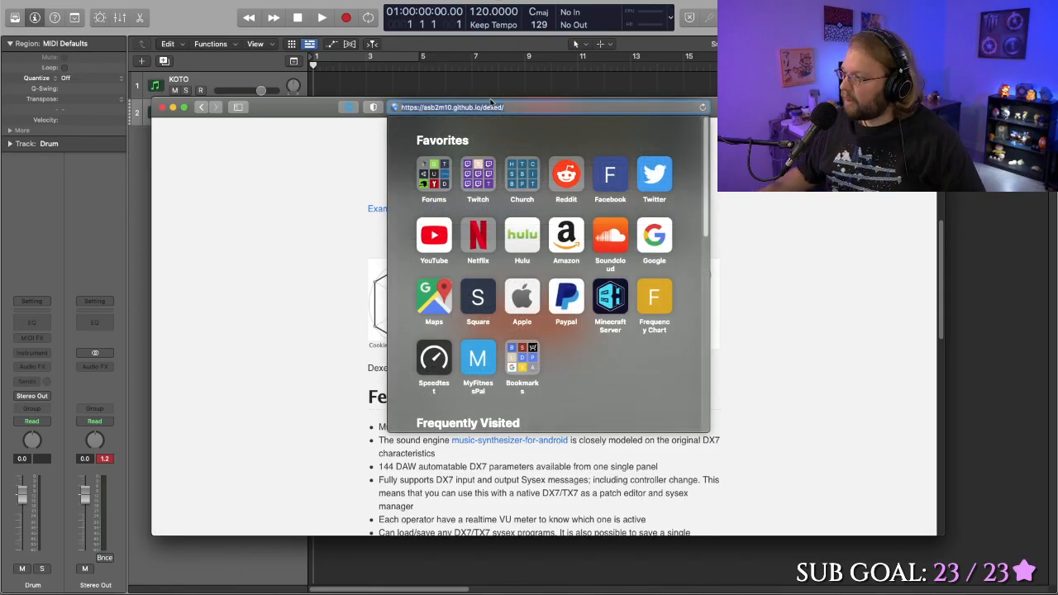
key("super+Tab")
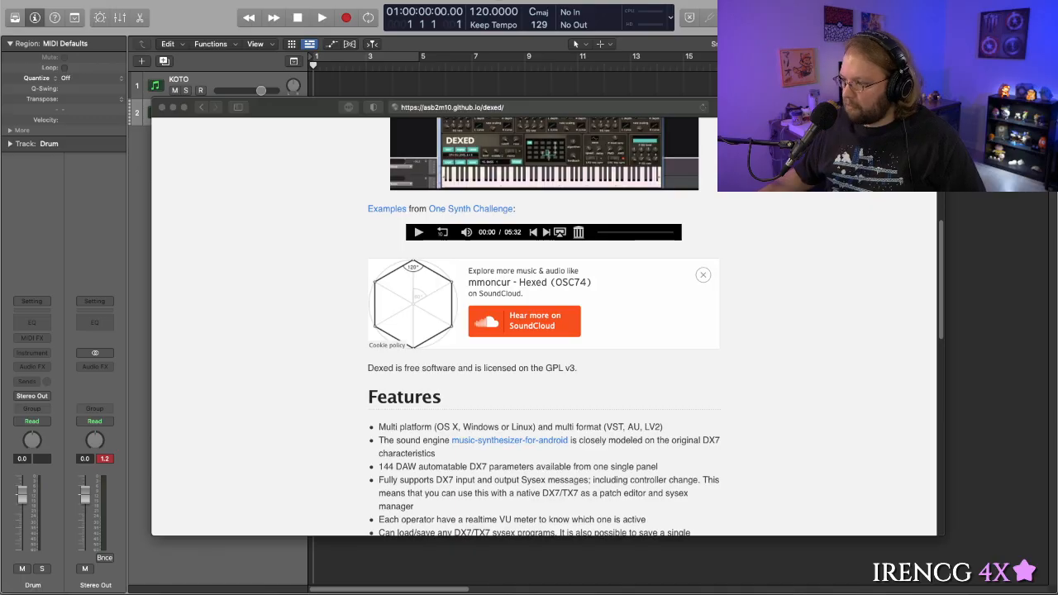
left_click(461, 109)
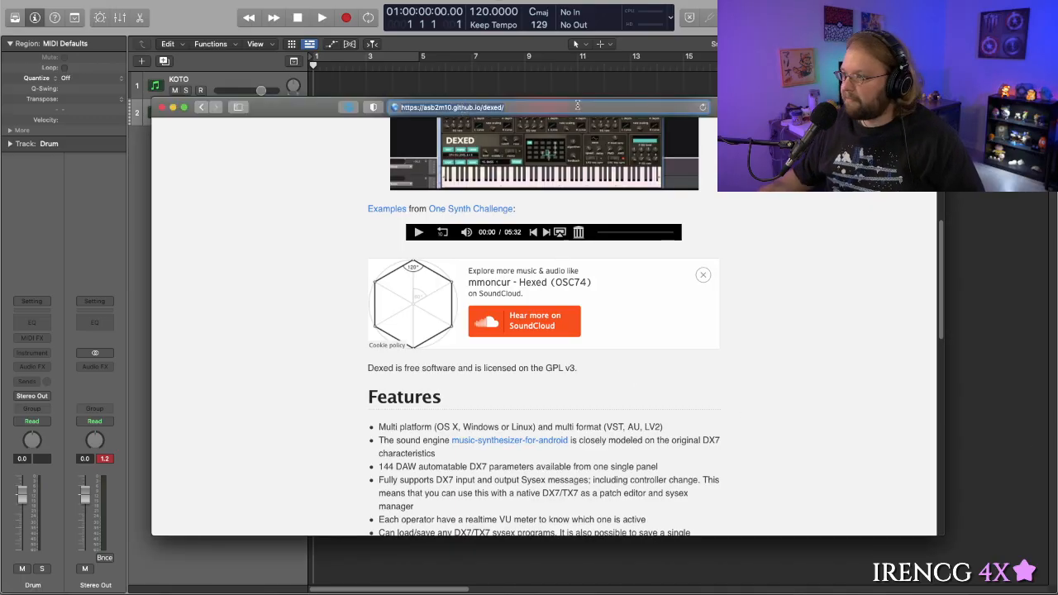
key("super+Tab")
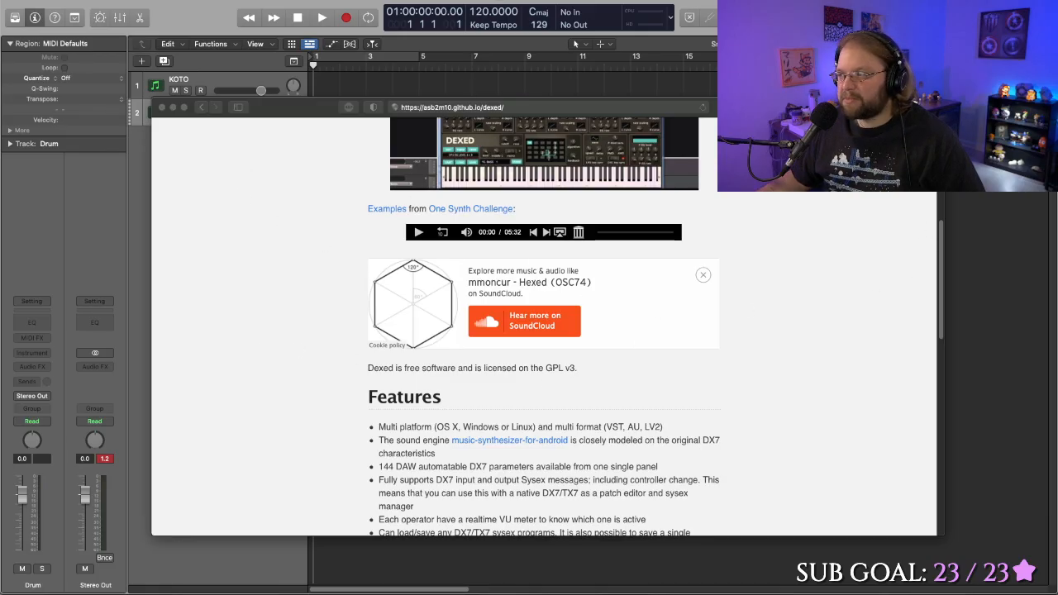
- Move the browser window out of the way, return to the Logic Pro project and show the on-screen keyboard
left_click_drag(826, 106, 1057, 198)
key("ctrl+Right")
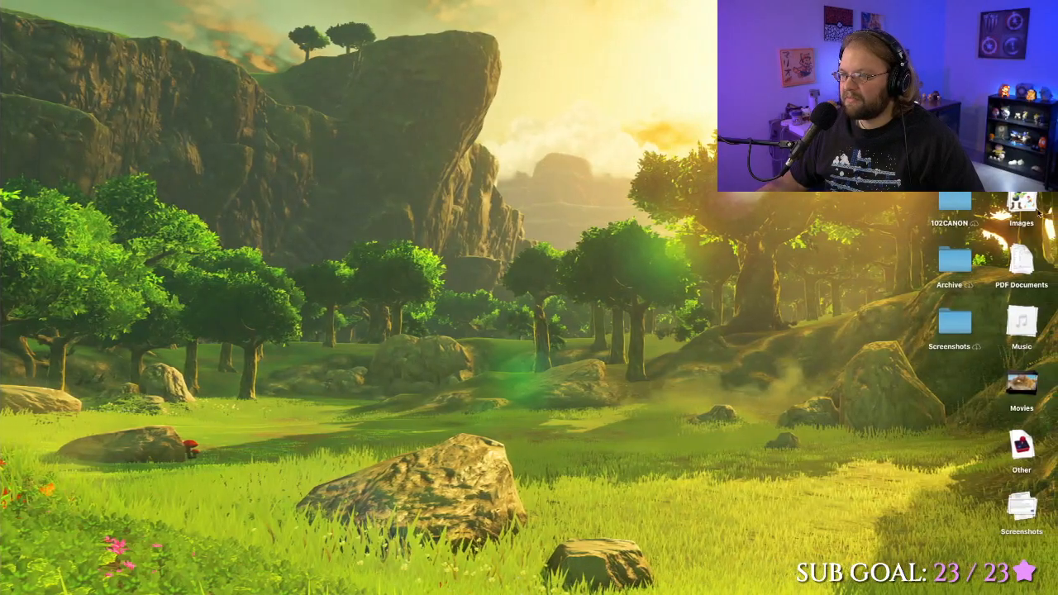
key("ctrl+Left")
key("super+k")
key("super+k")
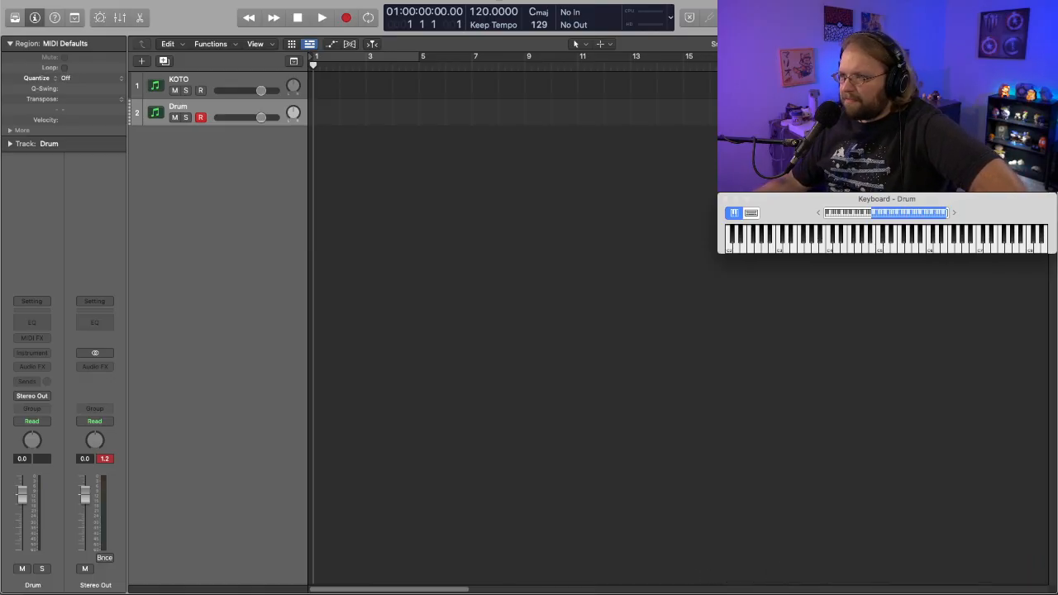
- Open the Loop Browser, filter the loops by the Beats instrument category and close the on-screen keyboard
key("o")
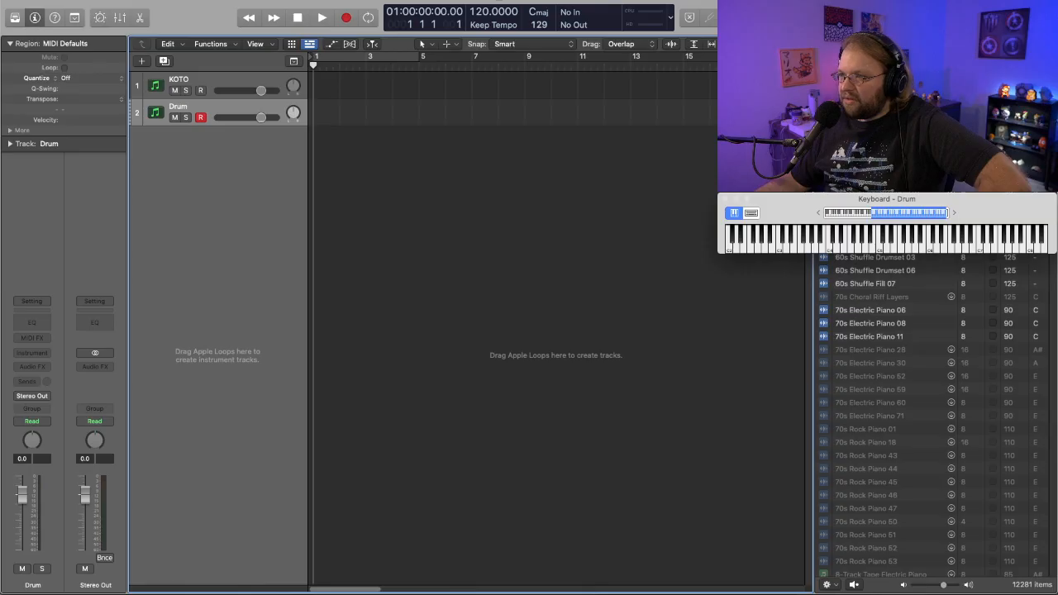
scroll(932, 417, "up", 3)
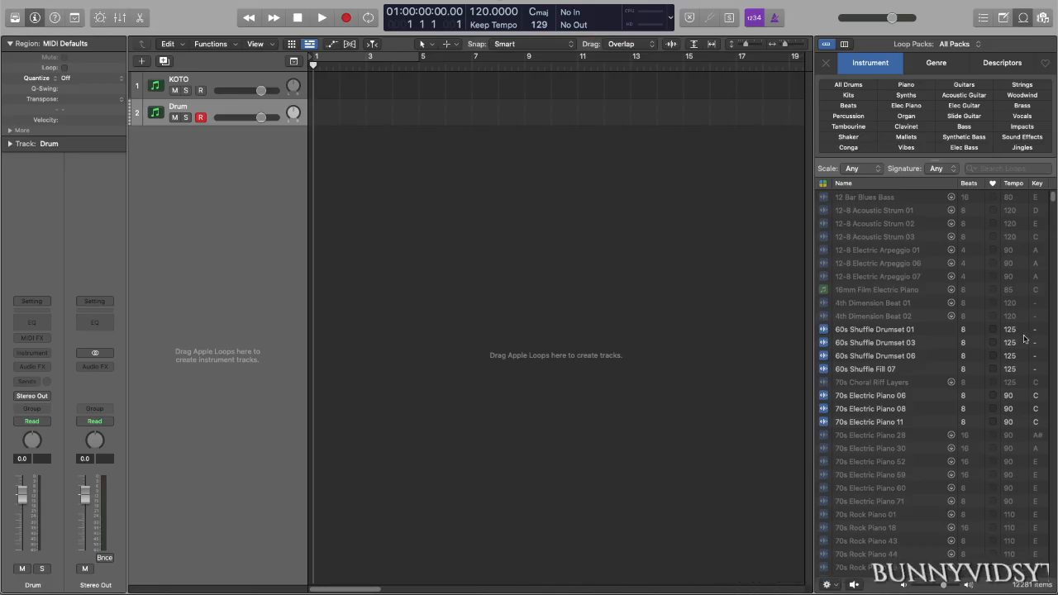
left_click(692, 240)
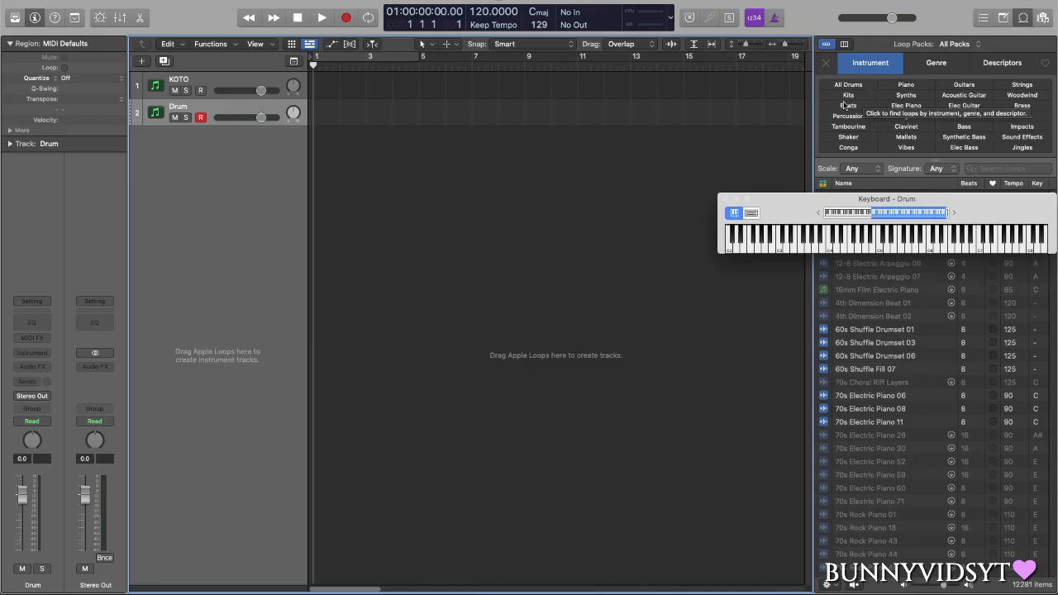
left_click(847, 107)
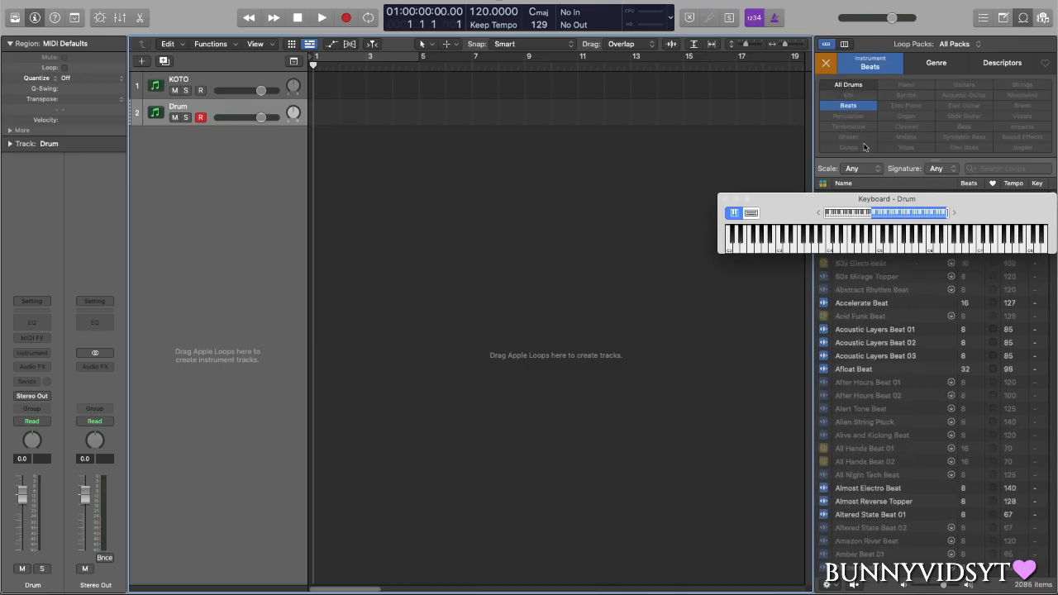
left_click(726, 199)
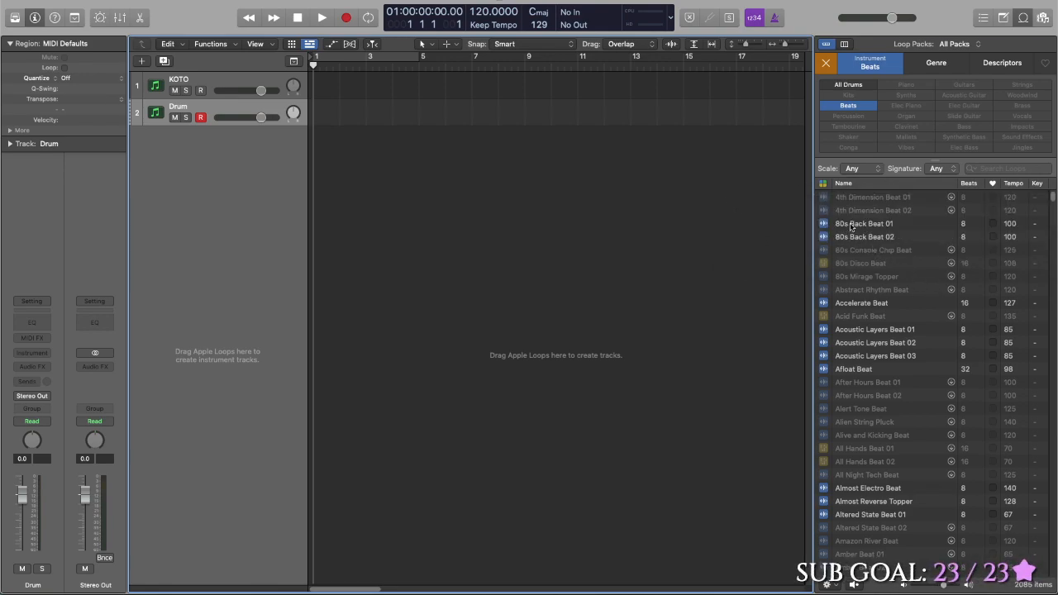
- Preview beat loops from 80s Back Beat 01 and 02 through the Acoustic Layers Beats and Afloat Beat to Almost Electro Beat
left_click(851, 225)
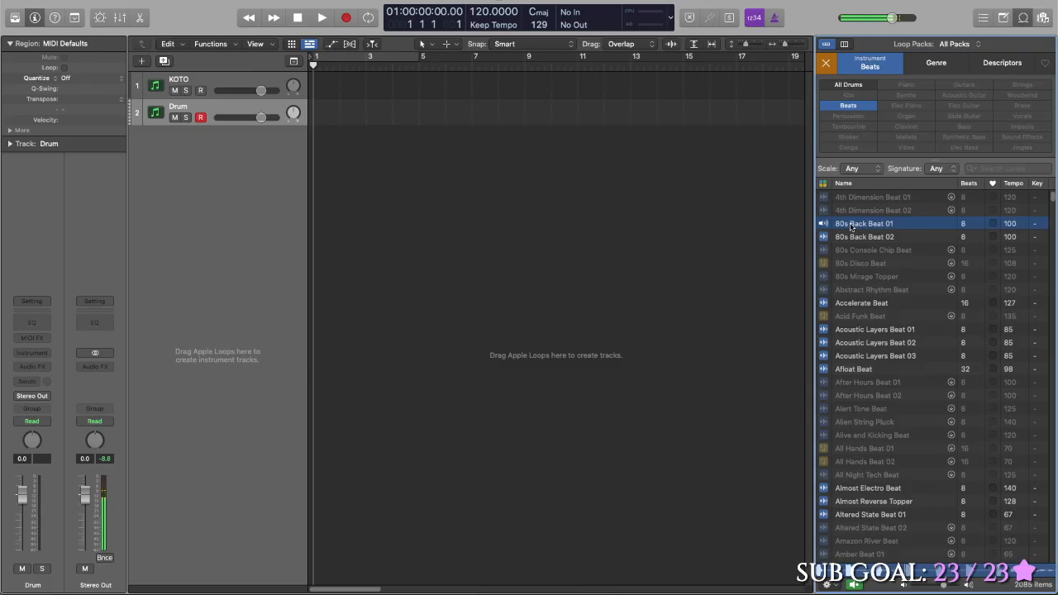
left_click(848, 238)
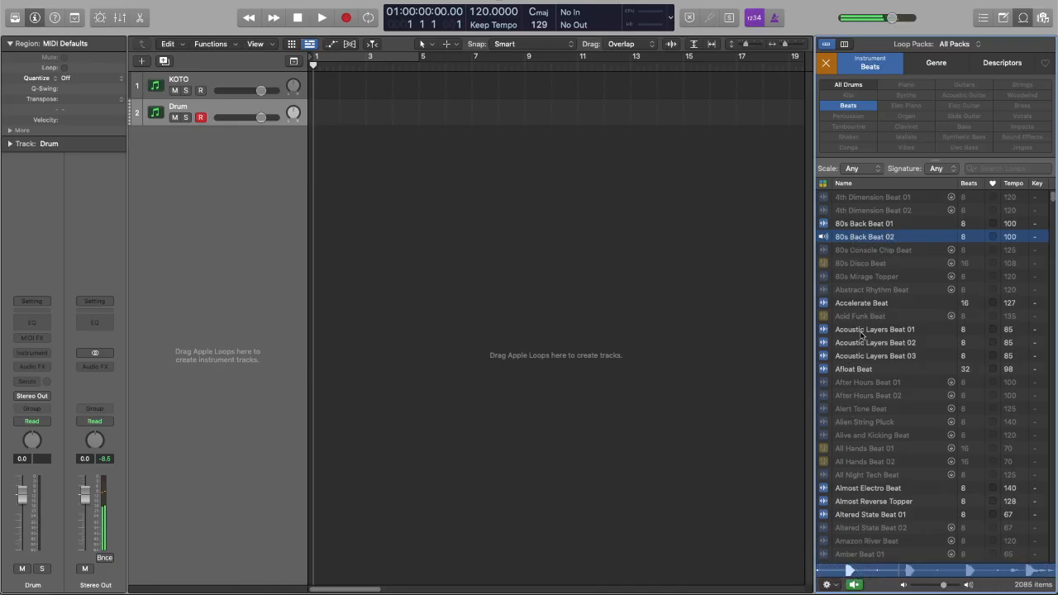
left_click(862, 333)
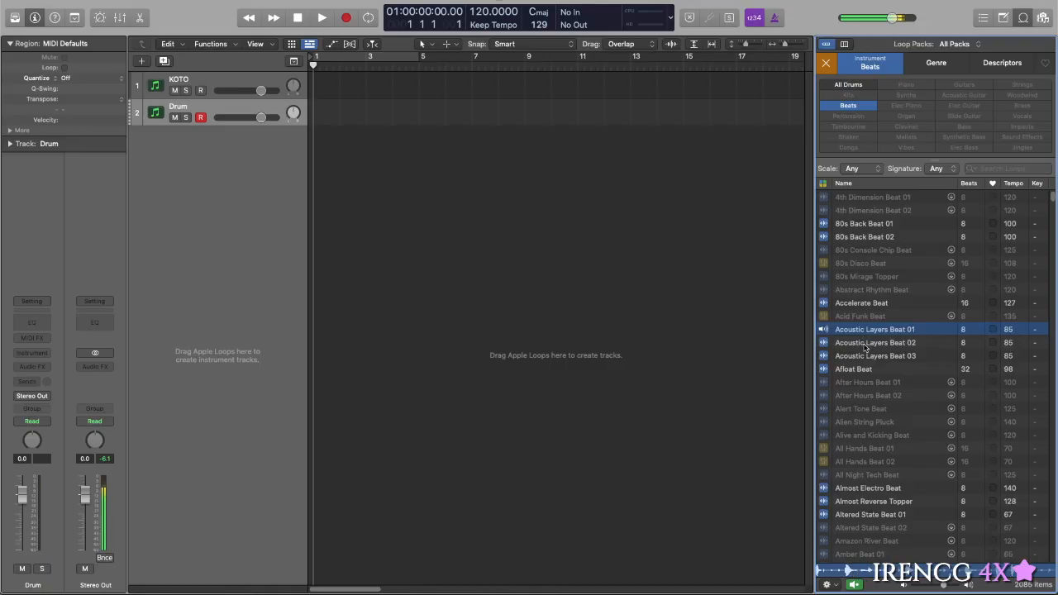
left_click(863, 345)
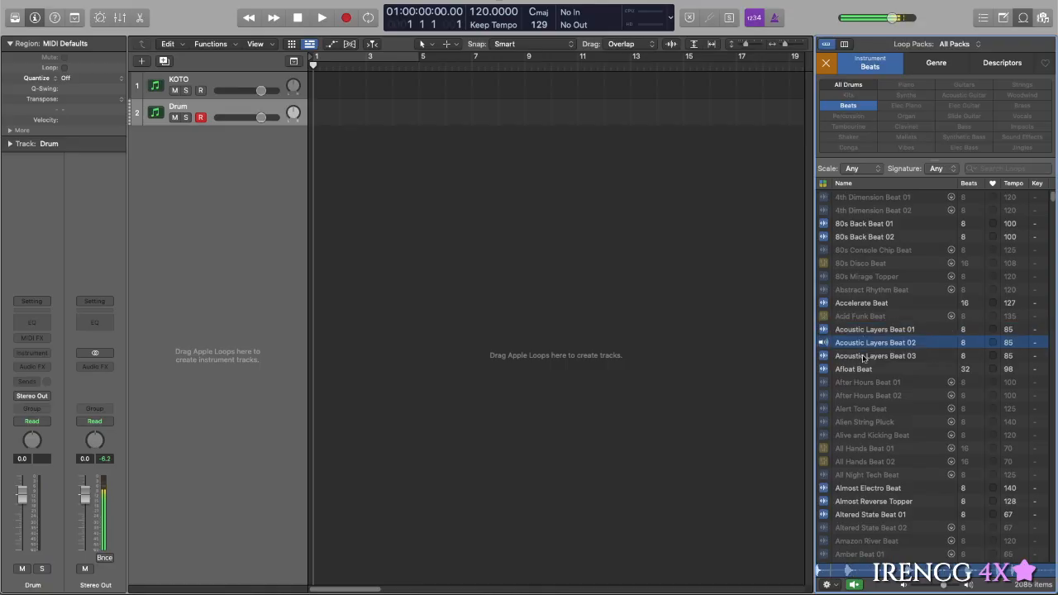
left_click(863, 356)
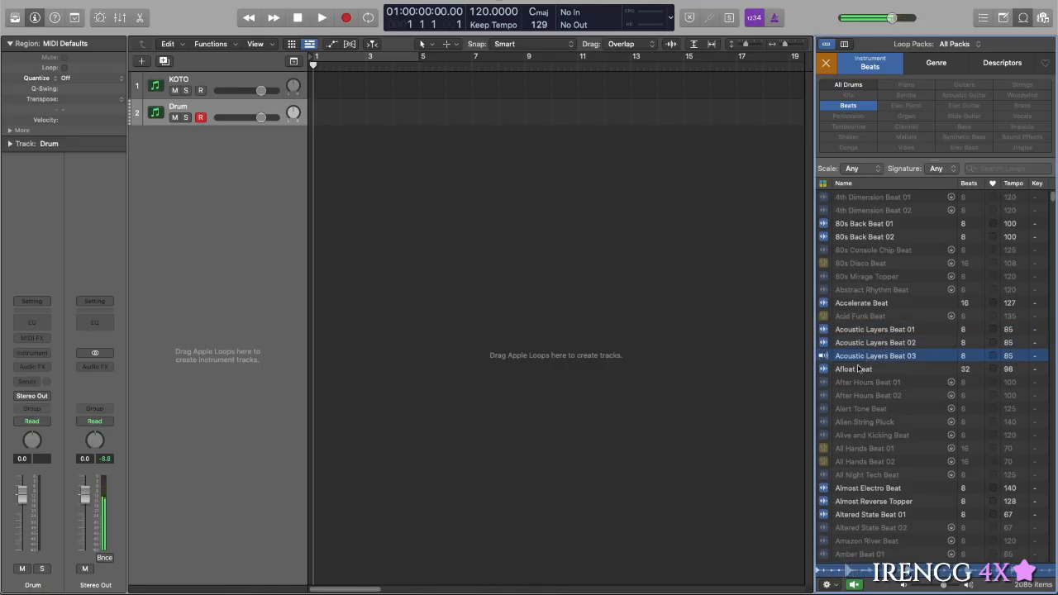
left_click(858, 369)
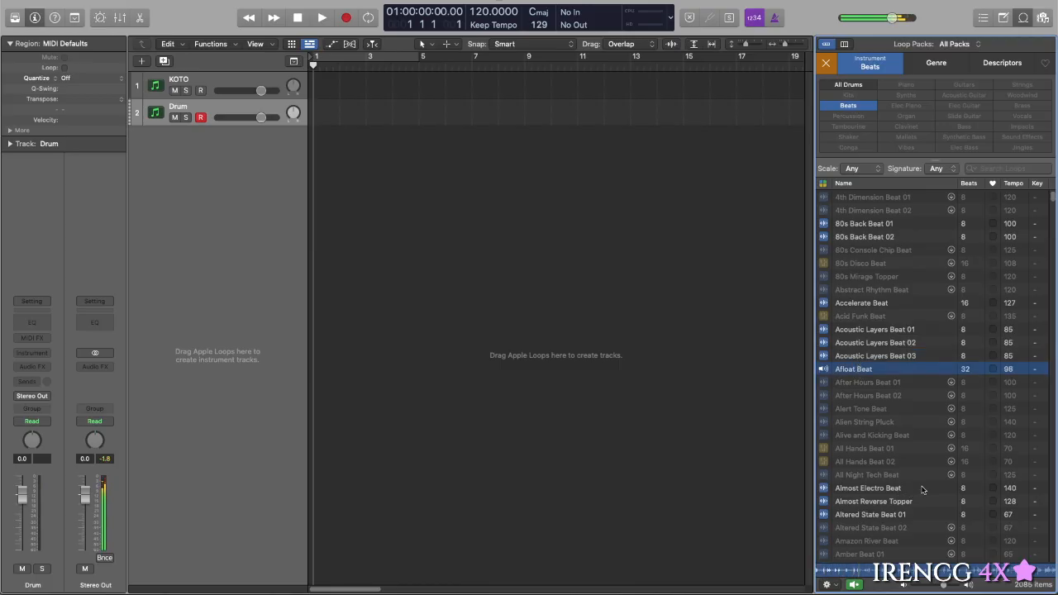
left_click(859, 512)
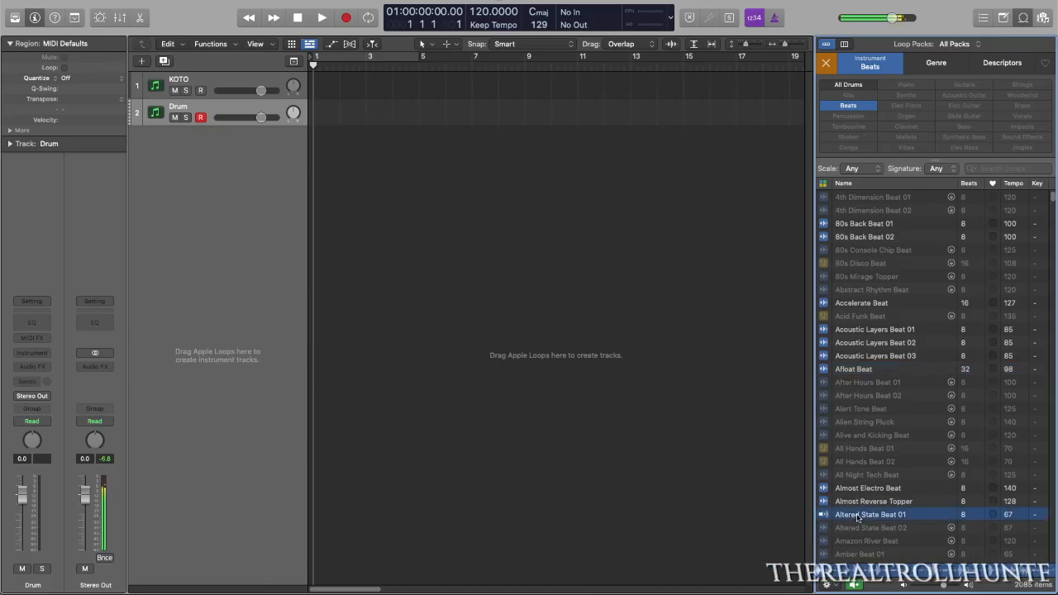
key("Up")
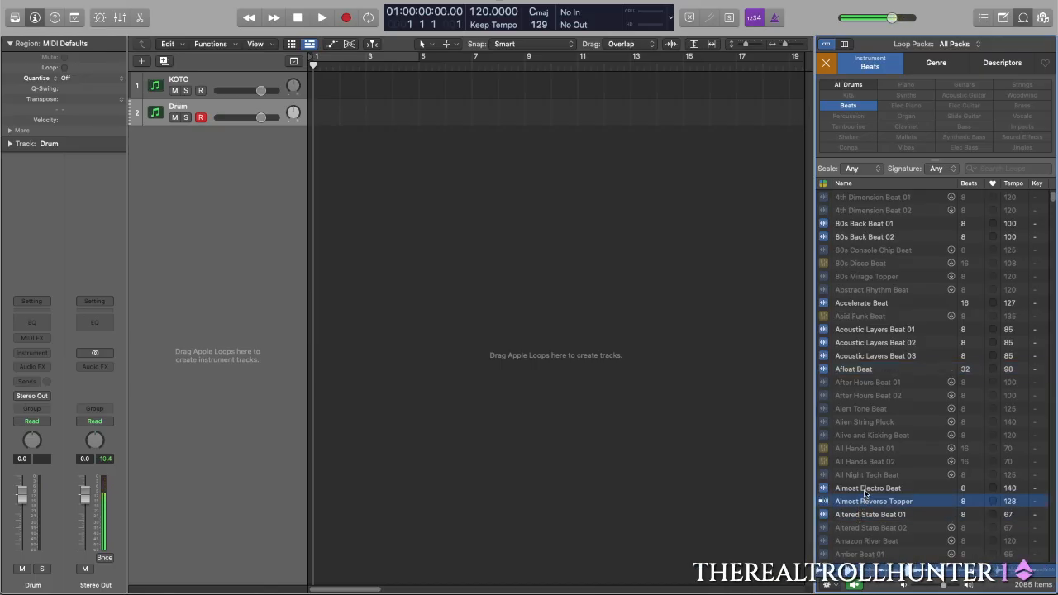
left_click(865, 490)
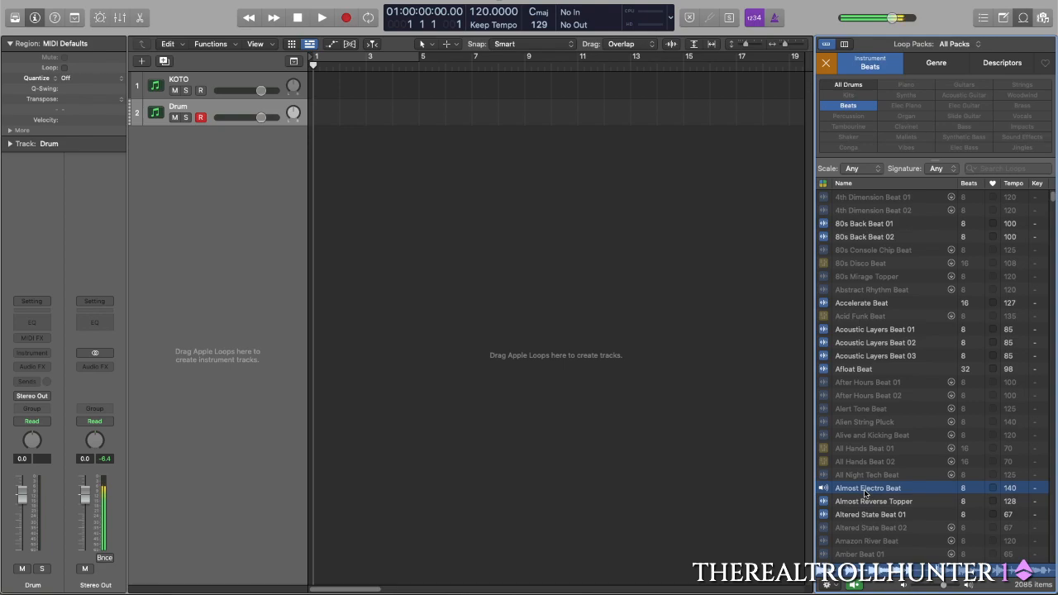
- Preview the Anton - Ambition, First Class and To the Top loops, both Anvil Smash Beats and Armament Beat 02
scroll(865, 494, "down", 10)
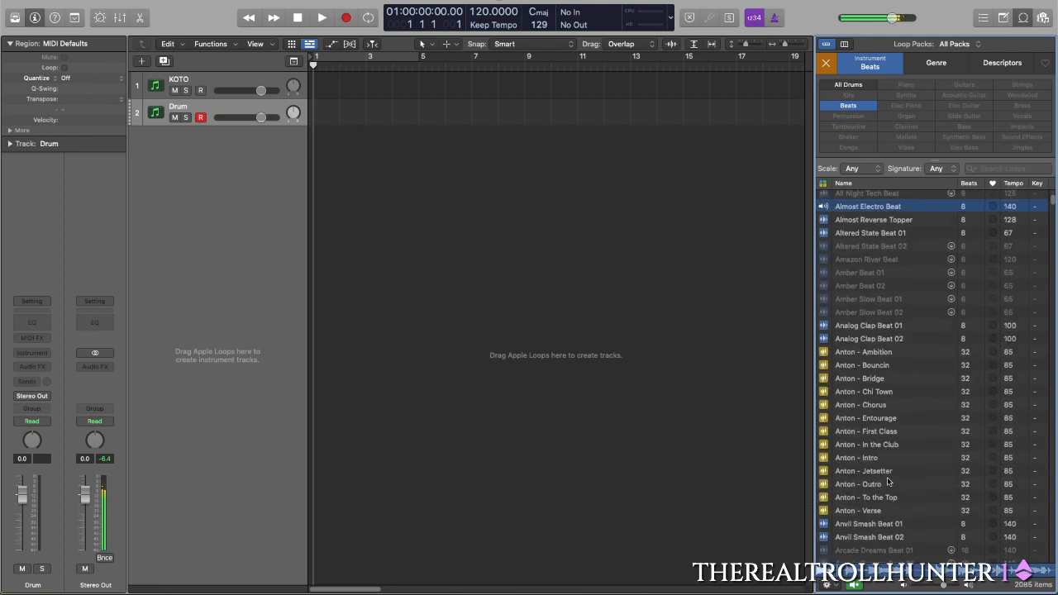
left_click(837, 351)
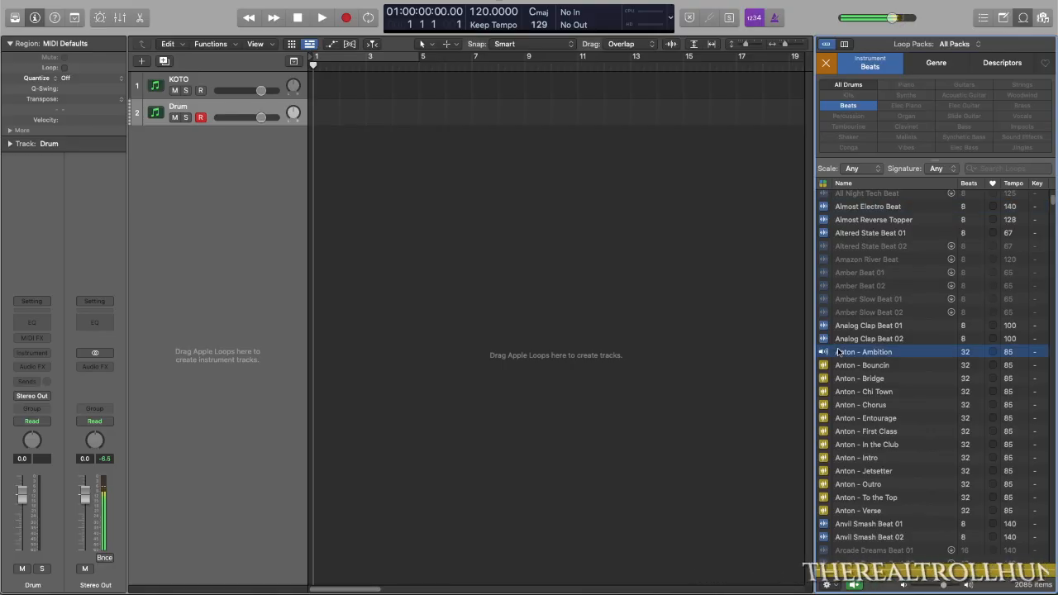
left_click(863, 433)
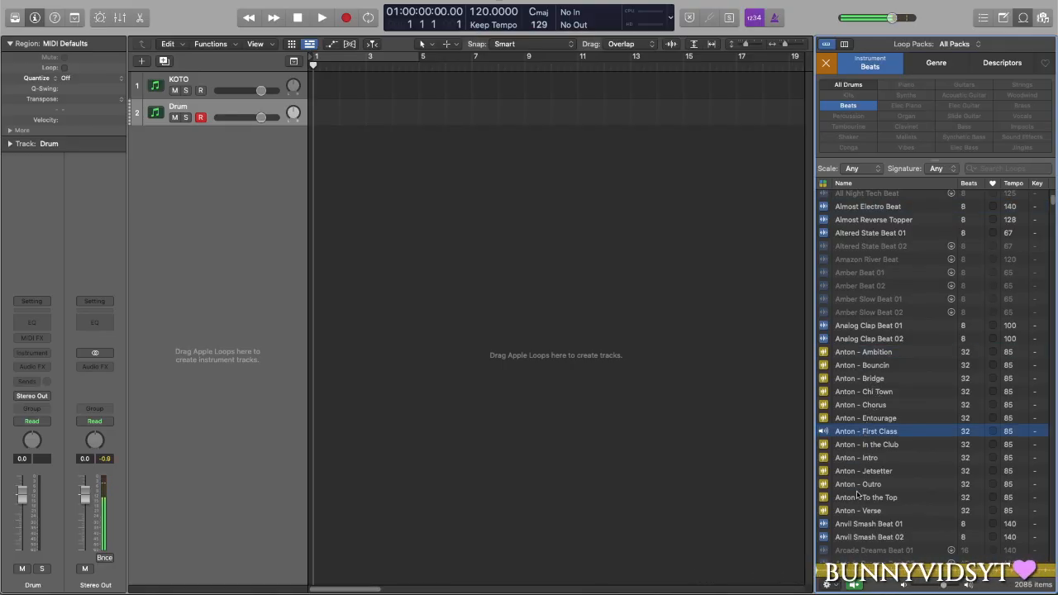
left_click(860, 498)
scroll(879, 487, "down", 5)
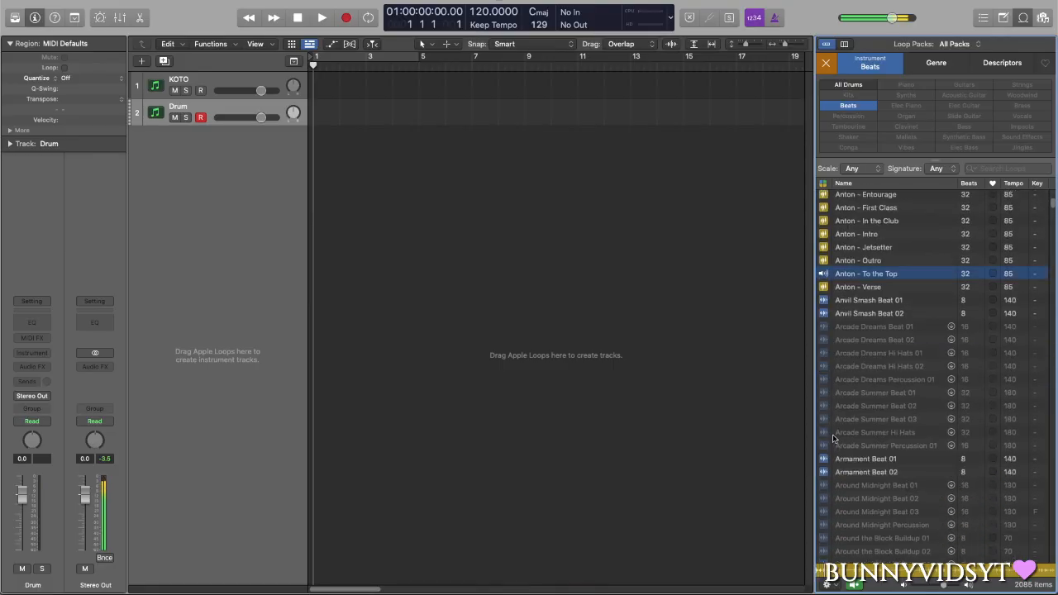
left_click(860, 300)
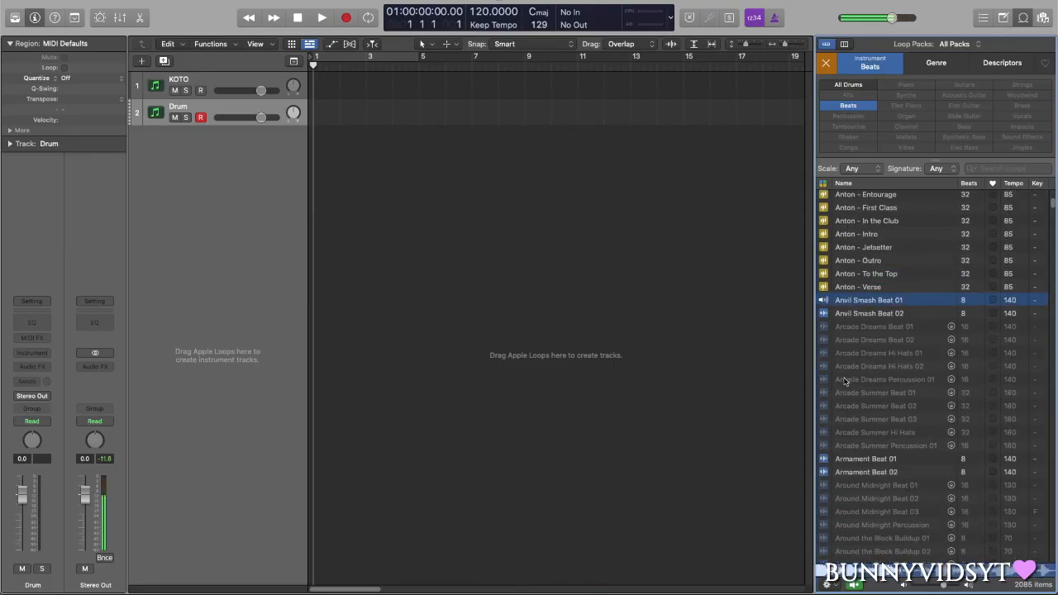
left_click(867, 315)
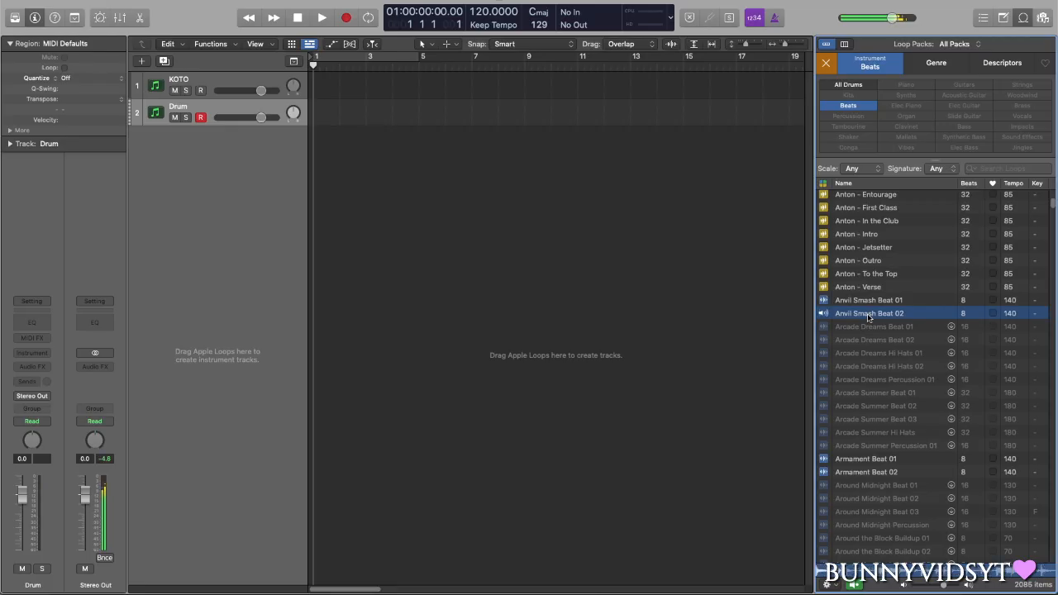
left_click(868, 471)
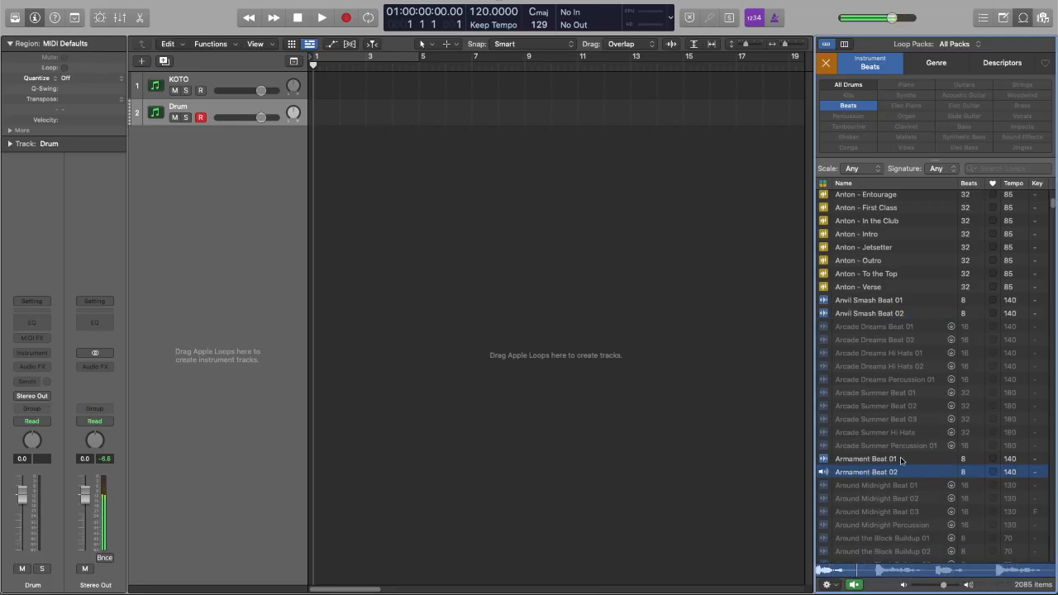
- Clear the Beats filter, stop the loop preview and filter the loops by the Percussion instrument category
left_click(826, 62)
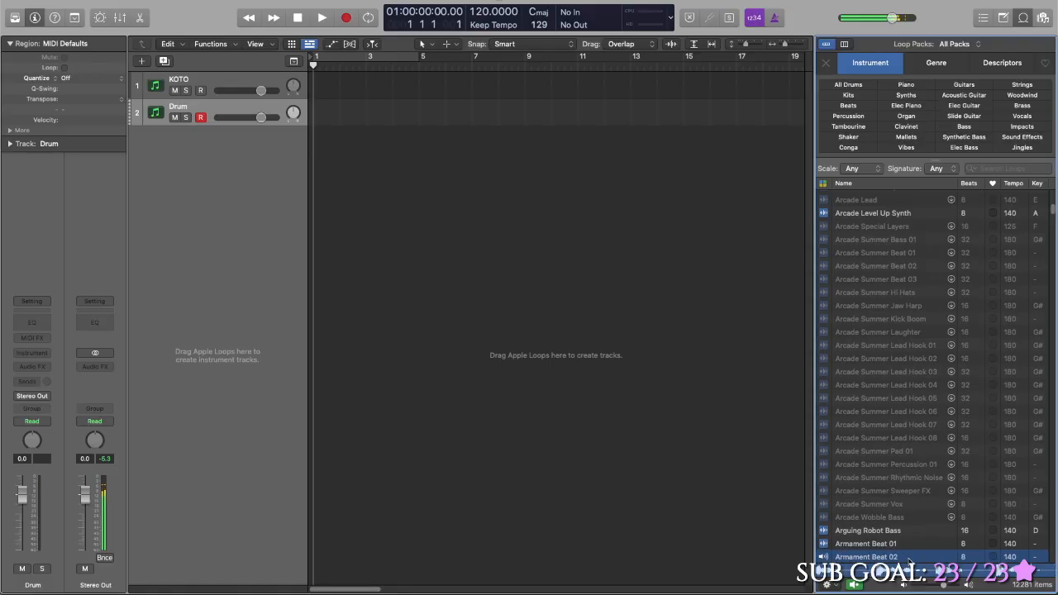
key("space")
key("space")
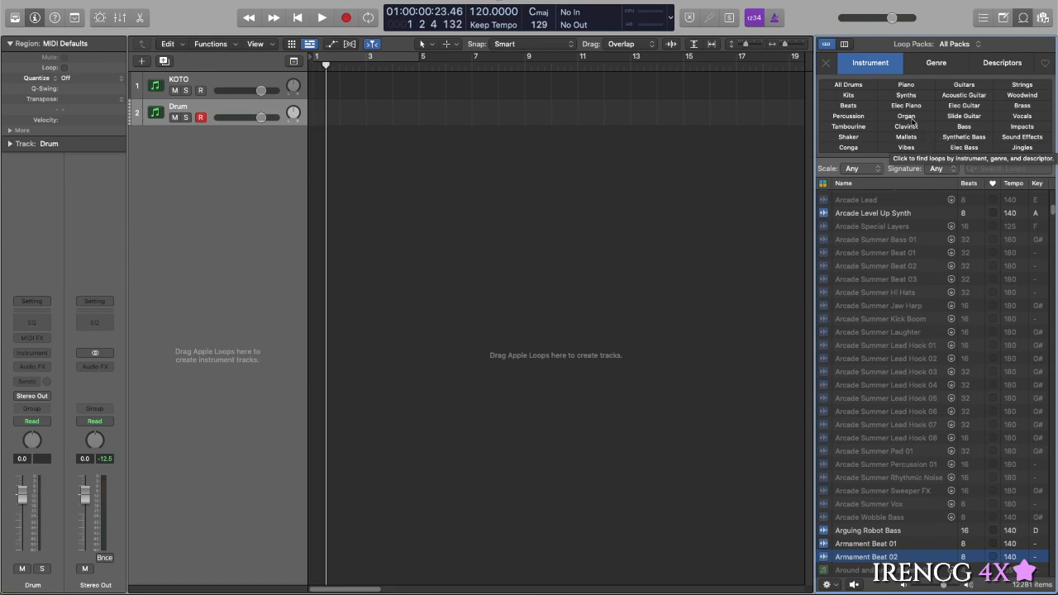
left_click(851, 116)
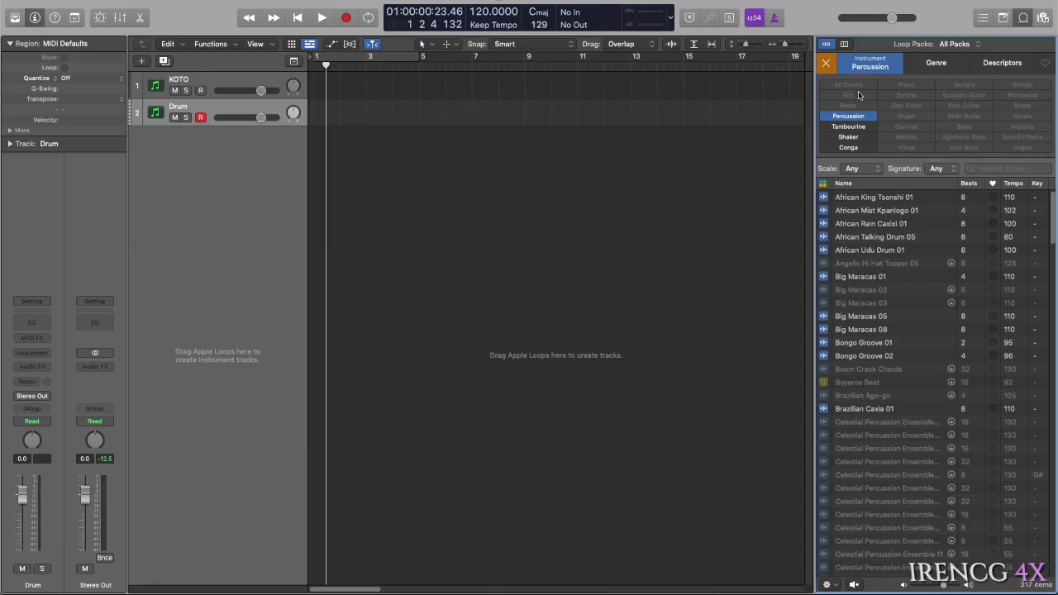
- Switch the loop filter from Percussion to Kits and preview Ambition Beat, Bar Band Basic Drumset 13 and Bebop Drumset 09
left_click(848, 115)
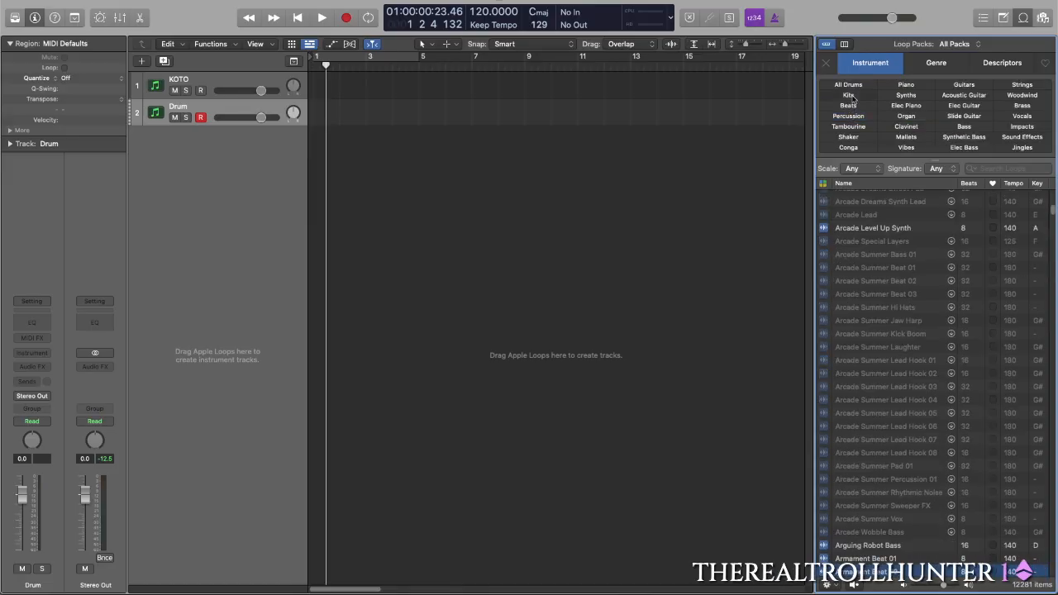
left_click(848, 95)
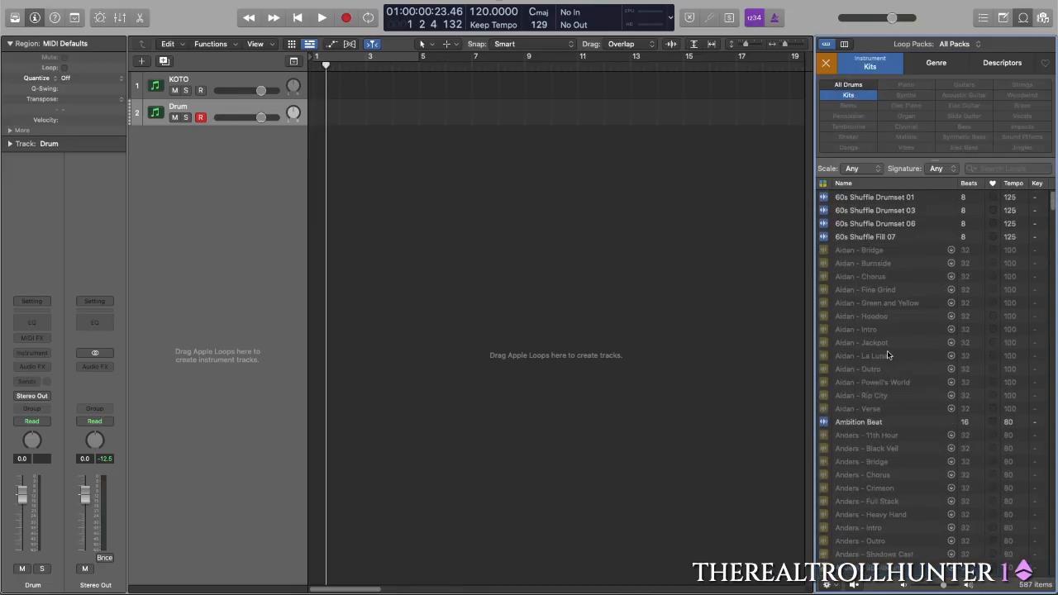
left_click(866, 422)
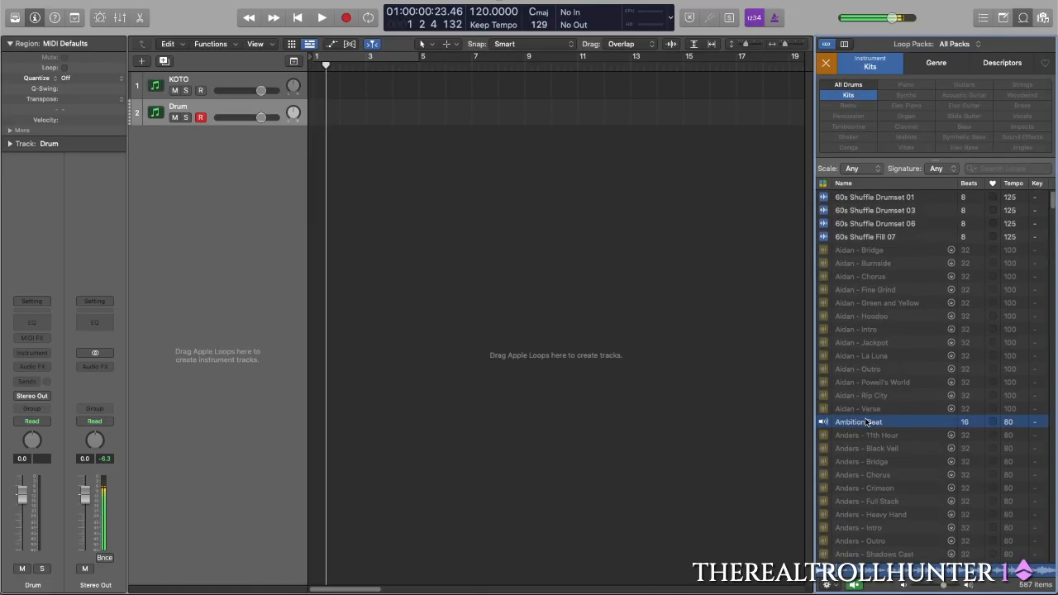
scroll(867, 413, "down", 7)
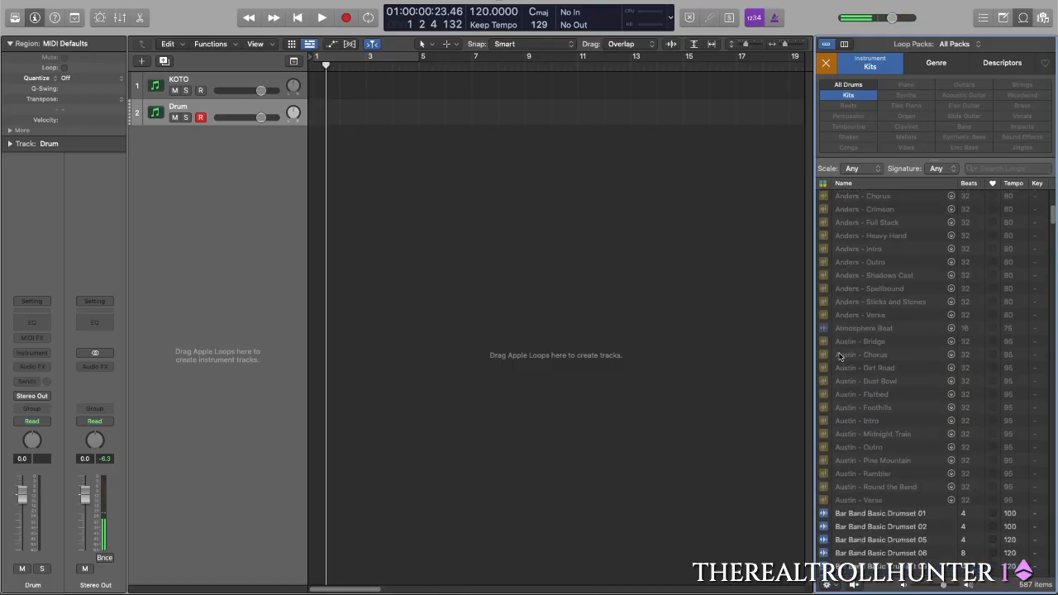
scroll(880, 401, "down", 6)
left_click(869, 357)
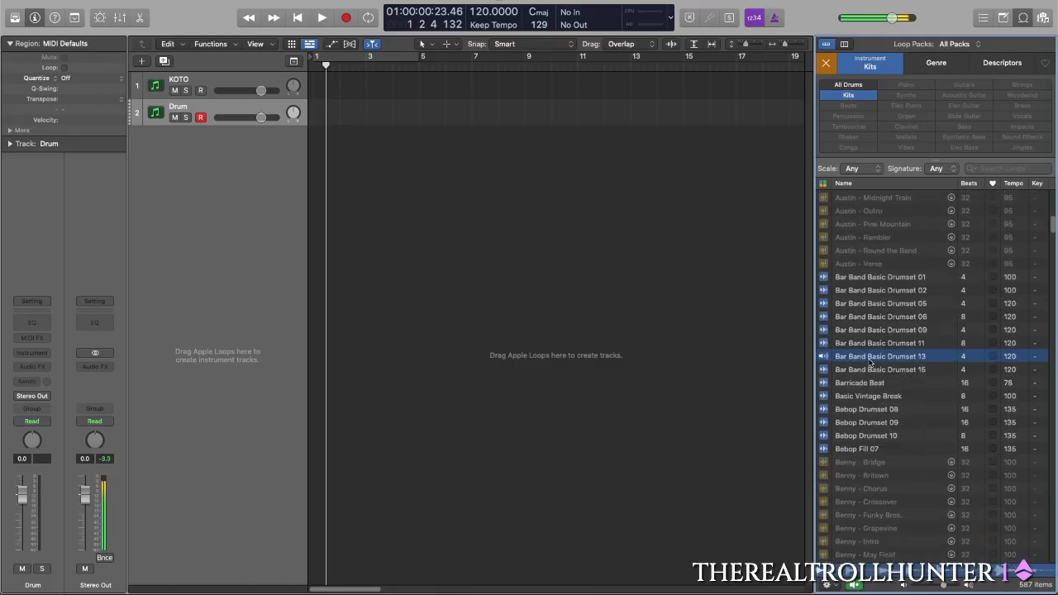
left_click(867, 422)
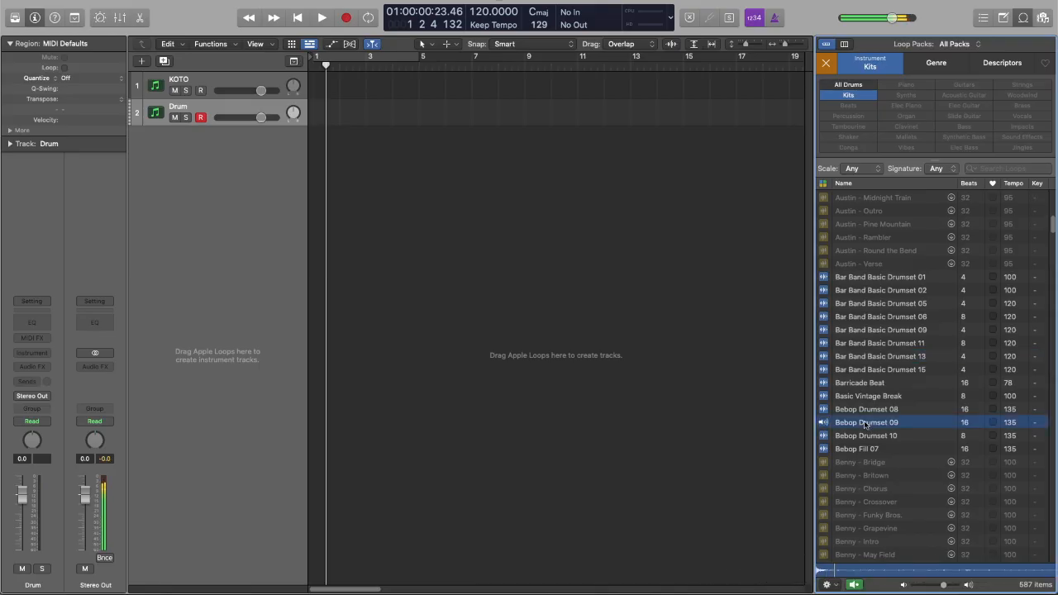
scroll(873, 393, "down", 7)
scroll(874, 393, "up", 13)
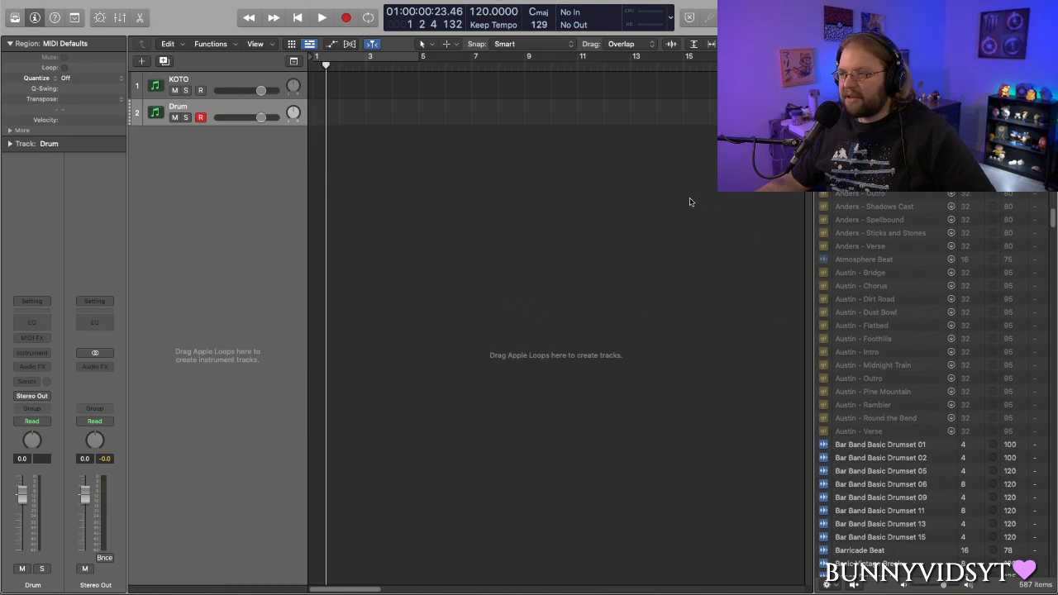
- Clear the Kits filter and close the Loop Browser
left_click(856, 103)
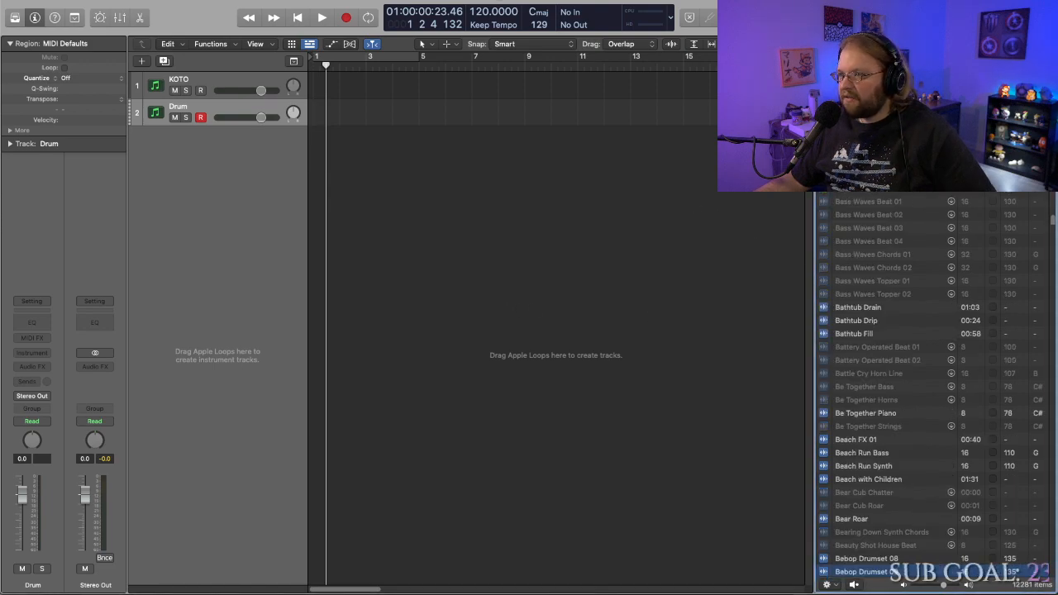
key("o")
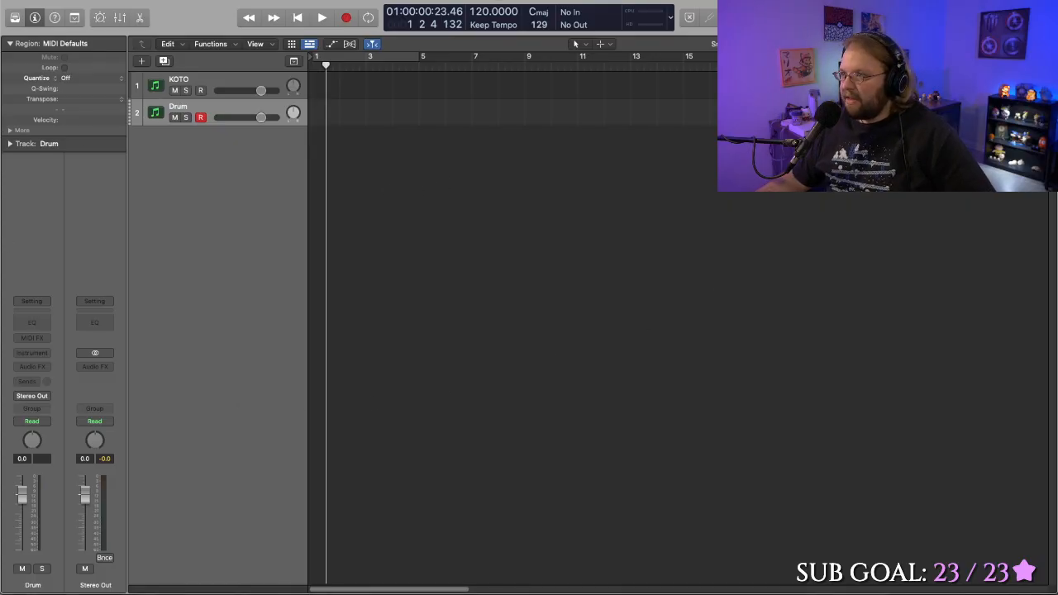
key("o")
key("o")
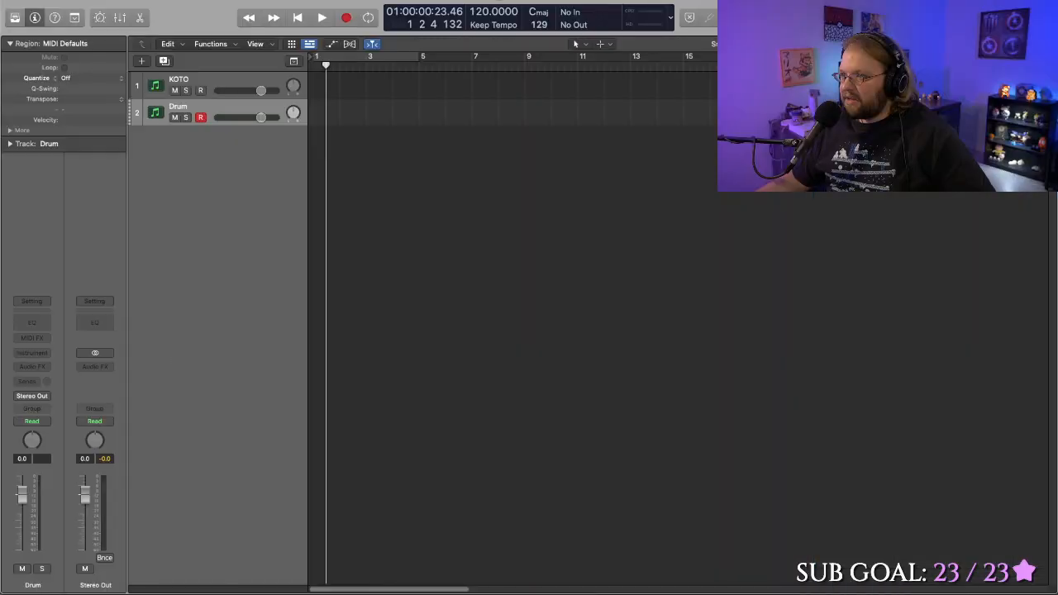
key("d")
key("d")
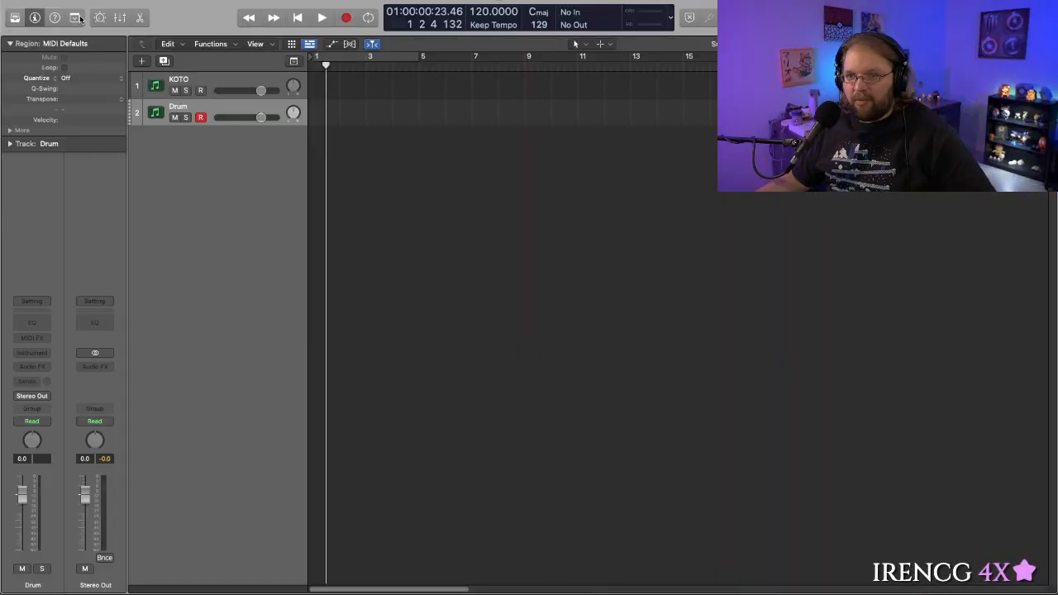
- Browse the instrument plug-ins available for the Drum track, including Drum Kit Designer and Ultrabeat, without assigning one
left_click(33, 353)
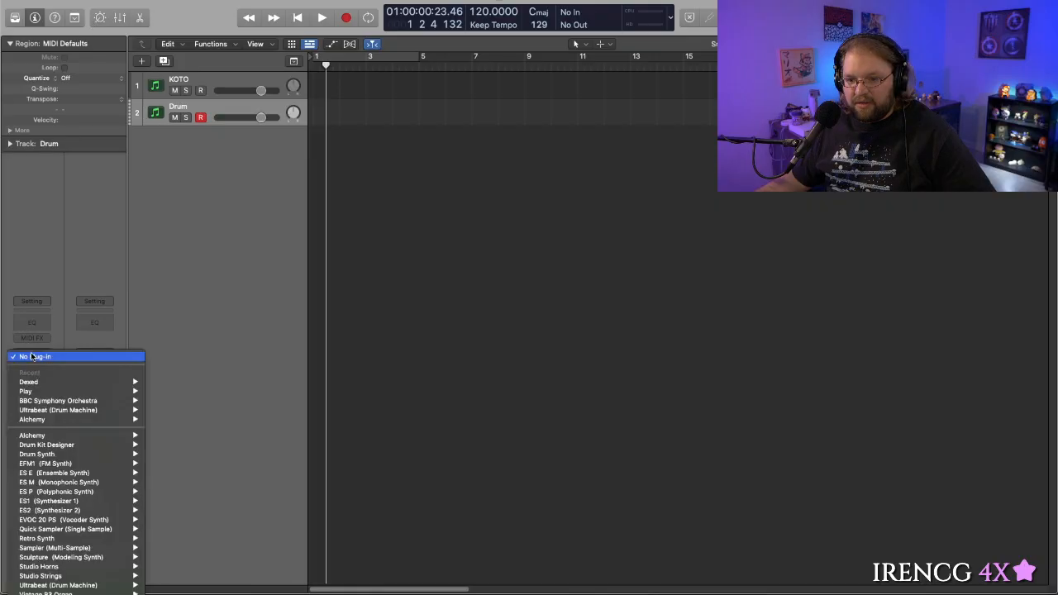
mouse_move(57, 381)
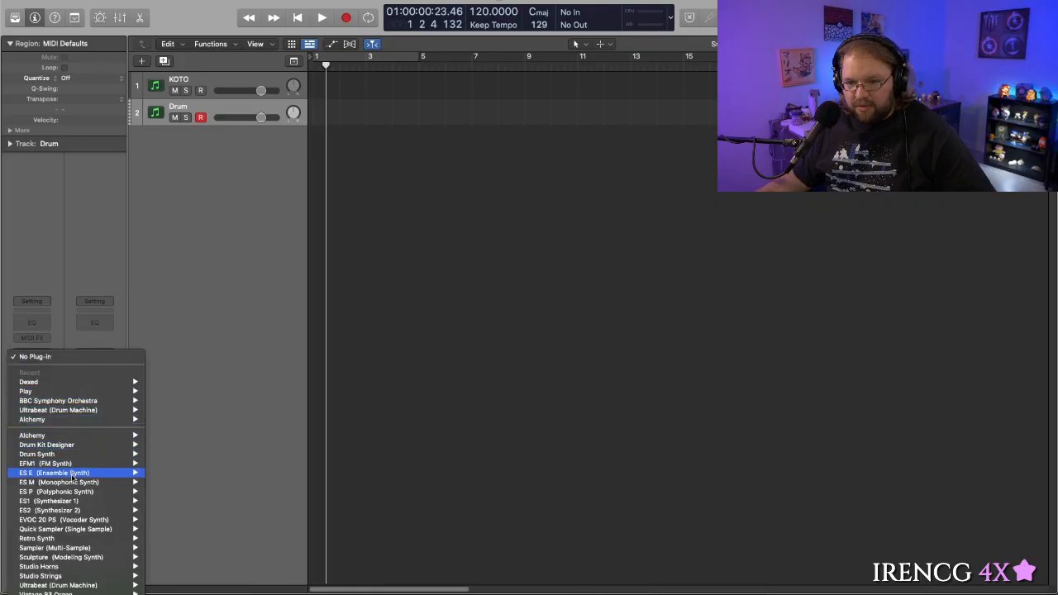
mouse_move(88, 450)
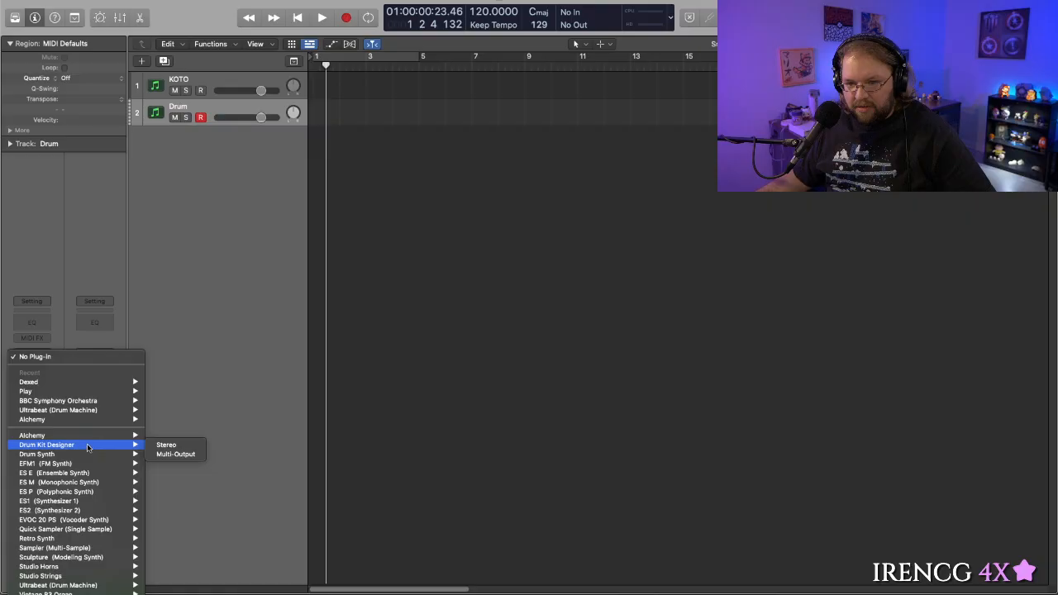
scroll(70, 529, "down", 3)
mouse_move(70, 527)
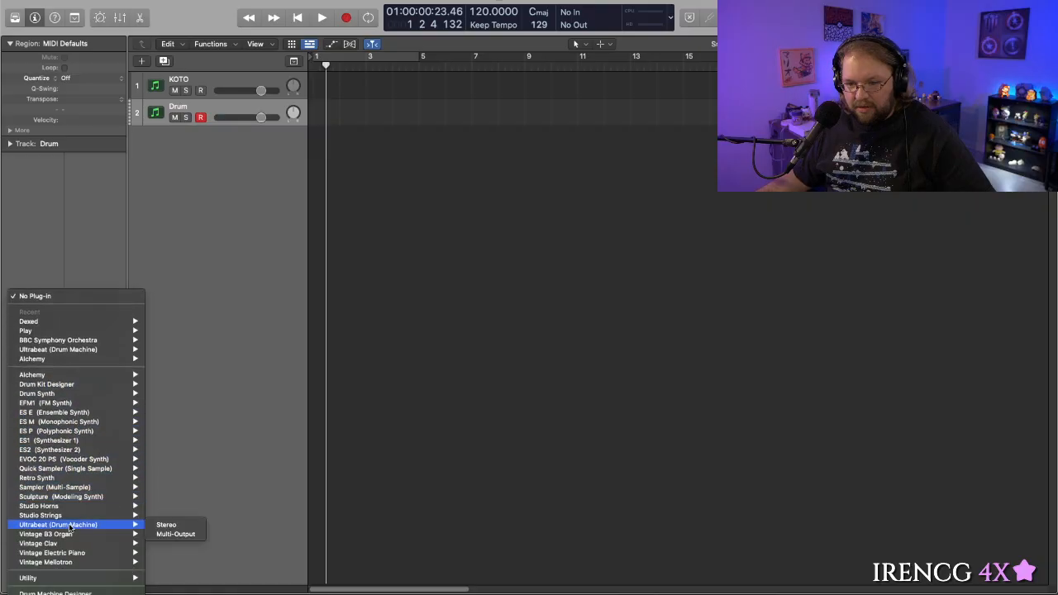
left_click(239, 294)
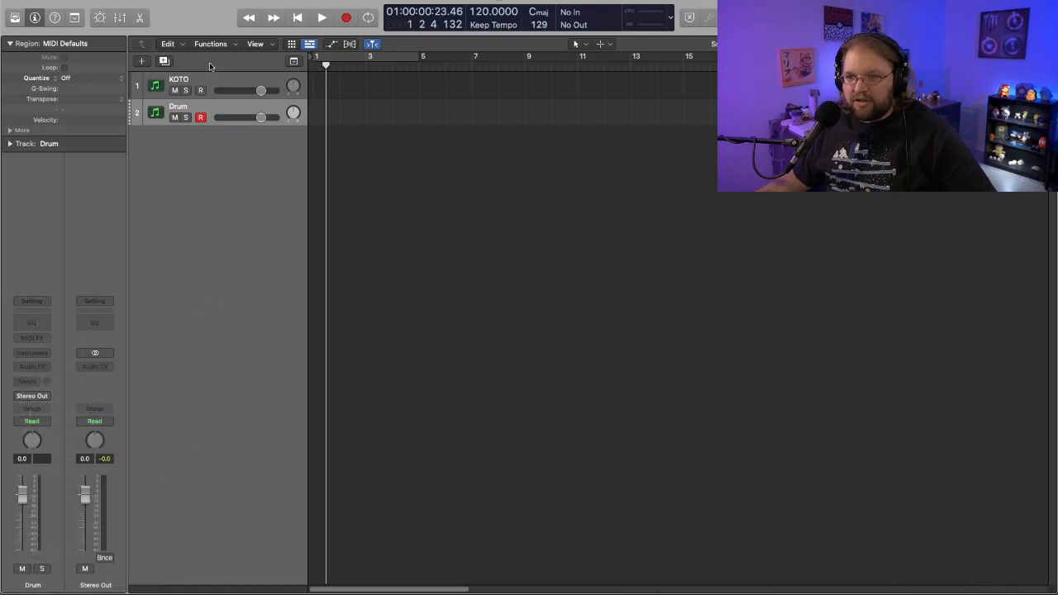
- Try to create a Drummer track with the Alternative genre and Open Library enabled, and start downloading the essential Drummer content
left_click(143, 62)
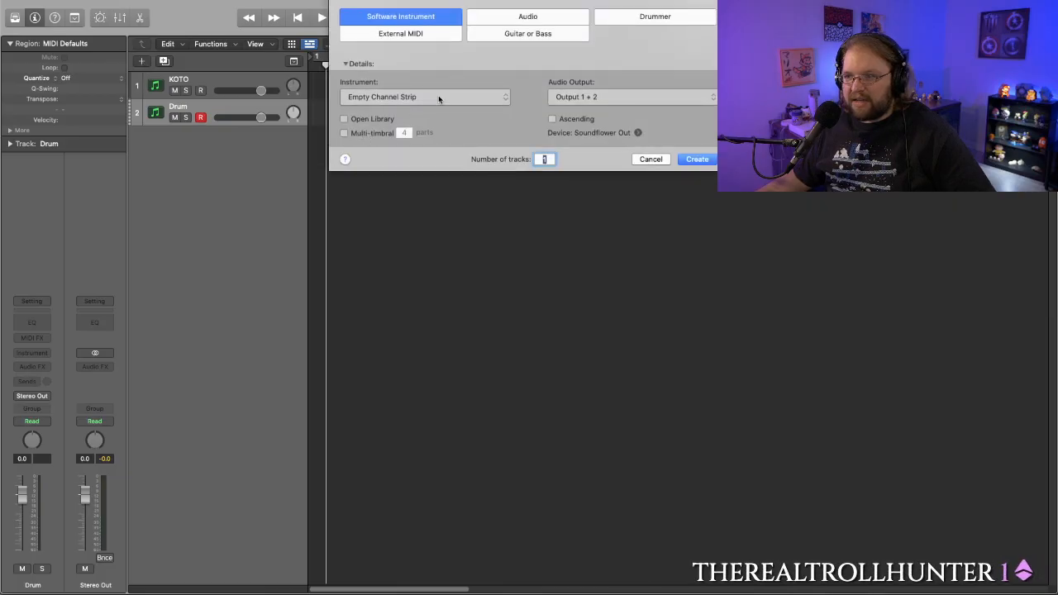
left_click(641, 20)
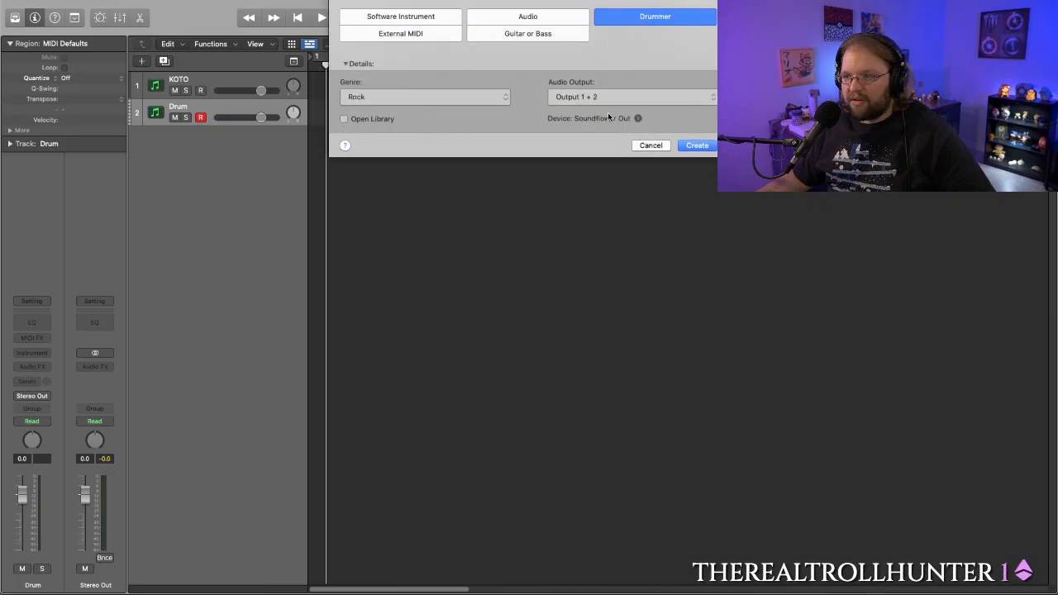
left_click(446, 96)
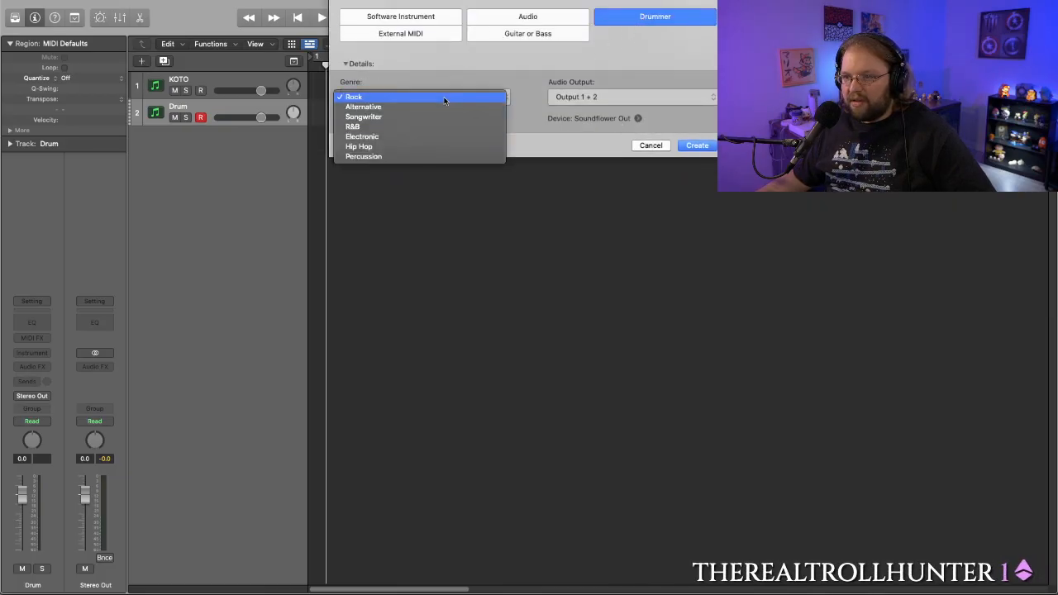
left_click(384, 109)
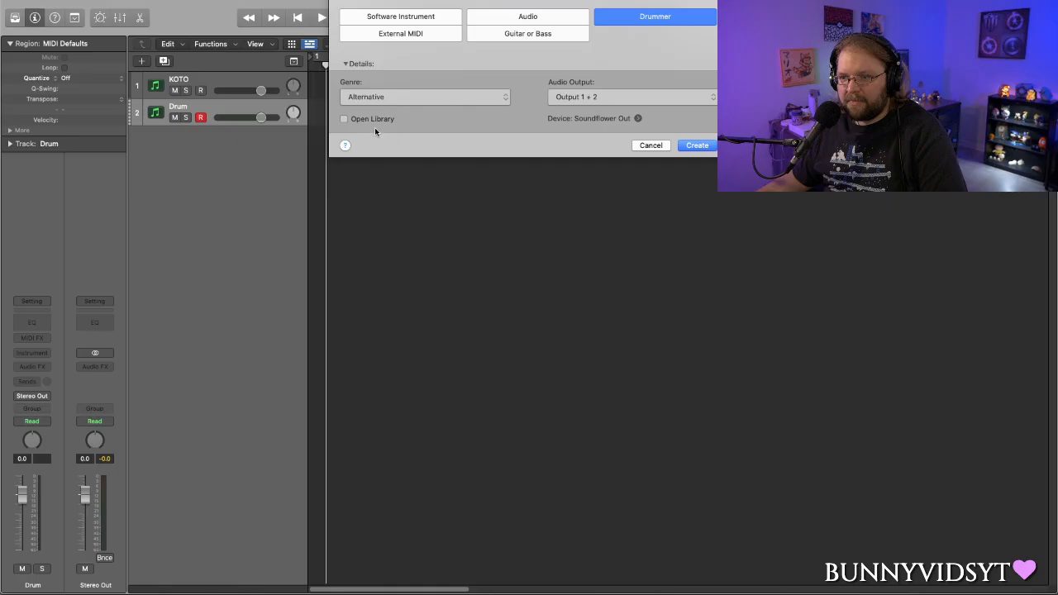
left_click(693, 145)
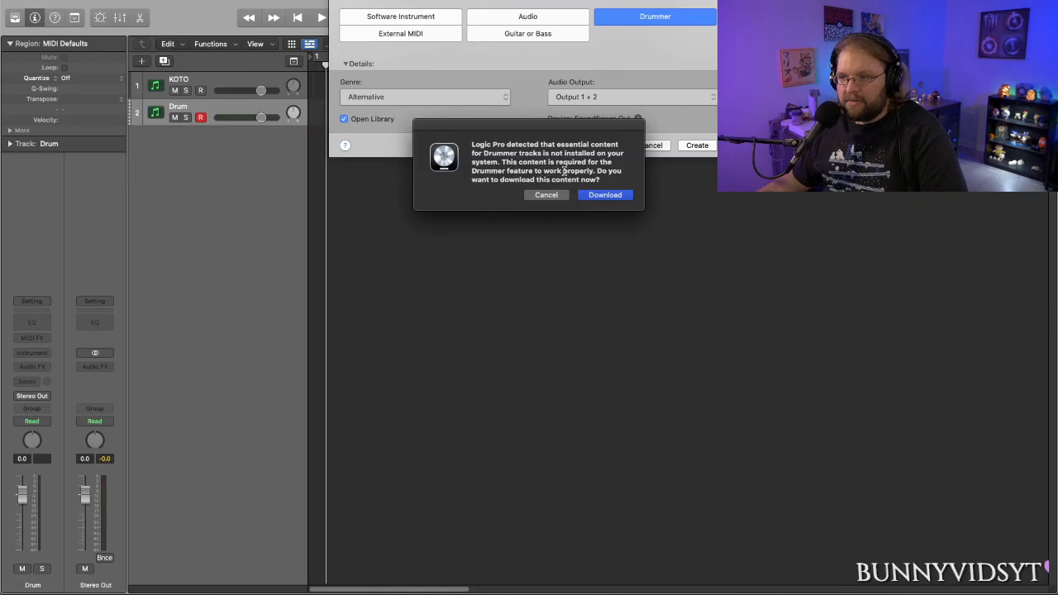
left_click(605, 195)
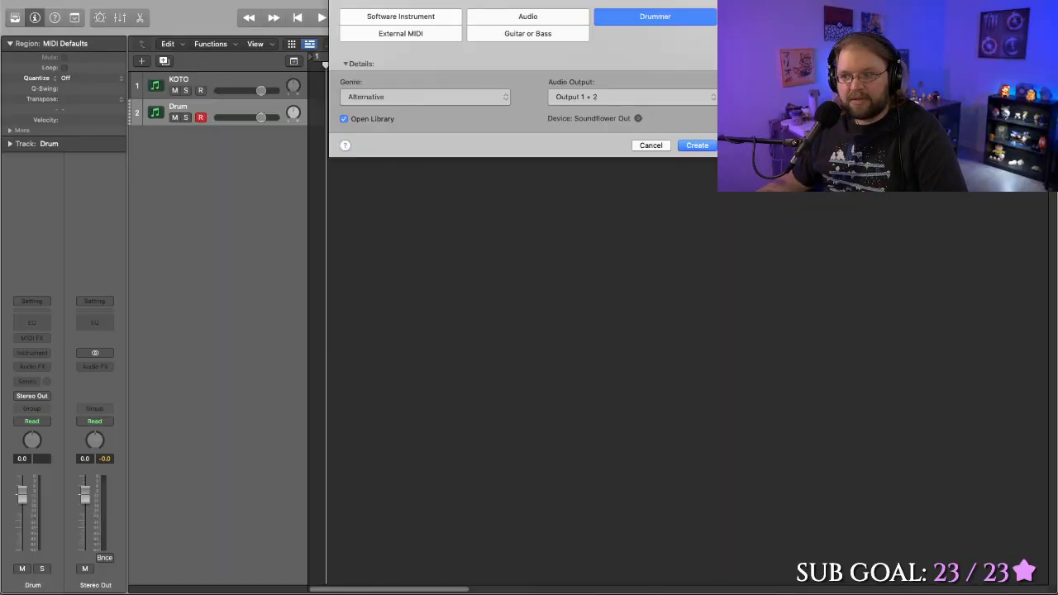
- Reinstall the Sound Library and authorize the software installation with the account password
left_click(65, 0)
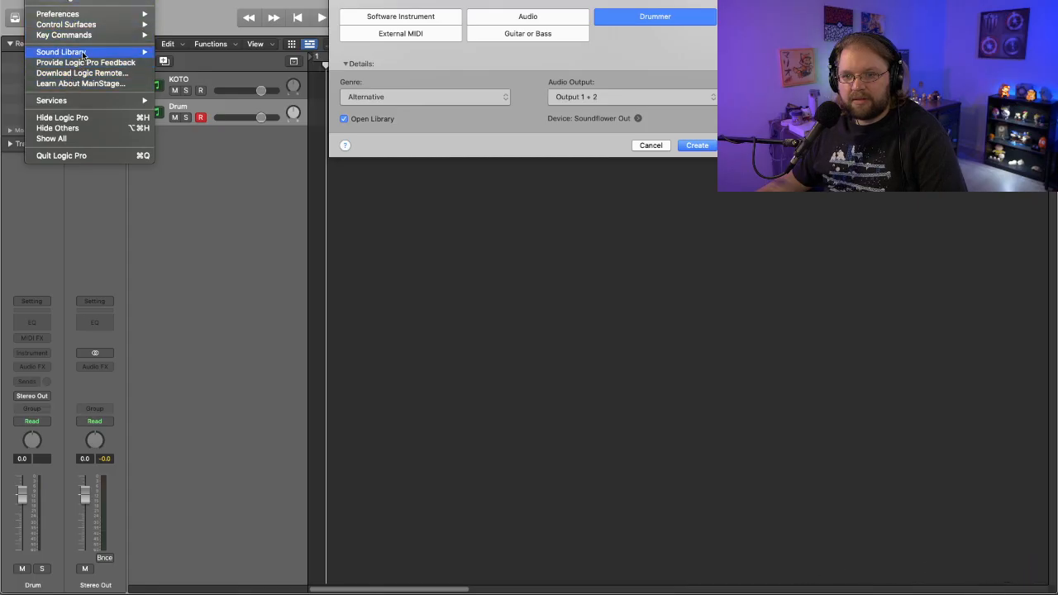
mouse_move(84, 53)
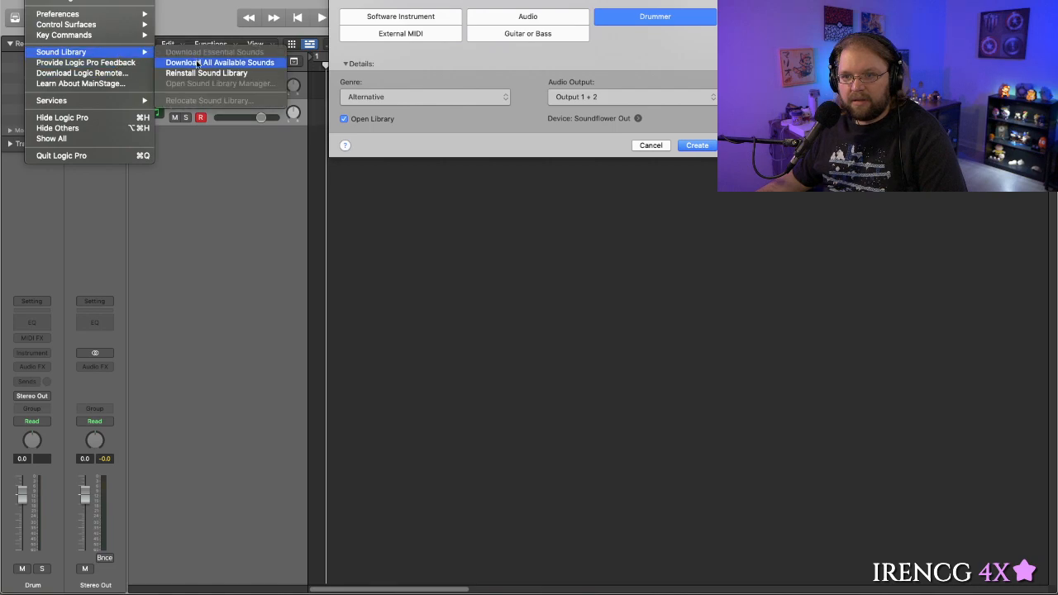
left_click(216, 75)
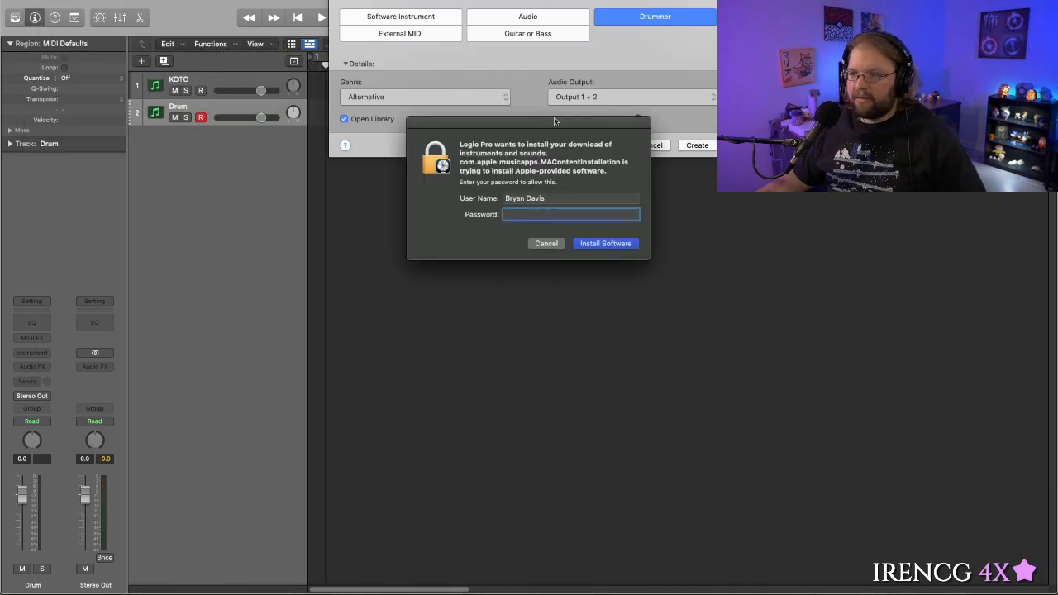
key("Return")
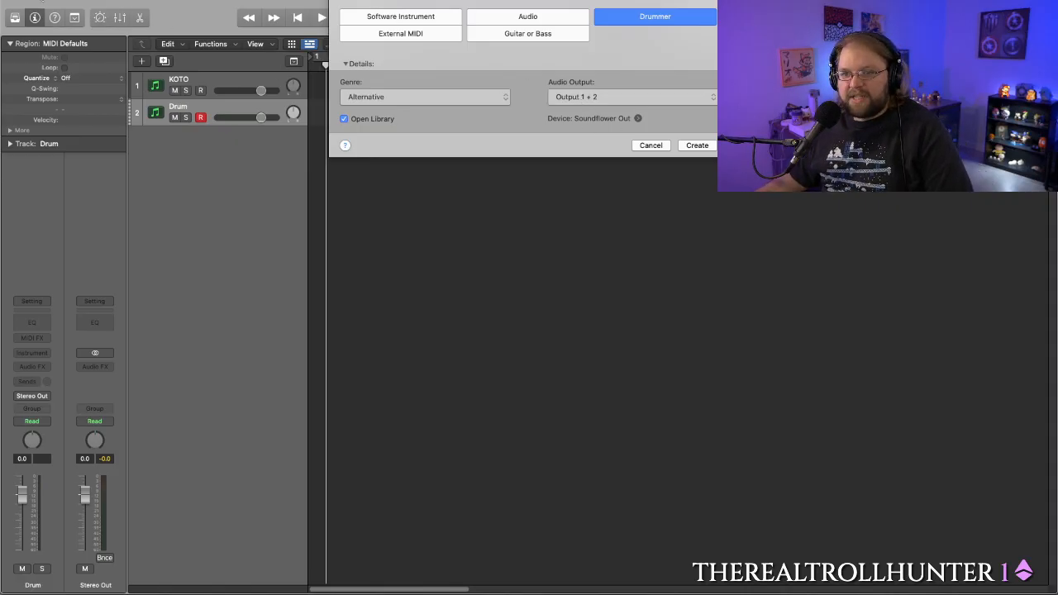
- Cancel the new track dialog without creating the Drummer track
left_click(48, 1)
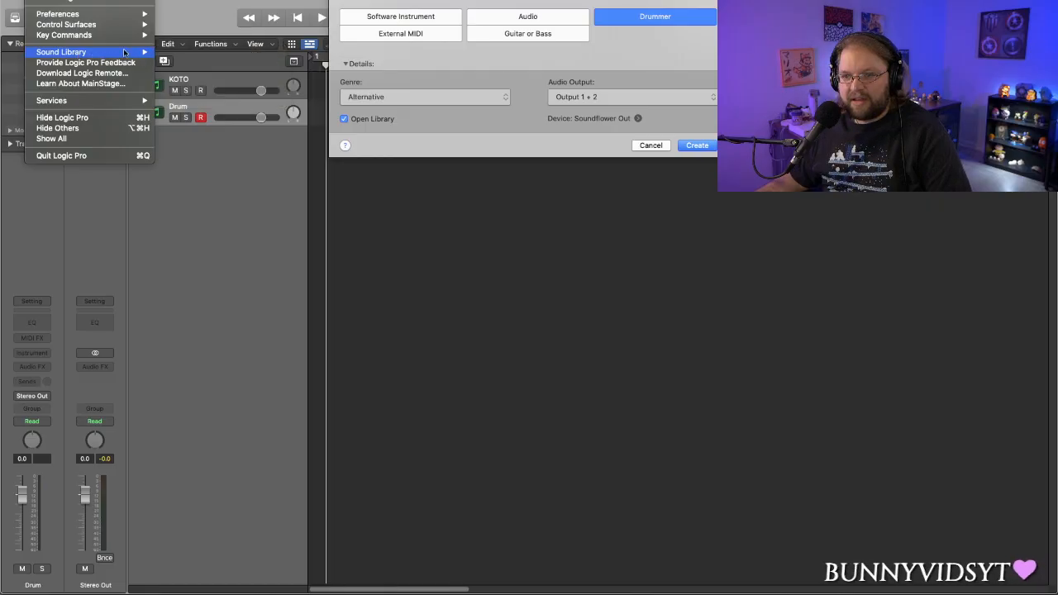
left_click(237, 39)
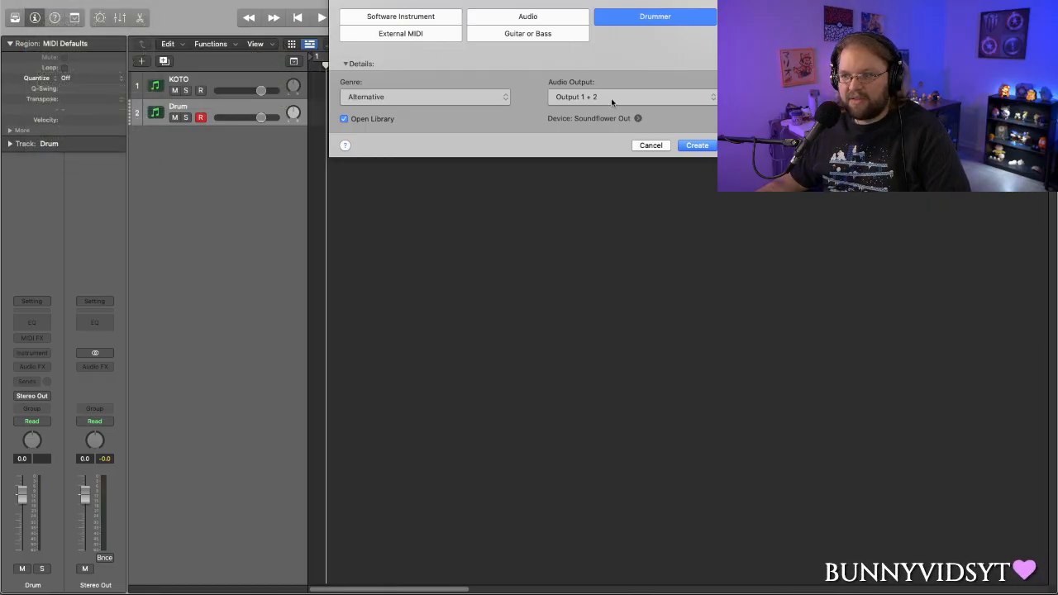
left_click(650, 147)
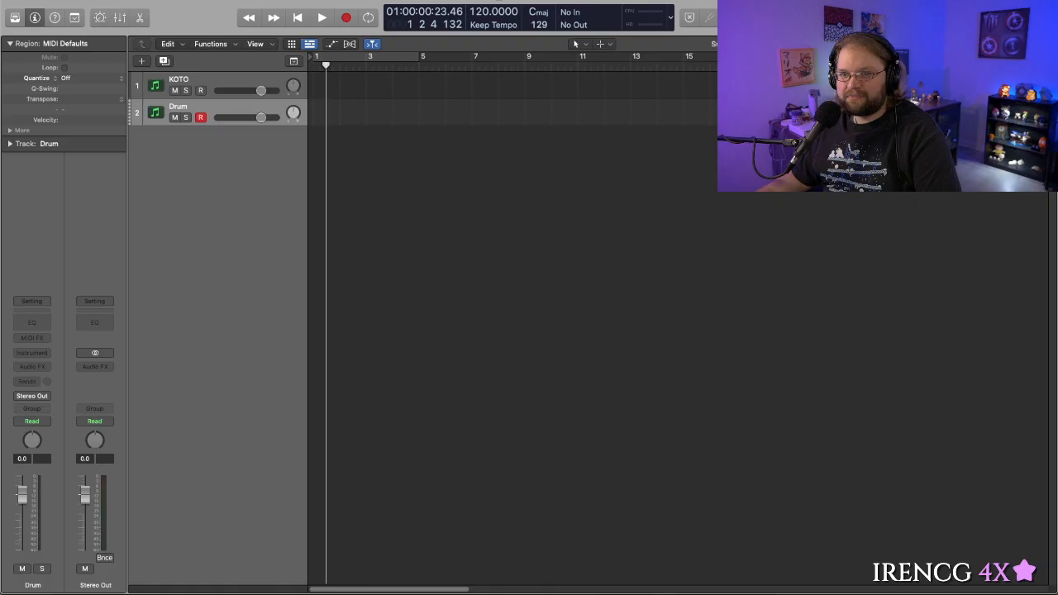
- Install the Essential Sounds and Instruments for Logic Pro and MainStage package from the Sound Library Manager
left_click(45, 0)
mouse_move(75, 56)
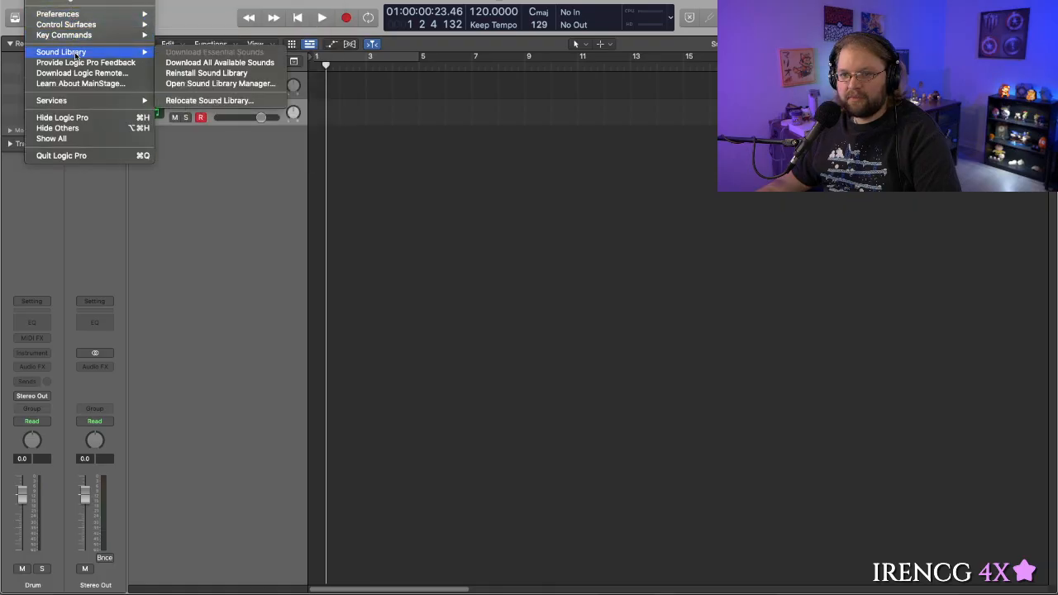
left_click(229, 85)
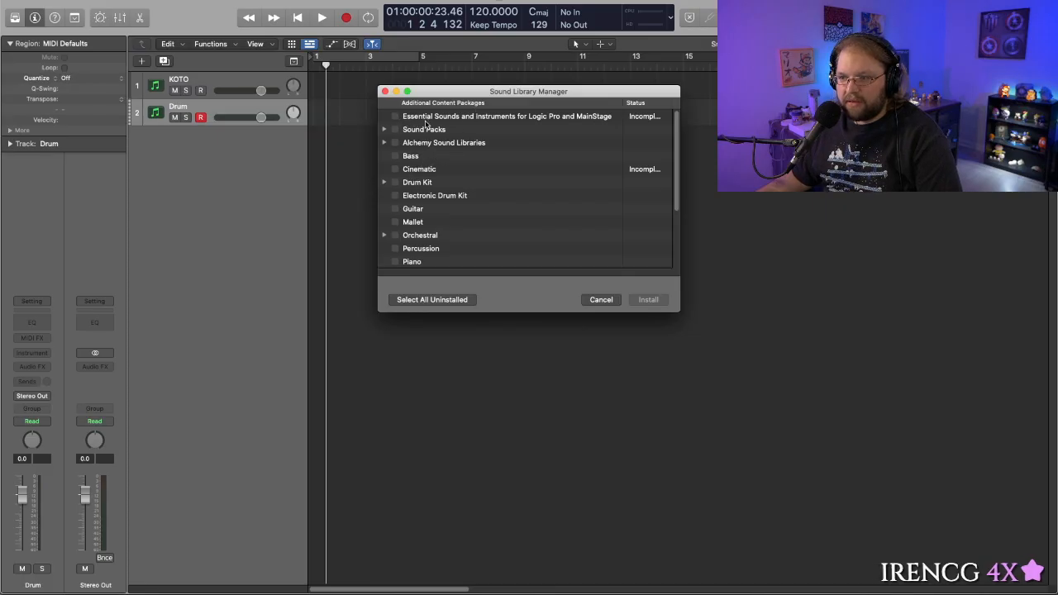
scroll(424, 176, "down", 5)
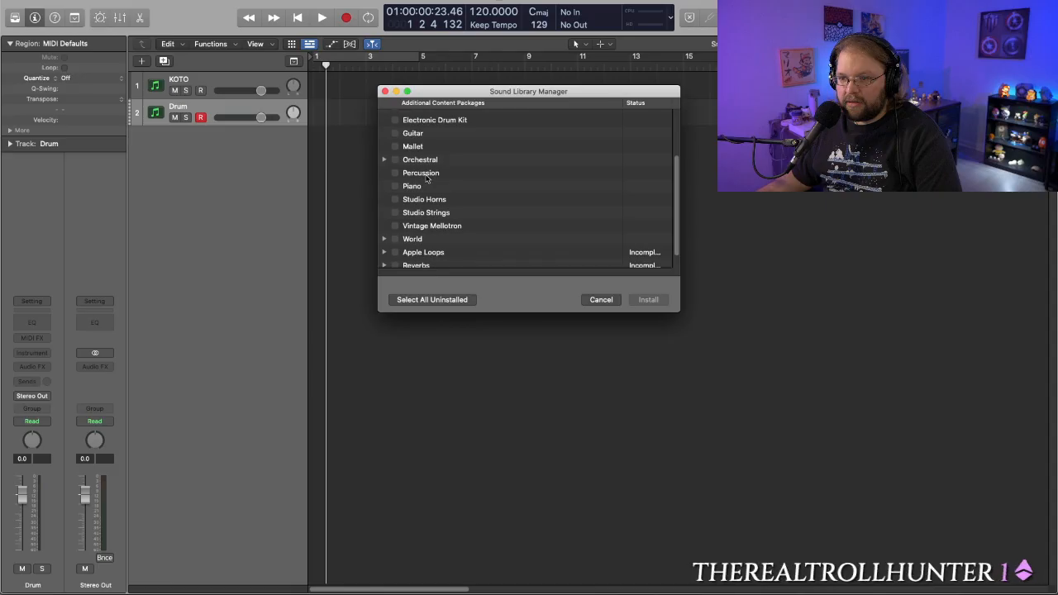
scroll(430, 185, "up", 5)
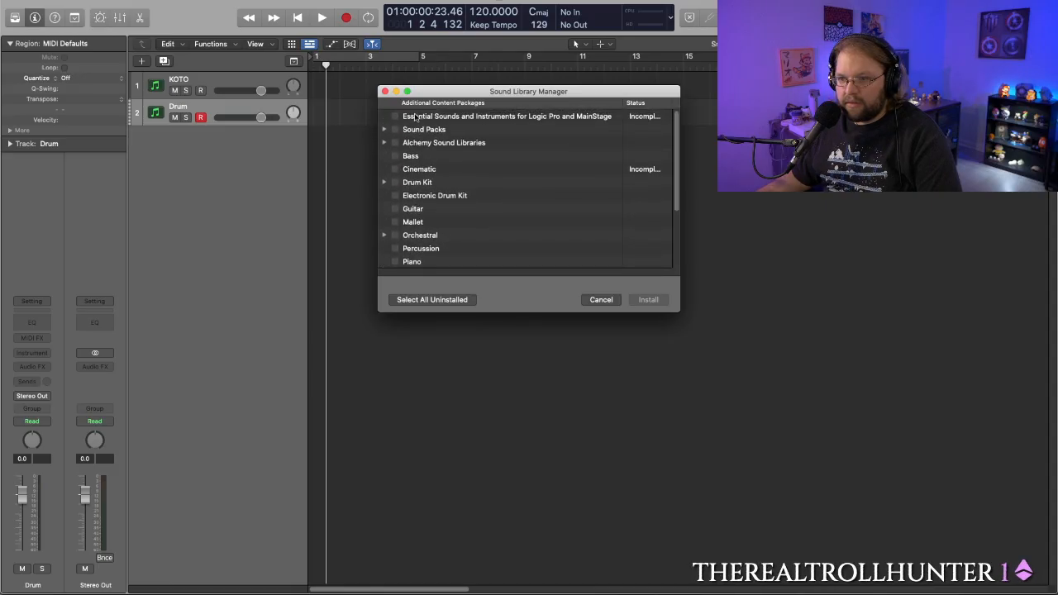
left_click(416, 117)
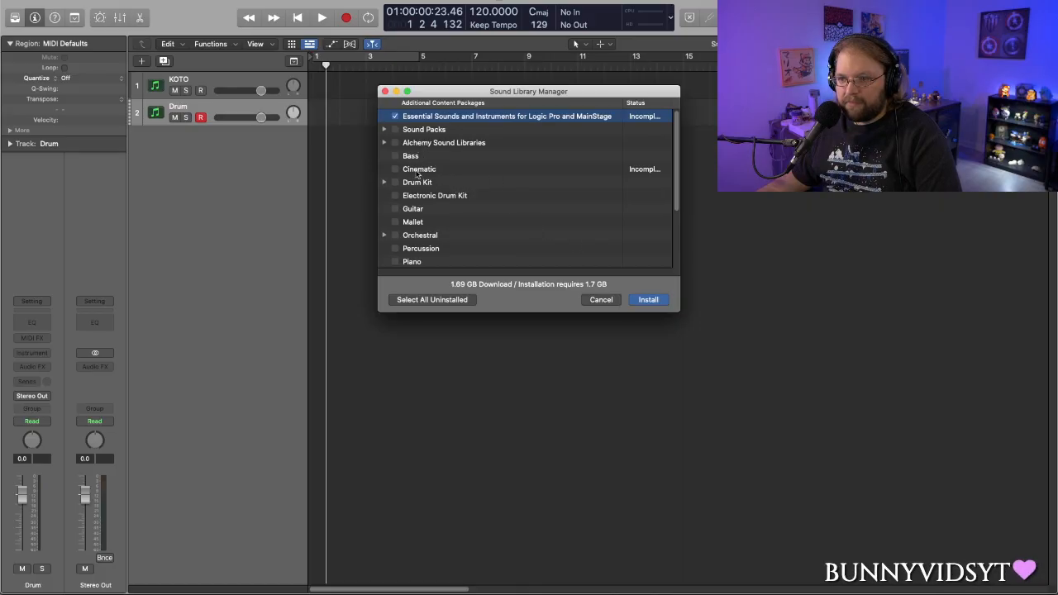
left_click(384, 143)
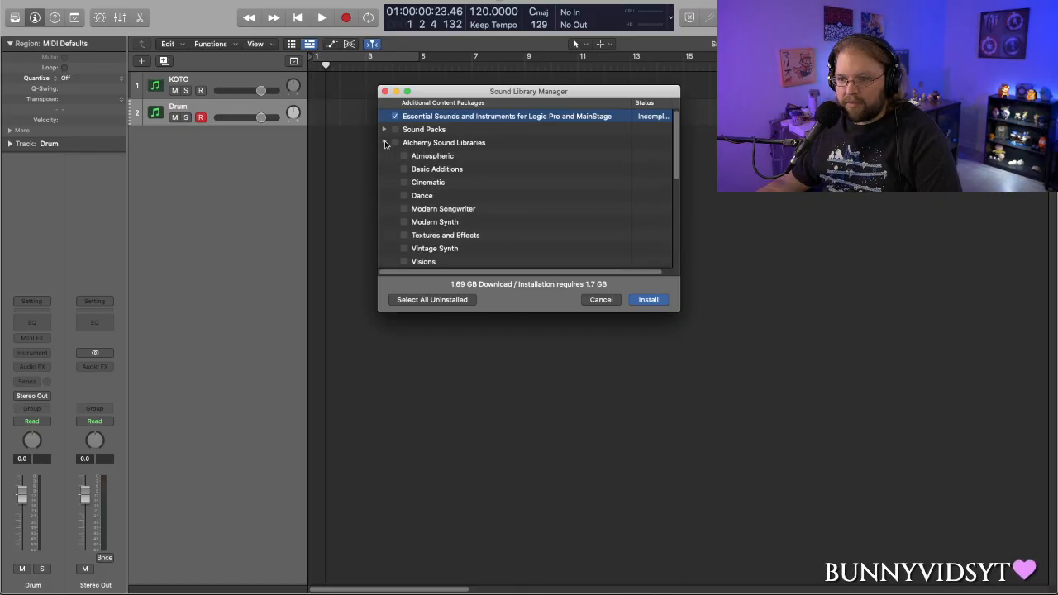
left_click(385, 143)
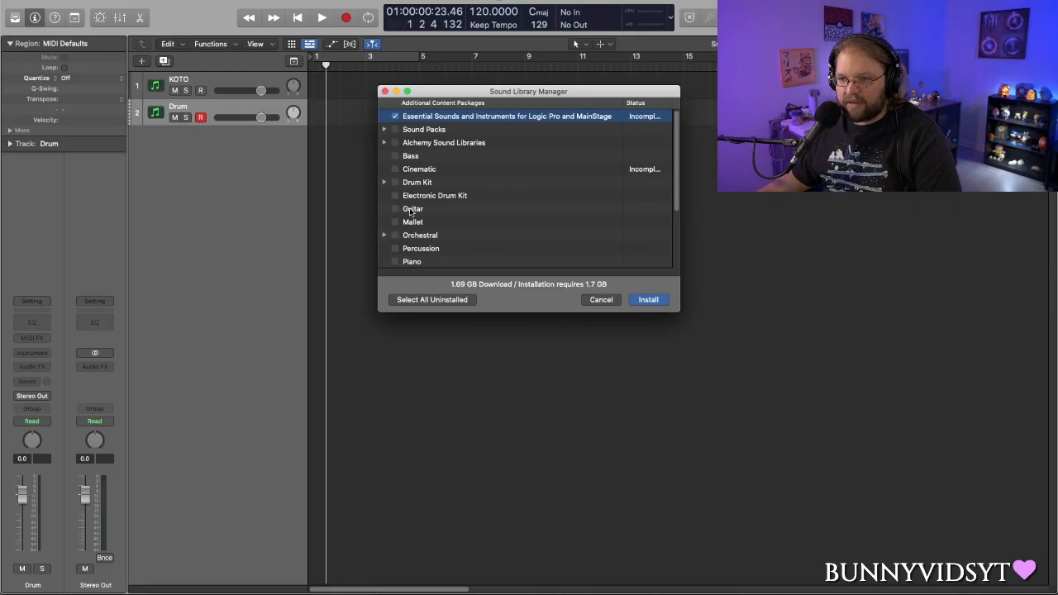
scroll(428, 201, "down", 3)
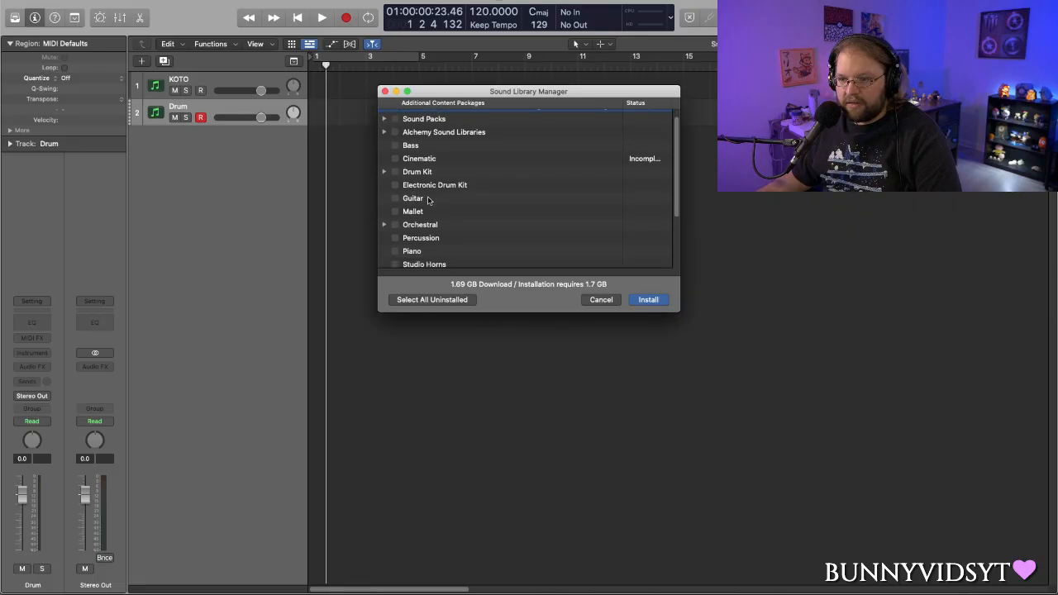
scroll(429, 218, "down", 4)
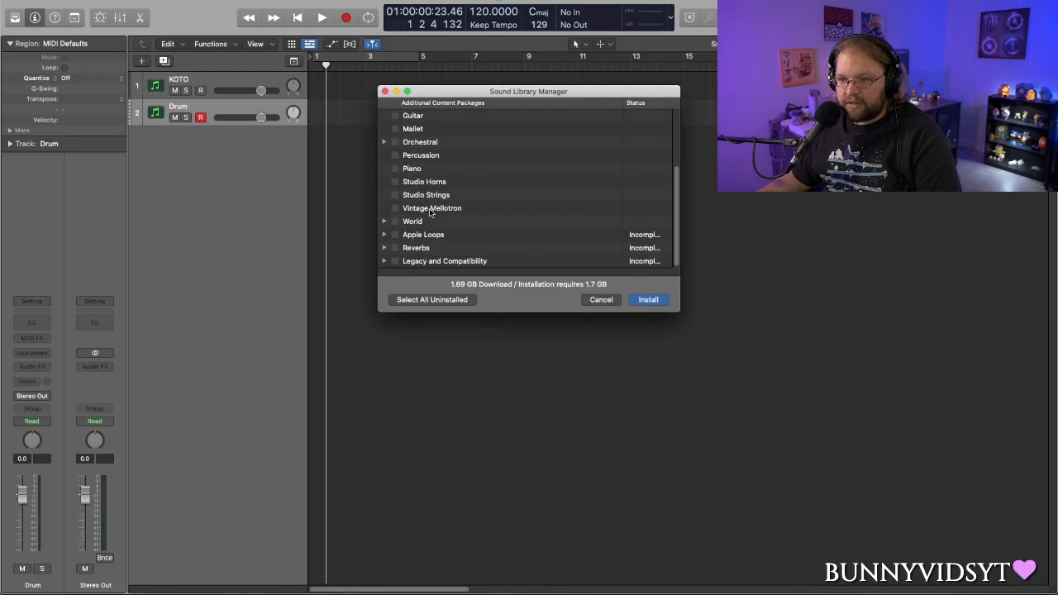
scroll(463, 223, "up", 6)
left_click(661, 302)
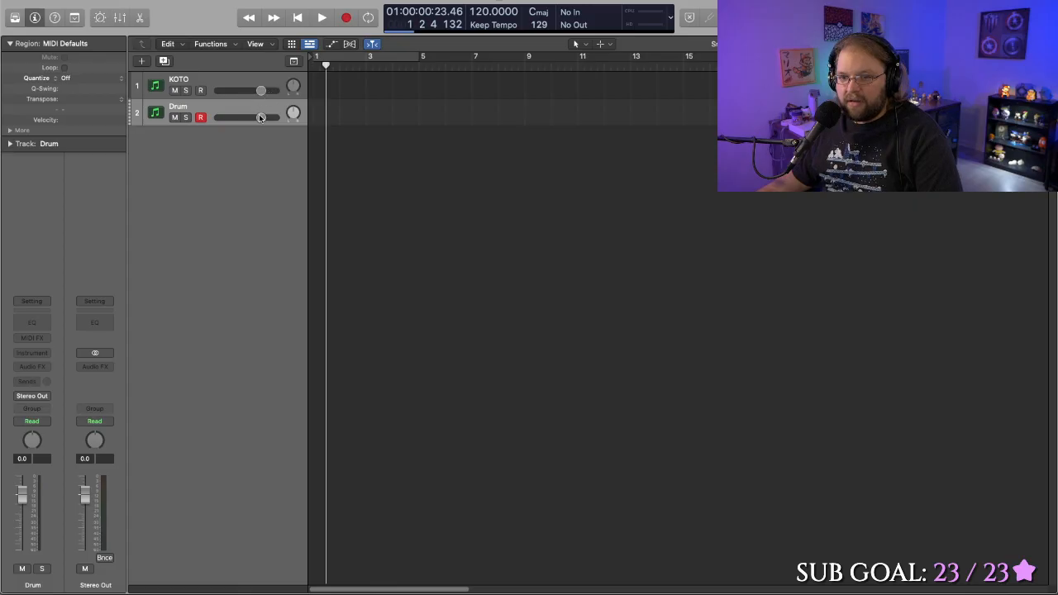
- Create a Drummer track with the Alternative genre and Open Library enabled, and look through its drummers
left_click(146, 62)
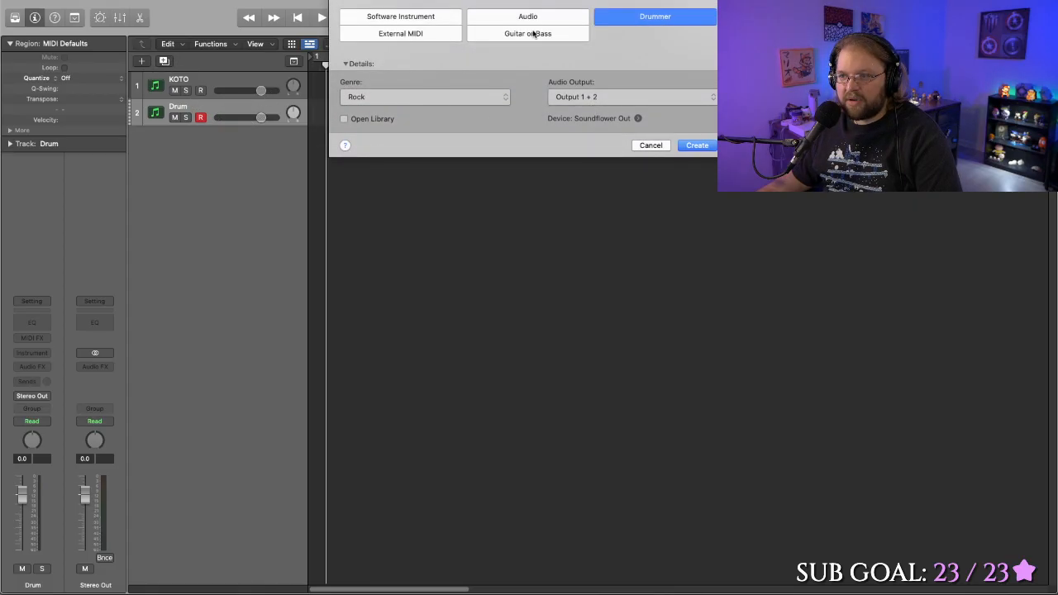
left_click(421, 101)
left_click(422, 108)
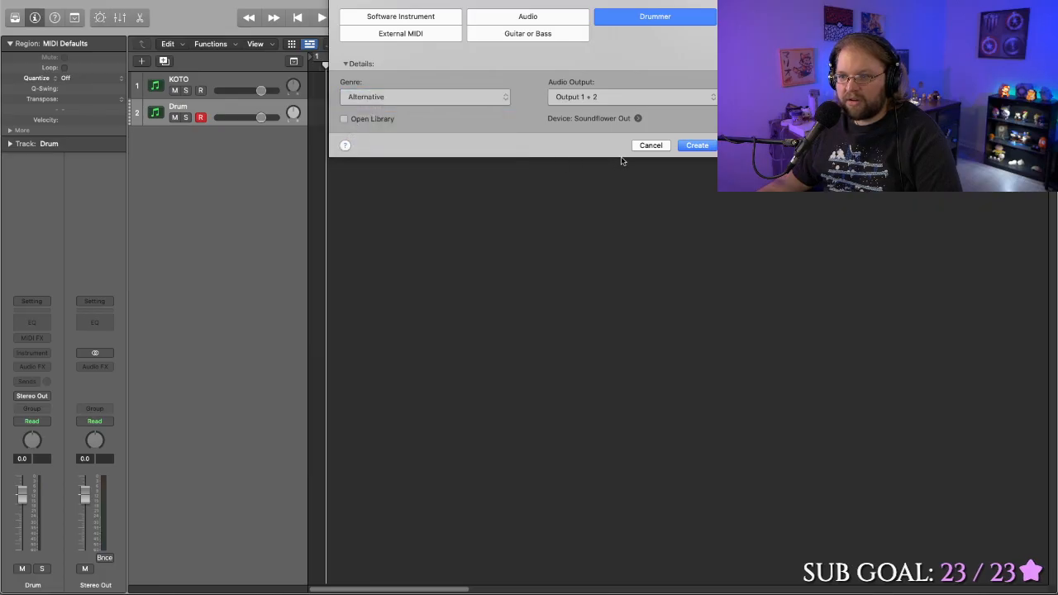
left_click(345, 119)
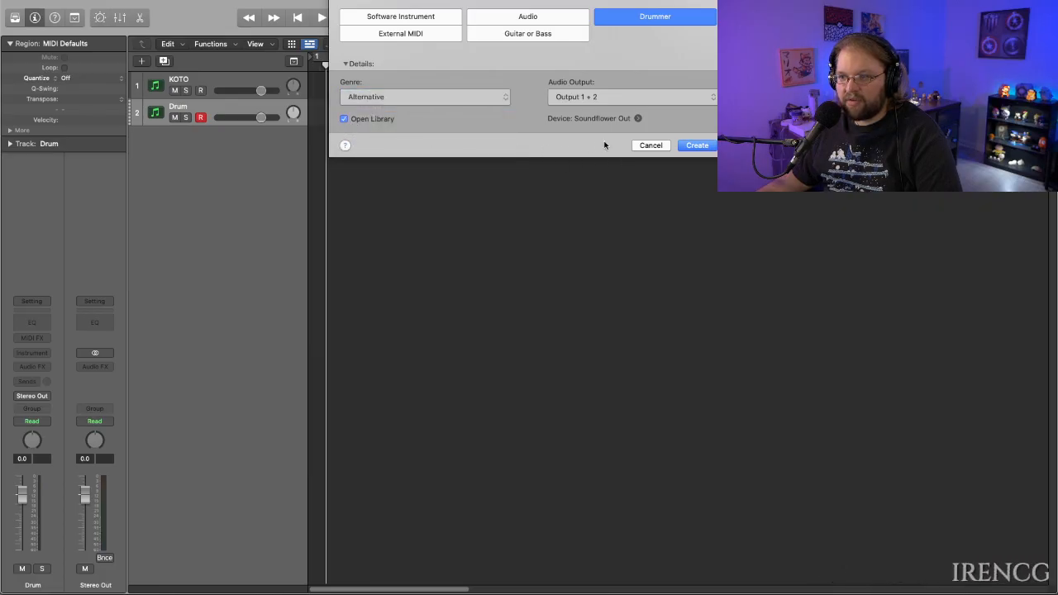
left_click(709, 146)
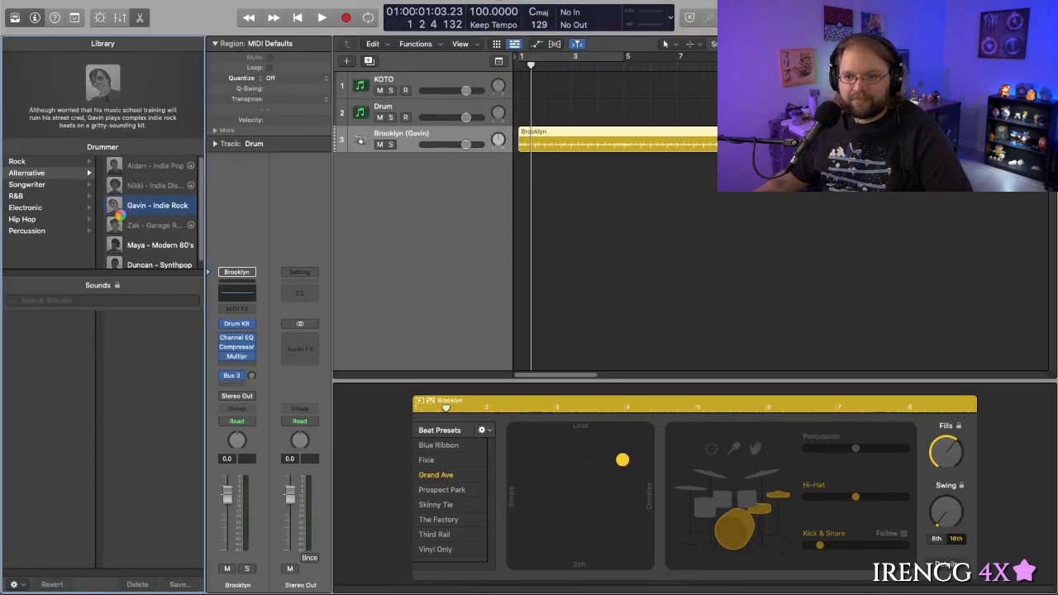
scroll(164, 252, "down", 1)
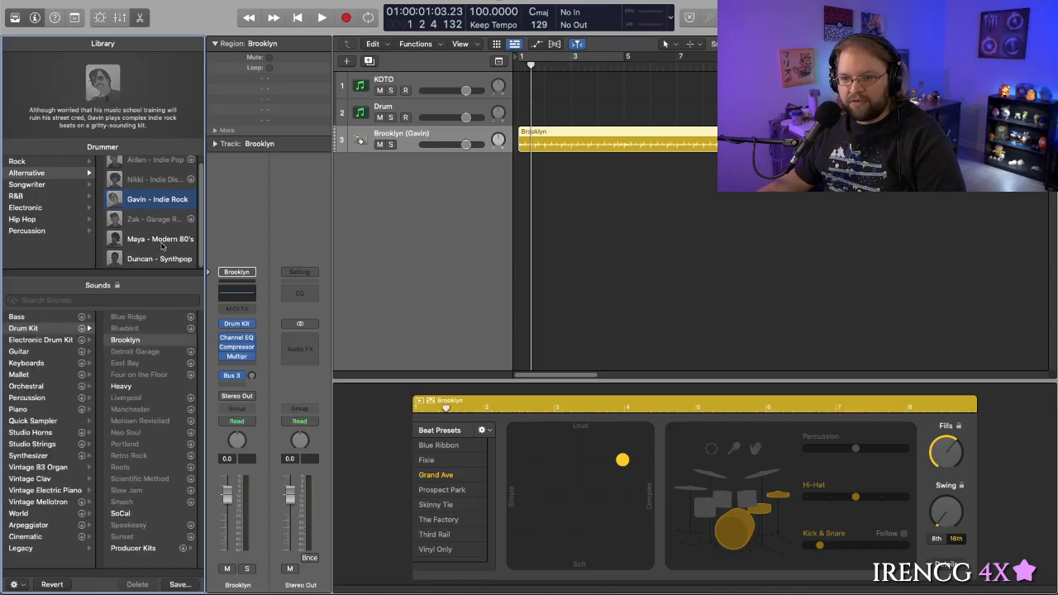
scroll(163, 245, "up", 1)
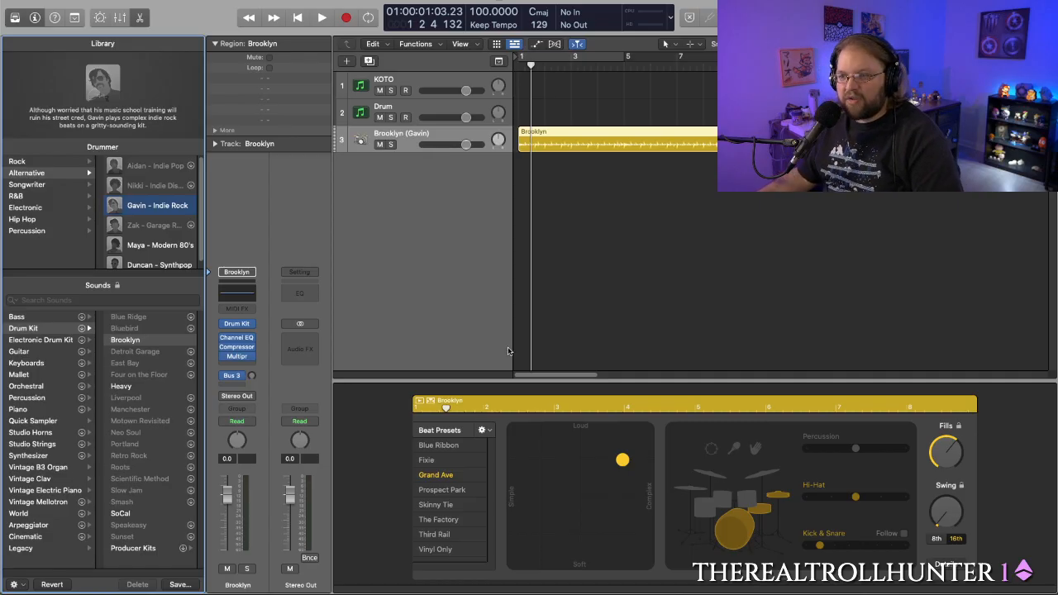
- Play the Brooklyn drummer region from the project start and set a cycle range from bar 1 across the region
left_click_drag(558, 69, 498, 75)
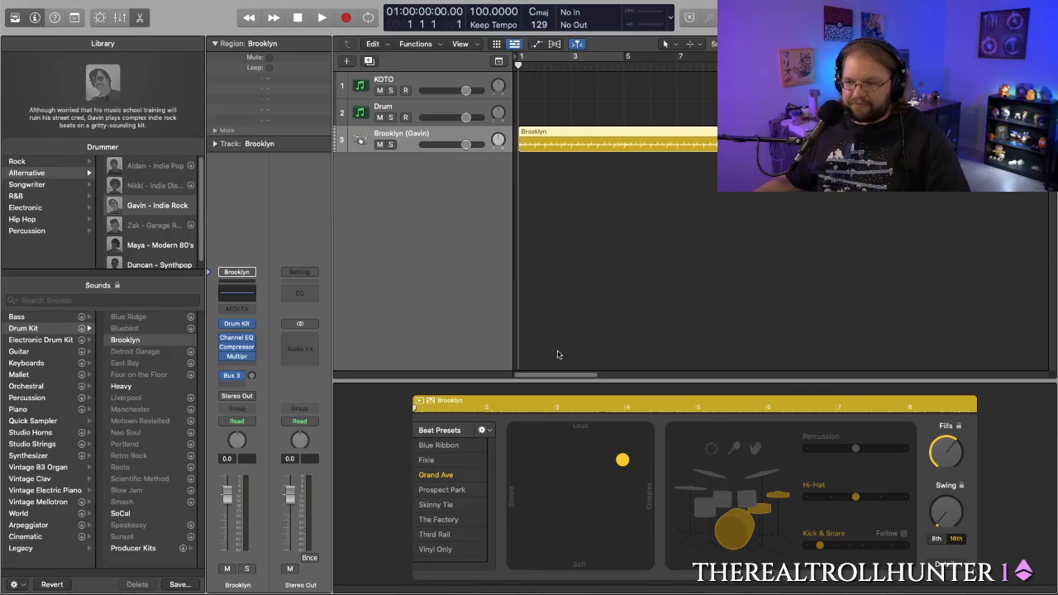
left_click_drag(566, 72, 527, 85)
key("Return")
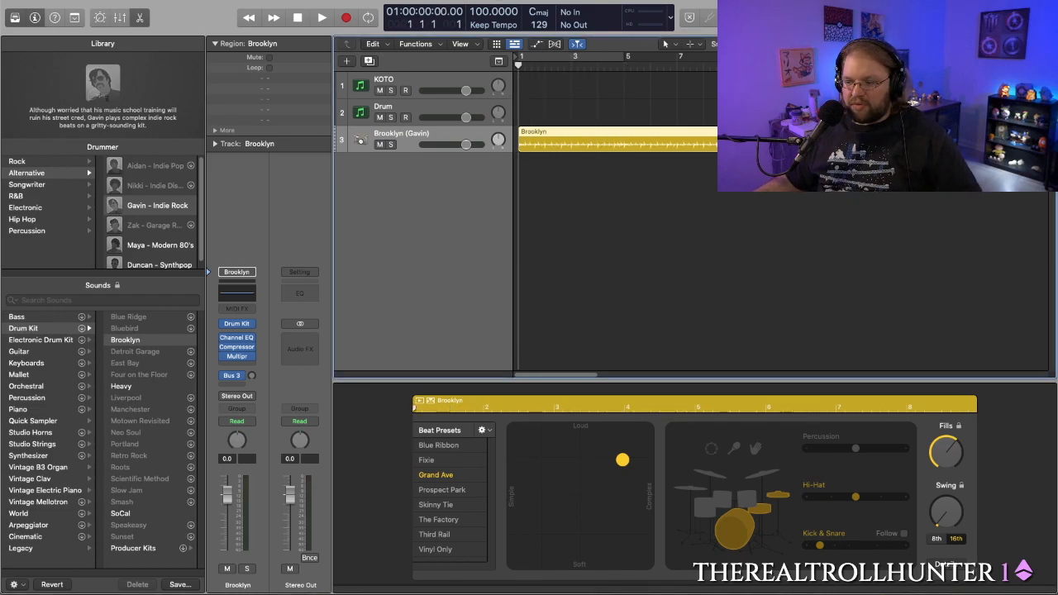
key("space")
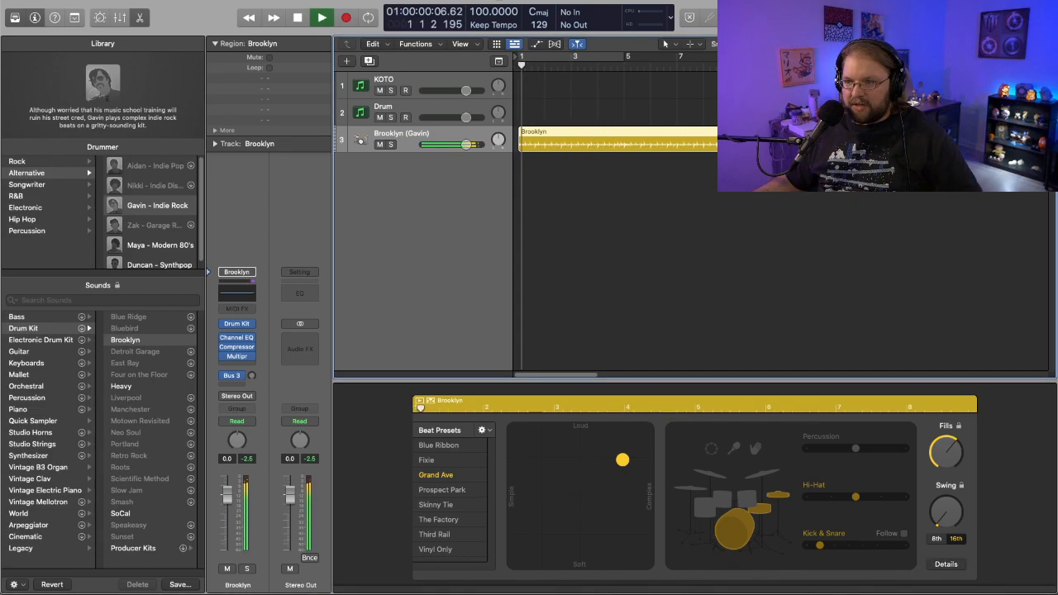
left_click(626, 63)
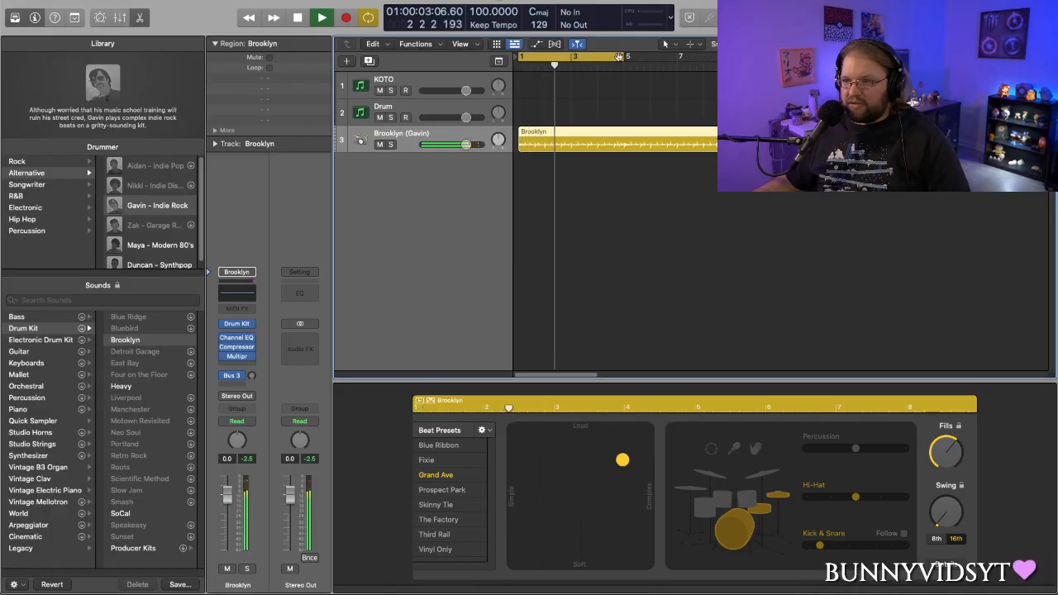
left_click_drag(626, 59, 706, 59)
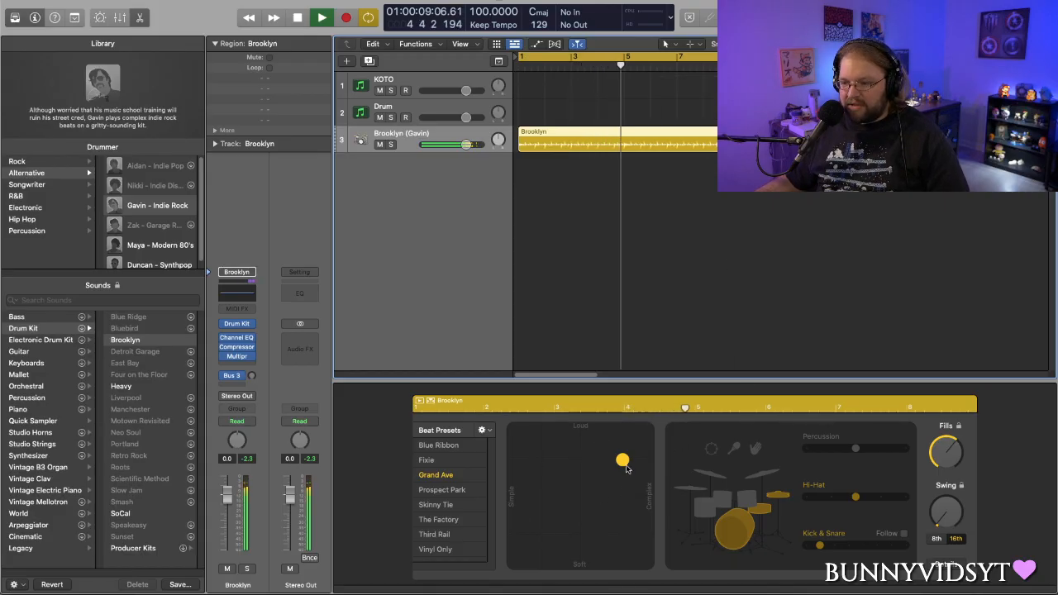
- Try a softer, simpler beat and a louder, more complex one, then switch the hi-hat to toms and to cymbals
left_click_drag(622, 460, 532, 547)
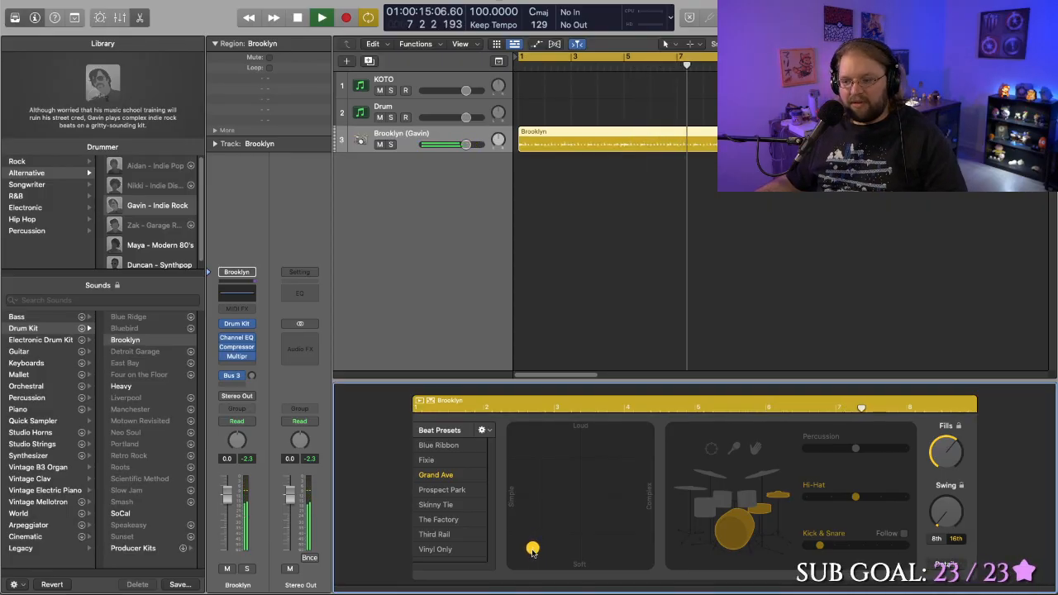
left_click_drag(531, 554, 601, 477)
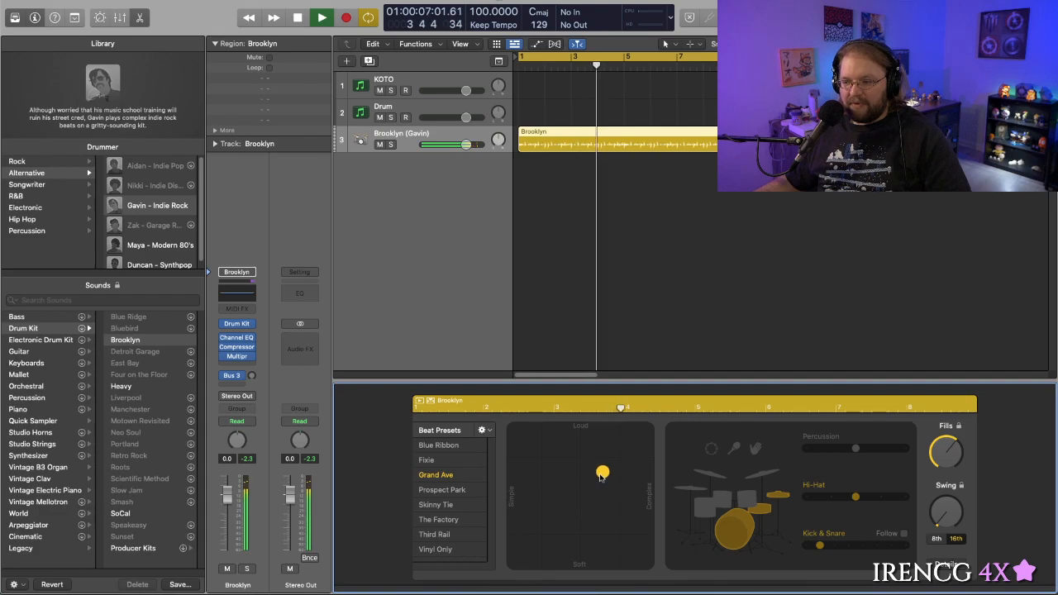
left_click(723, 506)
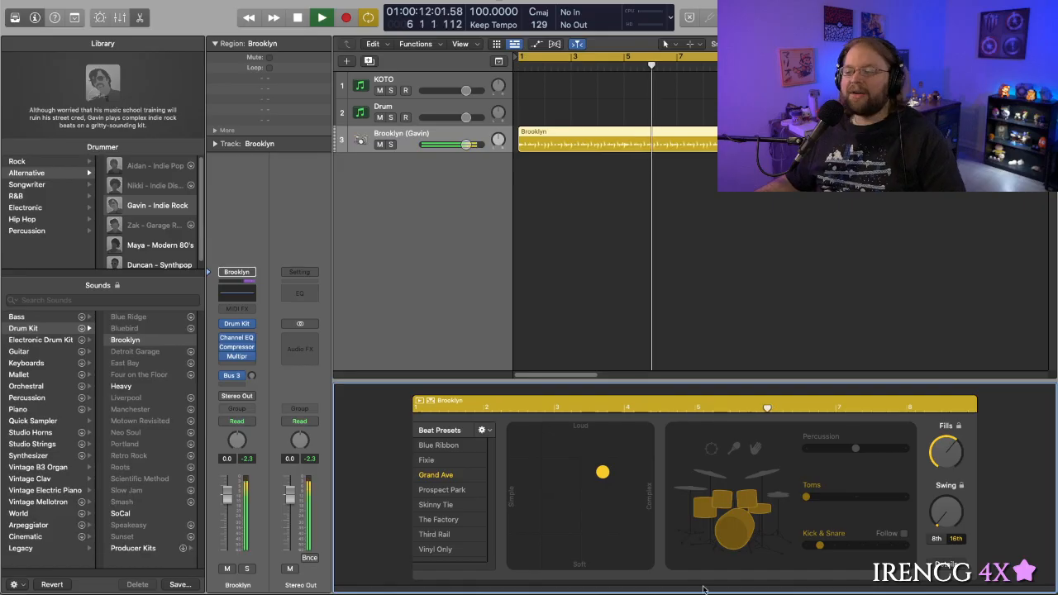
left_click(758, 473)
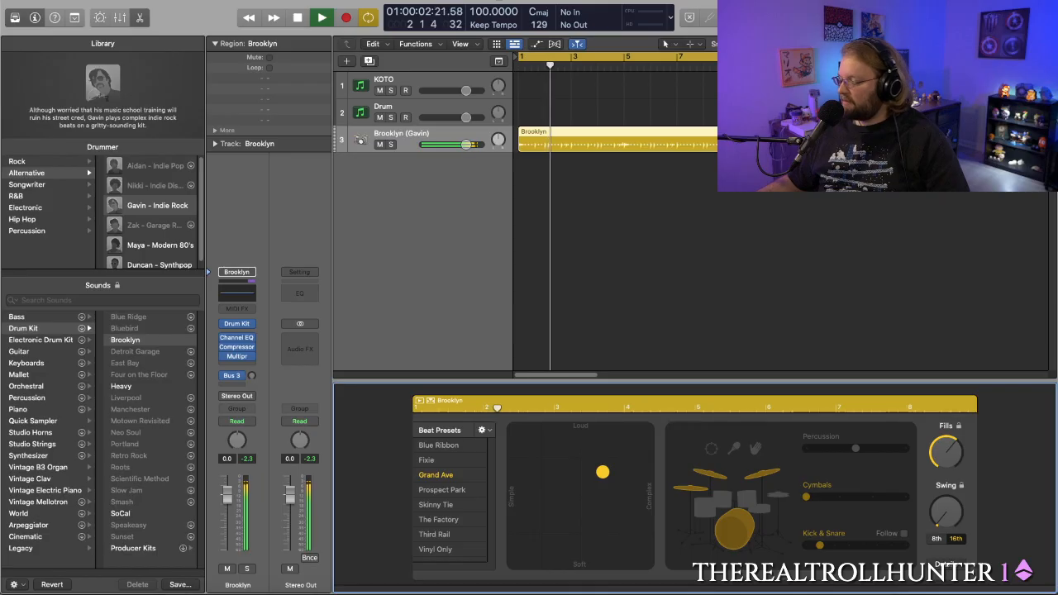
- Try toggling the kick and snare off and on, and adding shaker and handclap percussion to the beat
left_click(712, 525)
left_click(736, 530)
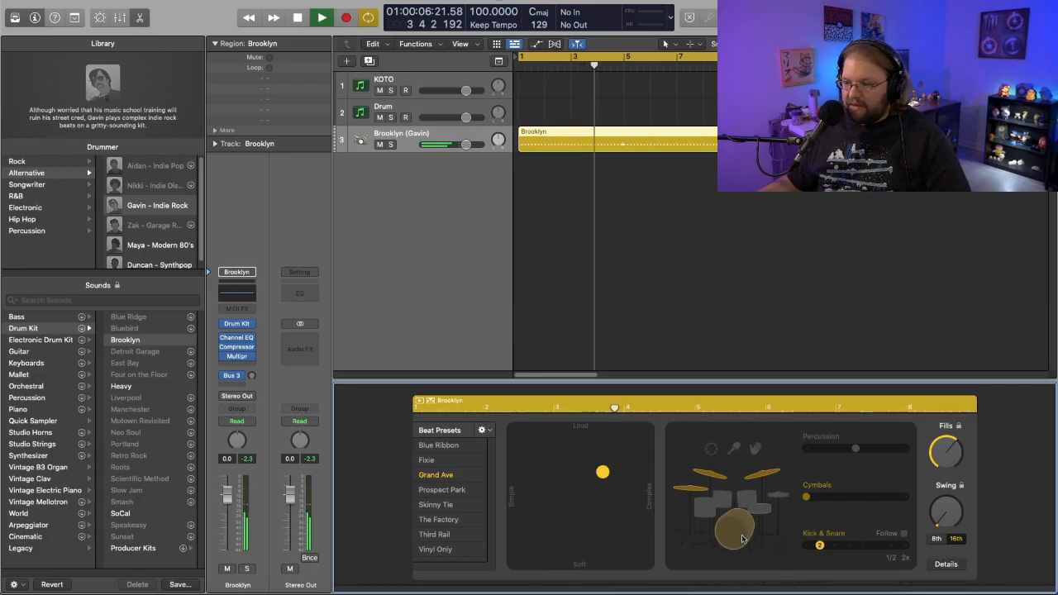
left_click(734, 449)
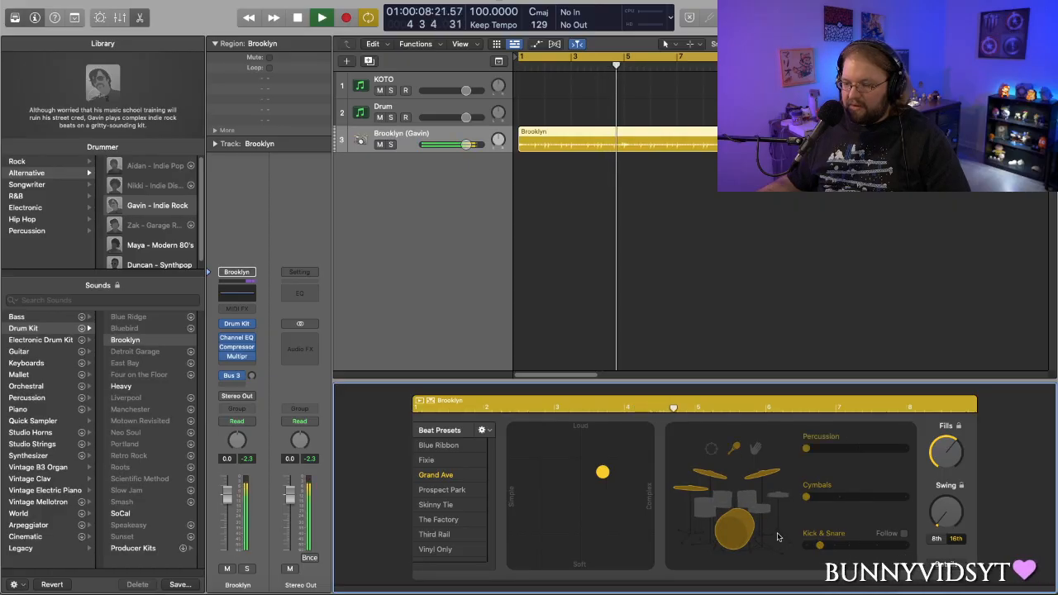
left_click(755, 449)
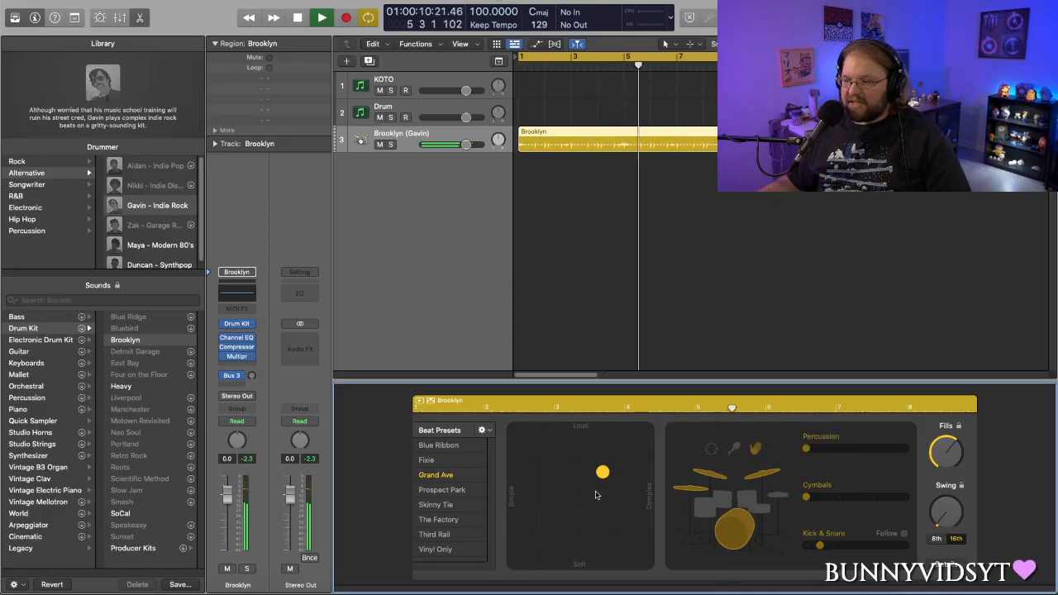
left_click(755, 449)
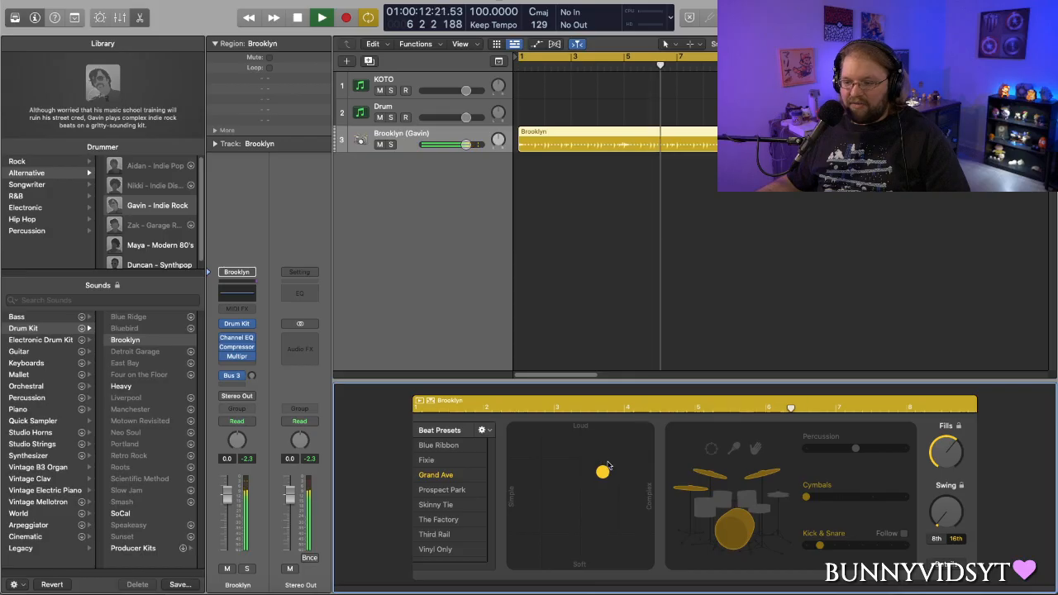
- Make the Brooklyn beat slightly louder and more complex, and raise its fills and swing
left_click_drag(603, 472, 625, 457)
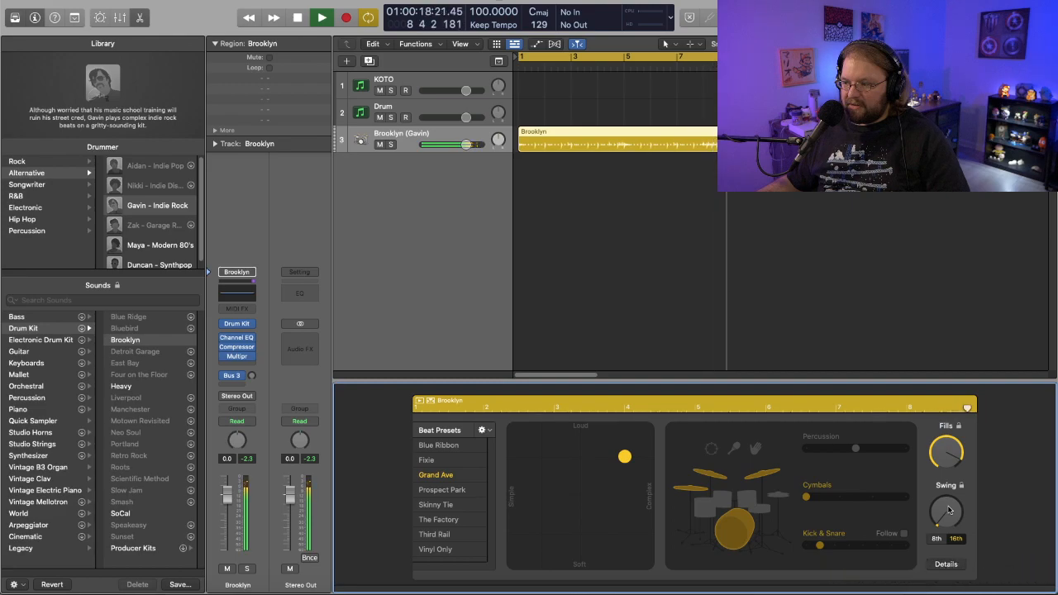
left_click_drag(949, 510, 949, 484)
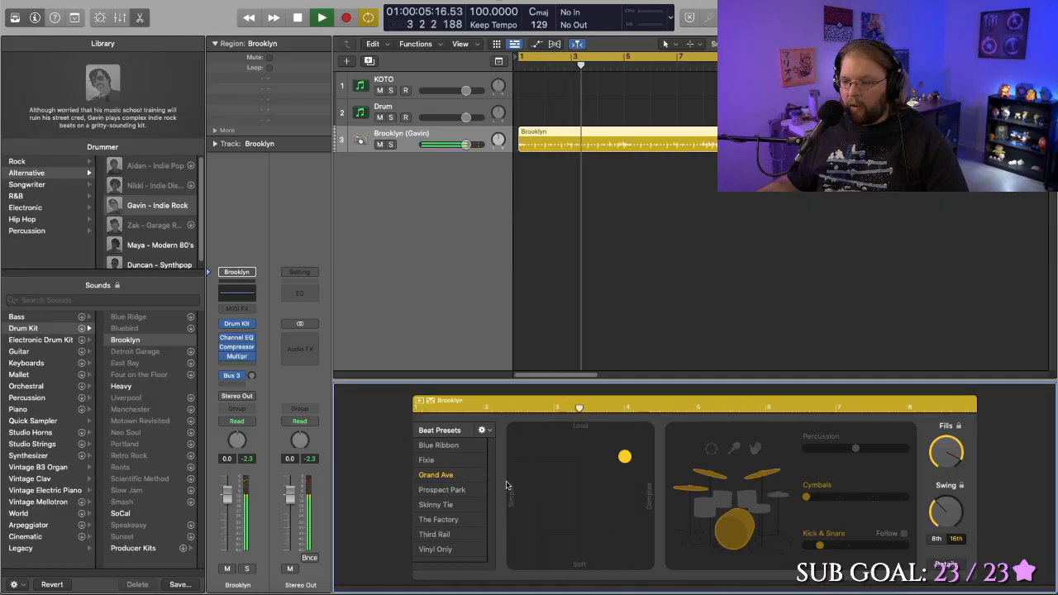
- Audition the Blue Ribbon, The Factory and Third Rail beat presets, and settle on Vinyl Only
left_click(460, 447)
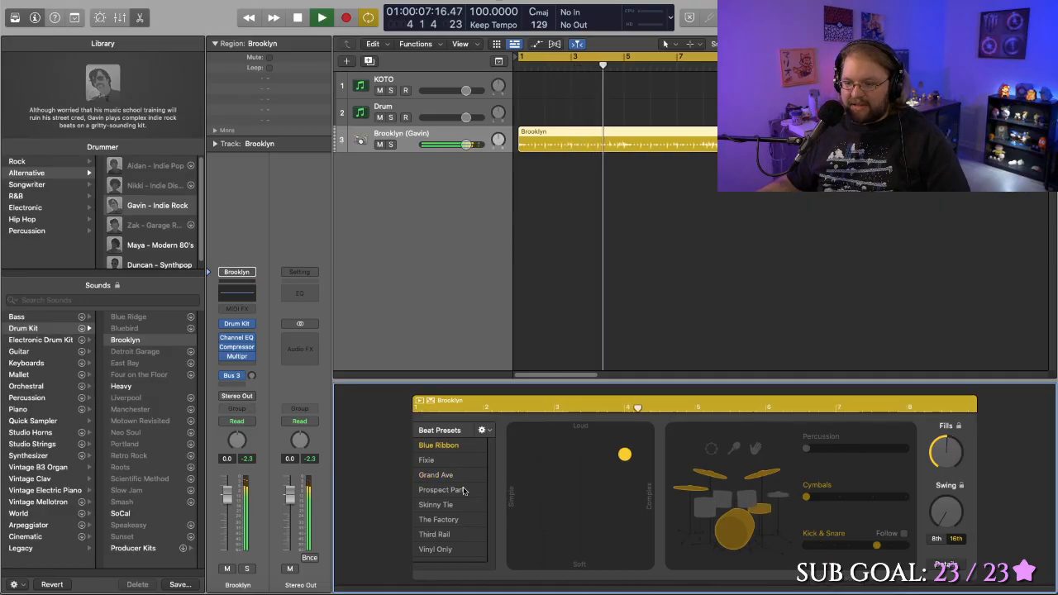
left_click(449, 521)
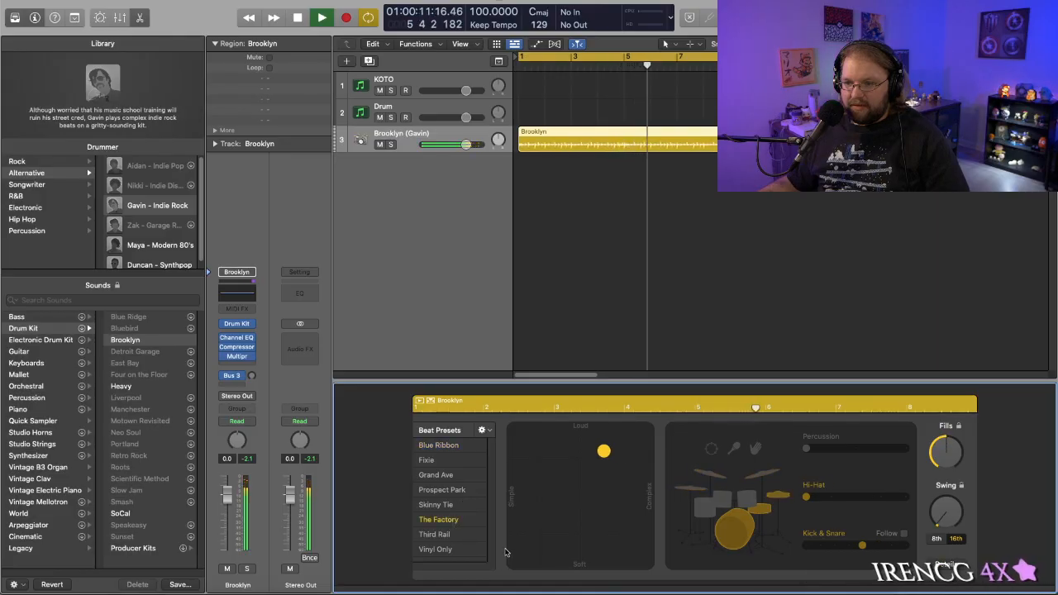
left_click(439, 535)
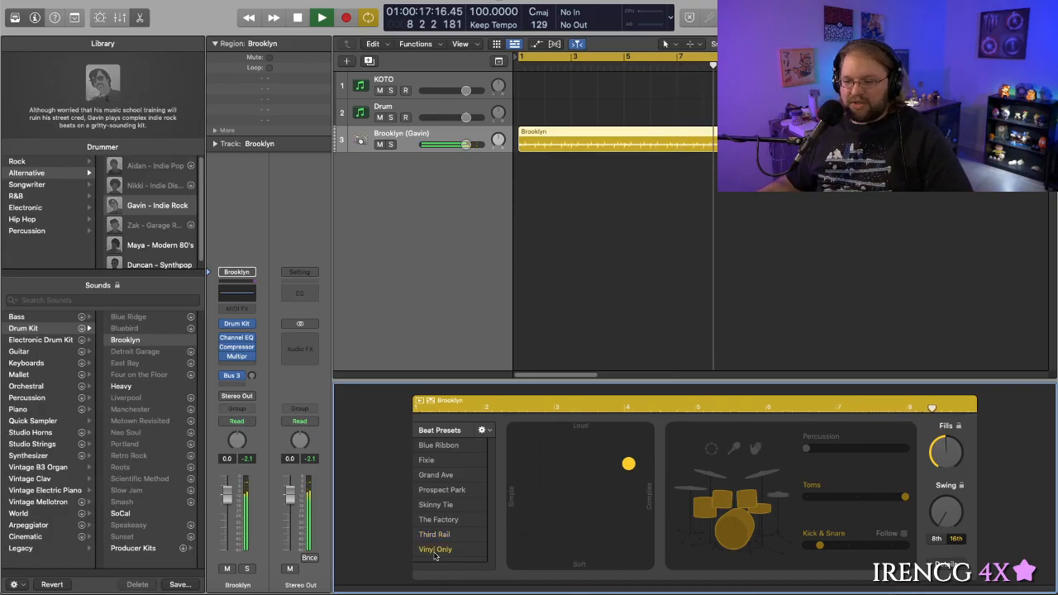
left_click(429, 548)
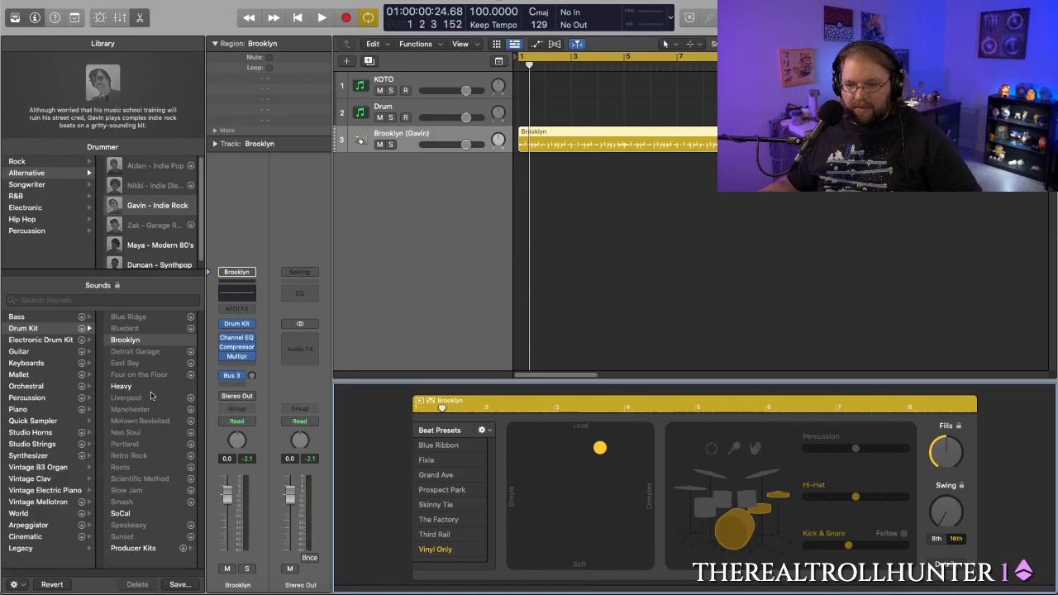
- Audition the Heavy and SoCal drum kits with a slightly softer beat, and return to the Brooklyn kit
left_click(41, 330)
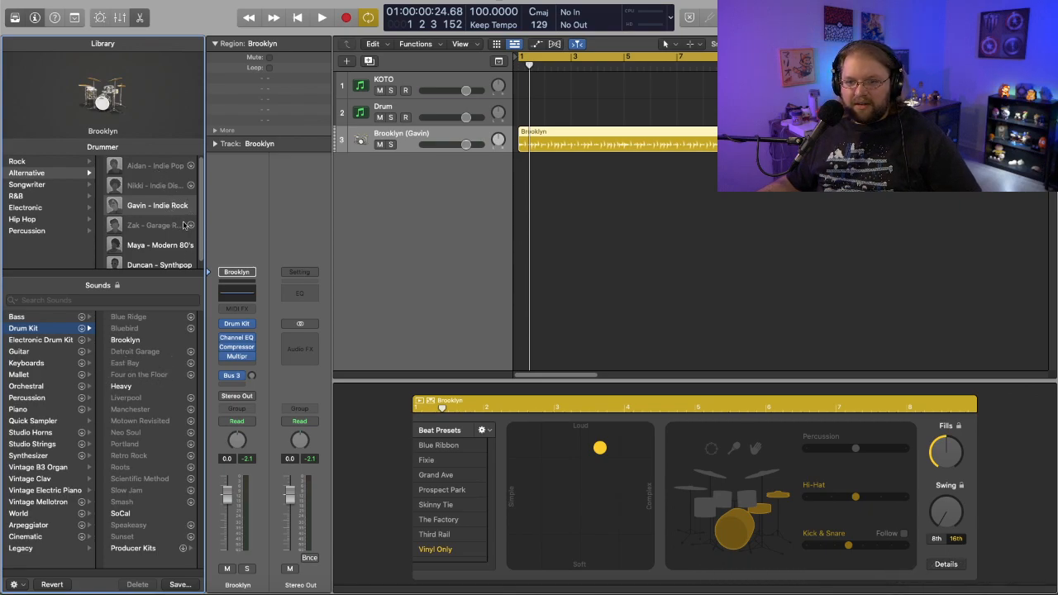
mouse_move(186, 228)
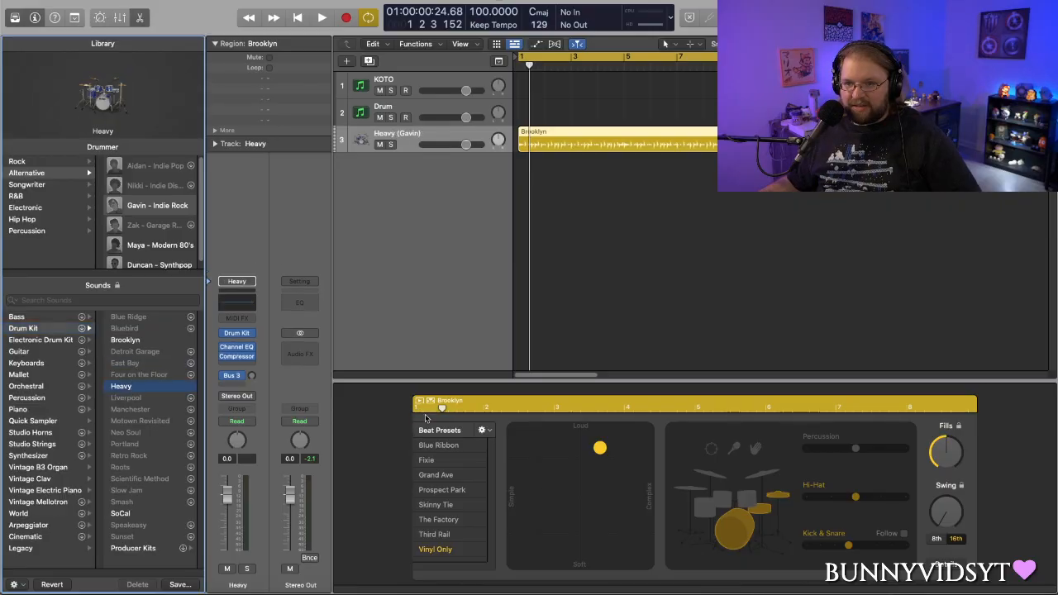
key("space")
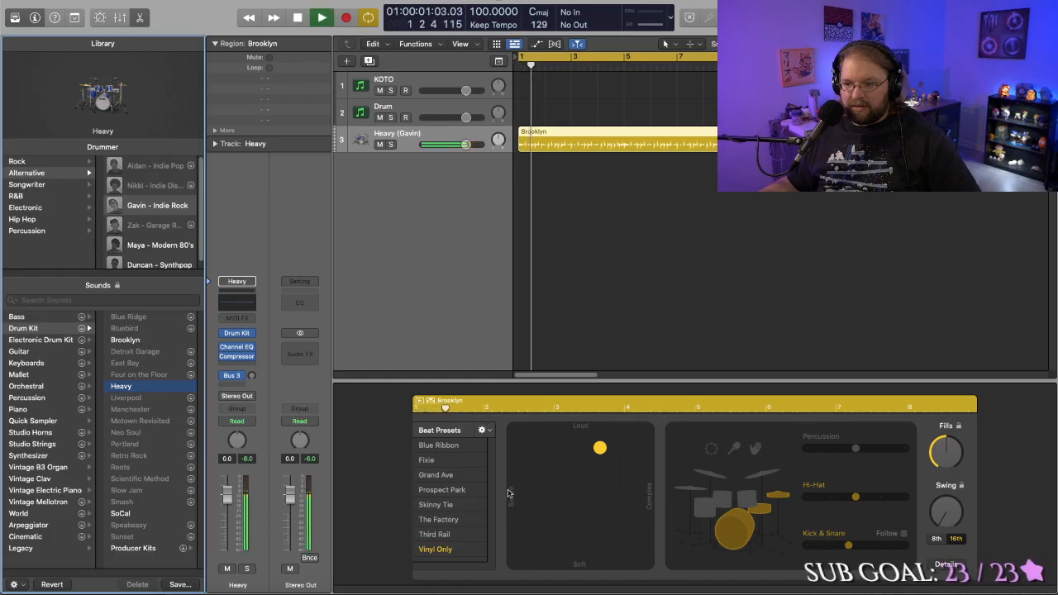
left_click_drag(600, 447, 601, 465)
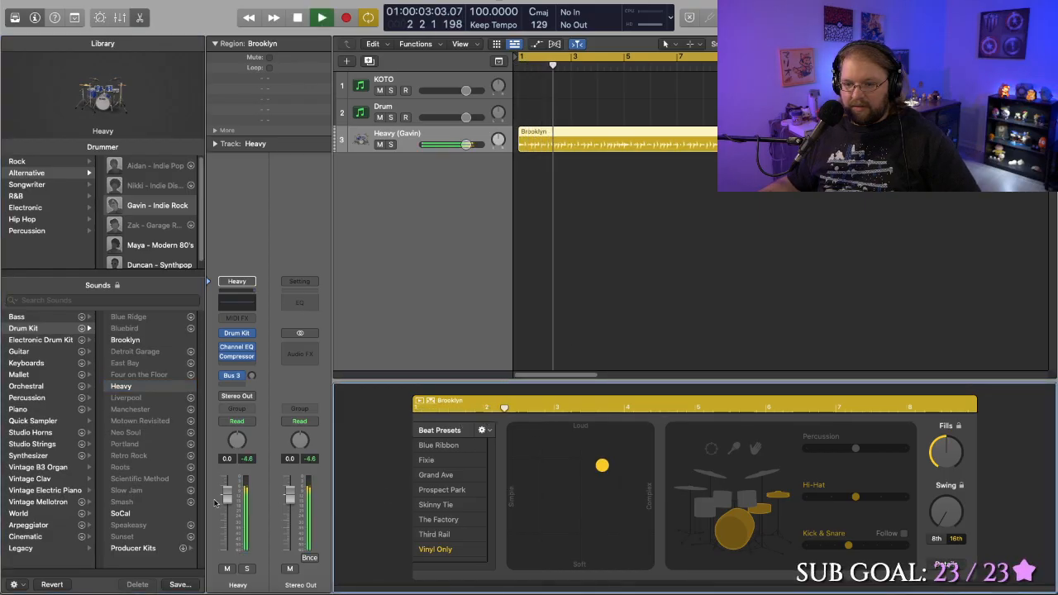
left_click(120, 513)
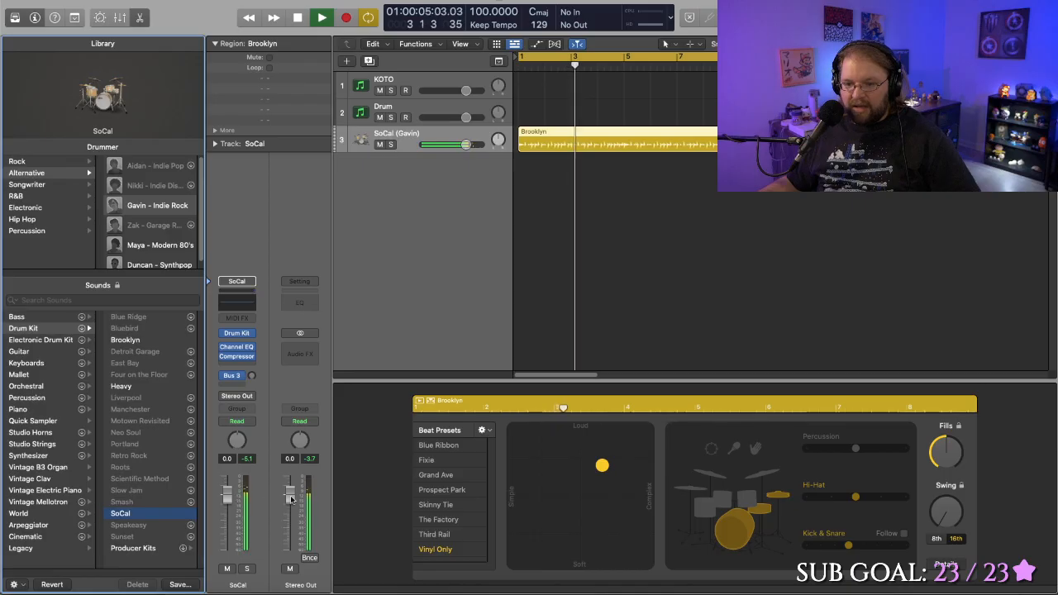
left_click(126, 341)
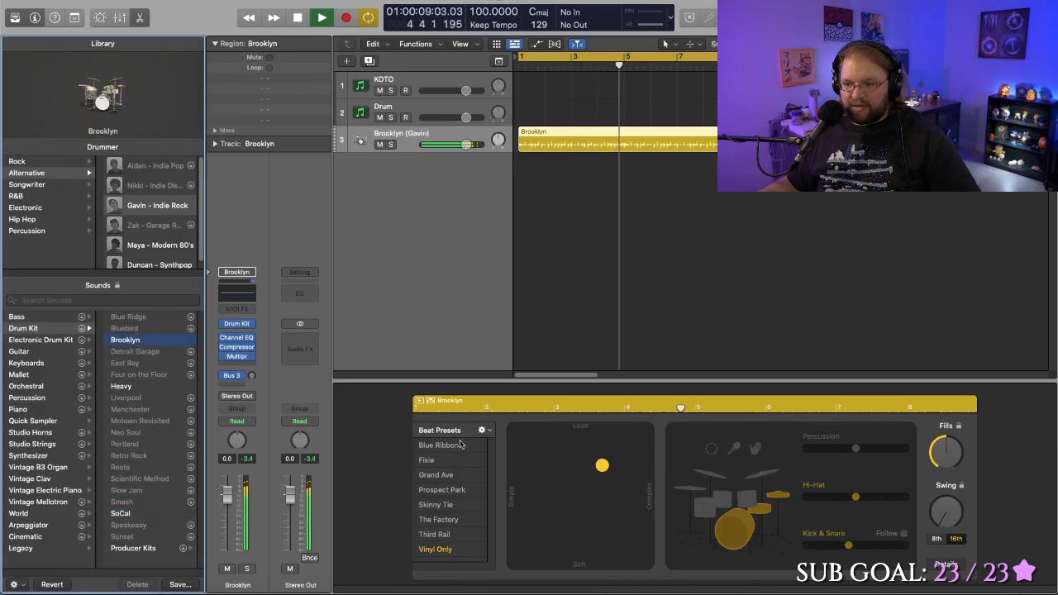
key("space")
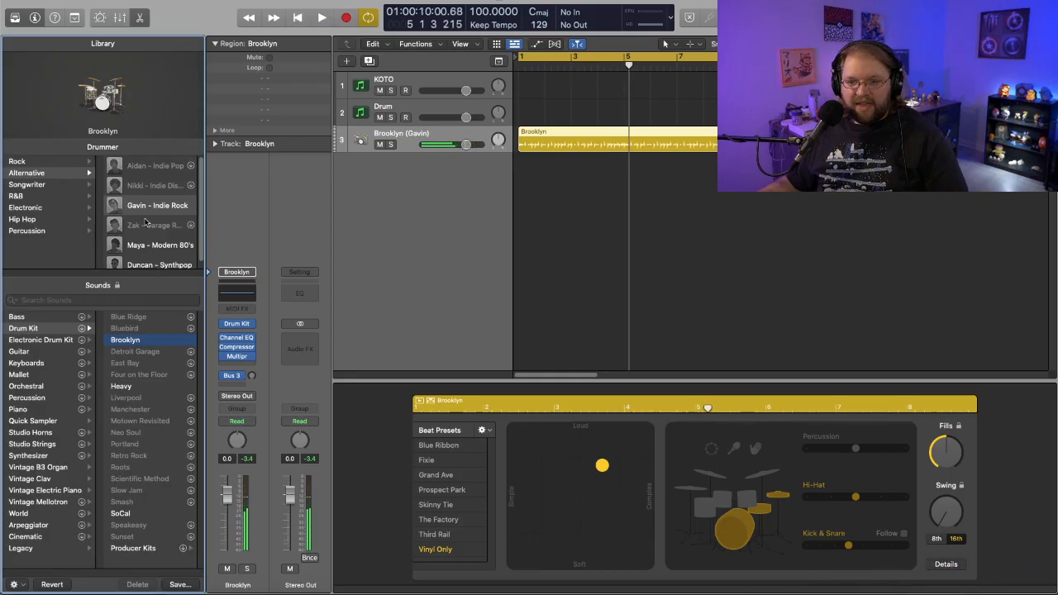
- Change the drummer to Maya - Modern 80's and play the region from the beginning
scroll(152, 231, "down", 1)
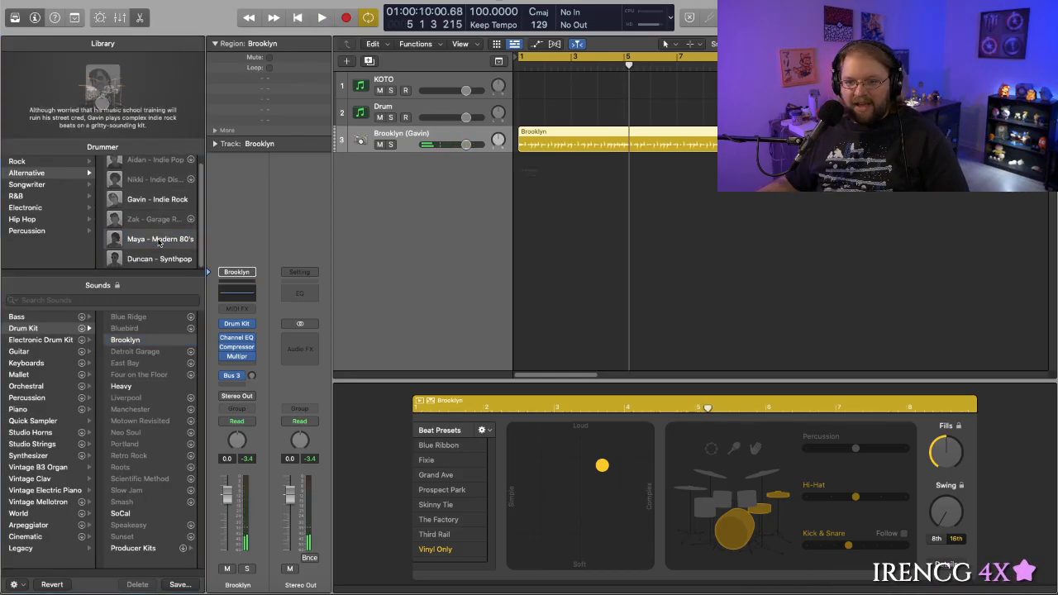
left_click(160, 240)
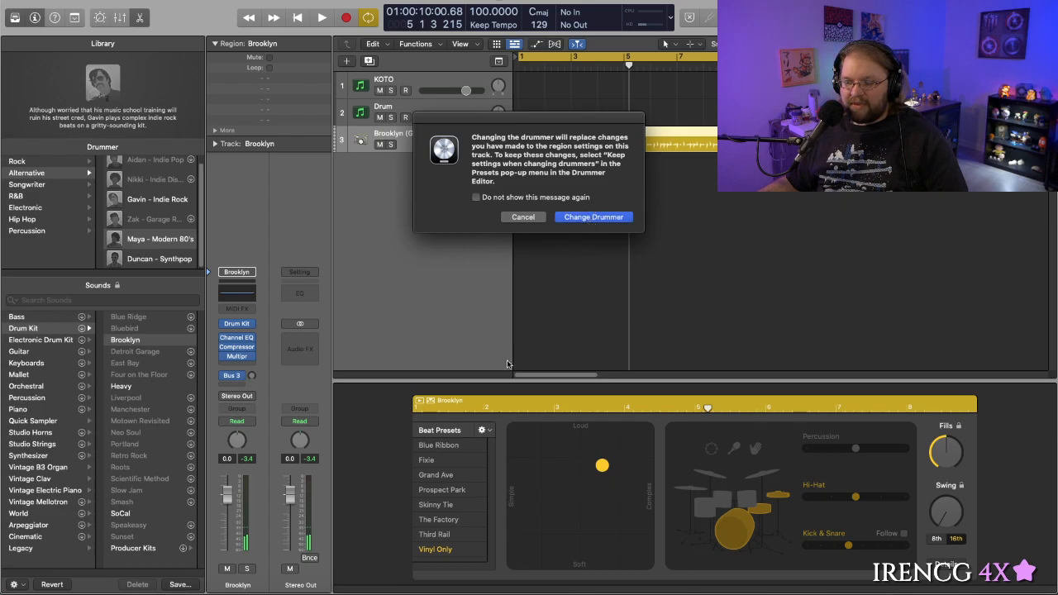
key("Return")
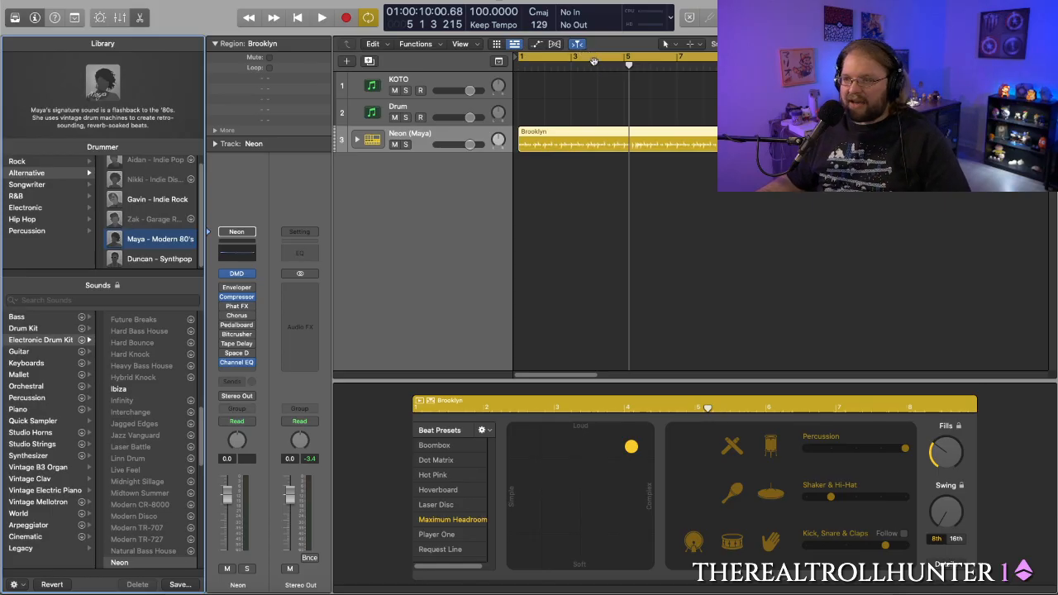
left_click_drag(608, 70, 517, 75)
key("space")
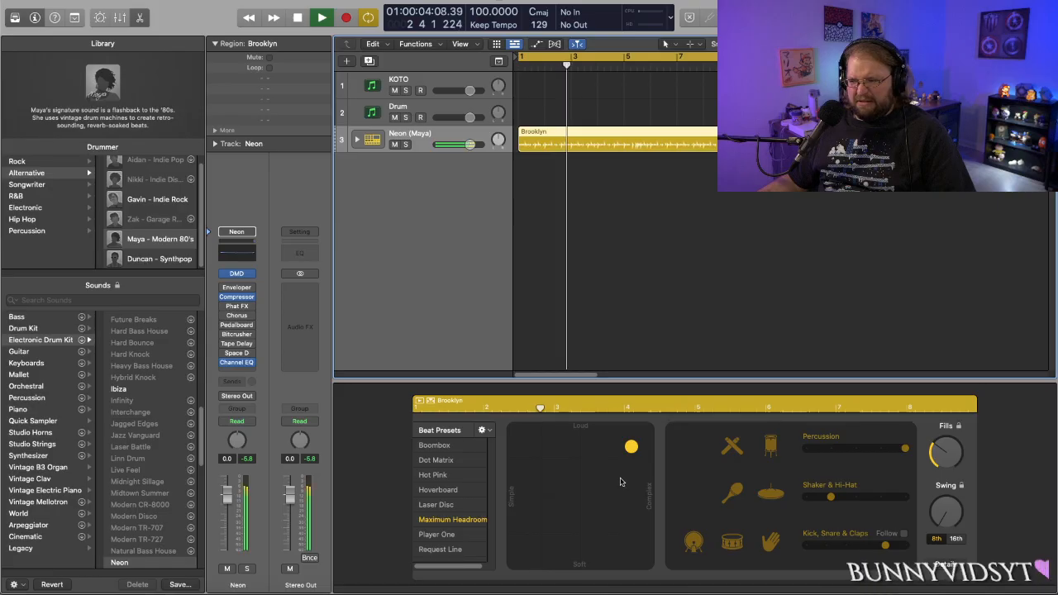
- Make Maya's beat softer and simpler, toggle its kick off and on, and try the Hot Pink beat preset
left_click_drag(631, 446, 602, 471)
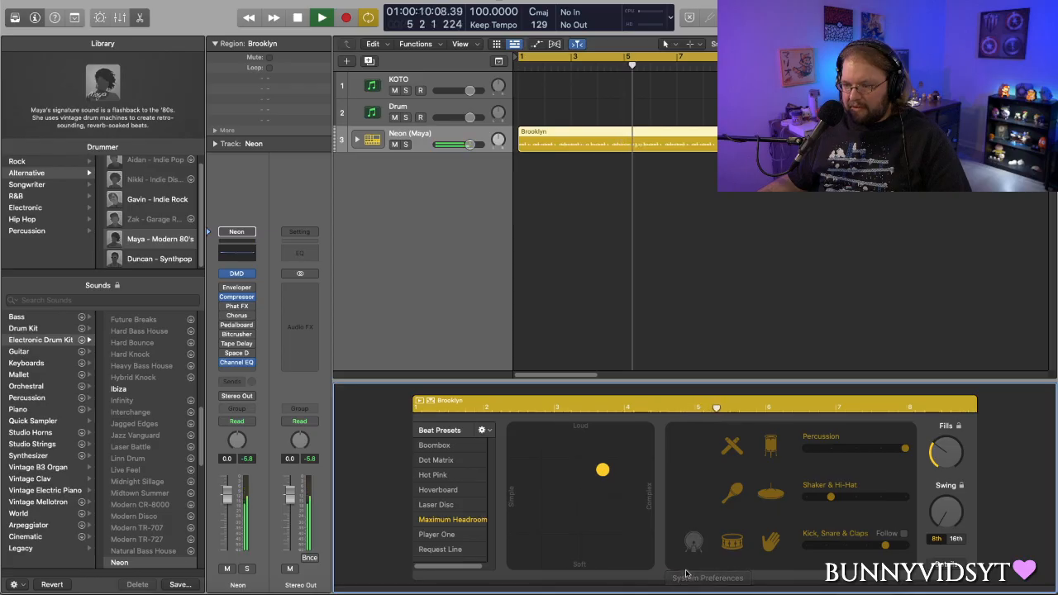
left_click(693, 541)
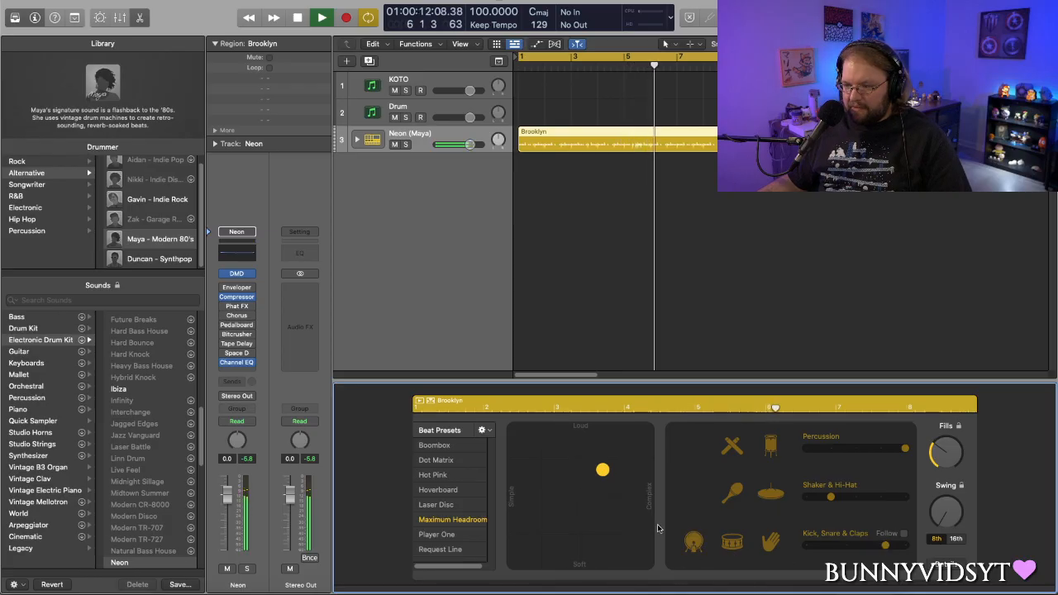
left_click(438, 475)
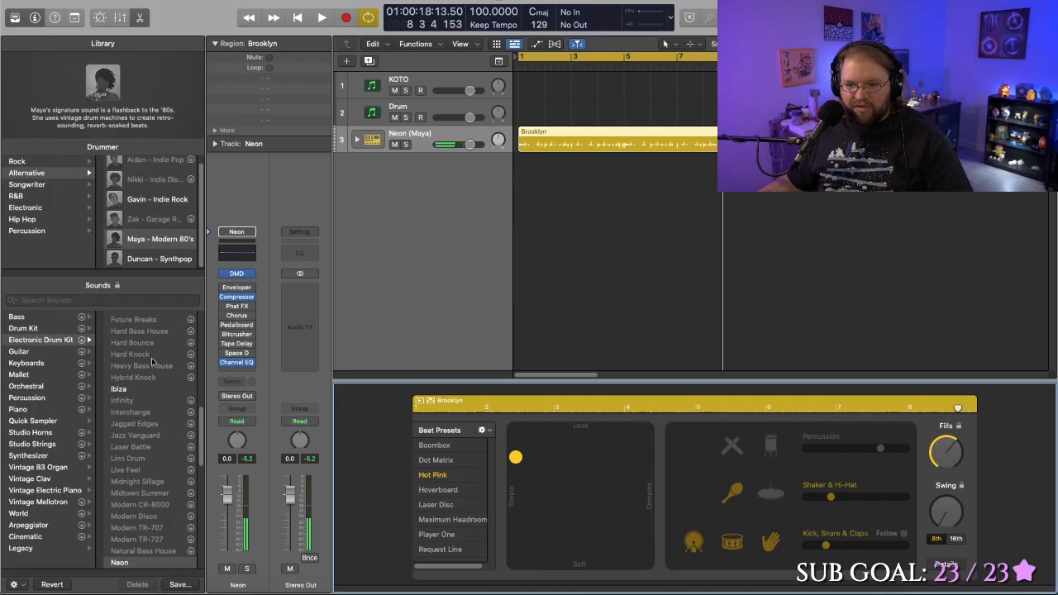
- Switch Maya's sound to the After Party electronic drum kit, play it, and reselect the Brooklyn region
scroll(143, 385, "up", 10)
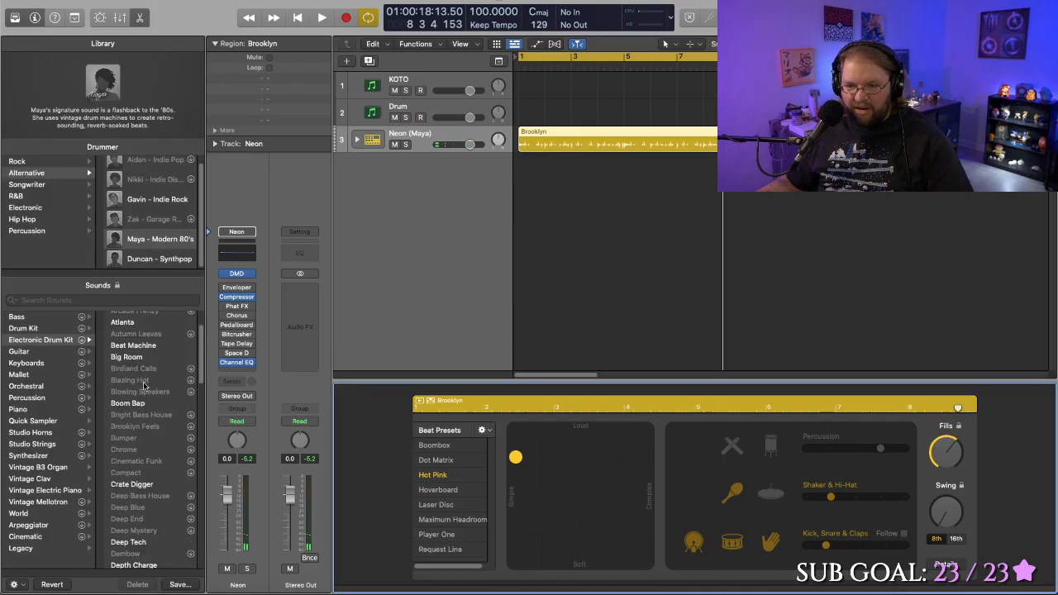
left_click(140, 340)
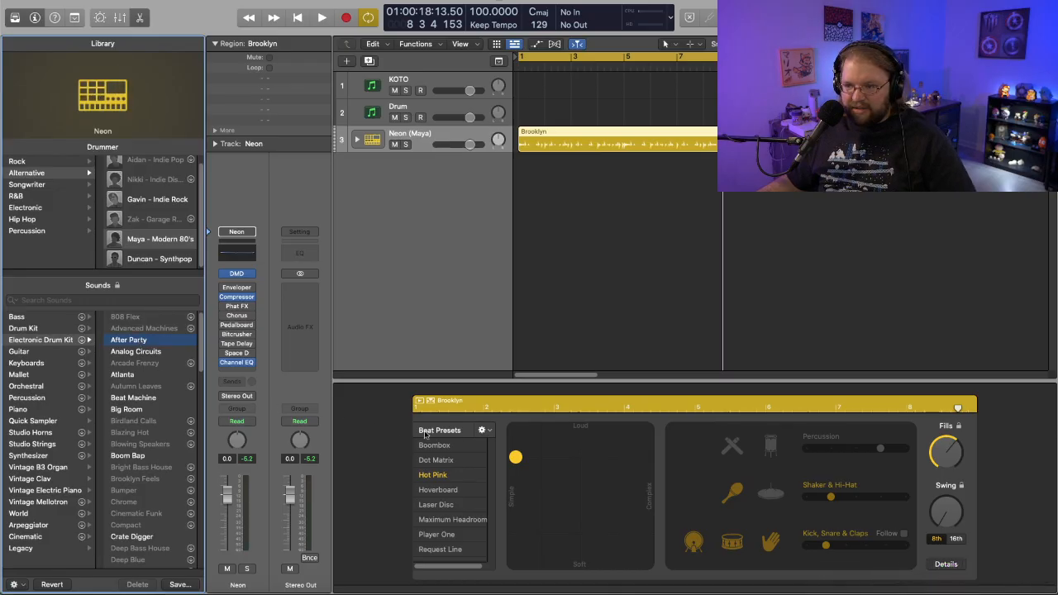
left_click(574, 224)
key("space")
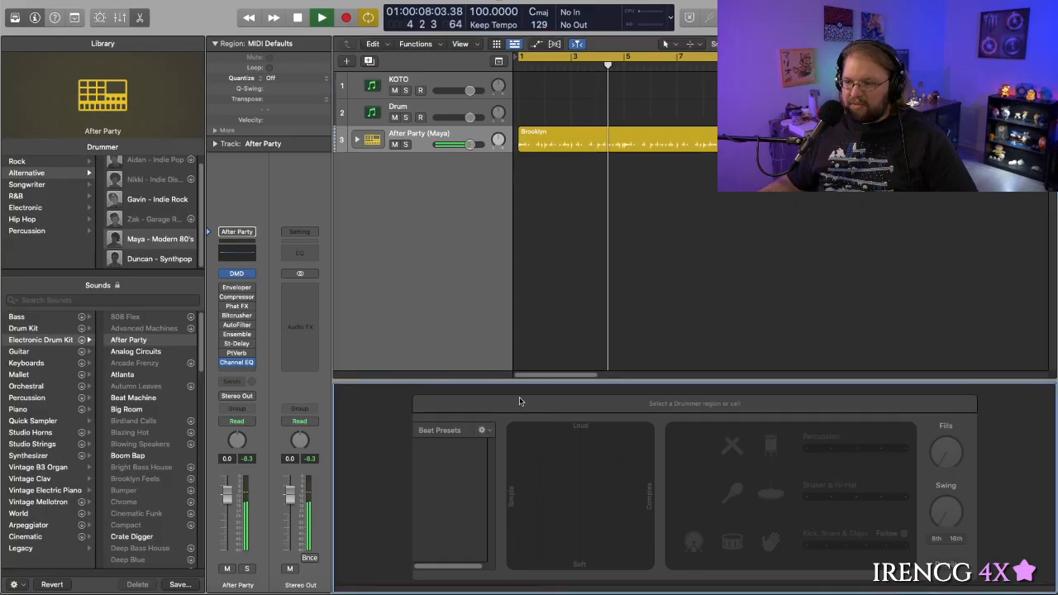
left_click(600, 132)
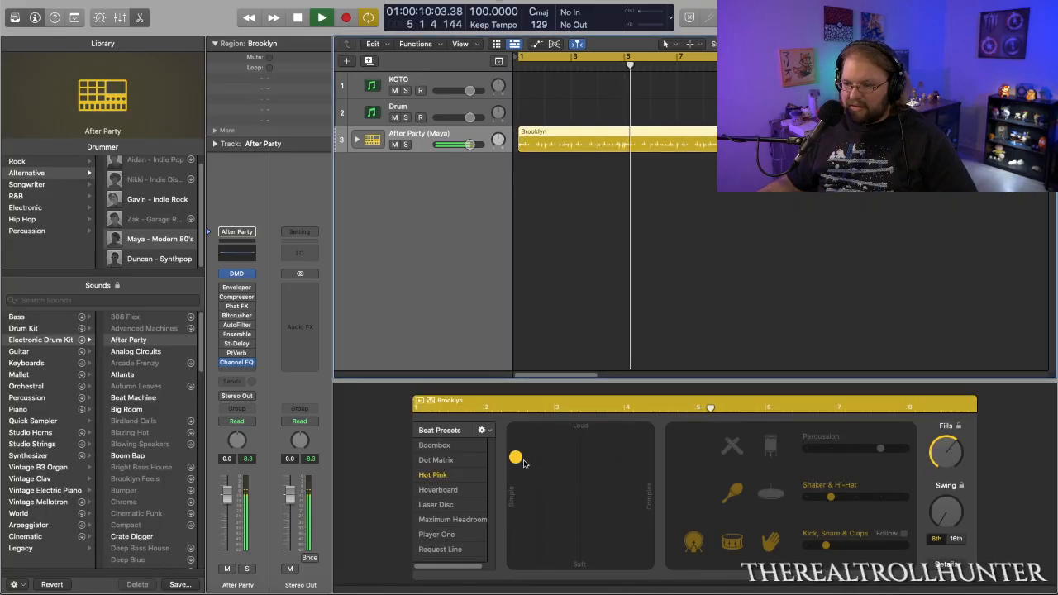
- Make the Hot Pink beat louder and more complex, raise the shaker and hi-hat variation, and enable both percussion parts
left_click(641, 448)
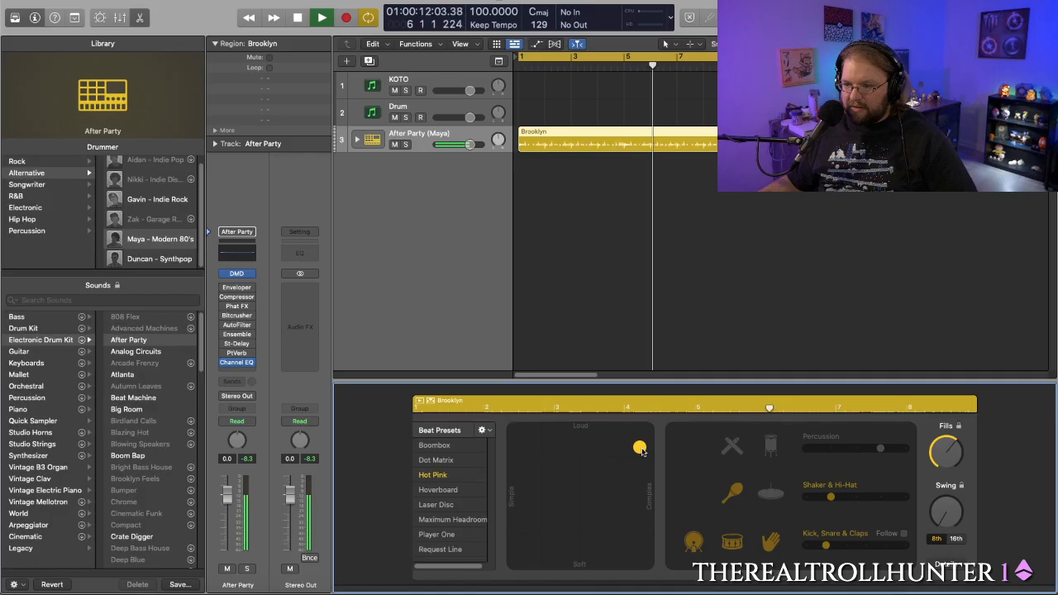
left_click_drag(834, 499, 880, 499)
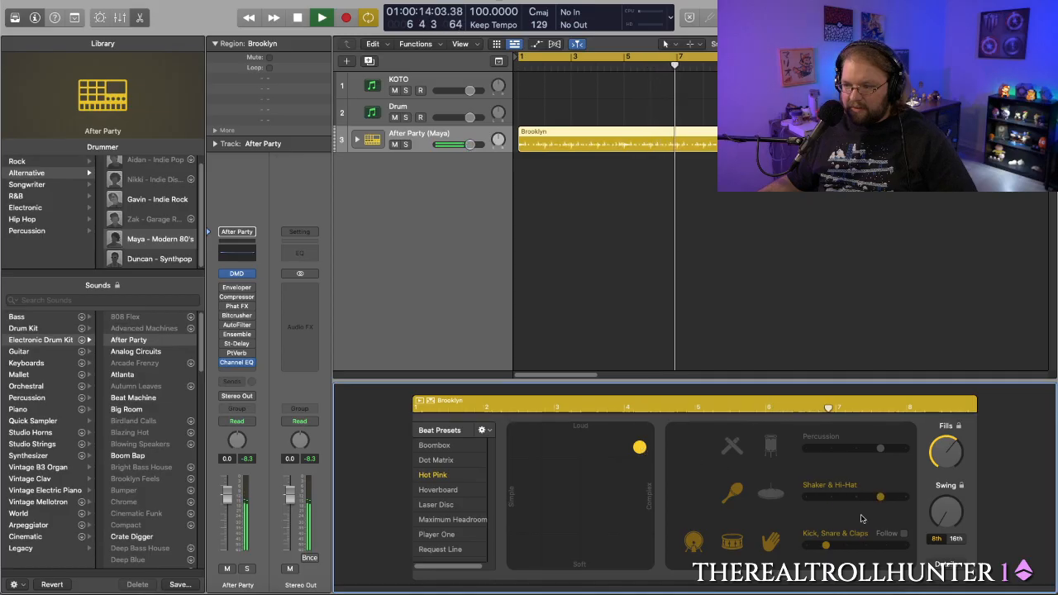
left_click(770, 446)
left_click(732, 447)
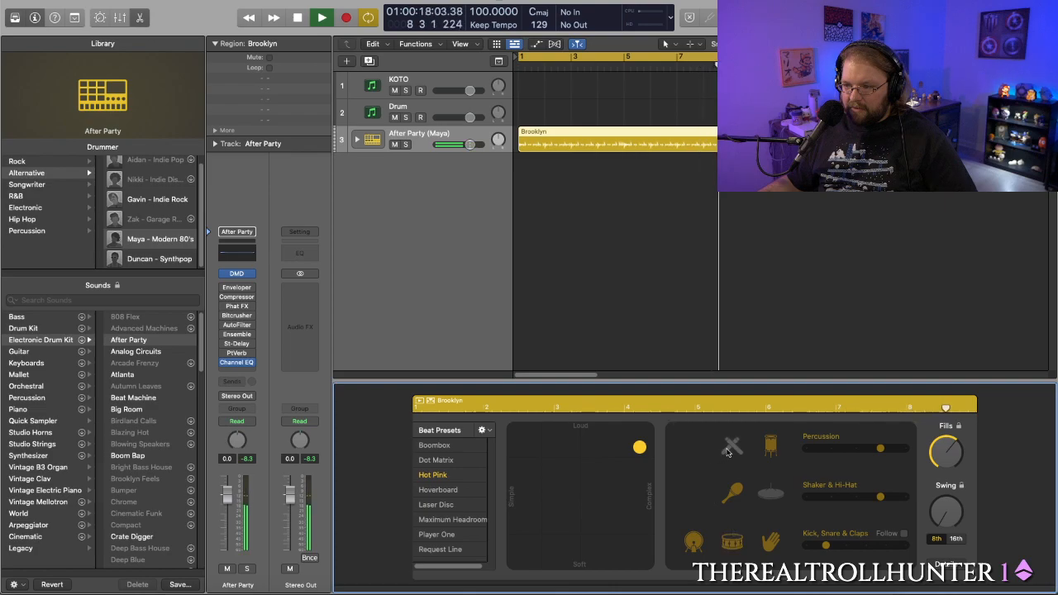
key("space")
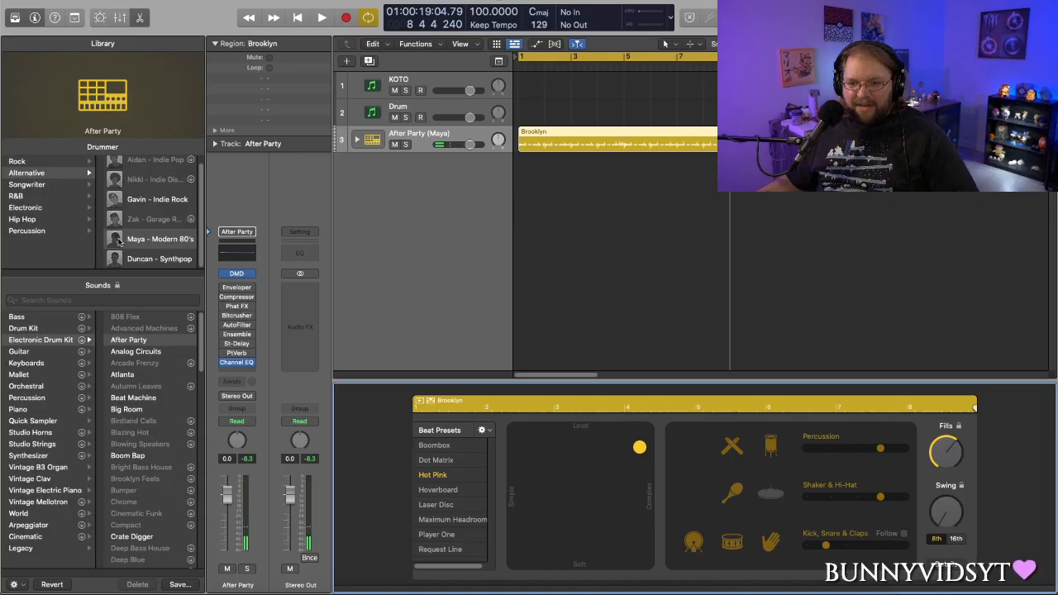
- Change the drummer to Duncan - Synthpop and play the region from the beginning
left_click(170, 263)
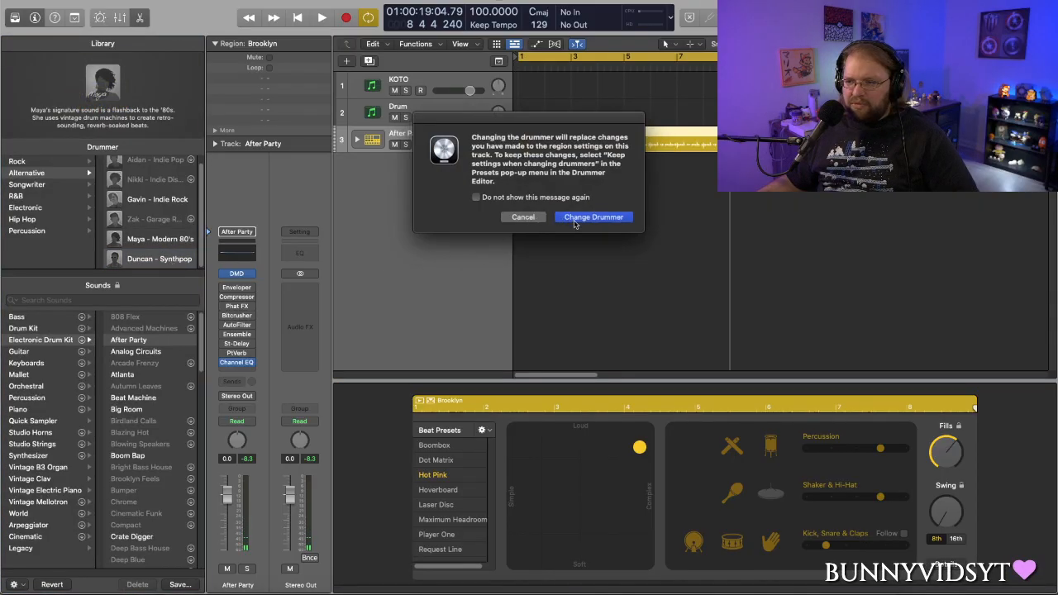
left_click(573, 218)
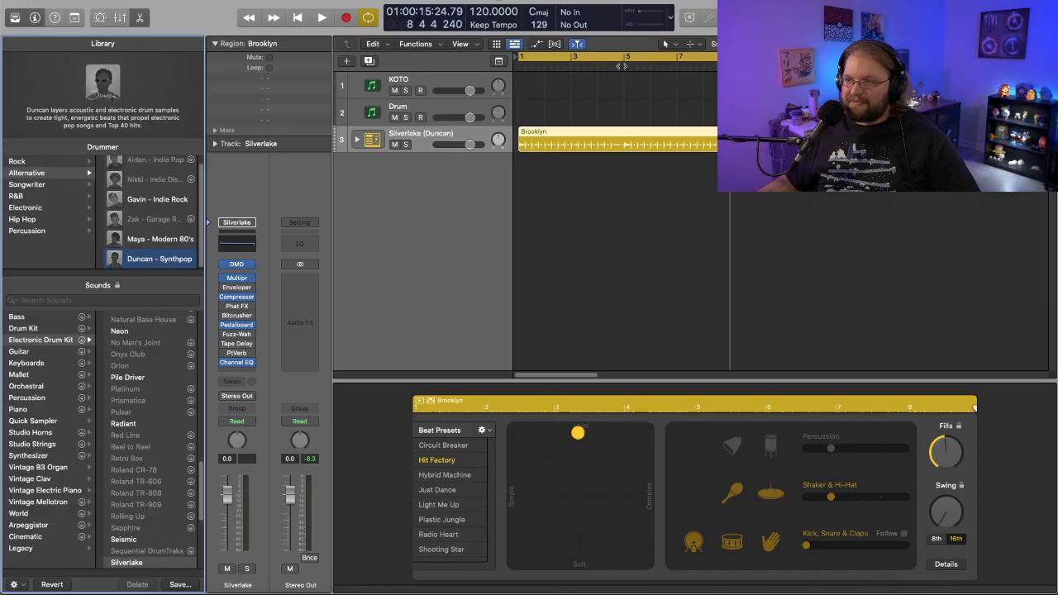
left_click(493, 65)
key("space")
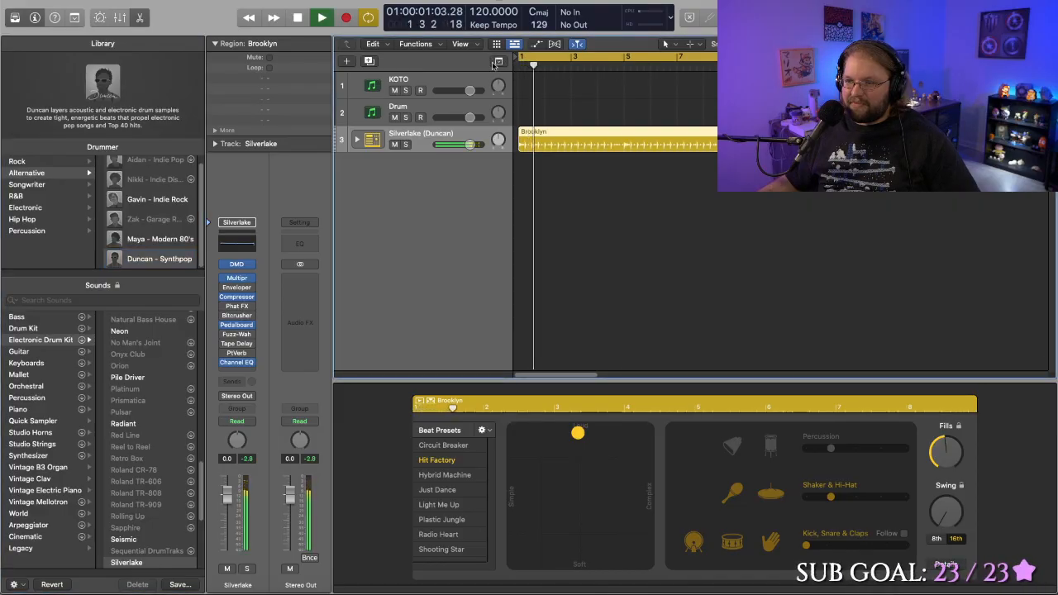
- Try a simpler and progressively softer version of Duncan's Hit Factory beat
left_click(578, 434)
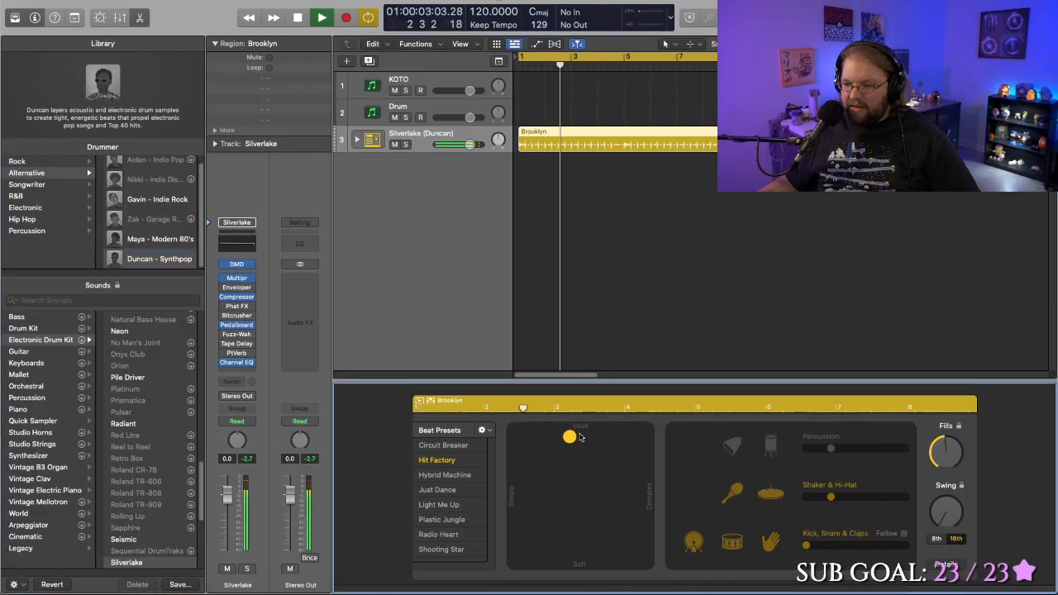
left_click_drag(578, 437, 541, 465)
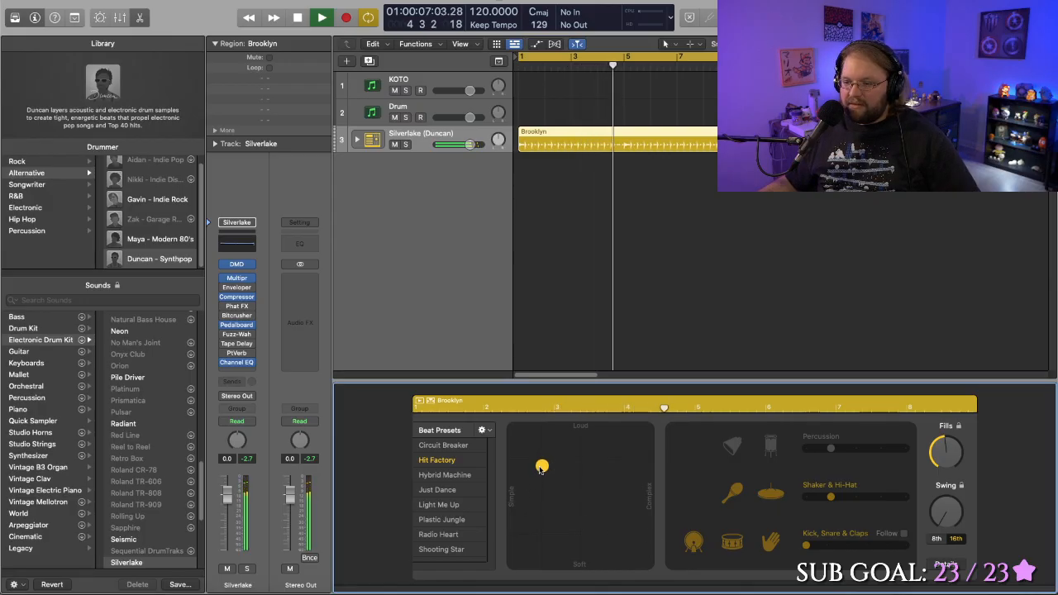
left_click_drag(541, 466, 538, 503)
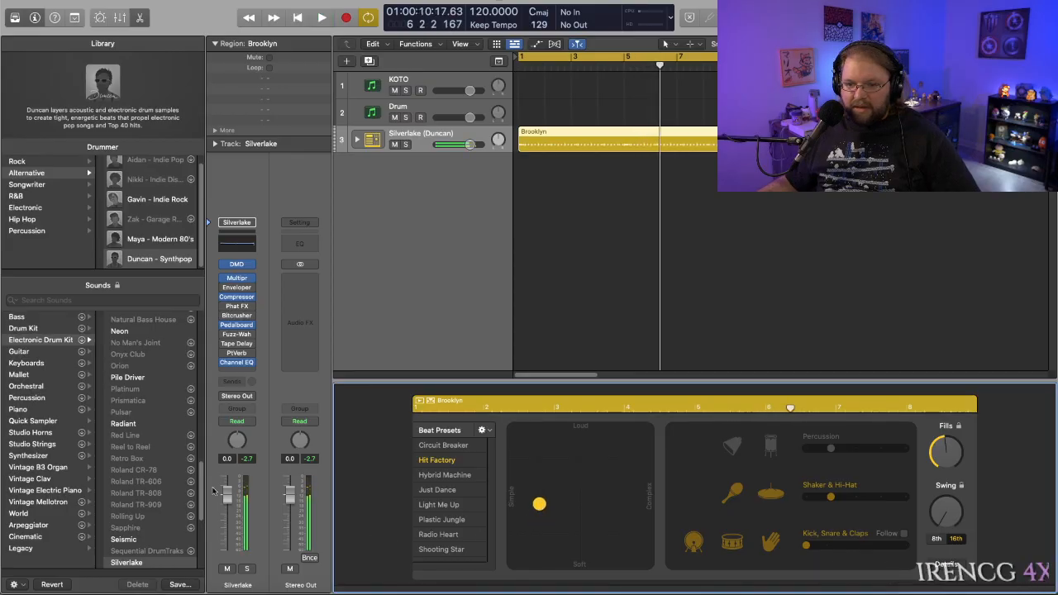
- Switch Duncan's sound to the Brooklyn drum kit and audition it with a slightly louder, more complex beat
scroll(133, 421, "up", 15)
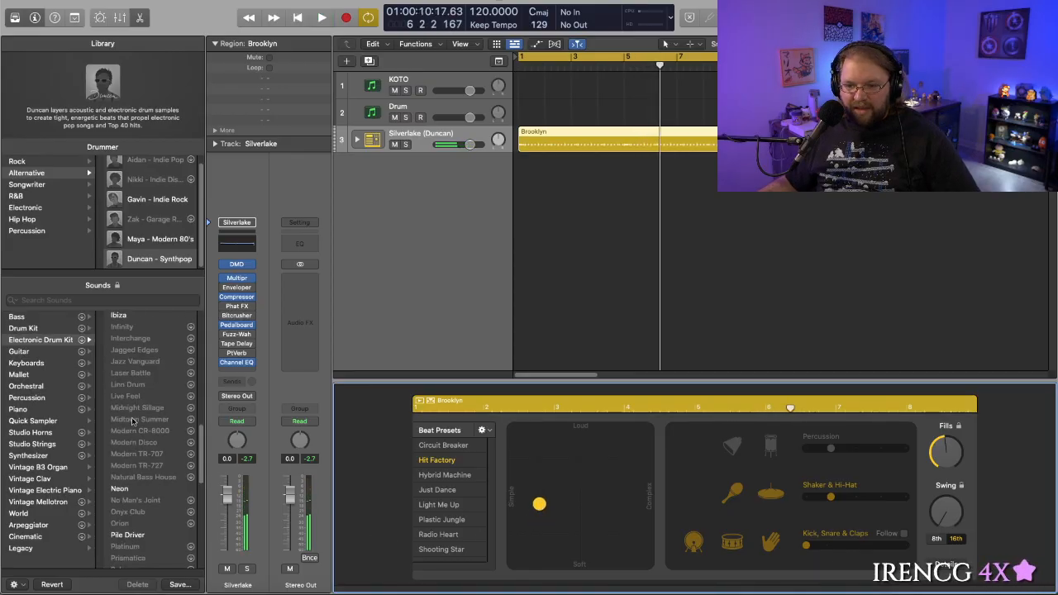
left_click(60, 330)
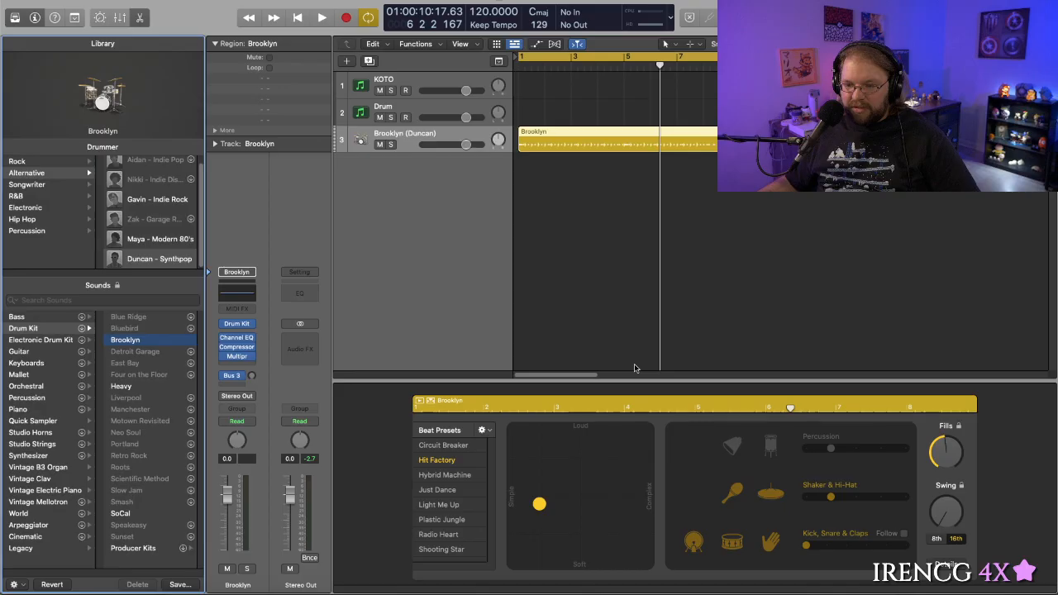
key("space")
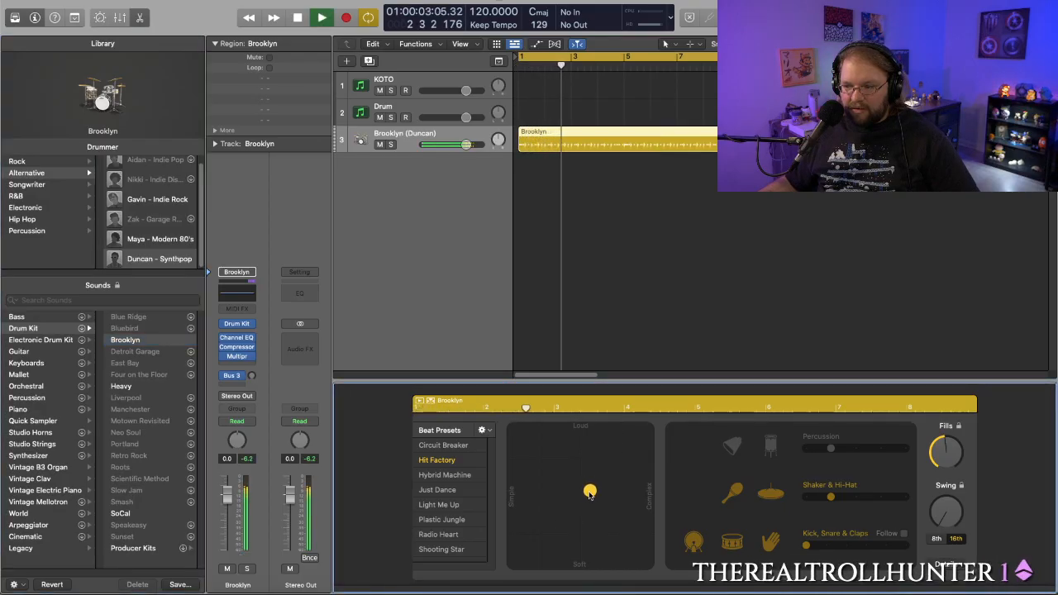
left_click_drag(539, 506, 606, 490)
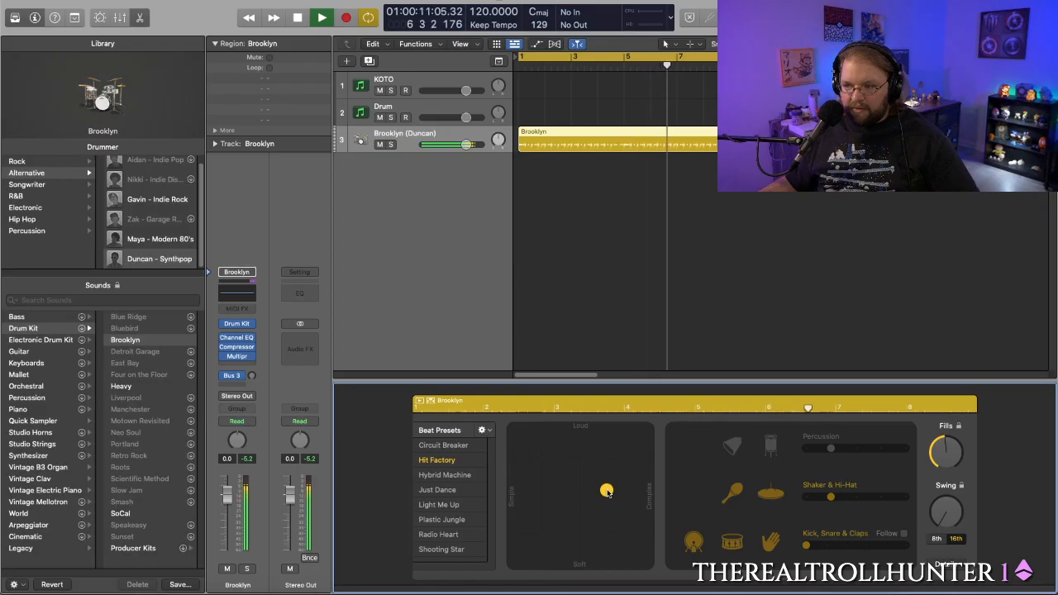
key("space")
- Stop playback and download the Aidan - Indie Pop drummer, keeping Duncan as the track's current drummer
scroll(160, 210, "up", 1)
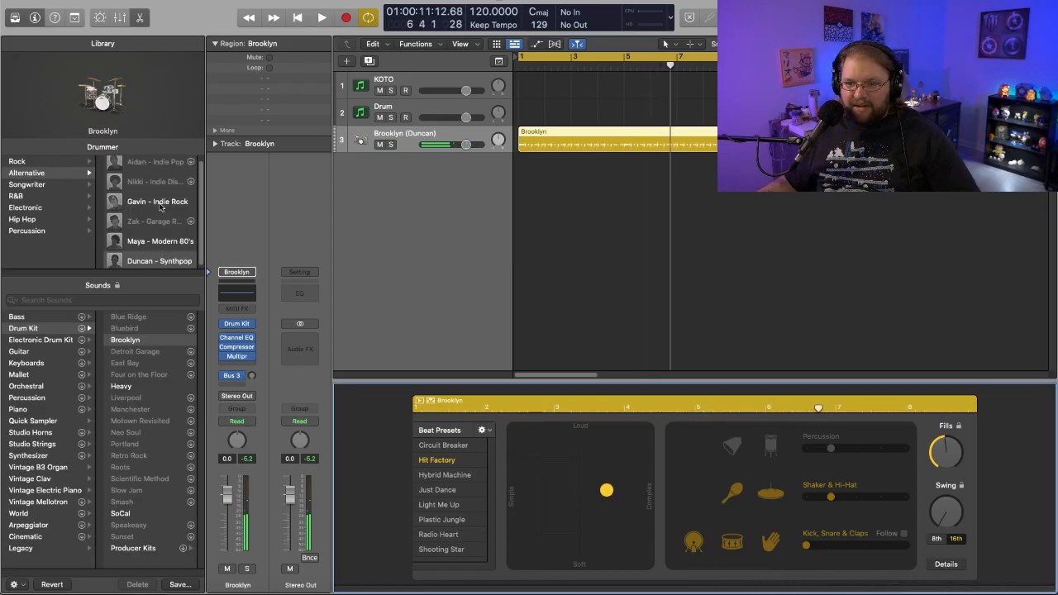
scroll(152, 214, "up", 1)
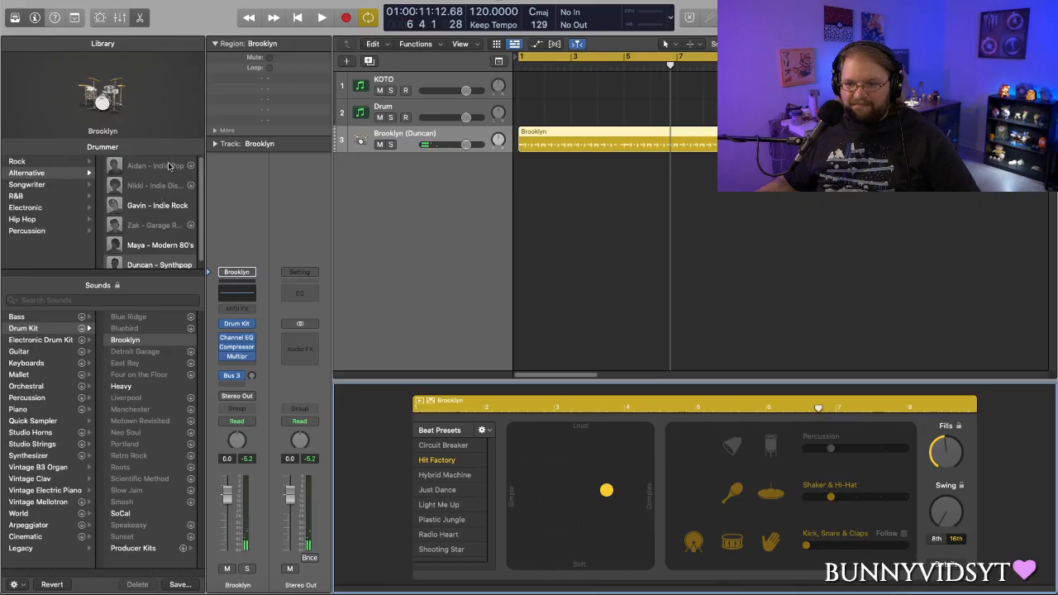
left_click(169, 166)
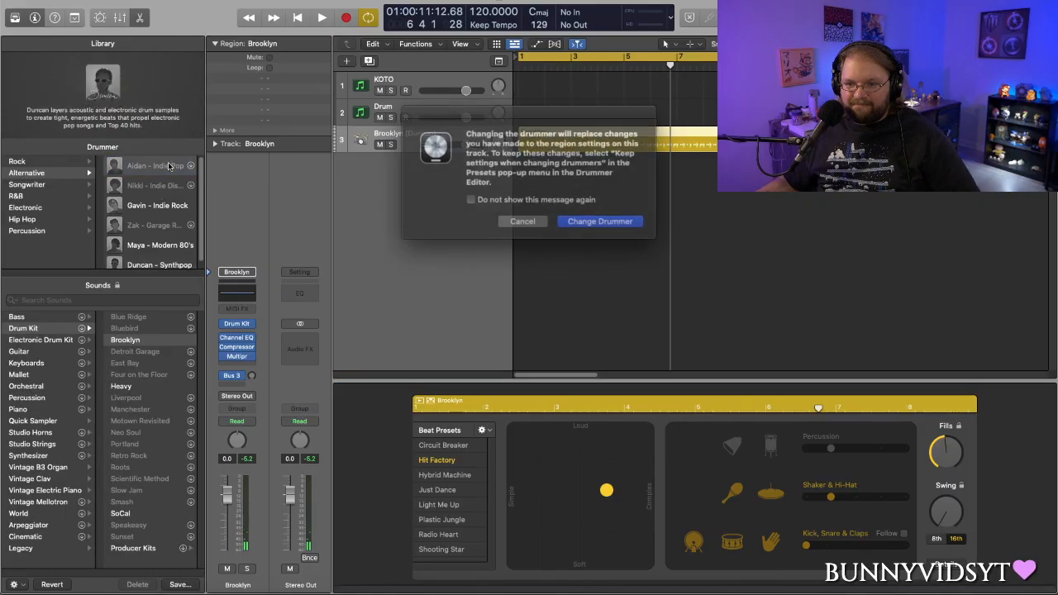
left_click(533, 217)
scroll(183, 172, "up", 1)
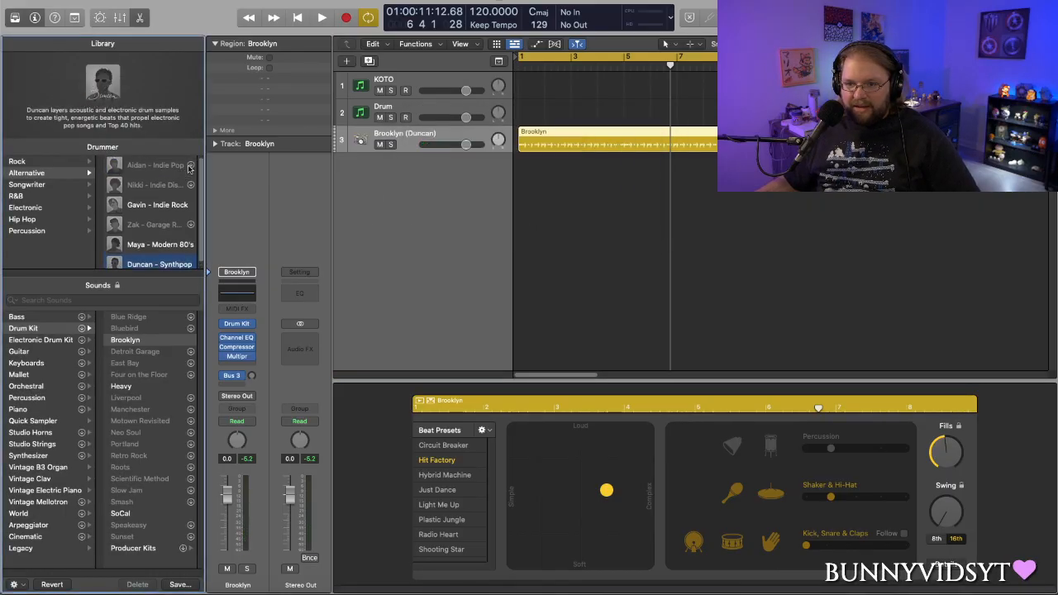
scroll(181, 204, "down", 1)
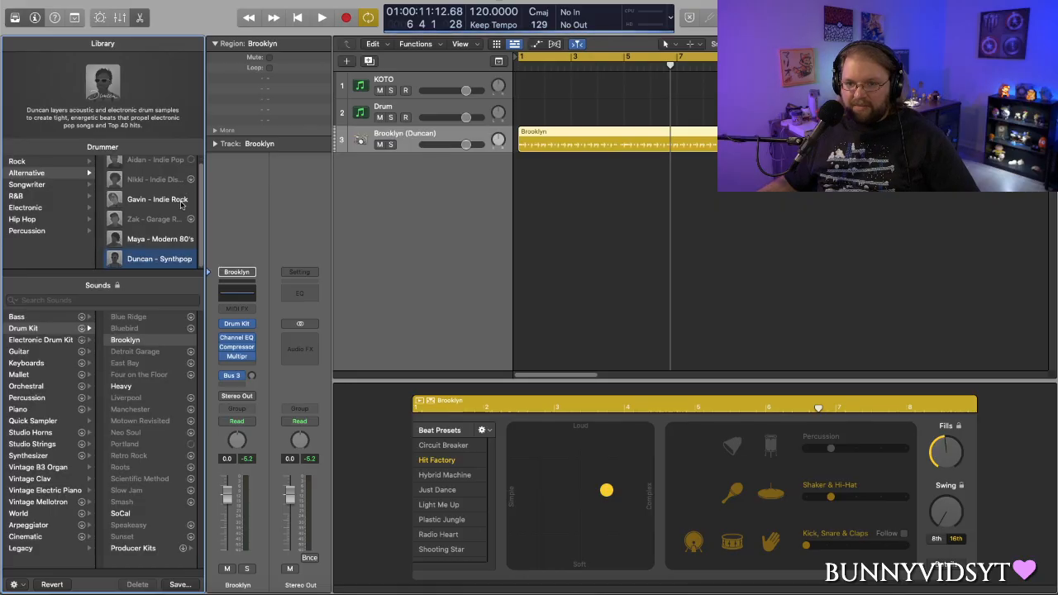
mouse_move(181, 204)
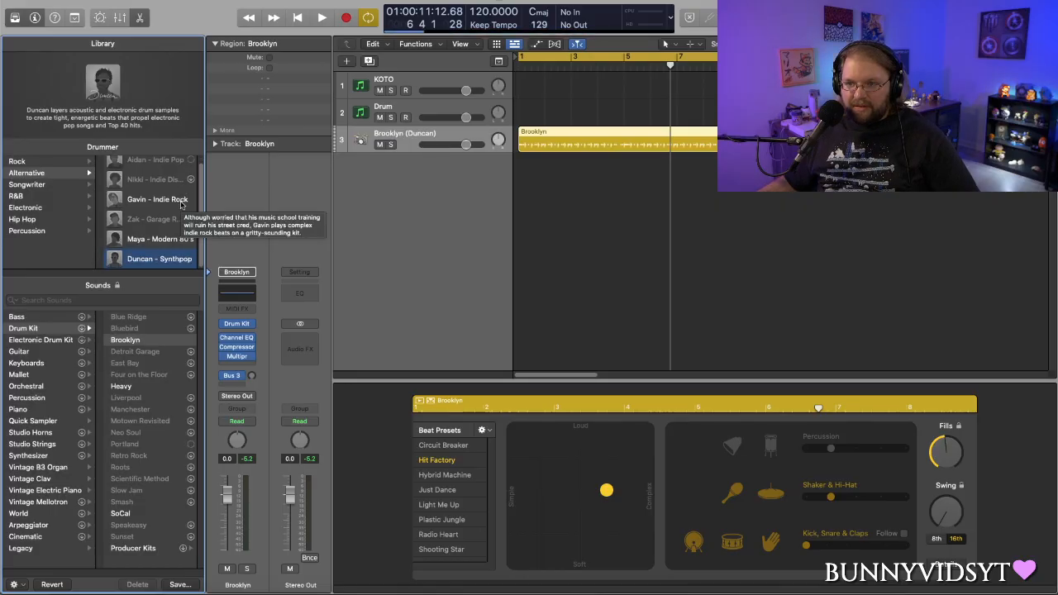
mouse_move(176, 181)
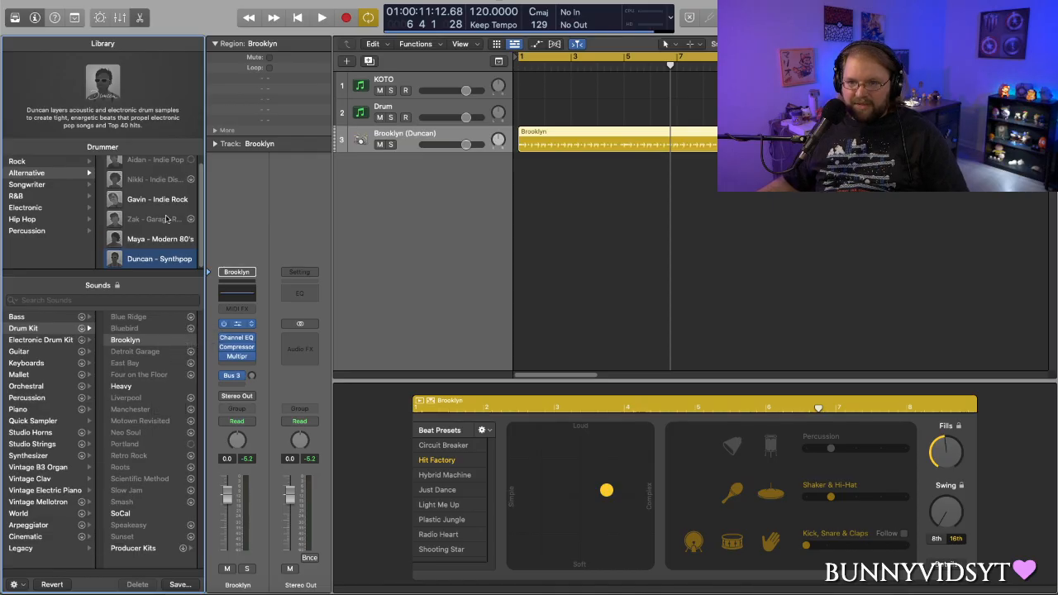
left_click(48, 1)
mouse_move(85, 33)
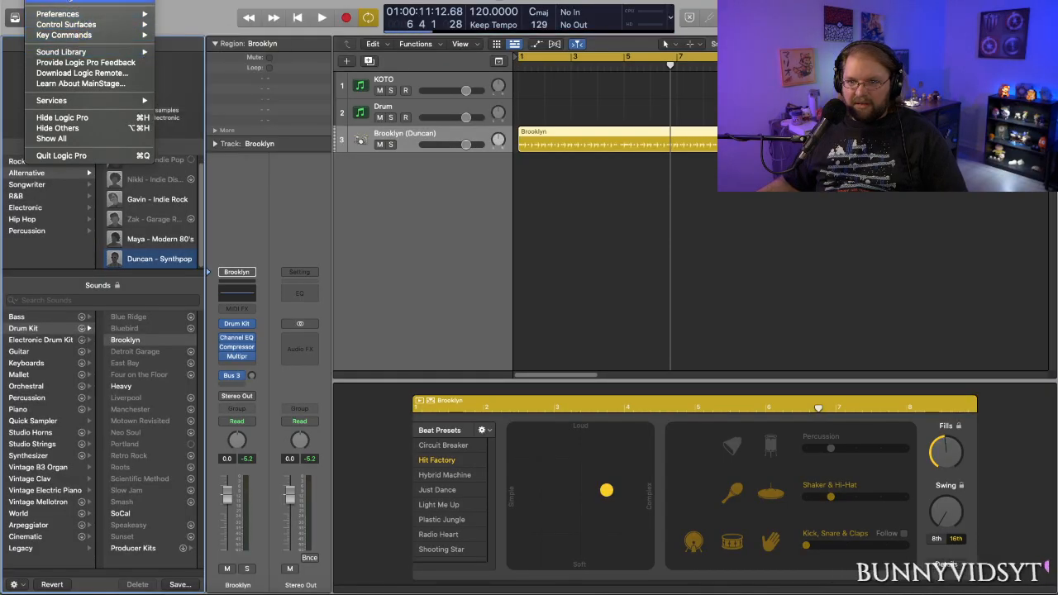
left_click(51, 2)
scroll(150, 220, "up", 1)
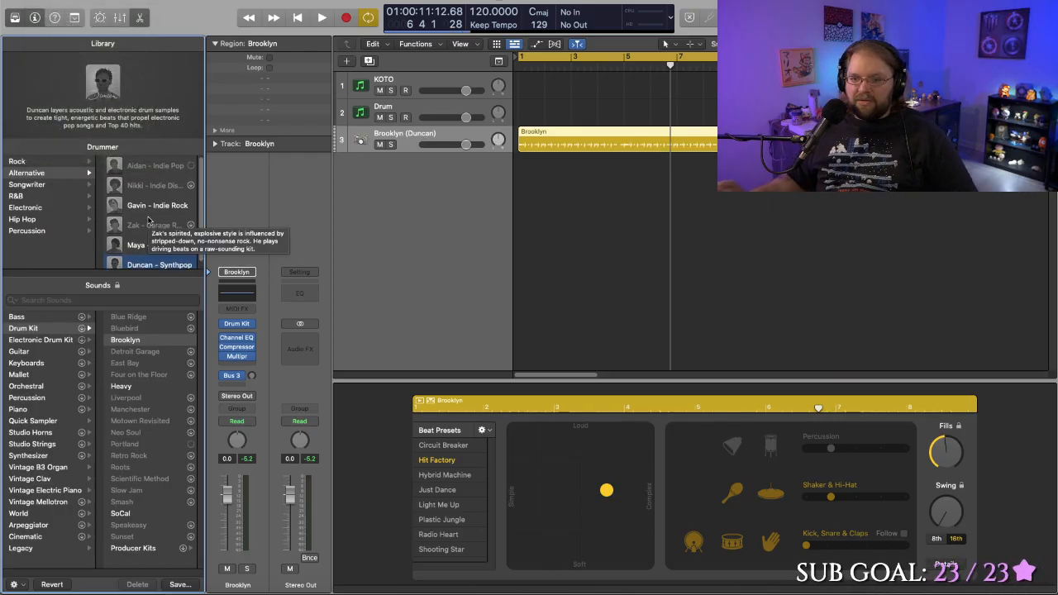
- Select the KOTO track, play a test note and open its Dexed synth window clear of the channel strips
left_click(403, 80)
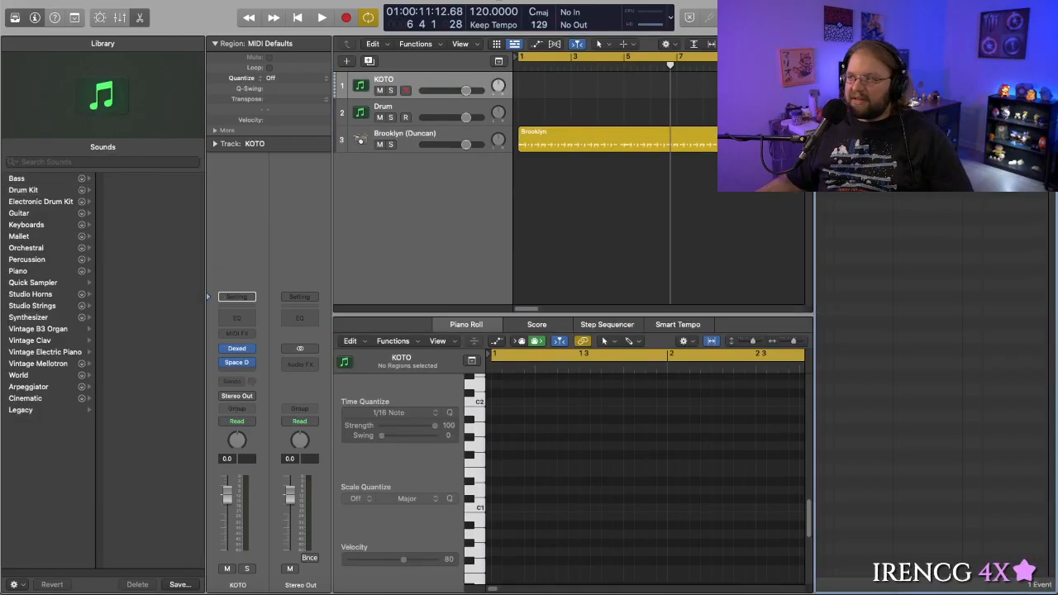
key("d")
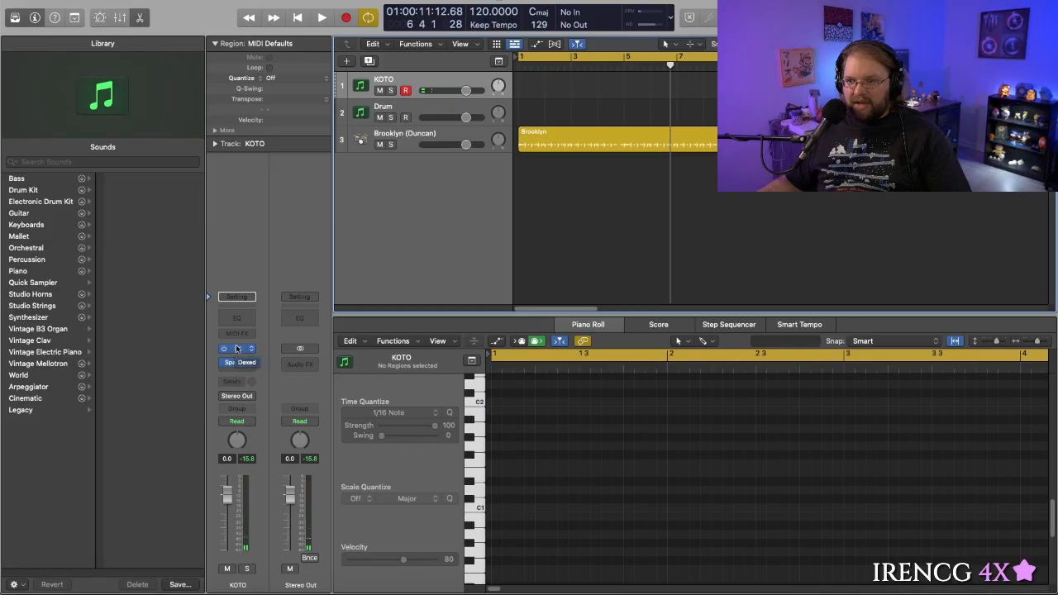
left_click(234, 351)
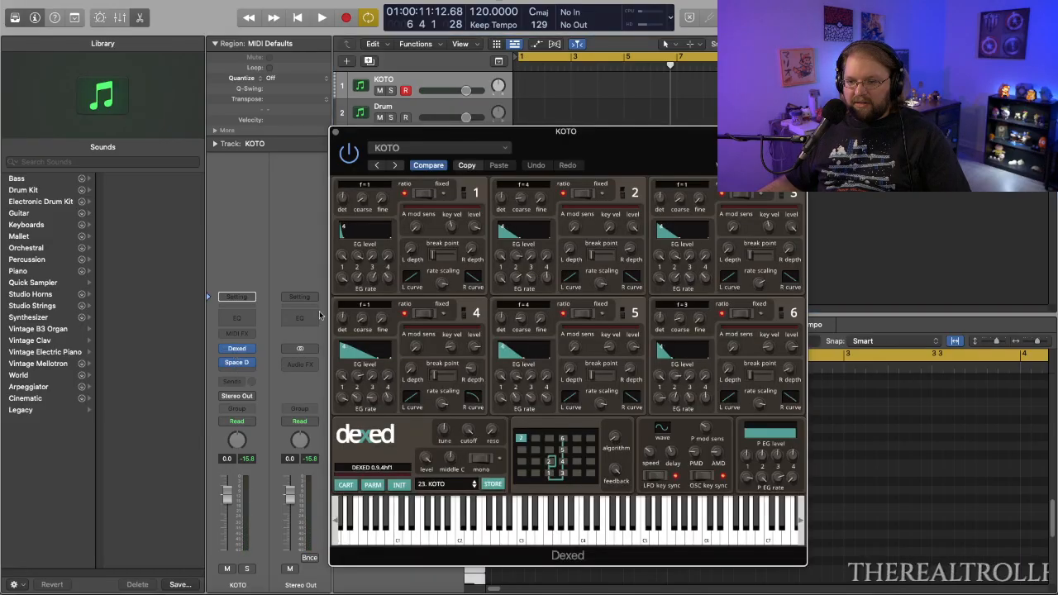
left_click_drag(500, 130, 560, 154)
- Open the Sound Library Manager and examine the Drum Kit content packages, including the Stereo Drum Kits
left_click(47, 1)
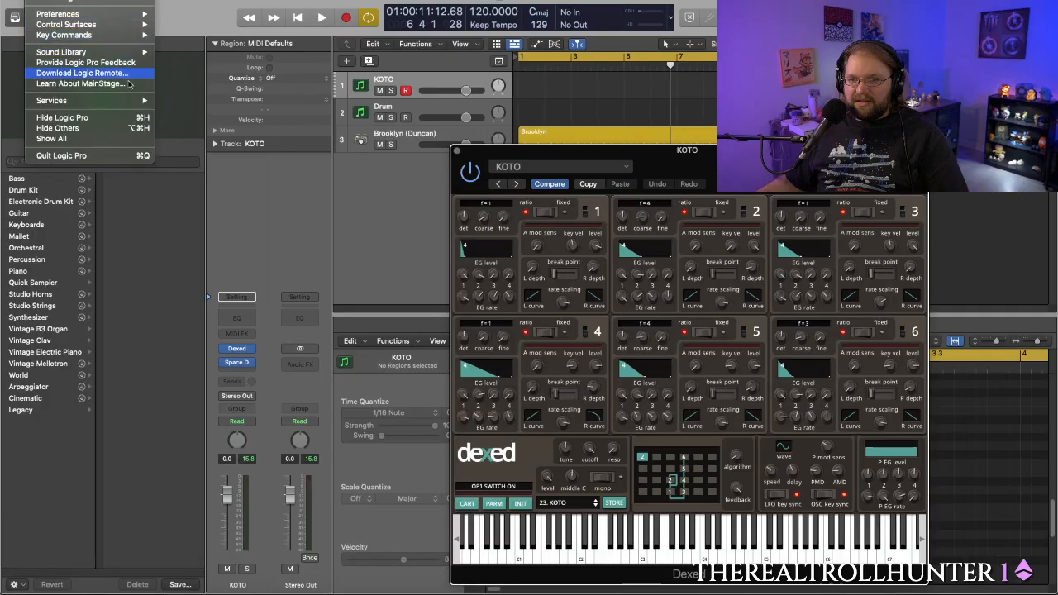
mouse_move(141, 52)
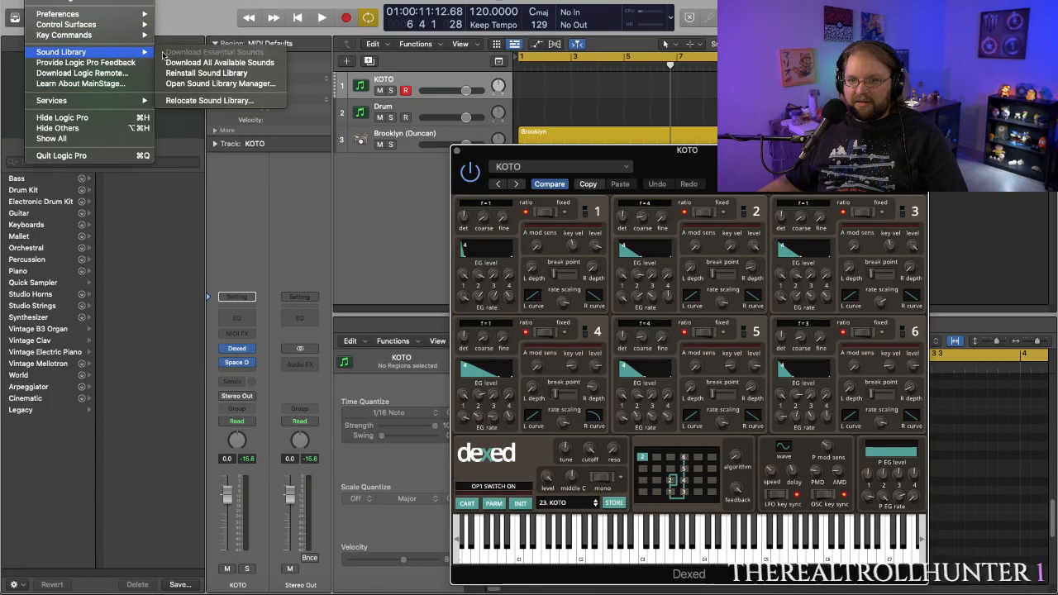
left_click(196, 84)
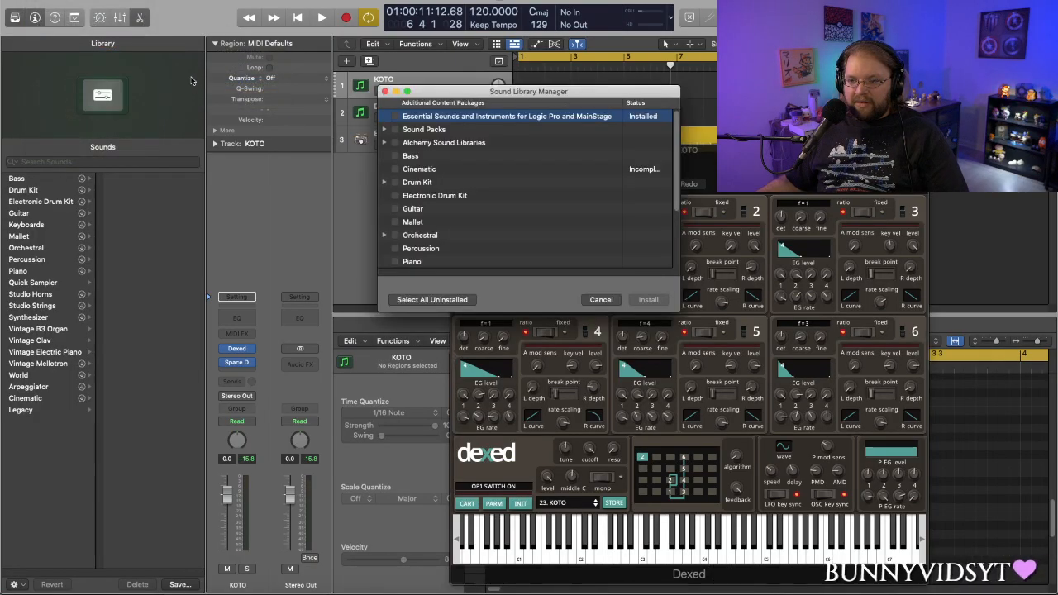
left_click(384, 182)
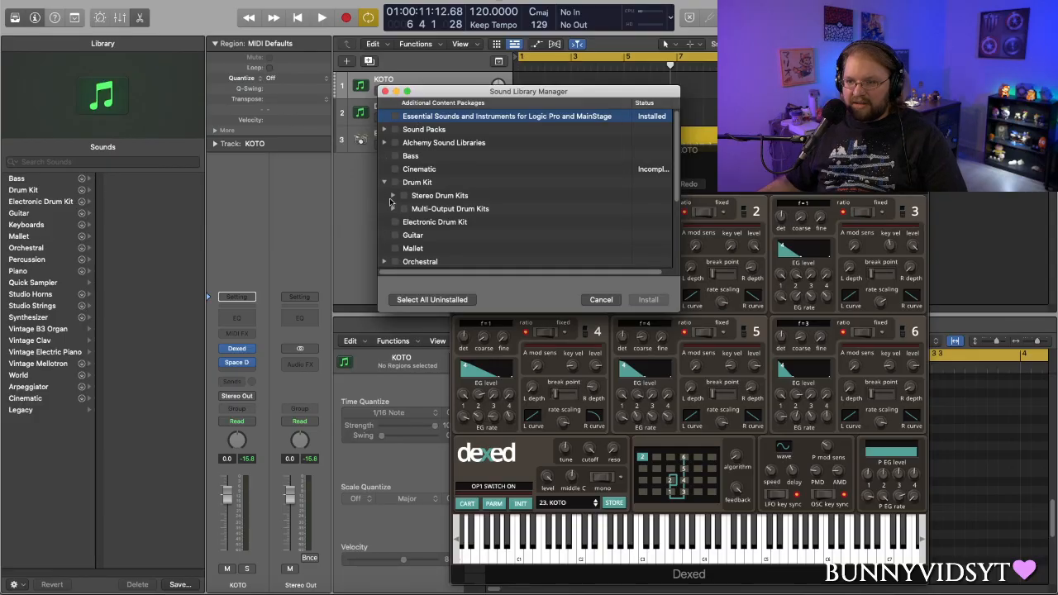
left_click(393, 196)
scroll(393, 200, "down", 1)
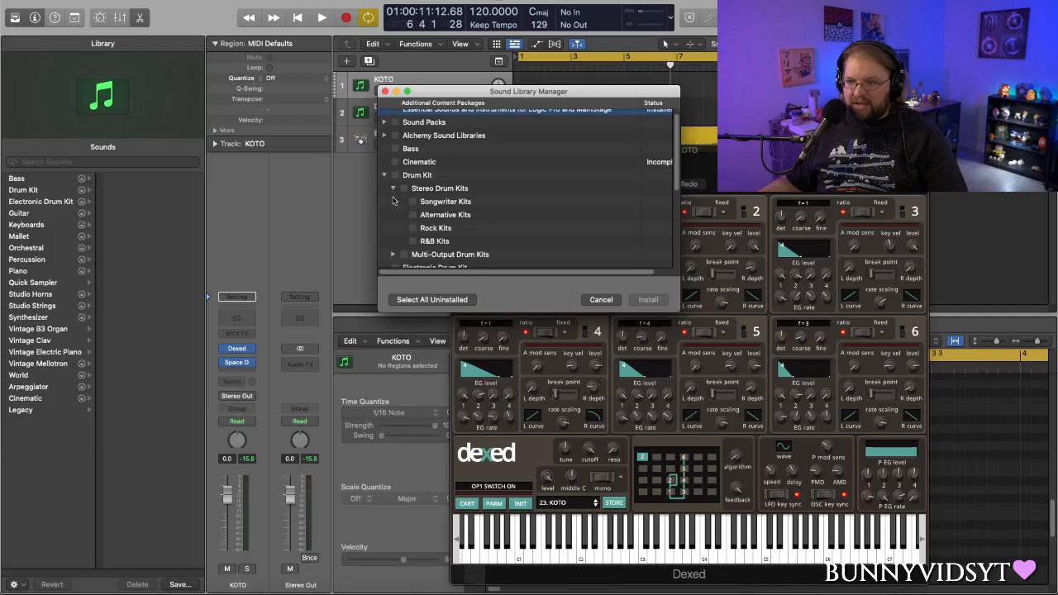
scroll(393, 199, "up", 1)
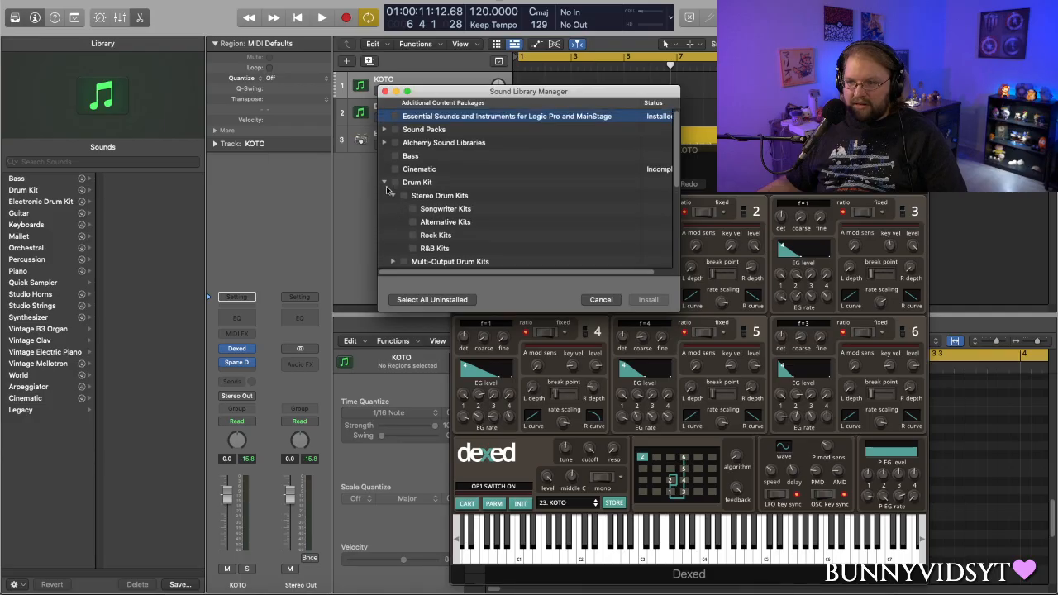
- Select the whole Drum Kit package to check its download size, and close the manager and Dexed window without installing
left_click(413, 209)
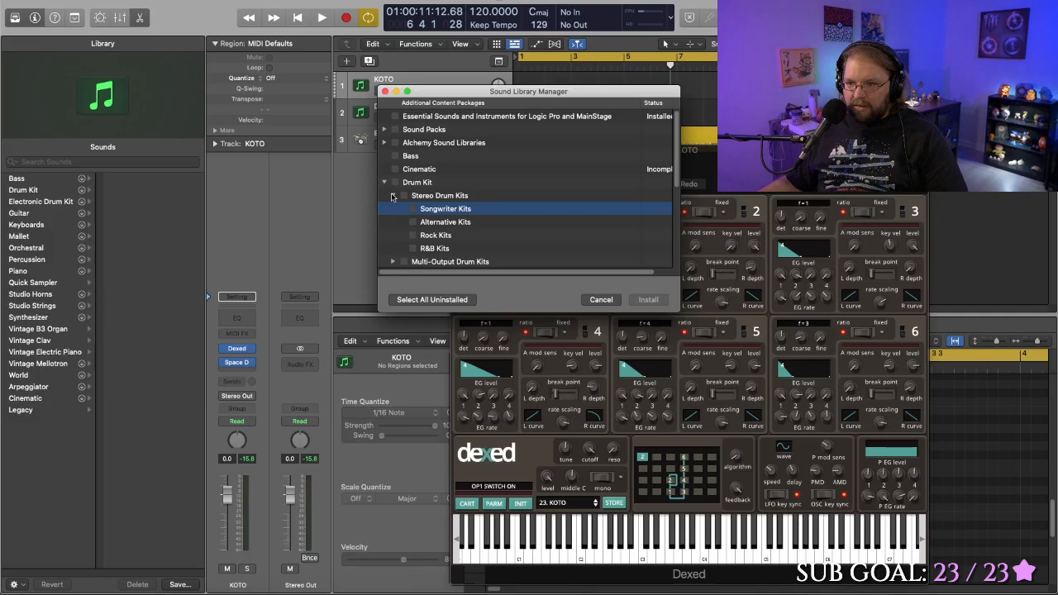
left_click(392, 196)
left_click(394, 182)
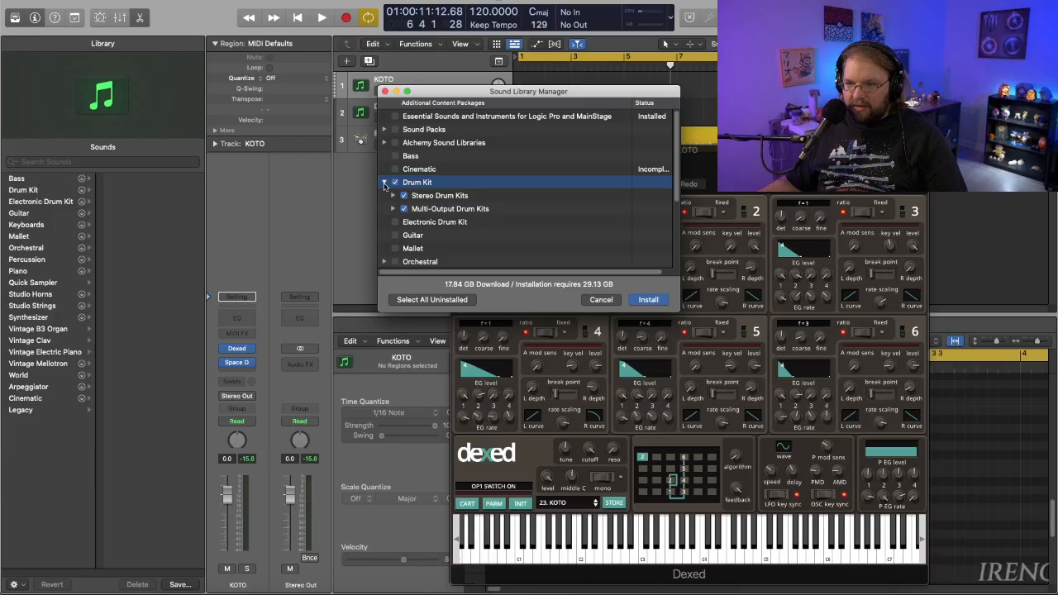
left_click(384, 183)
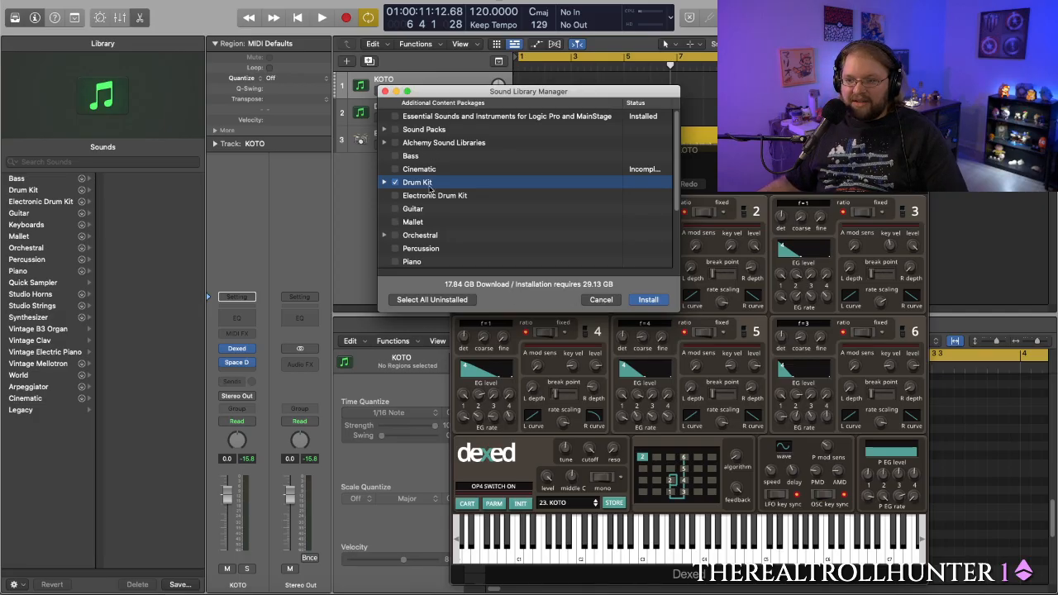
left_click(599, 299)
left_click(455, 154)
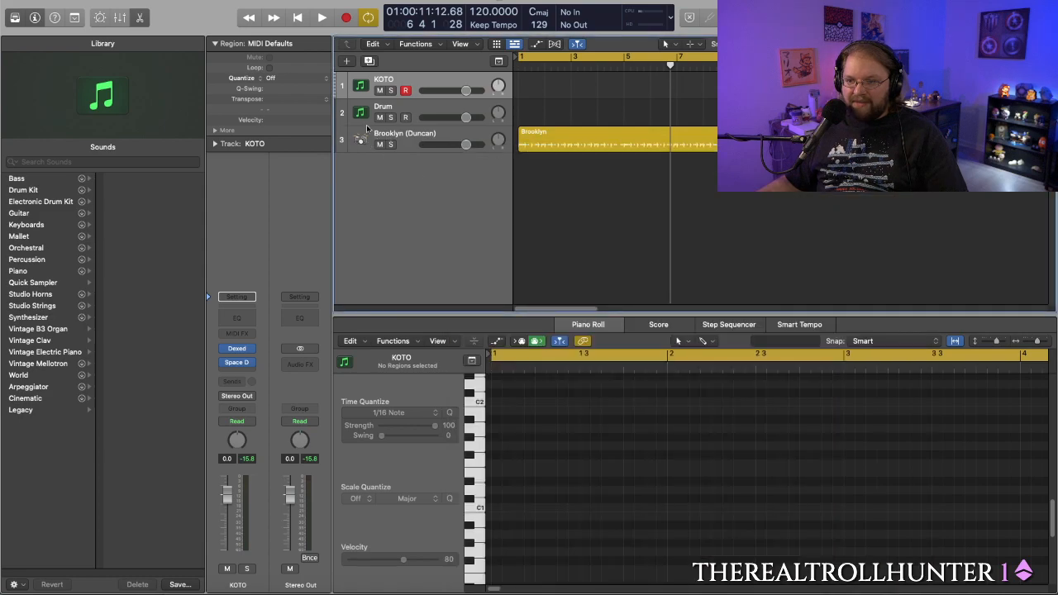
- Change the Brooklyn track's drummer to Aidan - Indie Pop and play the region
left_click(416, 139)
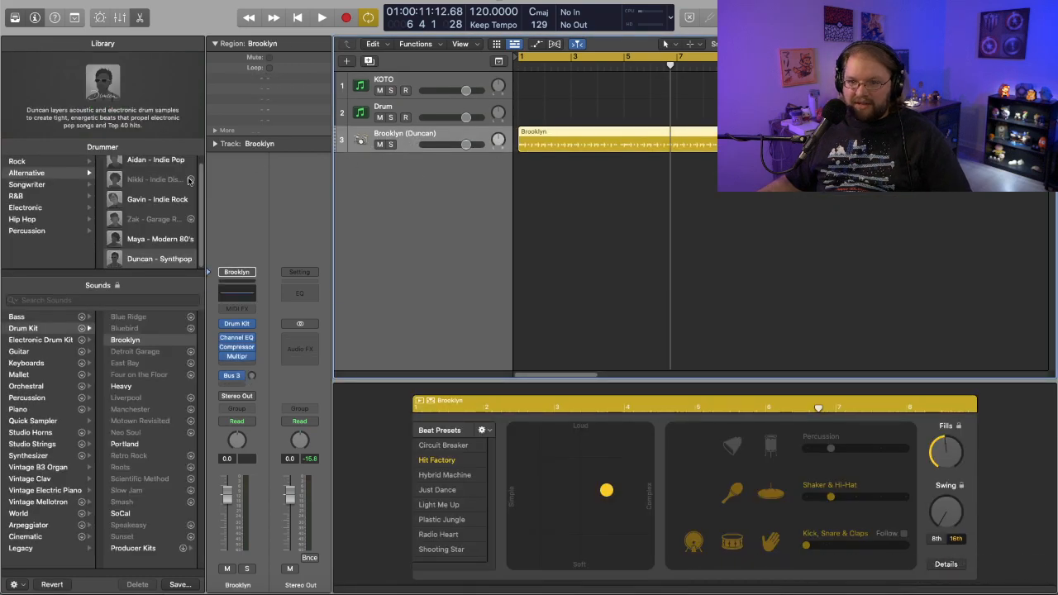
left_click(160, 162)
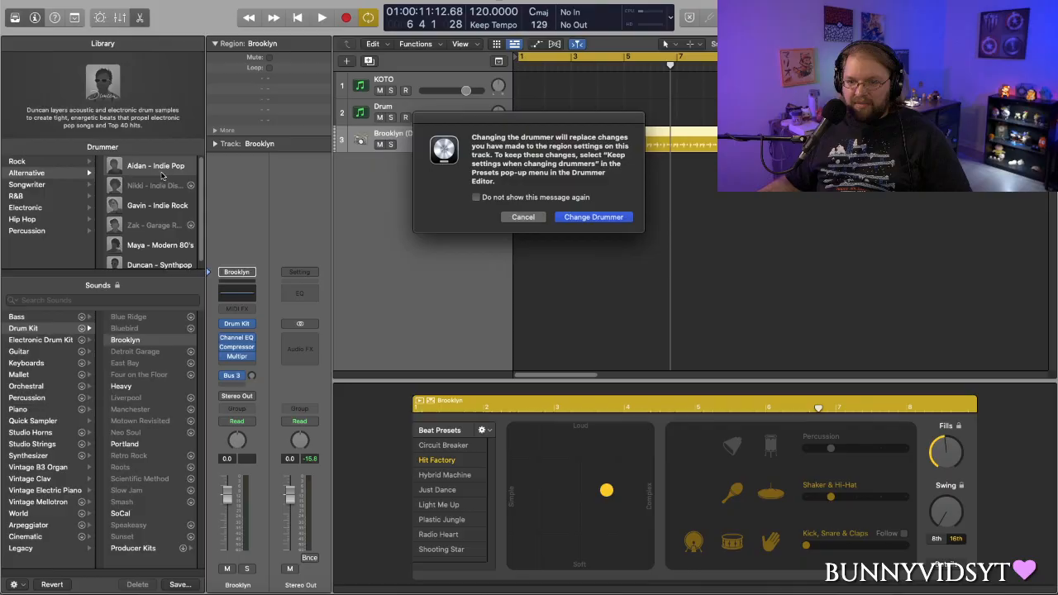
left_click(567, 219)
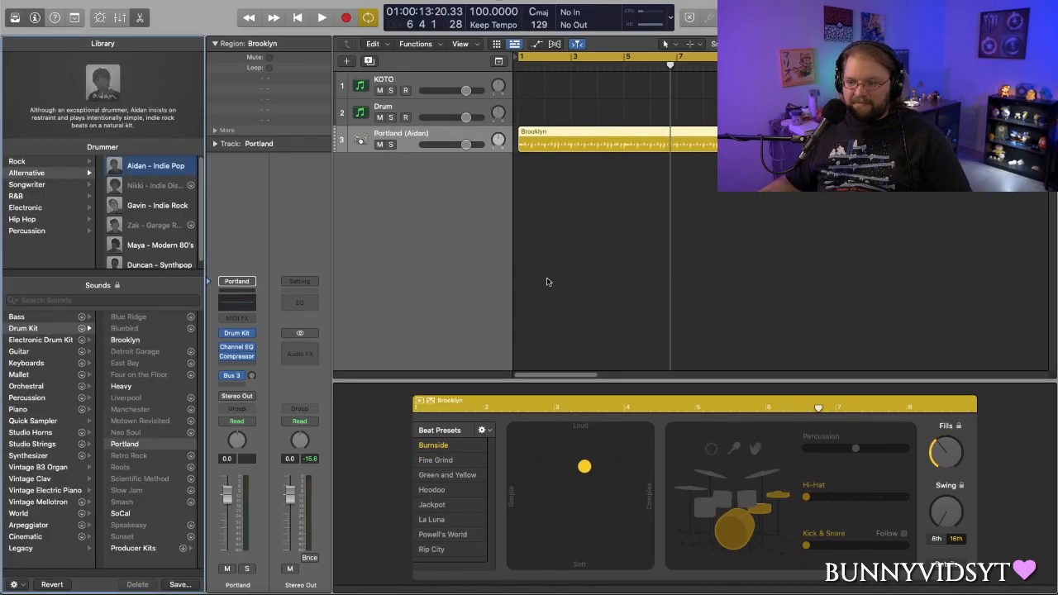
key("space")
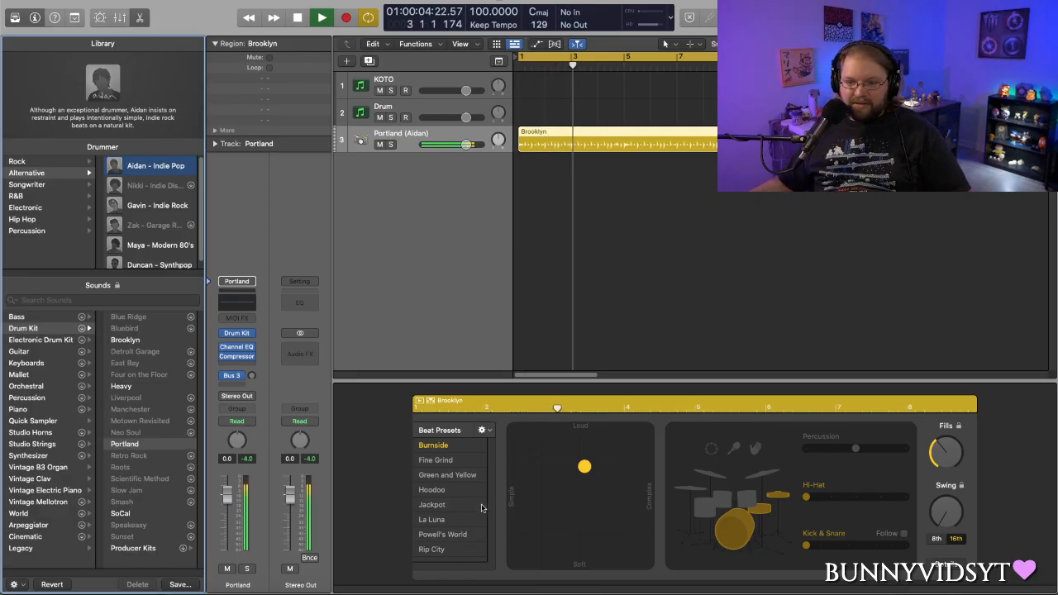
- Switch Aidan's sound to the Brooklyn drum kit and make the Burnside beat slightly louder and more complex
left_click(125, 339)
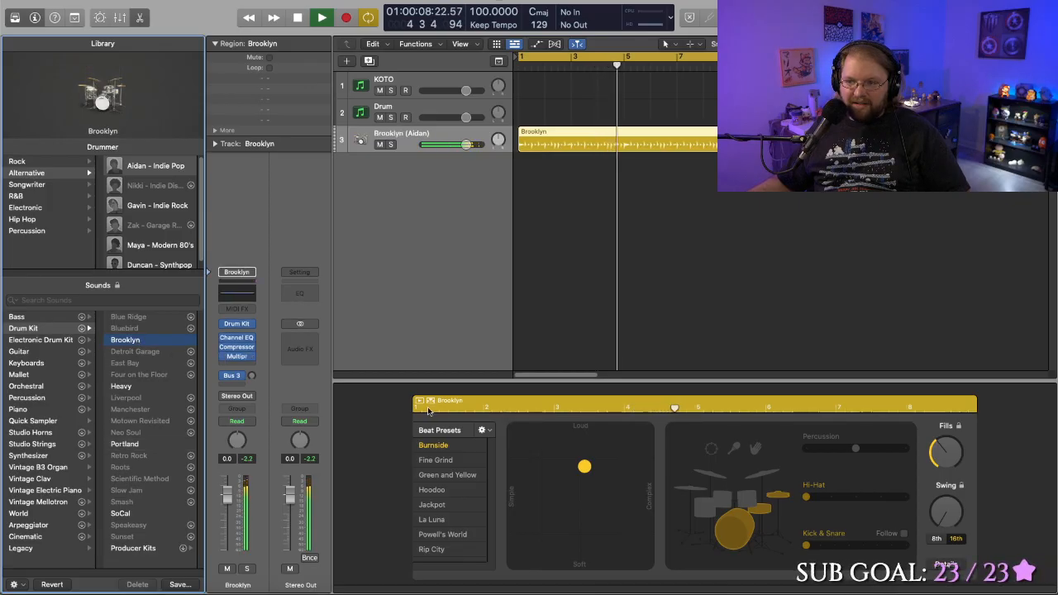
left_click(589, 467)
left_click_drag(588, 468, 600, 464)
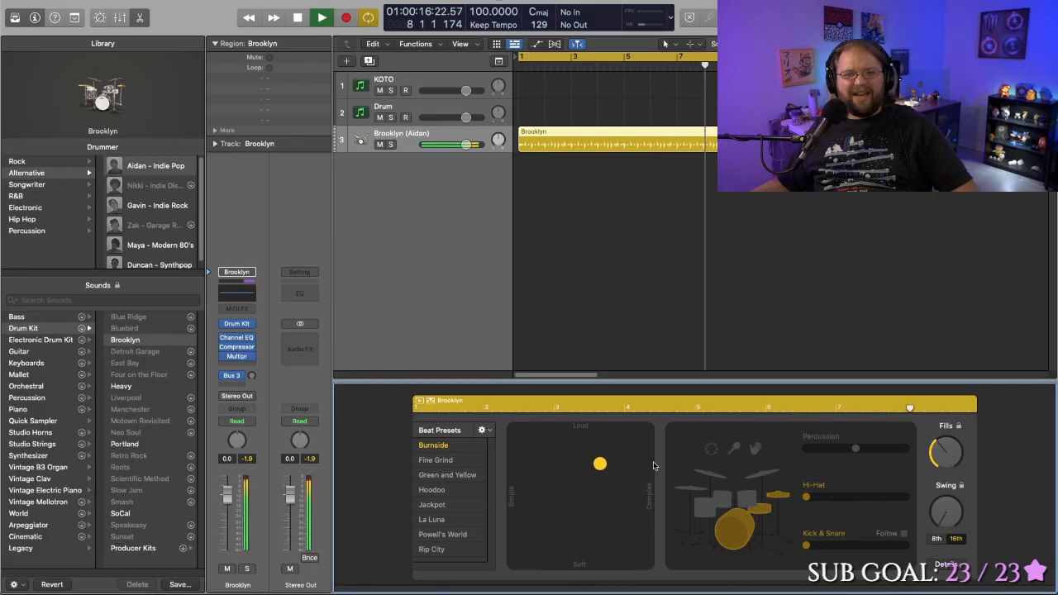
- Audition the Fine Grind, Green and Yellow, and Hoodoo beat presets, trying toms and hi-hat with Hoodoo
left_click(446, 465)
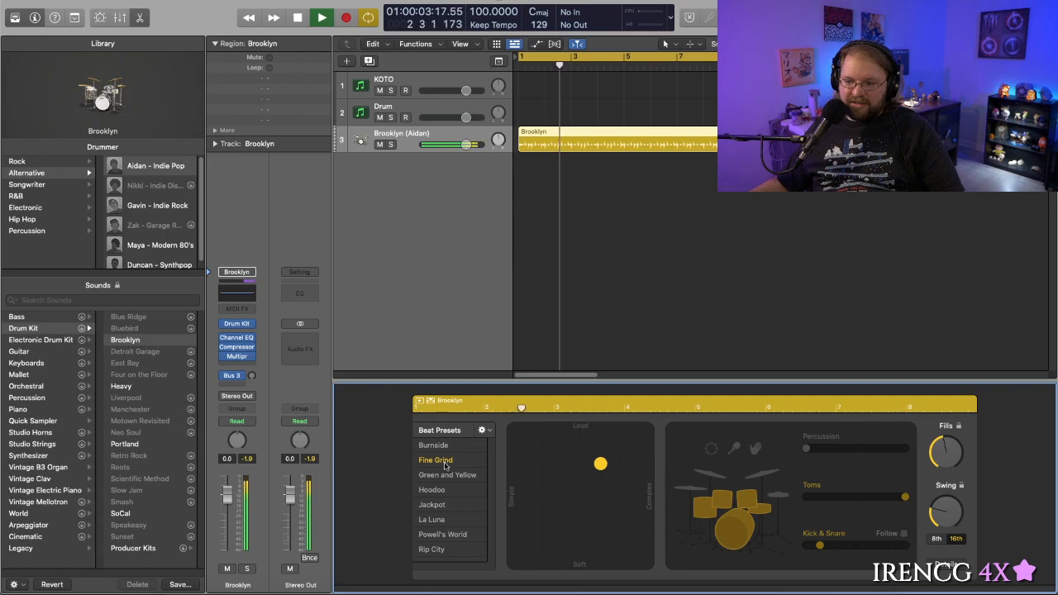
left_click(444, 475)
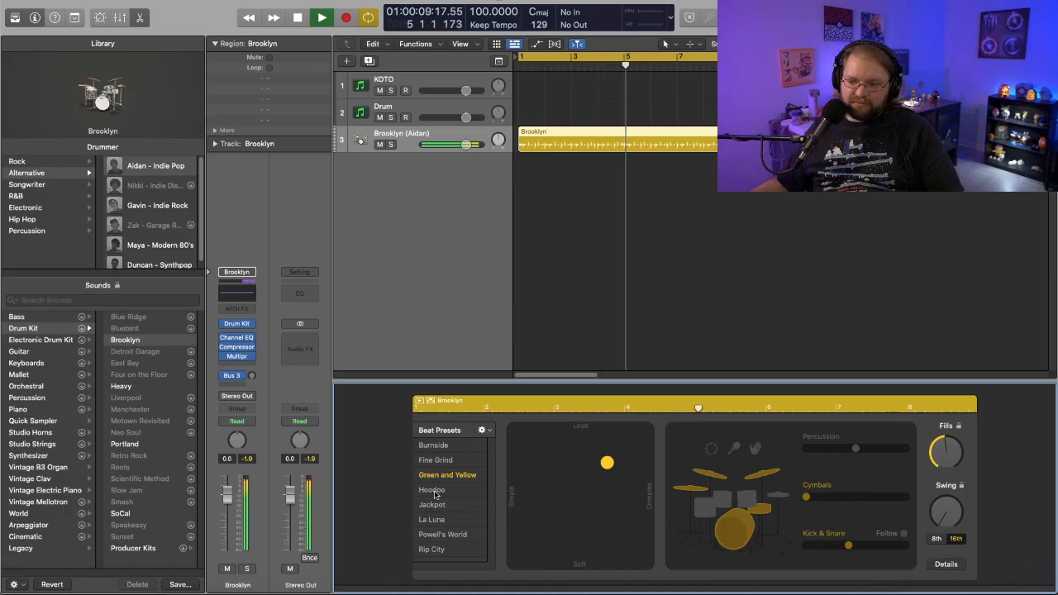
left_click(431, 490)
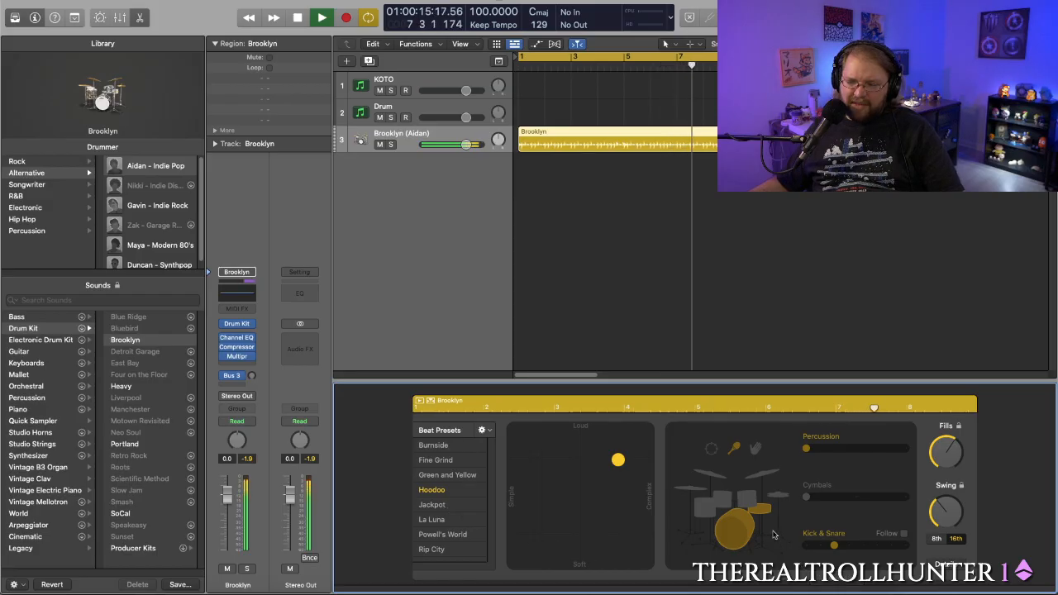
left_click(747, 501)
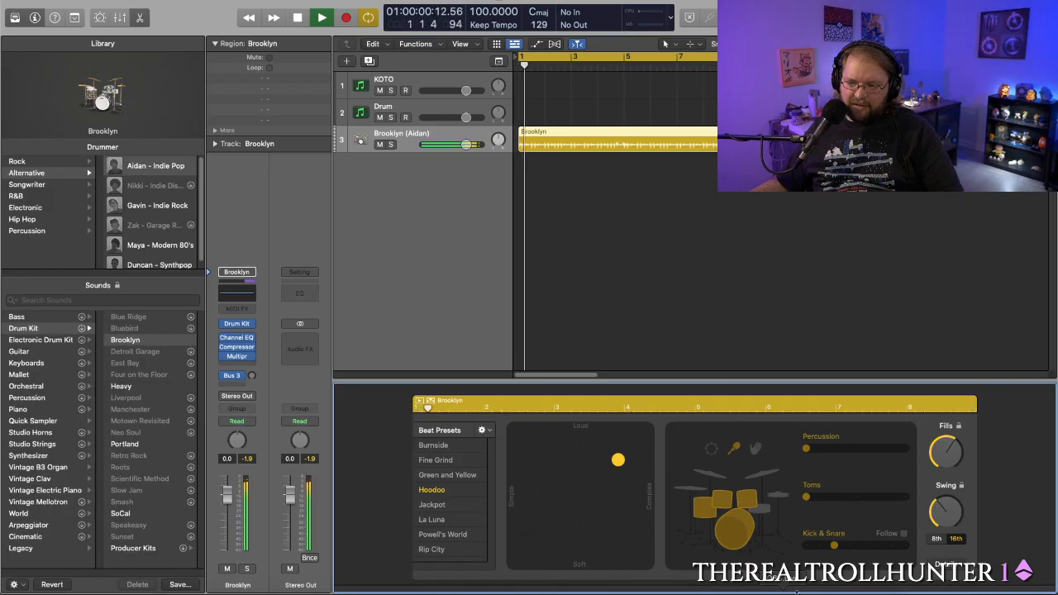
left_click(774, 494)
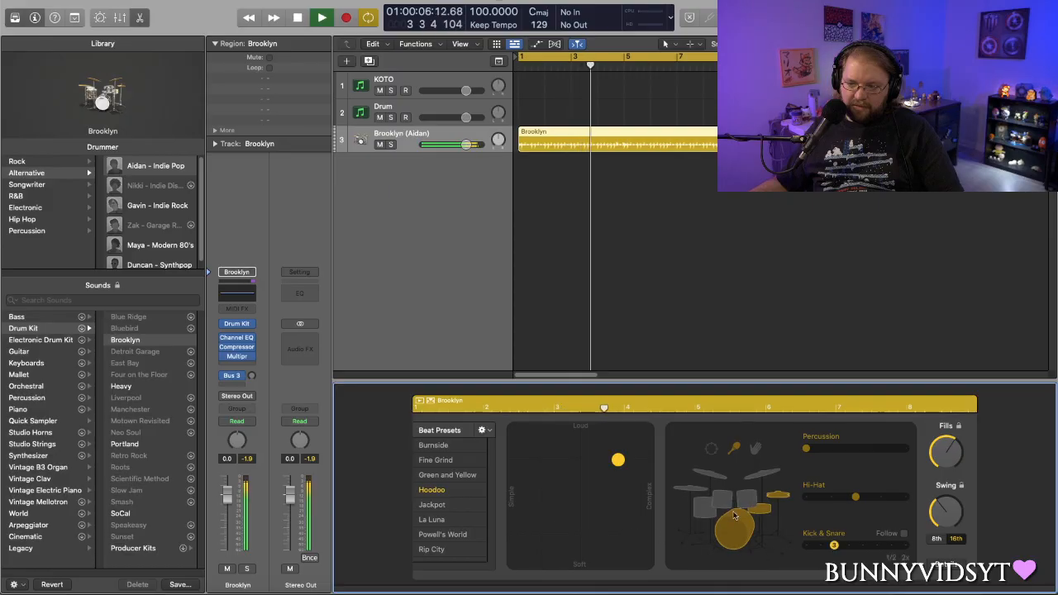
- Apply the Jackpot beat preset and add the shaker to it
left_click(438, 508)
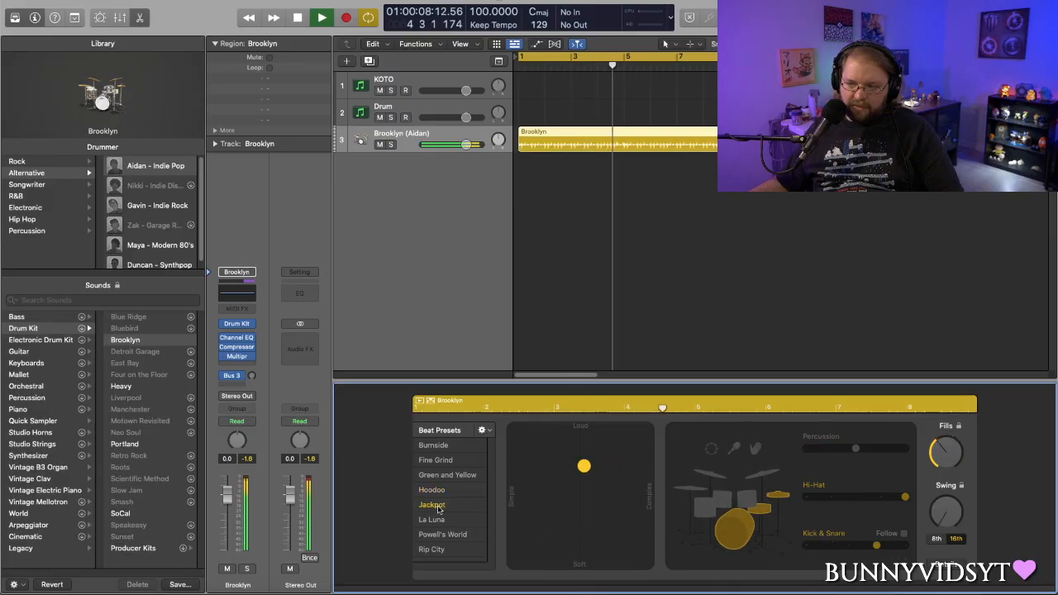
left_click(734, 447)
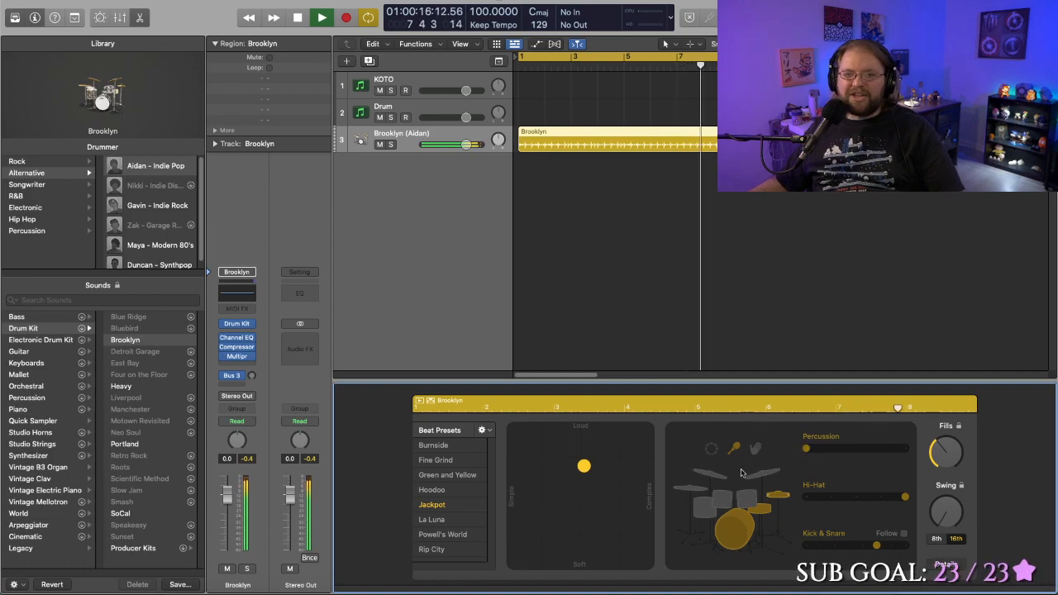
- Try the handclaps, tambourine and shaker with the Jackpot beat, and audition the La Luna beat preset
left_click(754, 448)
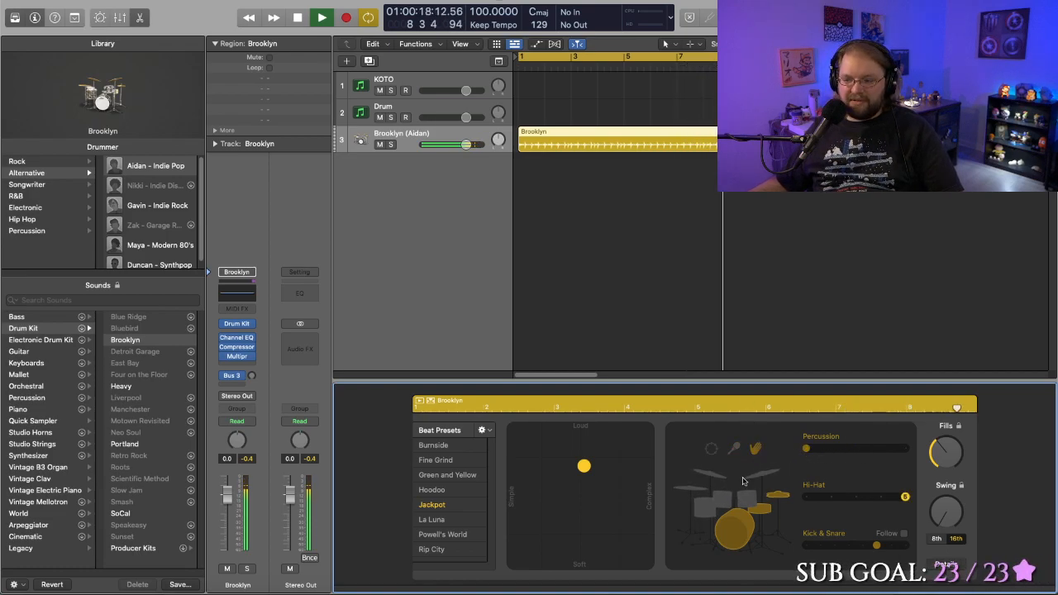
left_click(710, 451)
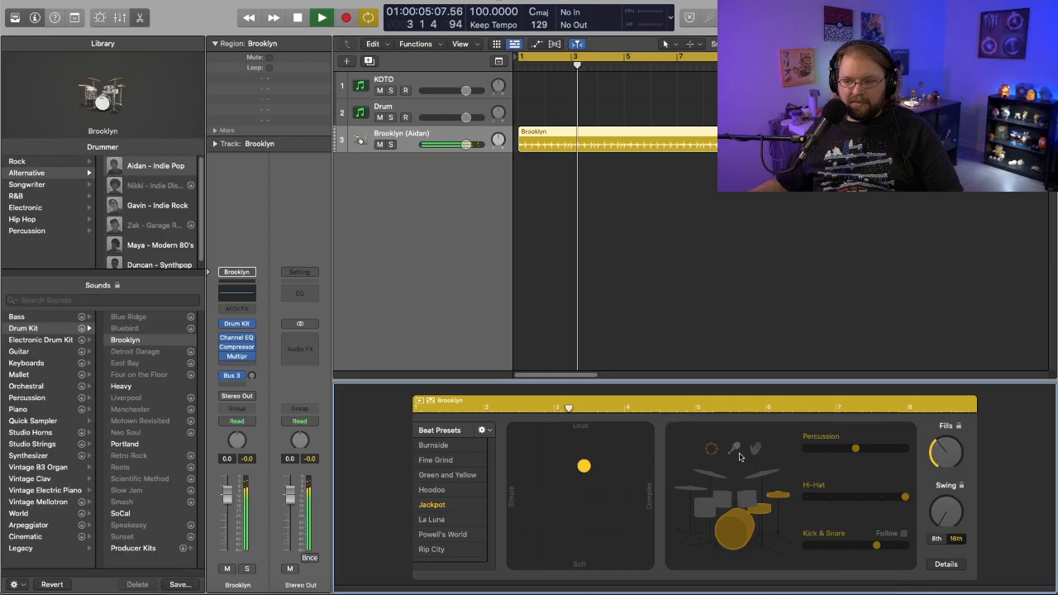
left_click(735, 449)
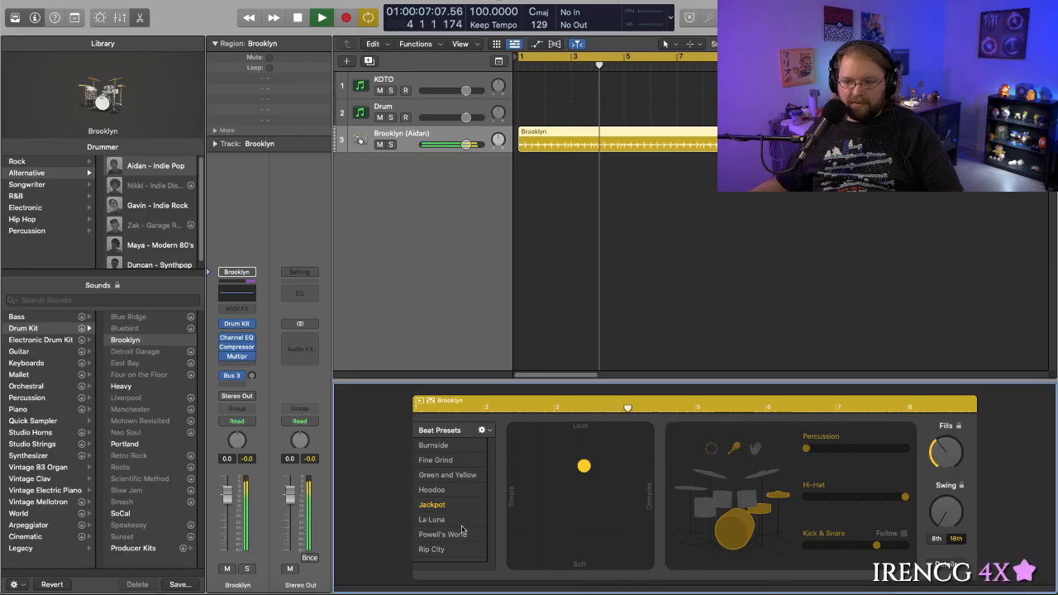
left_click(435, 520)
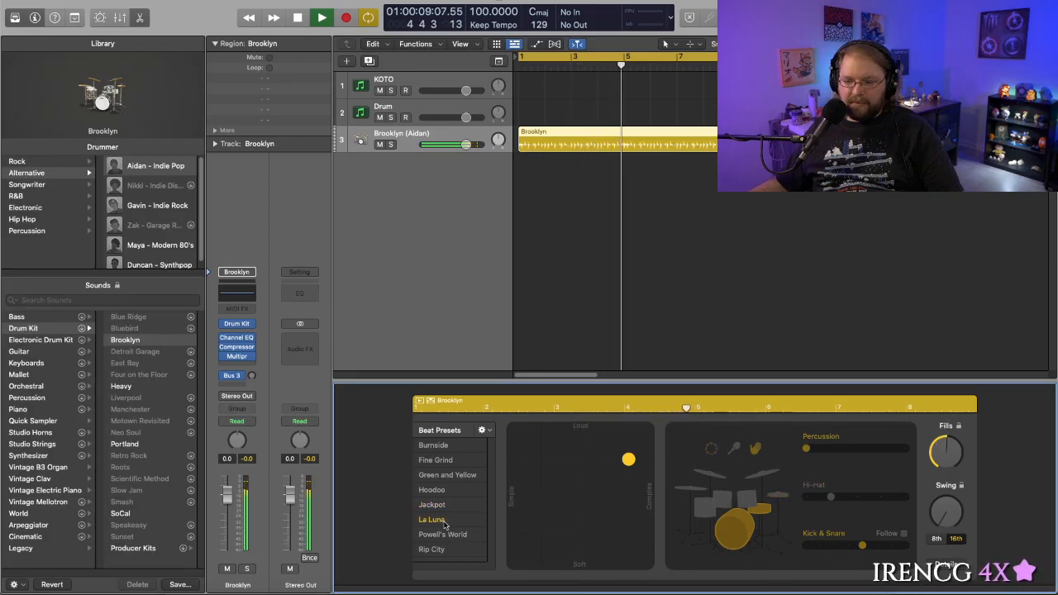
- Apply the Burnside beat preset to the Brooklyn region and make the beat slightly louder and simpler
left_click(444, 447)
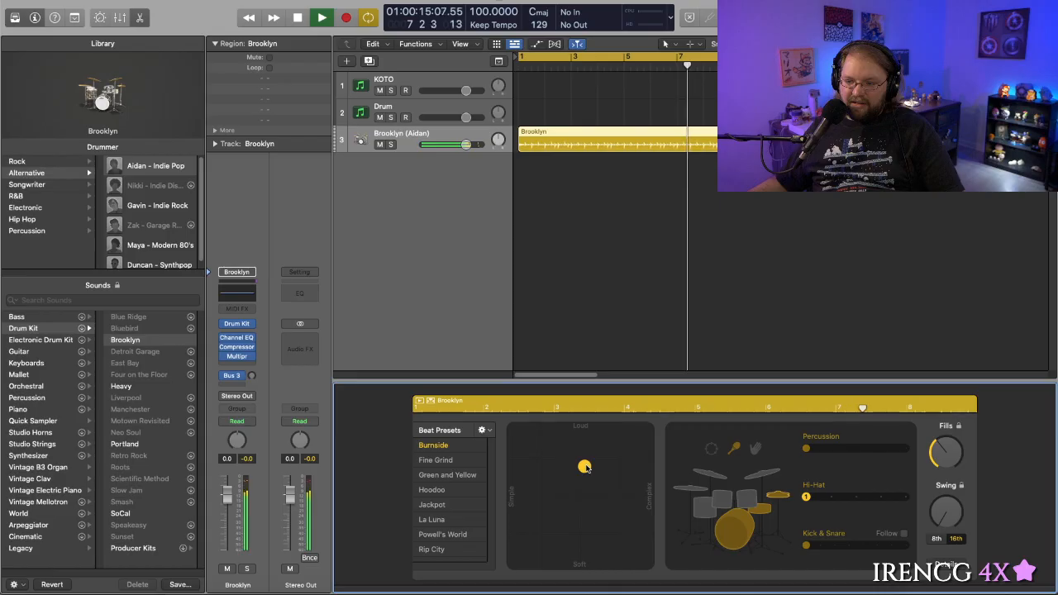
mouse_move(588, 463)
left_mouse_down()
mouse_move(593, 502)
mouse_move(551, 489)
mouse_move(556, 458)
mouse_move(573, 458)
left_mouse_up()
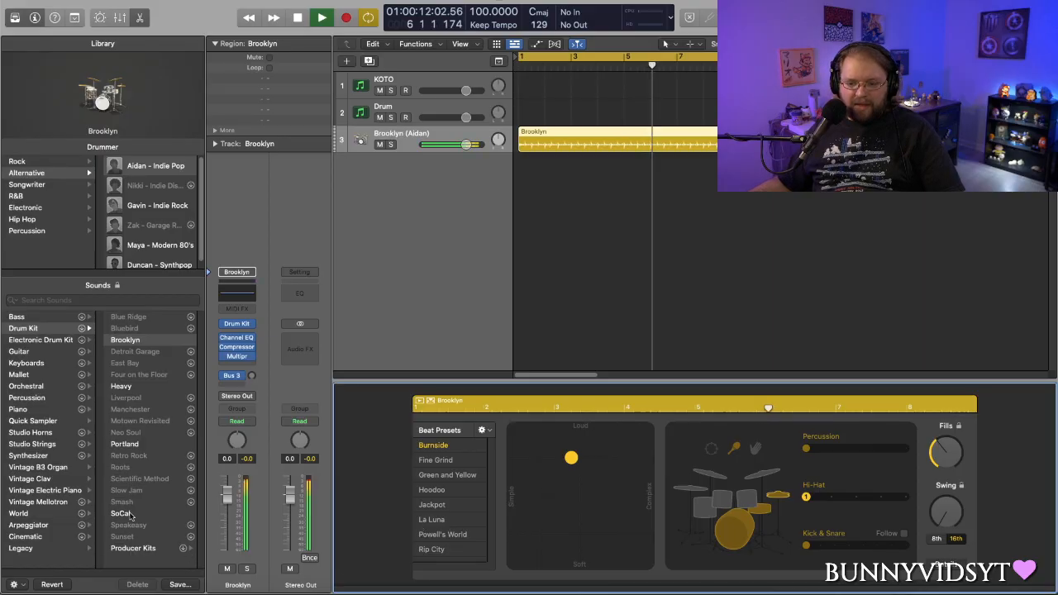
- Browse the Producer Kits among the drum kit sounds and return to the main drum kit list
left_click(140, 548)
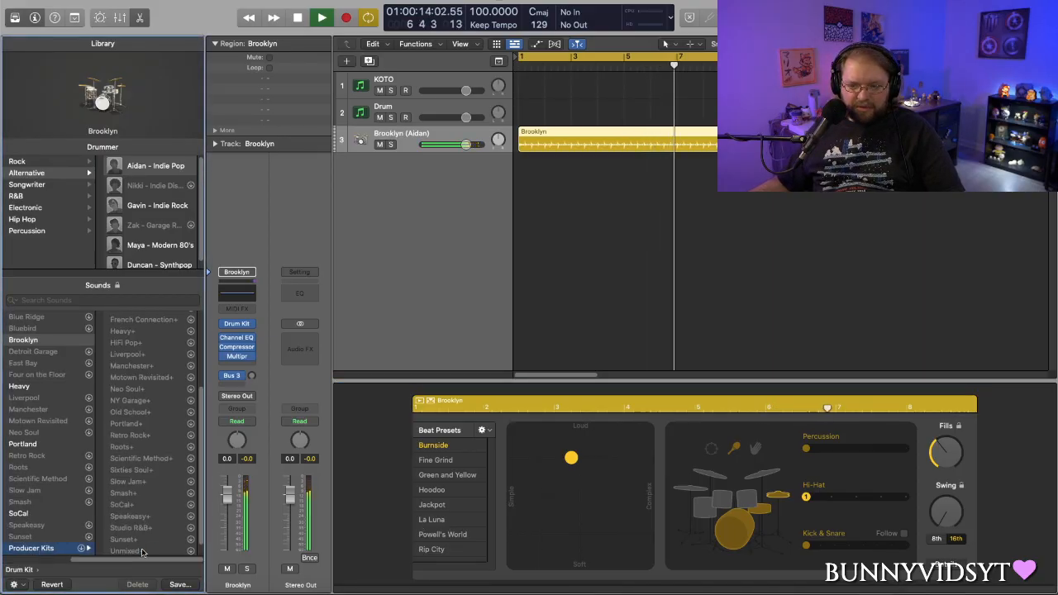
scroll(136, 462, "up", 5)
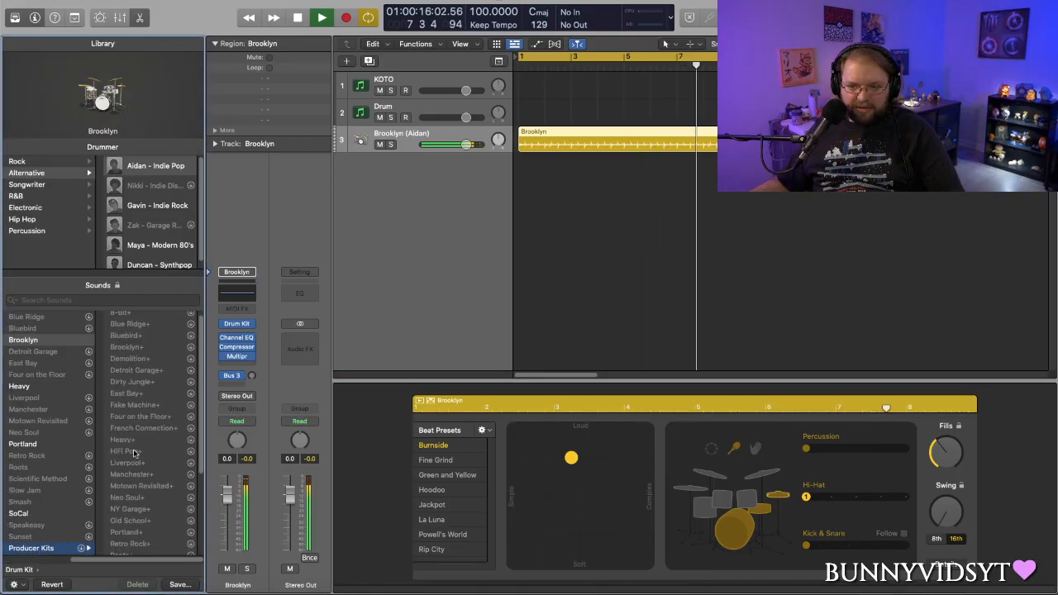
scroll(84, 545, "left", 5)
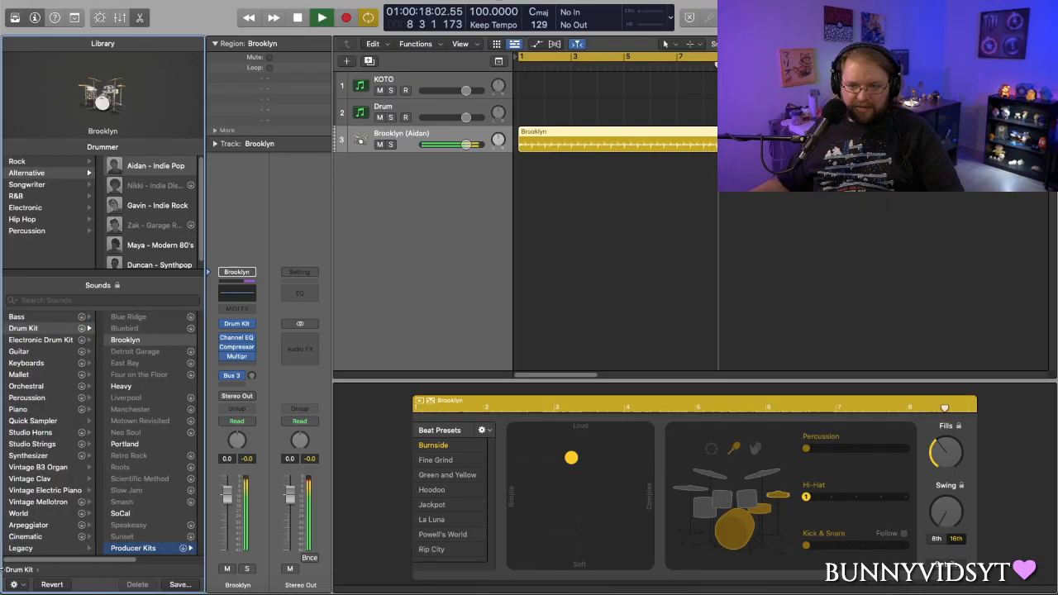
- Try the After Party and Beat Machine electronic kits on the Drummer track, and restore the Brooklyn drum kit
left_click(33, 340)
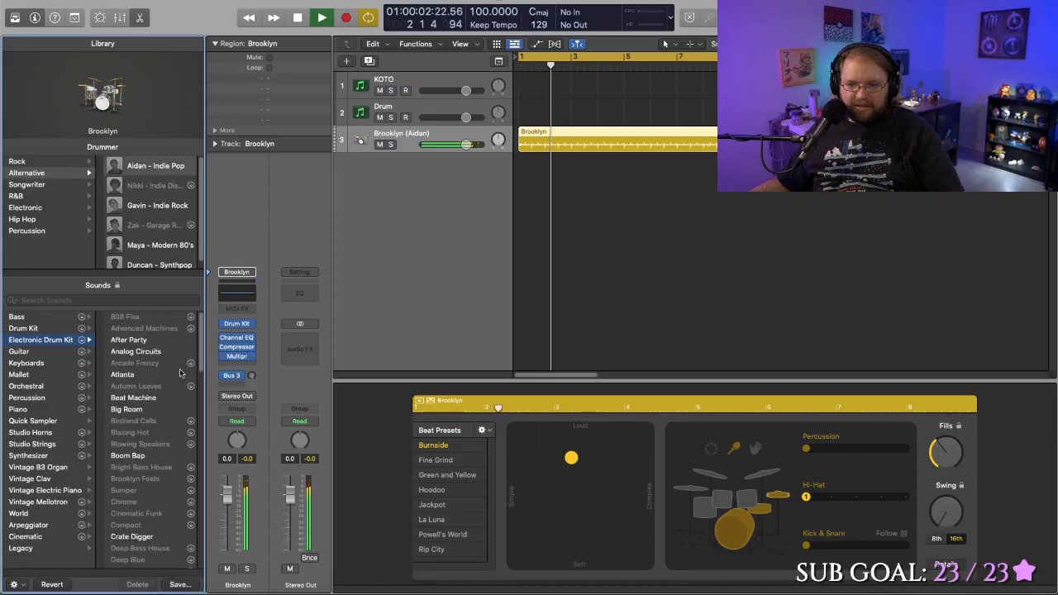
left_click(142, 343)
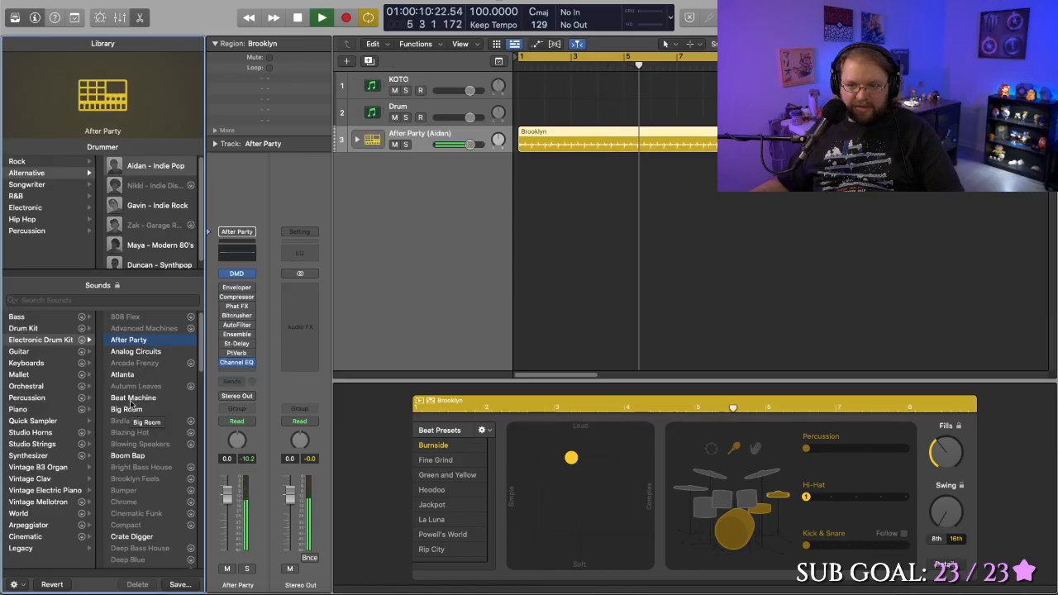
left_click(132, 398)
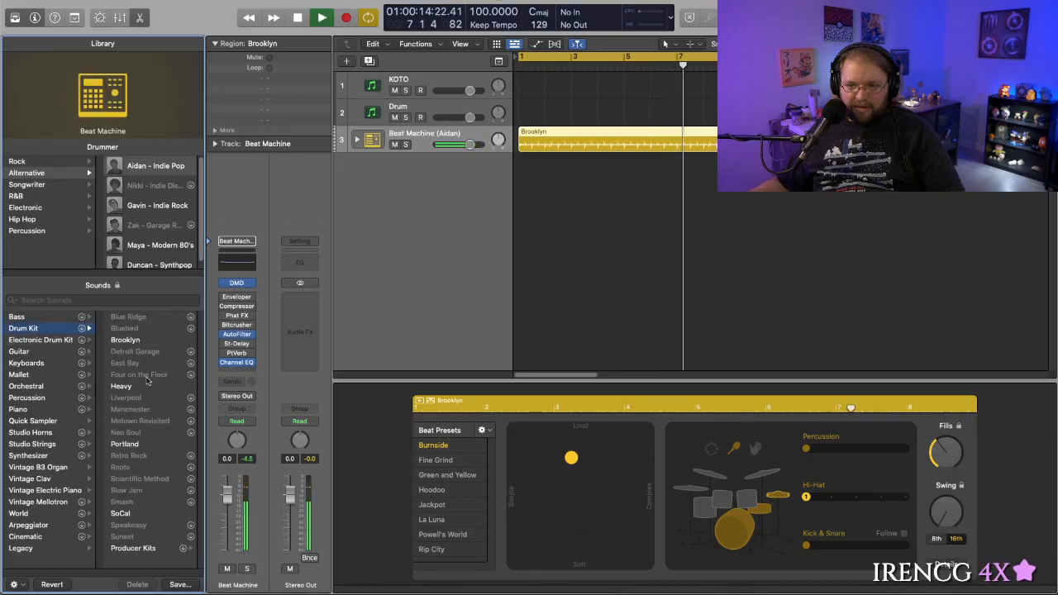
left_click(39, 328)
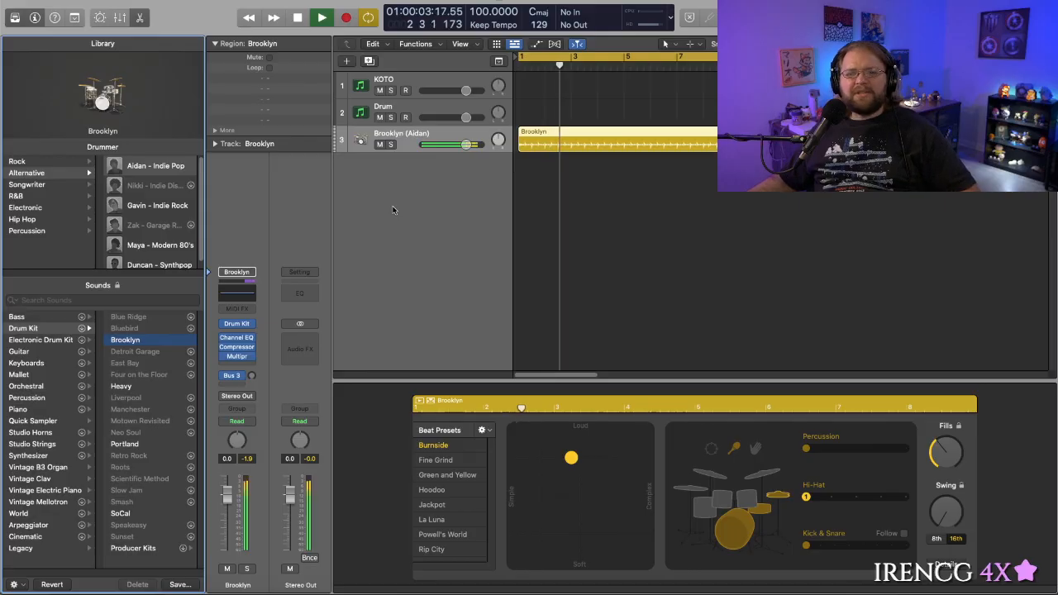
- Stop playback and open the cartridge browser of the Dexed synth on the KOTO track
key("space")
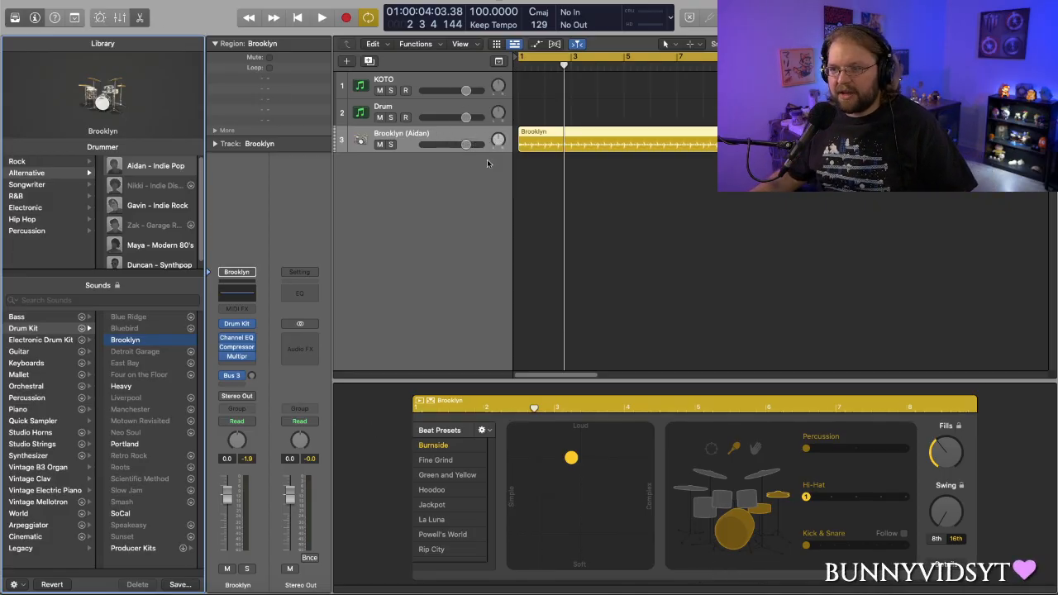
left_click(417, 88)
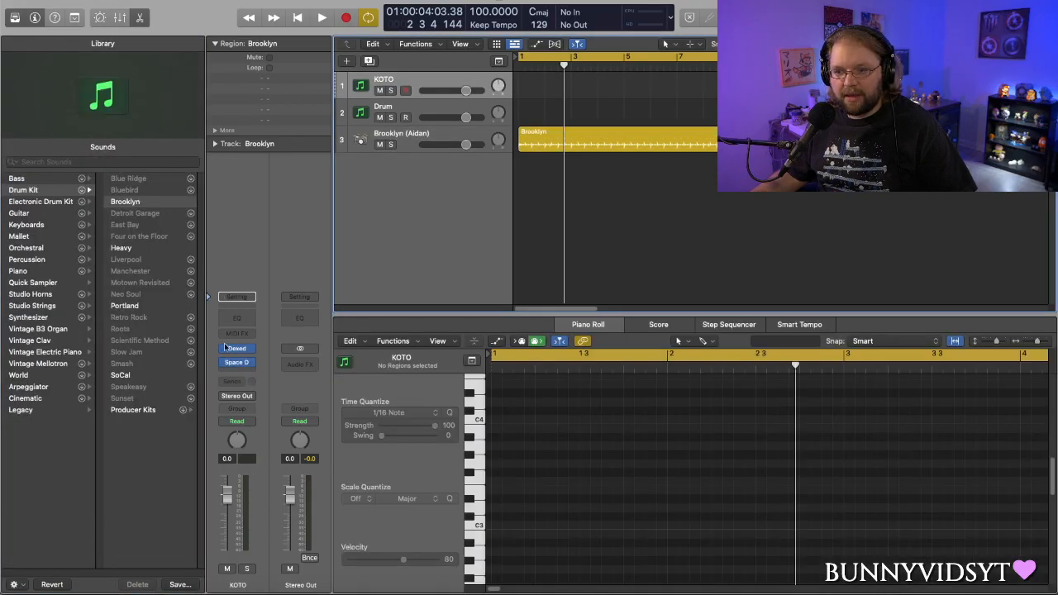
left_click(237, 349)
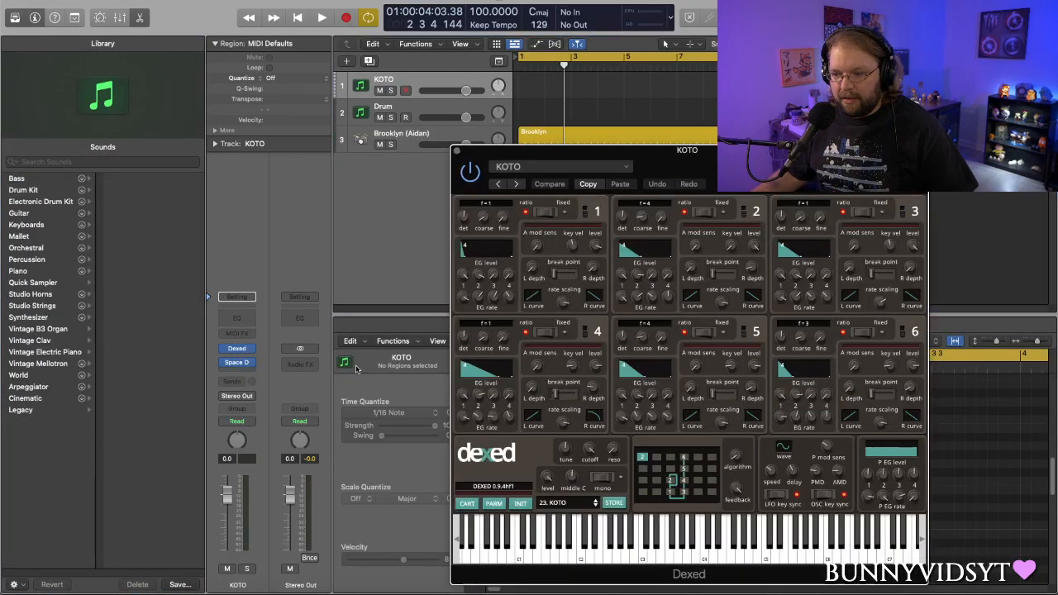
left_click_drag(756, 150, 751, 99)
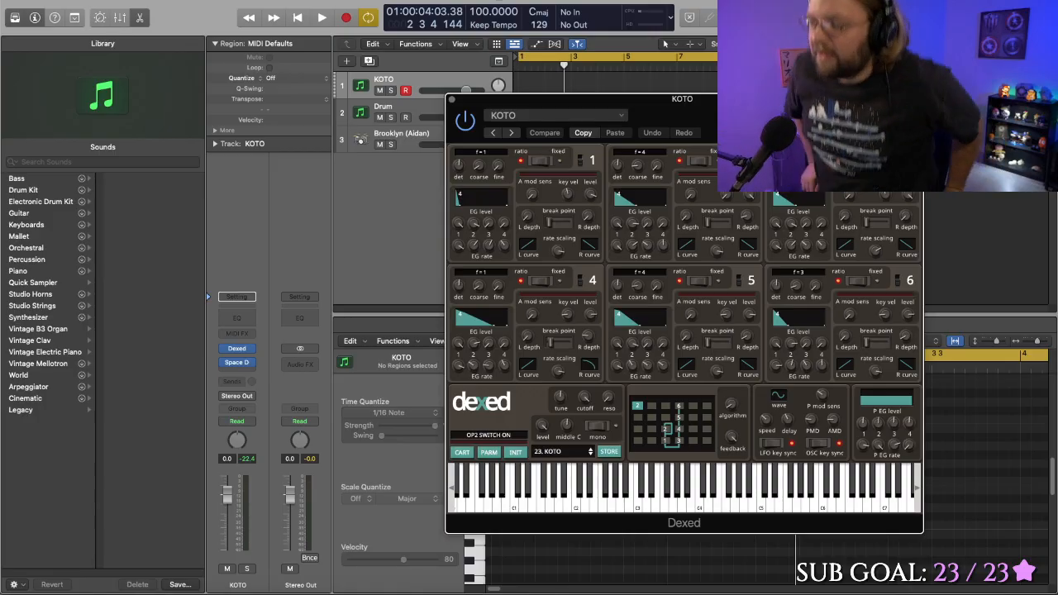
left_click(462, 452)
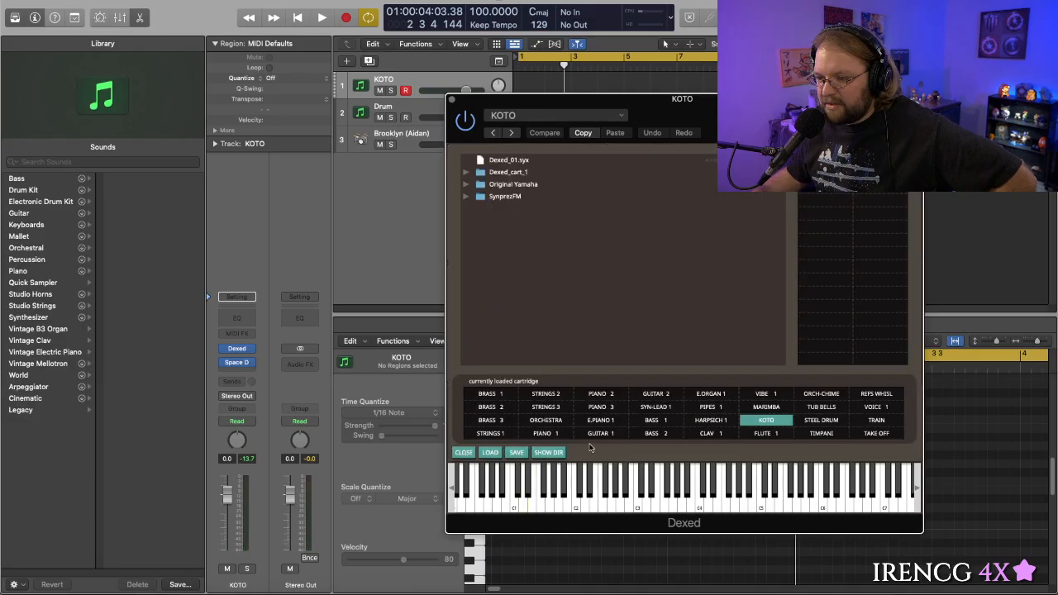
- Audition the STEEL DRUM, TUB BELLS, REFS WHISL and TRAIN sounds in Dexed, returning to TUB BELLS for a brief playback
left_click(827, 420)
left_click(821, 407)
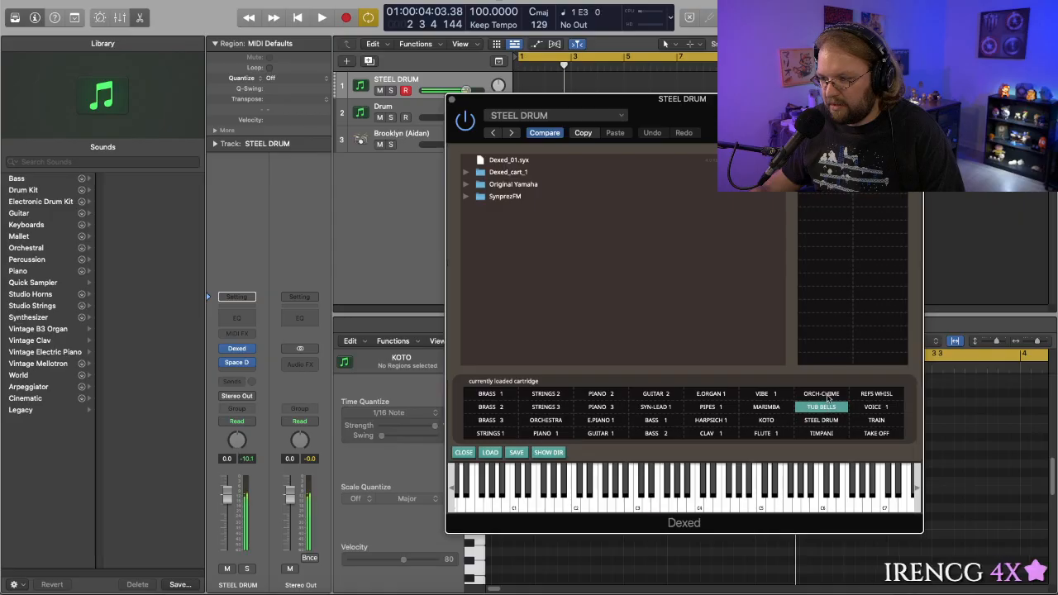
left_click(880, 395)
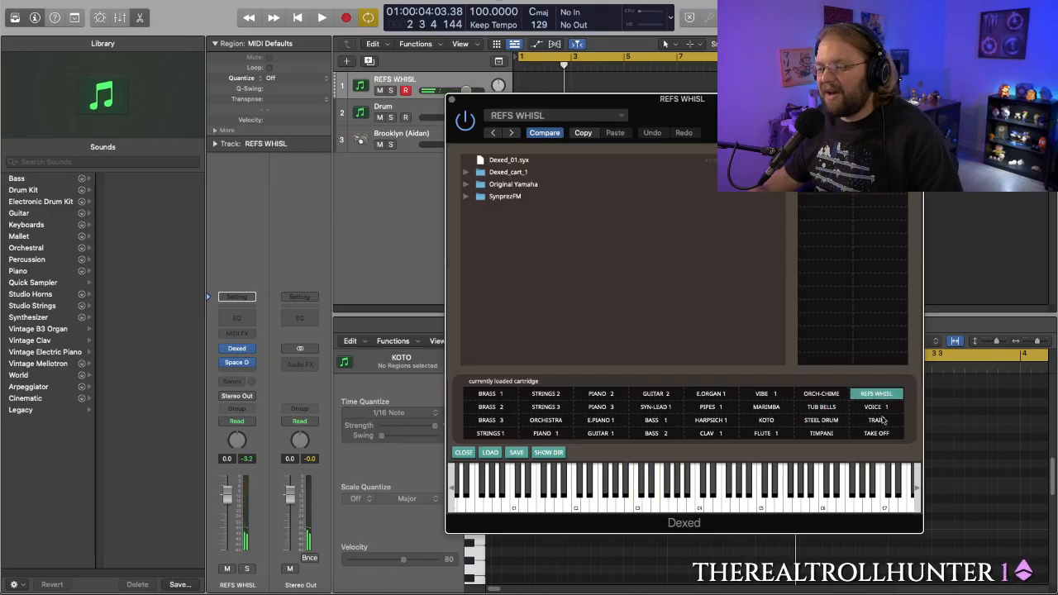
left_click(880, 420)
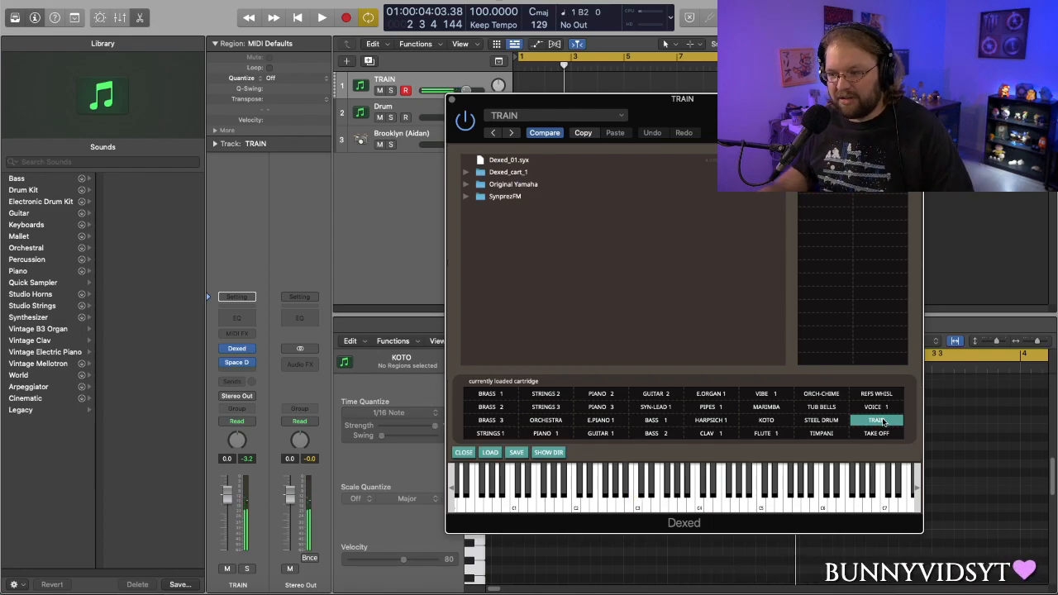
left_click(821, 408)
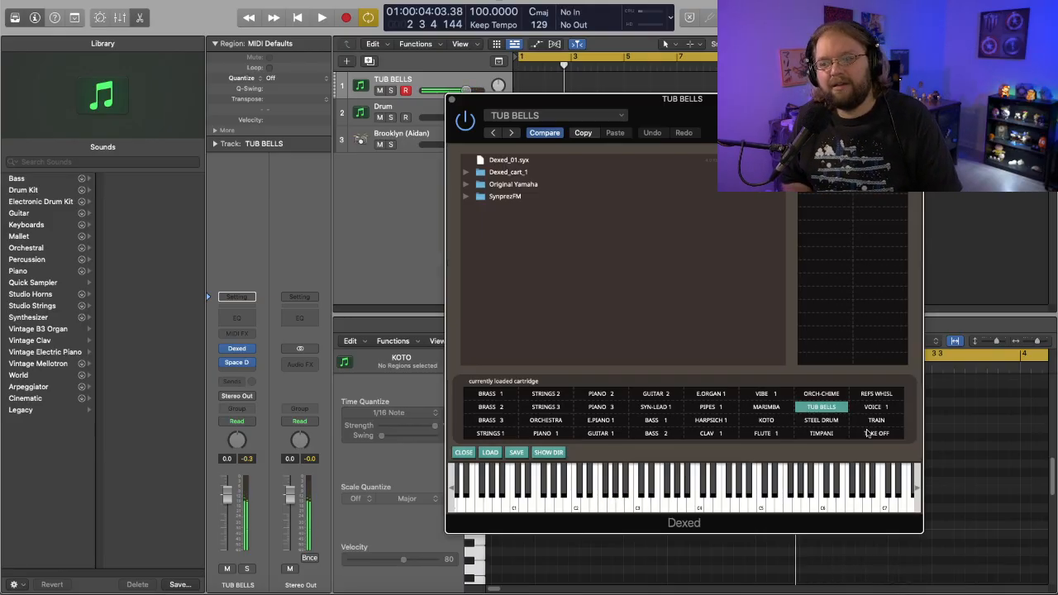
key("space")
key("space")
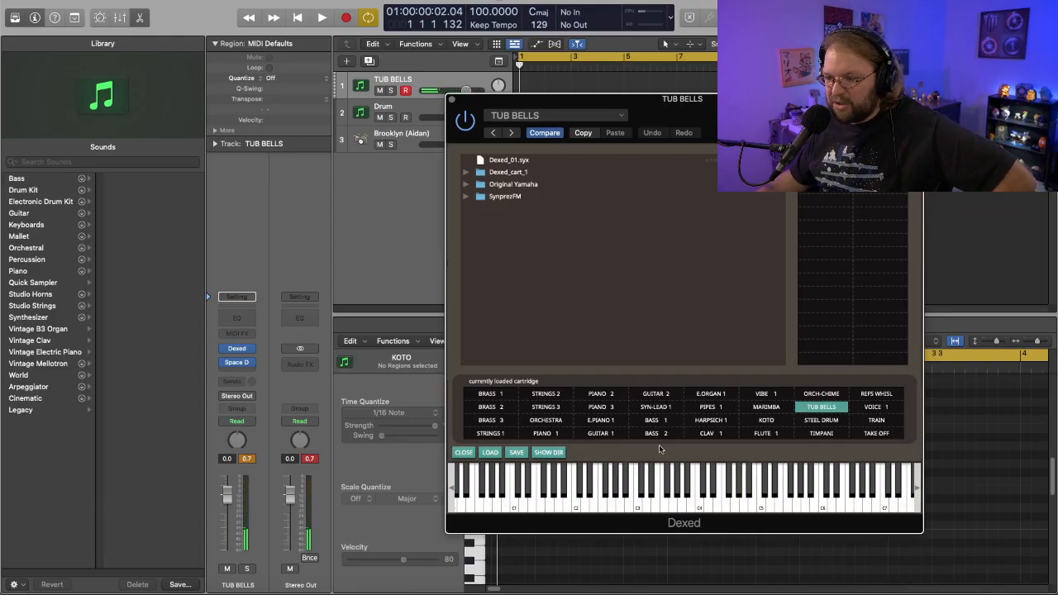
- Load the STRINGS 1 sound in Dexed and briefly play the project with the drum beat
left_click(491, 433)
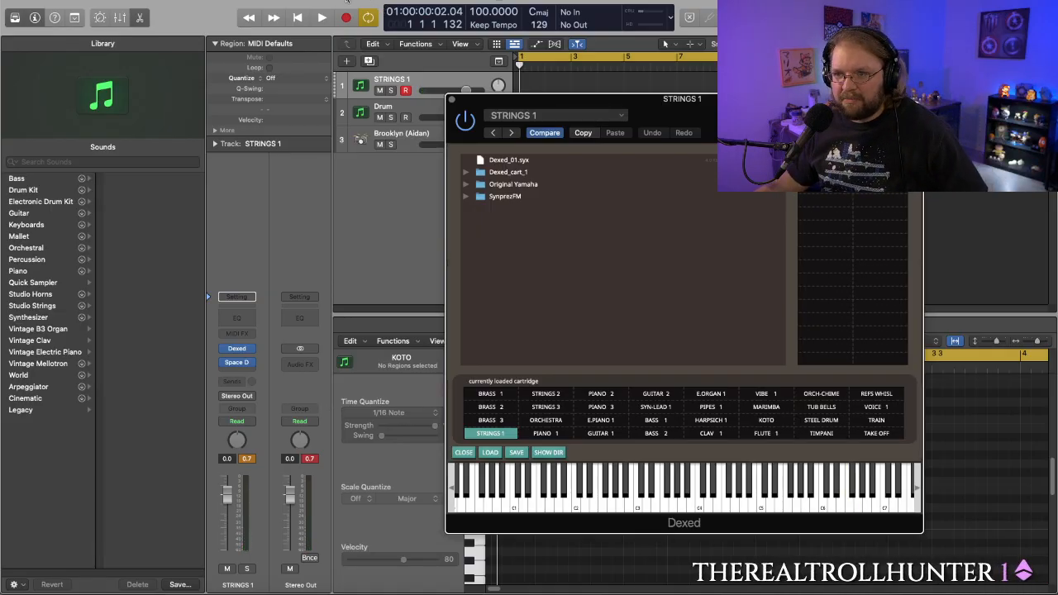
key("space")
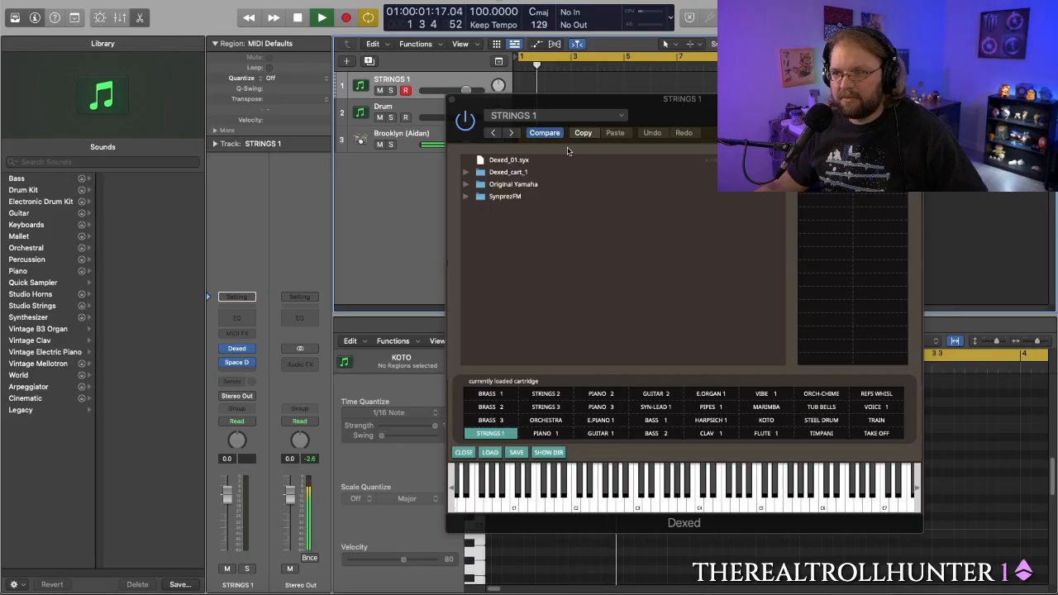
key("space")
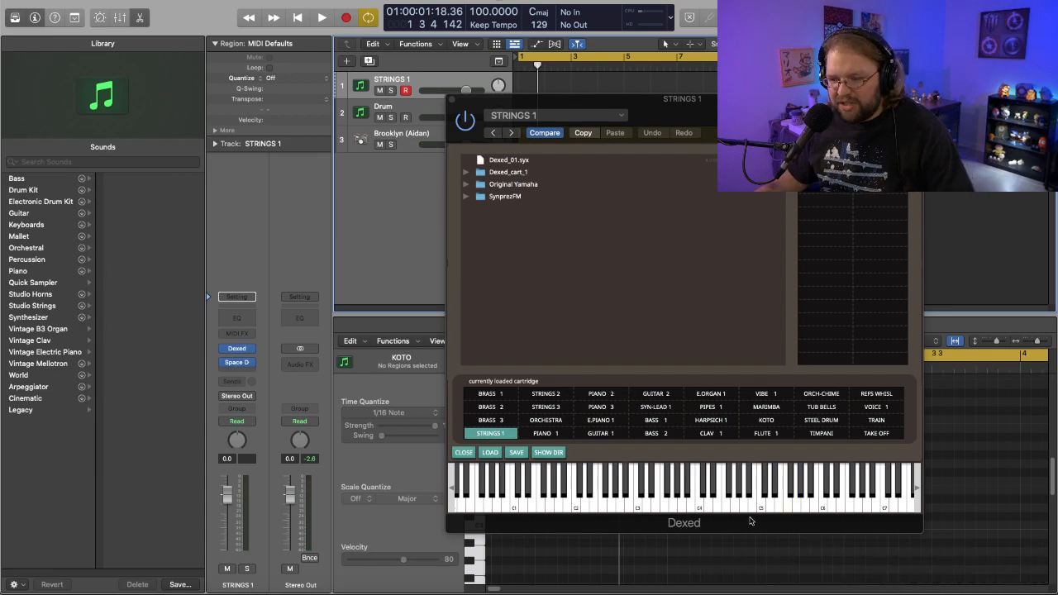
- Audition SYN-LEAD 1, GUITAR 1, GUITAR 2 and ORCHESTRA in Dexed, and select PIANO 1
left_click(658, 408)
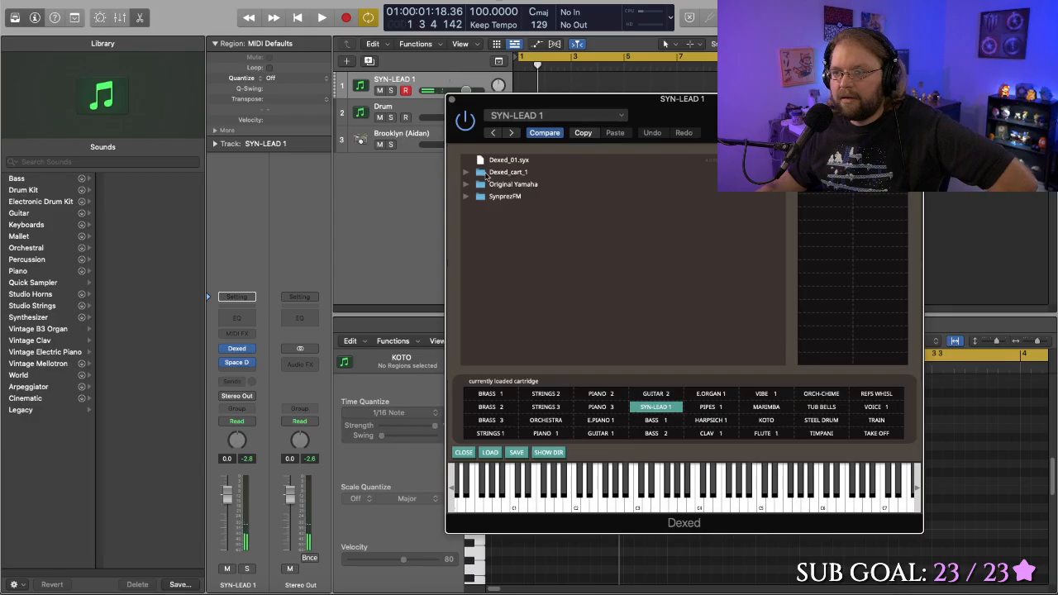
left_click(600, 434)
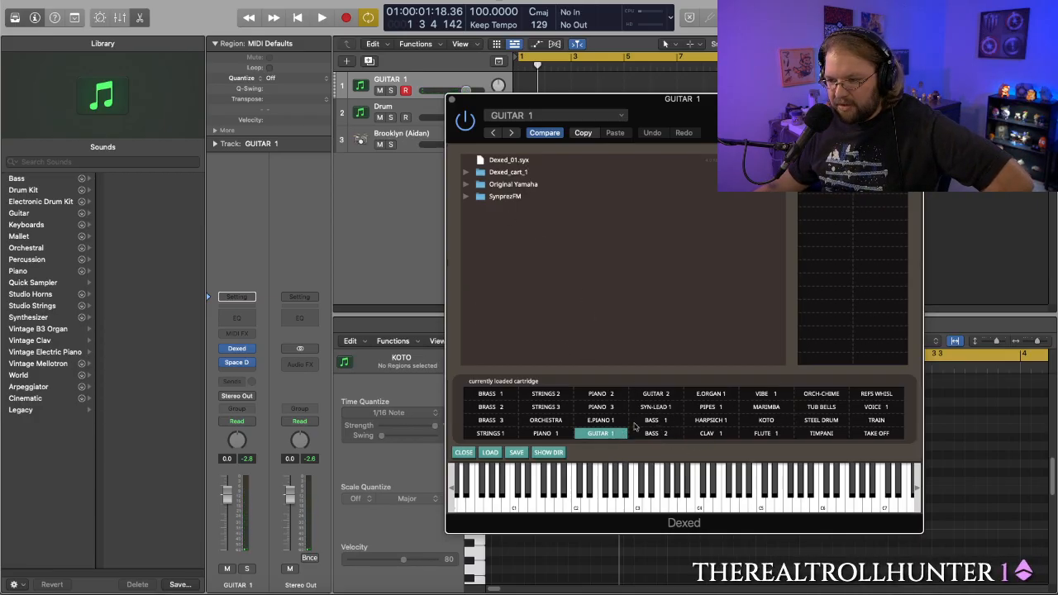
left_click(657, 395)
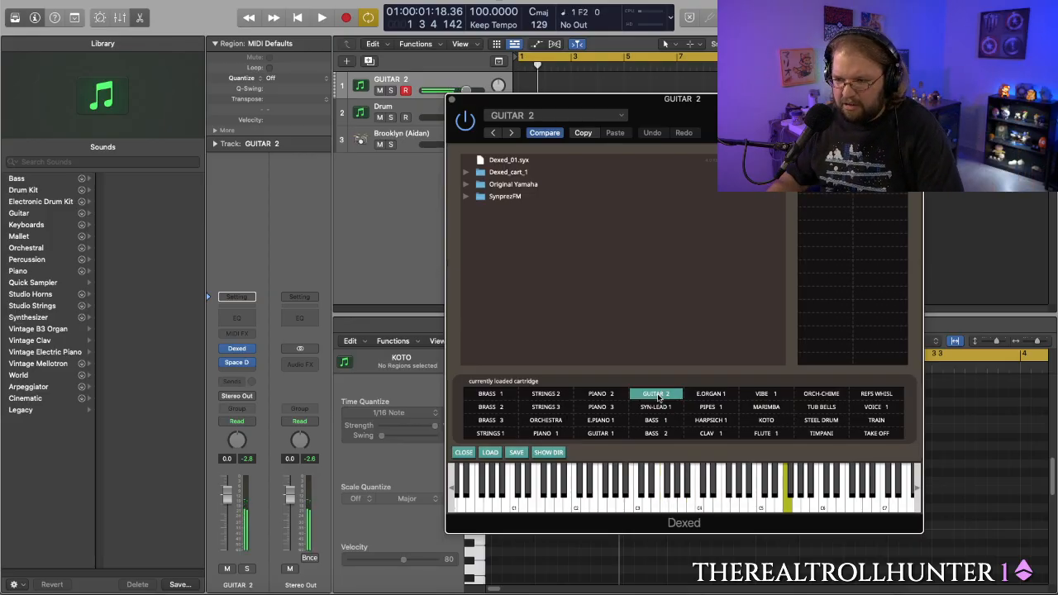
left_click(537, 422)
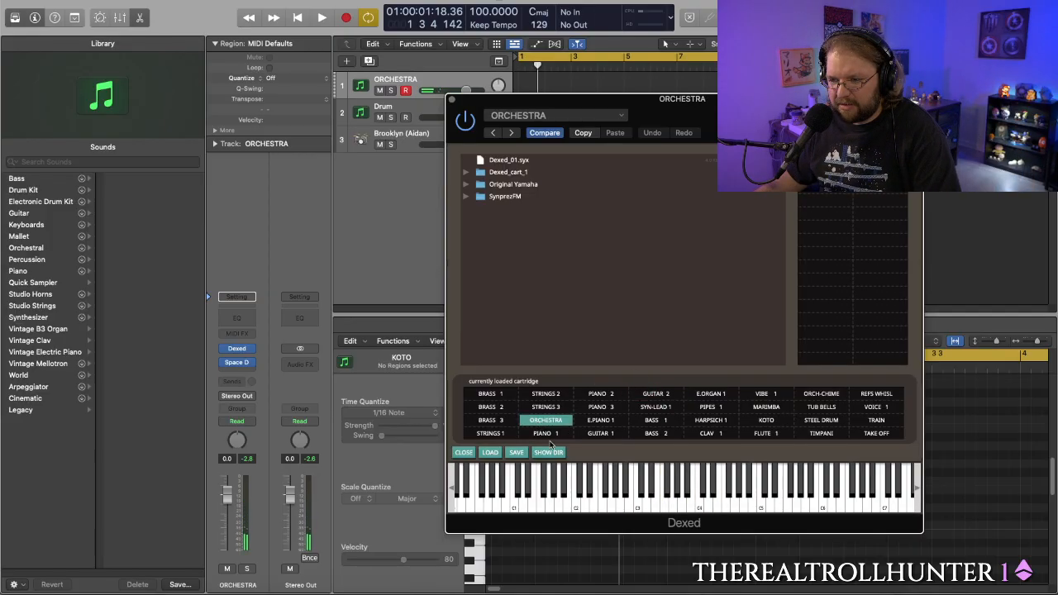
left_click(552, 434)
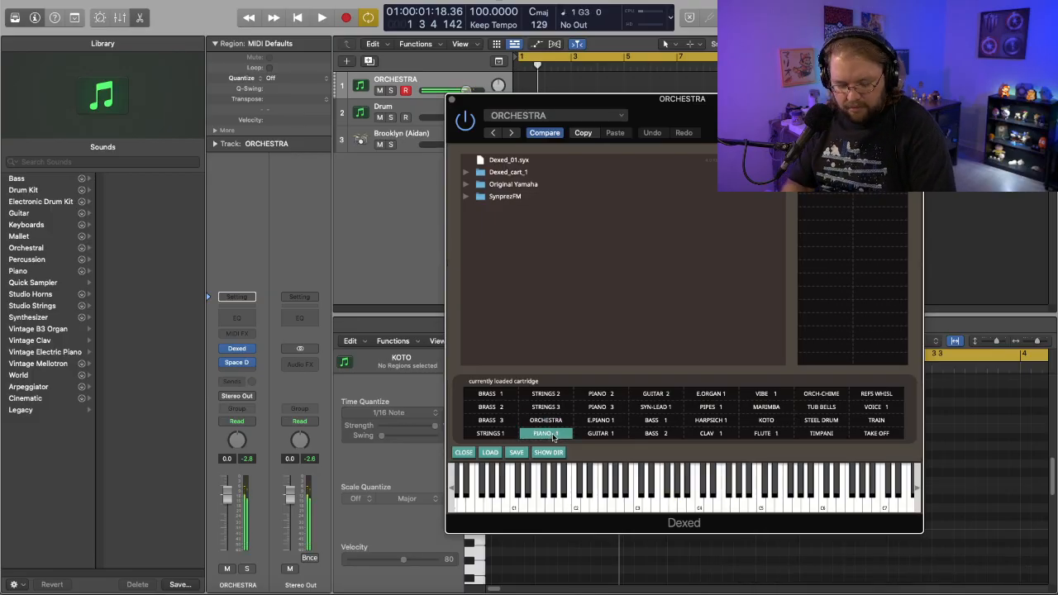
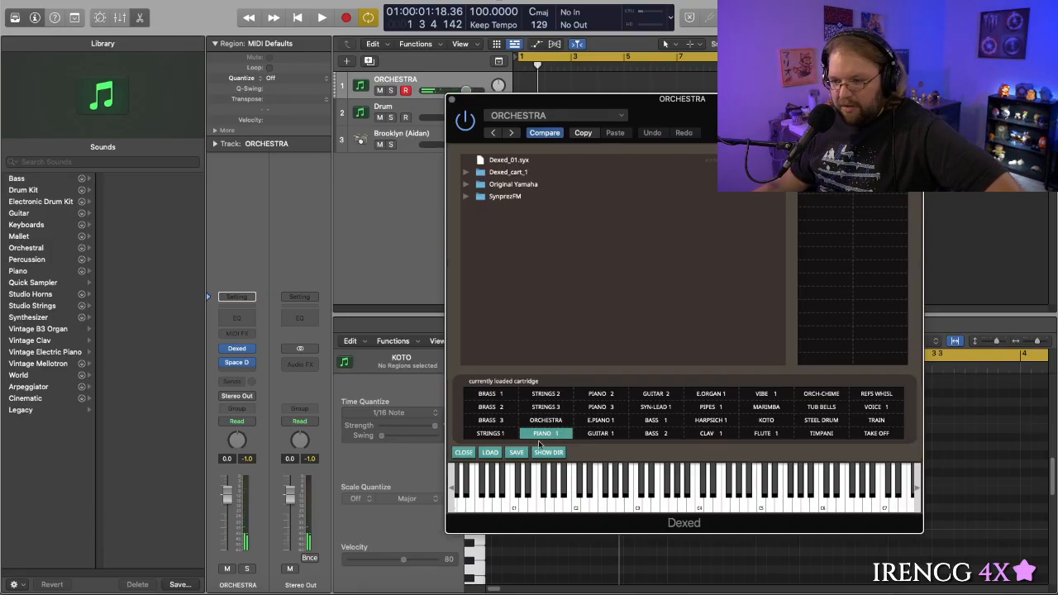
- Load the BRASS 3 sound in Dexed, and move the playhead to bar 11 with the plug-in window clear of the timeline
left_click(493, 420)
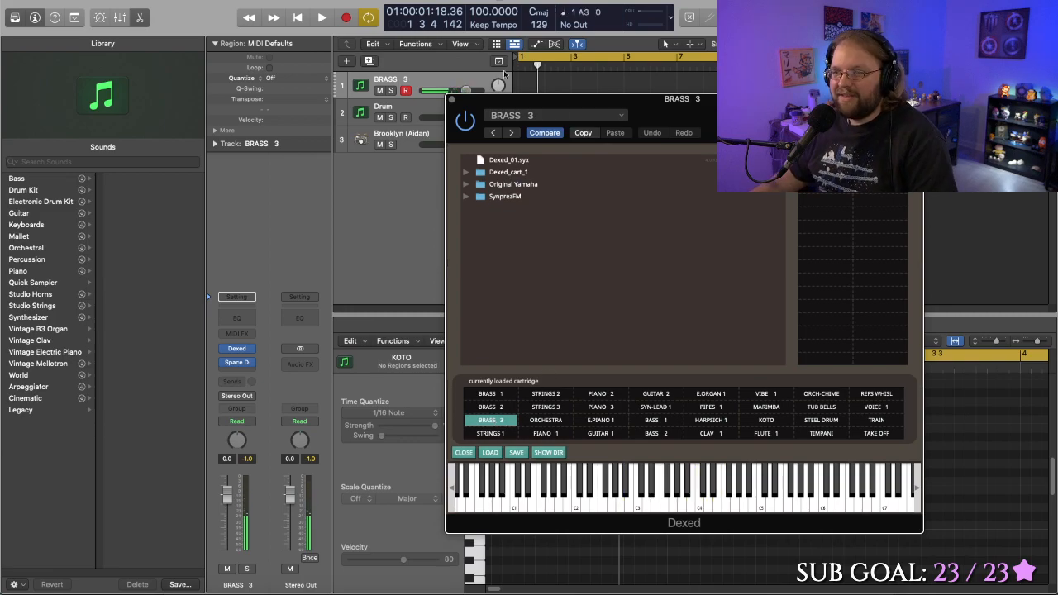
left_click_drag(573, 106, 474, 118)
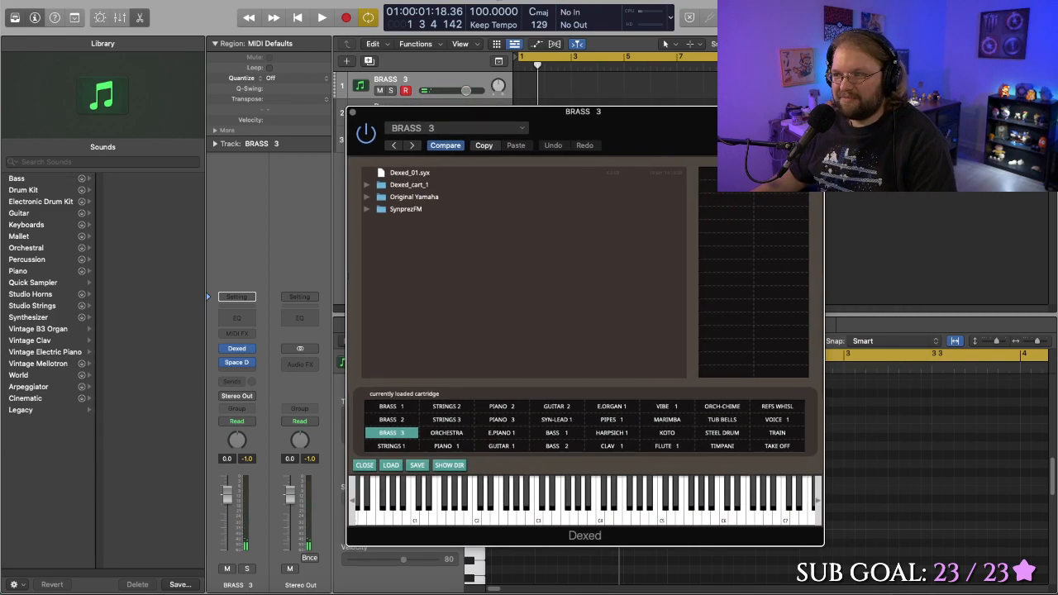
left_click_drag(815, 66, 782, 65)
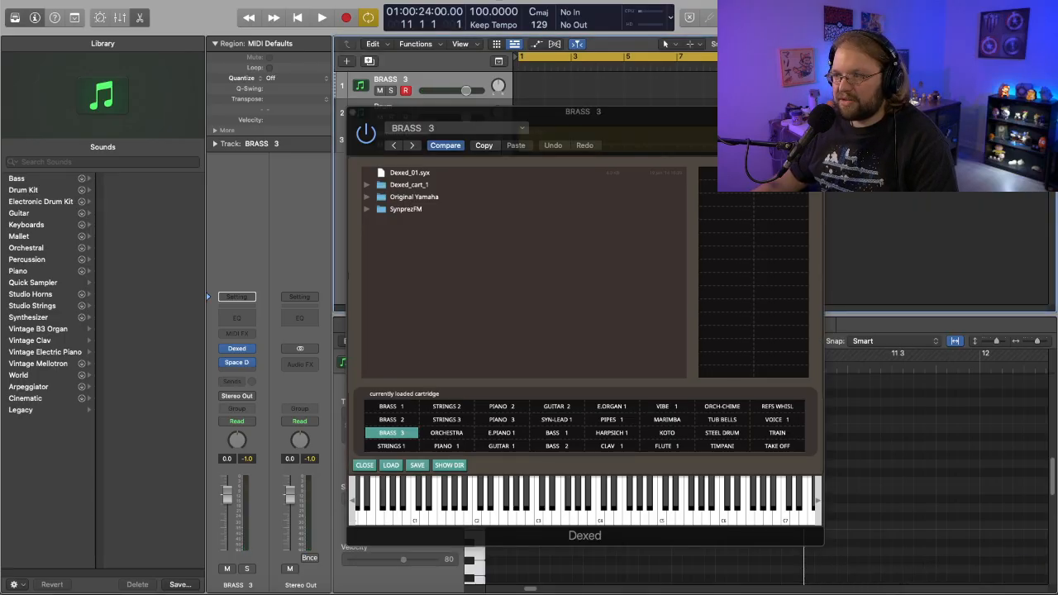
left_click_drag(663, 131, 417, 222)
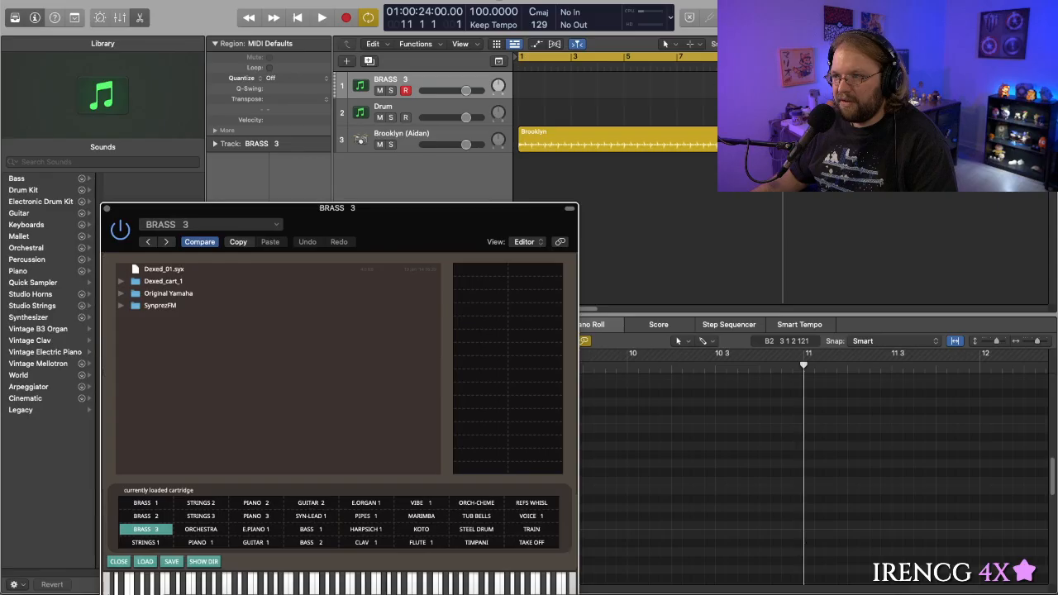
- Start the cycle range at bar 11 and record a chord part about eight bars long on the BRASS 3 track
scroll(780, 165, "right", 5)
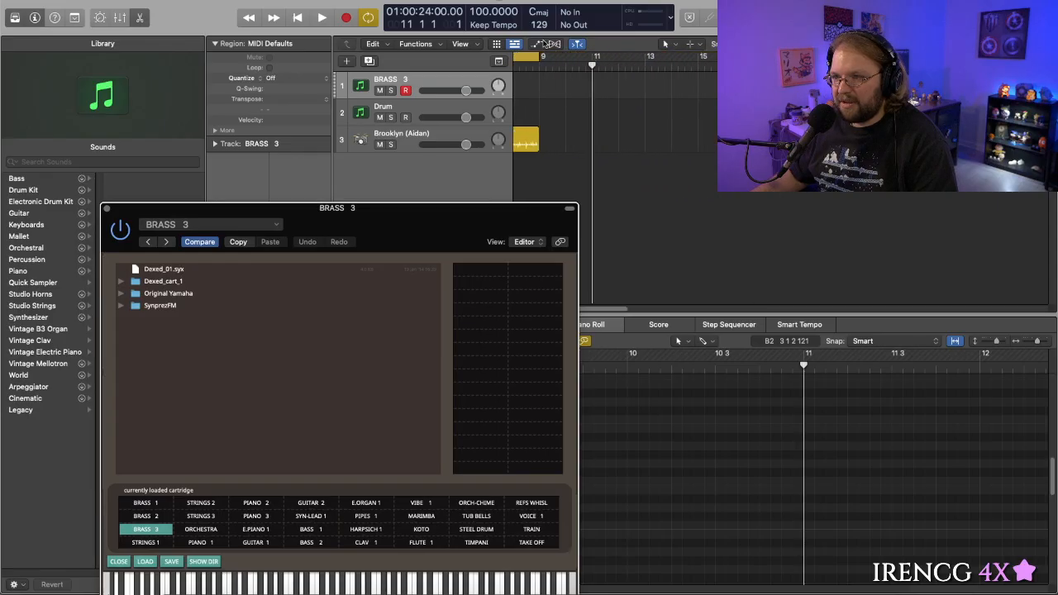
left_click_drag(591, 55, 1014, 56)
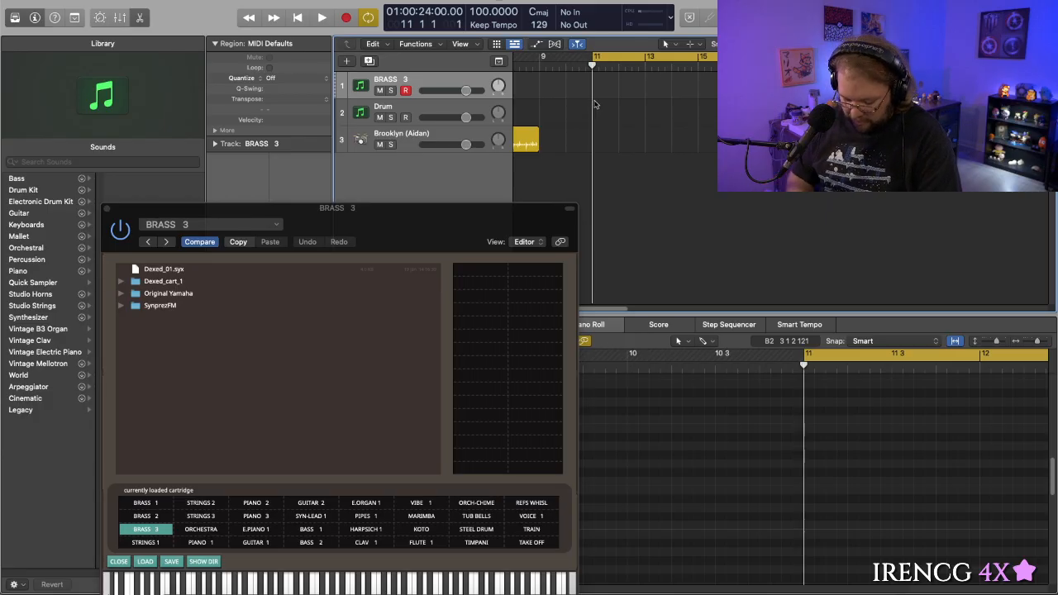
key("space")
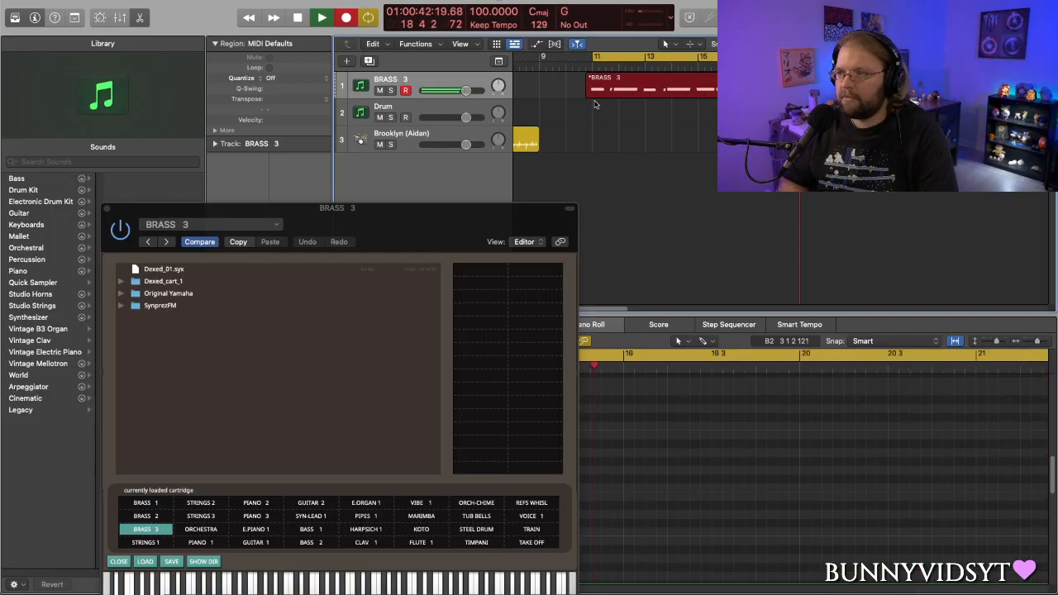
key("space")
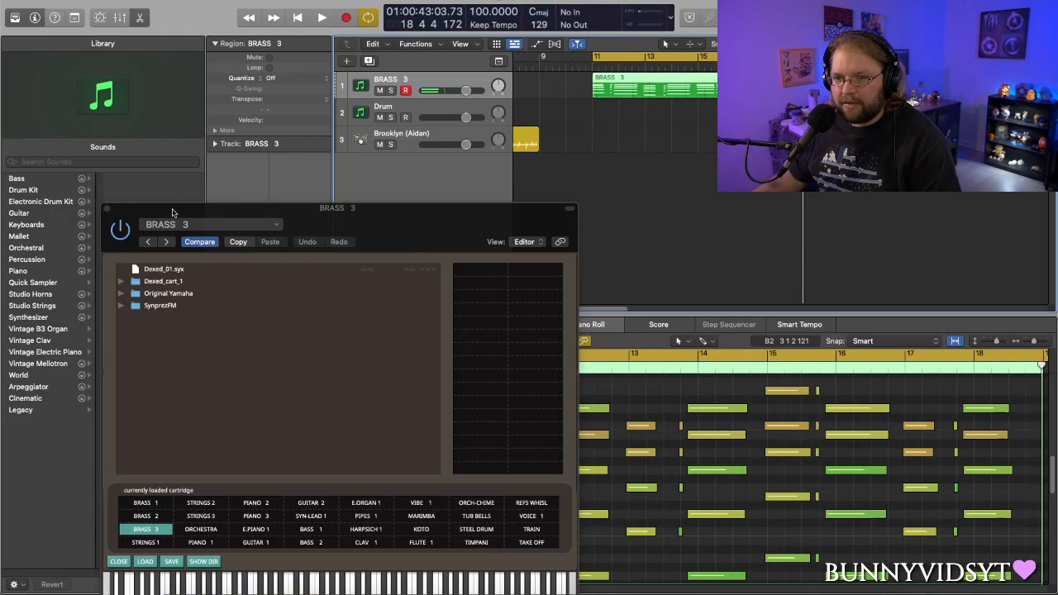
- Duplicate the BRASS 3 track, and clear the Library and the Dexed window from view
left_click_drag(133, 210, 184, 214)
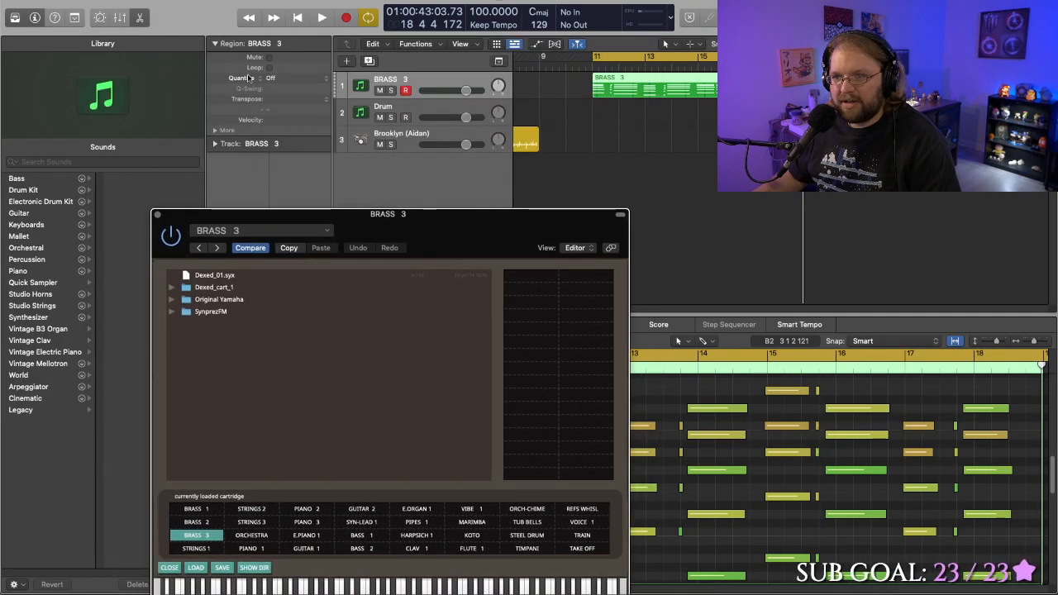
key("super+d")
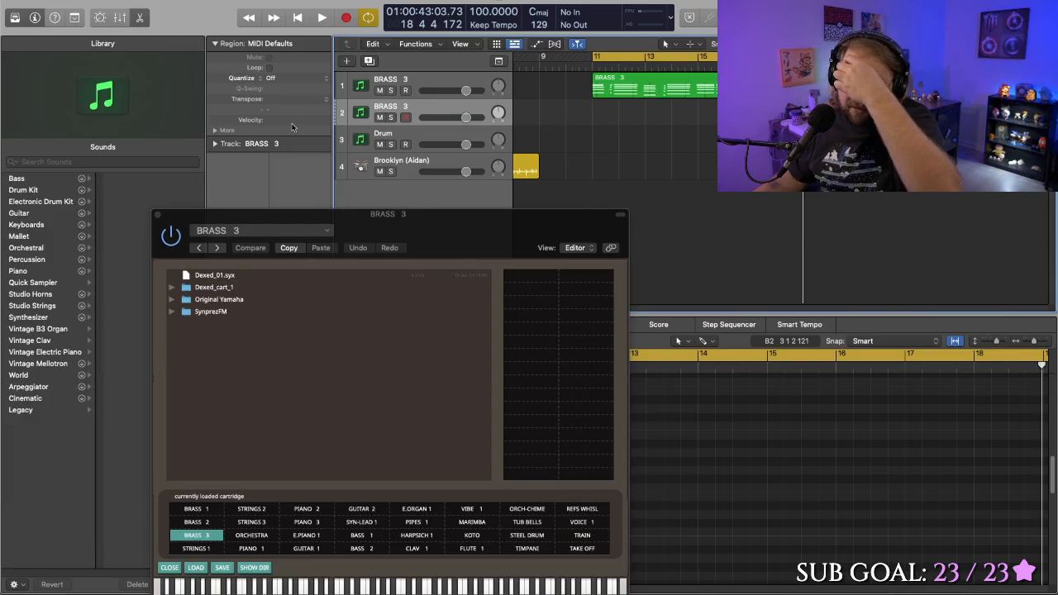
left_click(15, 19)
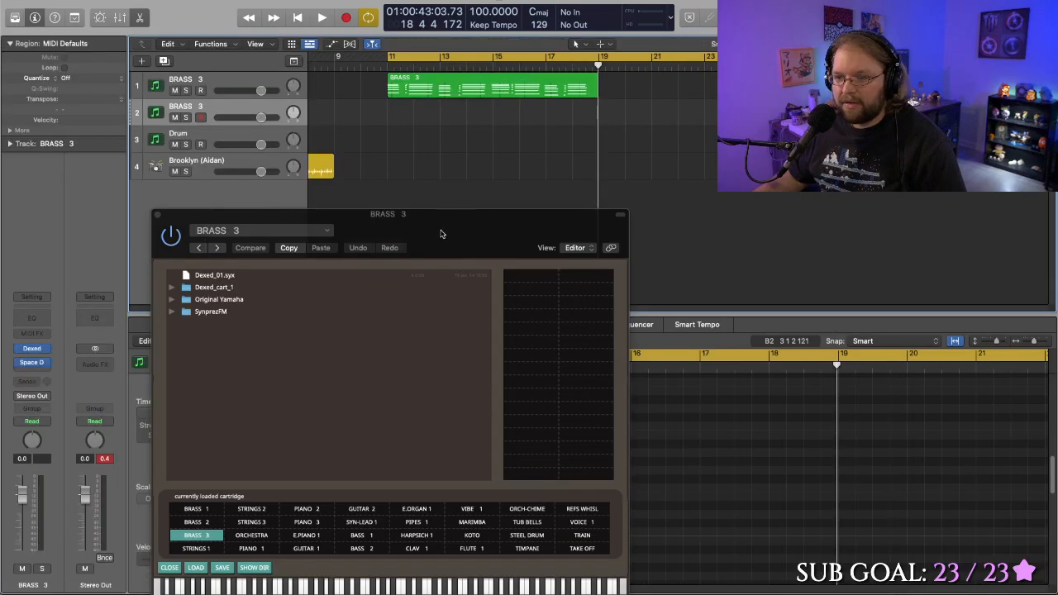
left_click_drag(424, 224, 445, 206)
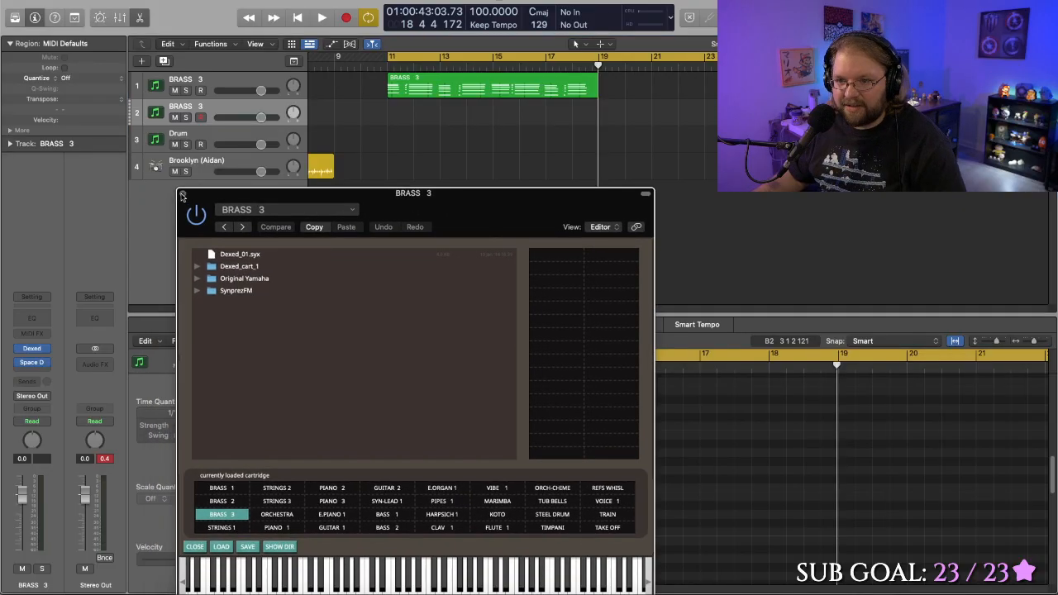
left_click(183, 197)
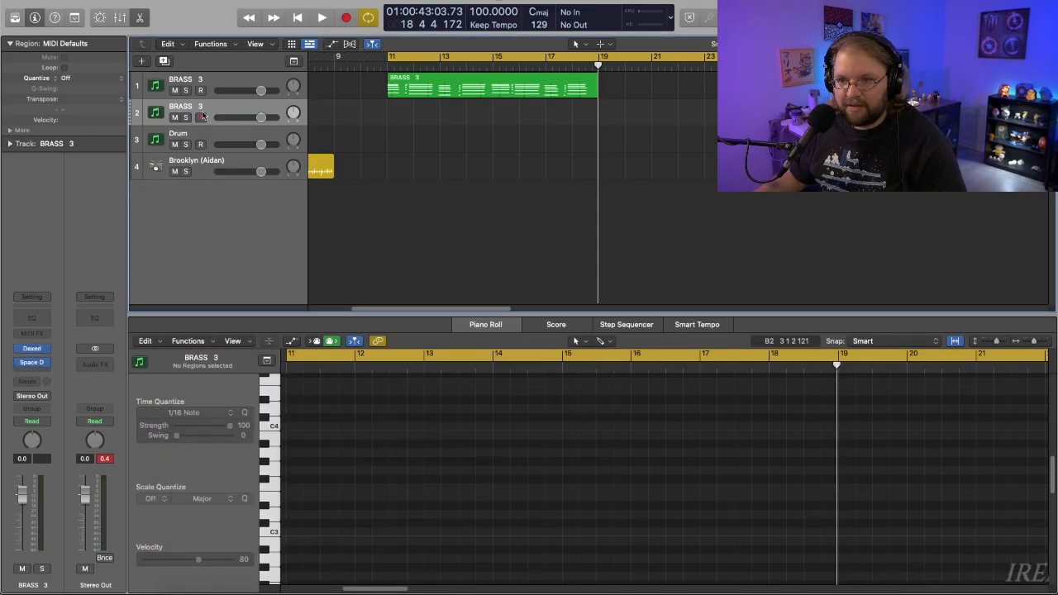
- Open Dexed's cartridge browser on the duplicated track and load the PIANO 1 sound
left_click(37, 350)
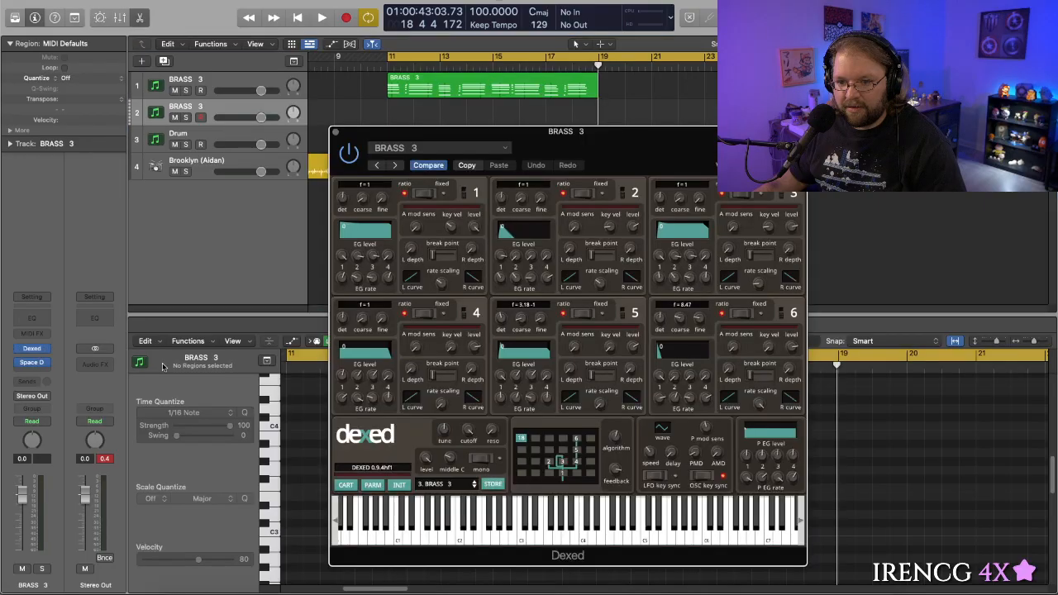
left_click(346, 484)
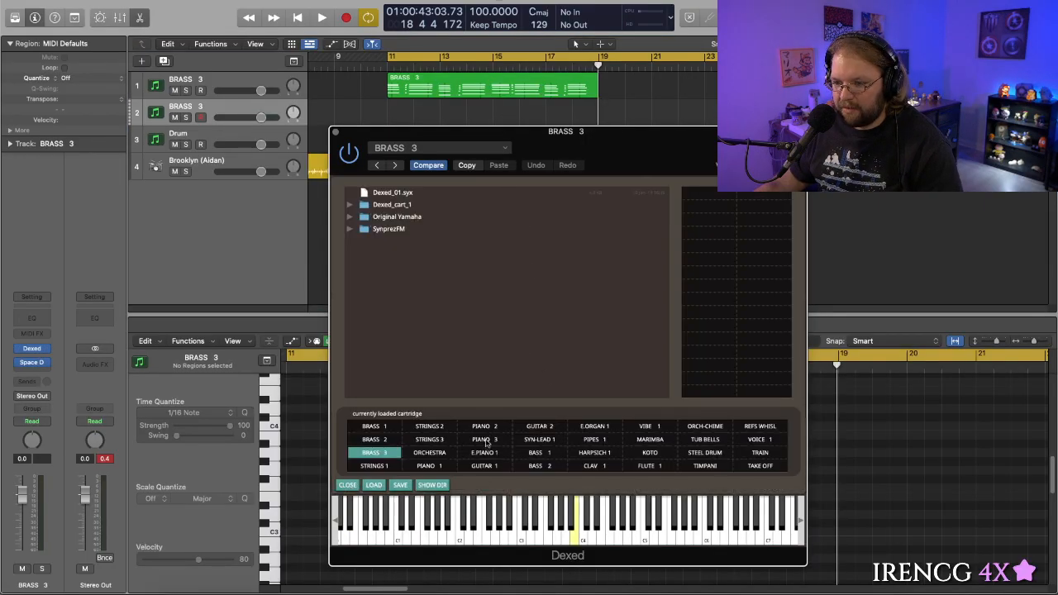
left_click(439, 467)
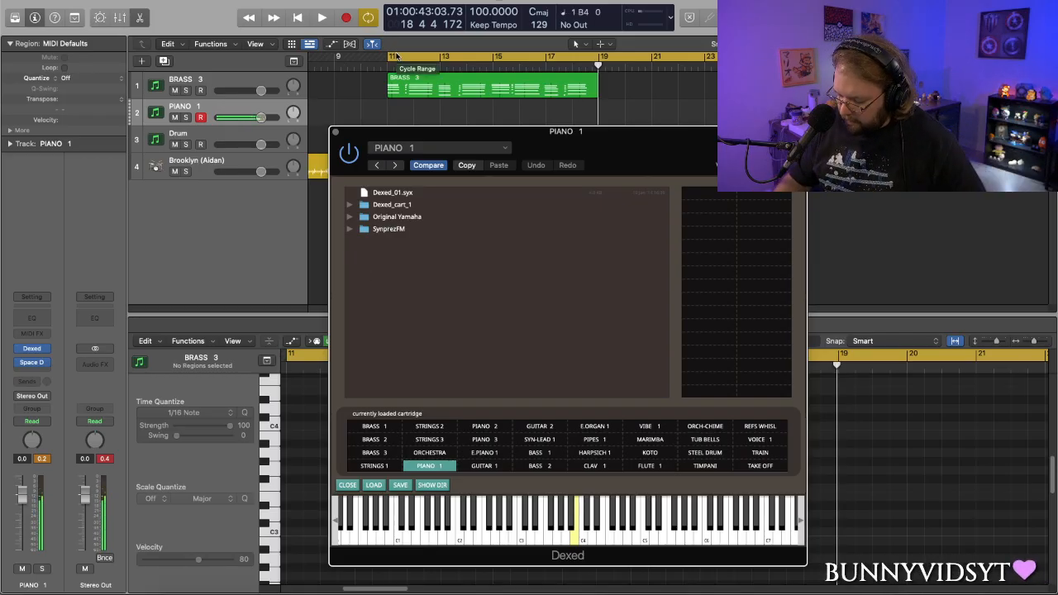
- Play the cycled BRASS 3 region to try the PIANO 1 sound over it, and replay its opening bars
double_click(397, 56)
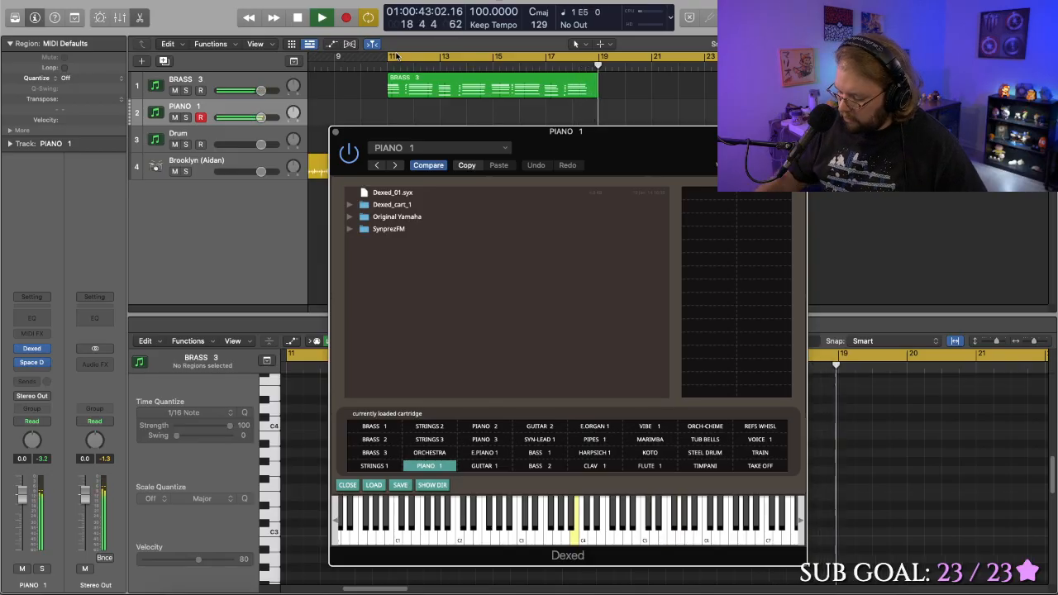
key("space")
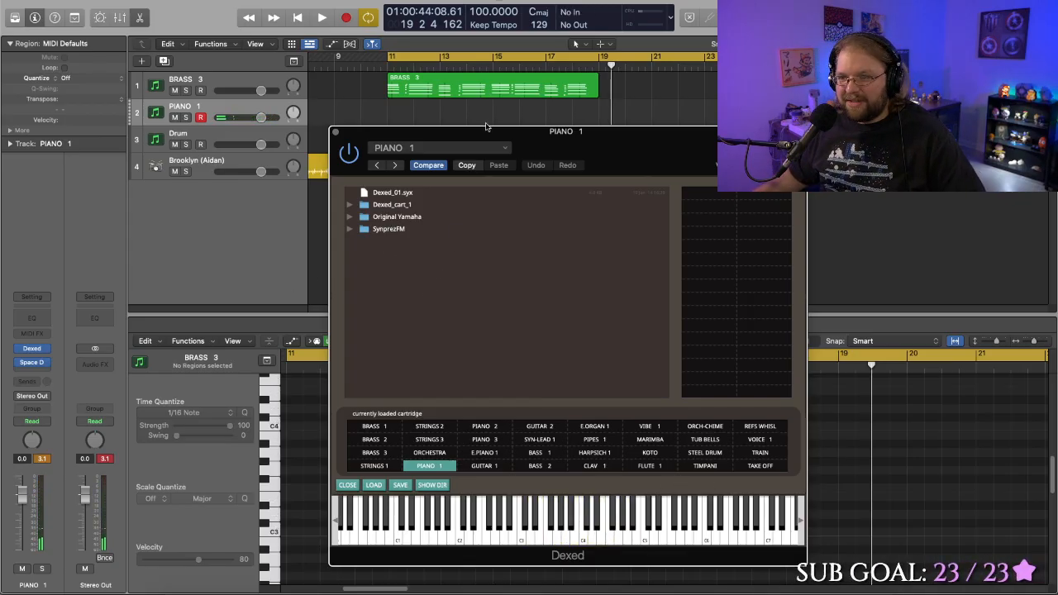
left_click_drag(485, 134, 482, 137)
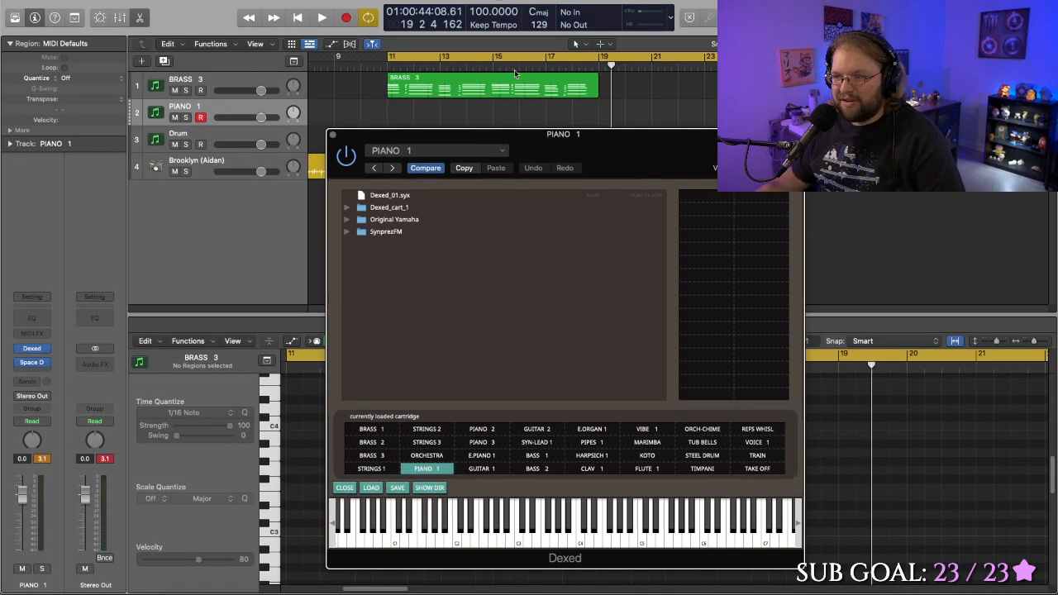
left_click_drag(420, 139, 399, 175)
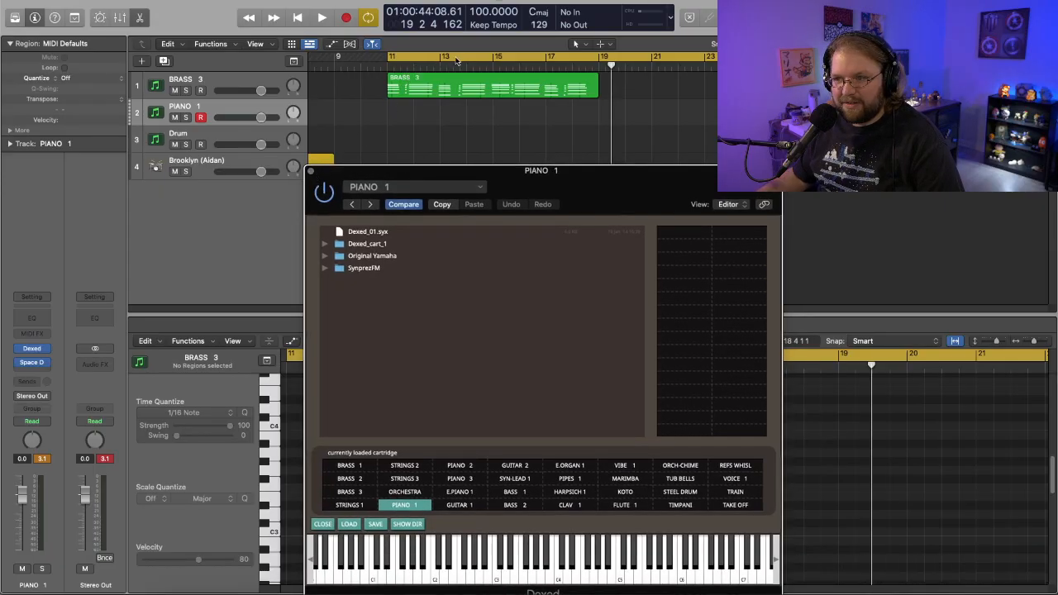
key("space")
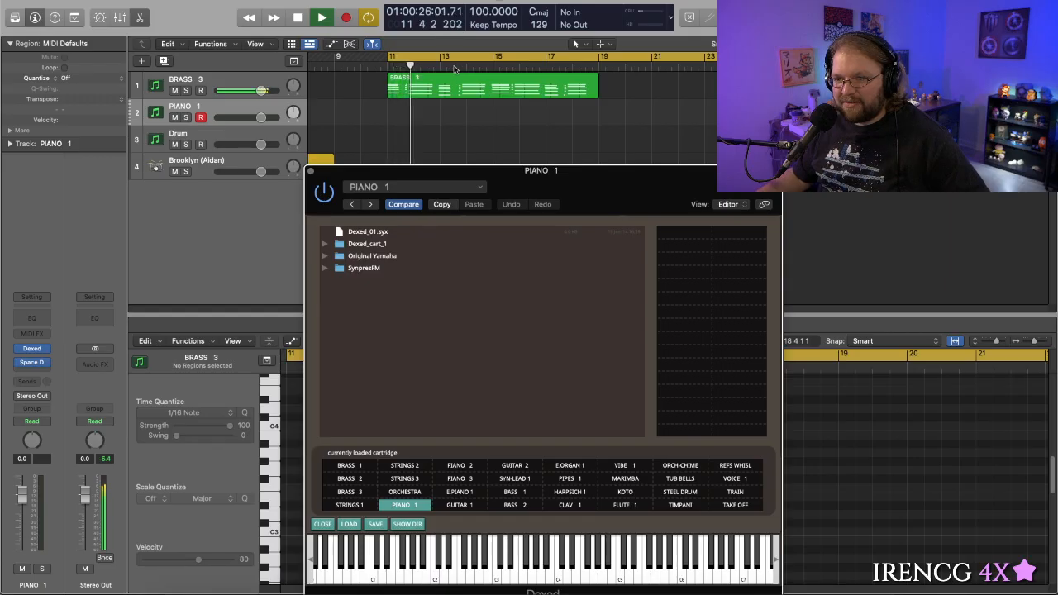
key("space")
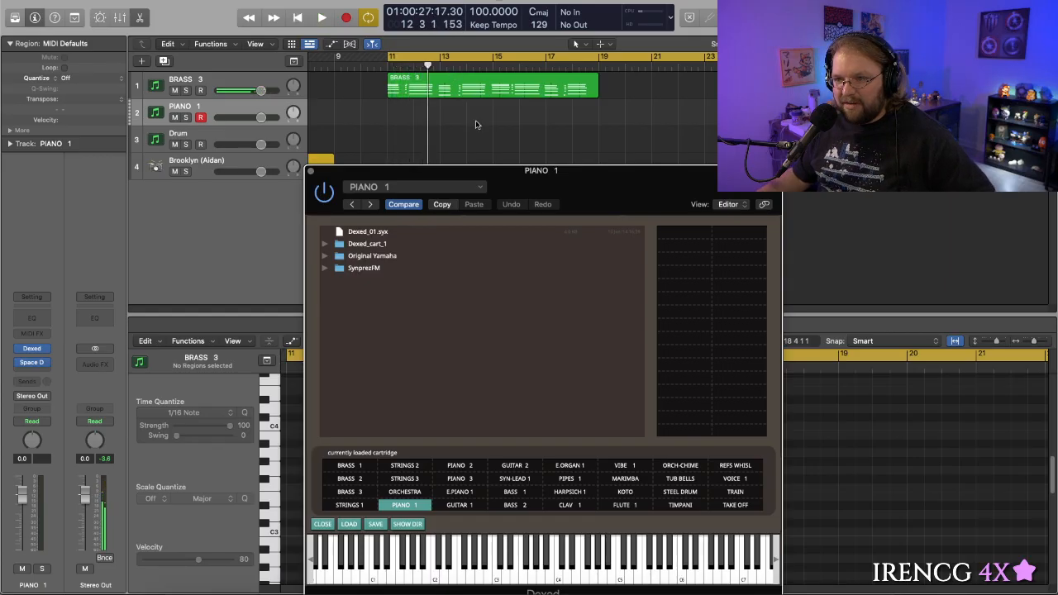
- Delete the recorded region from the BRASS 3 track, close the Dexed window and turn off cycle mode
left_click(485, 88)
left_click(484, 88)
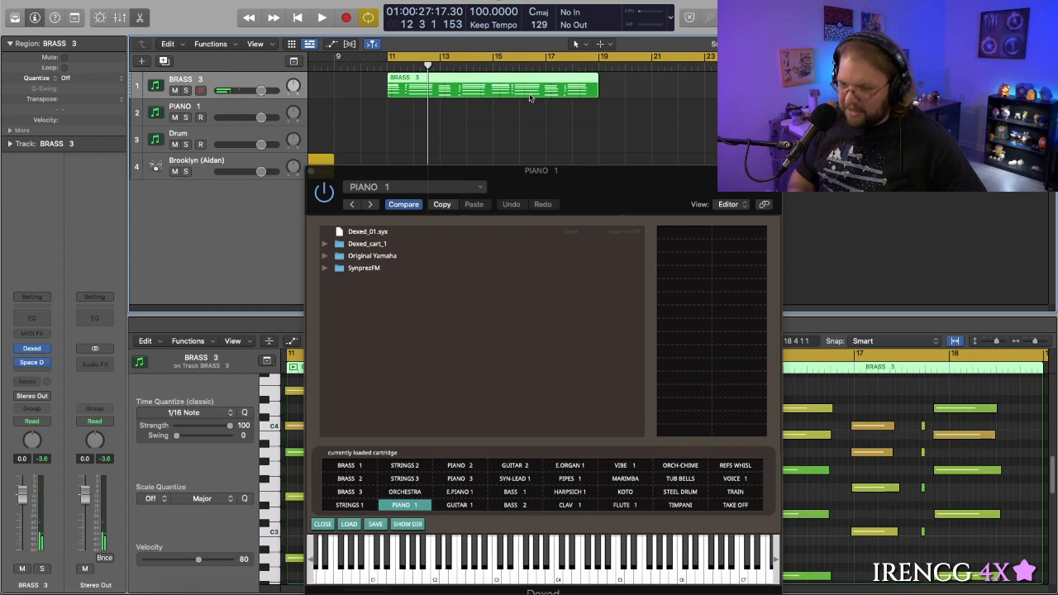
key("Delete")
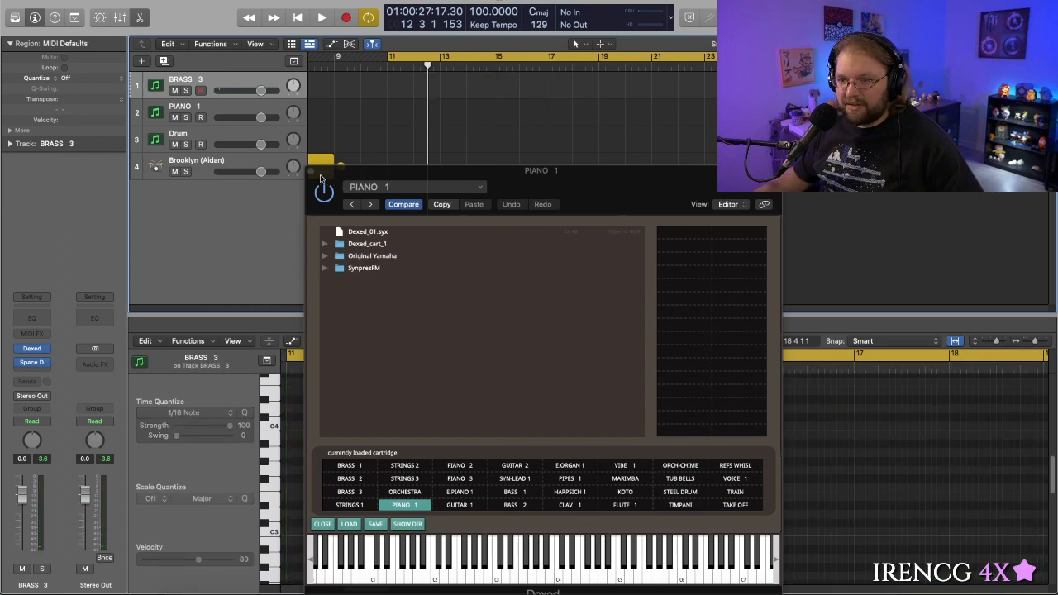
left_click(312, 172)
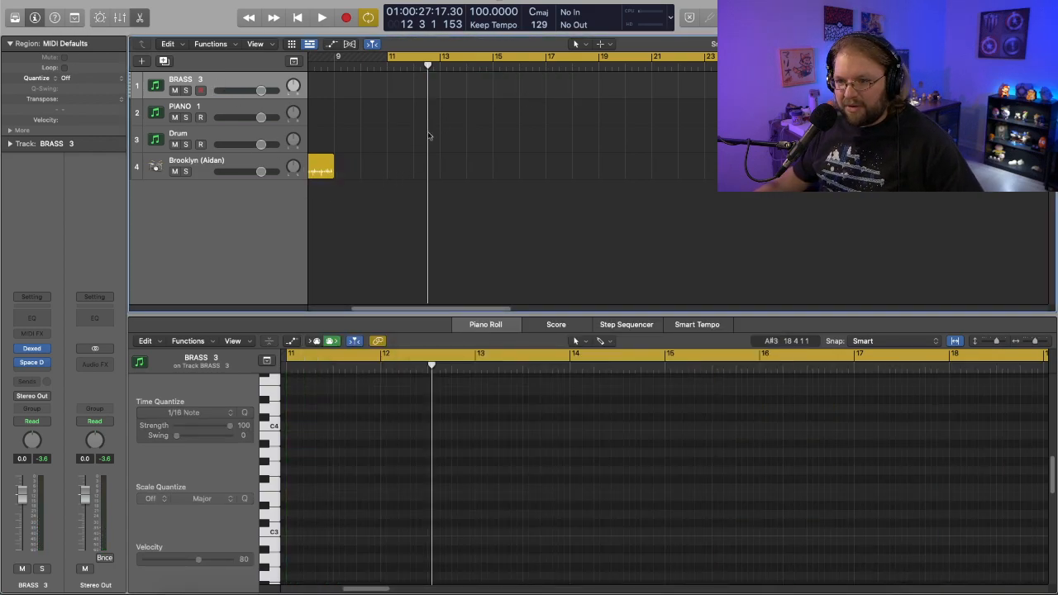
key("c")
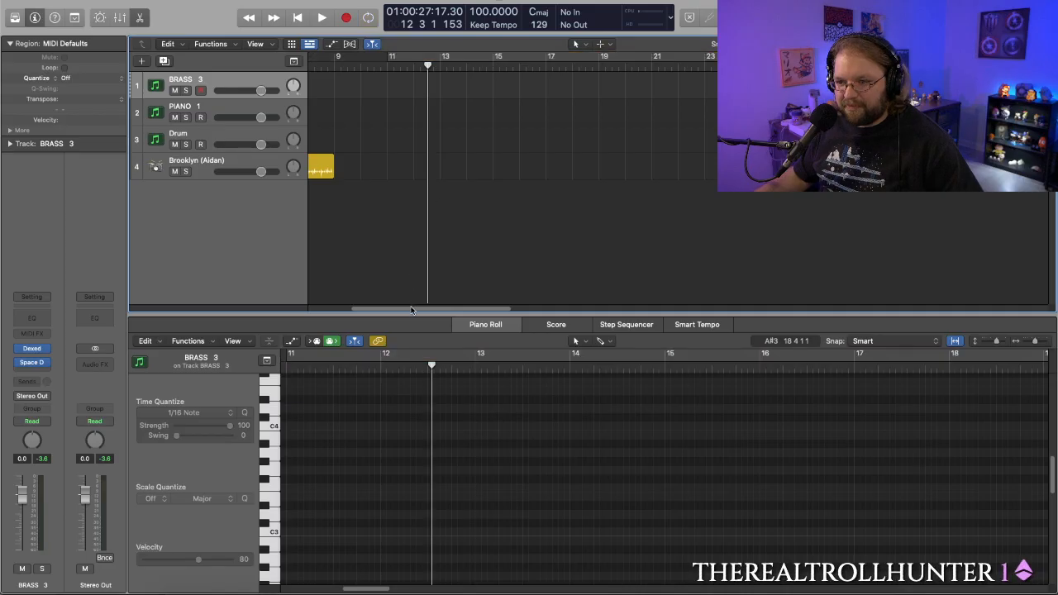
- Play the opening of the Brooklyn drummer region from bar 1
left_click_drag(412, 309, 295, 309)
left_click(492, 163)
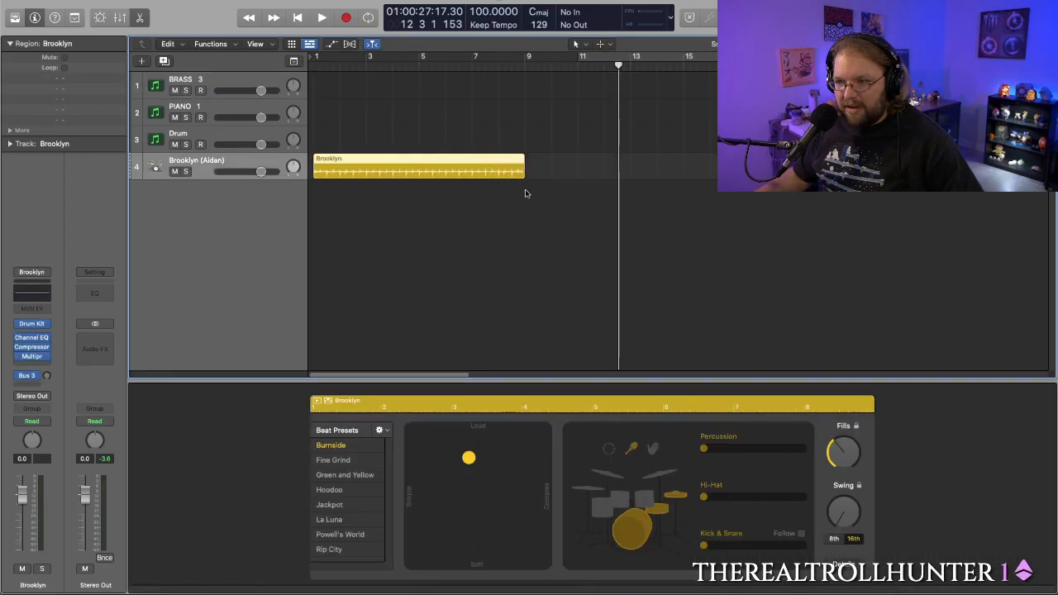
left_click(311, 66)
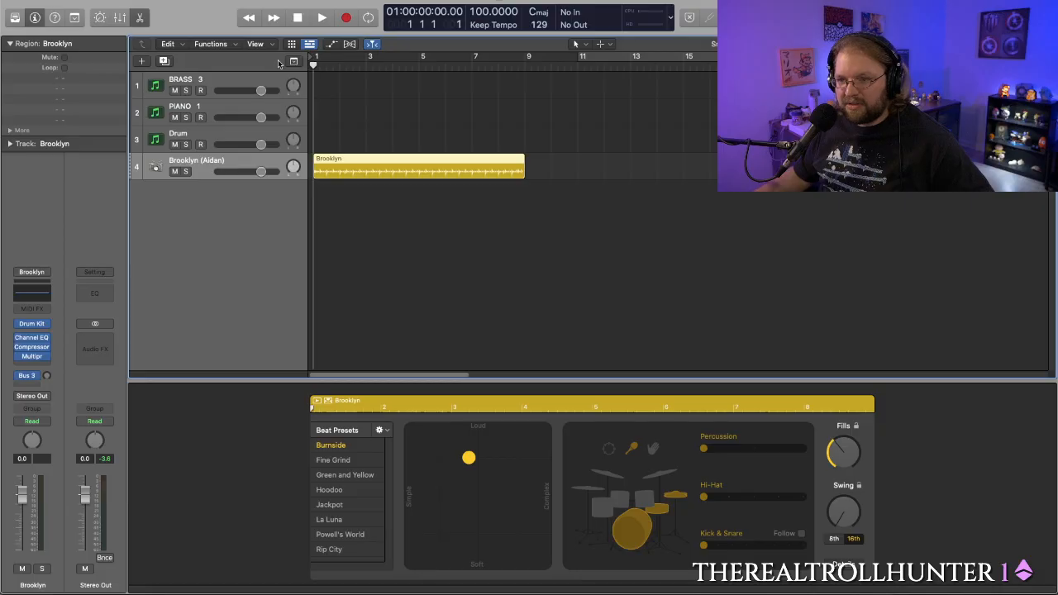
key("space")
key("space")
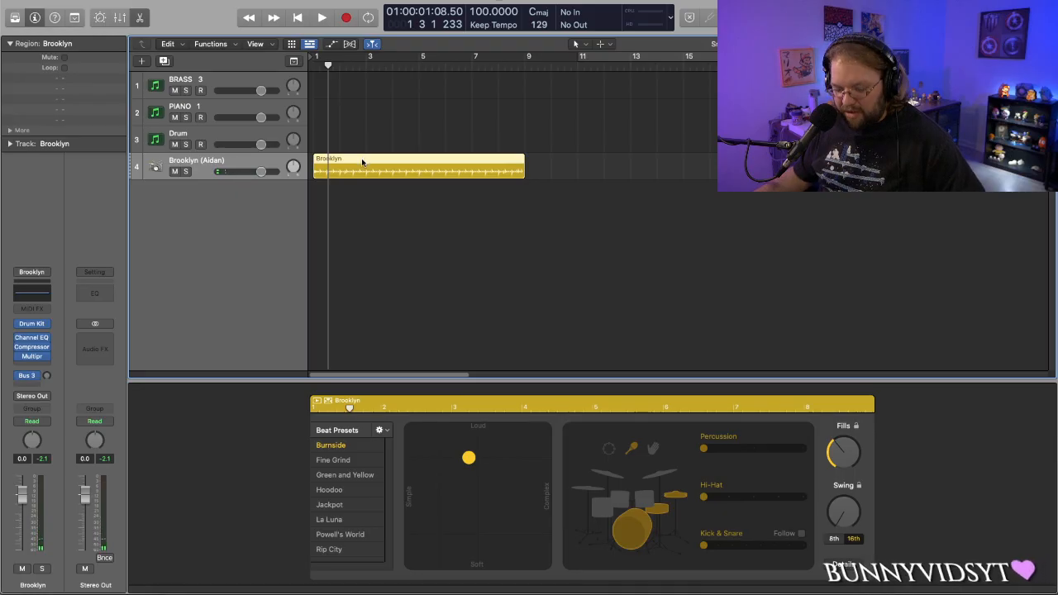
- Delete the drummer region from the Brooklyn track
key("Delete")
left_click(316, 168)
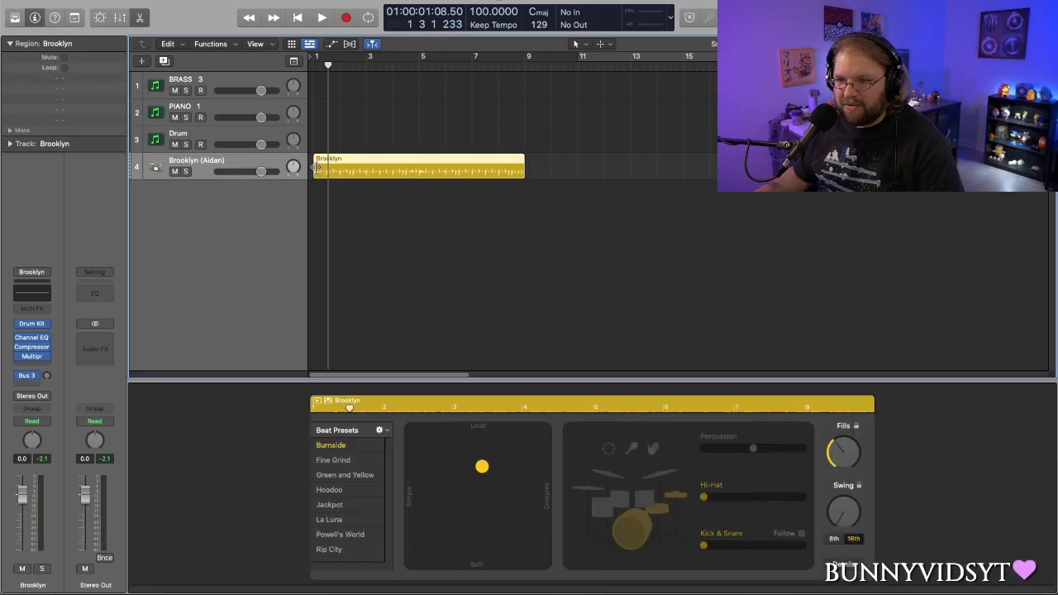
key("Delete")
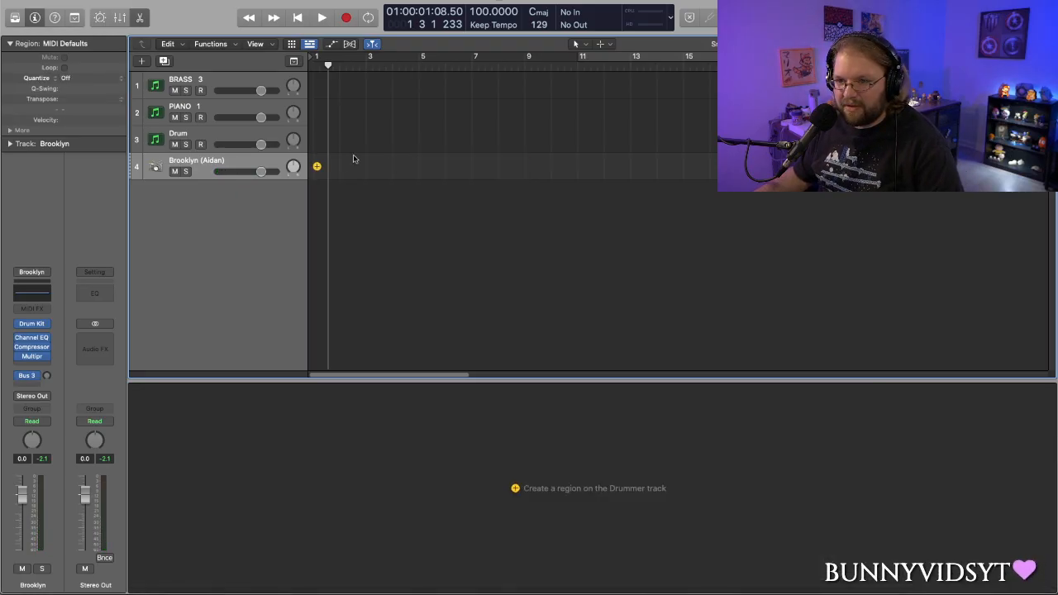
- Rename the Drum track to Synth
left_click(263, 87)
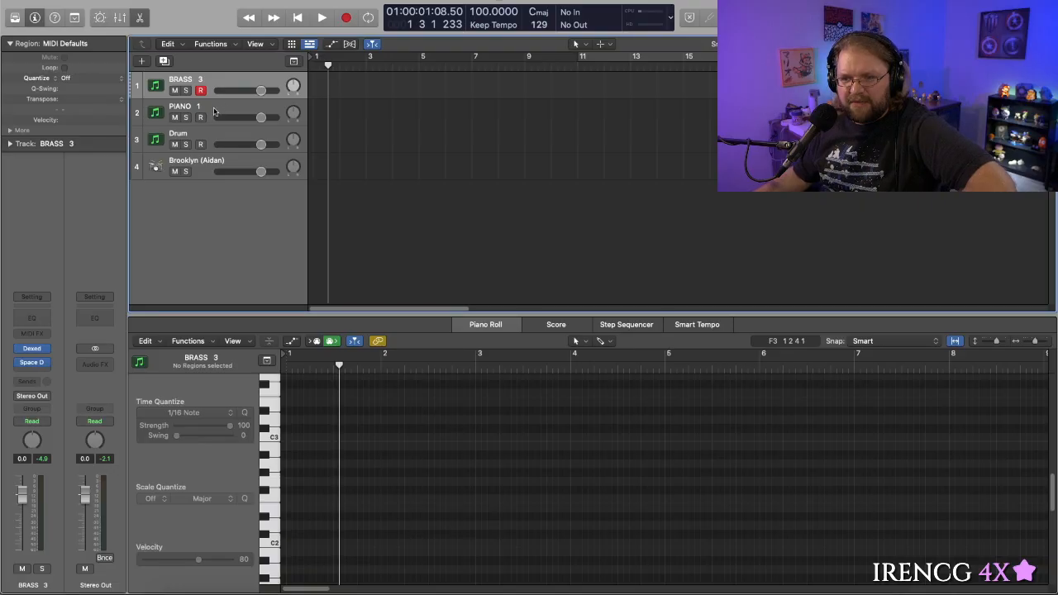
left_click(244, 150)
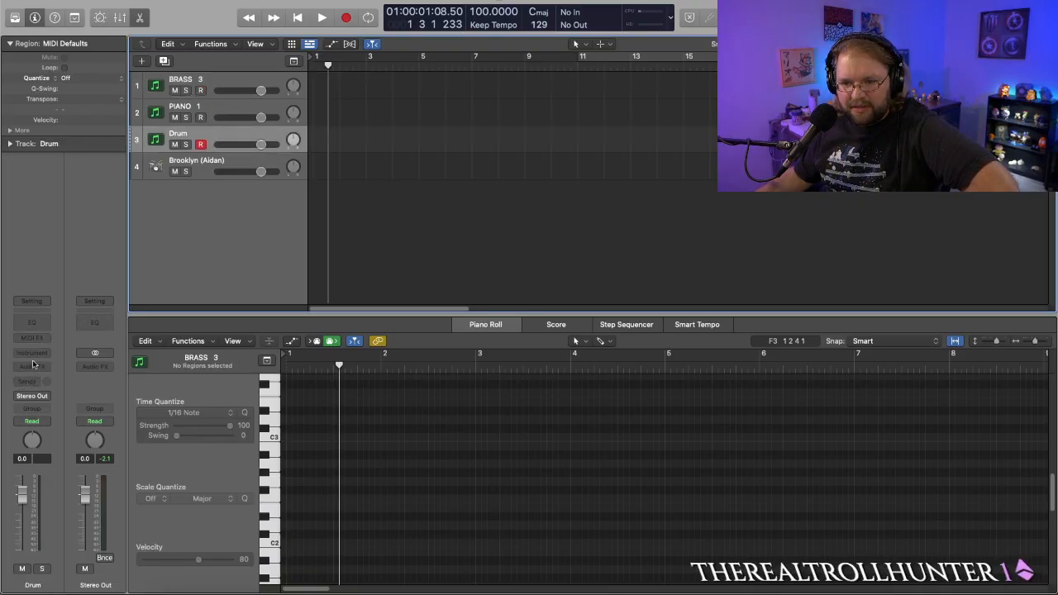
double_click(180, 133)
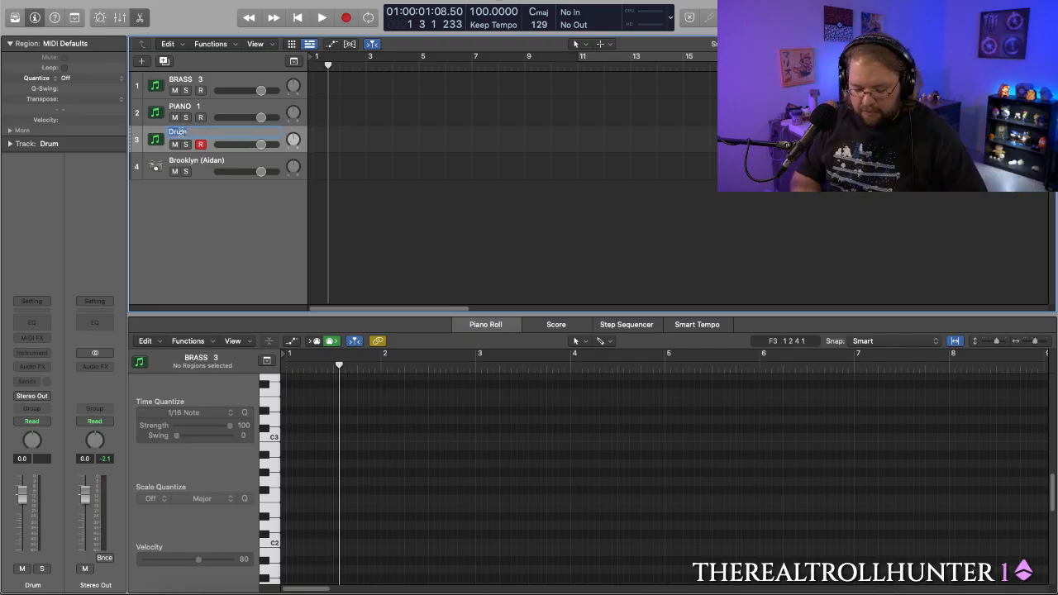
type("Synth")
key("Return")
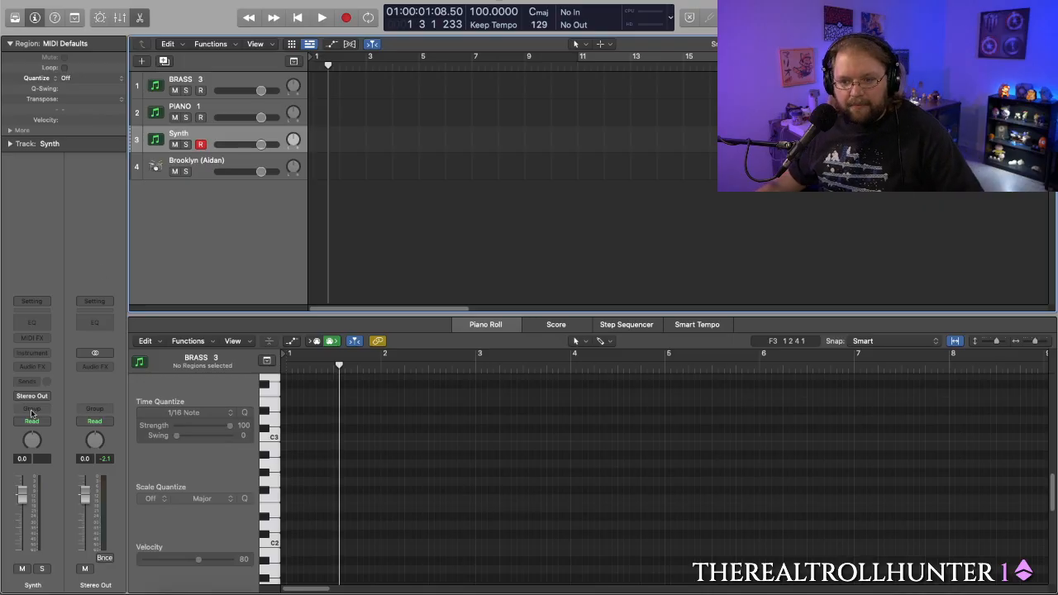
- Load the stereo Alchemy instrument on the Synth track and move its window up to show the whole interface
left_click(40, 353)
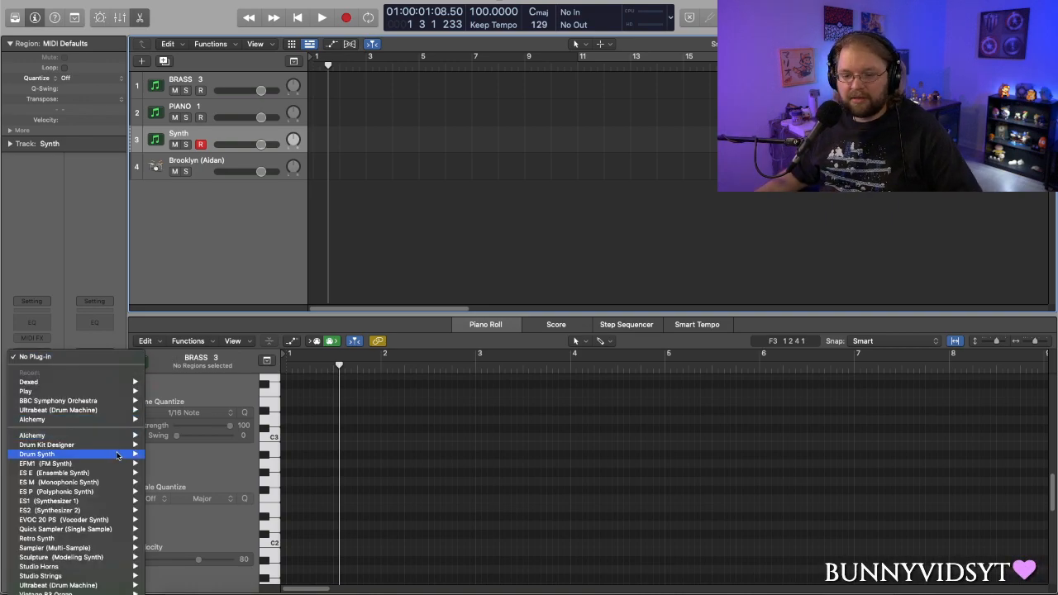
mouse_move(91, 533)
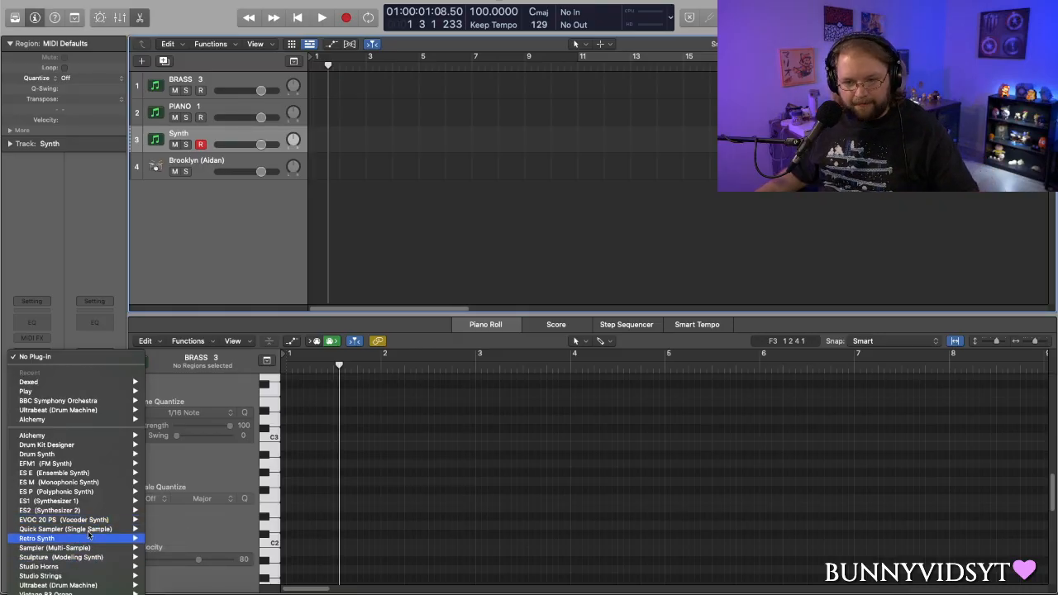
mouse_move(117, 422)
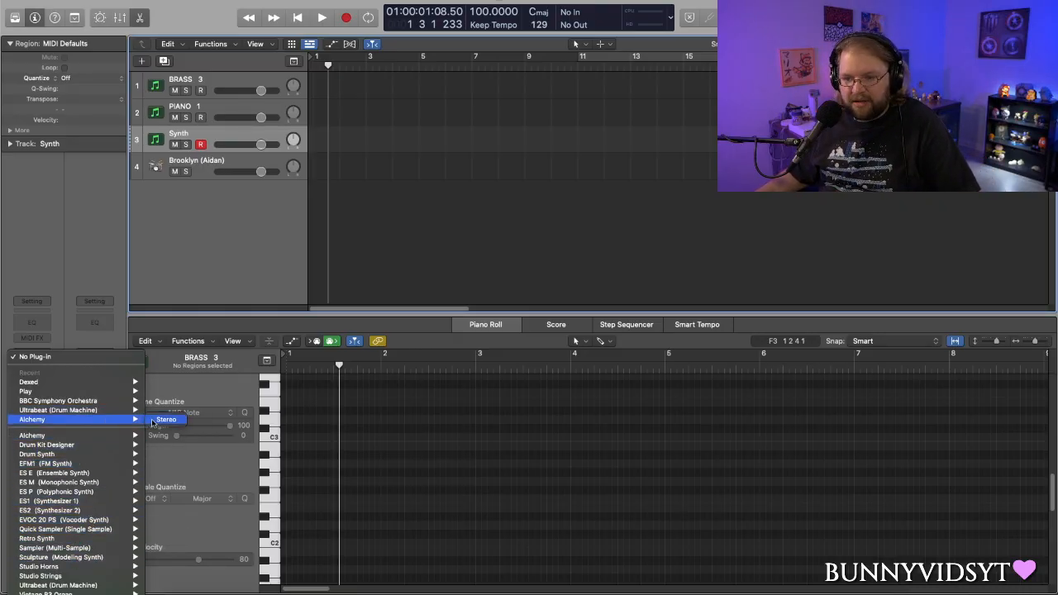
left_click(160, 420)
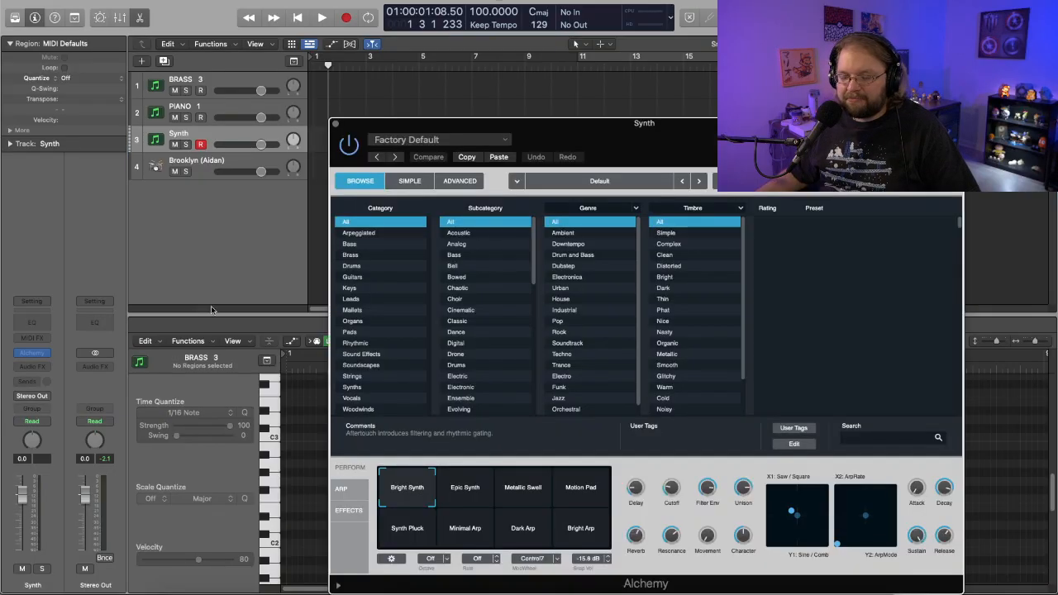
left_click_drag(620, 146, 602, 89)
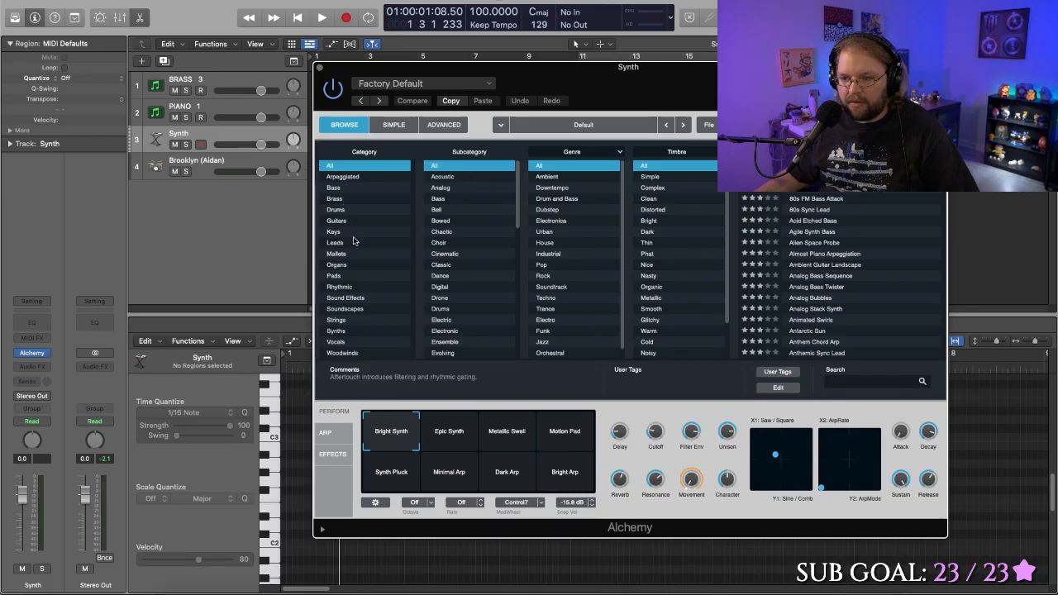
- Filter Alchemy's presets to Pads, Digital and Ambient, and load the Glistening Dust preset
left_click(341, 276)
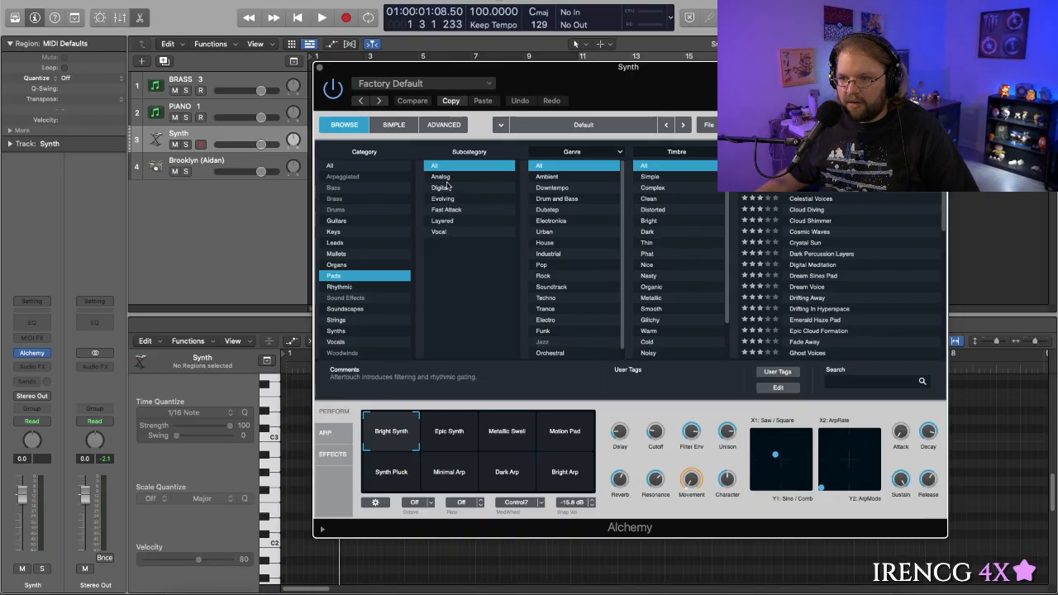
left_click(442, 189)
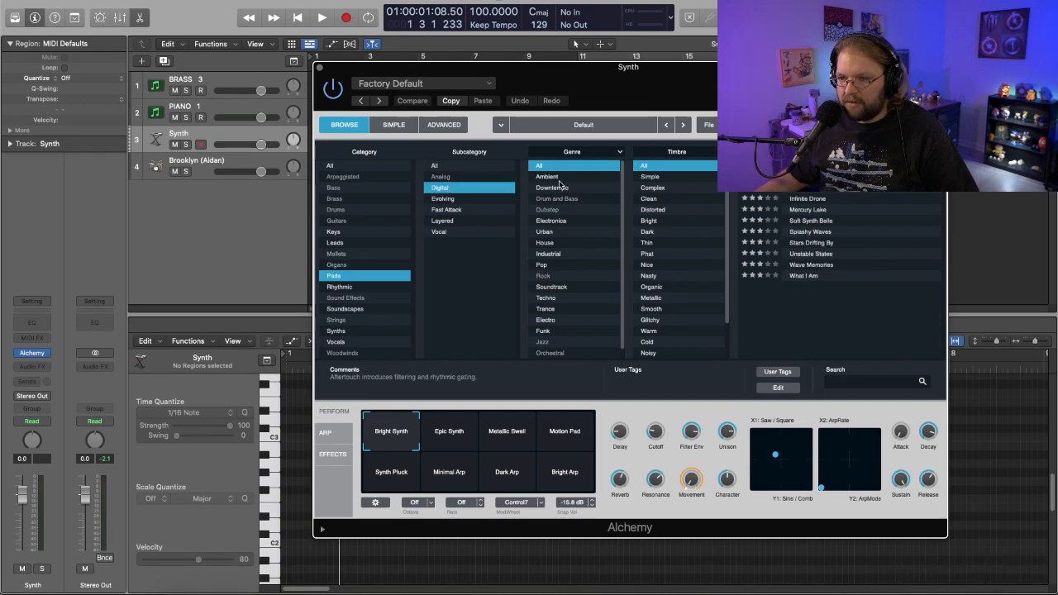
left_click(559, 178)
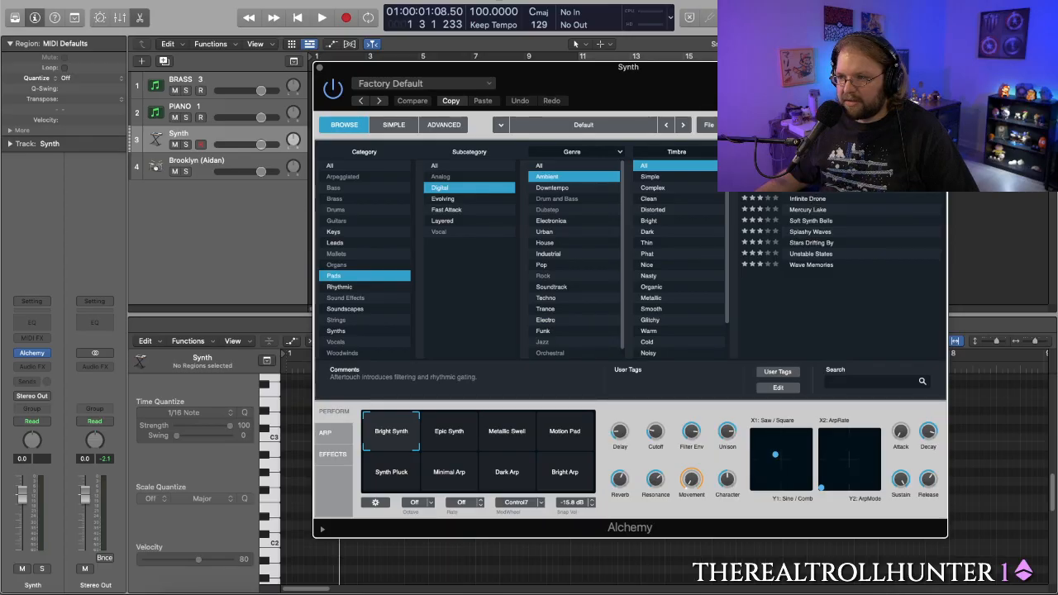
left_click(814, 189)
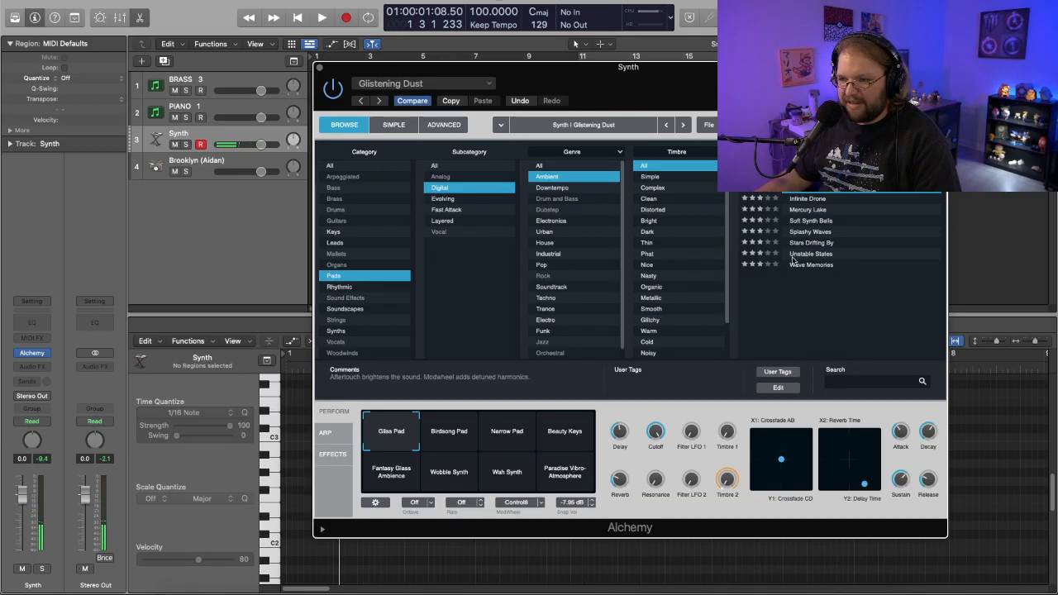
- Narrow the presets to the Bright timbre, try Mercury Lake and load Digital Meditation for the Synth track
left_click(658, 220)
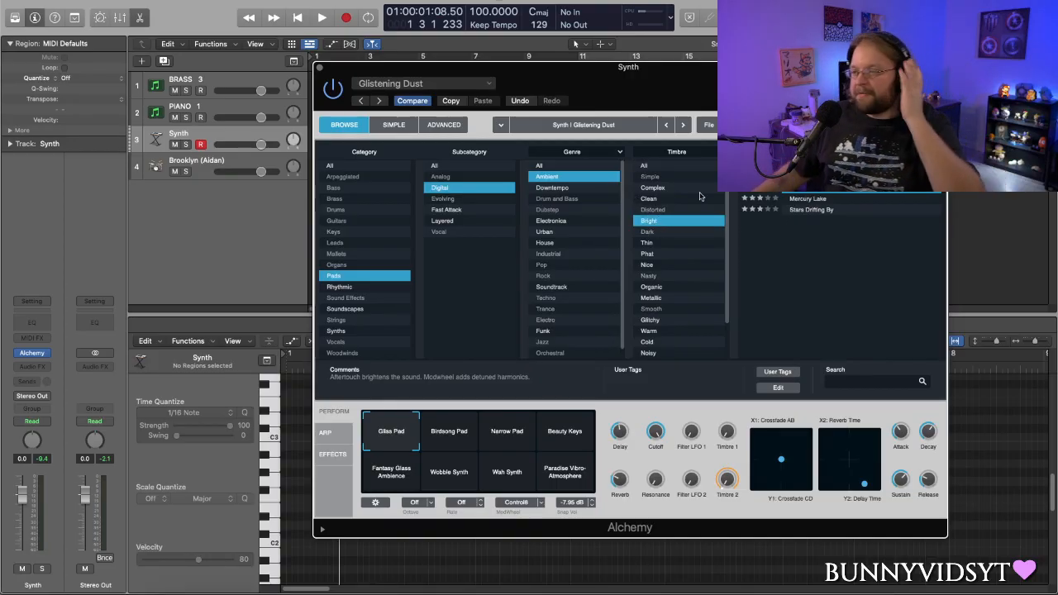
left_click(818, 205)
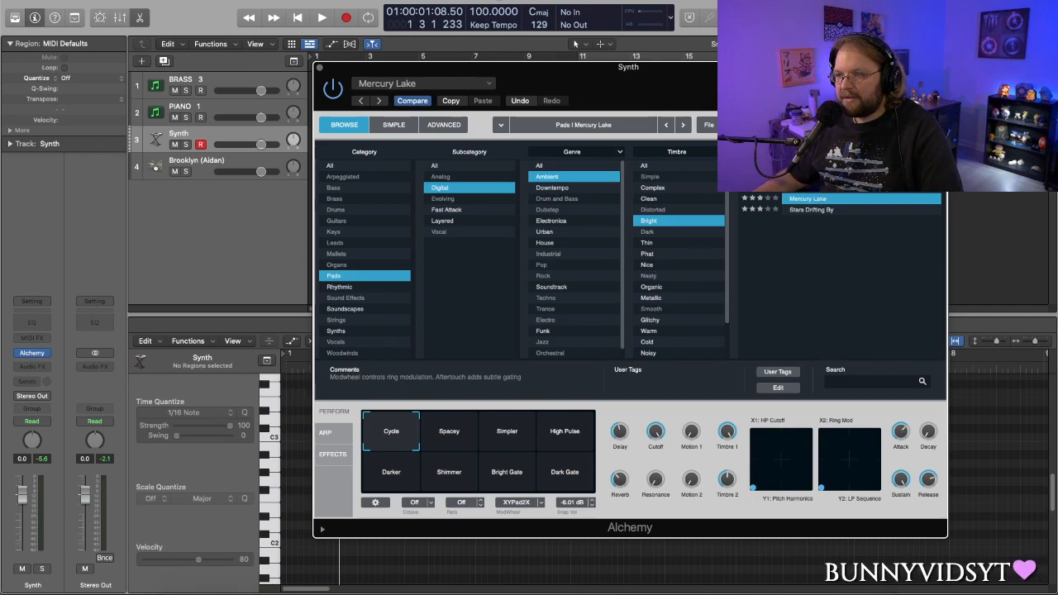
left_click(916, 187)
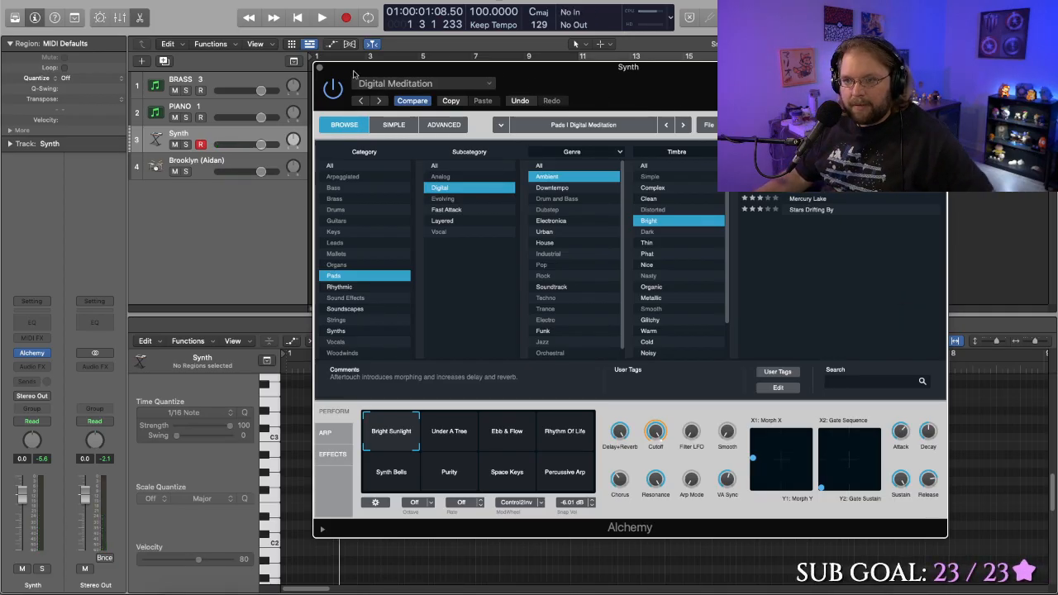
left_click_drag(333, 73, 341, 89)
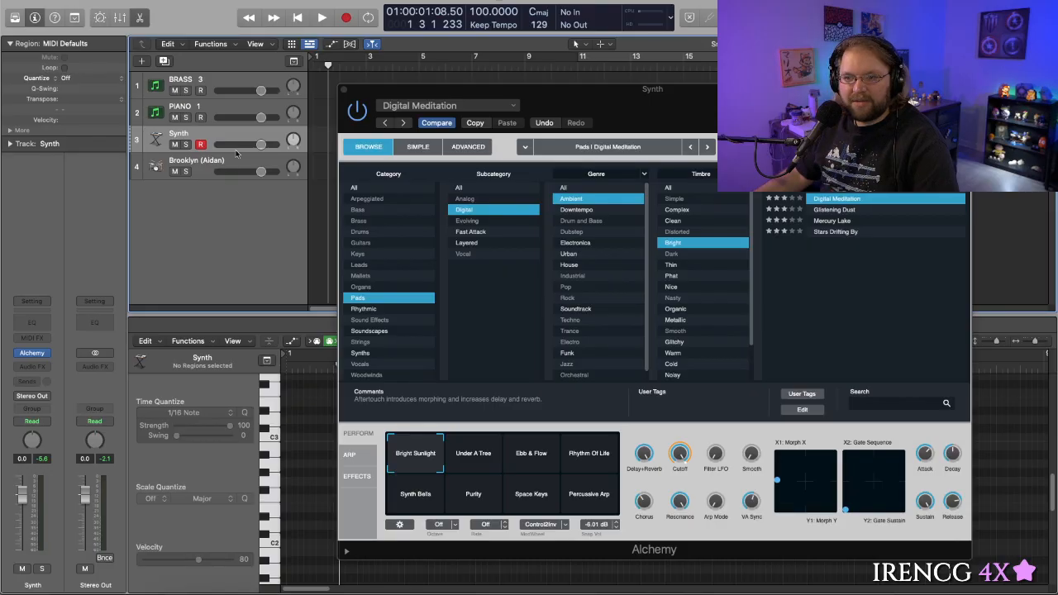
- Create one new software instrument track using East West's Play plug-in in stereo
left_click(141, 62)
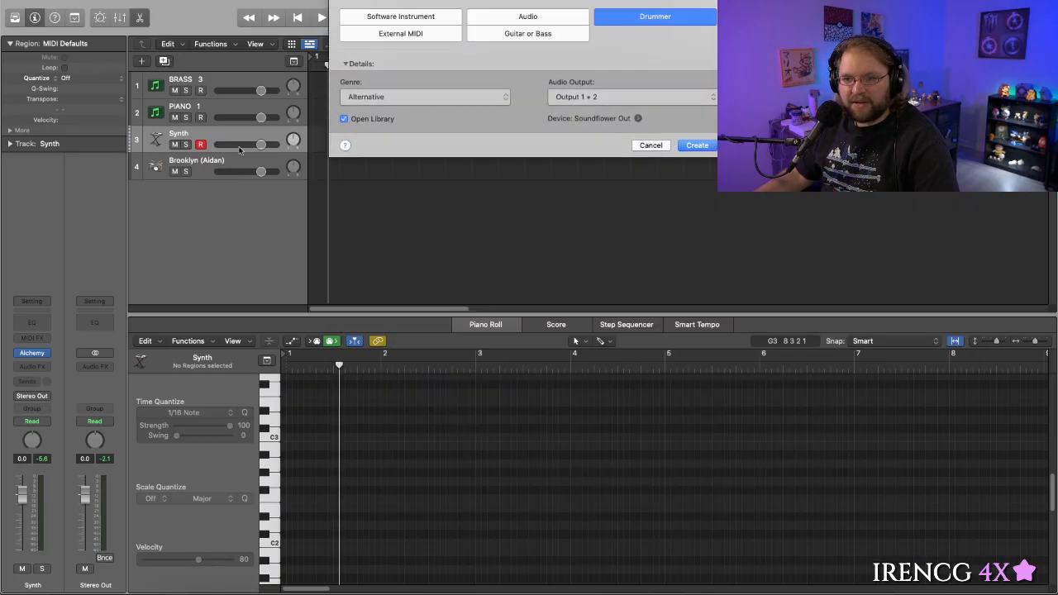
left_click(431, 22)
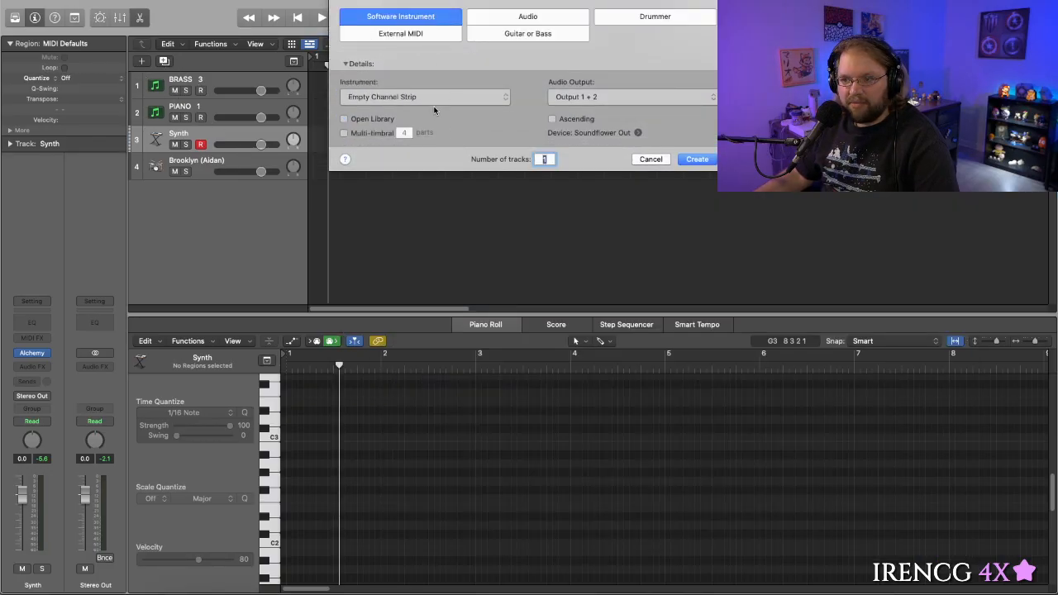
left_click(444, 100)
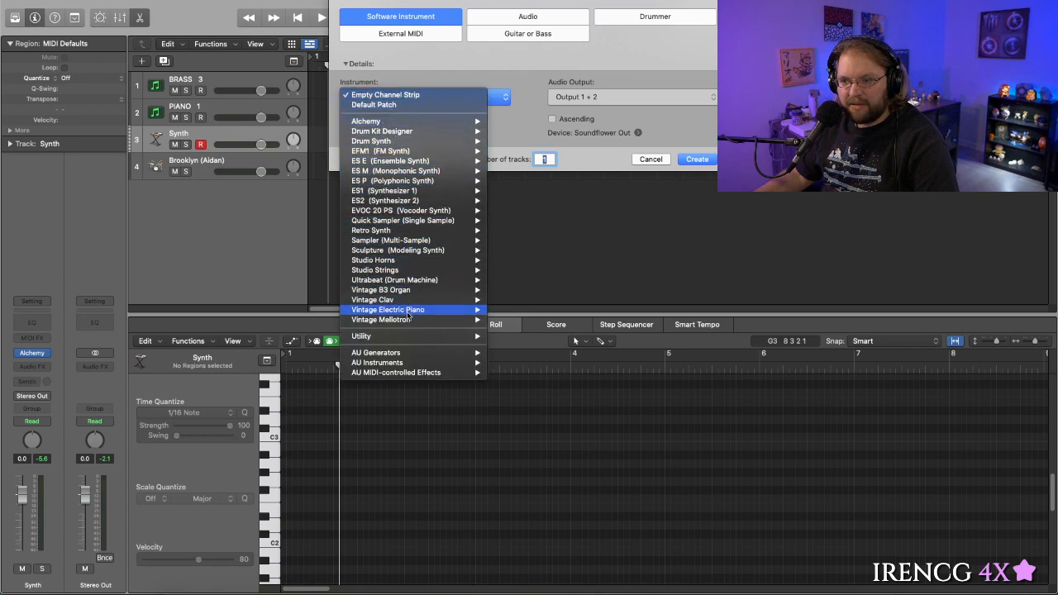
mouse_move(413, 363)
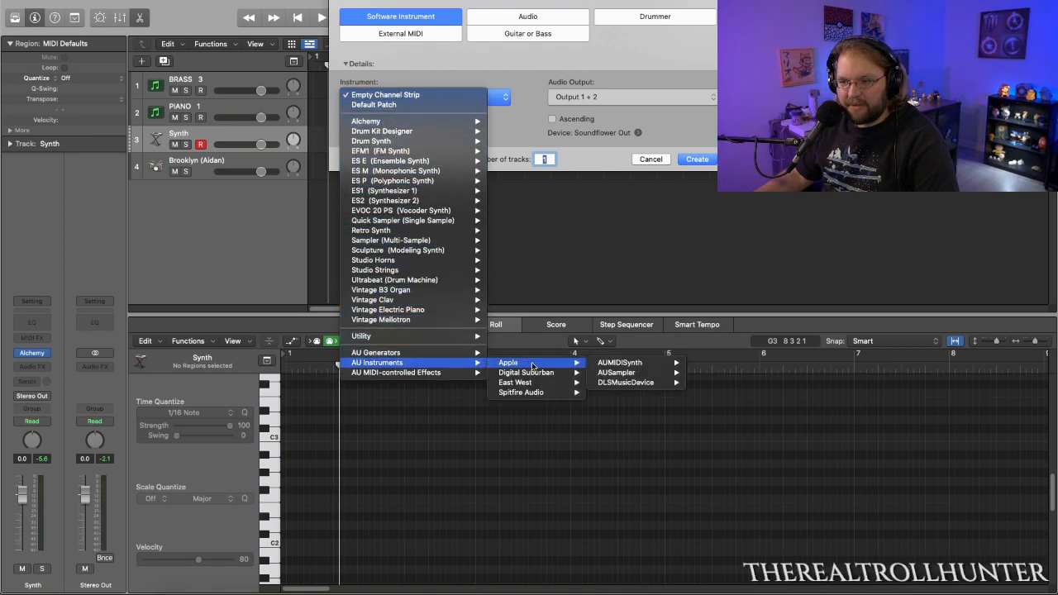
mouse_move(541, 382)
mouse_move(607, 382)
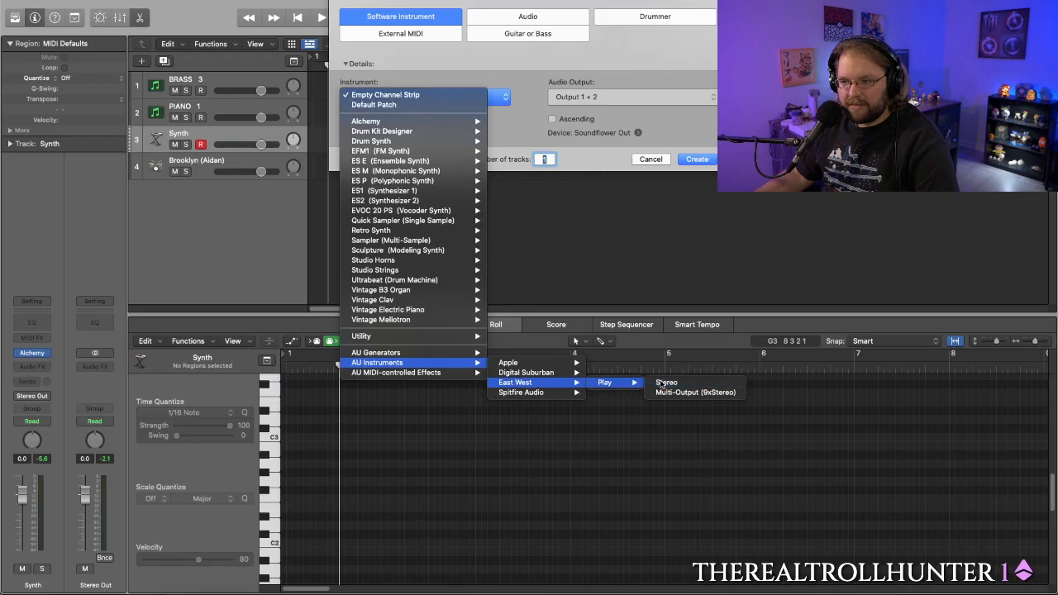
left_click(661, 382)
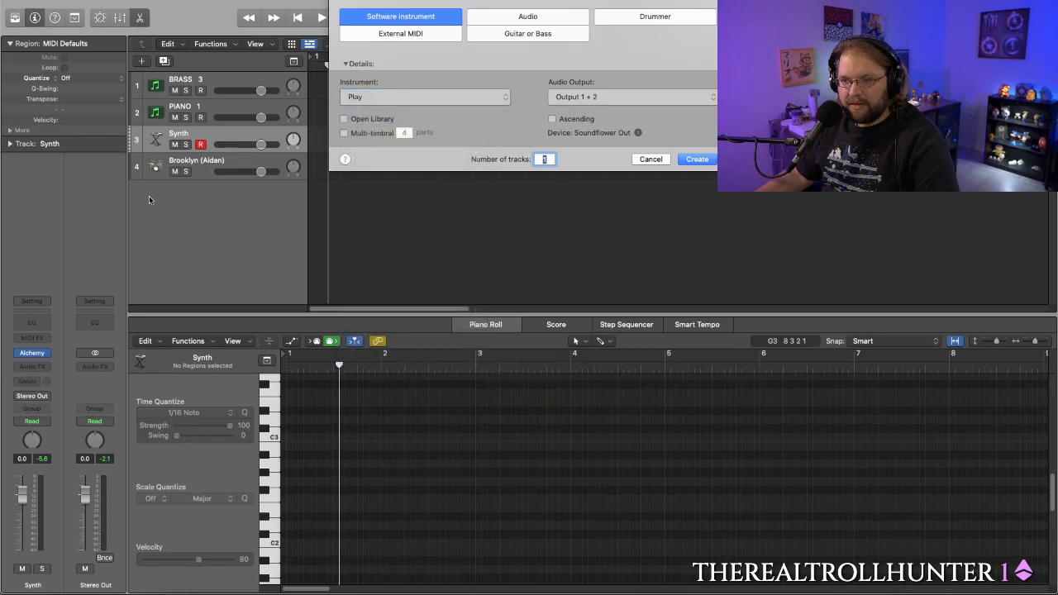
left_click(695, 160)
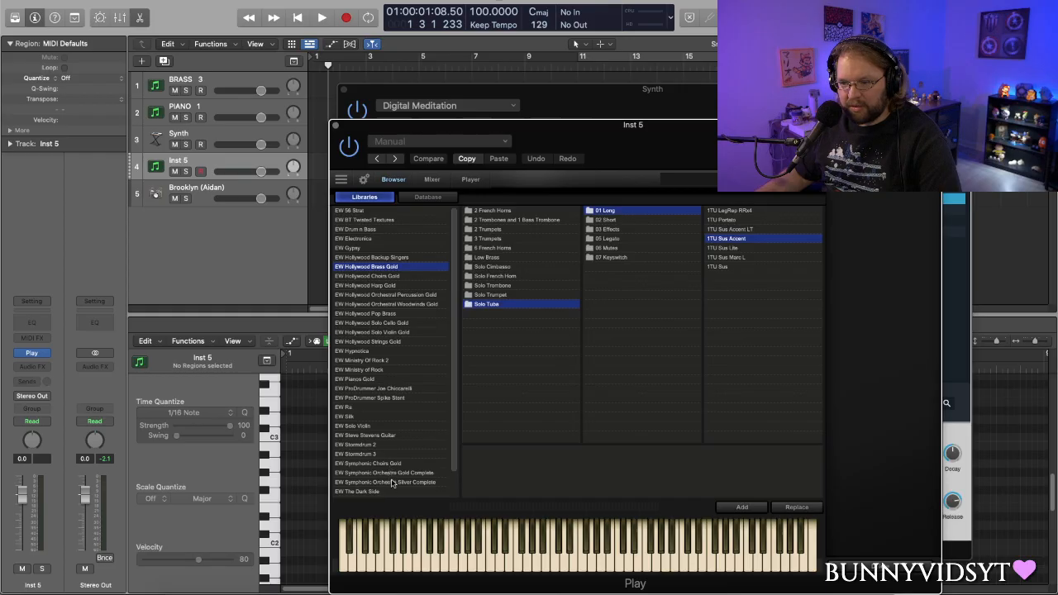
- Load the Steinway B from the Gold Perc Wood folder of EW Symphonic Orchestra Gold Complete into Play
scroll(392, 482, "down", 1)
left_click(400, 467)
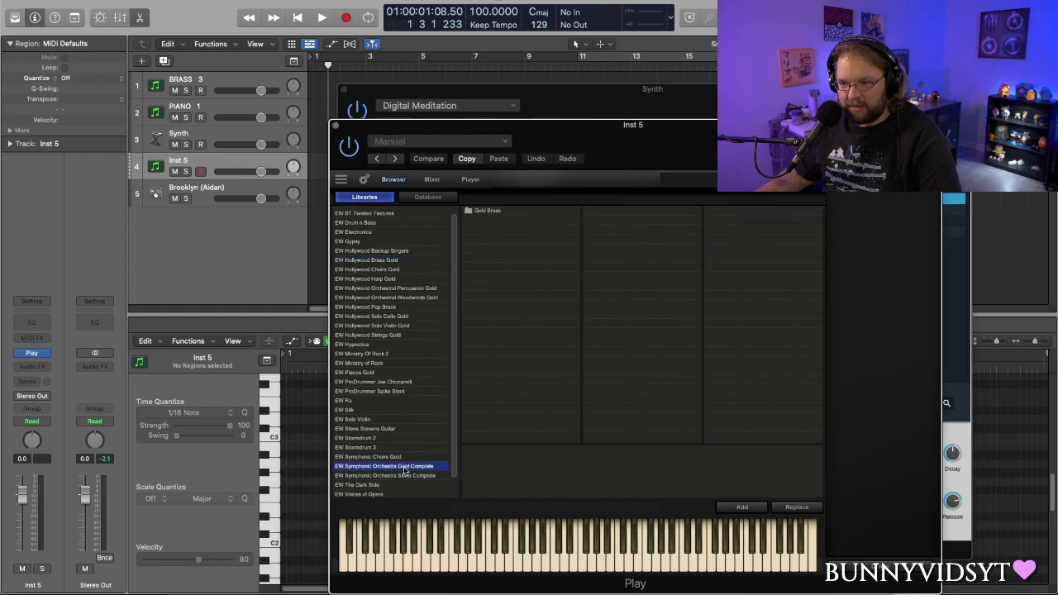
left_click(492, 220)
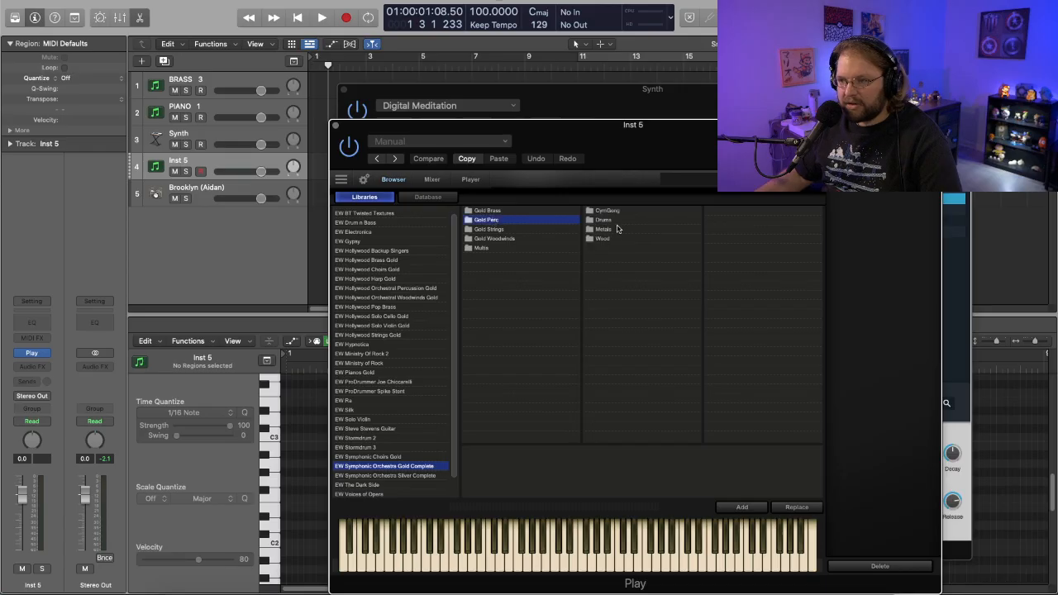
left_click(606, 239)
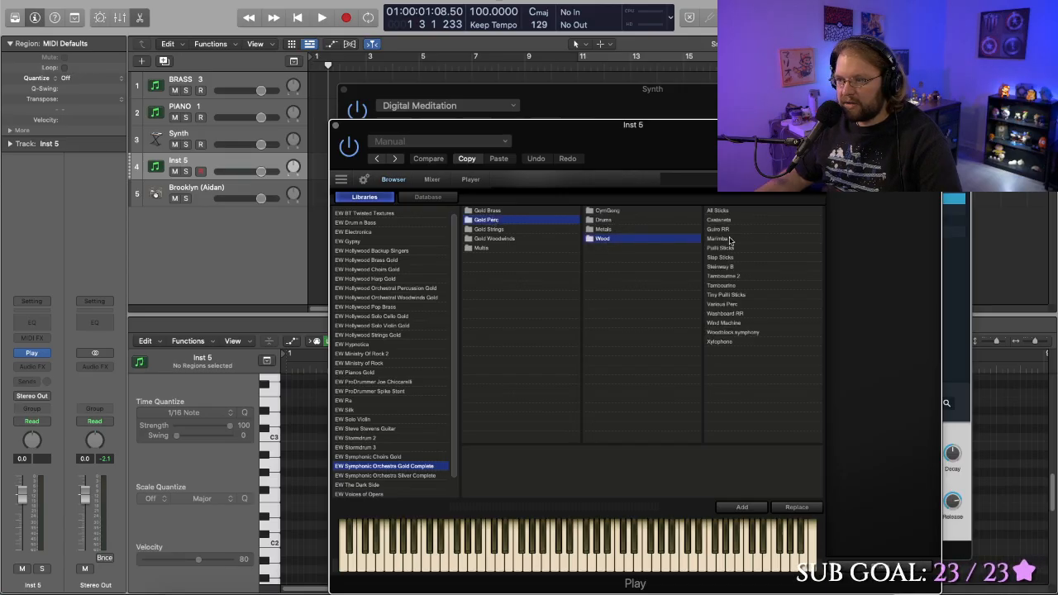
left_click(726, 267)
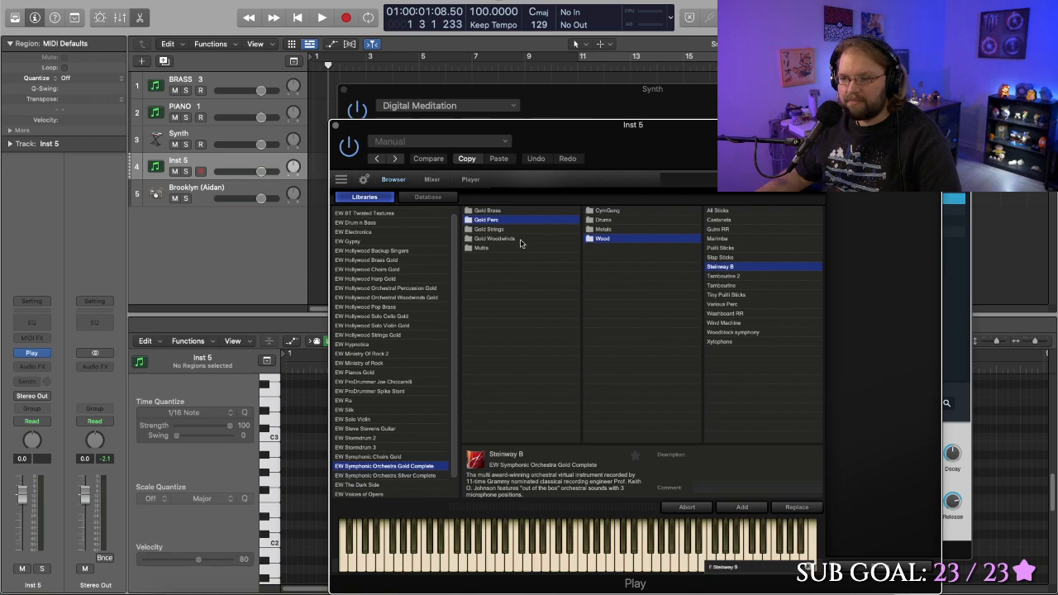
- Rename the new Play track to Piano and move it above BRASS 3 as the first track
double_click(177, 160)
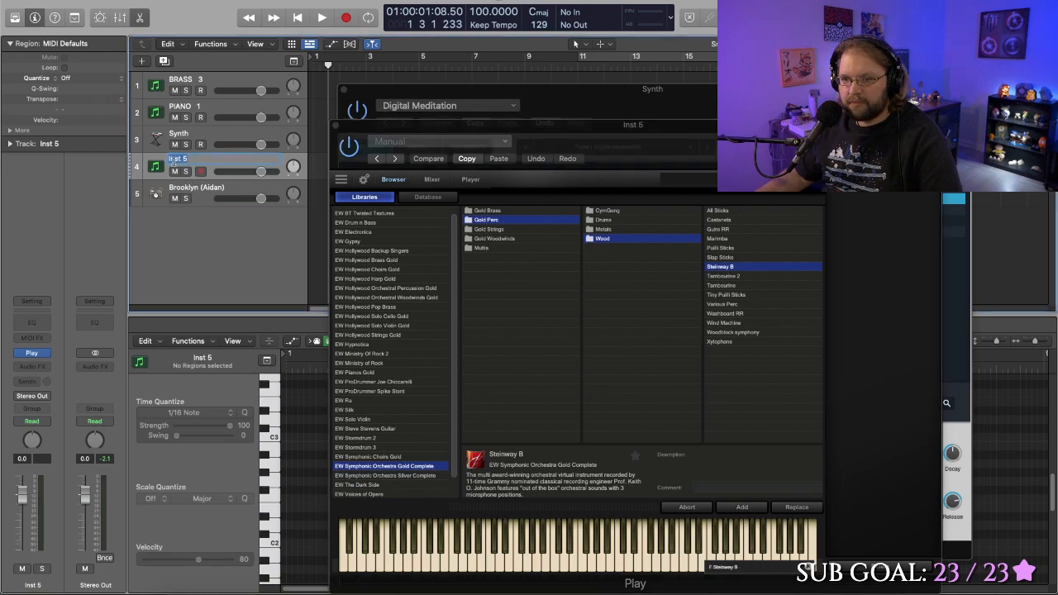
type("Plan")
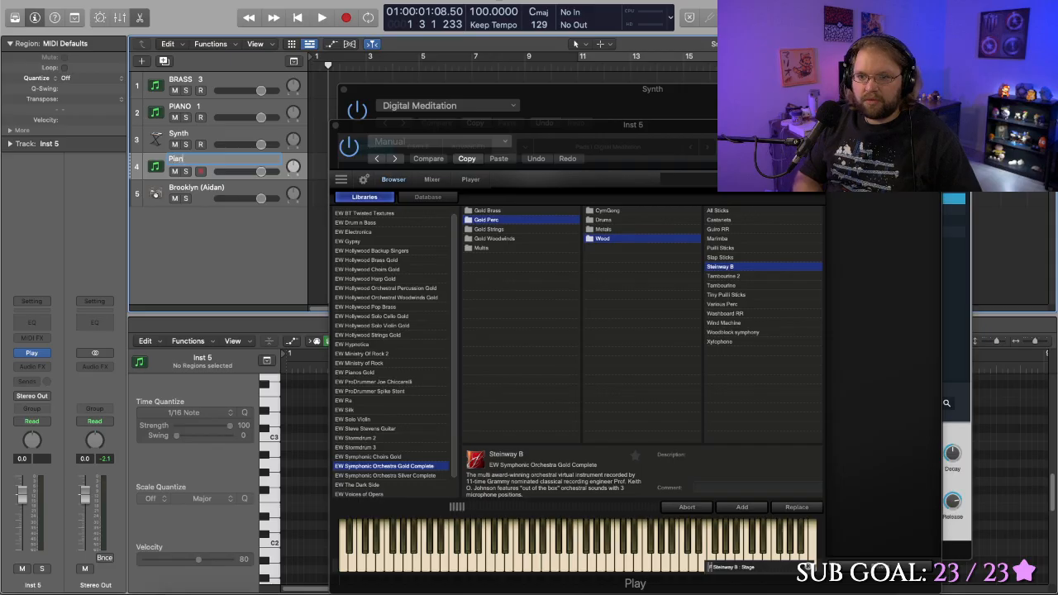
type("o")
key("Return")
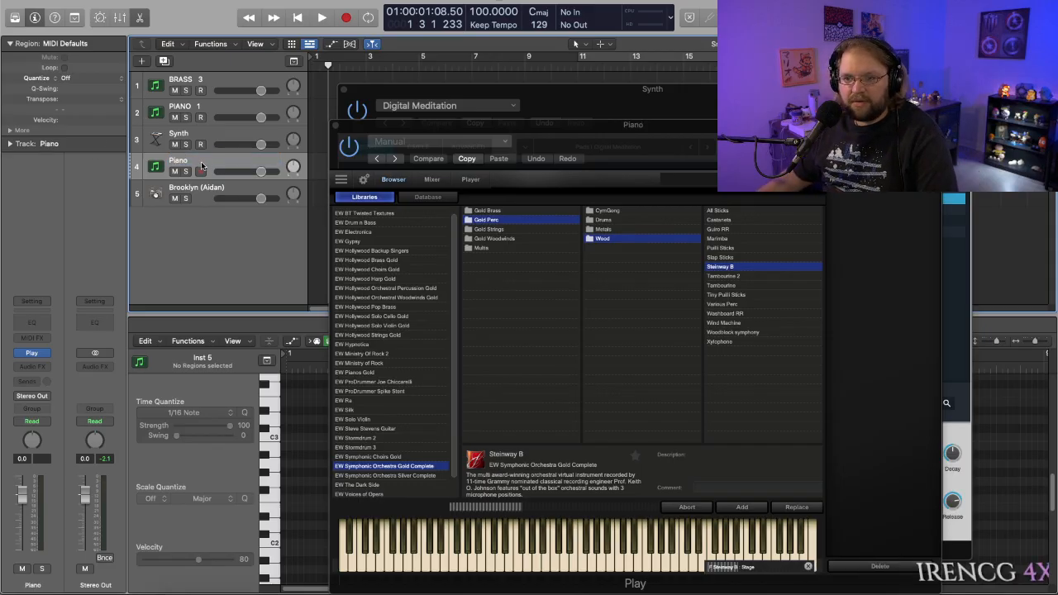
left_click_drag(202, 166, 207, 80)
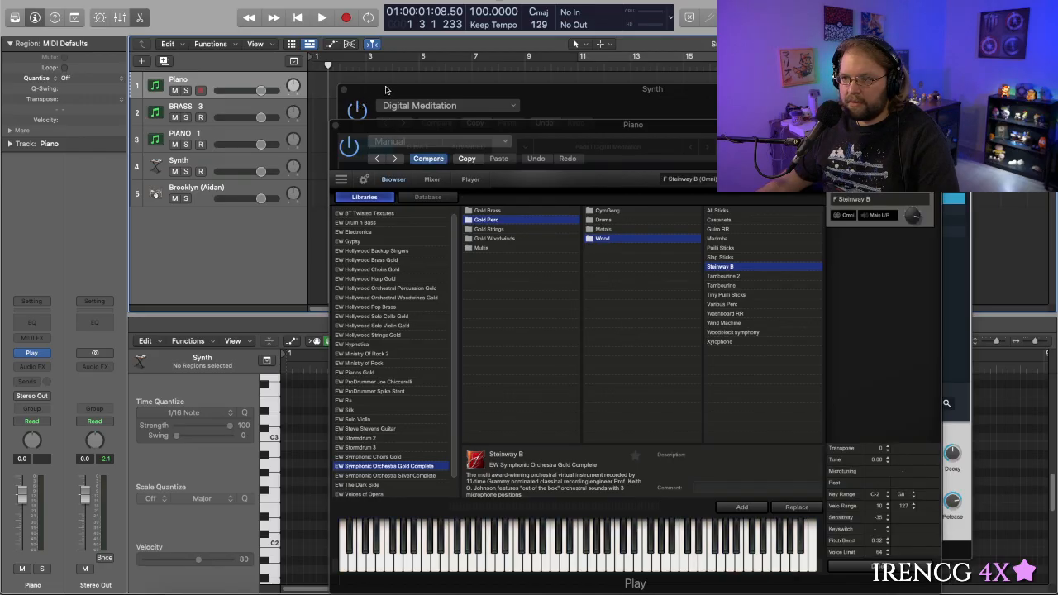
- Close the Alchemy and Play plug-in windows
left_click(626, 101)
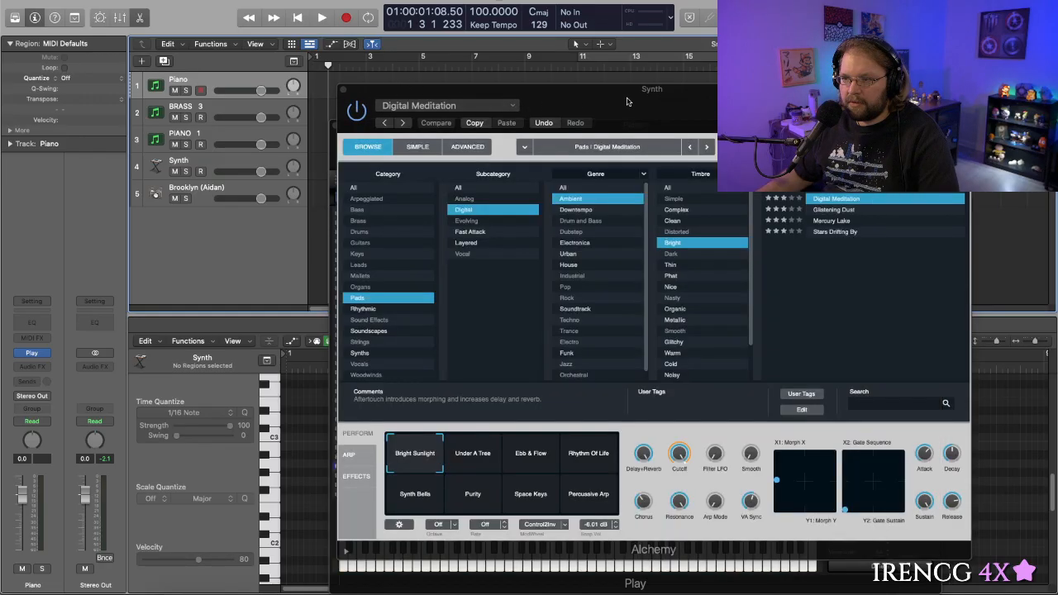
left_click(345, 92)
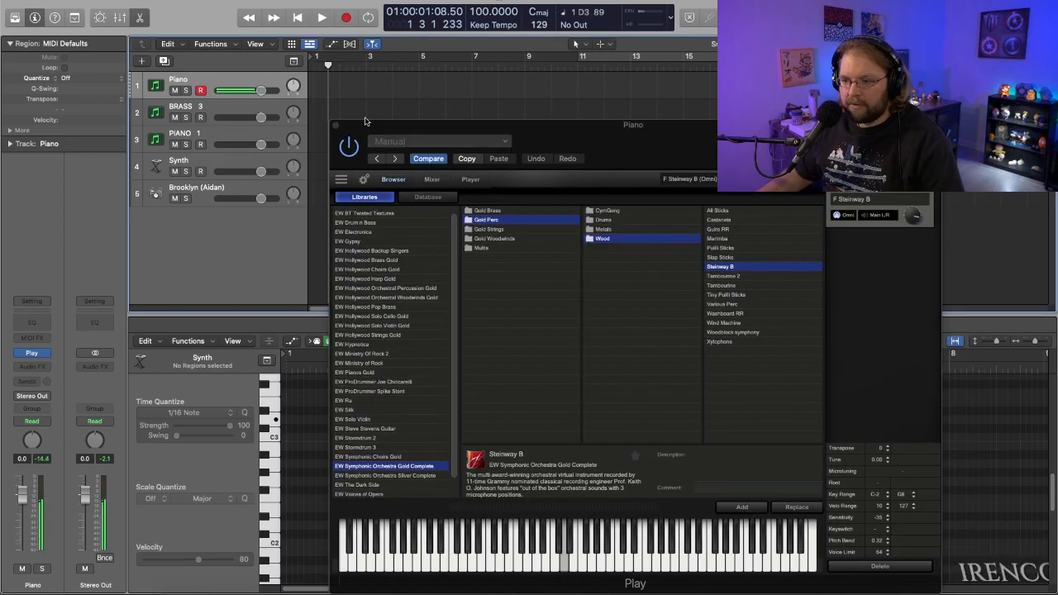
left_click(337, 125)
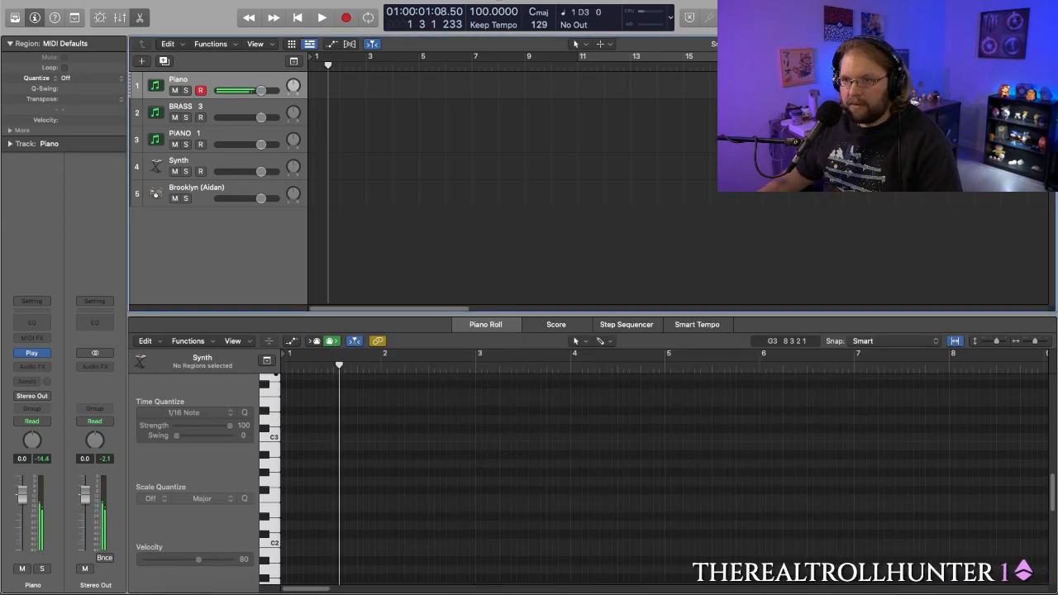
- Show the on-screen keyboard and shift its visible range to lower octaves
left_click(294, 0)
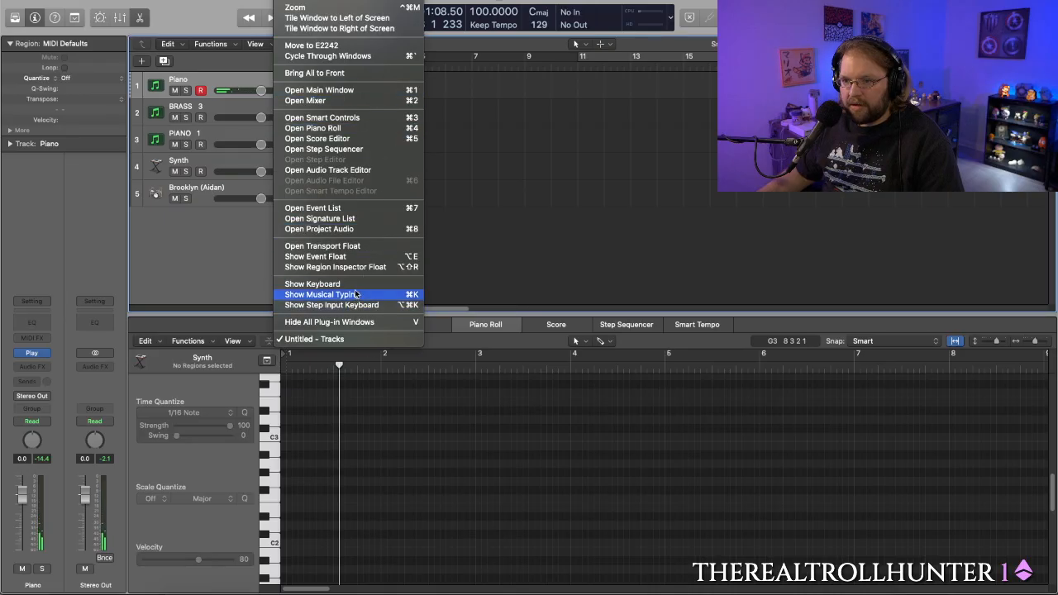
left_click(331, 284)
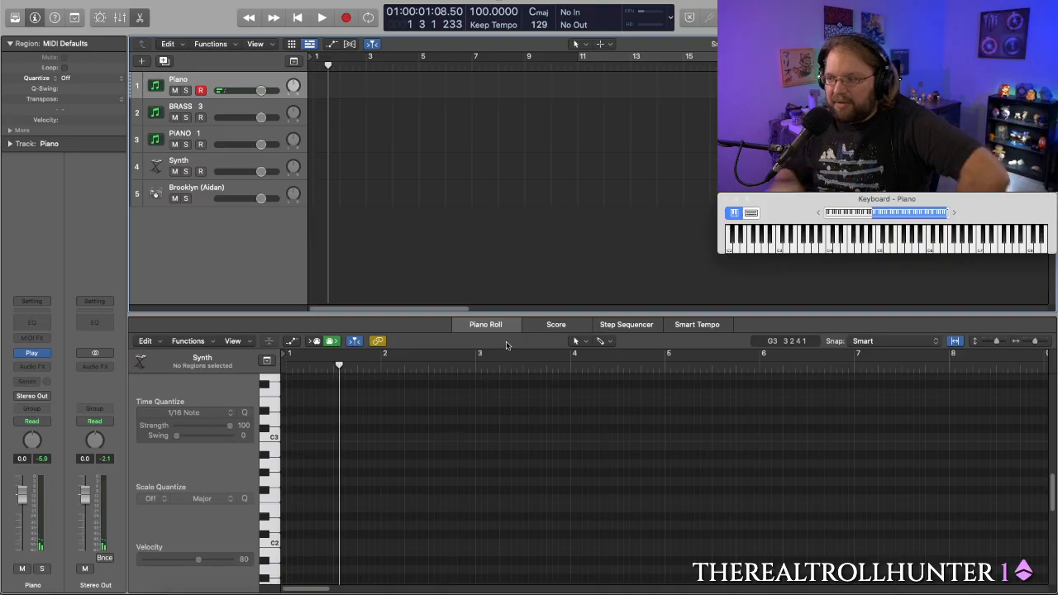
left_click_drag(894, 215, 875, 215)
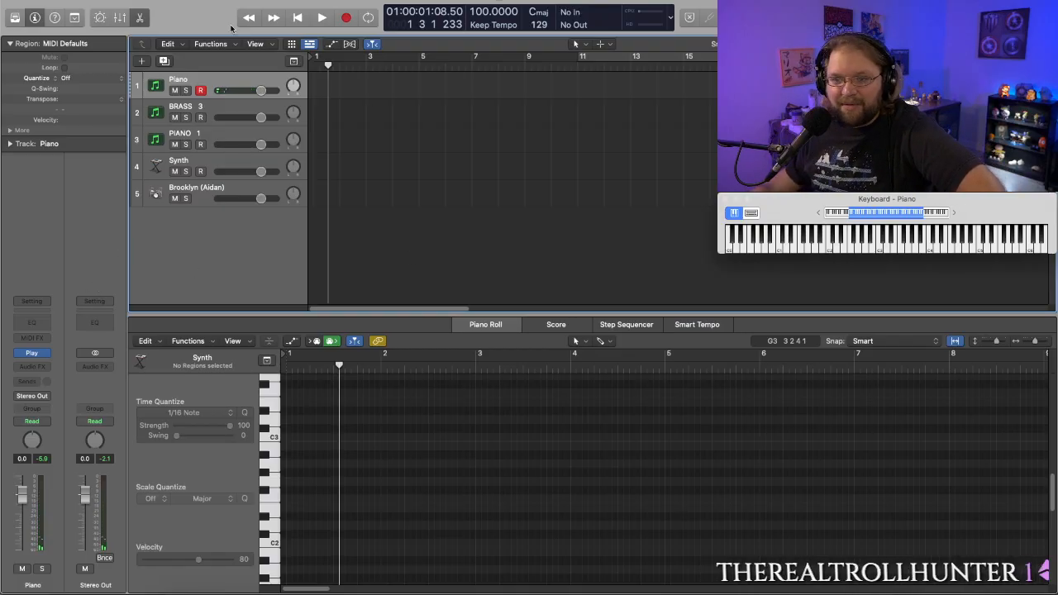
- Audition the BRASS 3, Piano and Synth tracks and check the Synth track's Alchemy preset, closing its window
left_click(228, 107)
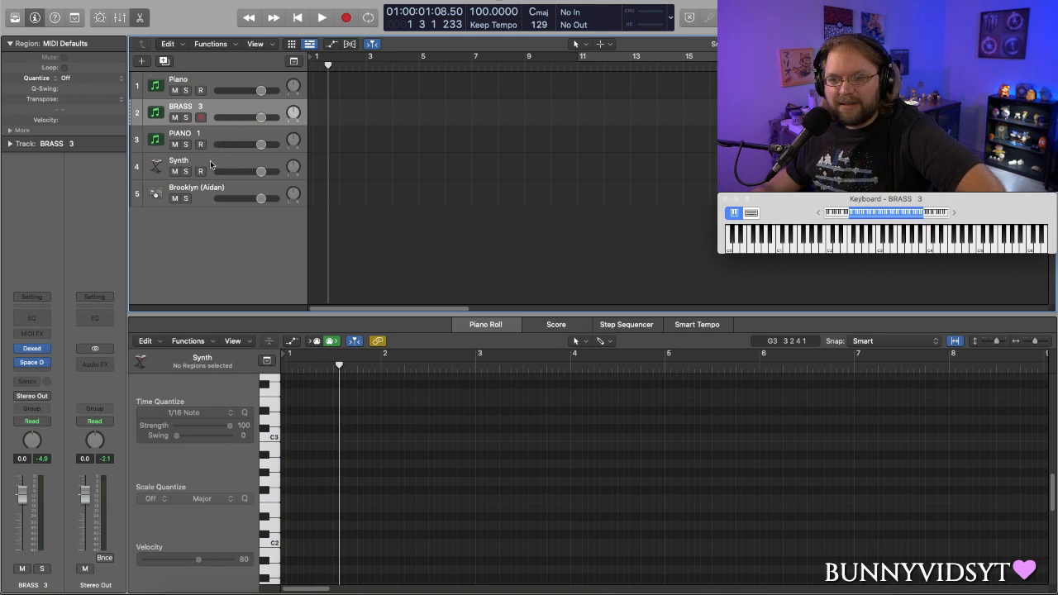
left_click(219, 80)
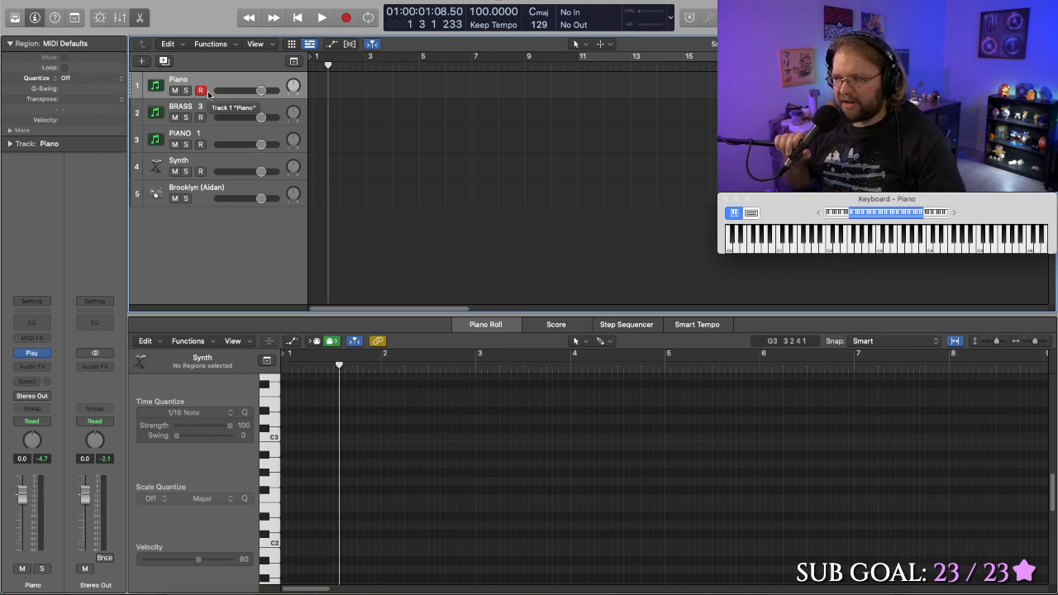
left_click(204, 161)
left_click(31, 353)
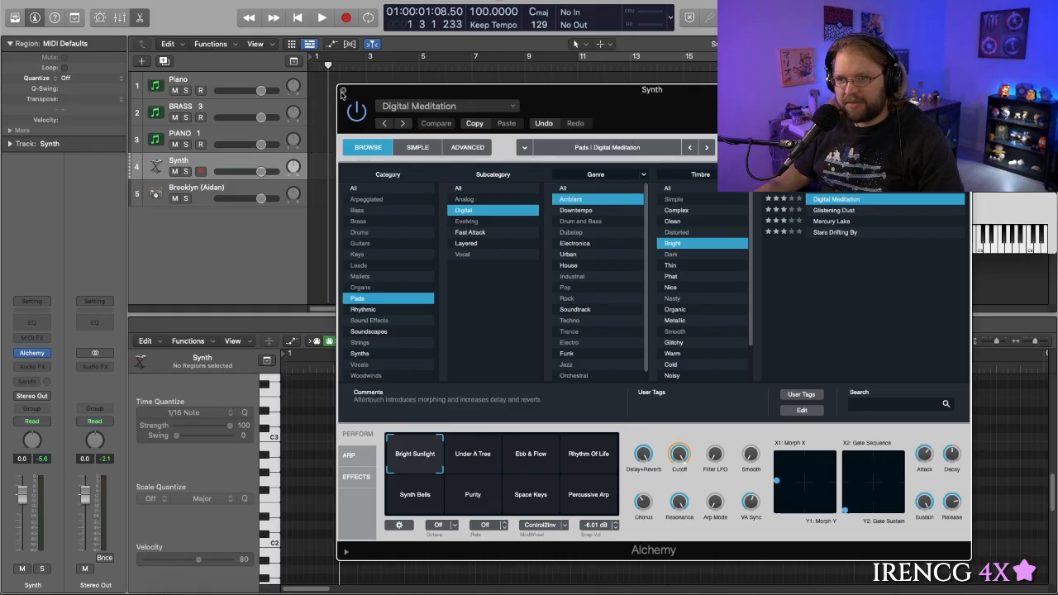
left_click(343, 91)
- Open the Dexed cartridge on the BRASS 3 track, try BRASS 1 and BRASS 2, and load MARIMBA as its voice
left_click(231, 113)
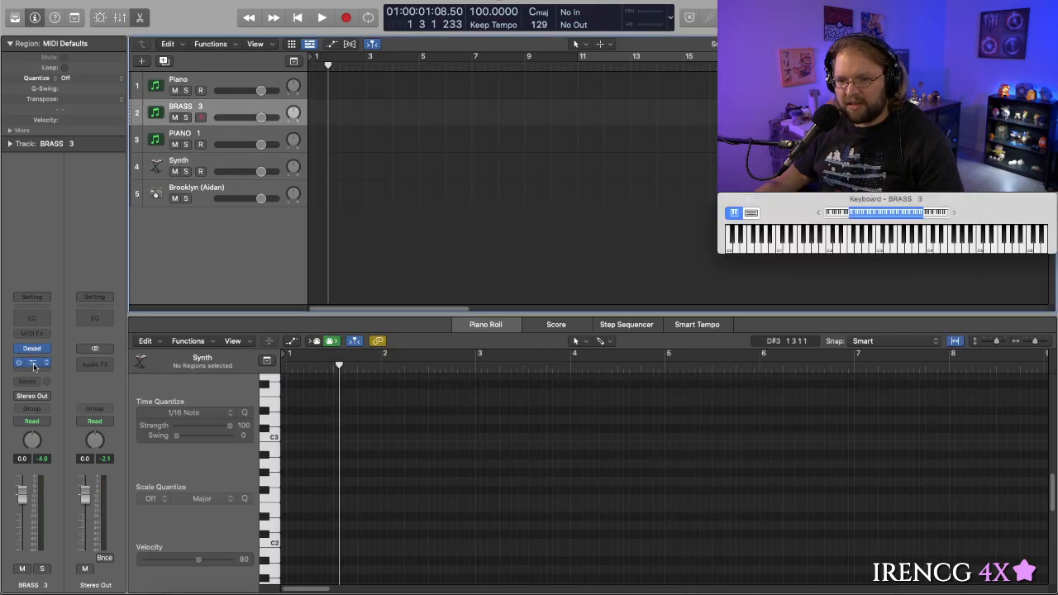
left_click(31, 348)
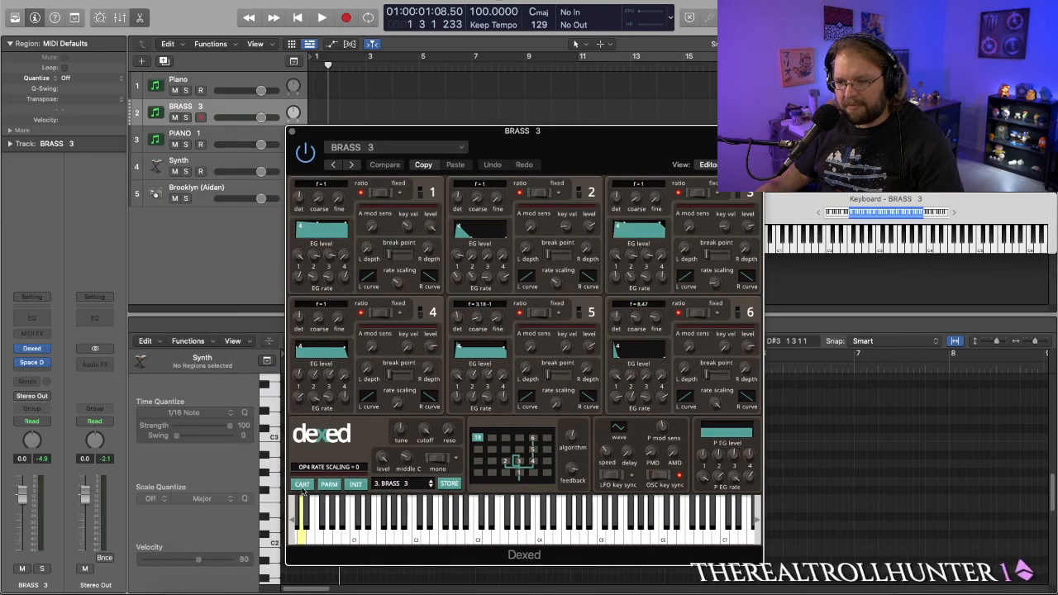
left_click(302, 484)
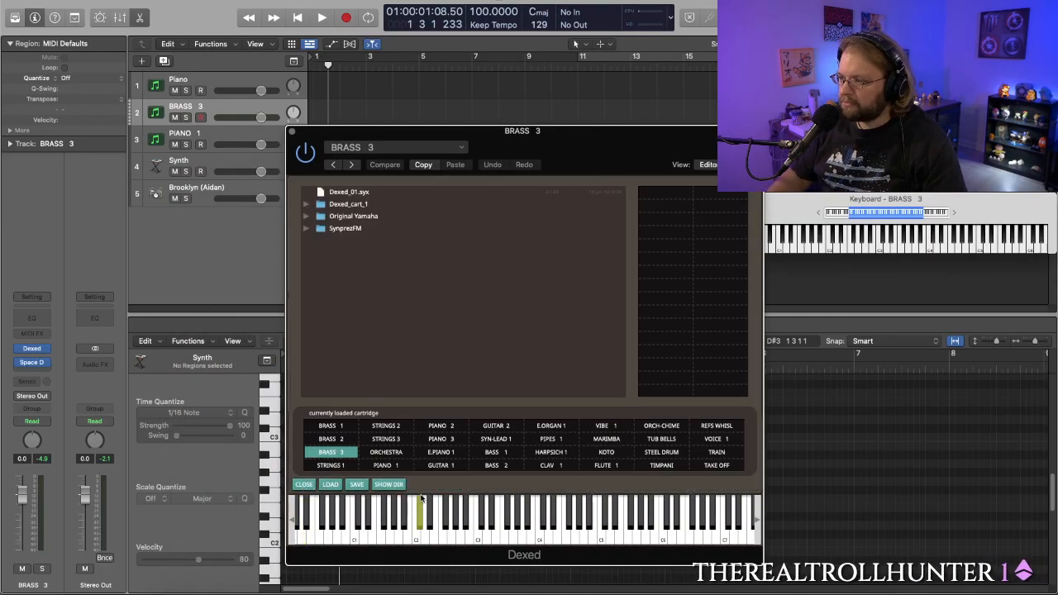
left_click(400, 508)
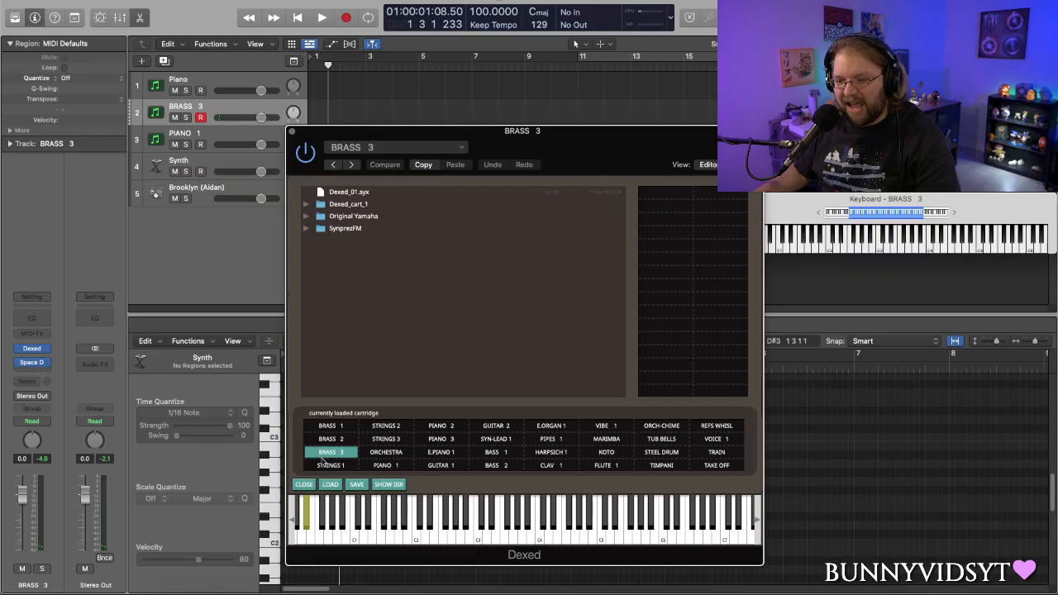
left_click(332, 427)
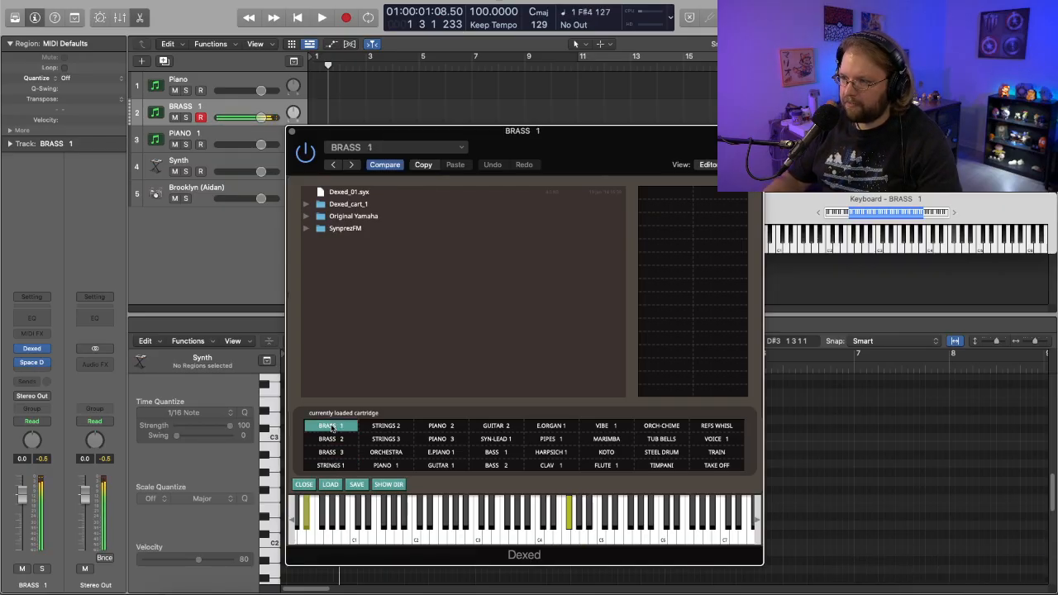
left_click(332, 439)
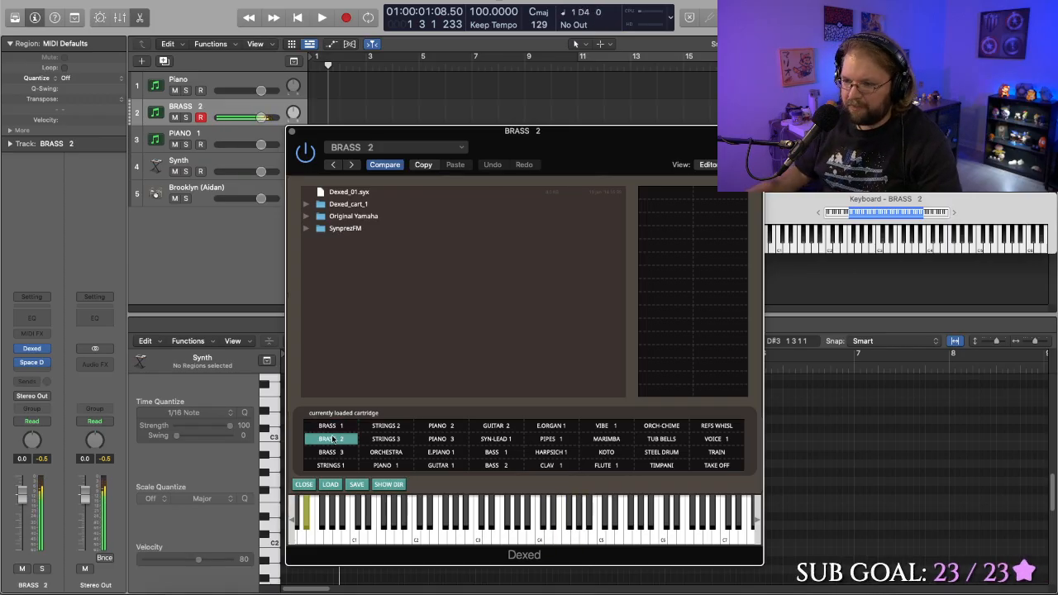
left_click(593, 440)
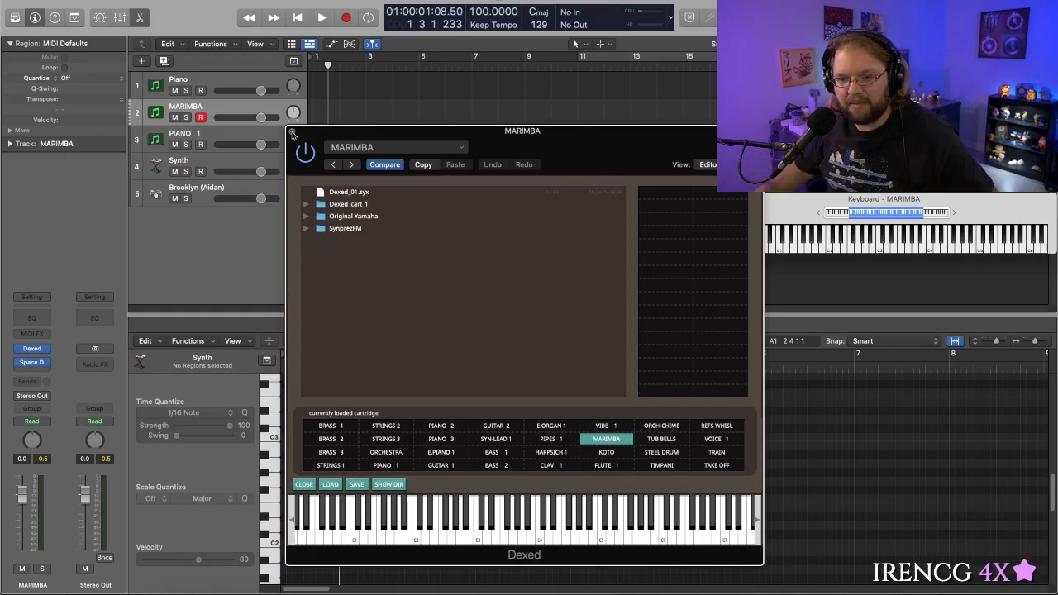
left_click(21, 367)
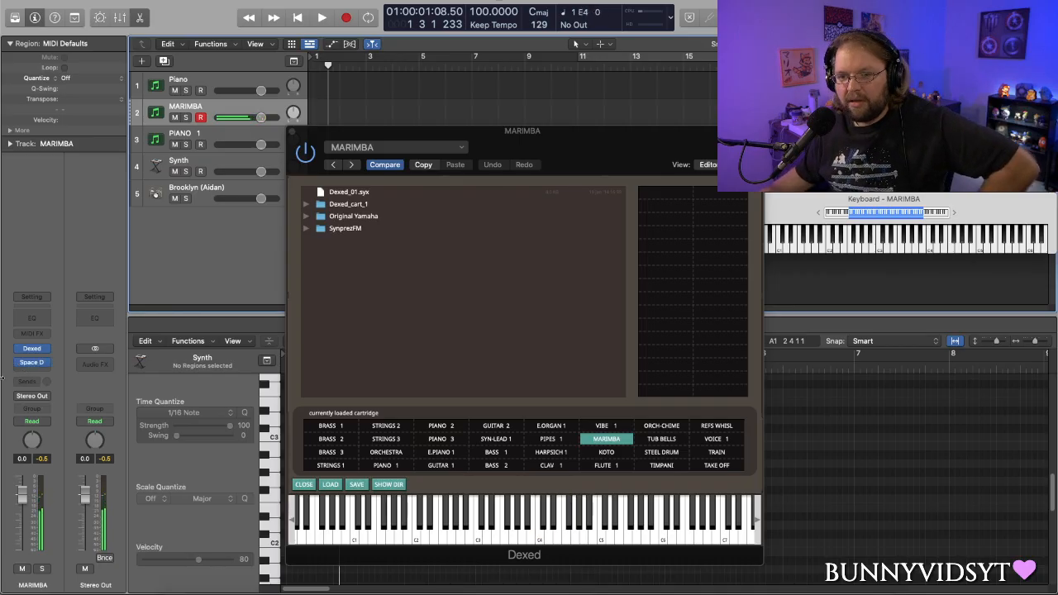
mouse_move(20, 364)
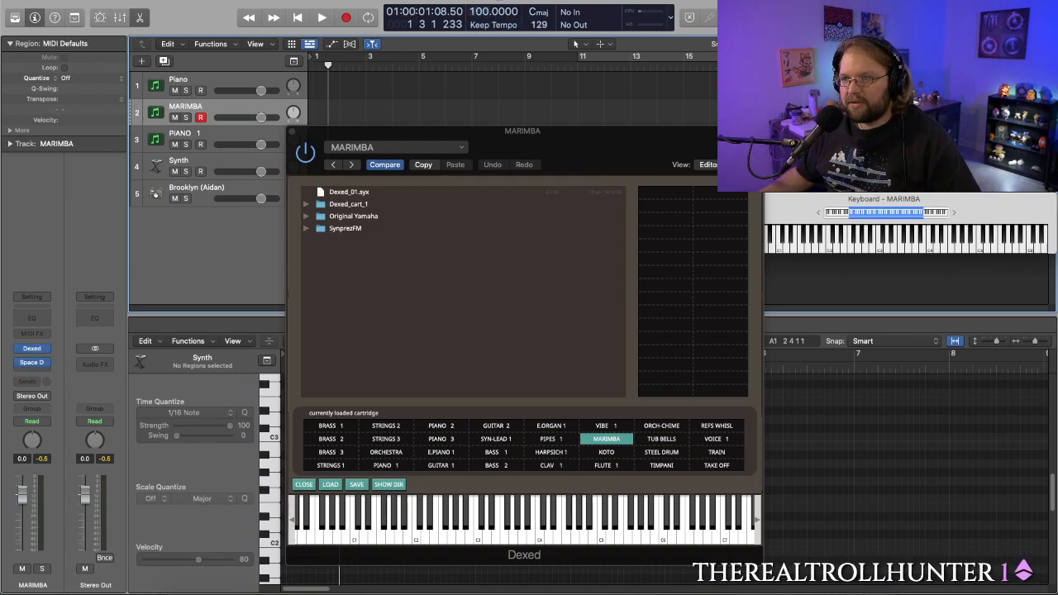
- Set the project tempo to 115 and leave the tempo mode on Keep Project Tempo
double_click(479, 12)
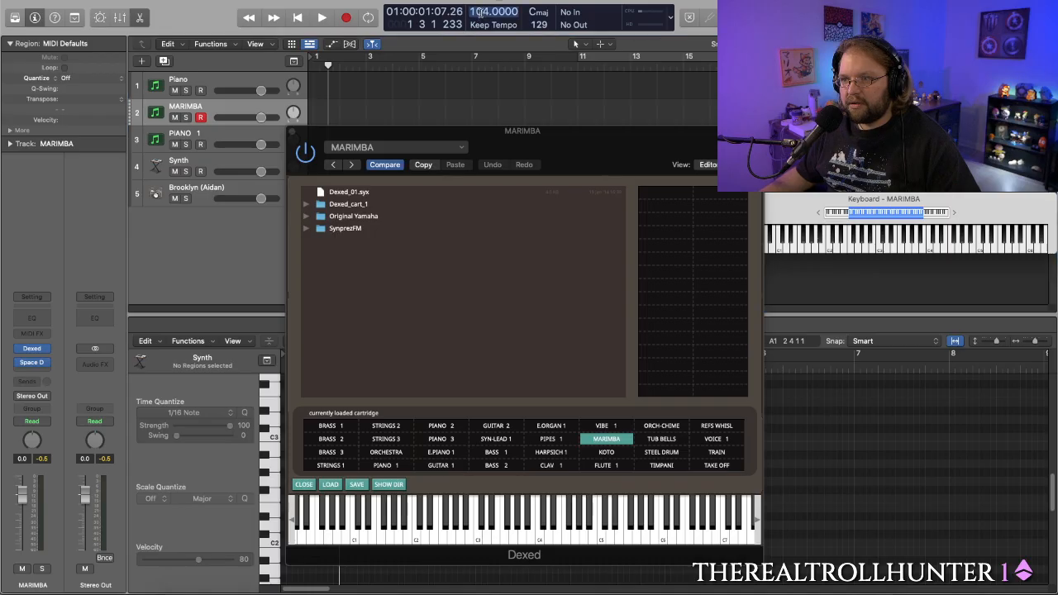
type("115")
key("Return")
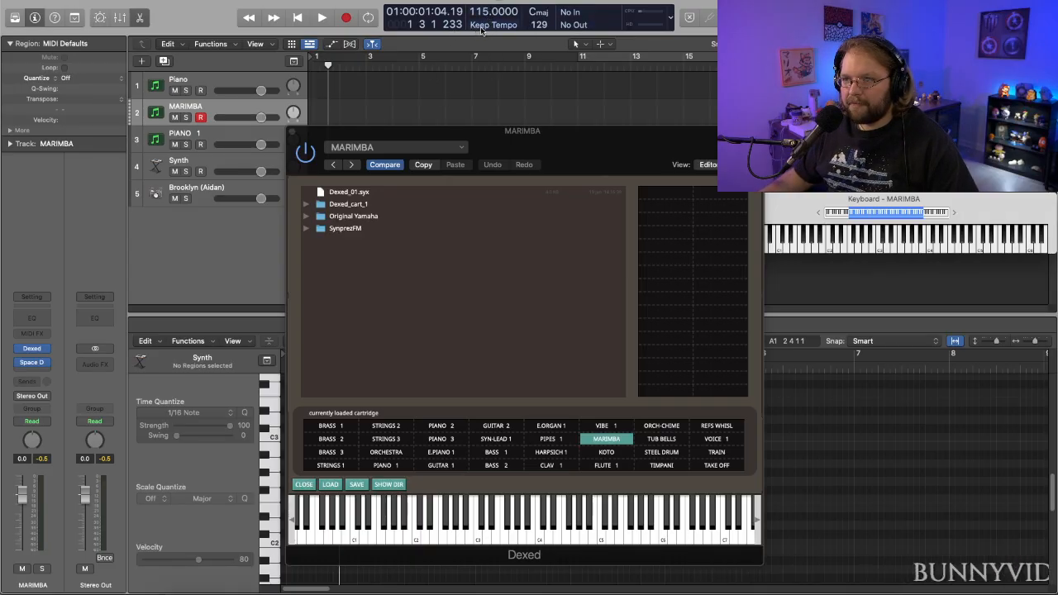
left_click(493, 24)
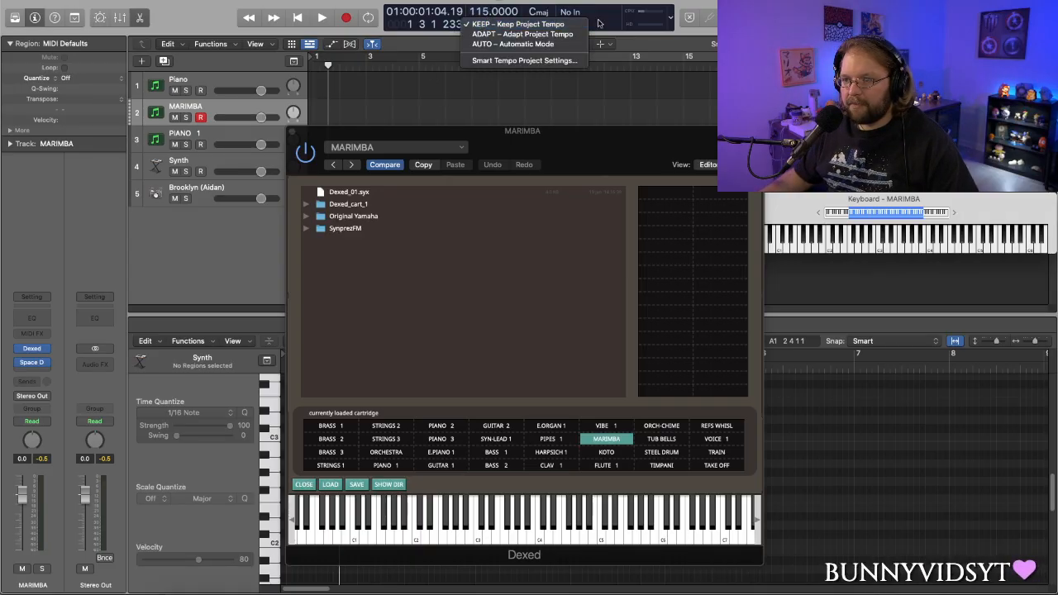
left_click(543, 25)
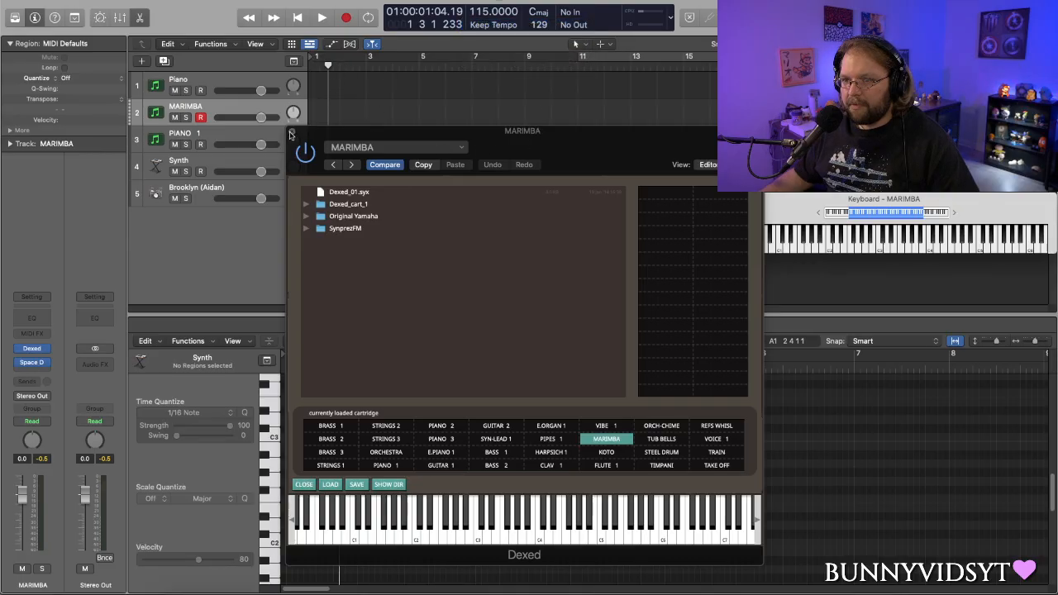
- Close the Dexed window and create a cycle range from bar 1 to bar 15
left_click(290, 133)
left_click_drag(377, 66, 298, 73)
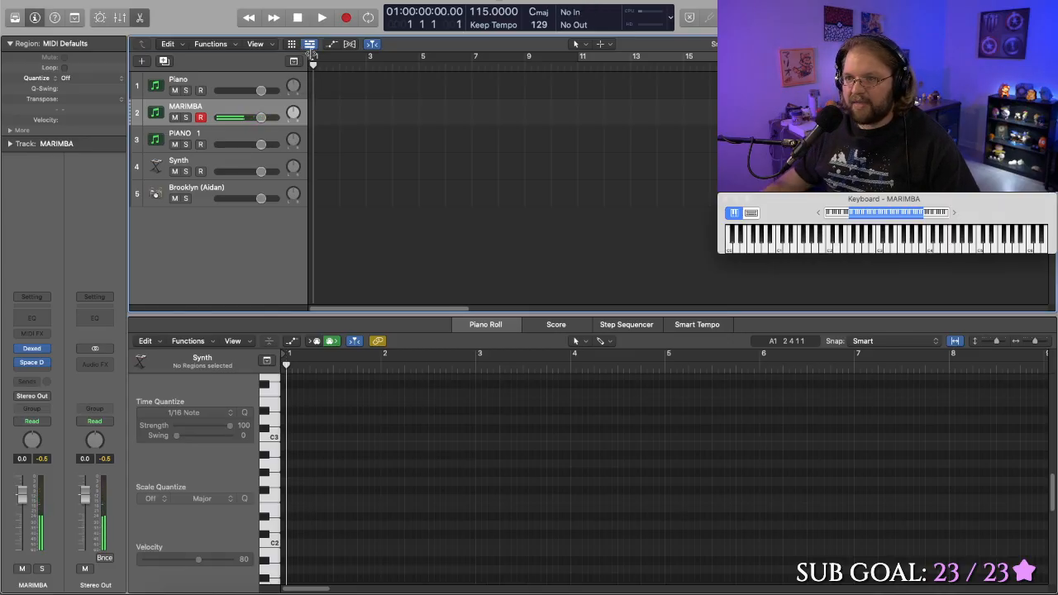
left_click_drag(314, 60, 689, 100)
- Record a trial take on the MARIMBA track at the 115 tempo and discard it
key("r")
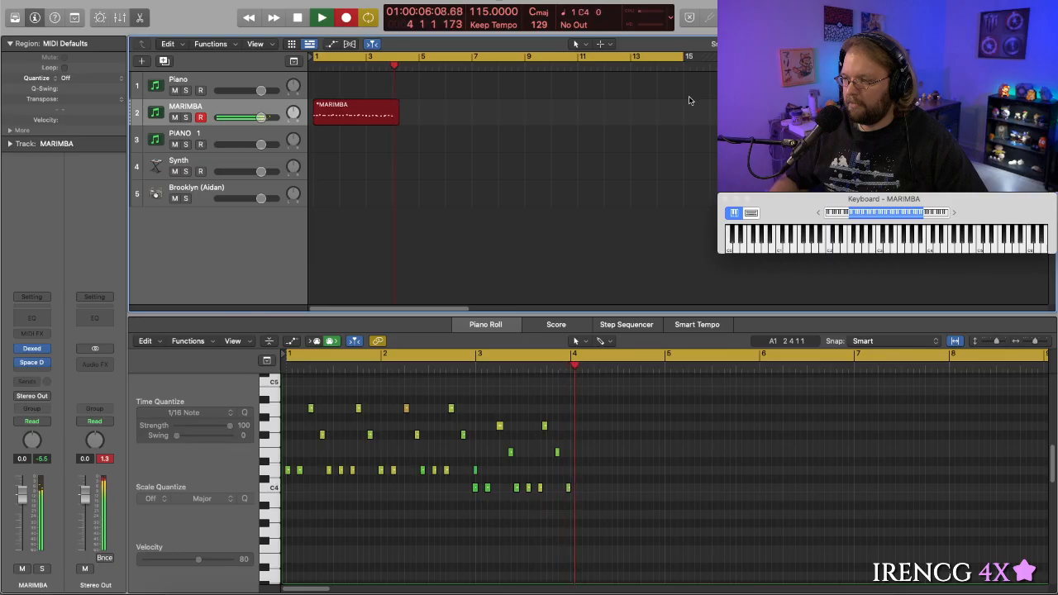
key("space")
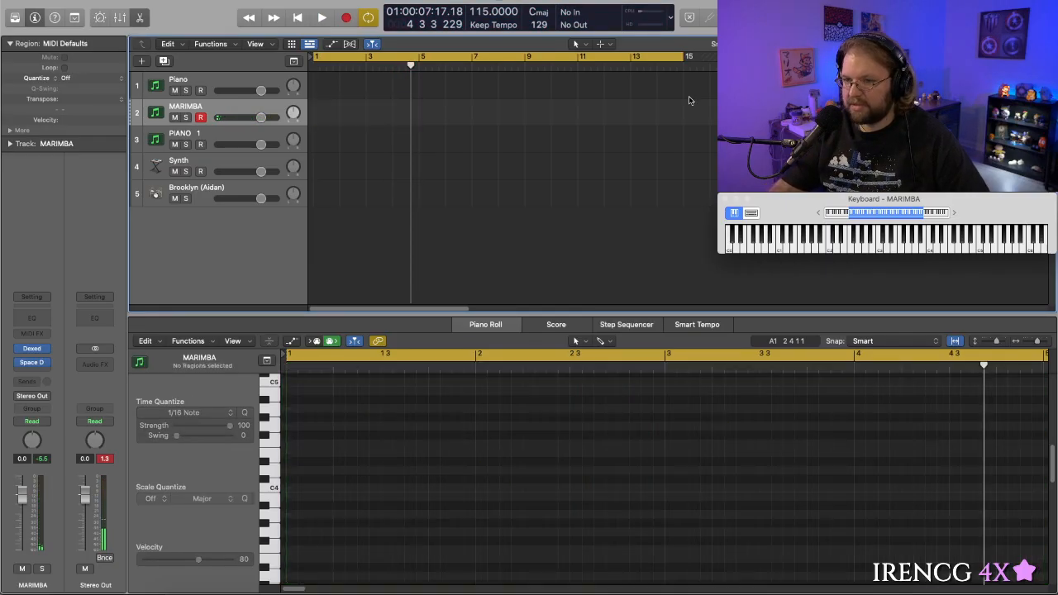
key("Delete")
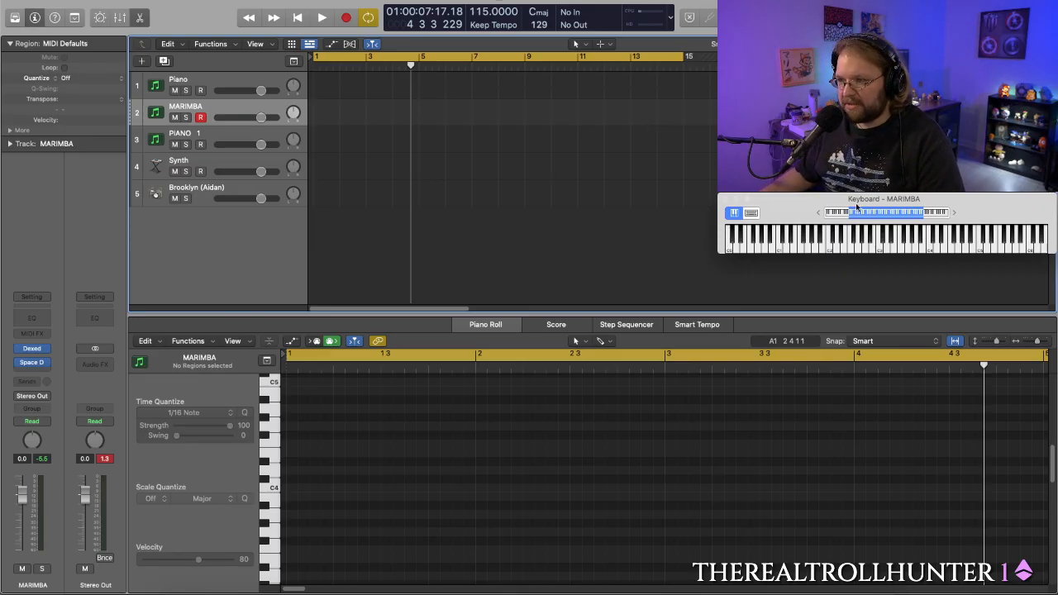
- Lower the project tempo to 110, record a four-bar marimba take from bar 1 and delete it
left_click_drag(494, 11, 494, 21)
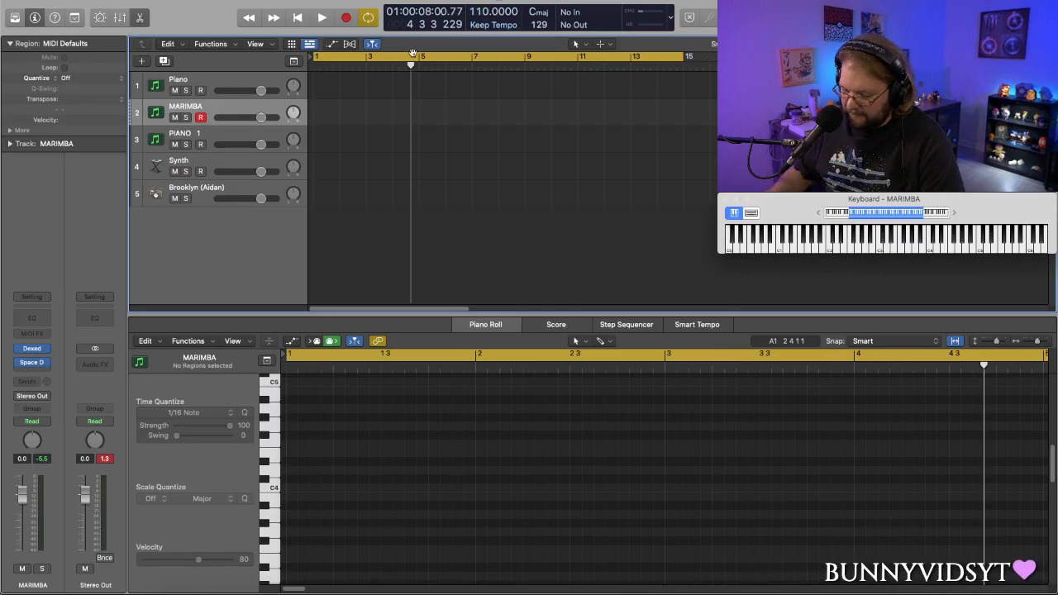
key("r")
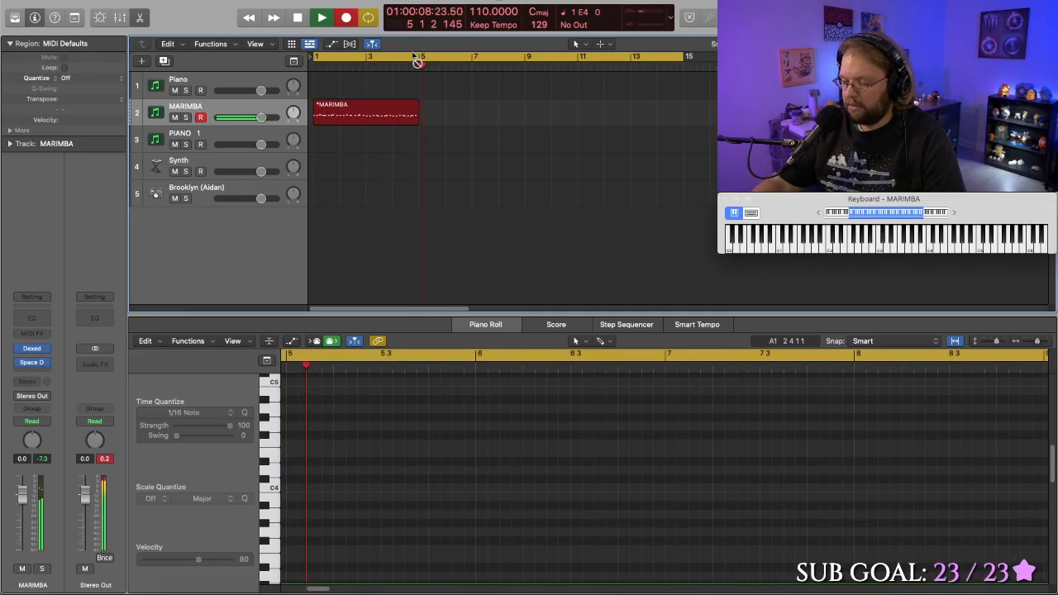
key("r")
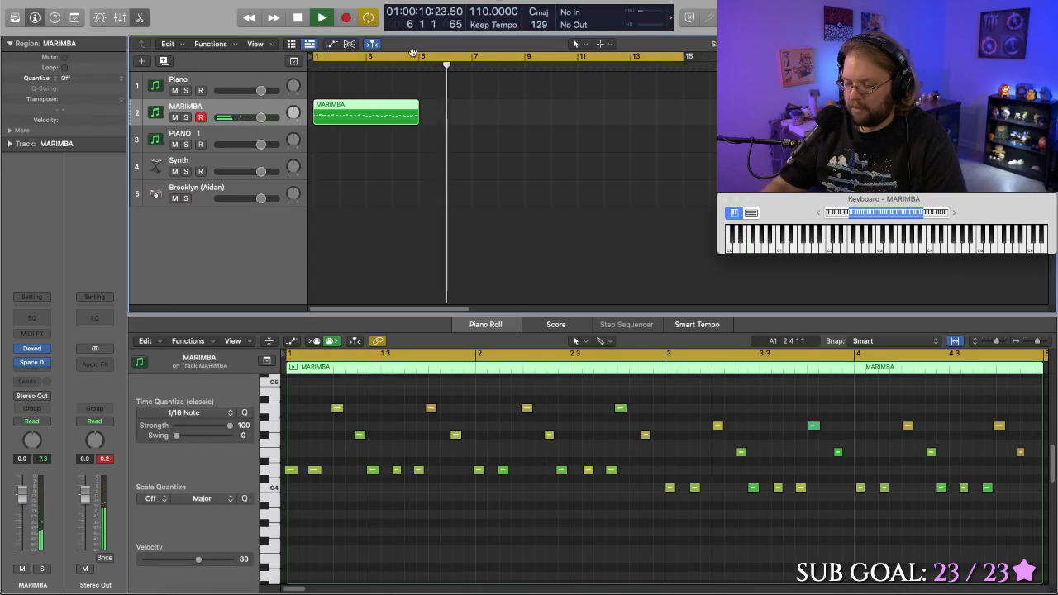
key("space")
key("Delete")
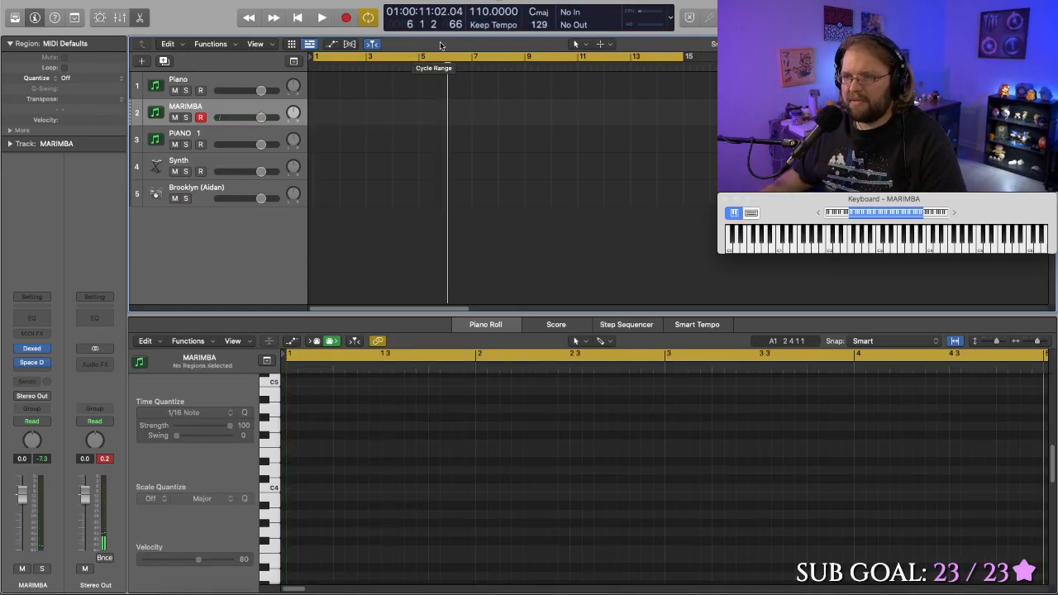
- Set the tempo to 100, start recording on the MARIMBA track and stop the take early
left_click_drag(484, 12, 484, 29)
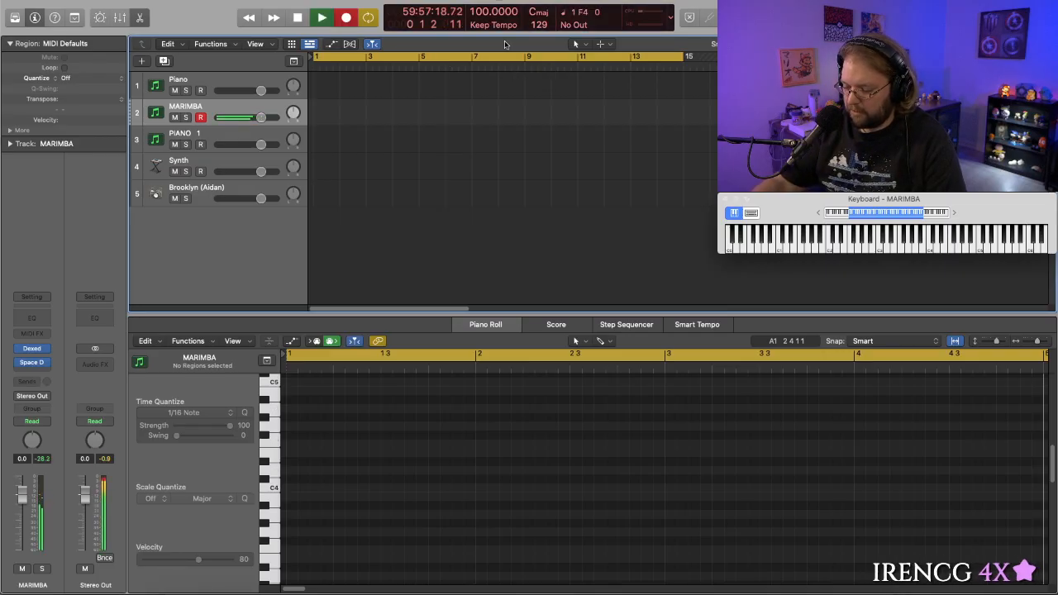
key("r")
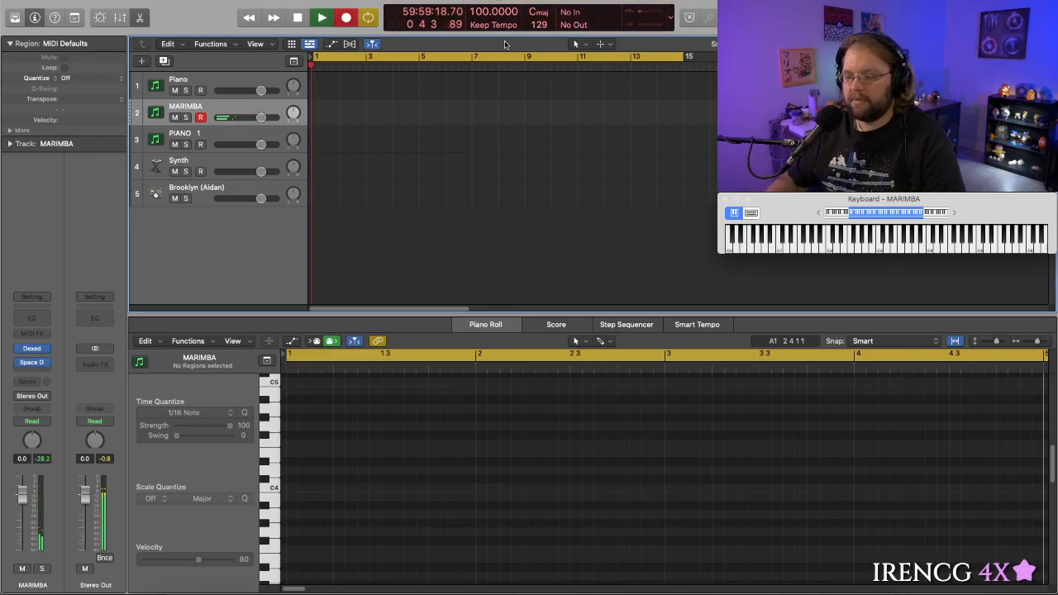
key("space")
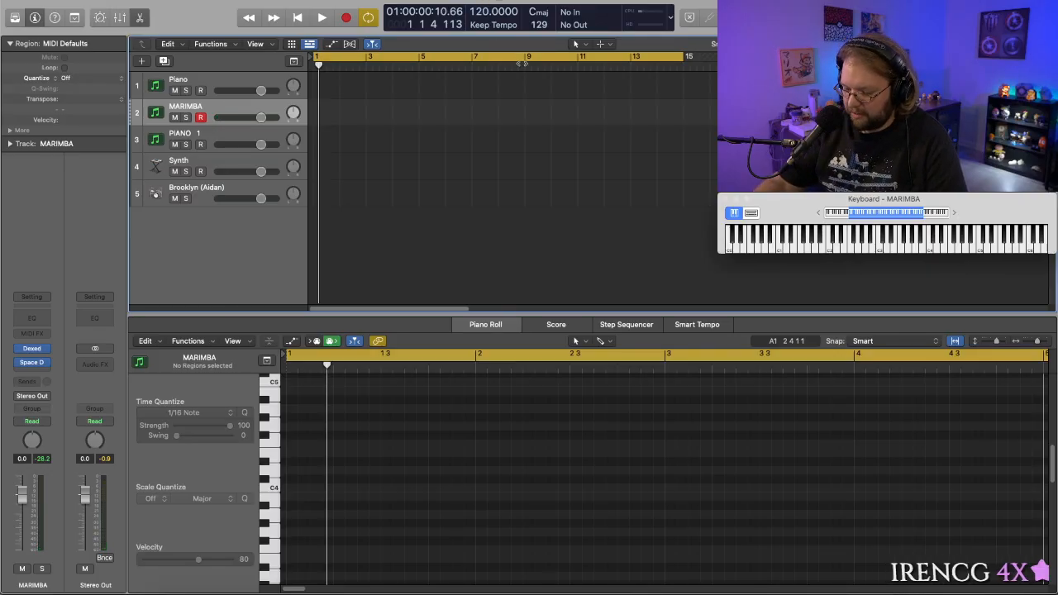
- Record another marimba take from bar 1 at a tempo of 120 and delete it
key("r")
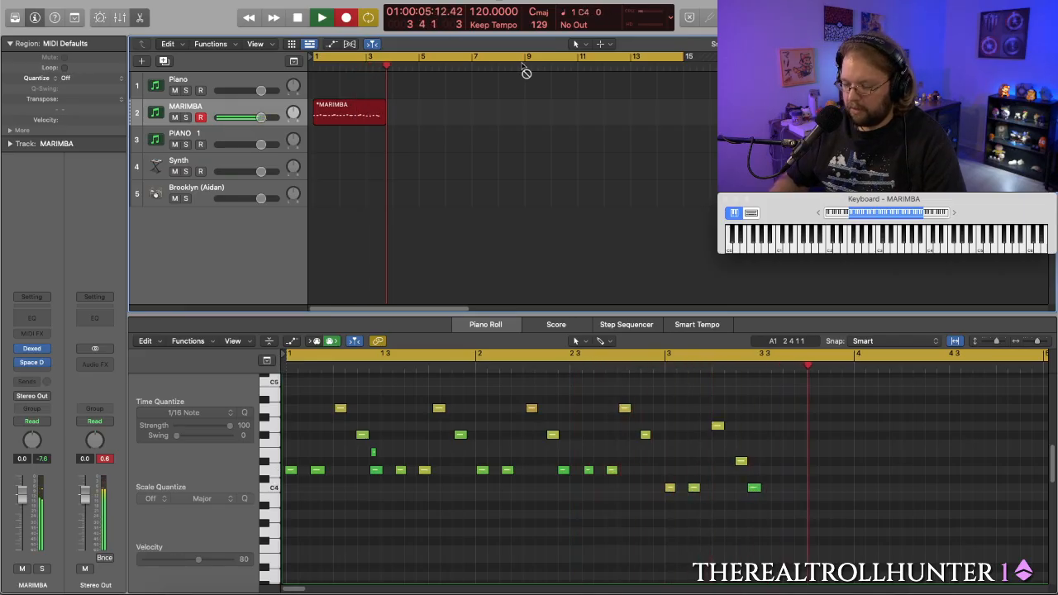
key("space")
key("Delete")
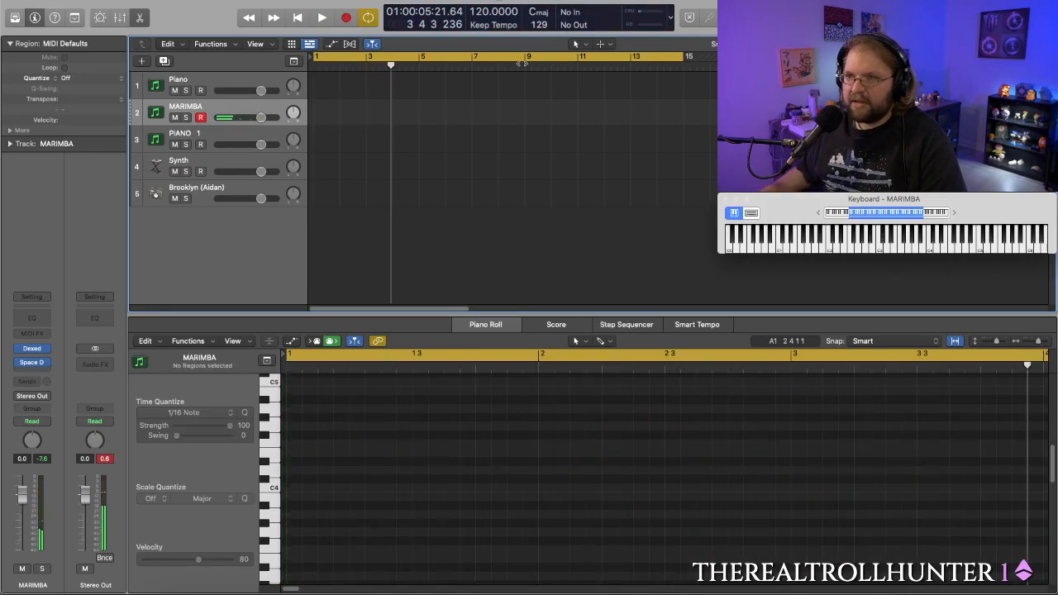
- Set the tempo back to 115 and record an eight-bar melodic pattern on the MARIMBA track from bar 1
left_click_drag(486, 12, 485, 16)
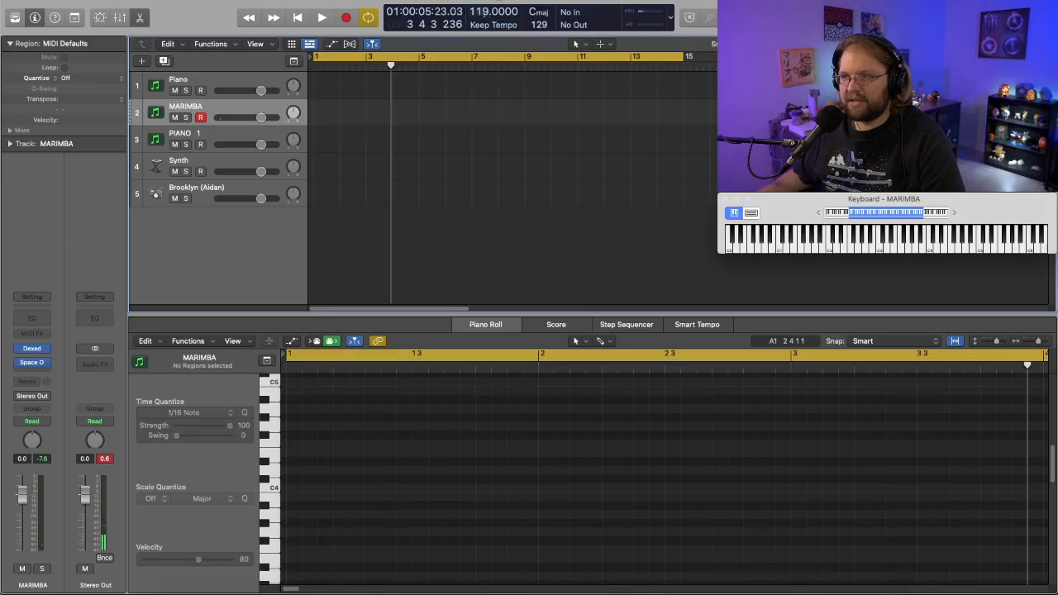
key("r")
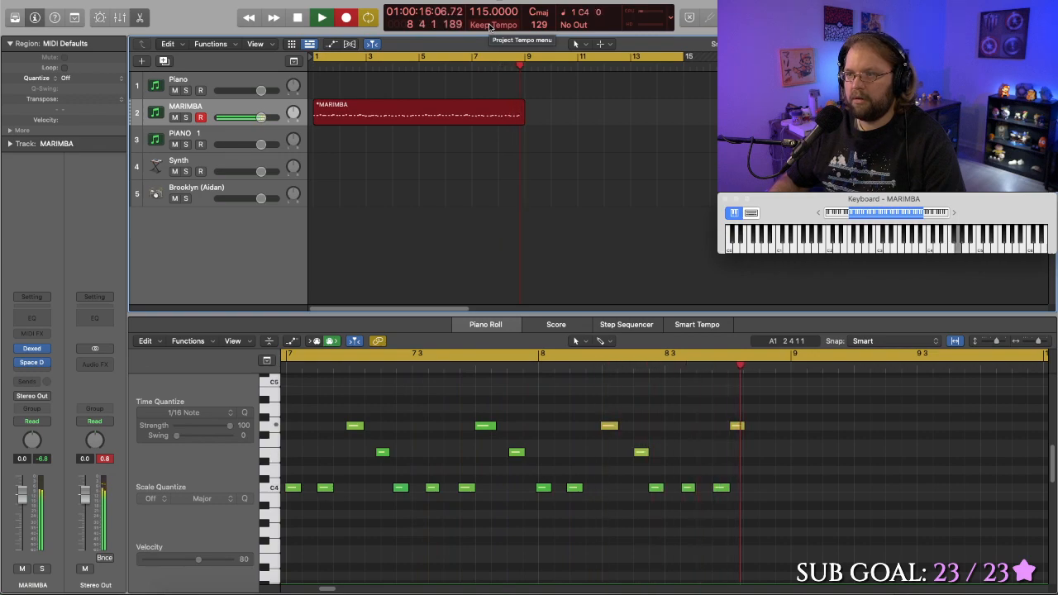
key("space")
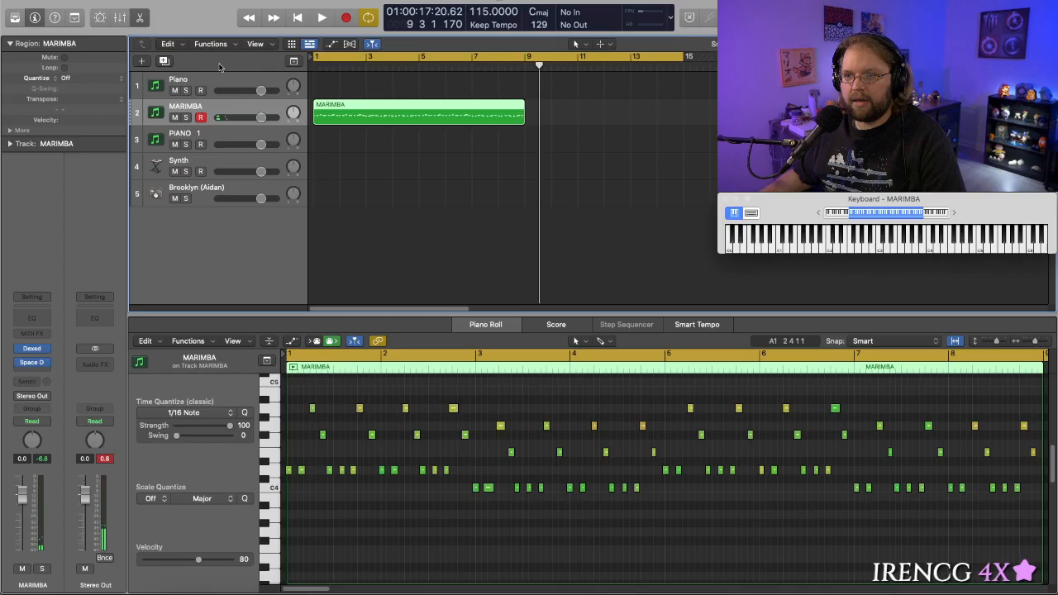
- Show the secondary ruler above the tracks
left_click(272, 46)
left_click(273, 46)
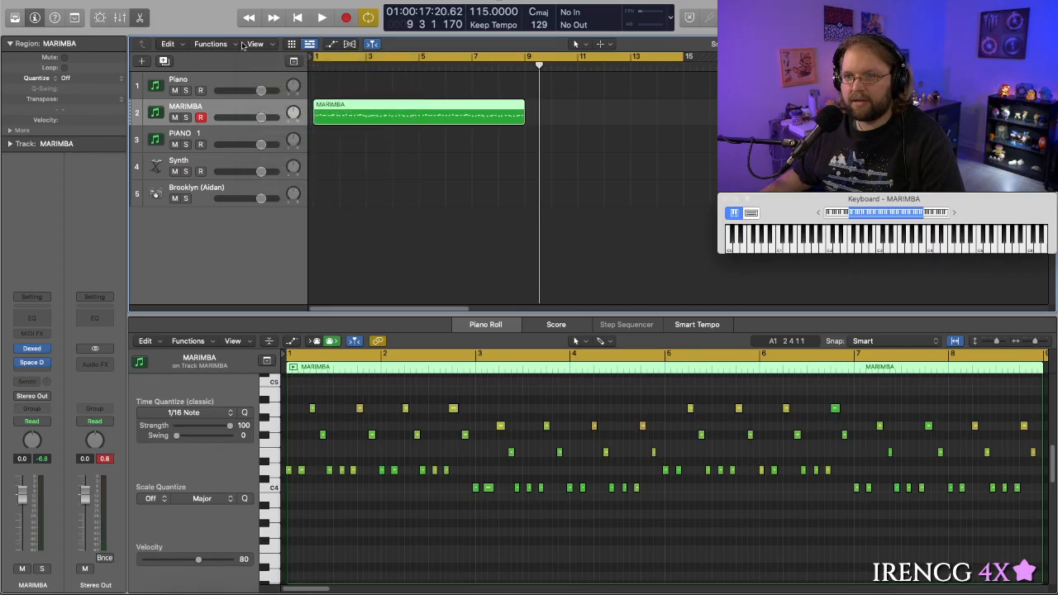
left_click(248, 44)
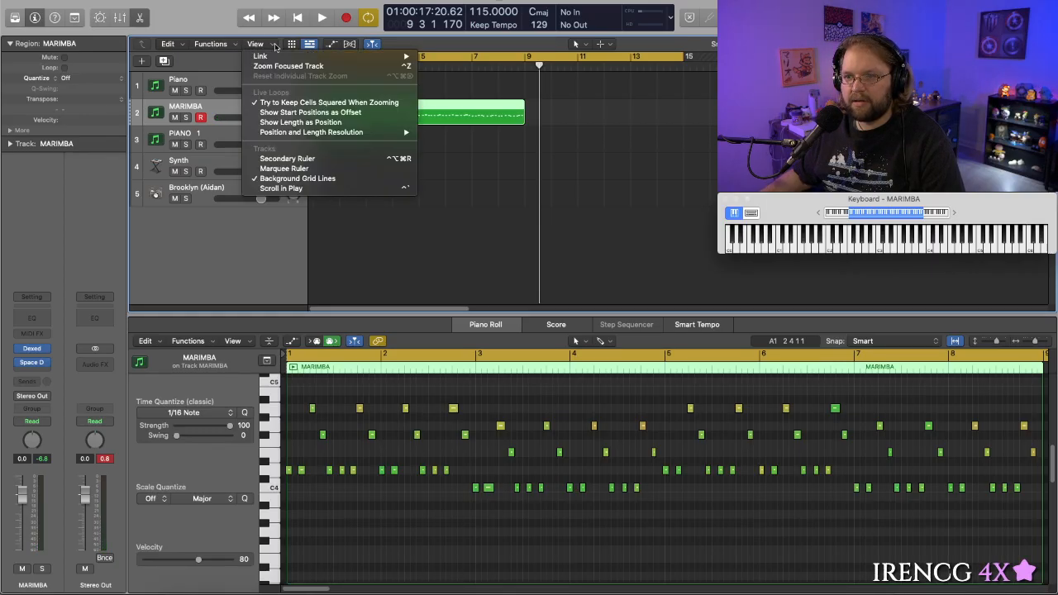
left_click(306, 158)
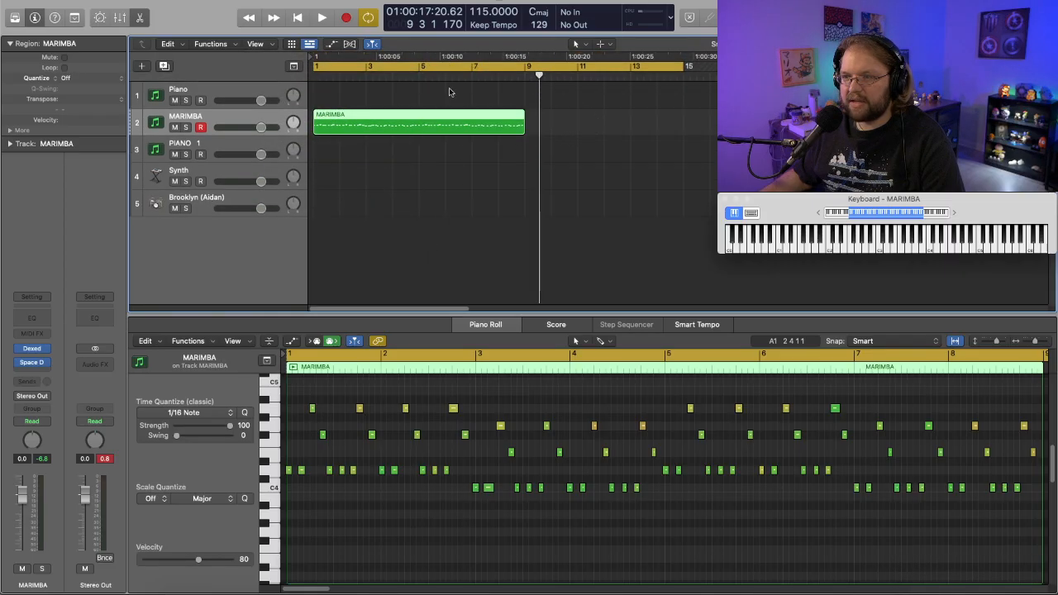
- Quantize the MARIMBA region to 1/16 Note and play the region back
key("Return")
key("space")
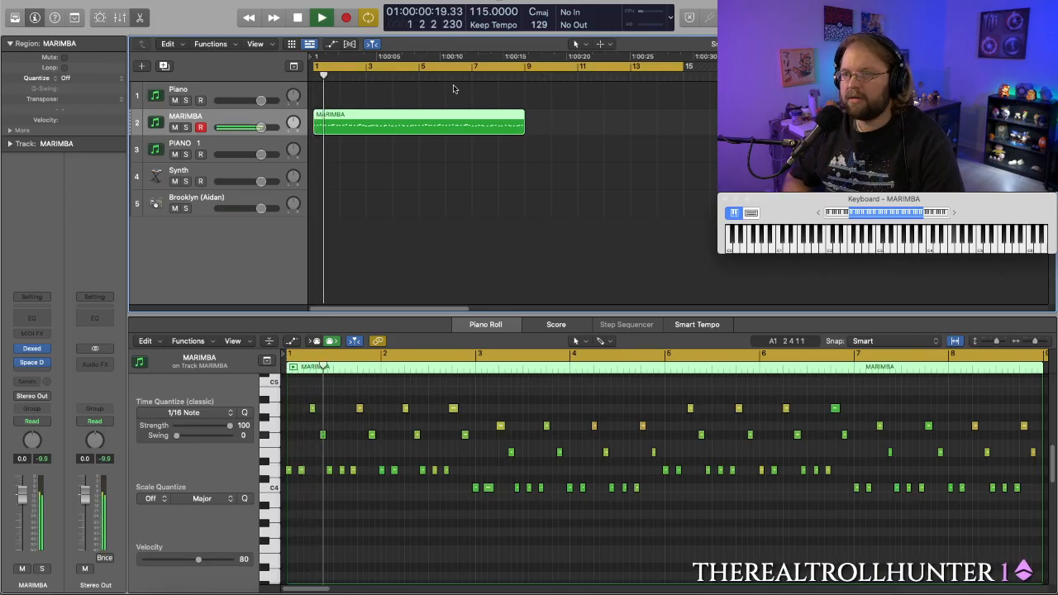
key("space")
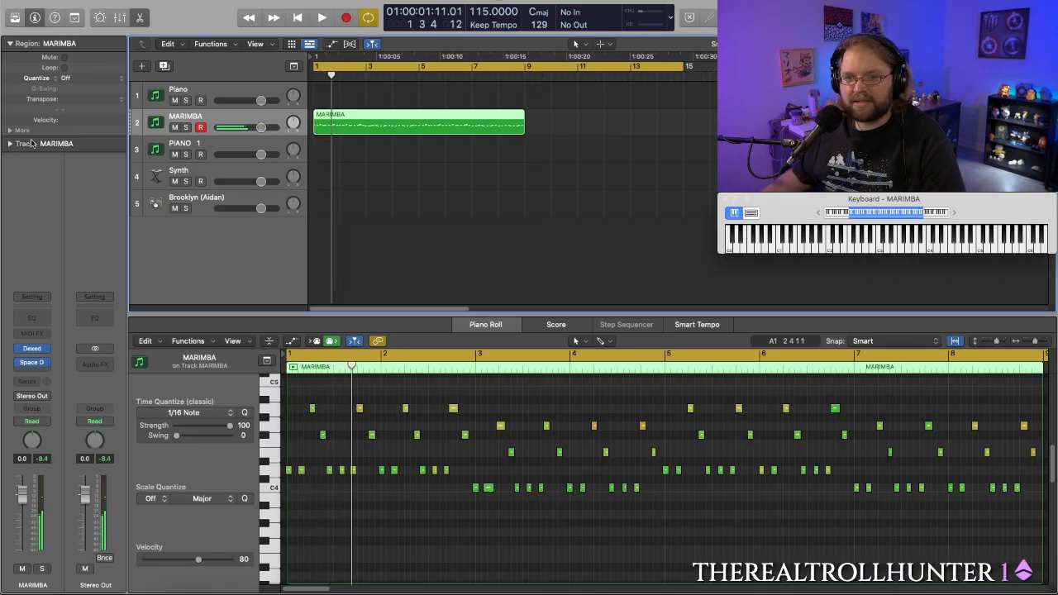
left_click(83, 81)
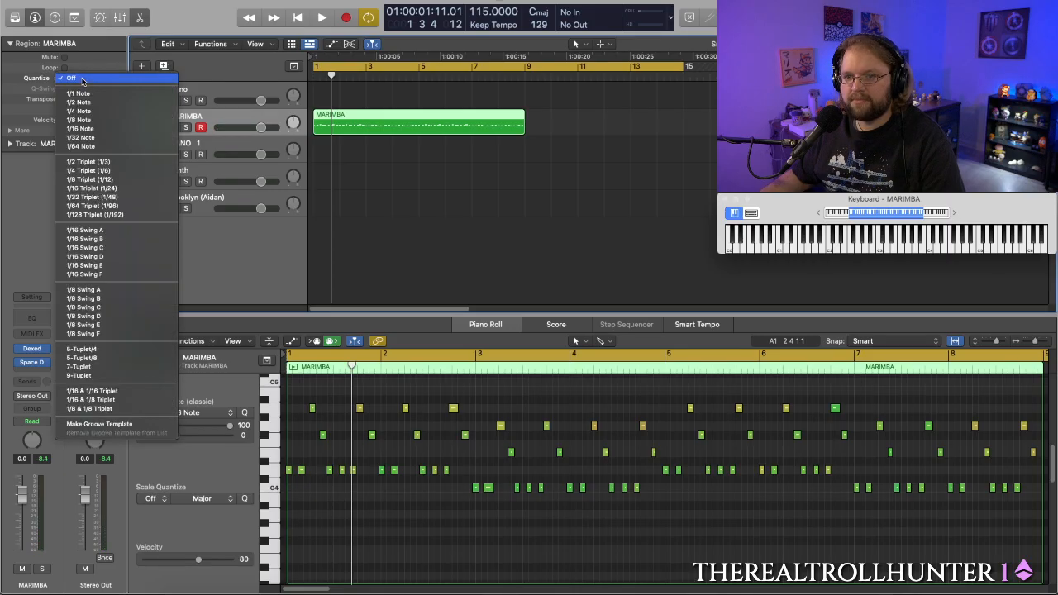
left_click(83, 130)
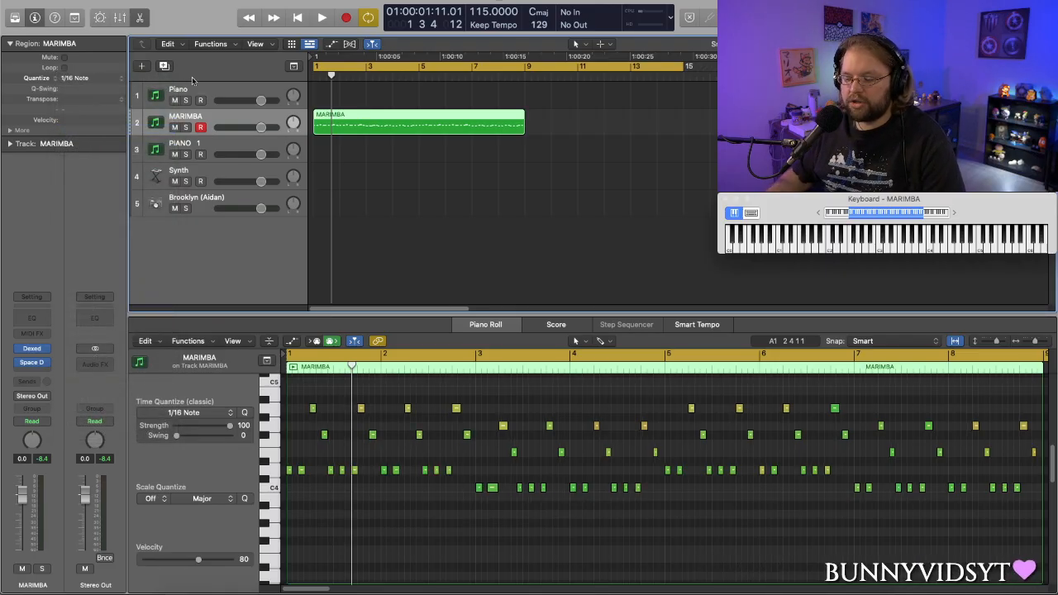
key("space")
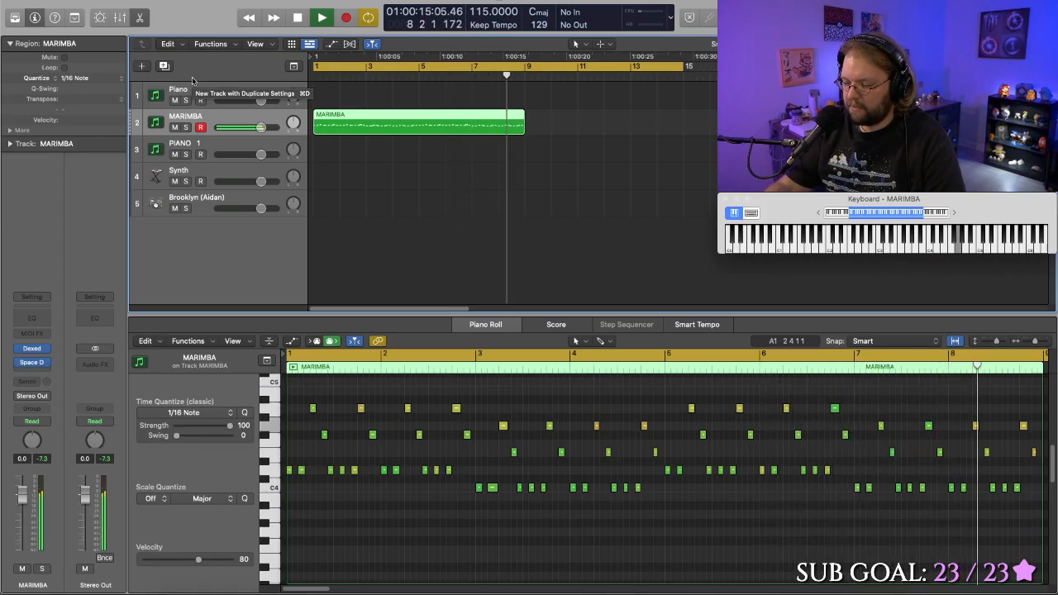
key("space")
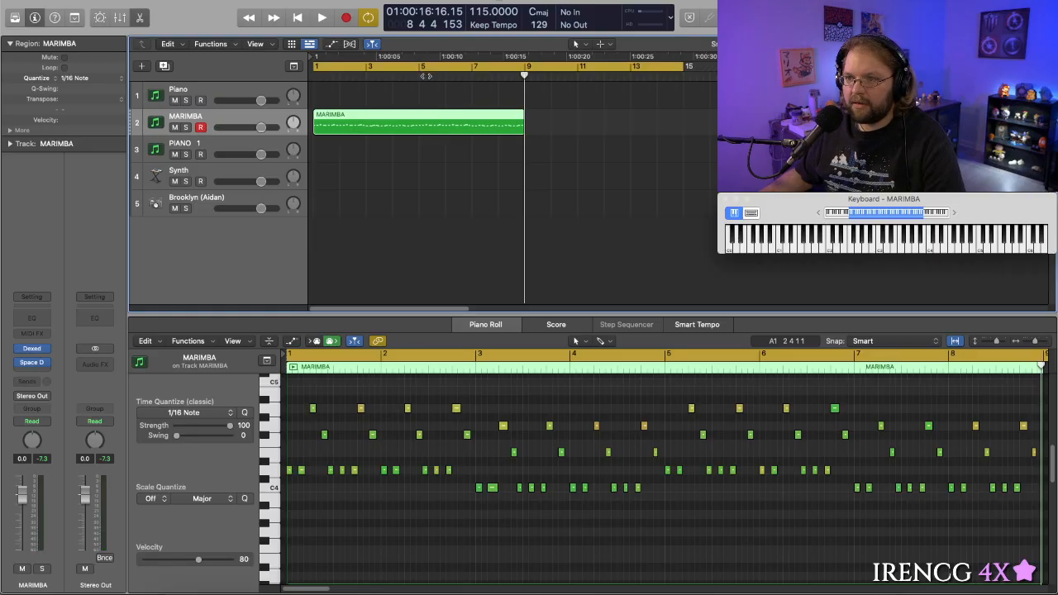
left_click(387, 77)
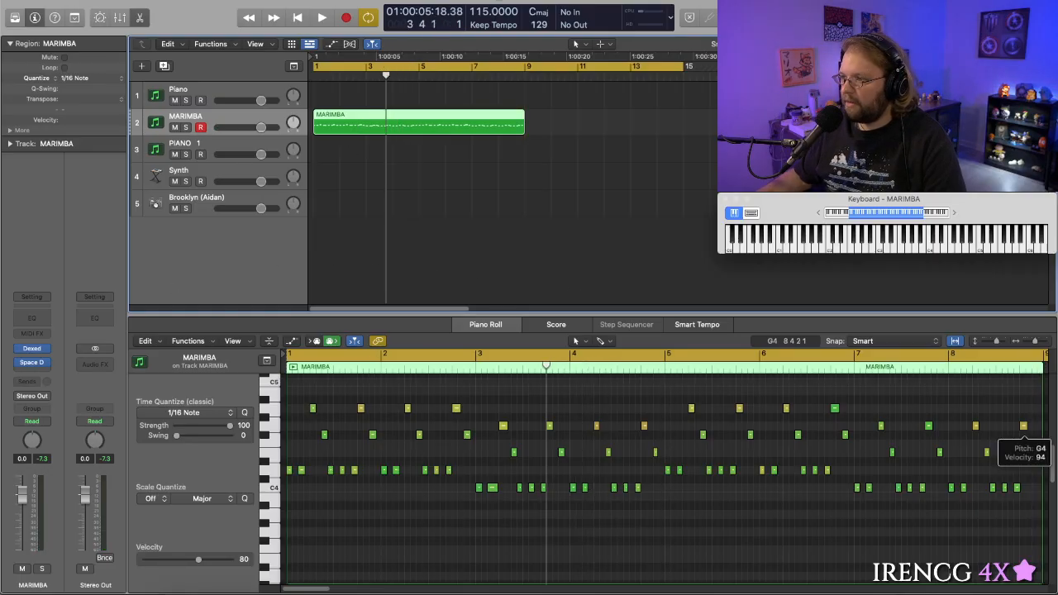
- Search the instrument database of the Piano track's Play plug-in for "handpan", and close the plug-in
key("super+k")
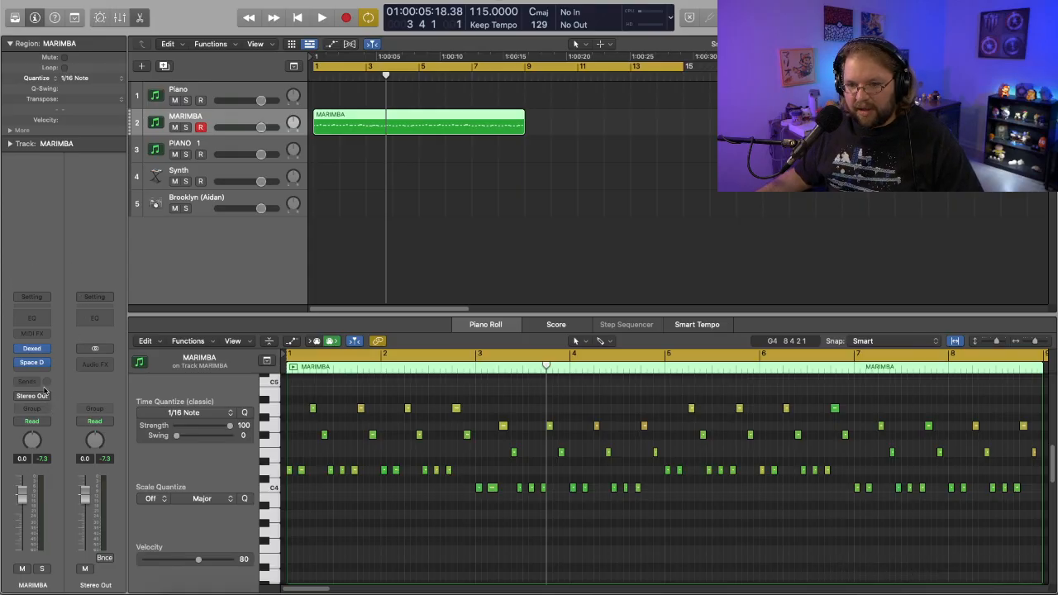
key("super+k")
left_click(210, 90)
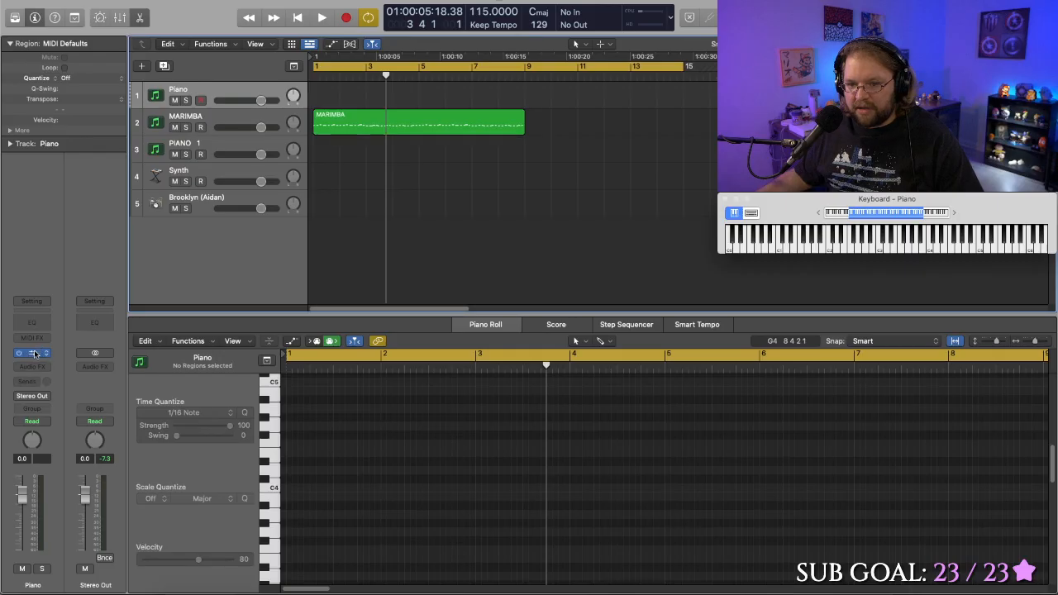
left_click(35, 354)
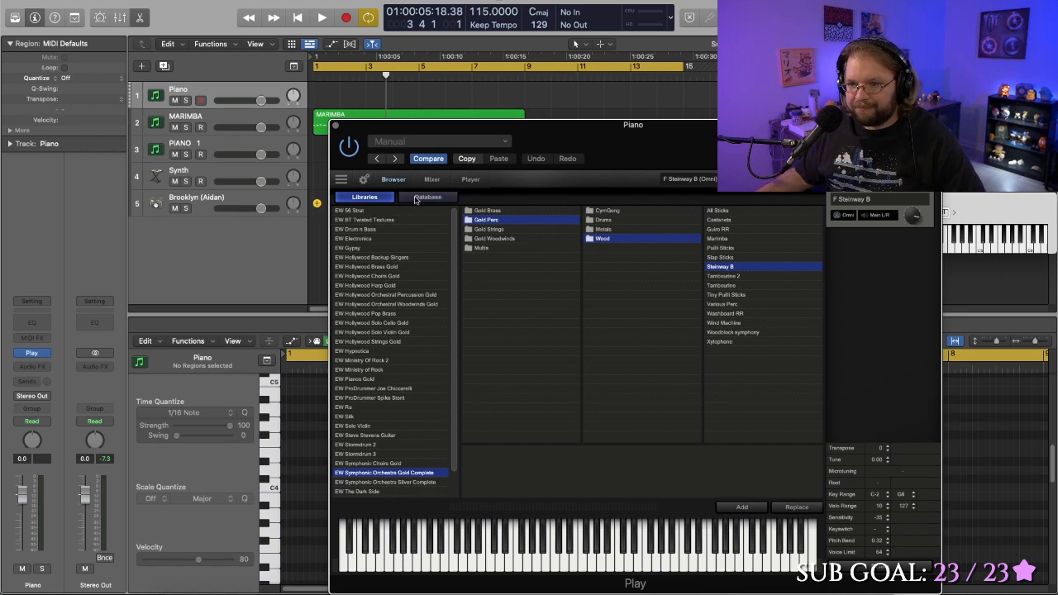
left_click(416, 199)
left_click(373, 201)
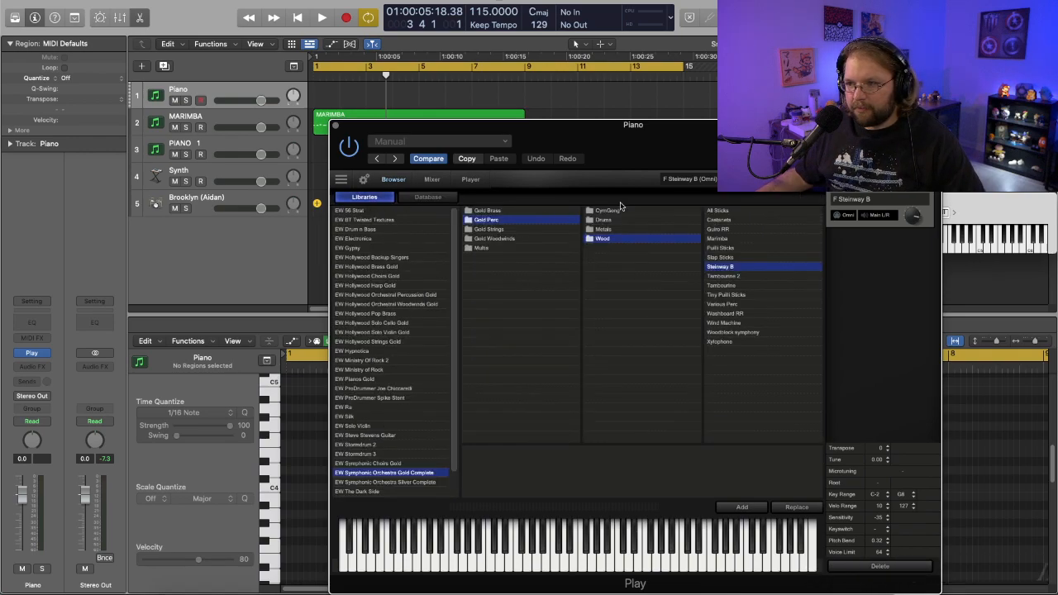
left_click(432, 200)
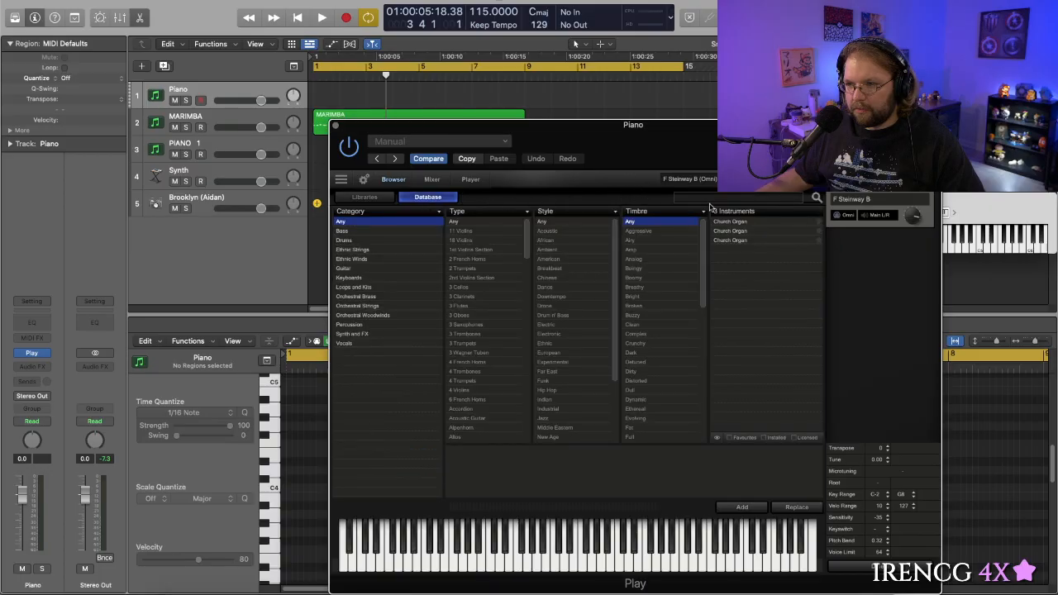
left_click(709, 199)
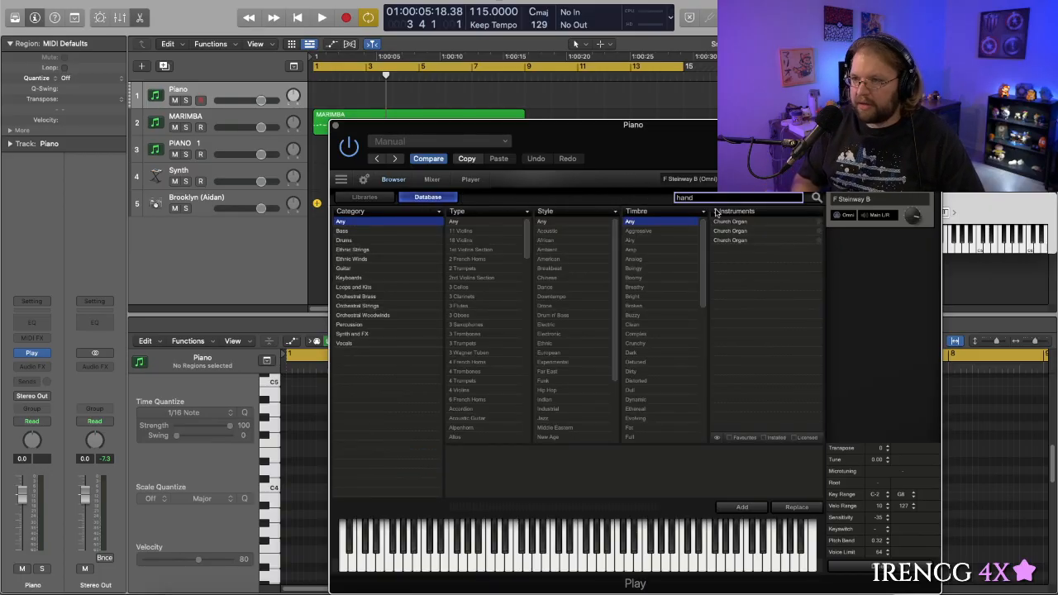
key("Return")
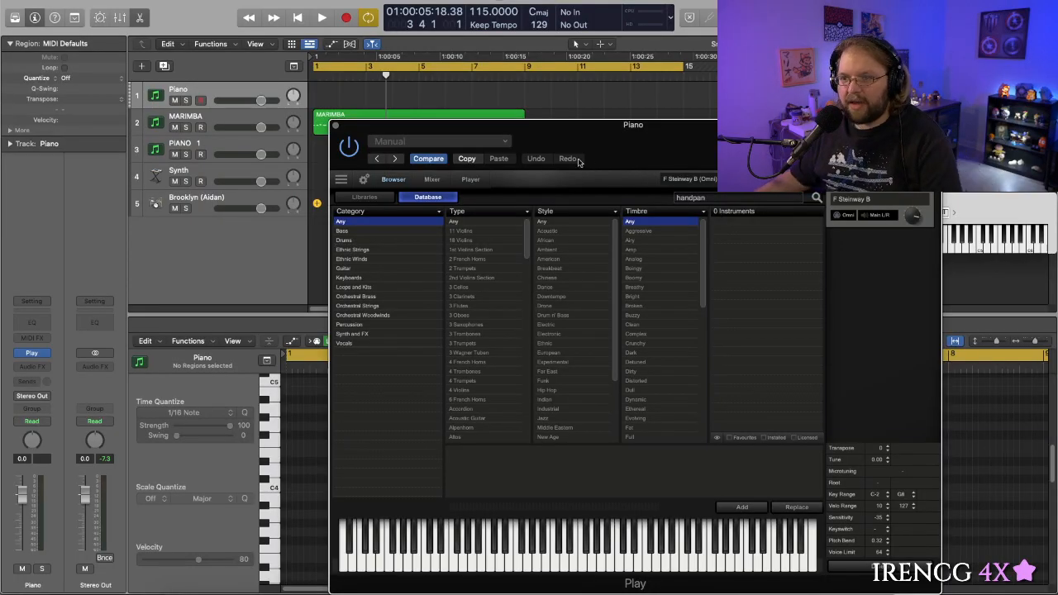
left_click(334, 126)
- Play the marimba part from bar 1 and open Space Designer on the MARIMBA track
key("Return")
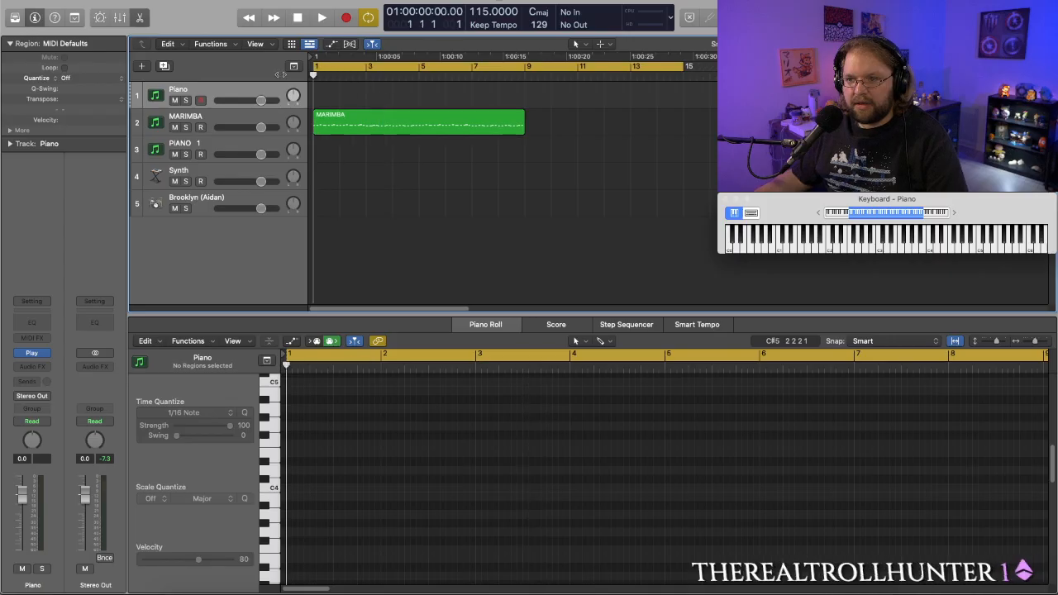
key("space")
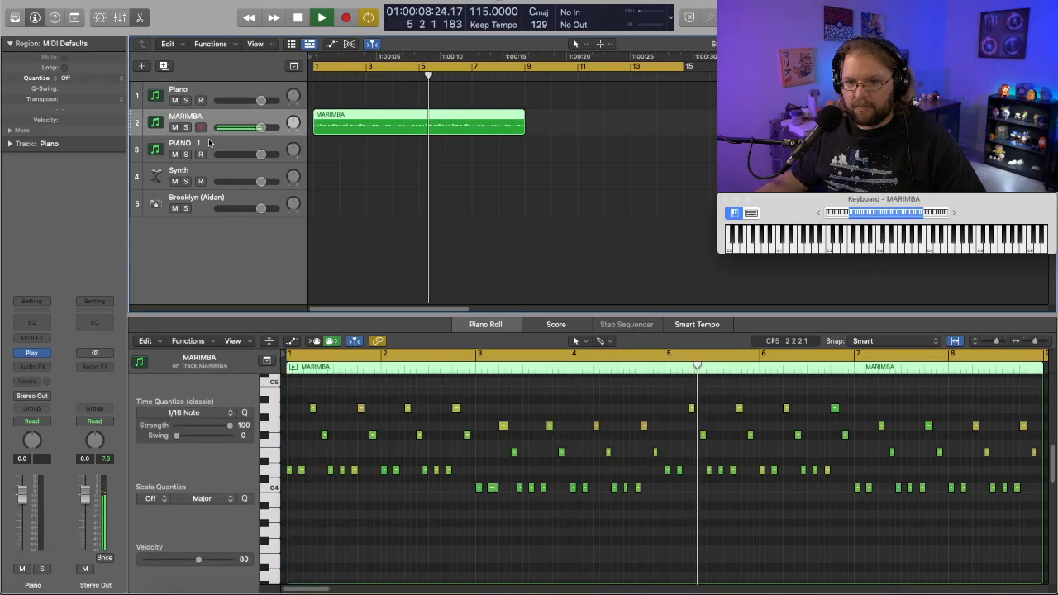
key("Down")
left_click(34, 364)
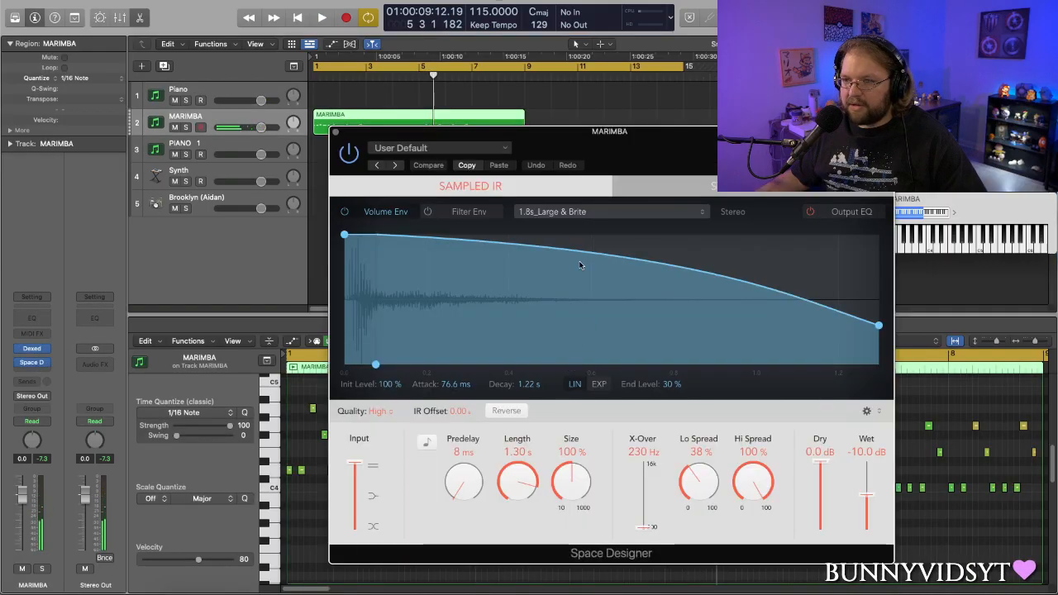
left_click_drag(590, 129, 635, 150)
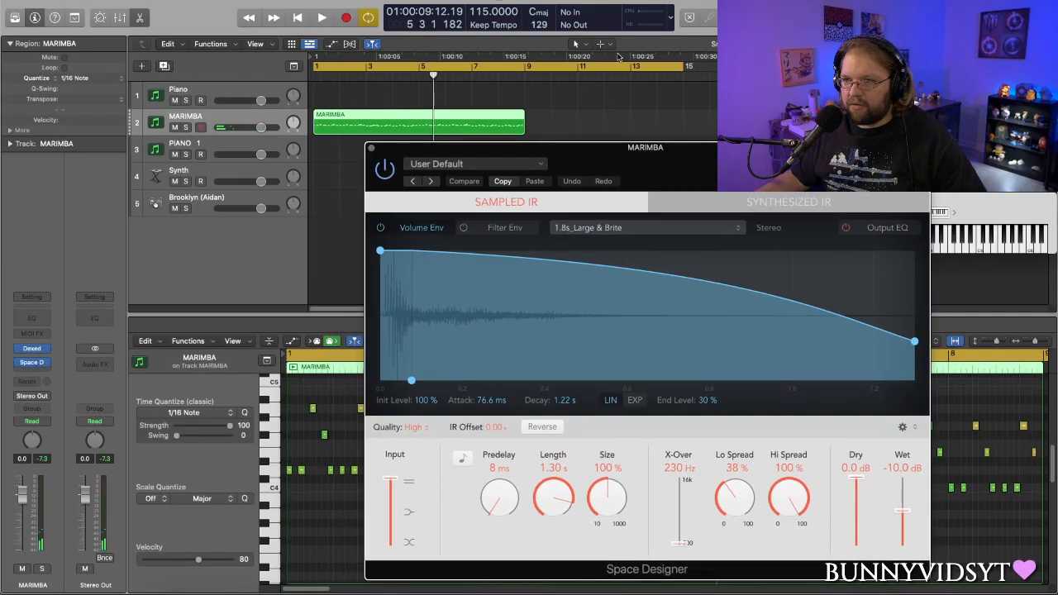
- Shorten the cycle range to end at bar 9, matching the MARIMBA region
left_click(683, 69)
left_click(645, 60)
left_click(656, 69)
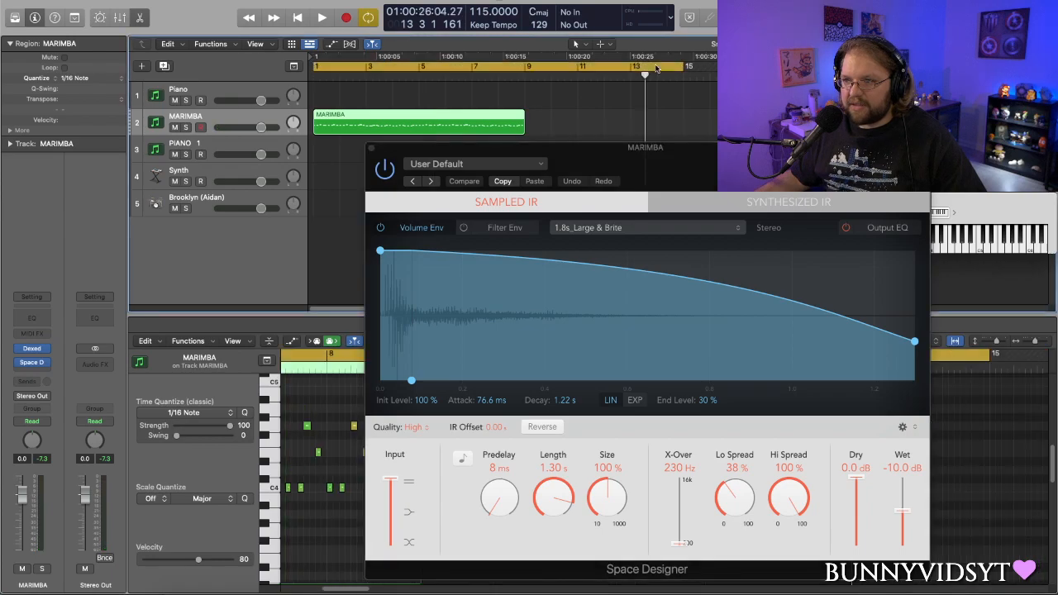
left_click_drag(682, 68, 529, 85)
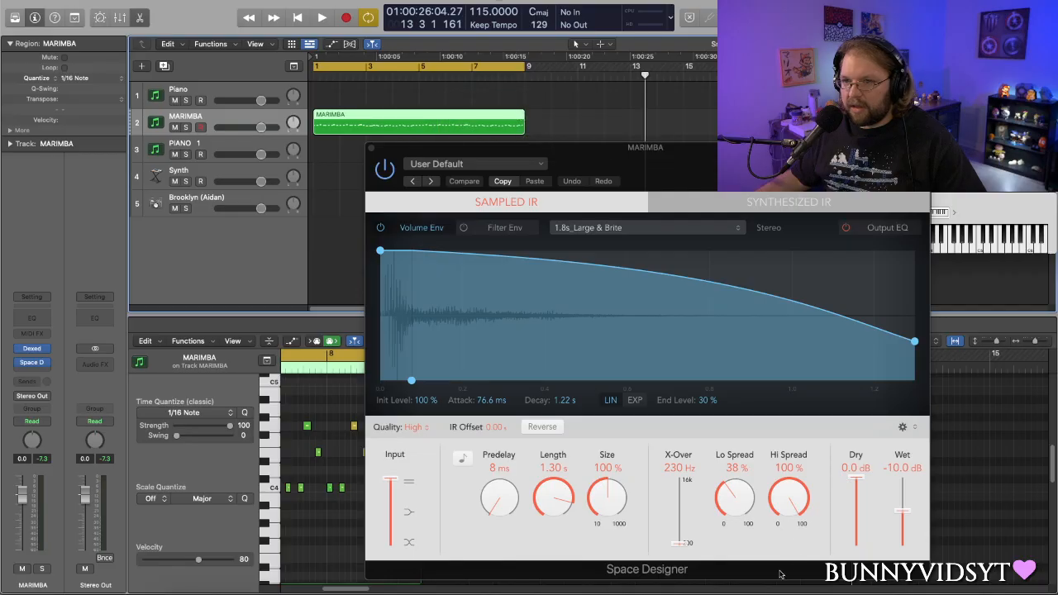
- Set Space Designer's wet level to -10.5 dB while the marimba loop plays
key("space")
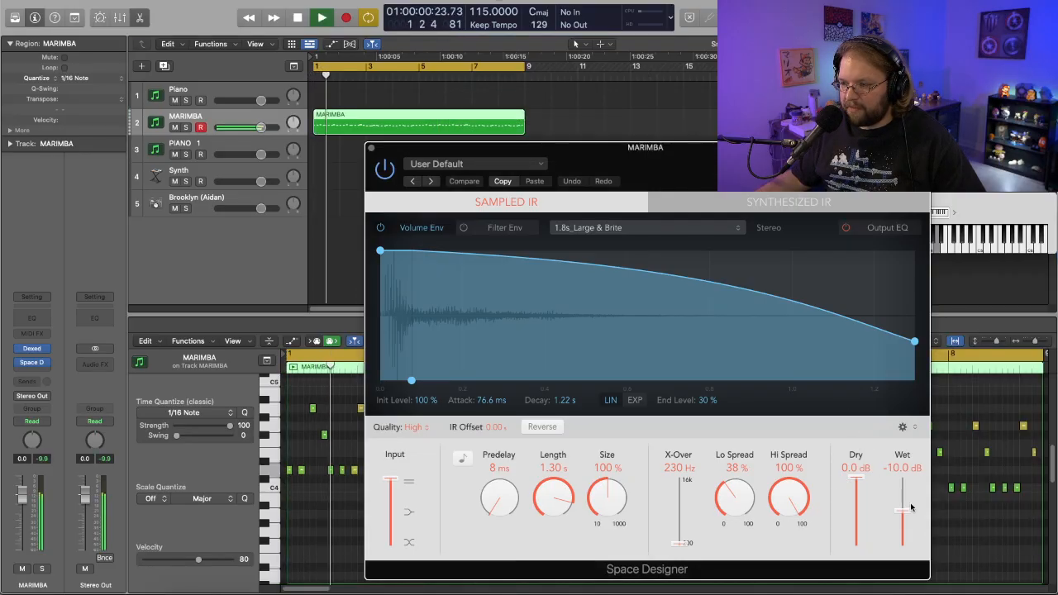
mouse_move(902, 510)
left_mouse_down()
mouse_move(902, 525)
mouse_move(900, 511)
left_mouse_up()
key("space")
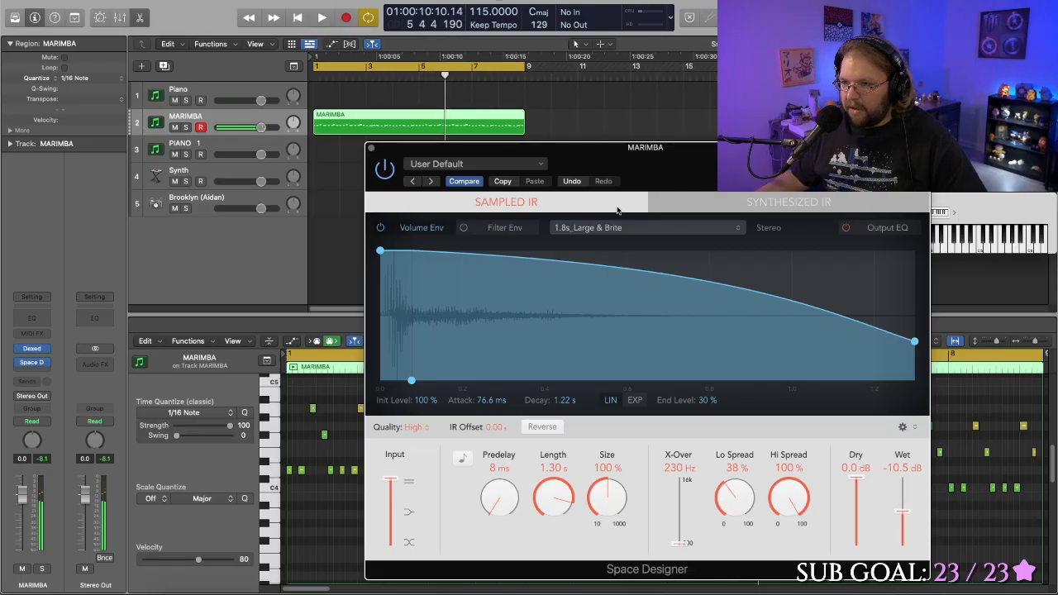
- Examine Space Designer's preset categories and impulse response loading options
left_click(651, 229)
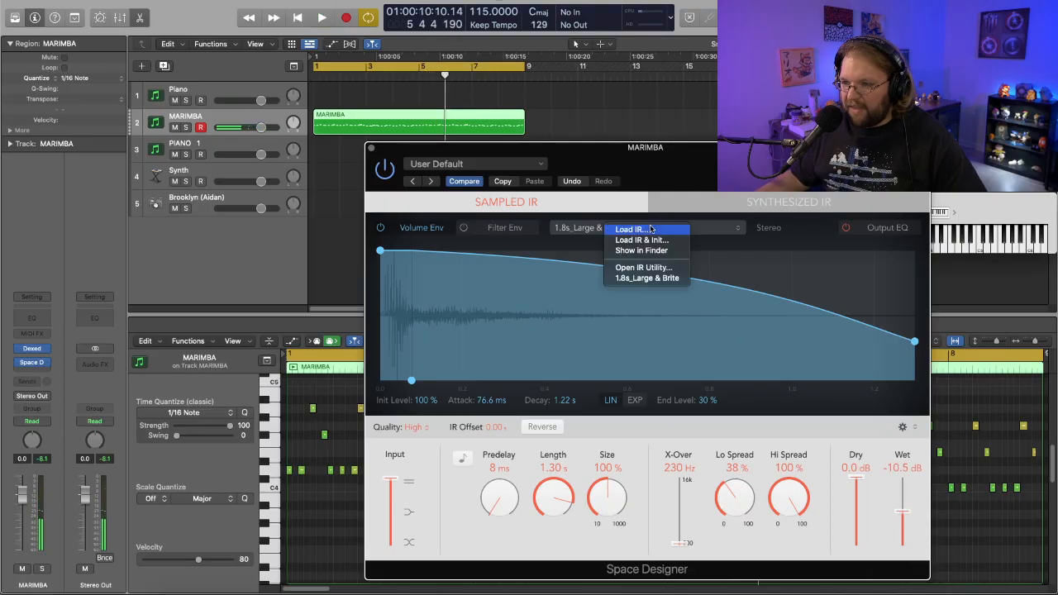
left_click(715, 232)
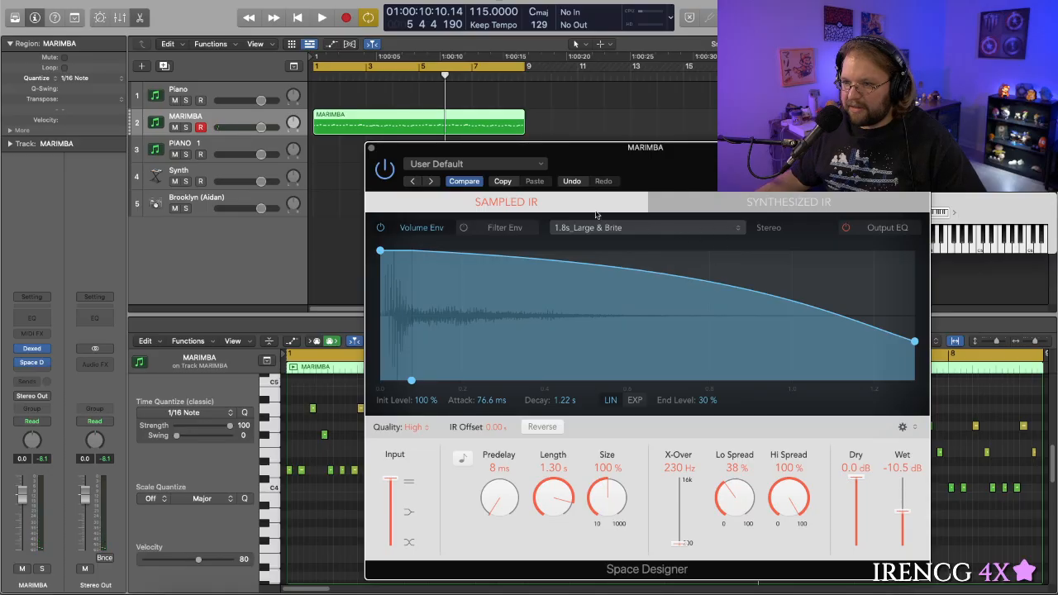
left_click(501, 164)
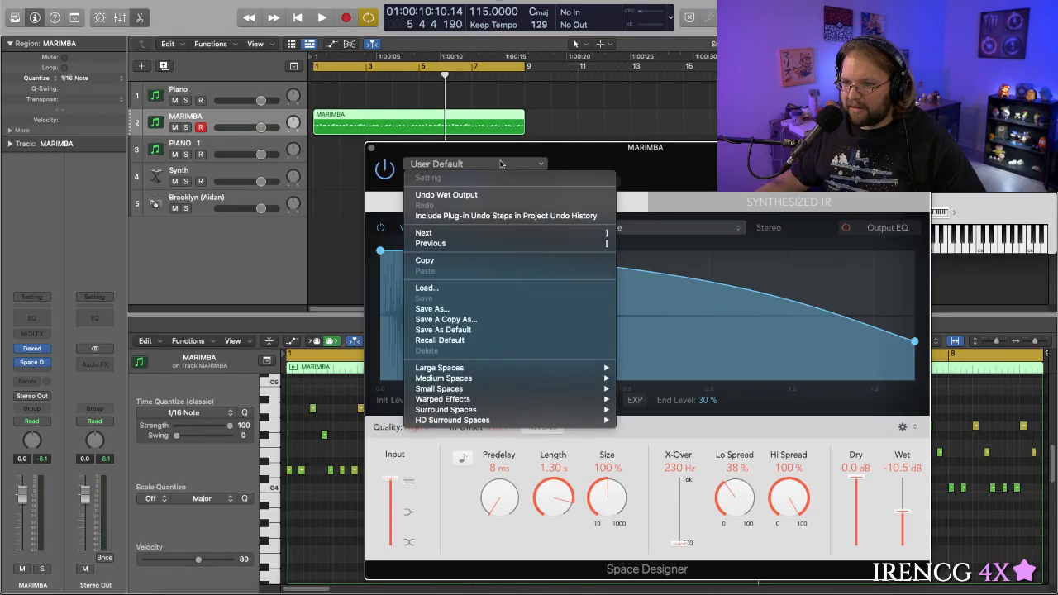
left_click(683, 216)
left_click(683, 224)
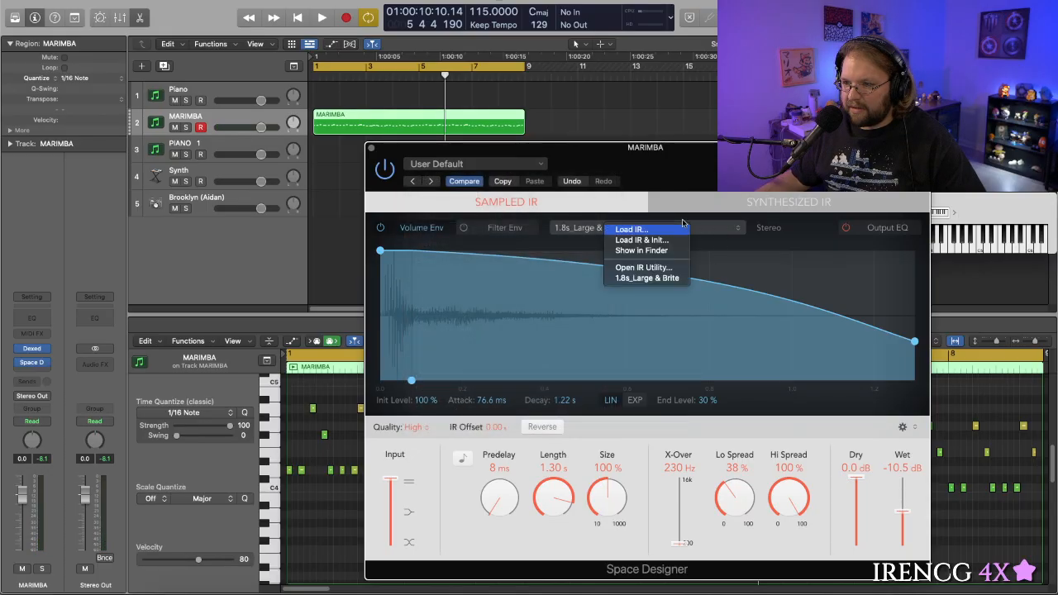
left_click(735, 229)
left_click(735, 230)
left_click(544, 254)
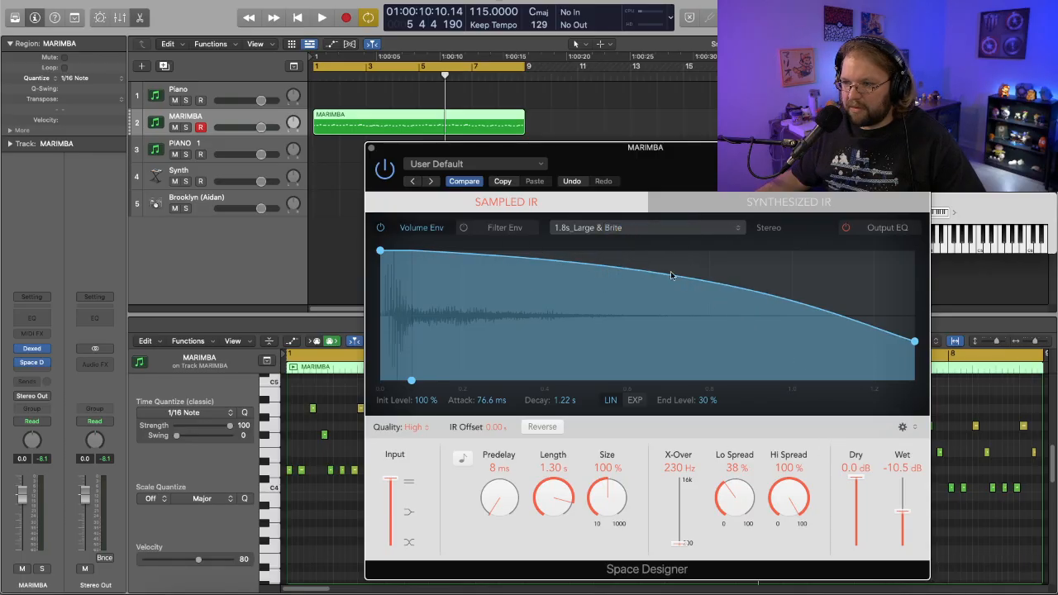
left_click(570, 227)
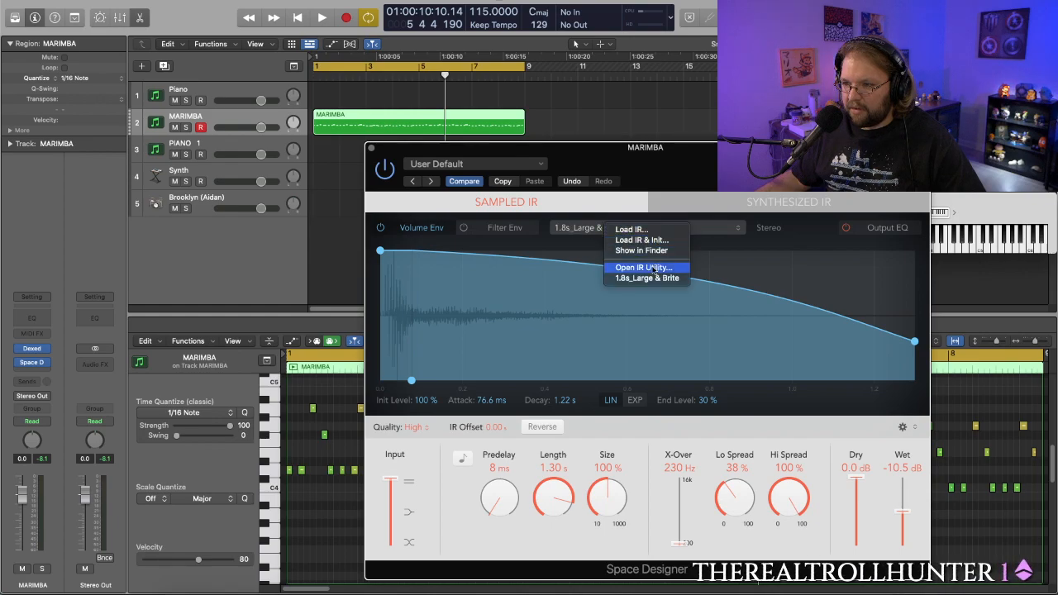
left_click(576, 234)
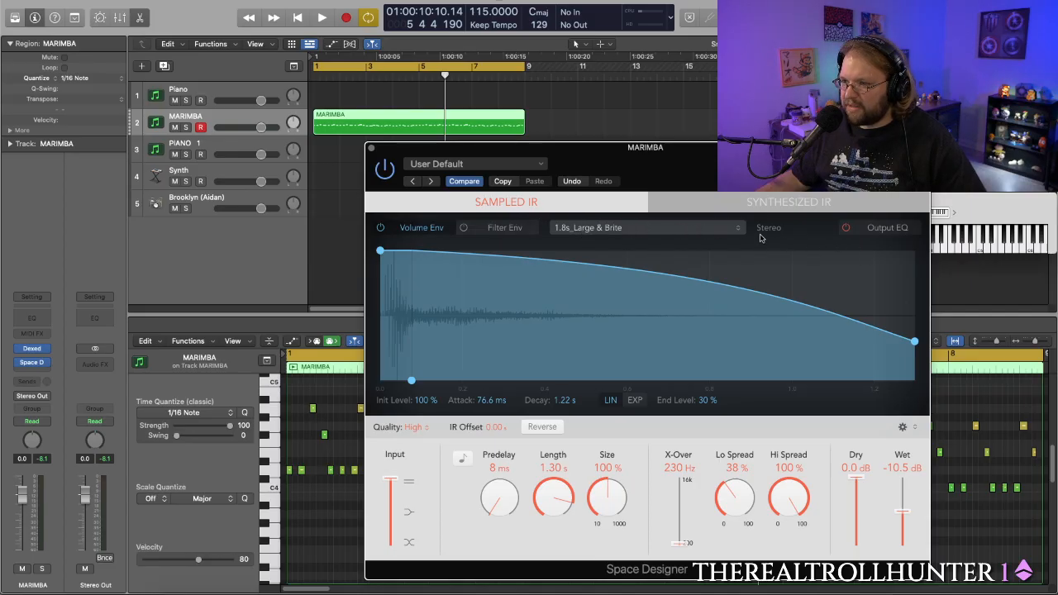
- Audition the marimba with Space Designer's Synthesized IR and switch back to the Sampled IR
left_click(649, 203)
key("space")
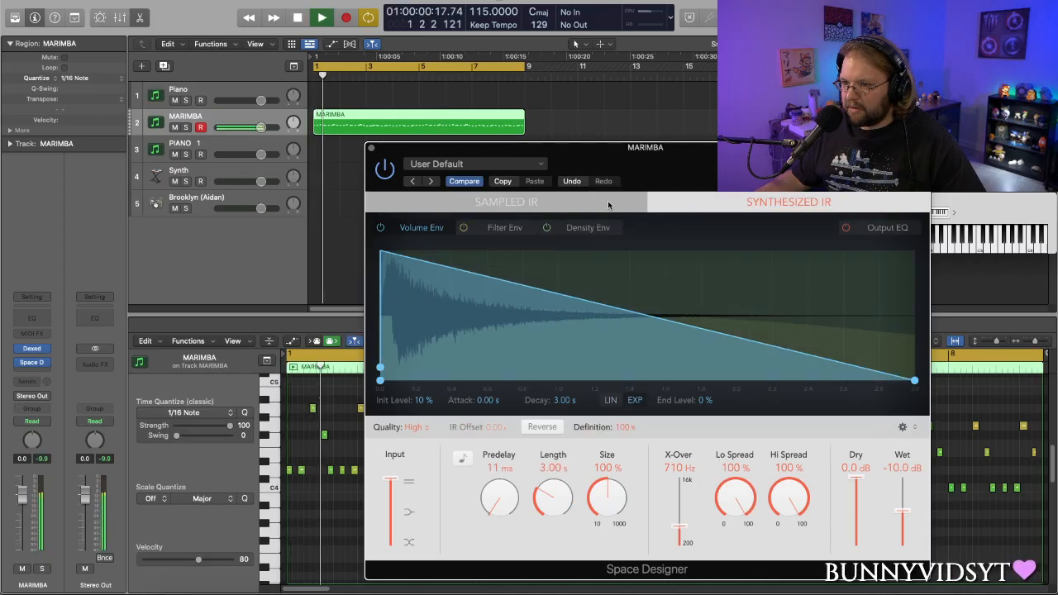
left_click(609, 204)
key("space")
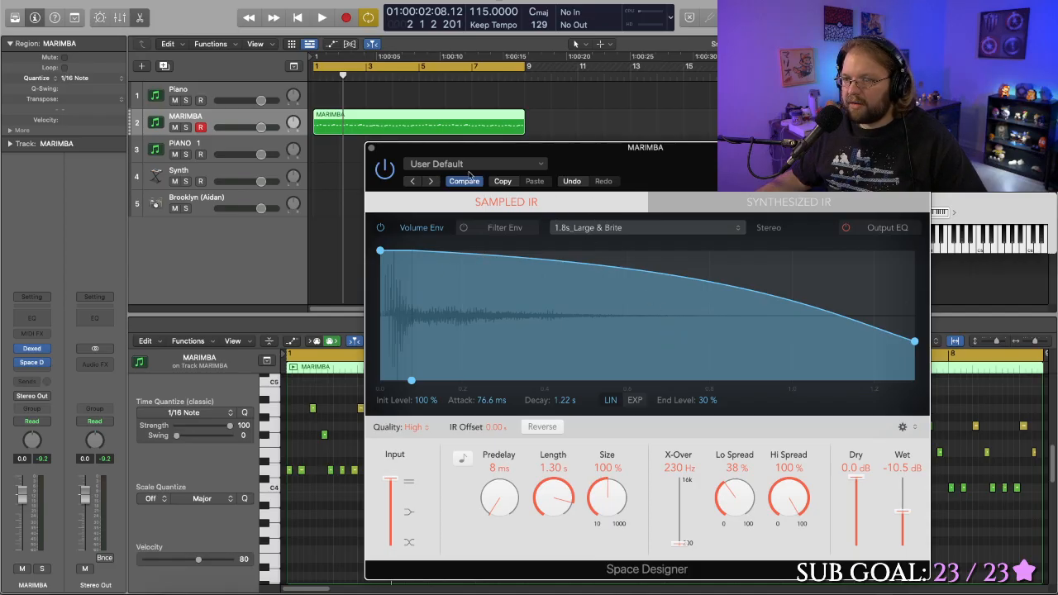
left_click(501, 165)
left_click(500, 164)
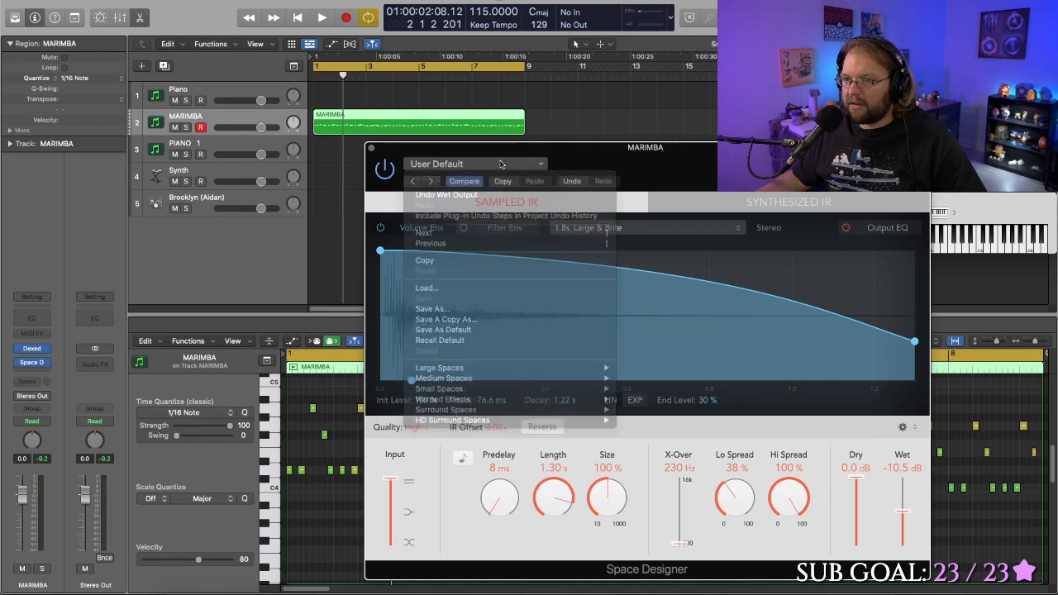
left_click(740, 229)
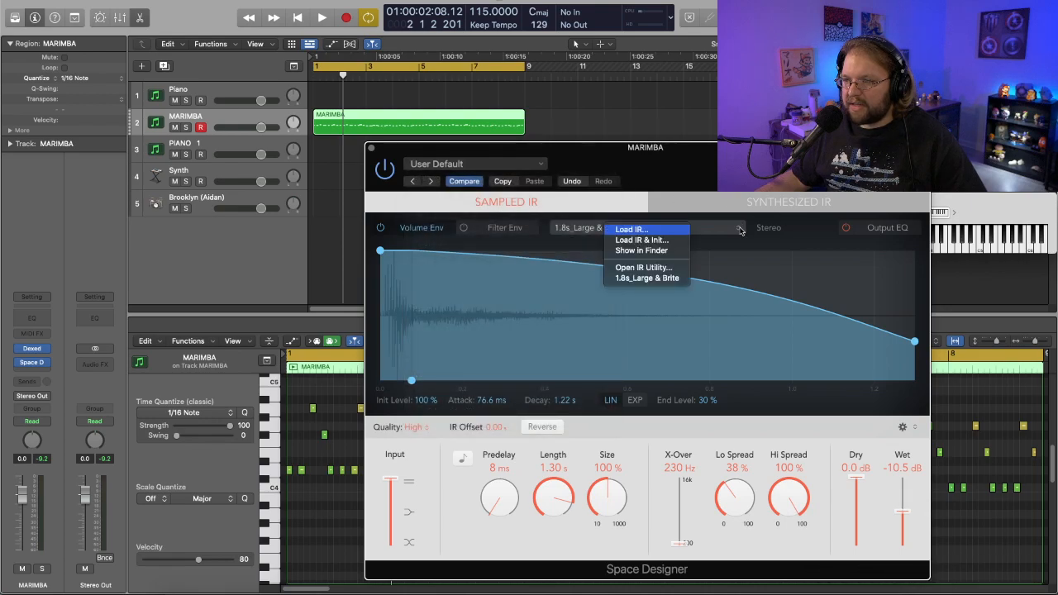
left_click(740, 229)
left_click(721, 232)
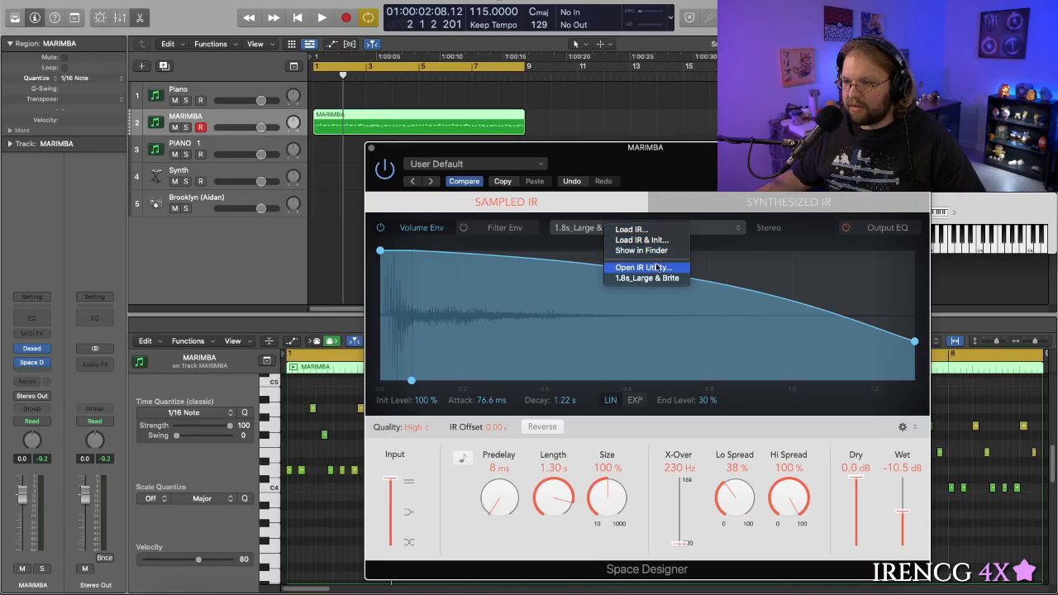
left_click(798, 233)
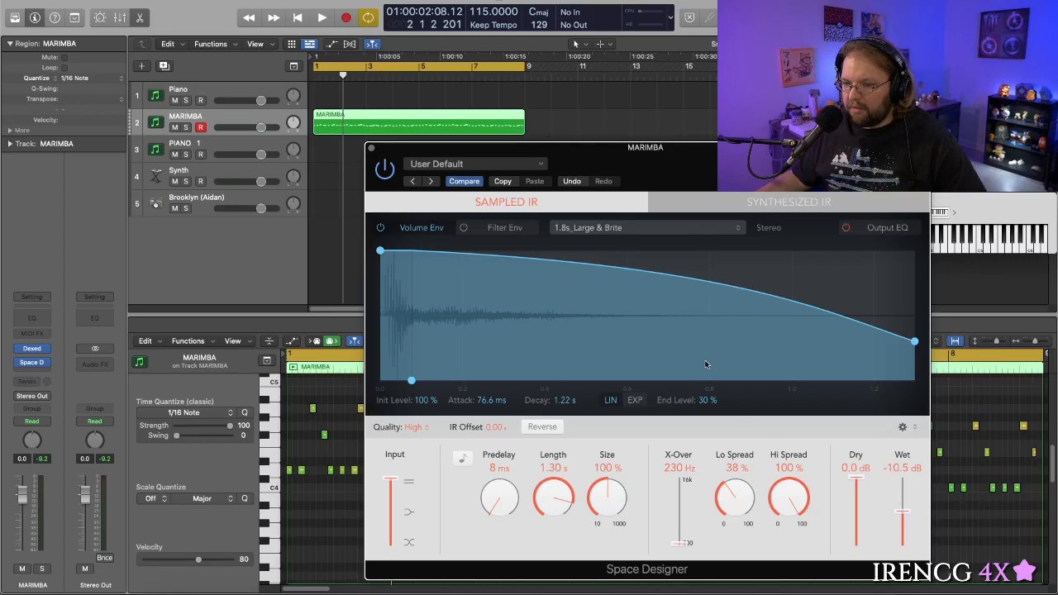
- Load Space Designer's 1.7s Blue Plate preset from the Medium Spaces plate reverbs and play the marimba loop
left_click(413, 182)
left_click(413, 182)
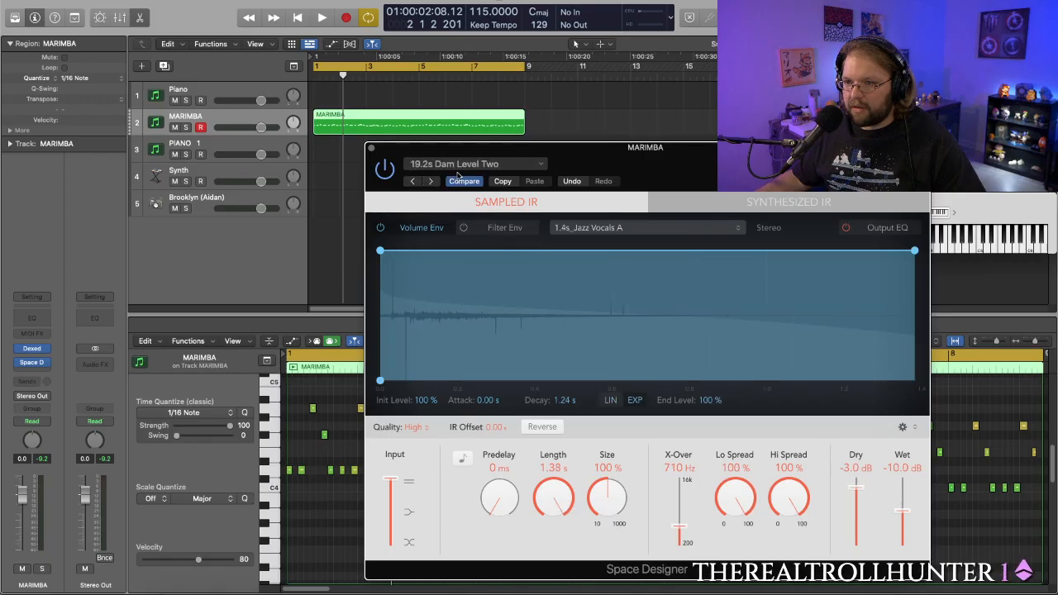
left_click(538, 166)
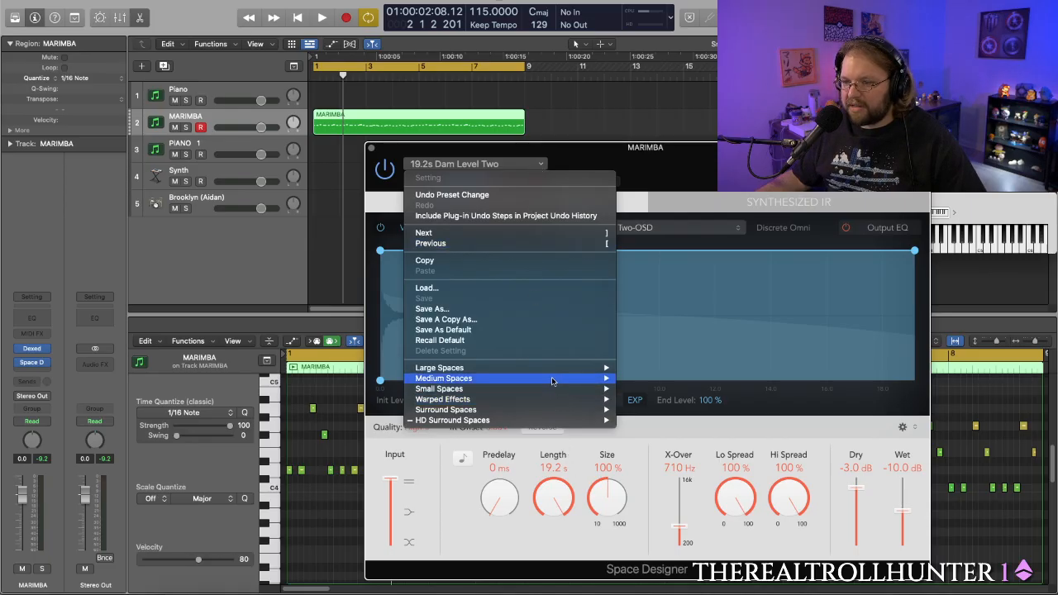
mouse_move(557, 372)
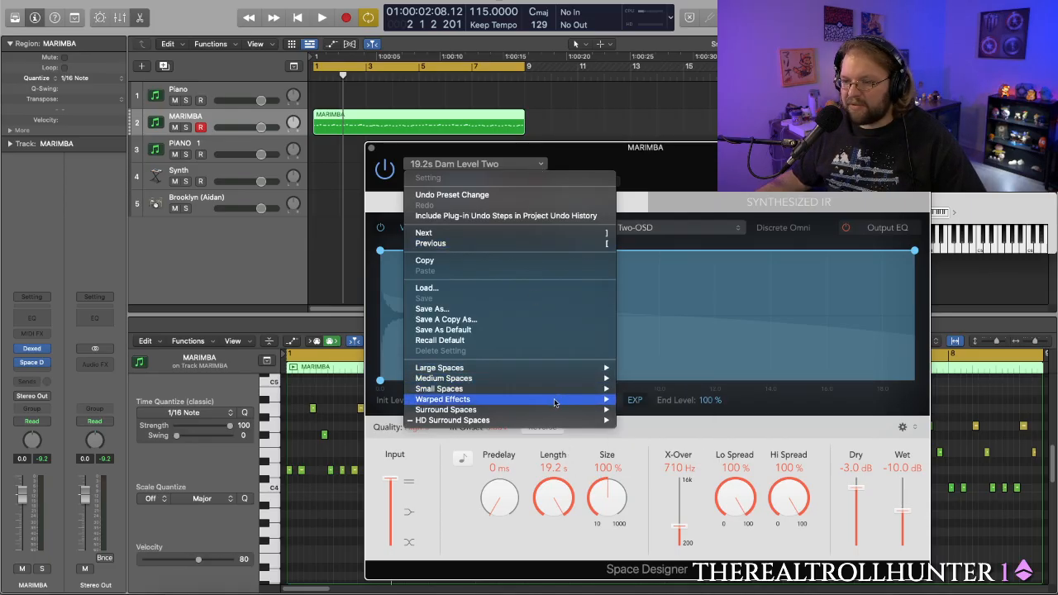
mouse_move(527, 409)
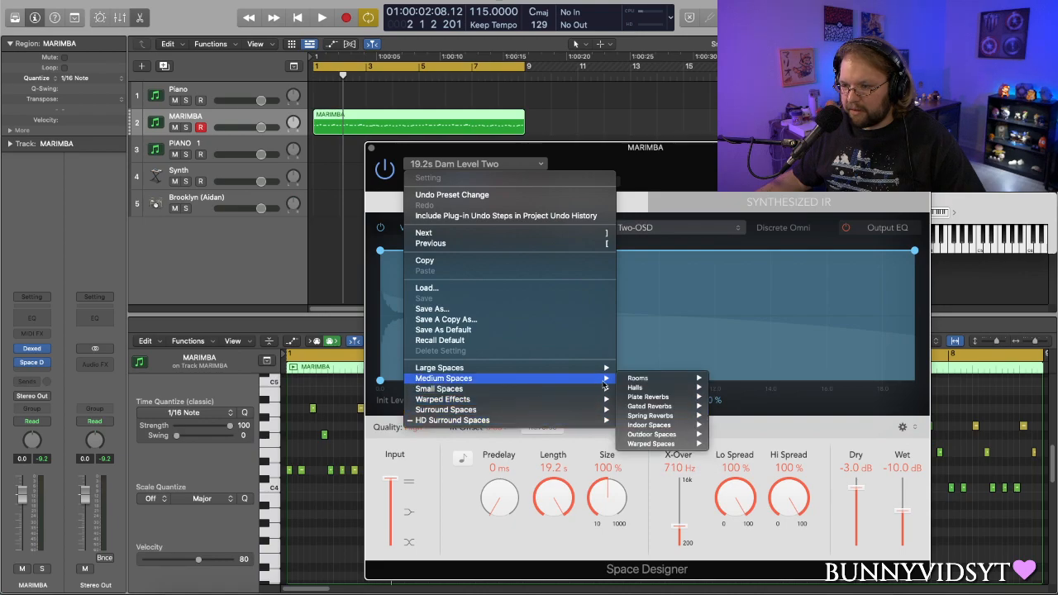
mouse_move(673, 399)
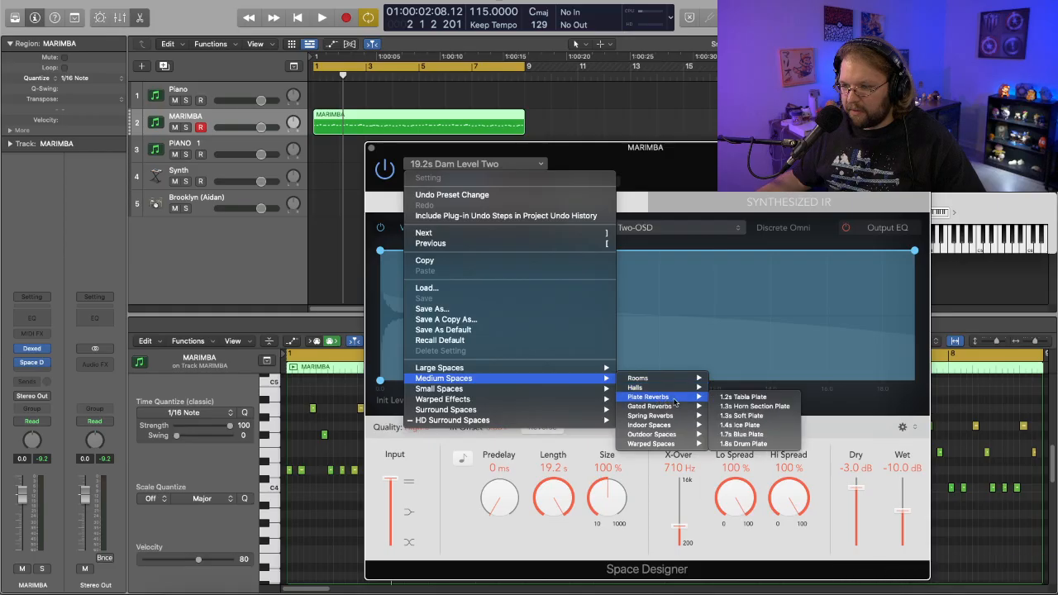
left_click(771, 434)
key("space")
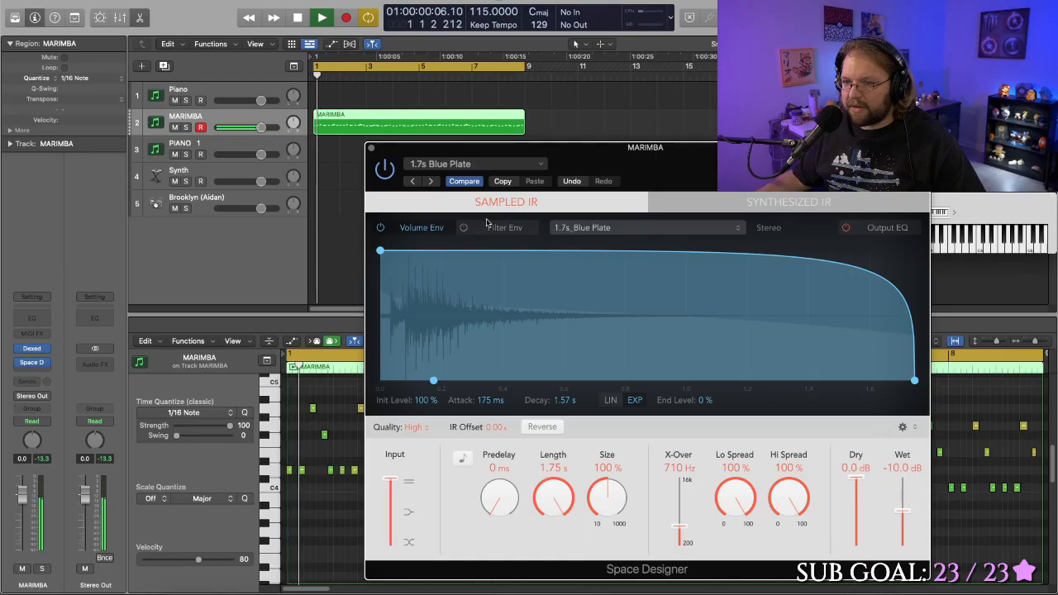
- Set the Blue Plate reverb's wet level to -12.5 dB and audition the marimba
mouse_move(902, 511)
left_mouse_down()
mouse_move(901, 535)
mouse_move(901, 514)
left_mouse_up()
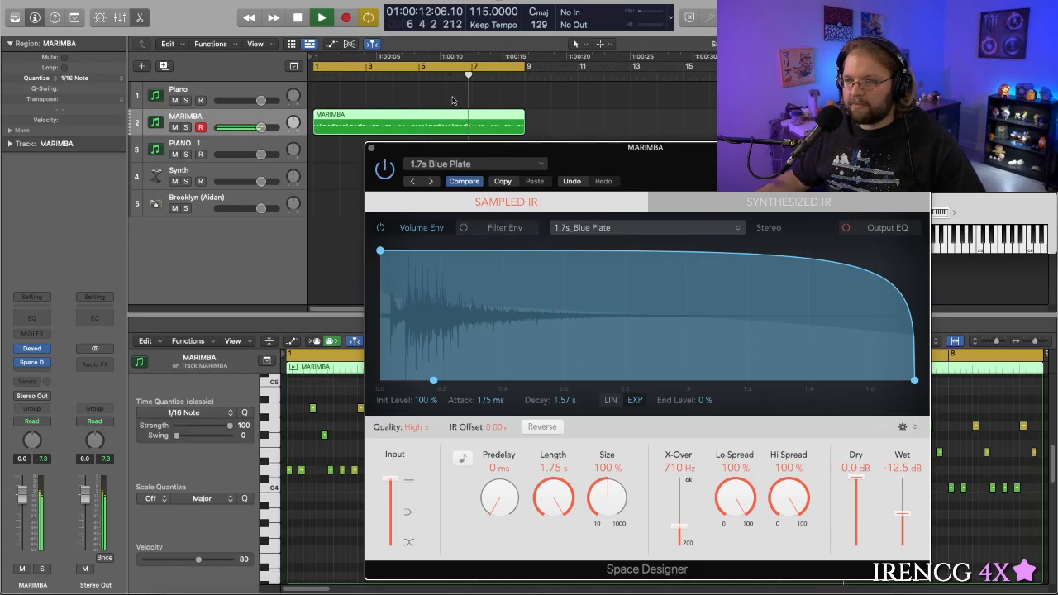
key("space")
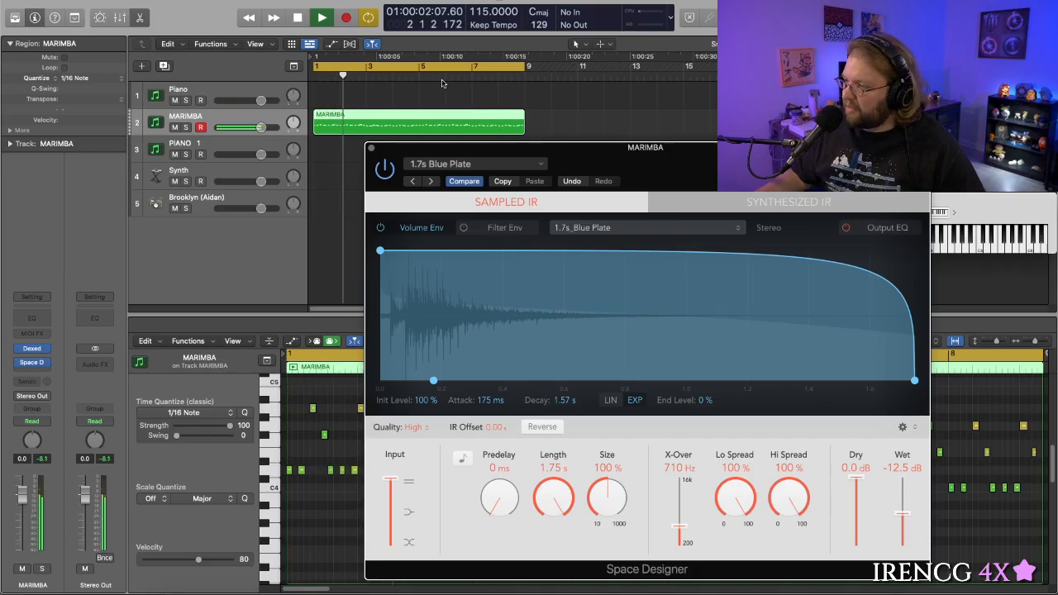
key("space")
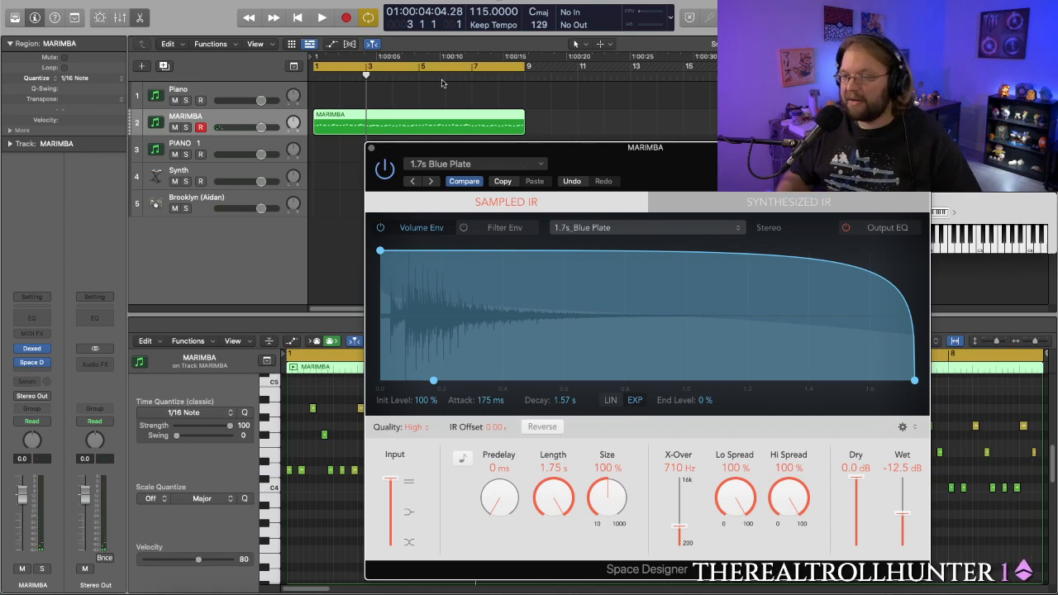
key("space")
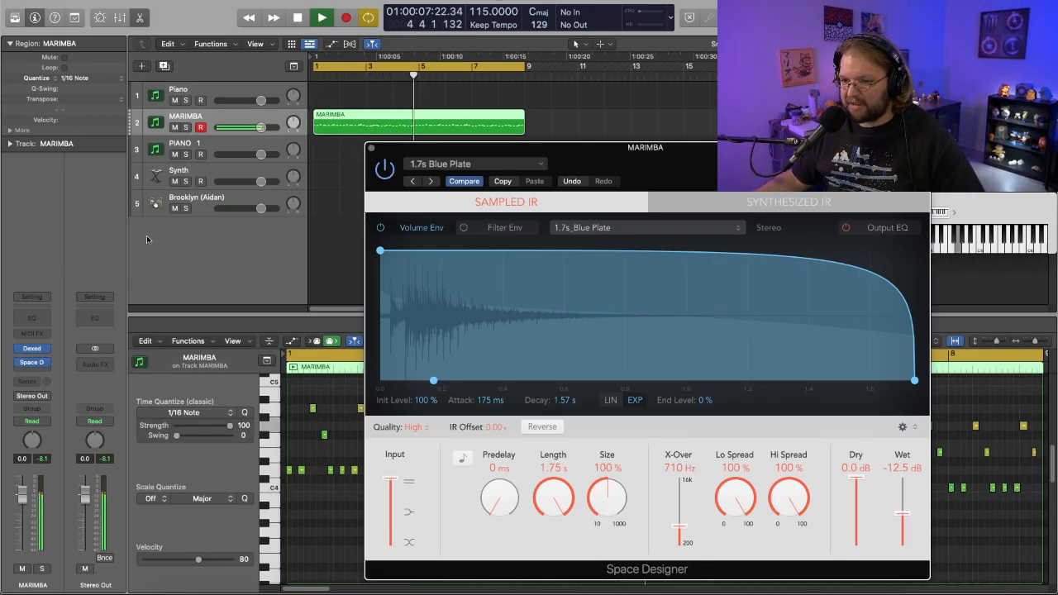
key("space")
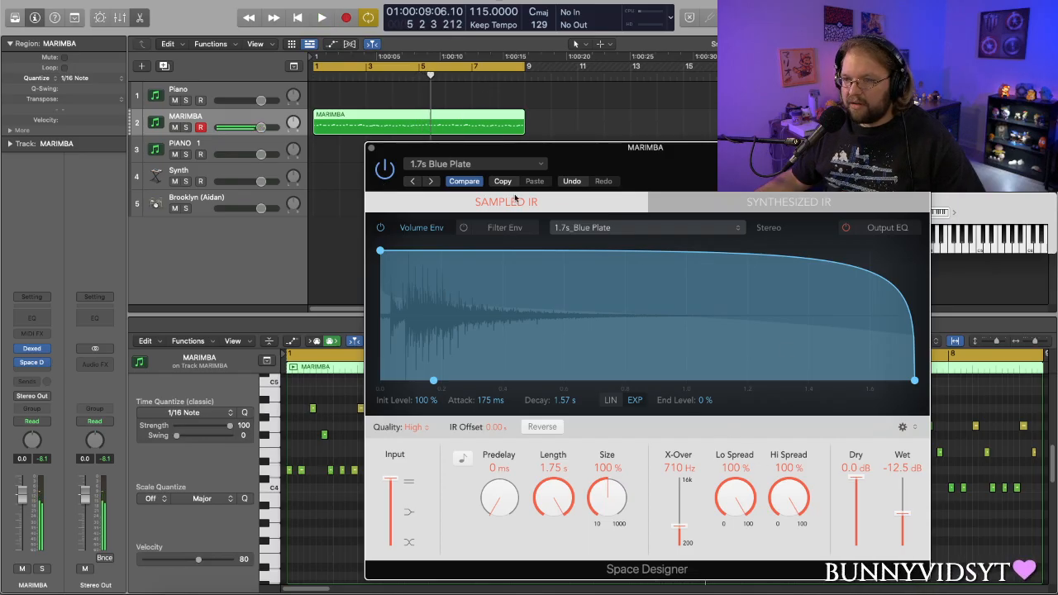
- Load the 0.7s Drum Plate preset from the Small Spaces plate reverbs and audition it on the marimba
left_click(539, 171)
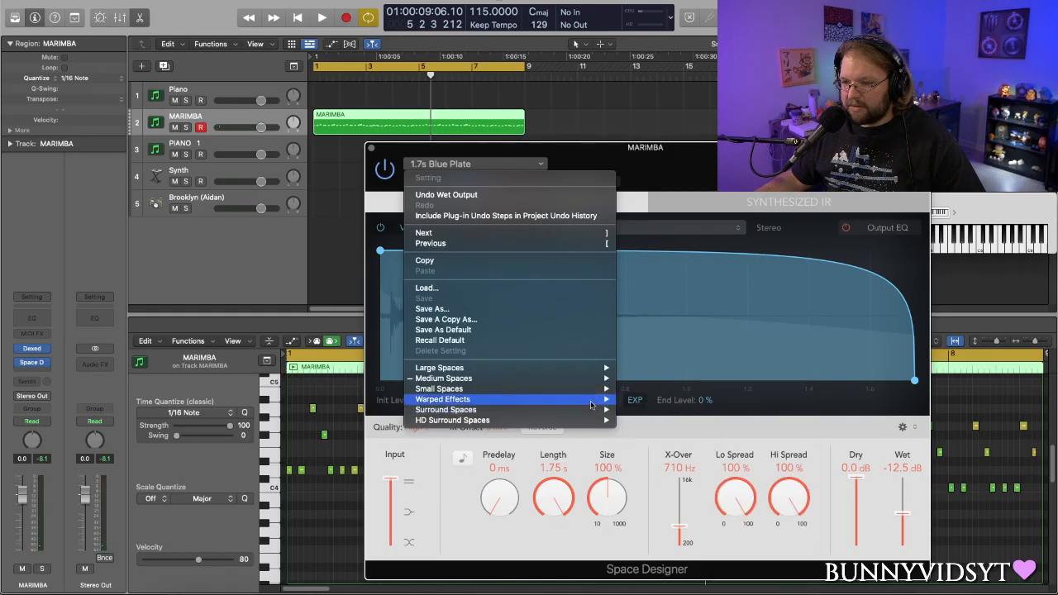
mouse_move(596, 396)
mouse_move(663, 403)
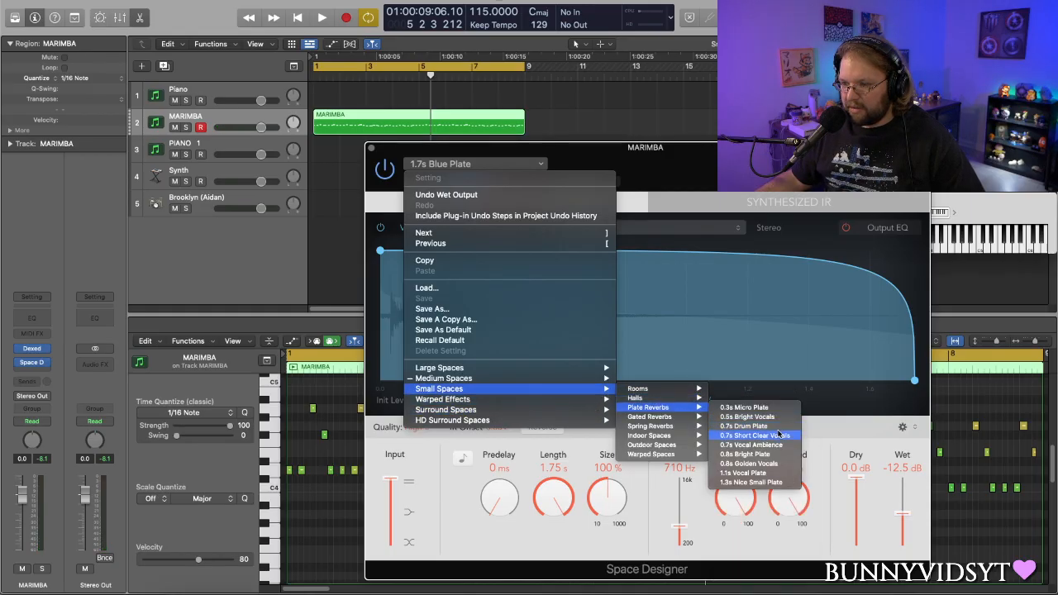
left_click(777, 427)
key("space")
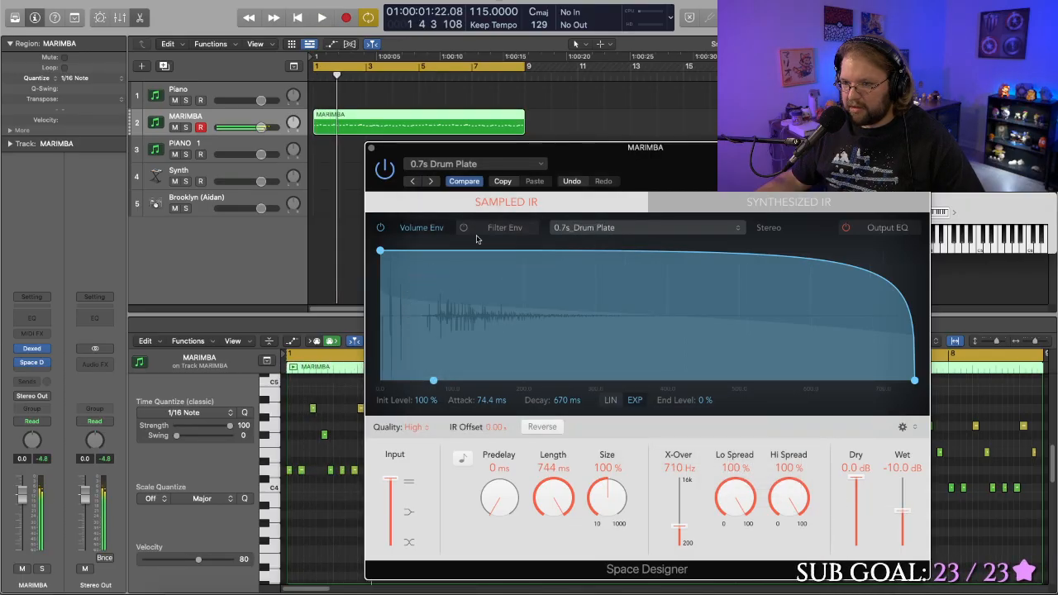
- Load the 1.3s Nice Small Plate preset from the Small Spaces plate reverbs and audition it on the marimba
left_click(529, 164)
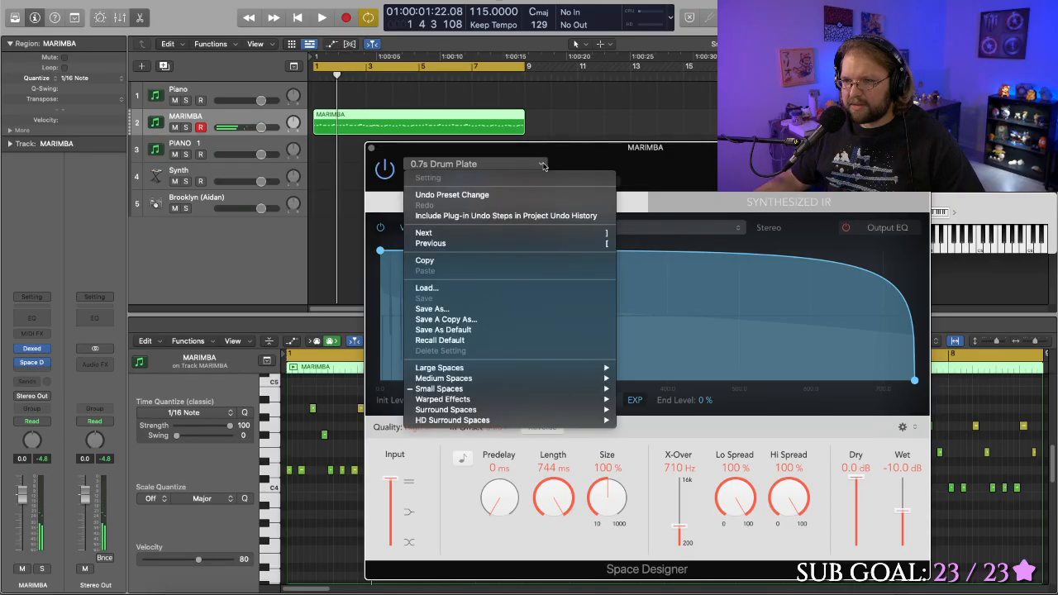
mouse_move(571, 388)
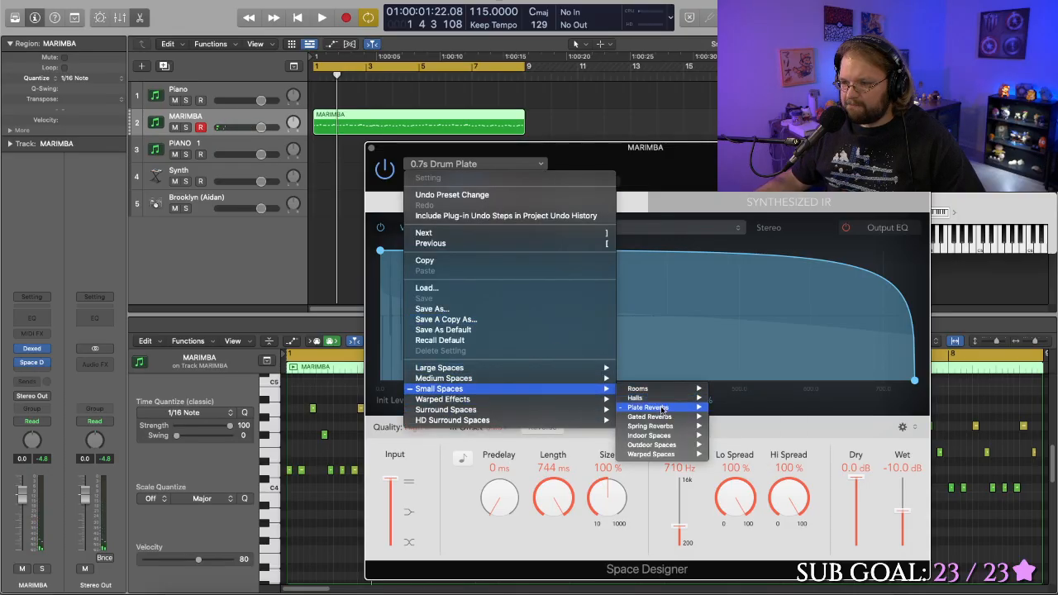
mouse_move(661, 408)
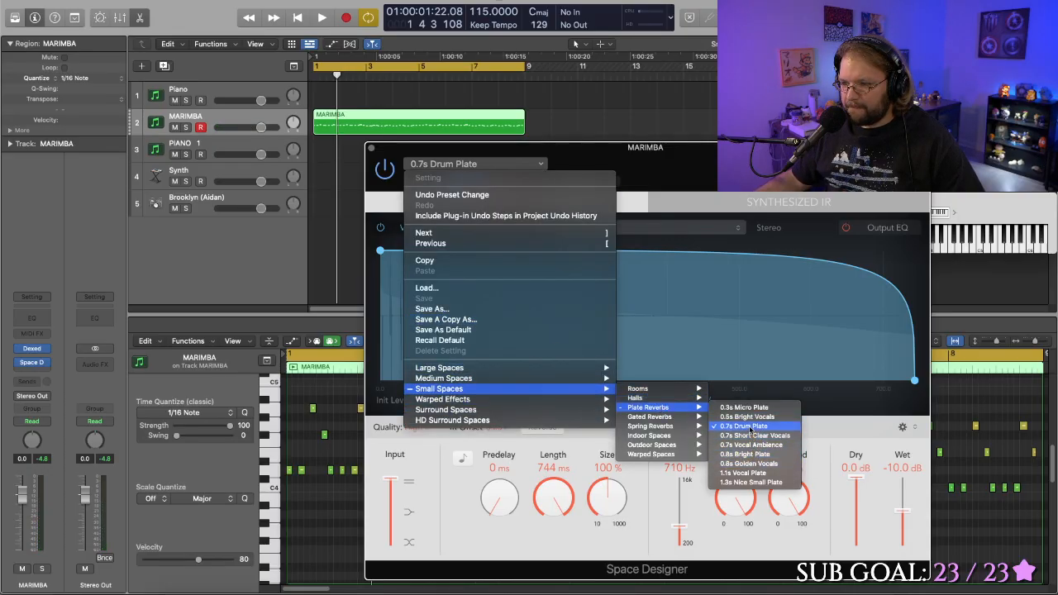
left_click(749, 482)
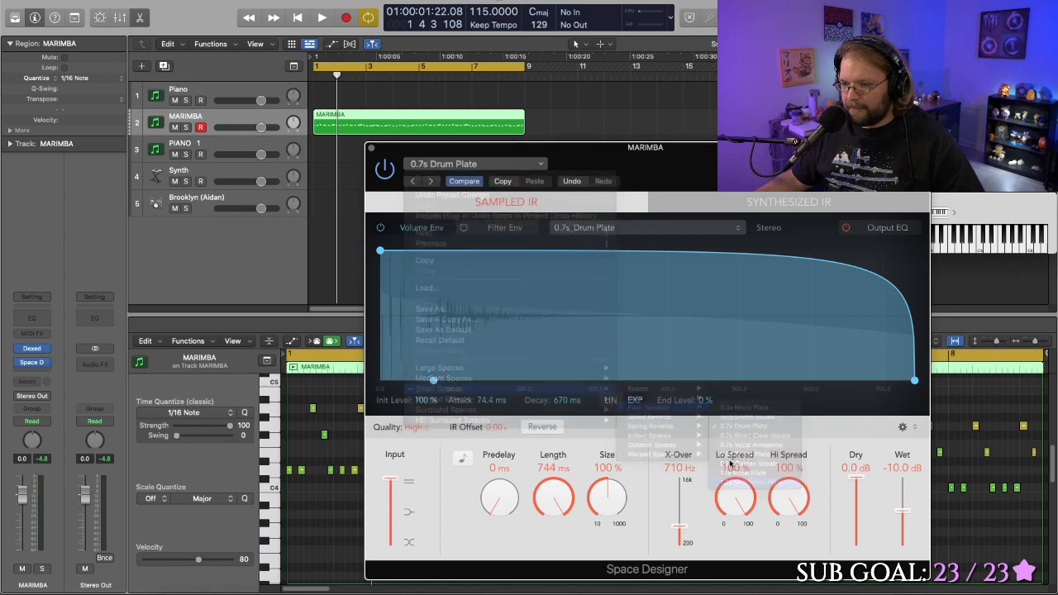
key("space")
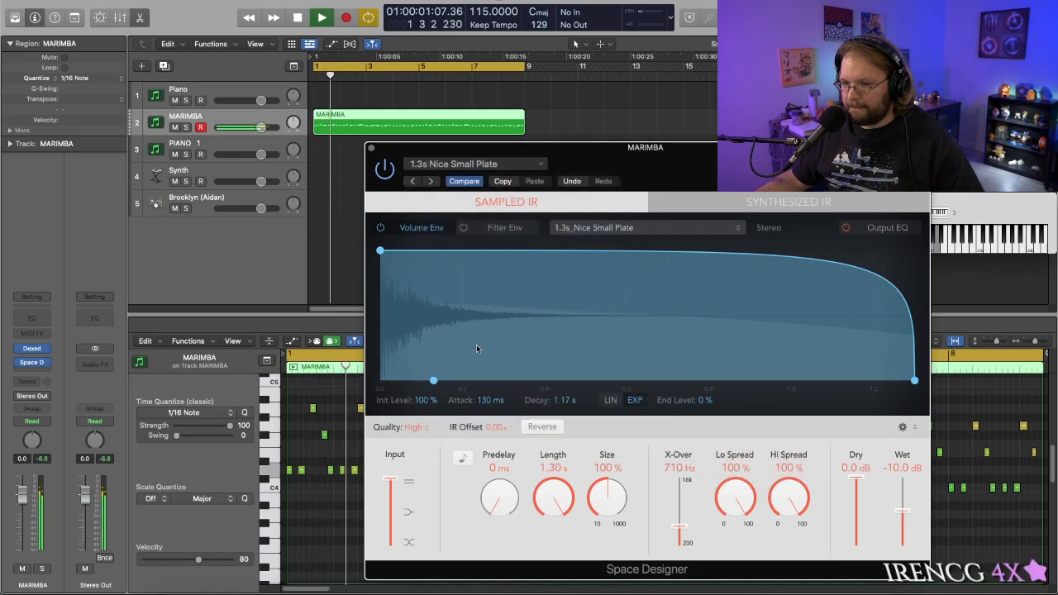
key("space")
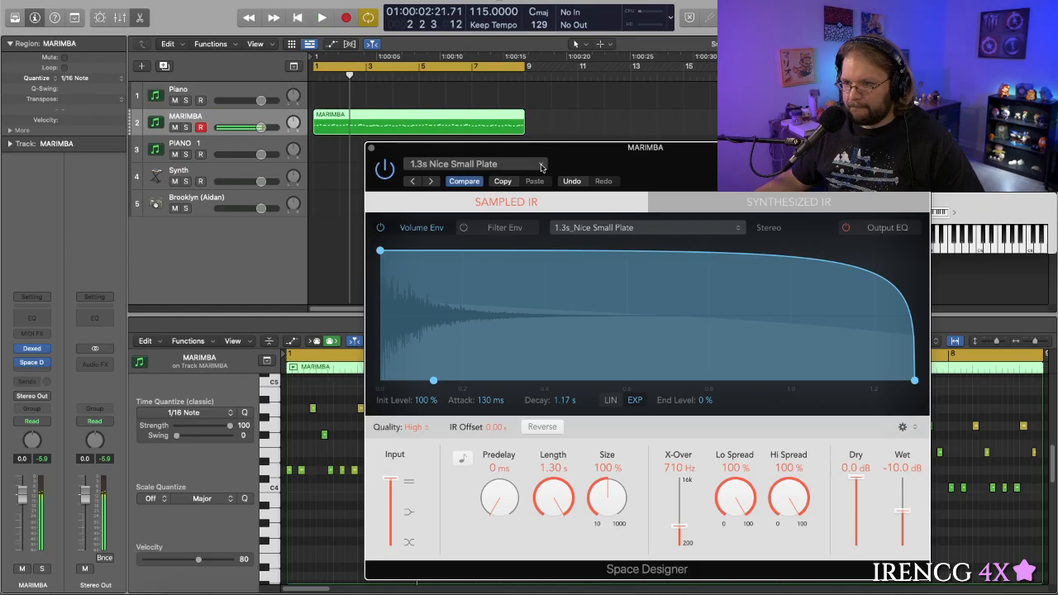
- Set the Nice Small Plate reverb's wet level to -9.2 dB while the marimba loop plays
left_click(526, 167)
left_click(904, 510)
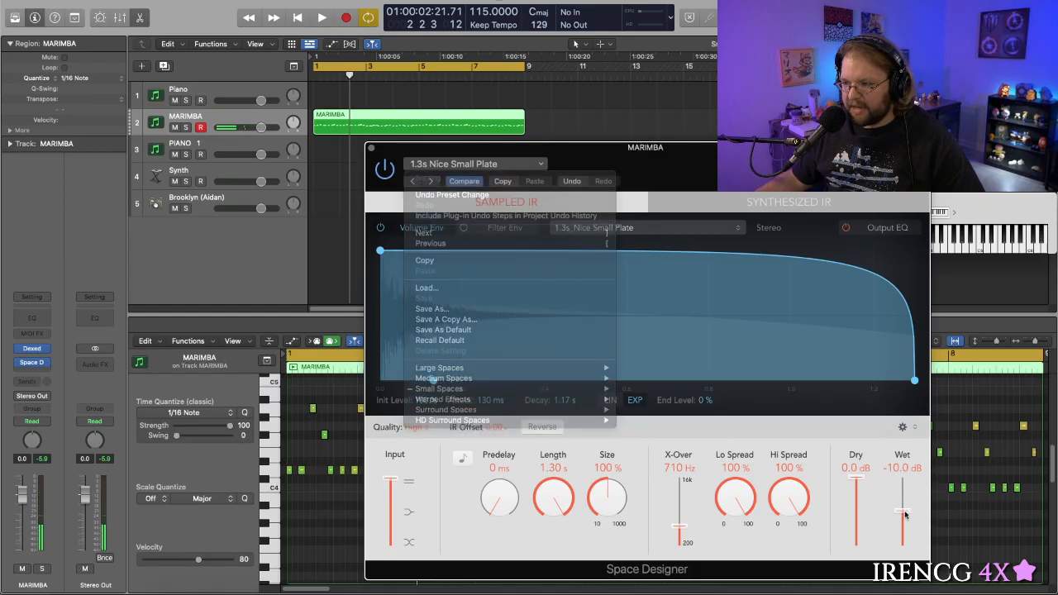
key("space")
mouse_move(904, 510)
left_mouse_down()
mouse_move(904, 496)
mouse_move(902, 507)
left_mouse_up()
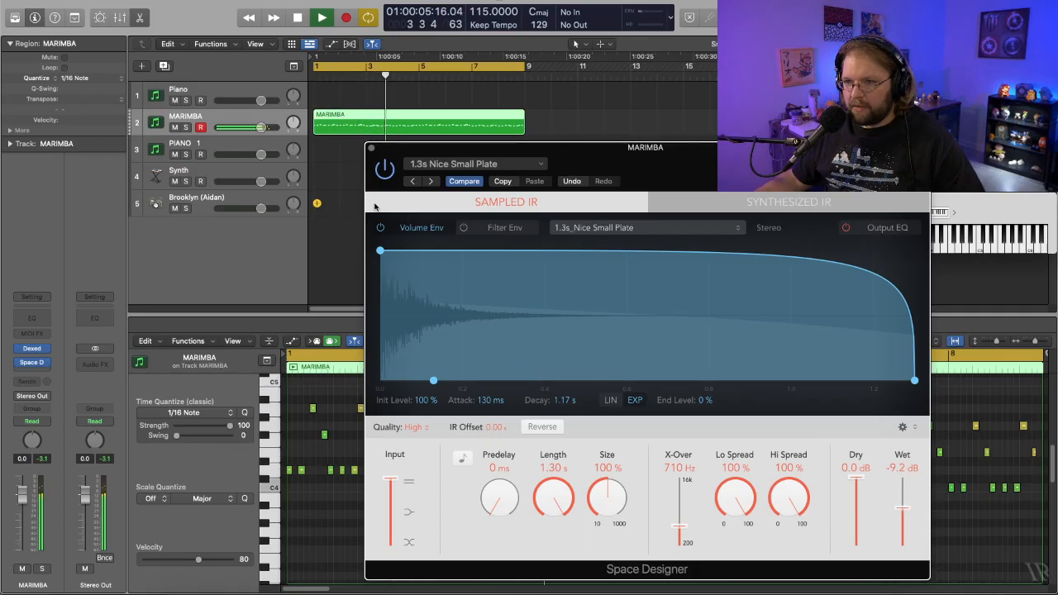
key("space")
- Load the Medium Spaces plate preset 1.3s Soft Plate, set its wet level to -13.0 dB, and close Space Designer after auditioning
left_click(533, 165)
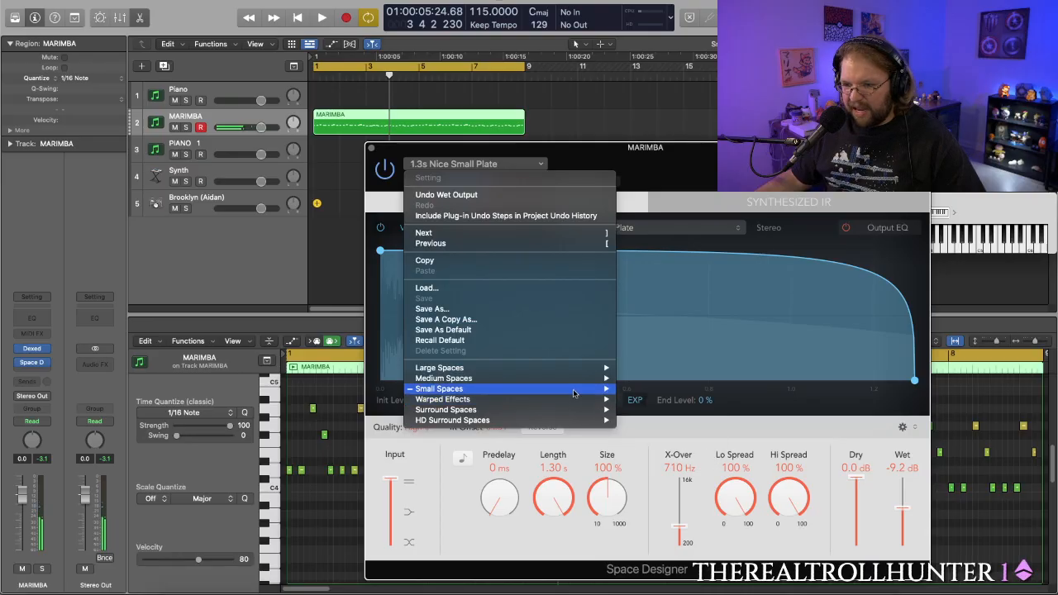
mouse_move(592, 381)
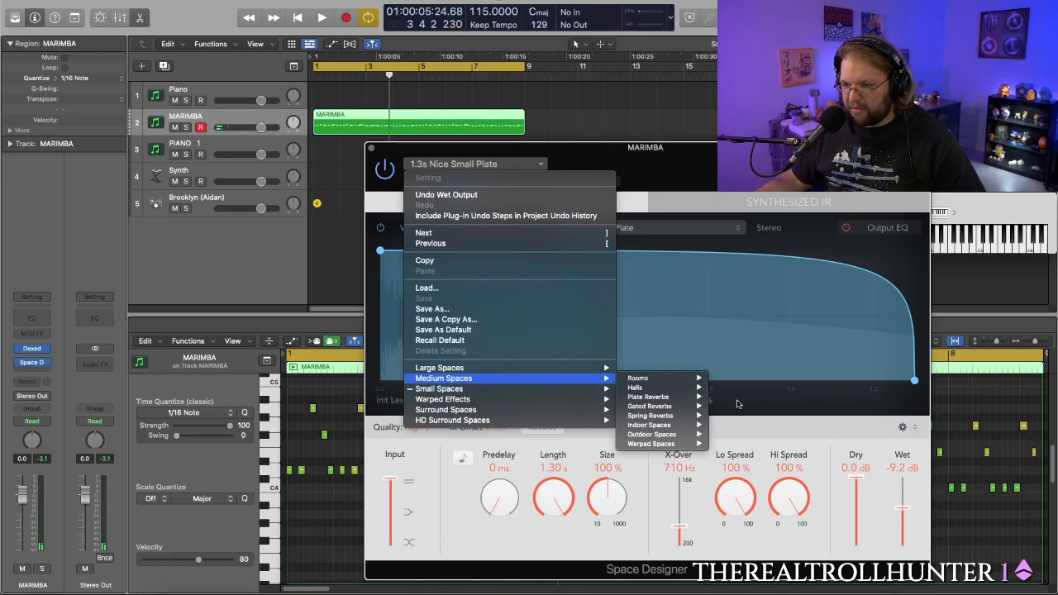
mouse_move(686, 398)
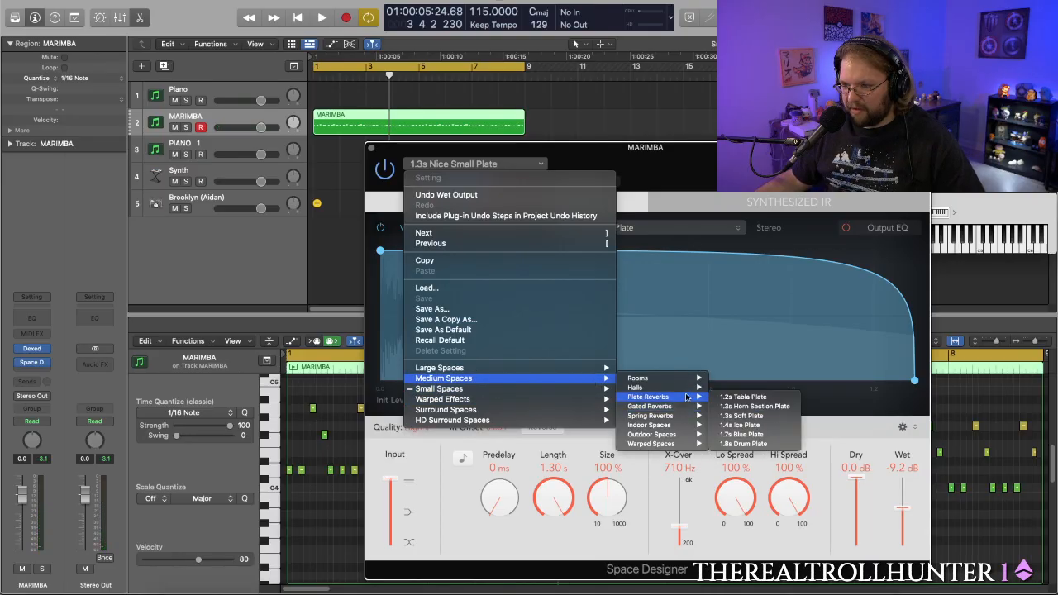
left_click(745, 416)
key("space")
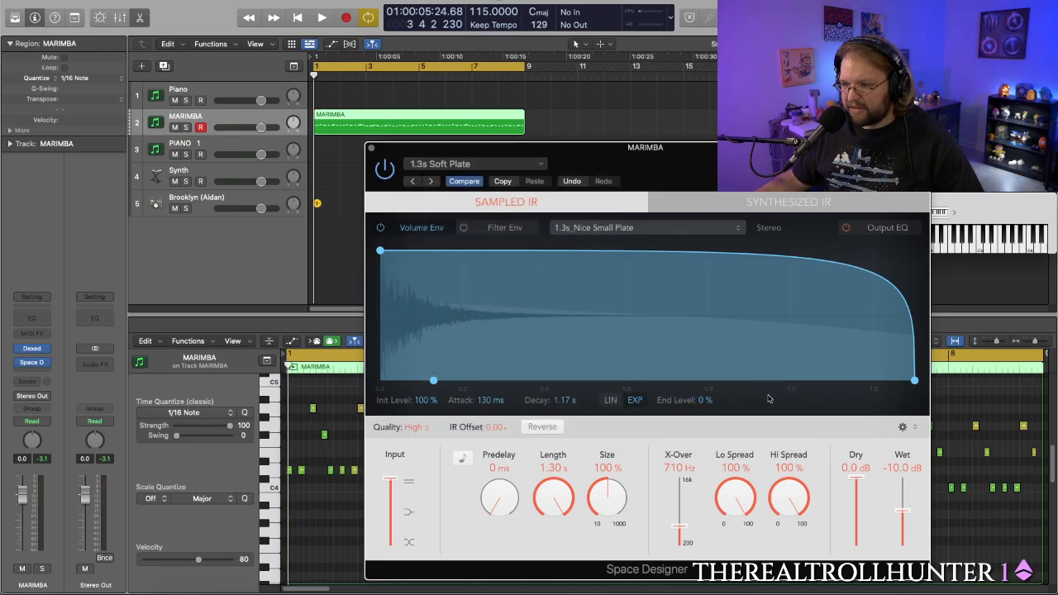
left_click_drag(906, 512, 906, 516)
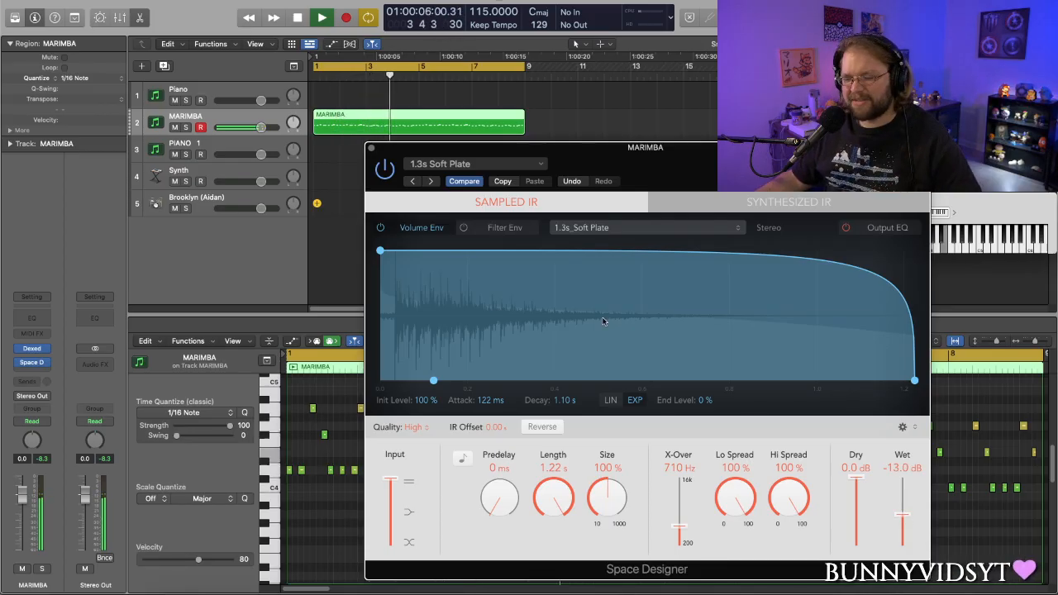
left_click(371, 150)
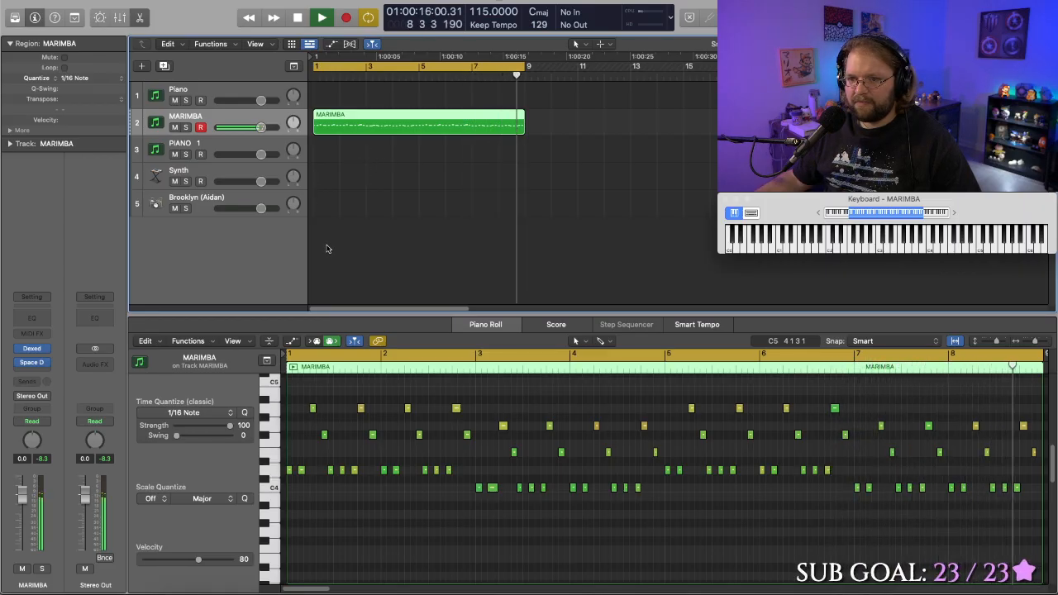
key("space")
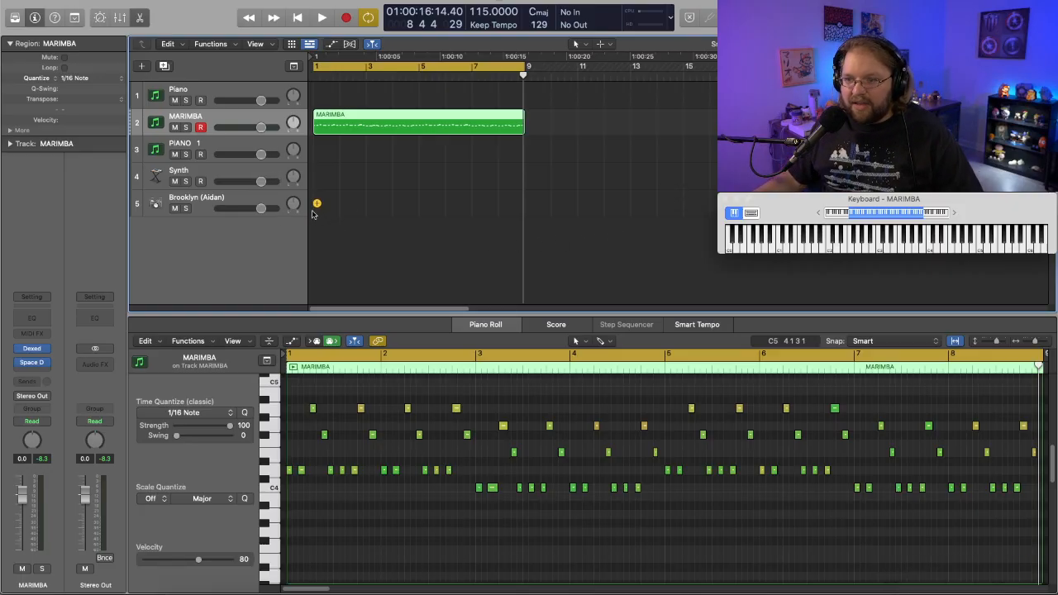
- Create a Drummer region on the Brooklyn track from bar 1 to bar 9 and play it with the marimba
left_click(318, 205)
key("space")
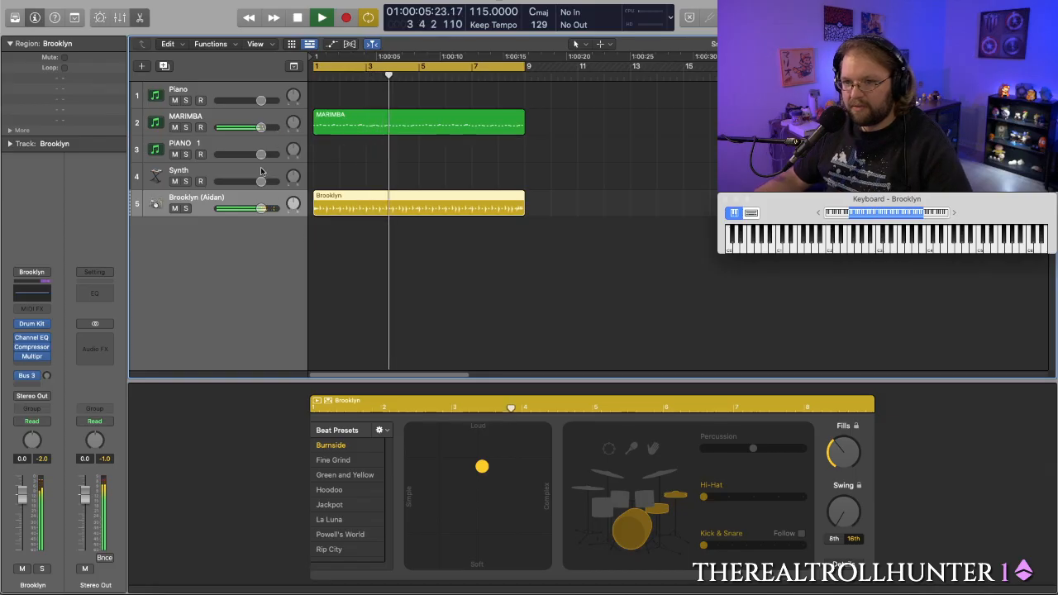
- Set the MARIMBA track's Space Designer wet level to -12.0 dB while listening with the drums, and close the plug-in
left_click(223, 121)
key("Return")
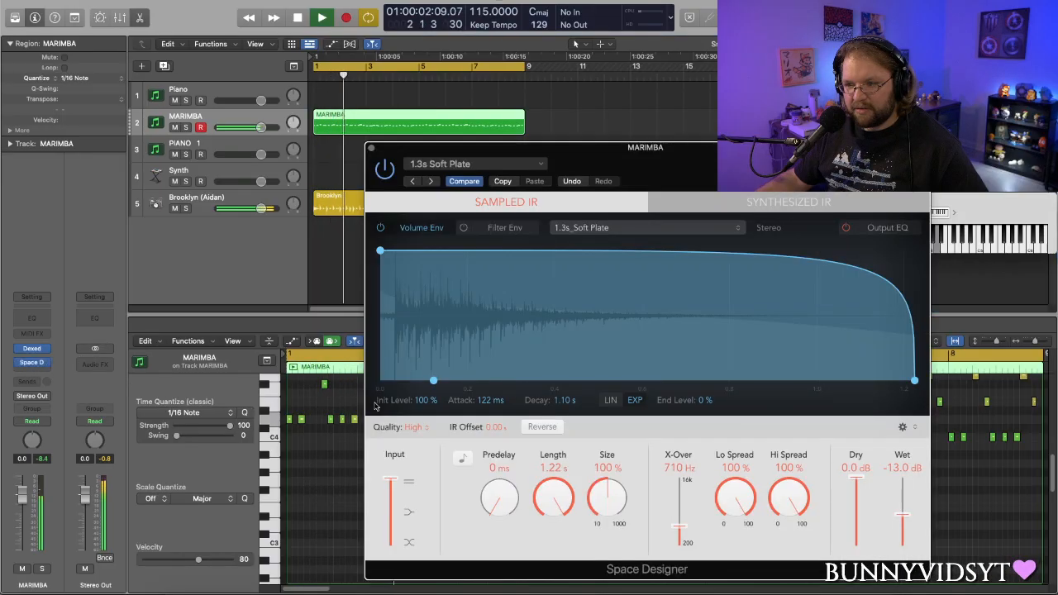
left_click(32, 365)
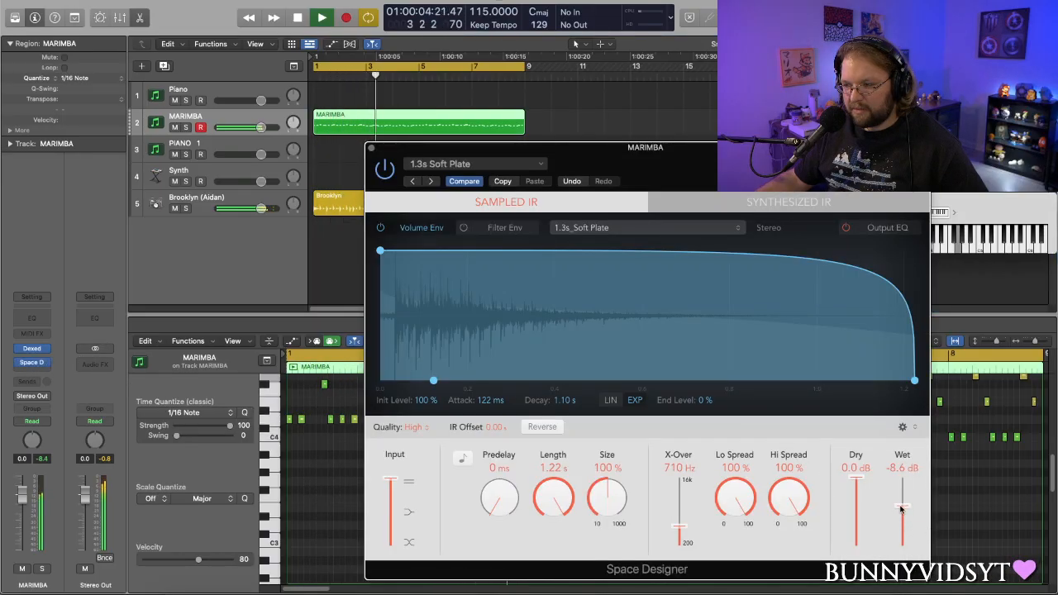
left_click_drag(900, 509, 901, 513)
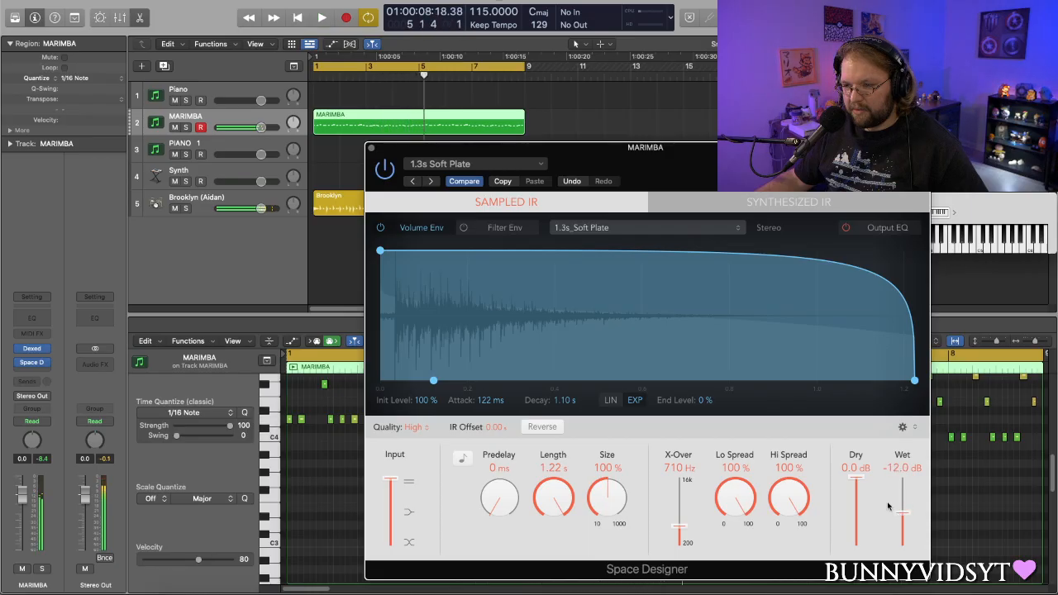
left_click(372, 149)
- Make the Brooklyn drum region's Burnside beat slightly simpler and softer while the loop plays
left_click(418, 208)
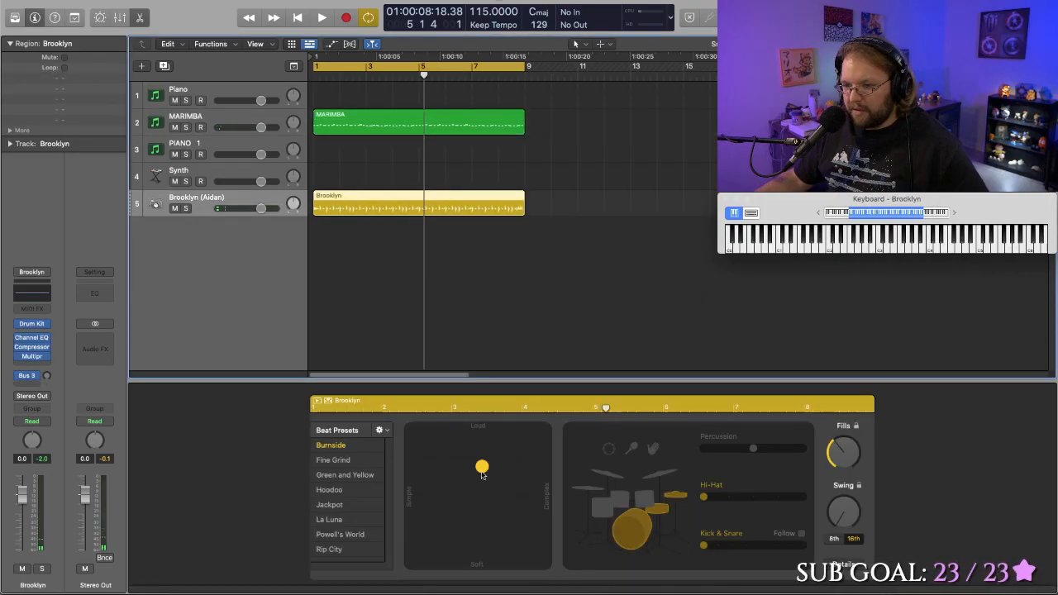
key("space")
mouse_move(482, 469)
left_mouse_down()
mouse_move(441, 482)
mouse_move(451, 508)
mouse_move(465, 478)
left_mouse_up()
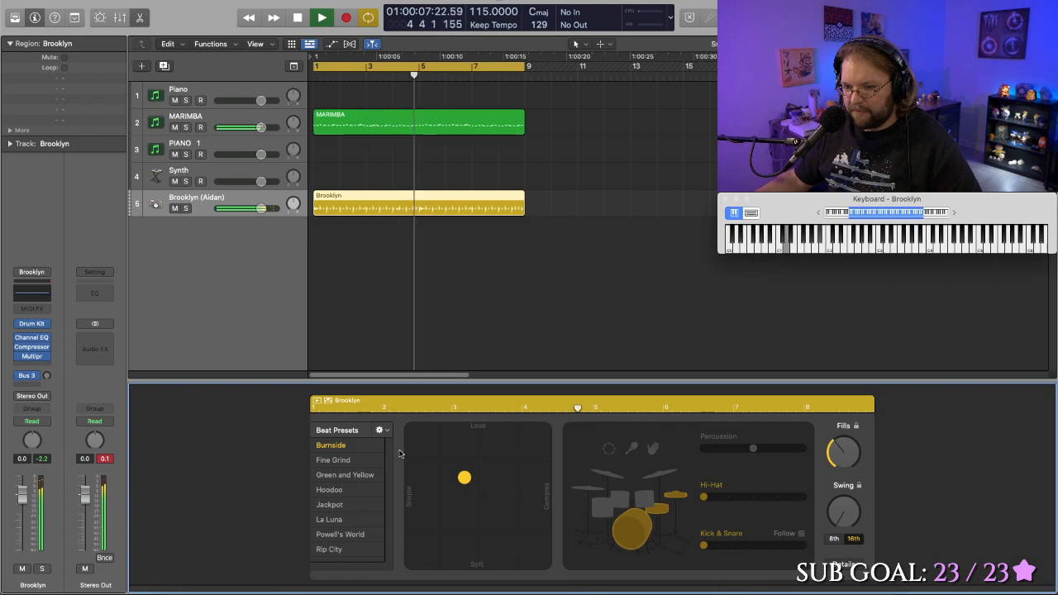
- Show the Library and make the Brooklyn region's Burnside beat slightly louder and more complex while it plays from the start
key("space")
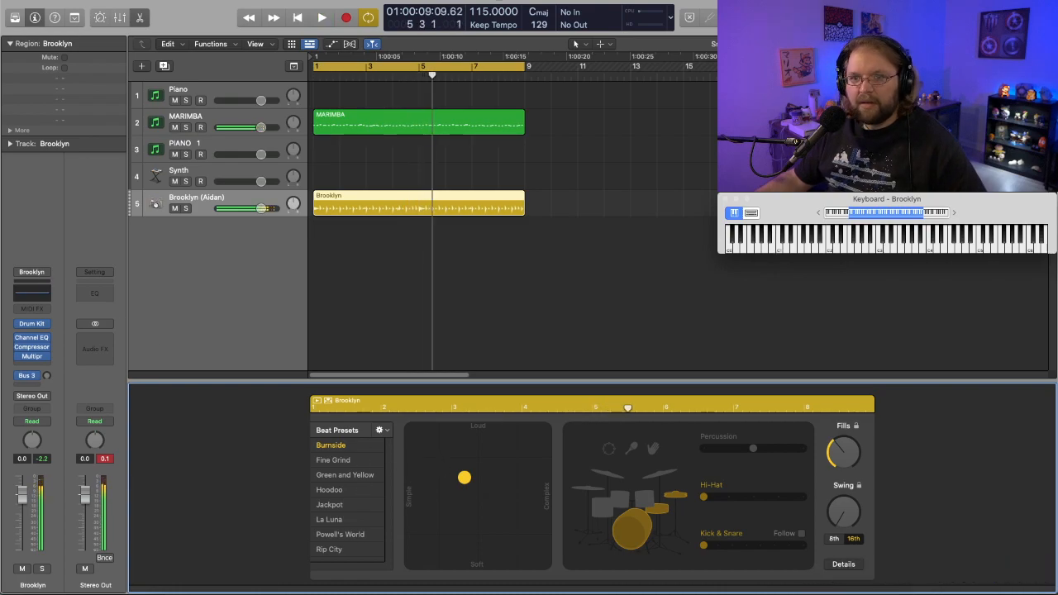
left_click(14, 17)
key("space")
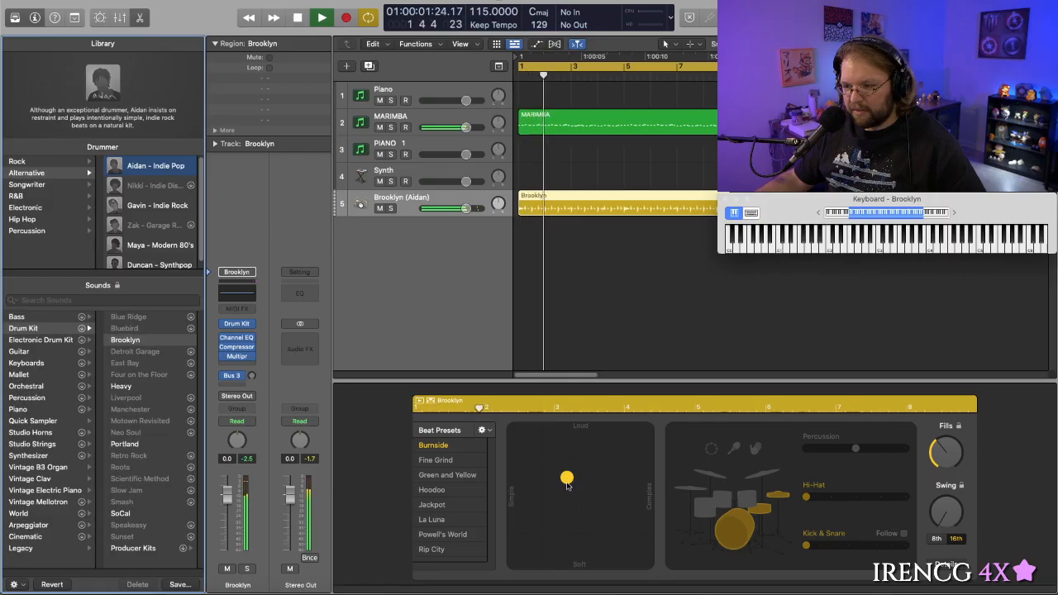
left_click(568, 477)
left_click_drag(569, 477, 581, 460)
key("space")
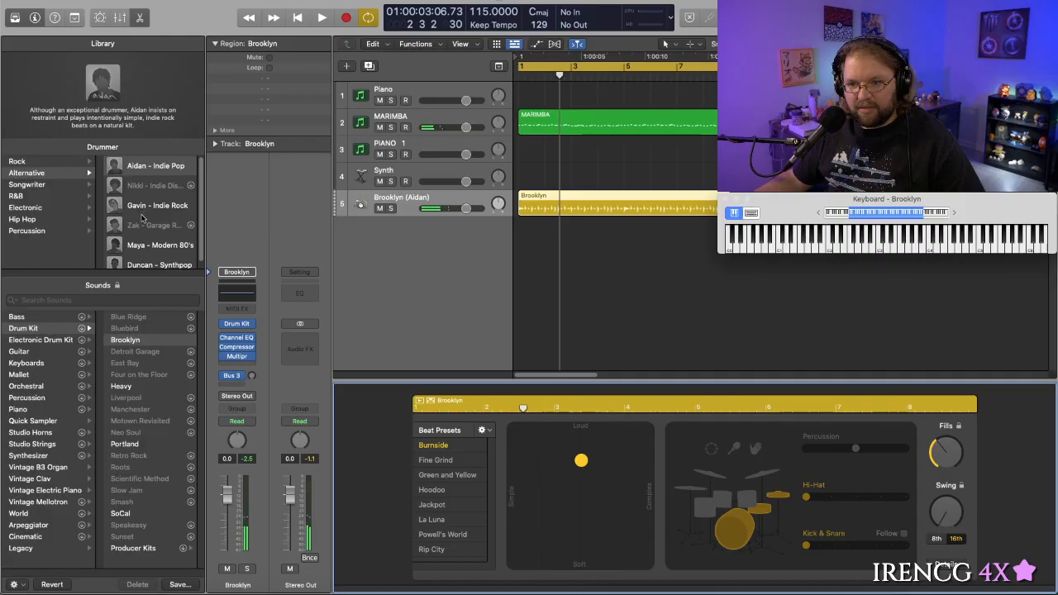
- Change the track's drummer to Duncan - Synthpop from the Alternative category, accepting the replacement of the region settings
scroll(142, 217, "down", 1)
left_click(157, 256)
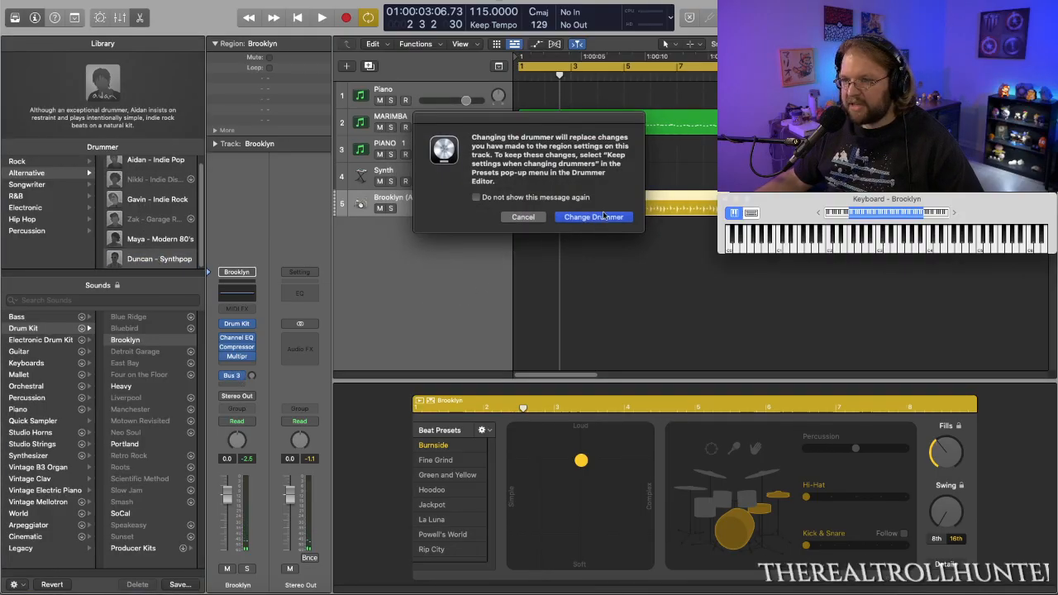
left_click(597, 218)
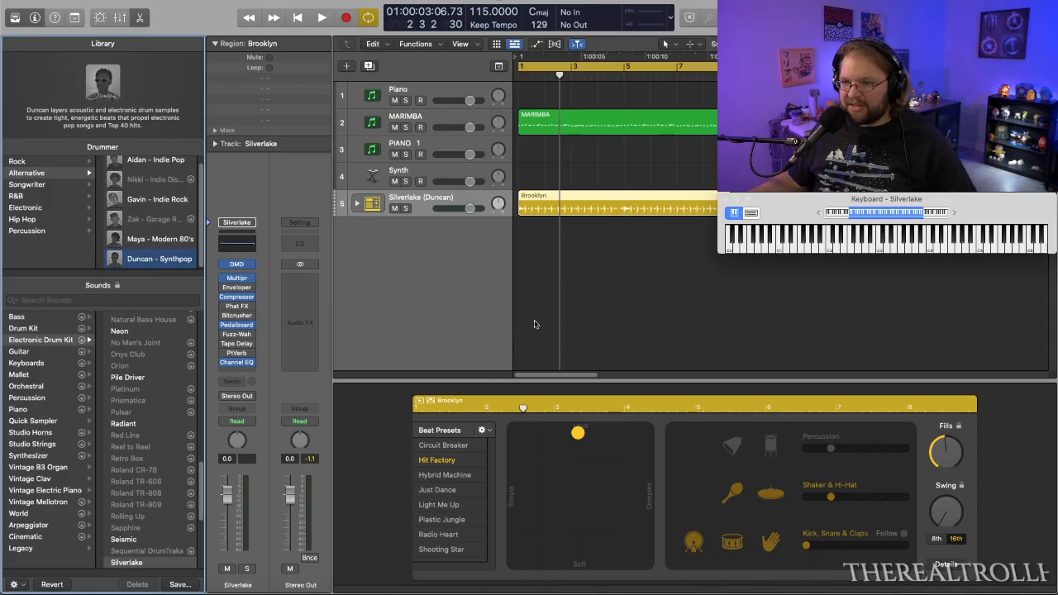
- Play from the start and make the Hit Factory beat softer, around the middle of the loud-soft range
key("Return")
key("space")
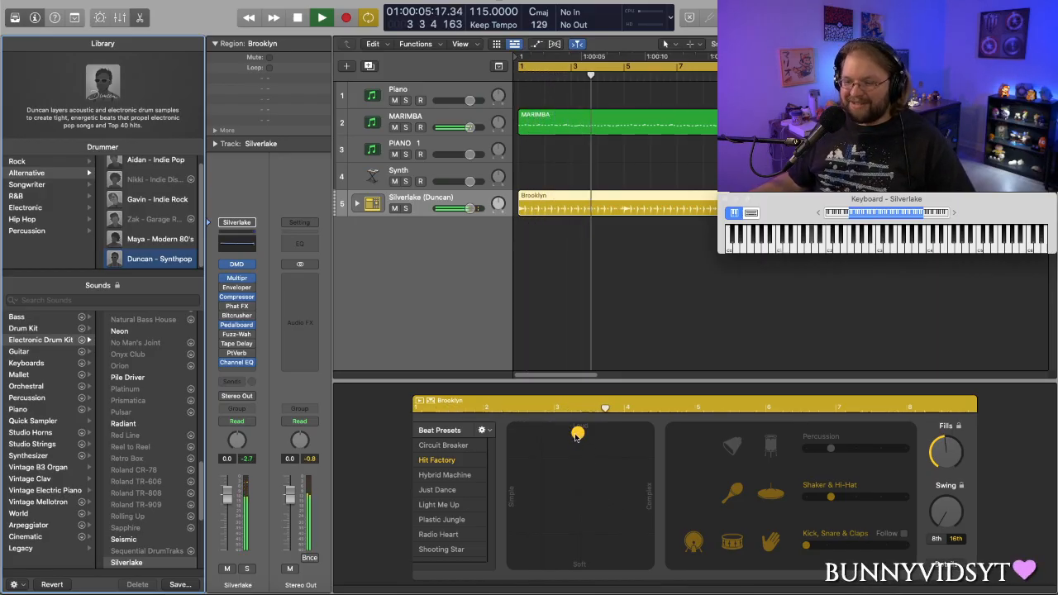
left_click_drag(576, 435, 578, 485)
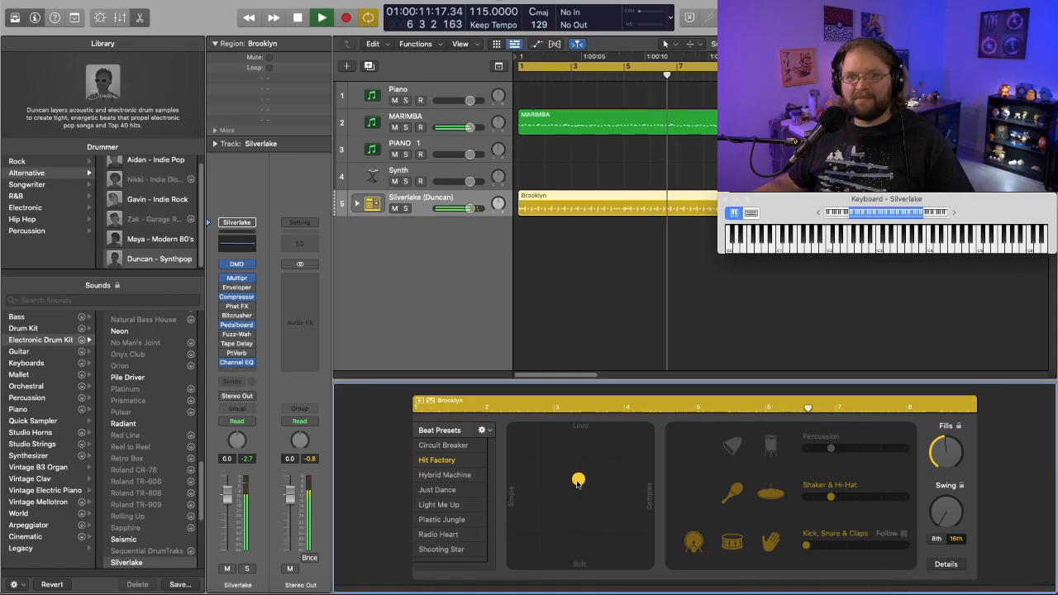
left_click_drag(578, 483, 582, 467)
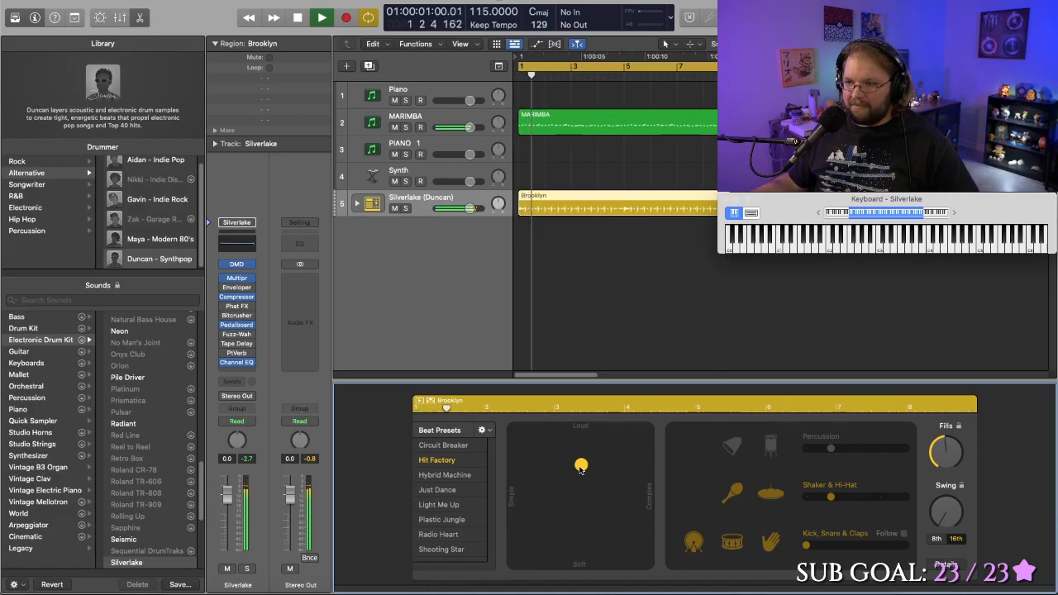
- Try the Hit Factory beat with added percussion and with the claps toggled, restoring both before stopping playback
left_click(735, 448)
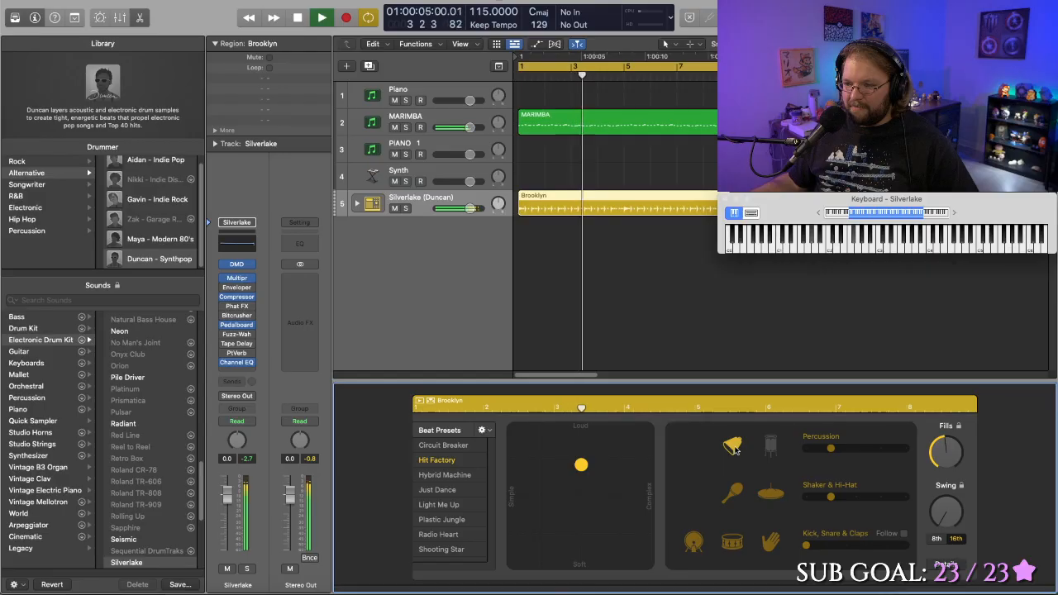
left_click(736, 455)
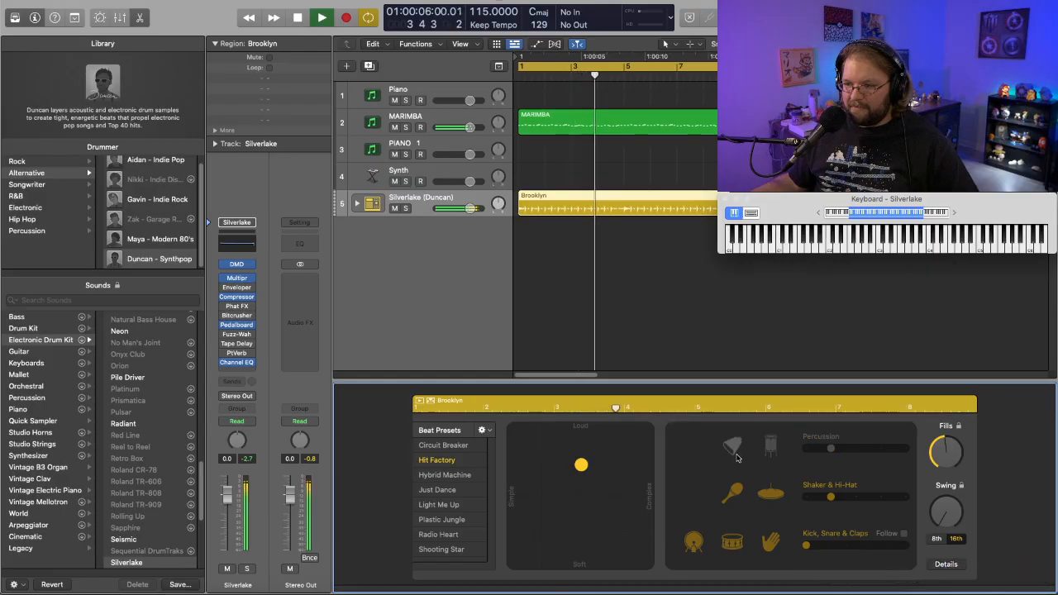
left_click(777, 549)
left_click(771, 542)
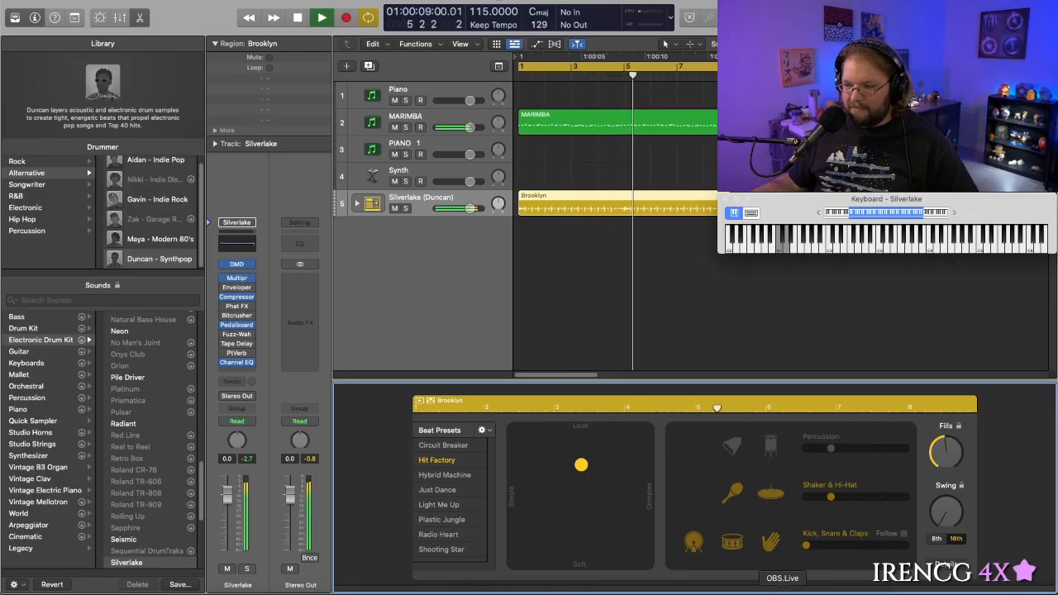
key("space")
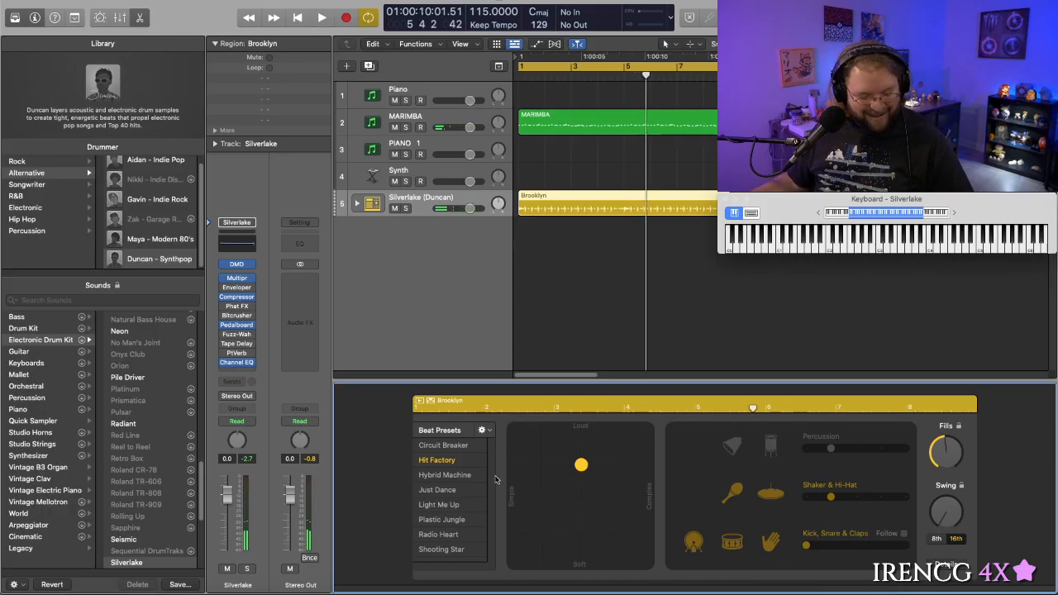
- Audition the opening bars of the marimba and Silverlake drum loop
key("space")
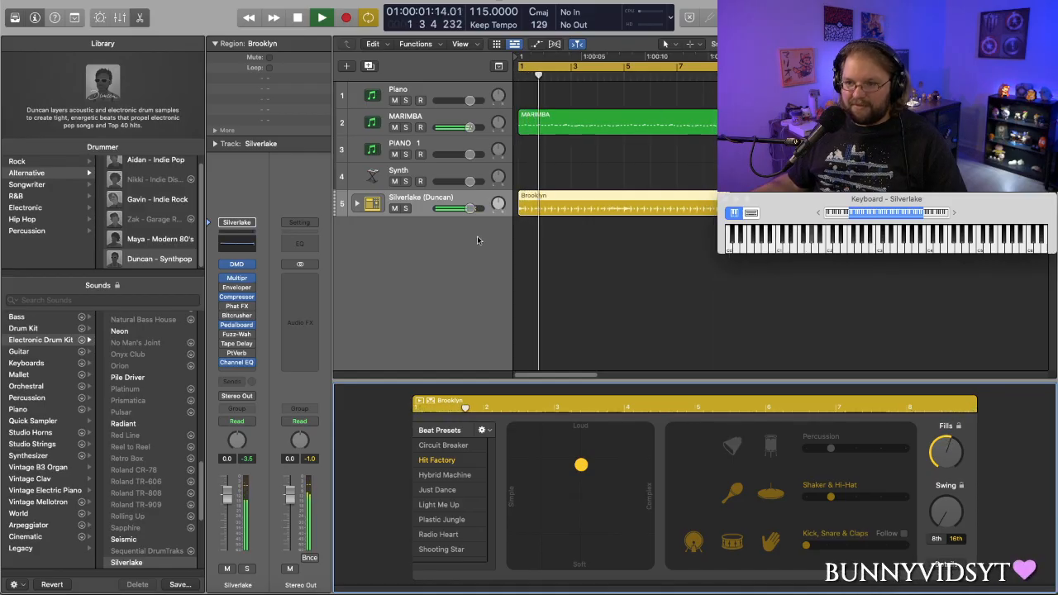
key("space")
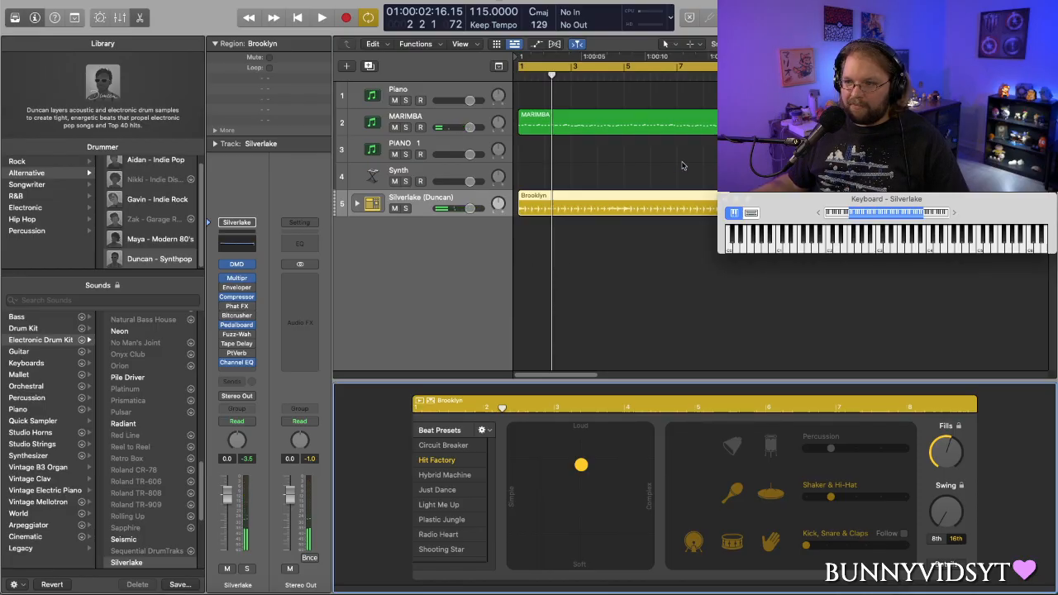
key("space")
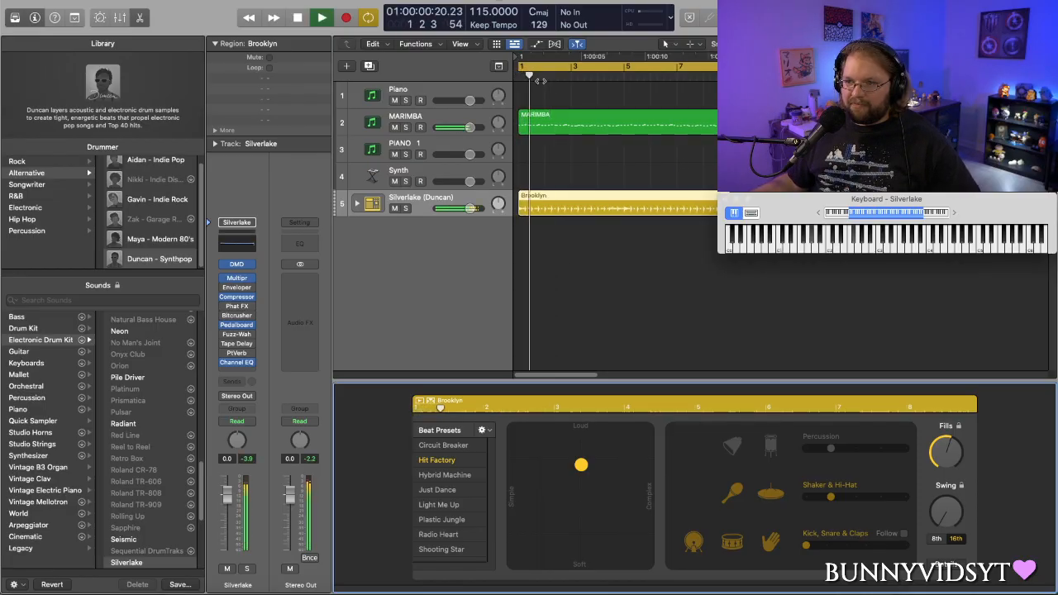
key("space")
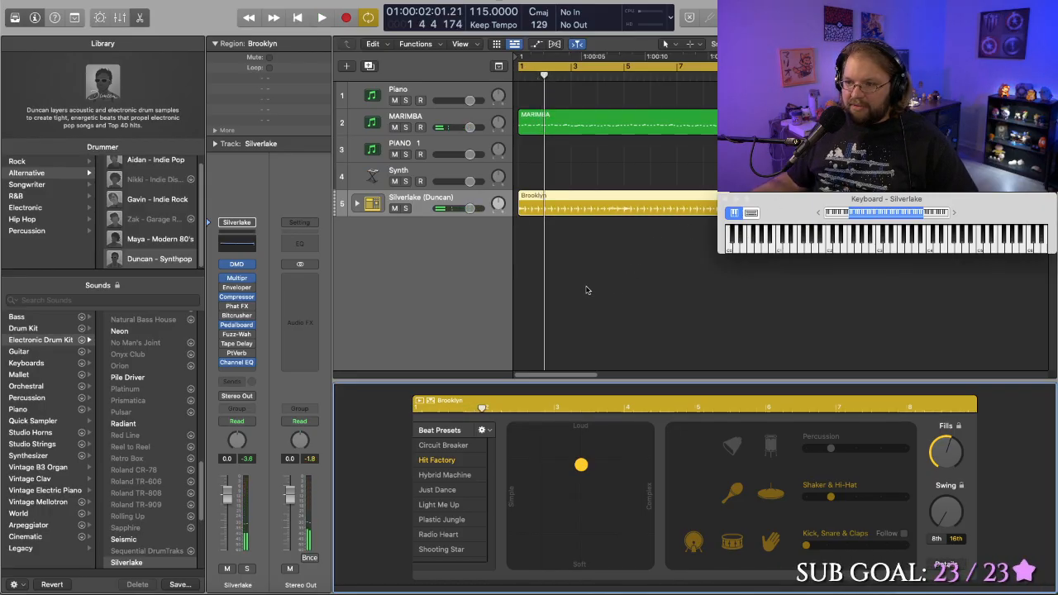
- Copy the MARIMBA region and the Brooklyn drum region on their own tracks so the copies start at bar 9
scroll(585, 290, "right", 3)
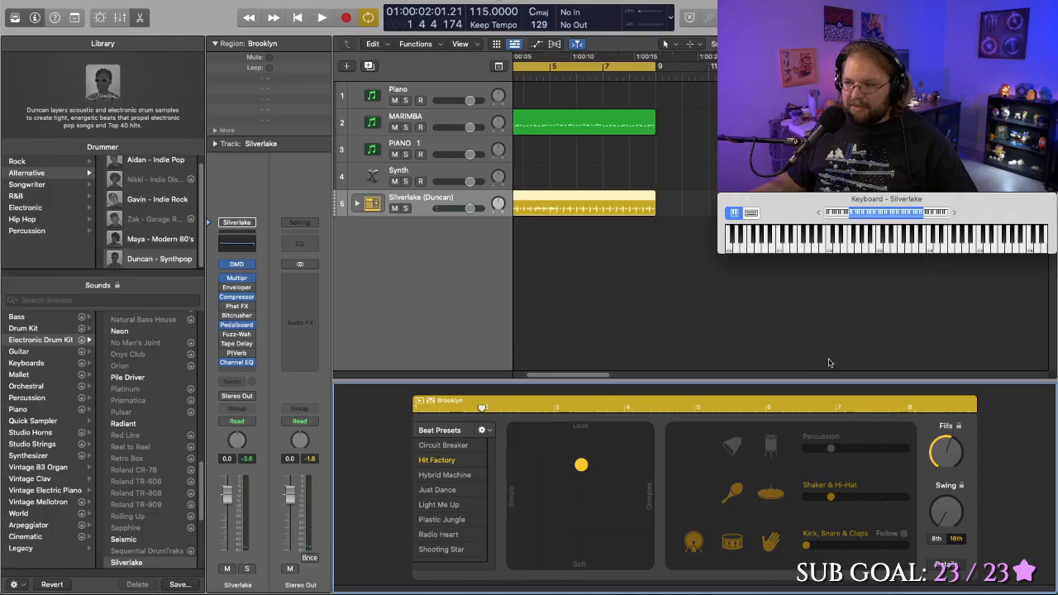
scroll(677, 300, "left", 3)
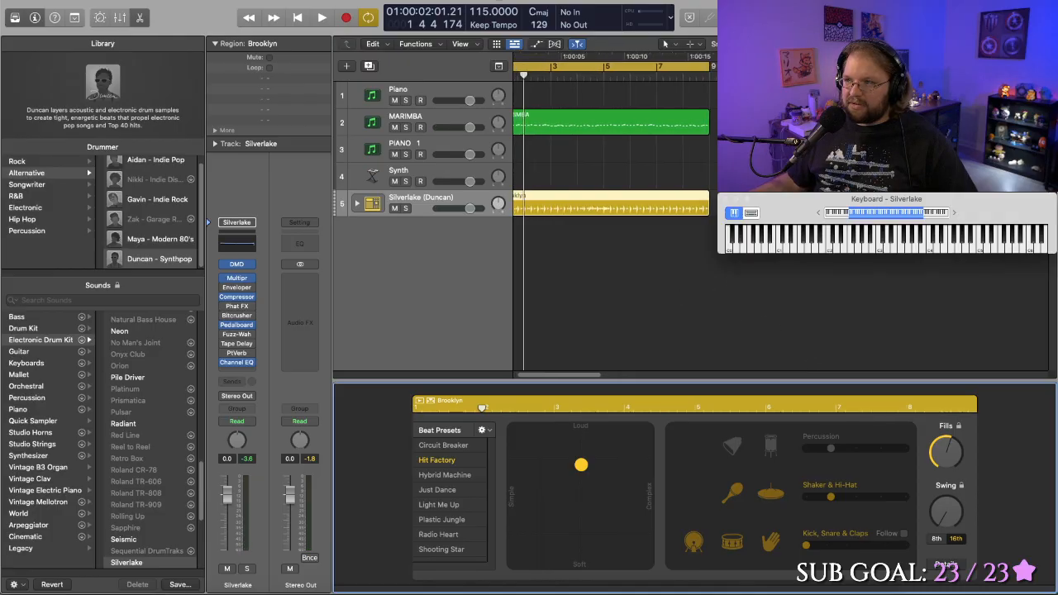
left_click_drag(1022, 44, 1012, 44)
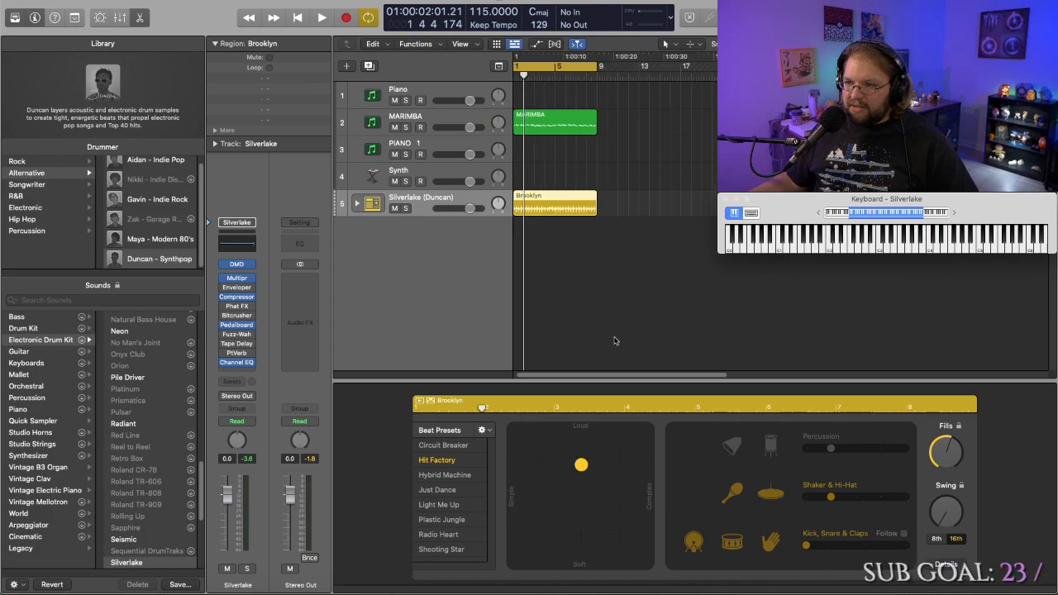
scroll(613, 331, "left", 1)
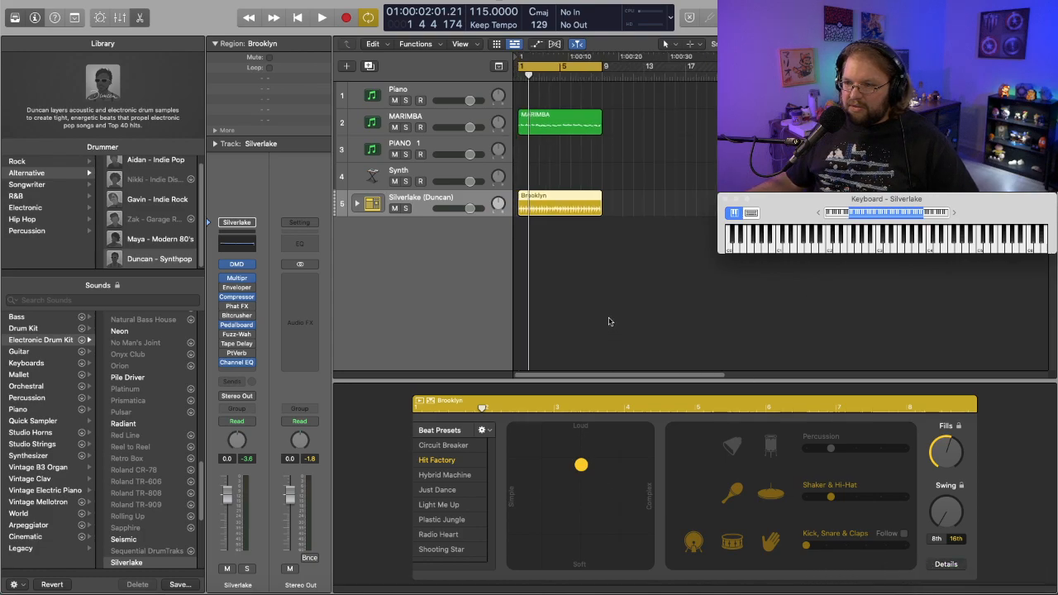
left_click(583, 121)
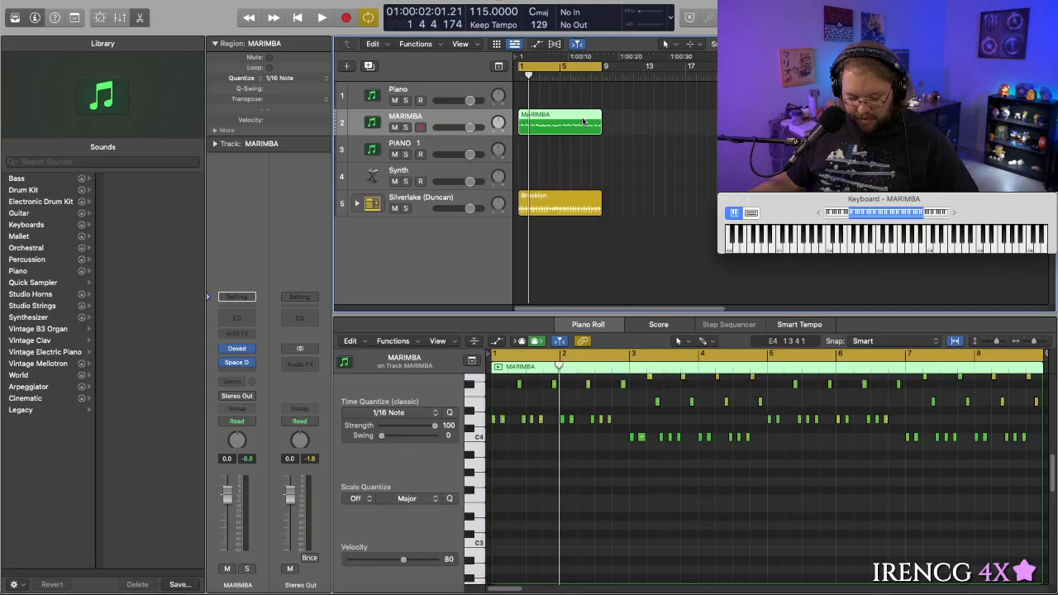
left_click_drag(583, 121, 666, 122)
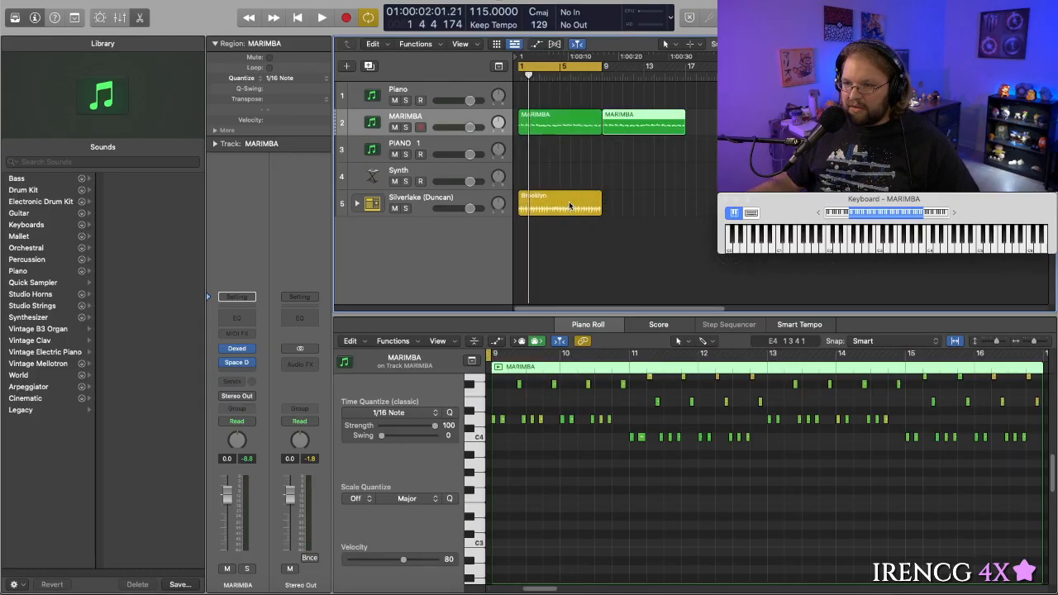
left_click(569, 201)
left_click_drag(570, 203, 658, 210)
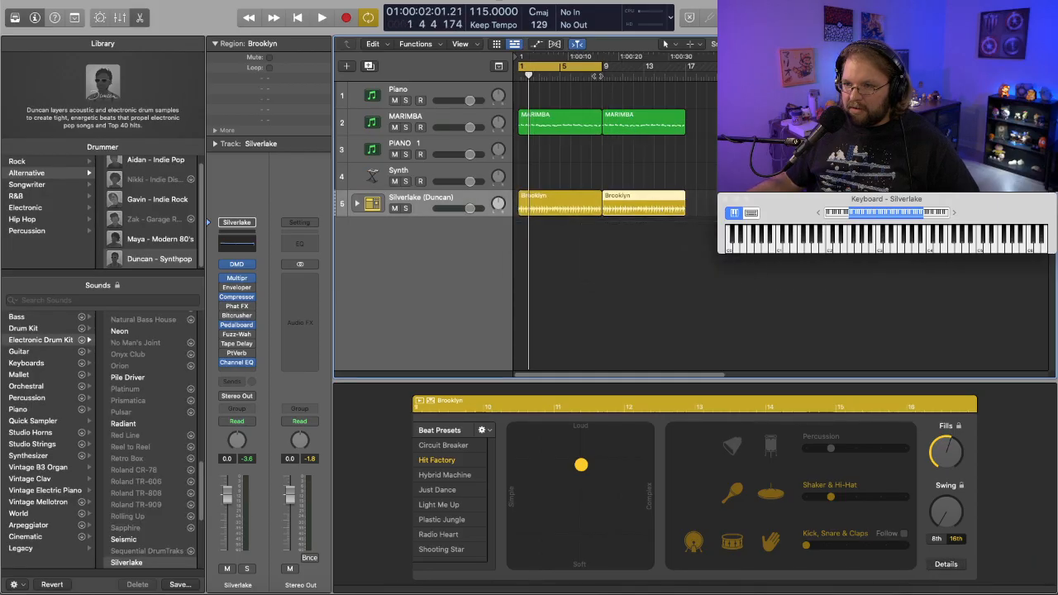
- Turn off cycle playback and make the first Brooklyn drum region's beat much simpler while listening into bar 9
left_click(570, 67)
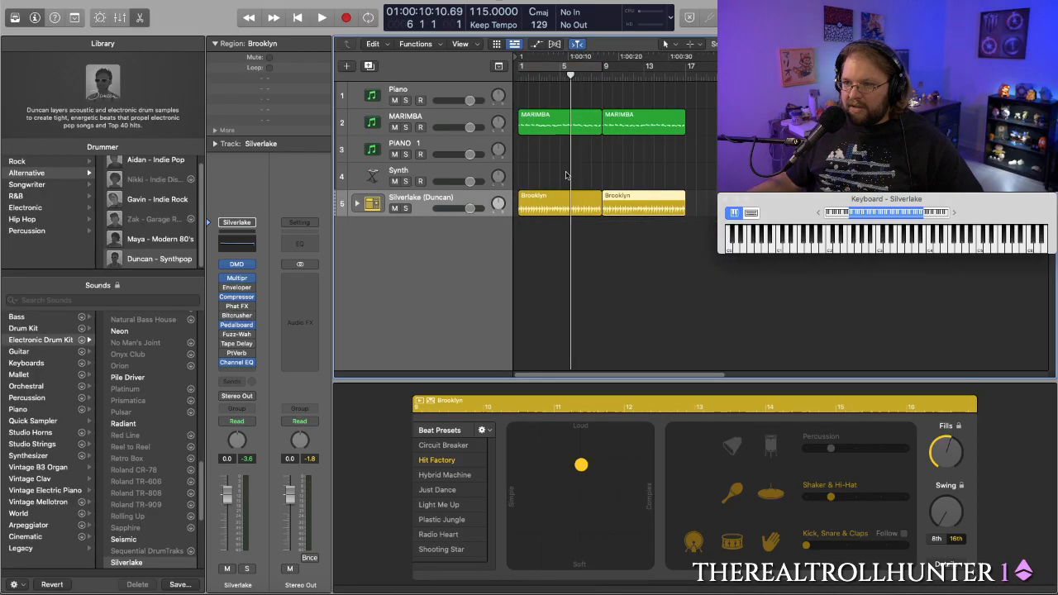
left_click(572, 206)
key("space")
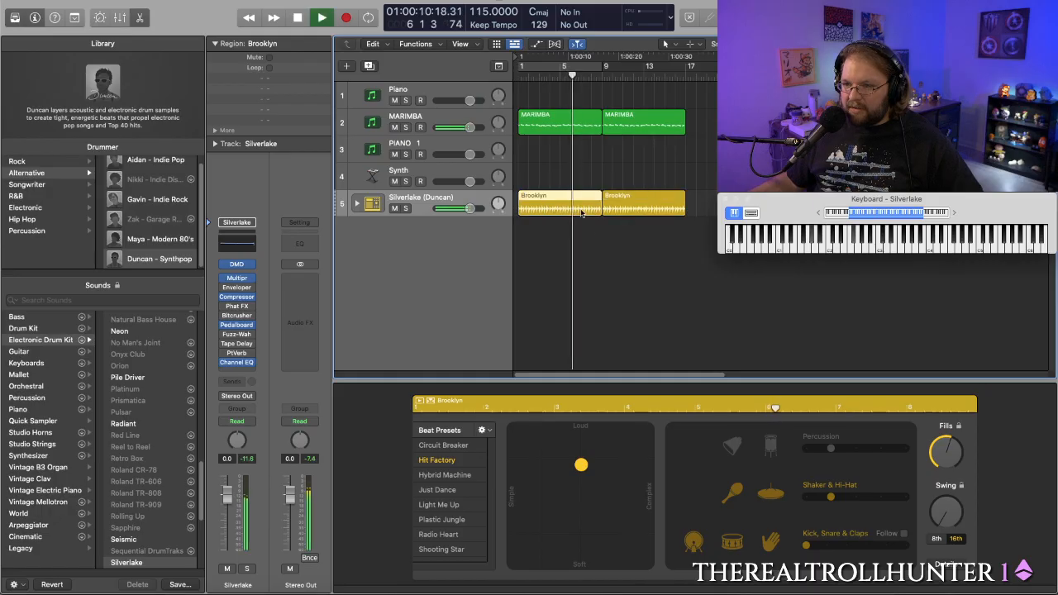
left_click(555, 471)
left_click_drag(555, 471, 524, 495)
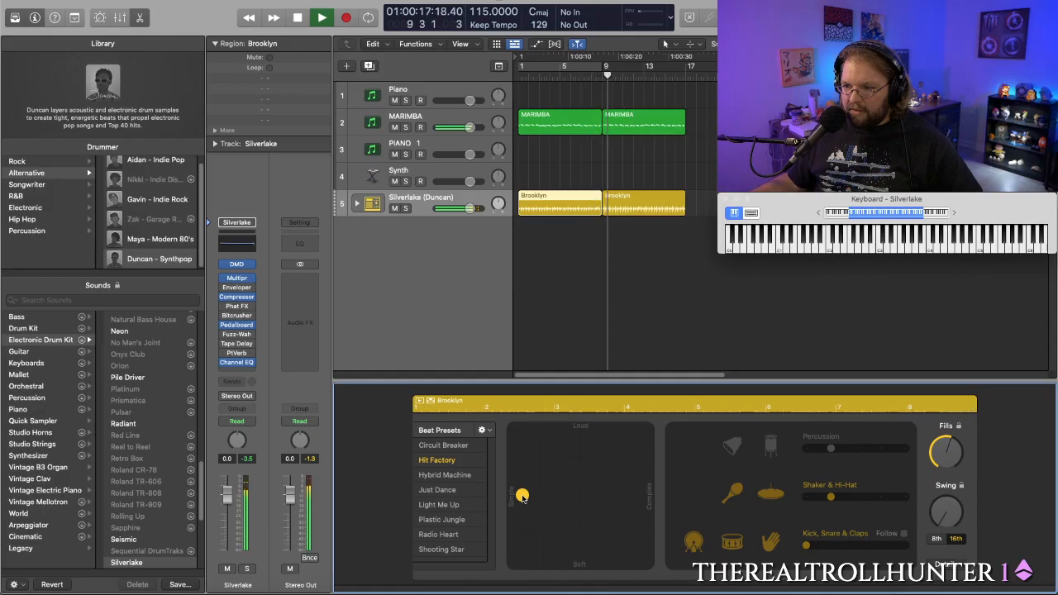
key("space")
left_click_drag(523, 496, 522, 530)
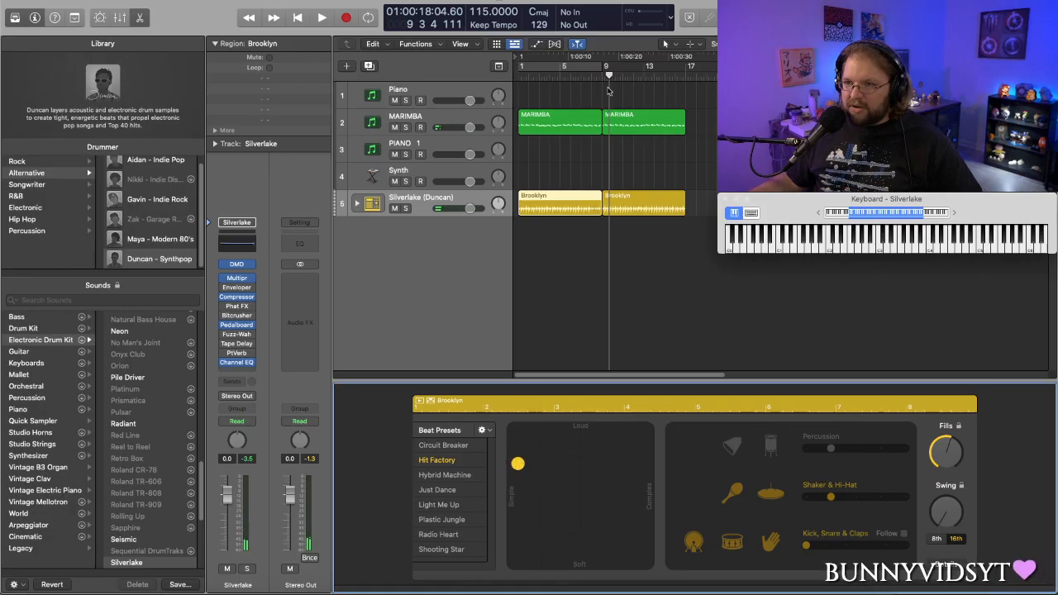
- Play from bar 1, make the first drum region's beat much softer, and reduce Shaker & Hi-Hat to its simplest pattern
left_click_drag(609, 76, 518, 76)
key("space")
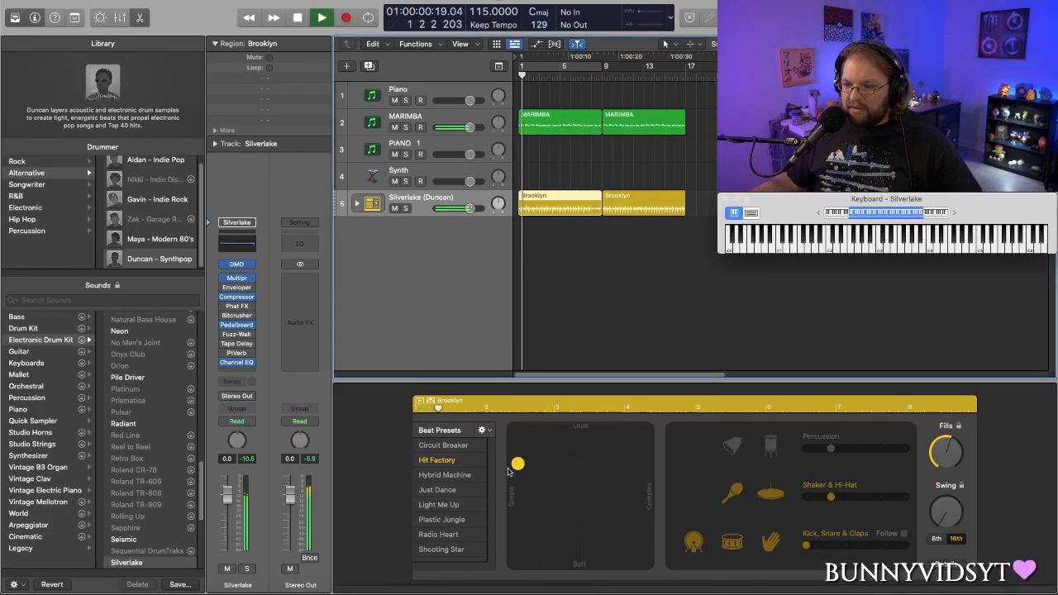
left_click_drag(516, 465, 513, 533)
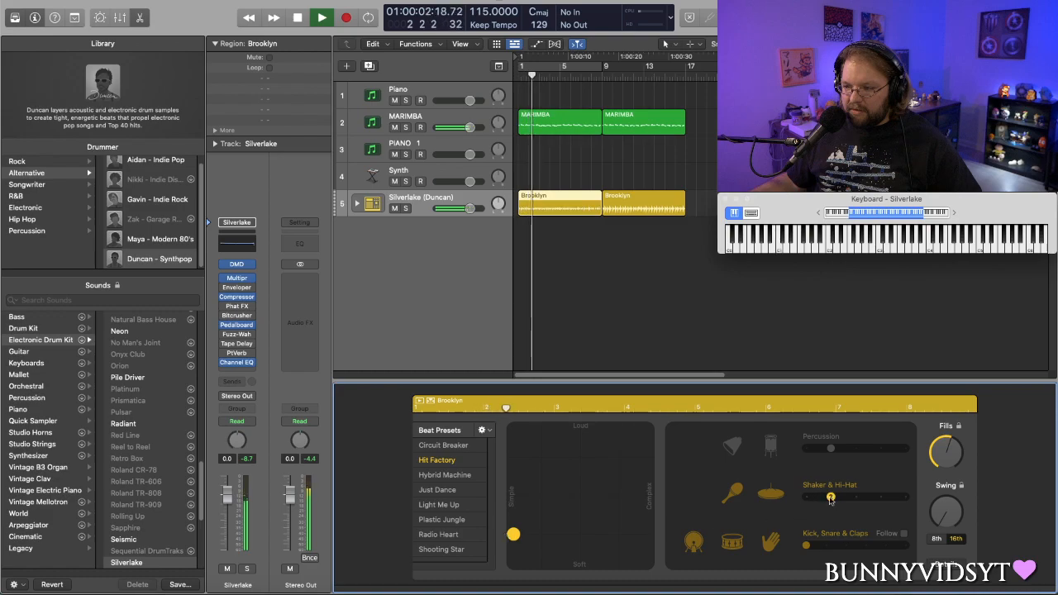
left_click_drag(830, 499, 805, 496)
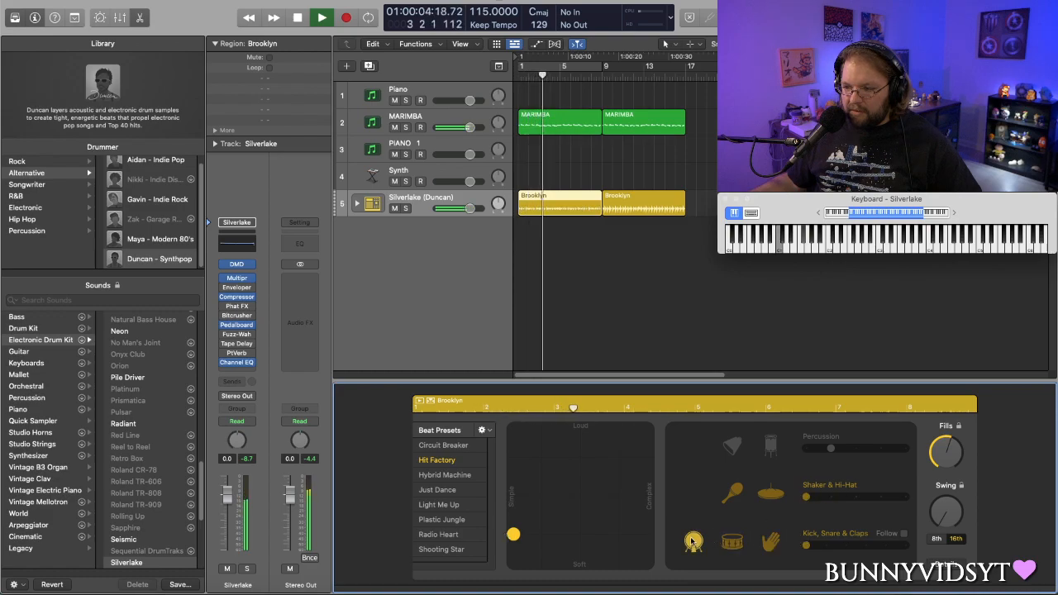
- Make the first drum region's beat slightly louder and more complex, and remove its snare and claps
left_click_drag(513, 534, 541, 501)
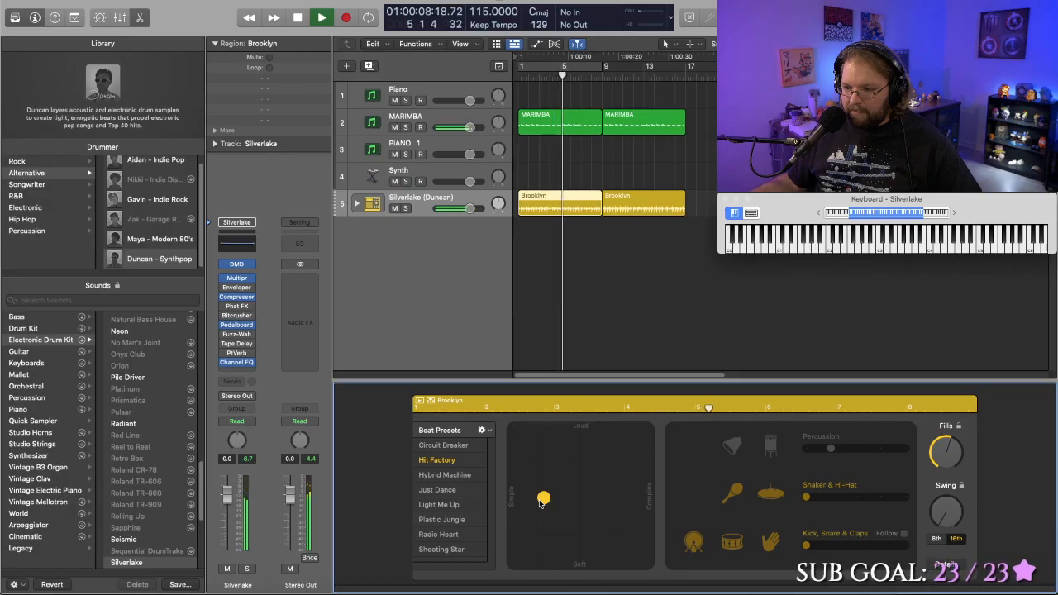
left_click_drag(540, 502, 531, 519)
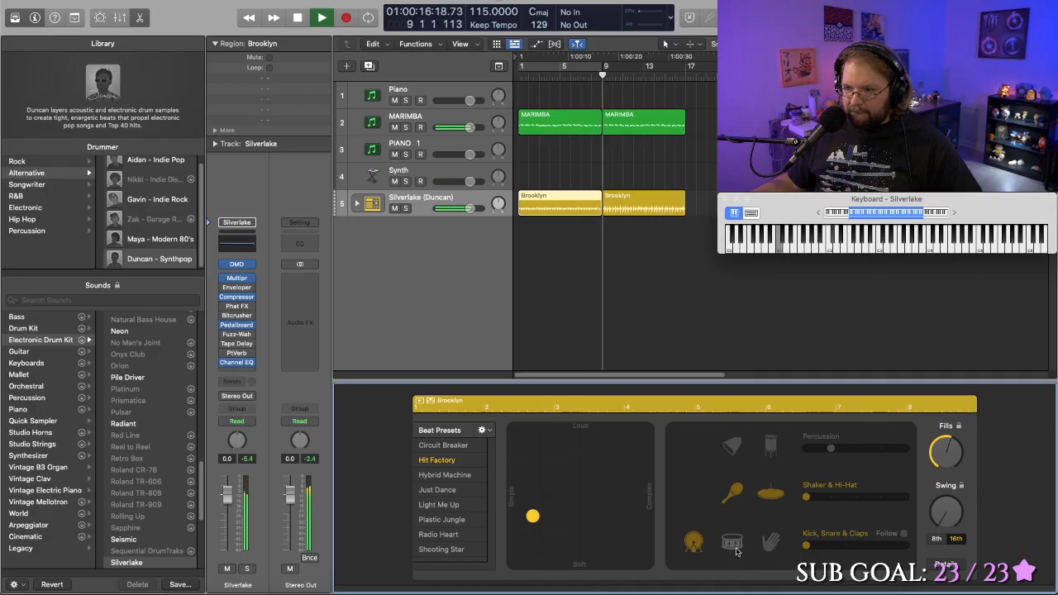
key("space")
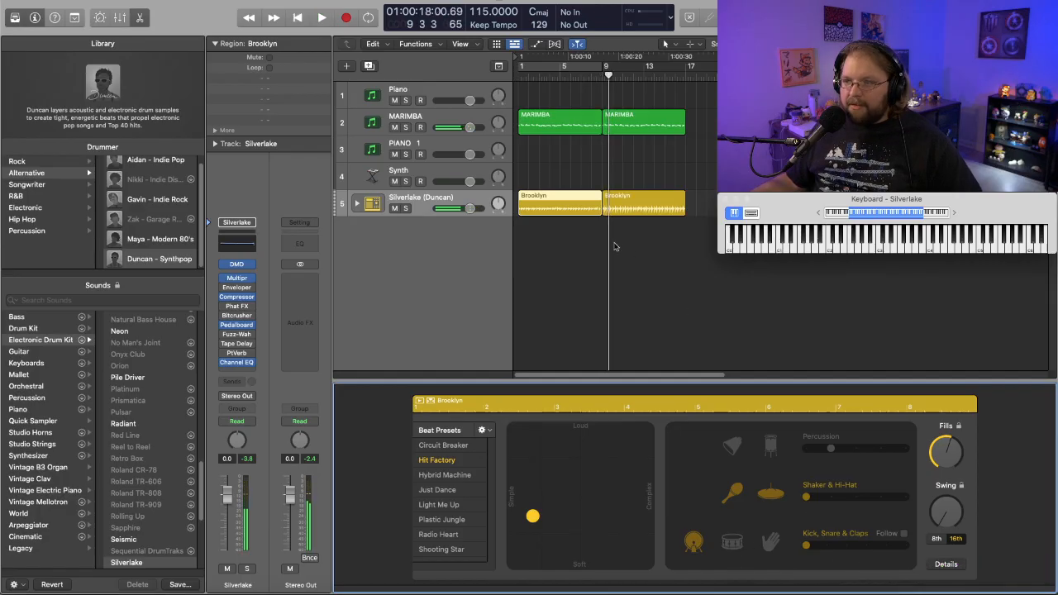
- Play the transition from the first drum region into the second across bar 9
left_click(566, 71)
key("space")
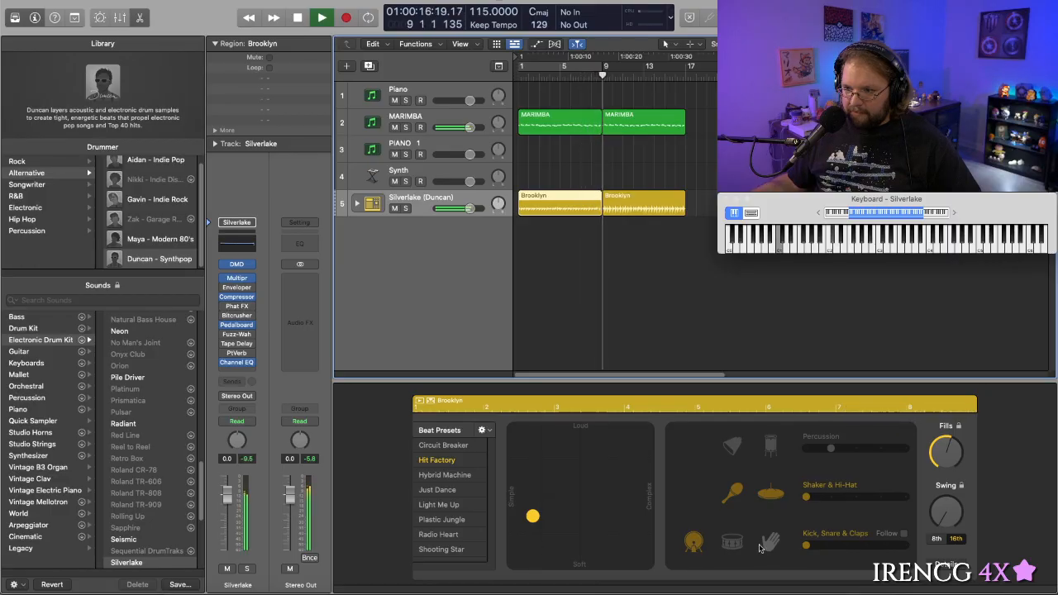
key("space")
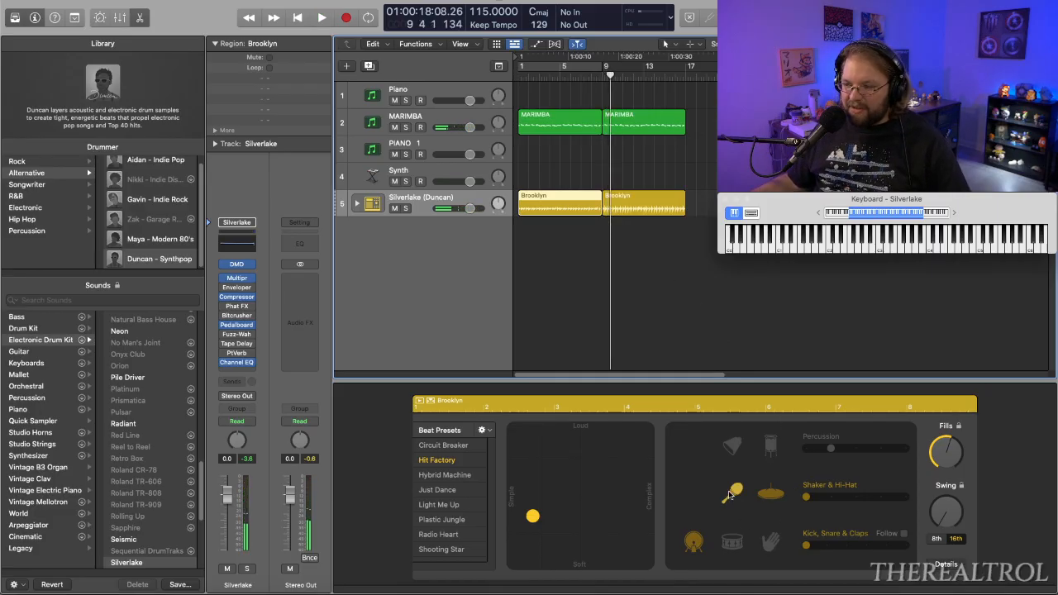
- Turn the shaker back on in the first drum region while playing from bar 7 across the bar 9 transition
left_click(580, 80)
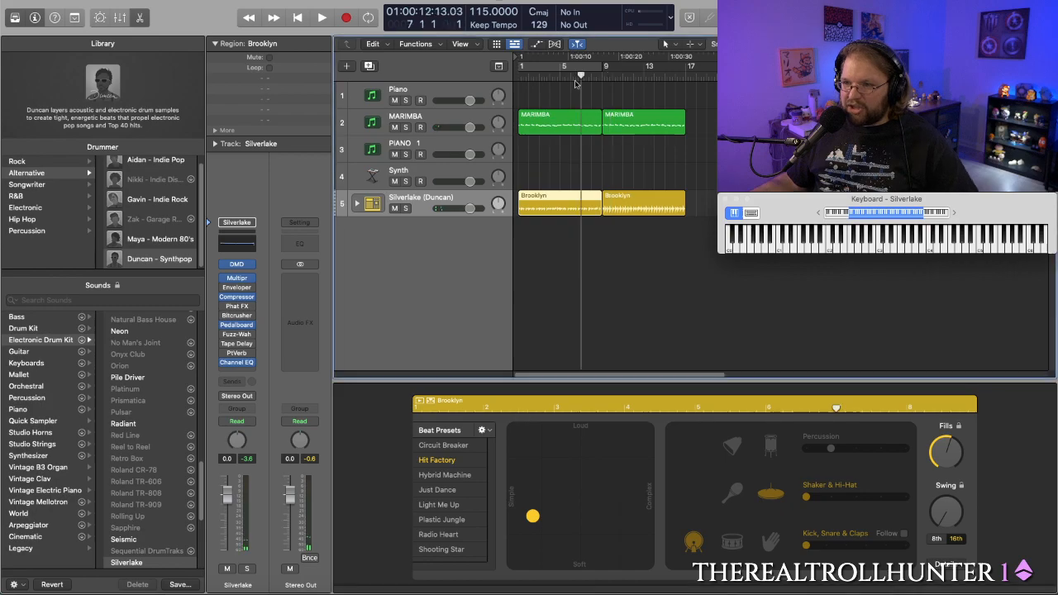
key("space")
left_click(732, 493)
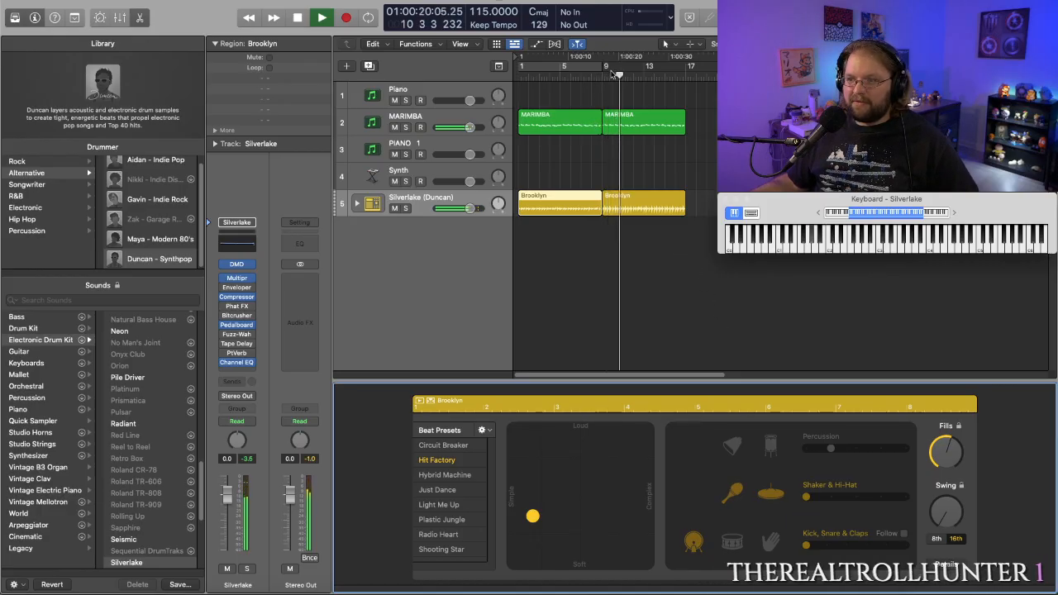
key("space")
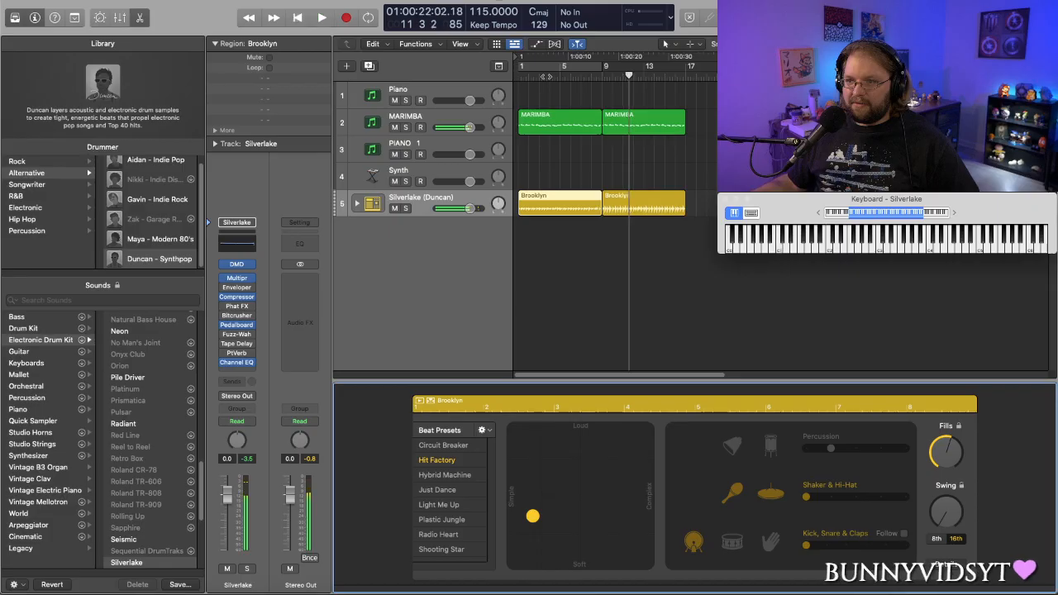
- Play the intro from bar 1 past bar 5
left_click(536, 75)
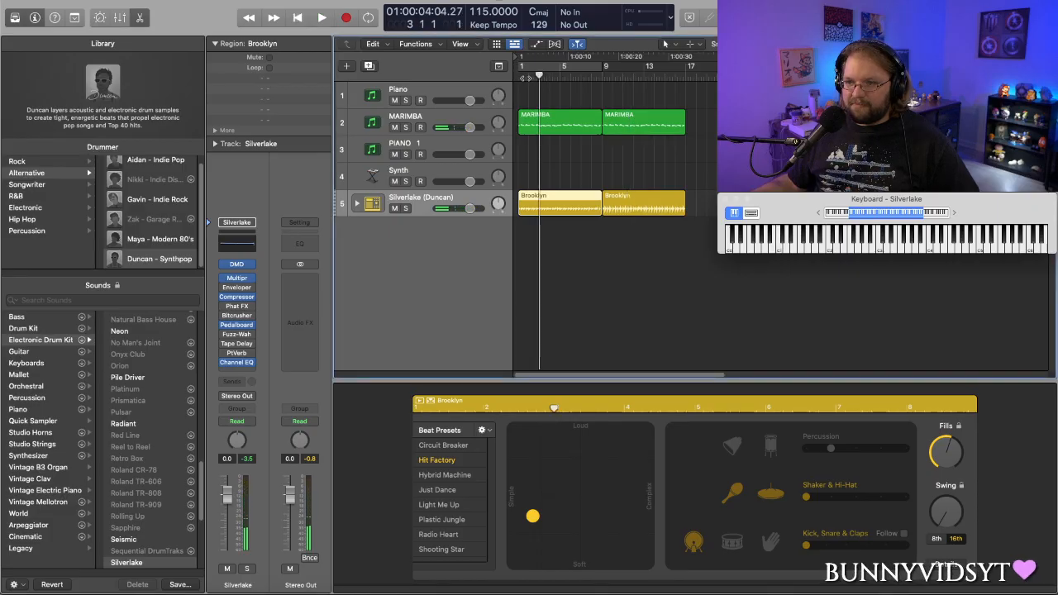
left_click(519, 76)
key("space")
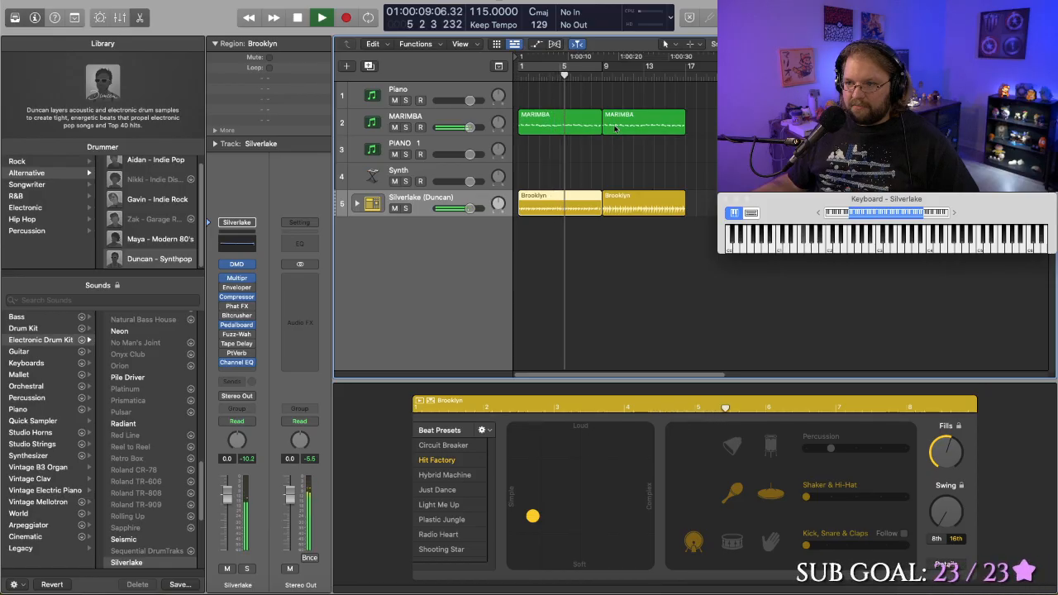
key("space")
- Split the first MARIMBA region and the first Brooklyn drum region at bar 5
left_click_drag(588, 79, 560, 76)
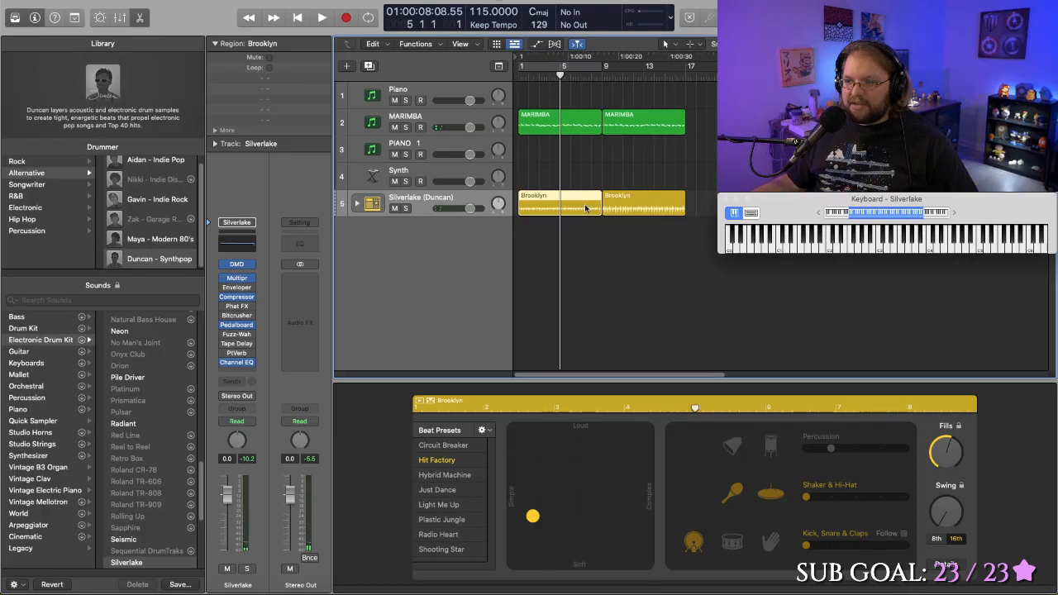
double_click(576, 120)
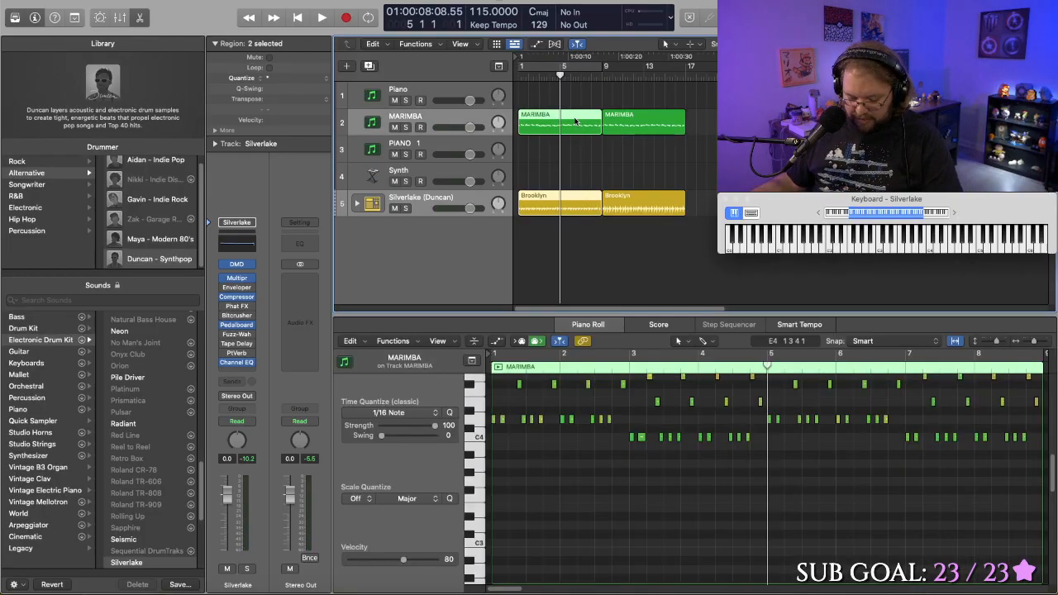
key("super+t")
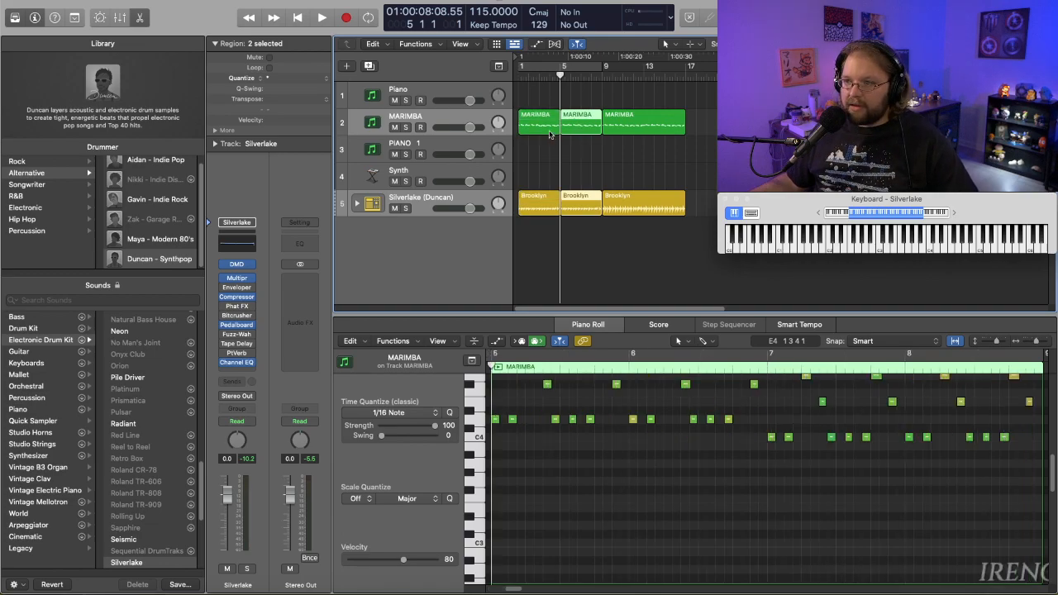
- Delete the MARIMBA and Brooklyn regions in bars 1 to 4 and move all remaining regions back to start at bar 1
left_click(550, 132)
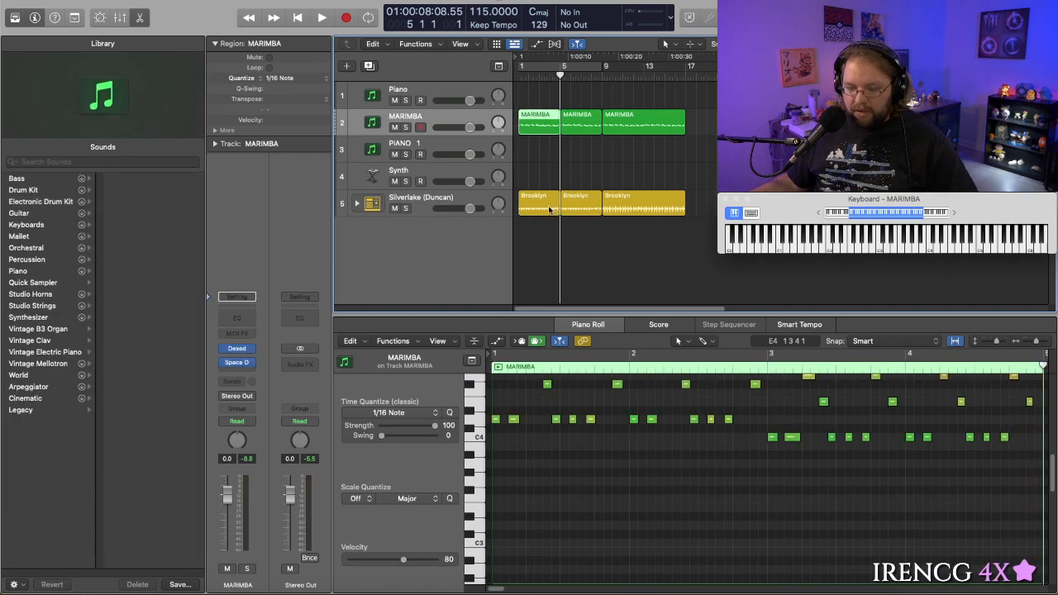
left_click(550, 209, "shift")
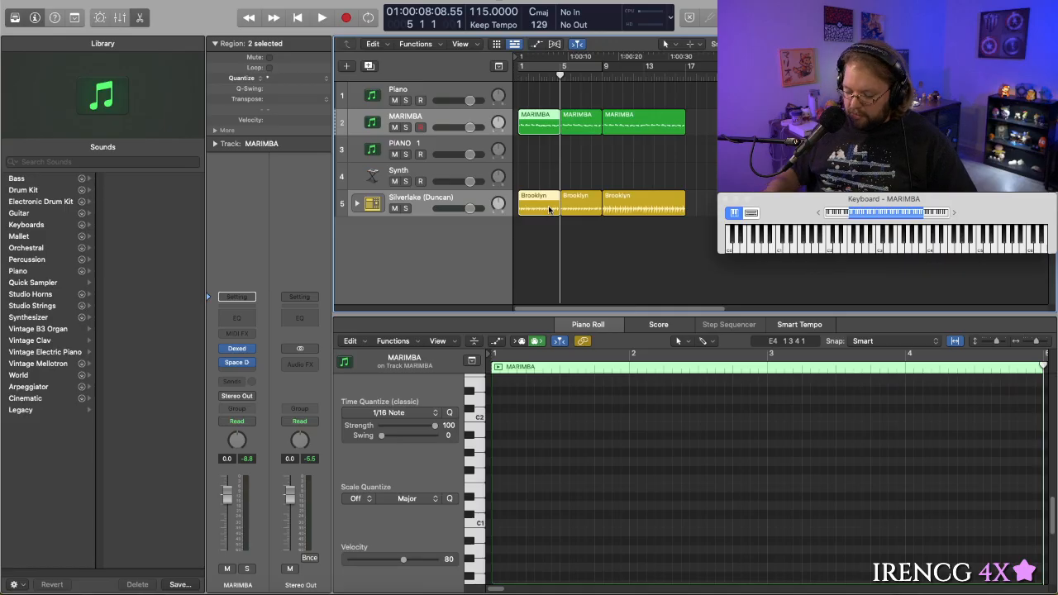
key("Delete")
left_click_drag(564, 275, 525, 116)
- Play the shortened arrangement from bar 1 to bar 10, and clear the region selection
key("Return")
key("space")
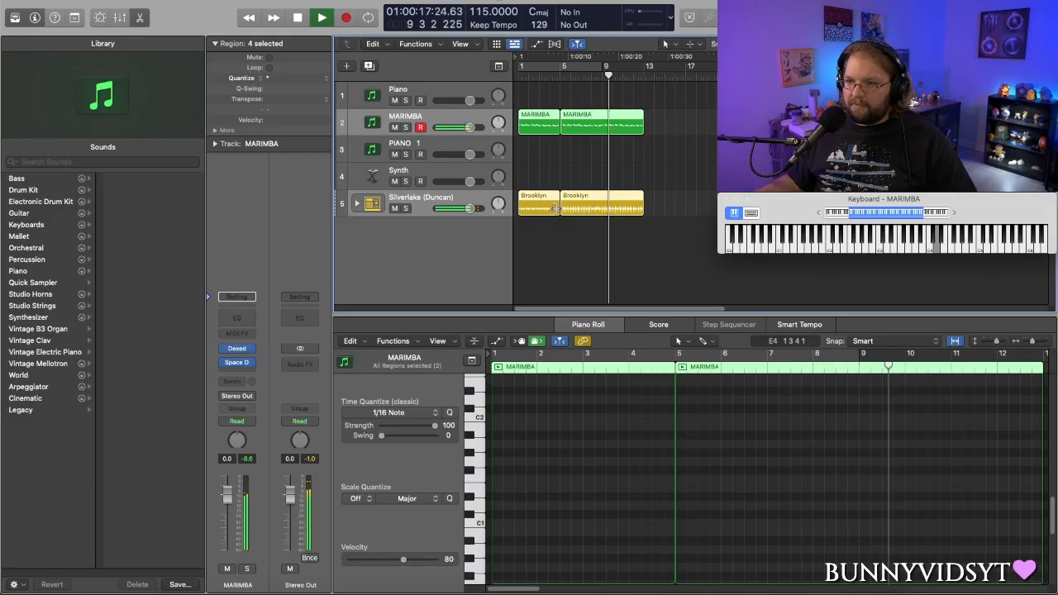
key("space")
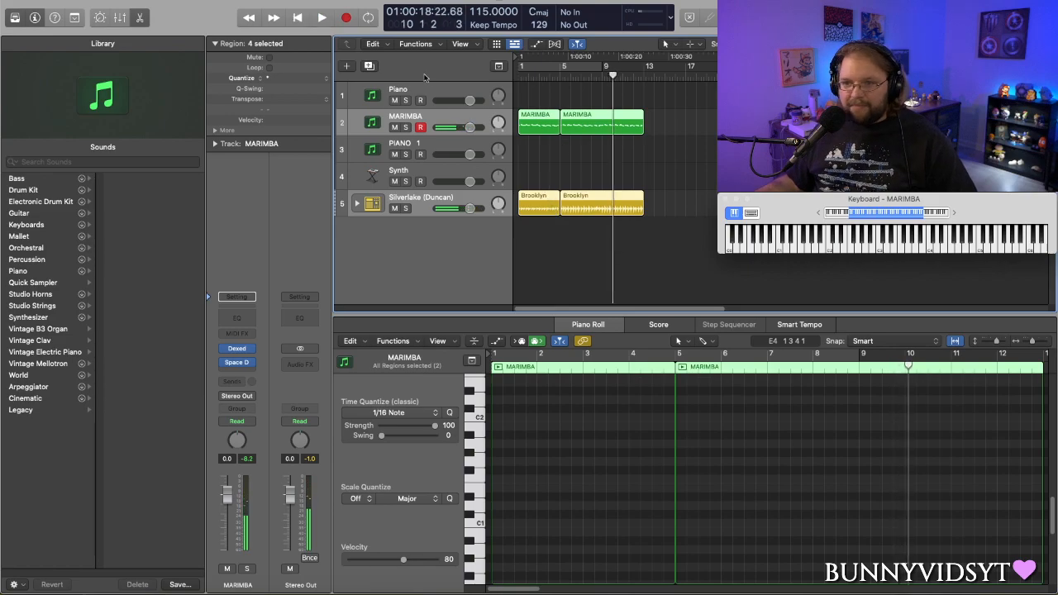
left_click(606, 267)
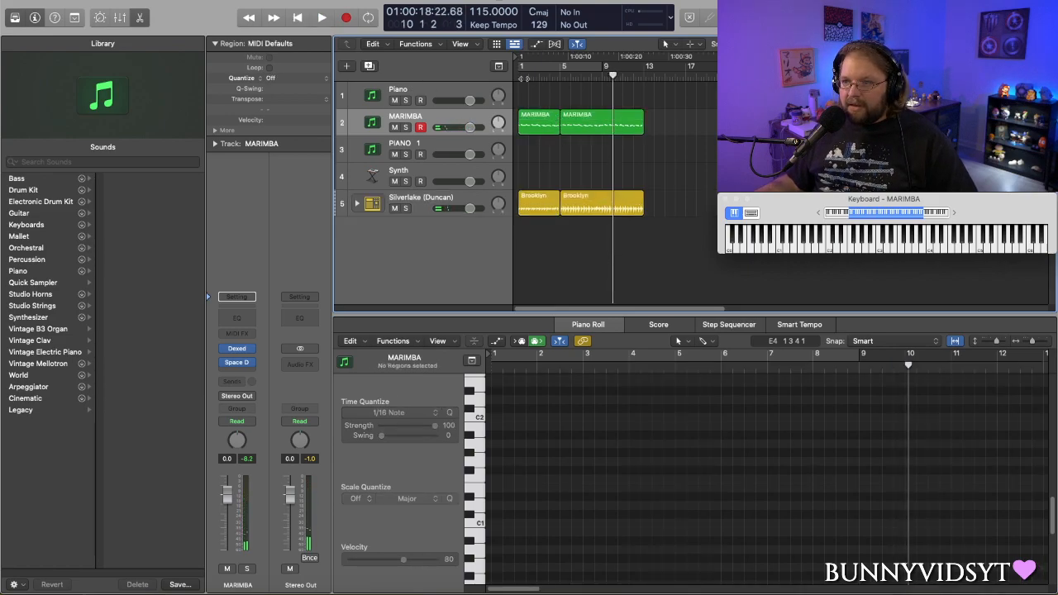
- Select the first Brooklyn drum region, hide the sound library, and play from bar 1 to bar 5
key("Return")
left_click(539, 120)
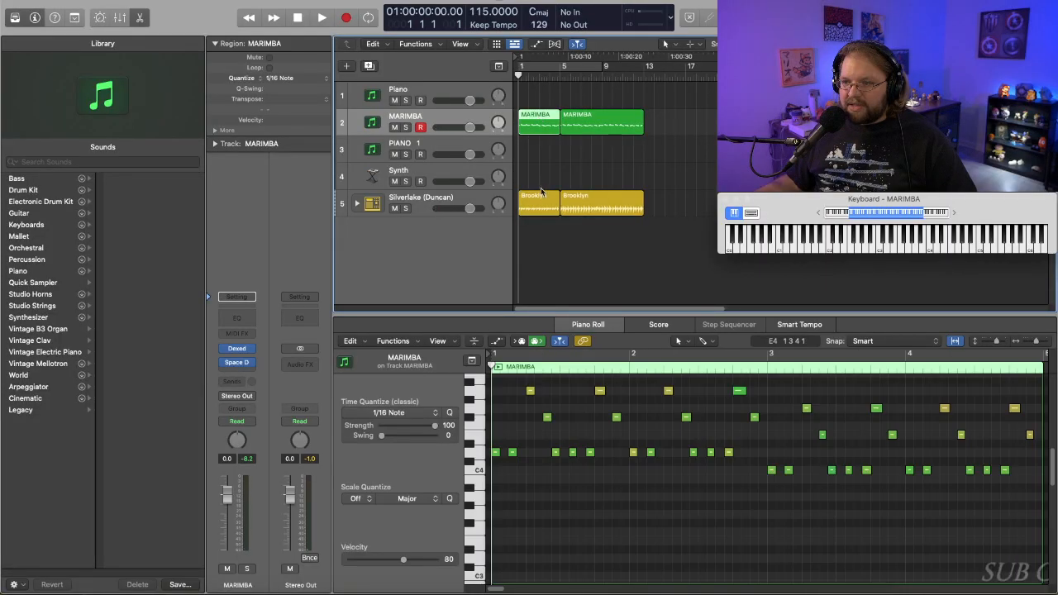
left_click(538, 200)
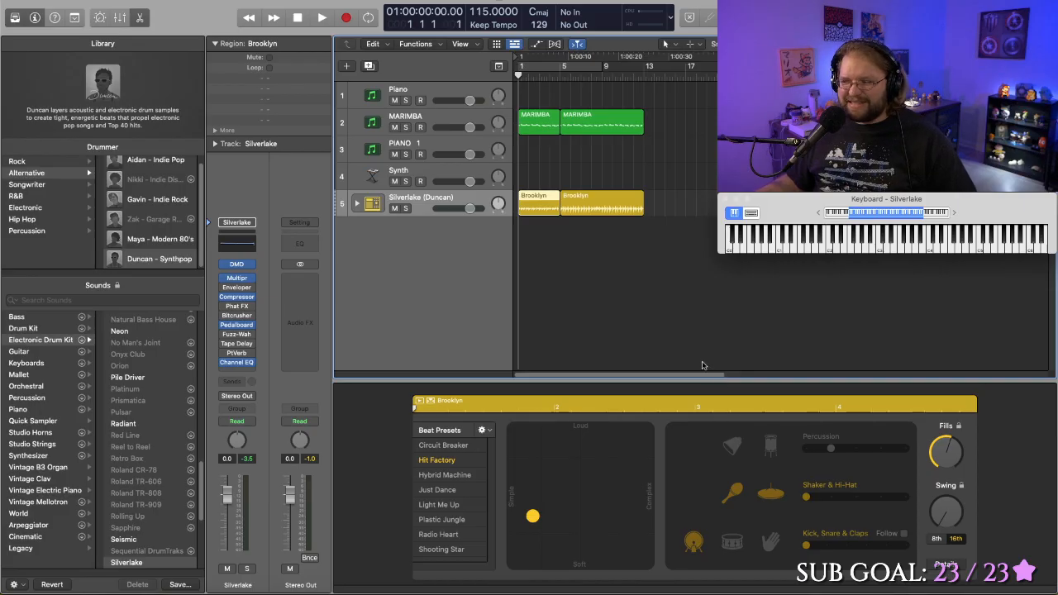
left_click(14, 18)
key("space")
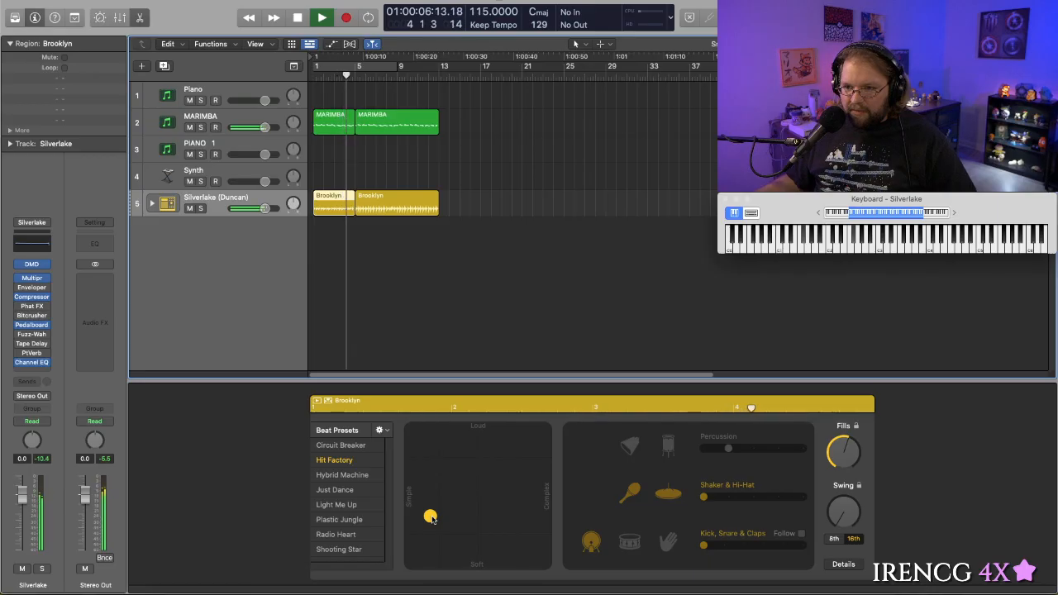
key("space")
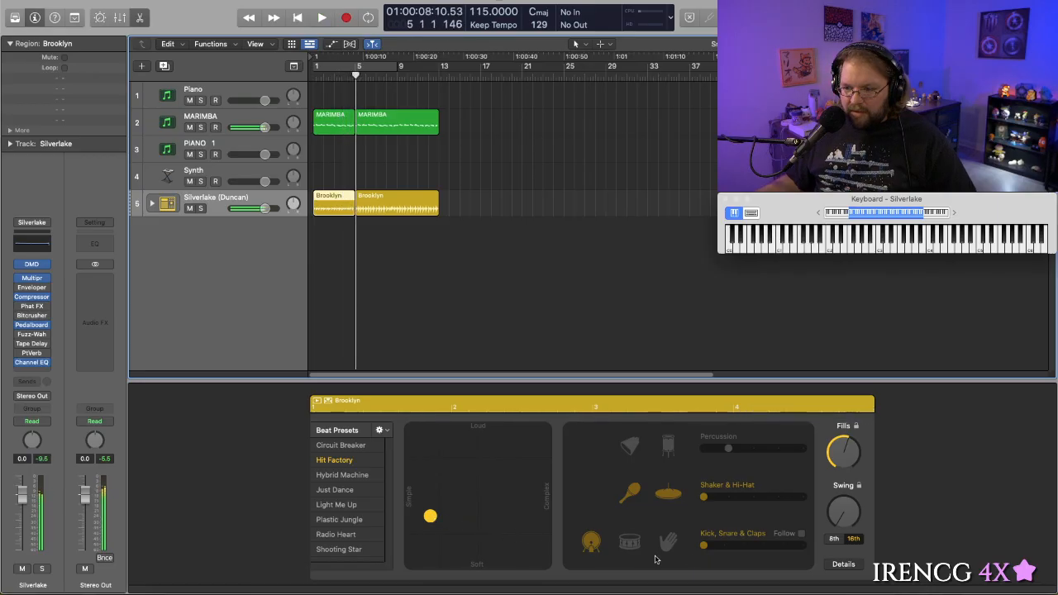
- Increase the fills in the first drum region and play from bar 1 through the bar 5 transition
left_click(853, 455)
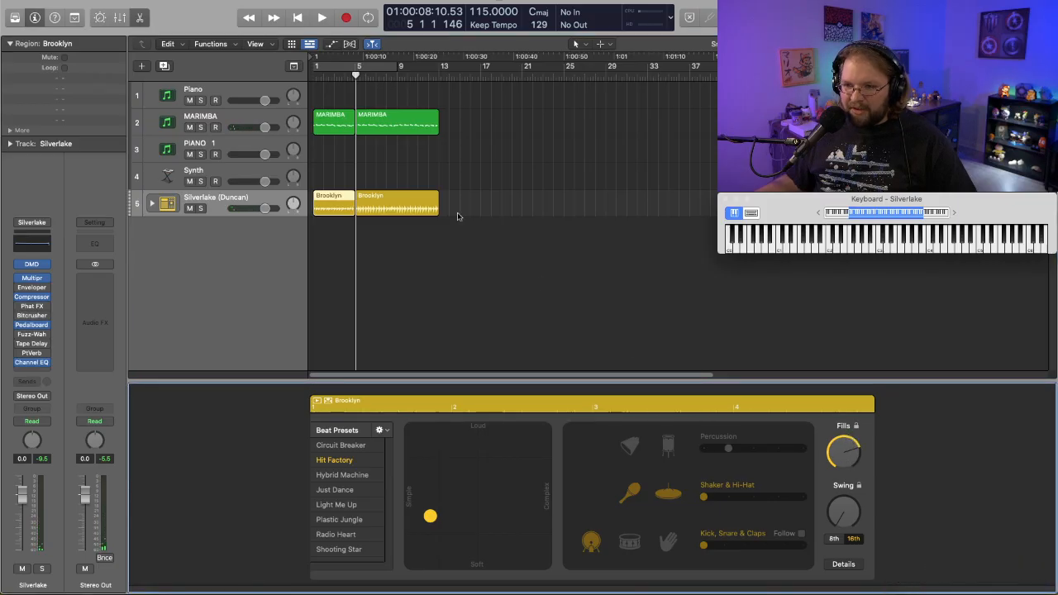
left_click_drag(356, 76, 312, 75)
key("space")
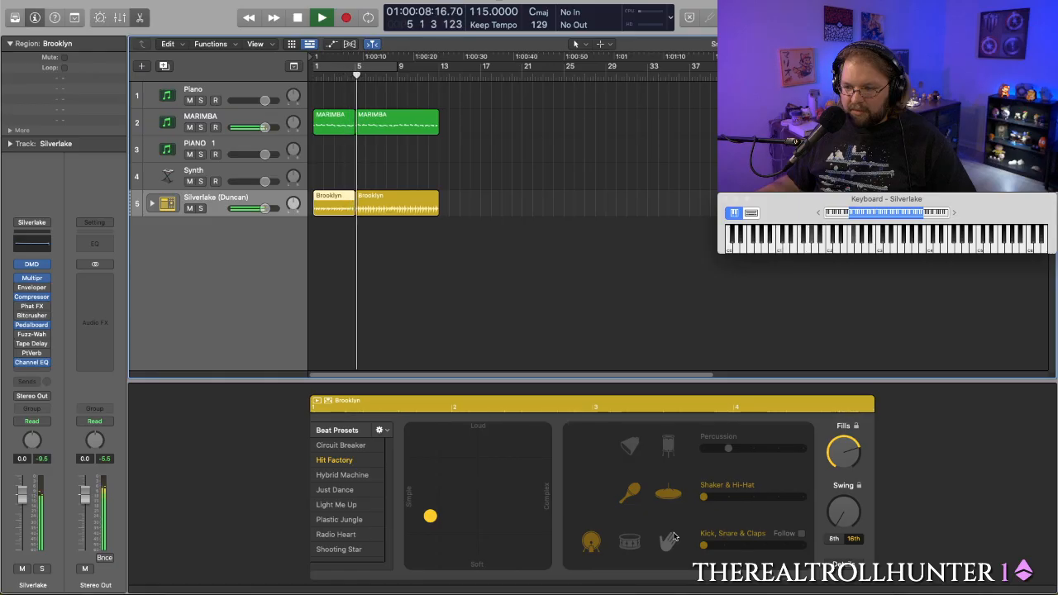
key("space")
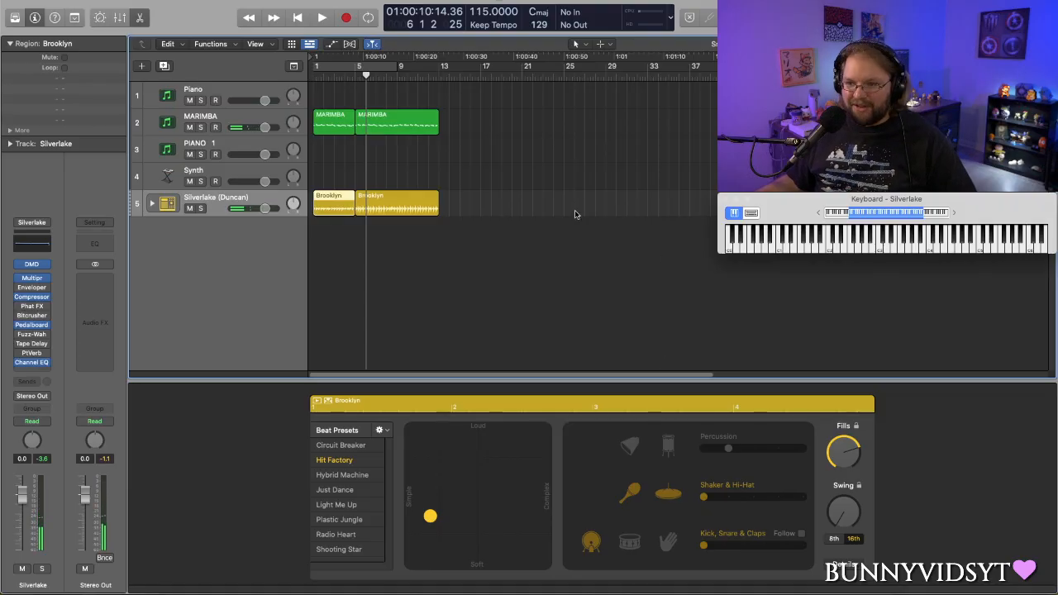
- Play the full arrangement from bar 1 to bar 13, and restart playback from bar 1
key("Return")
key("space")
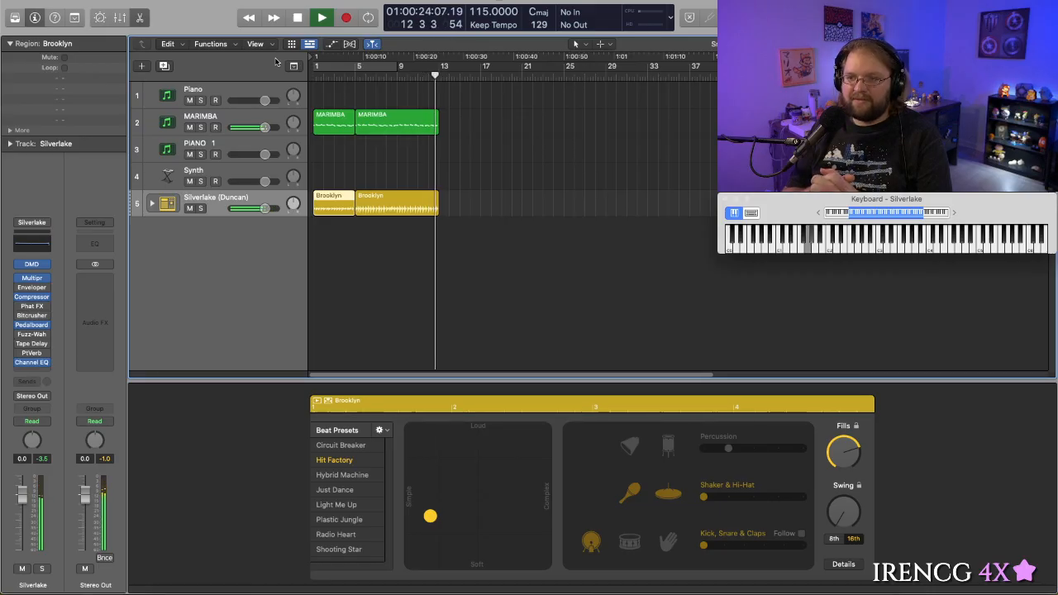
key("space")
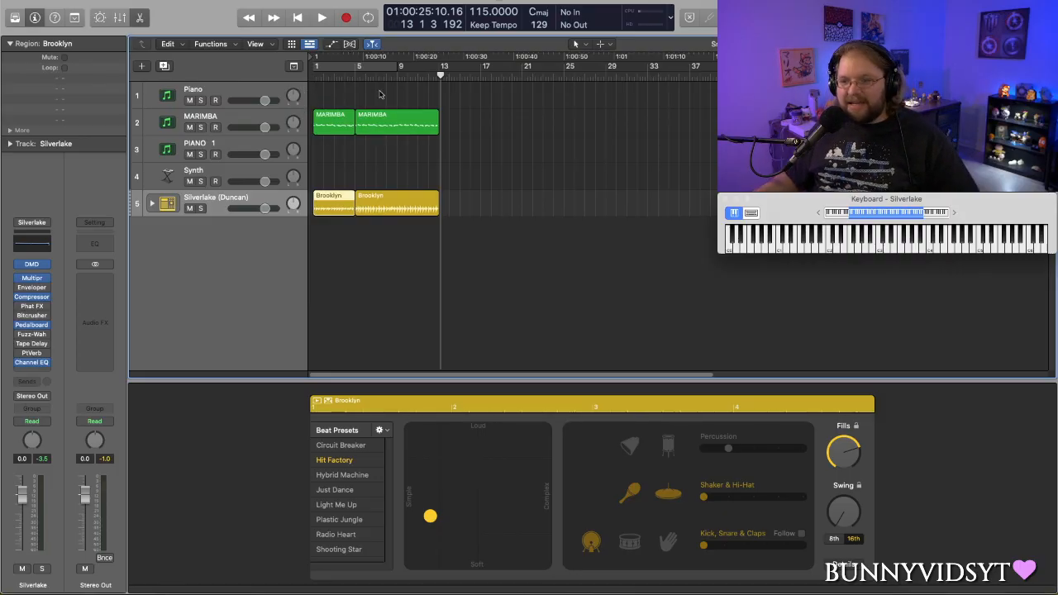
left_click_drag(446, 75, 306, 80)
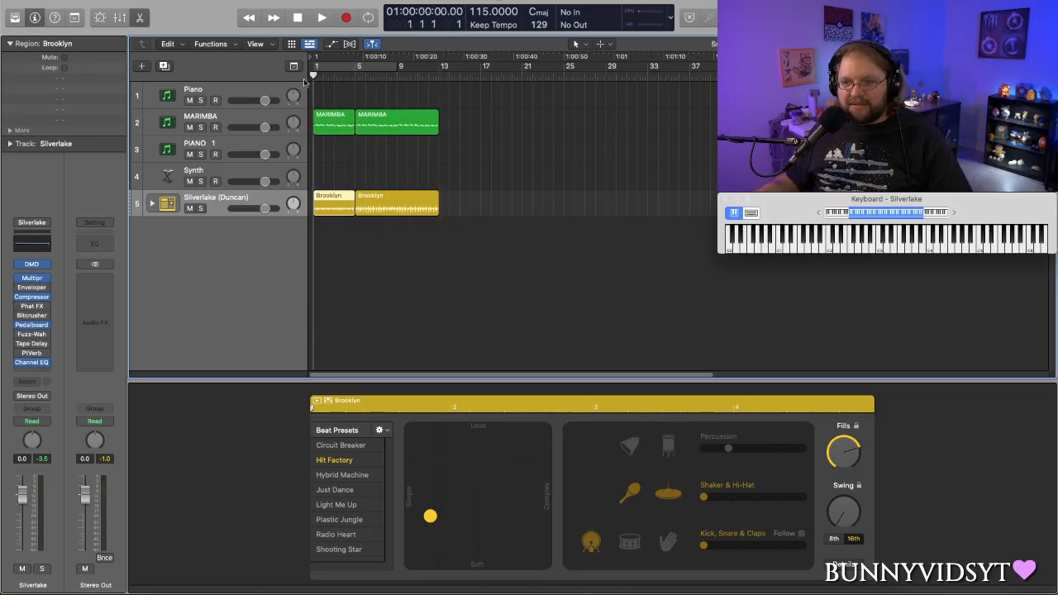
key("space")
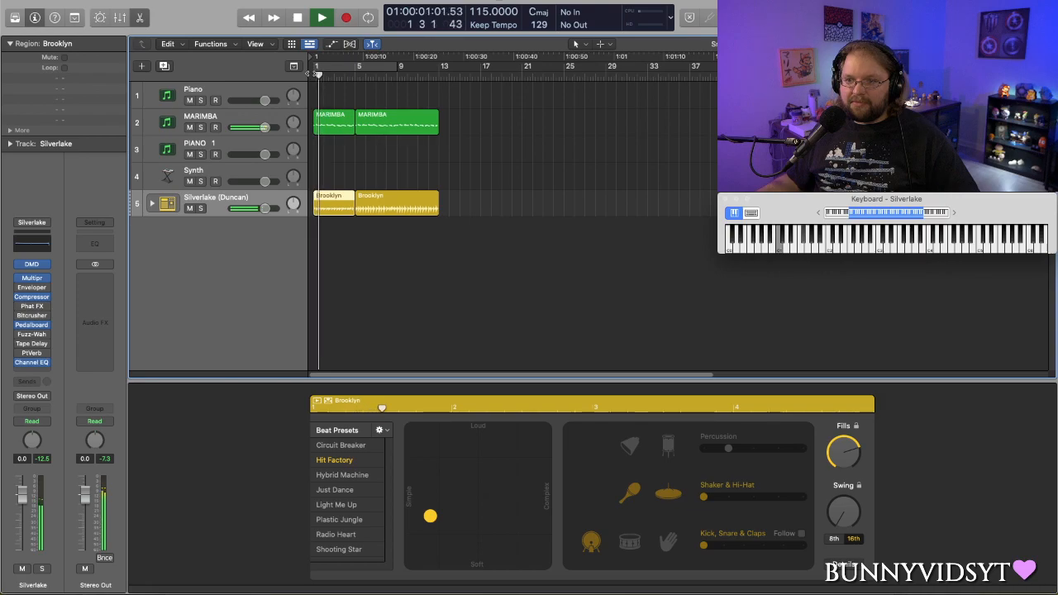
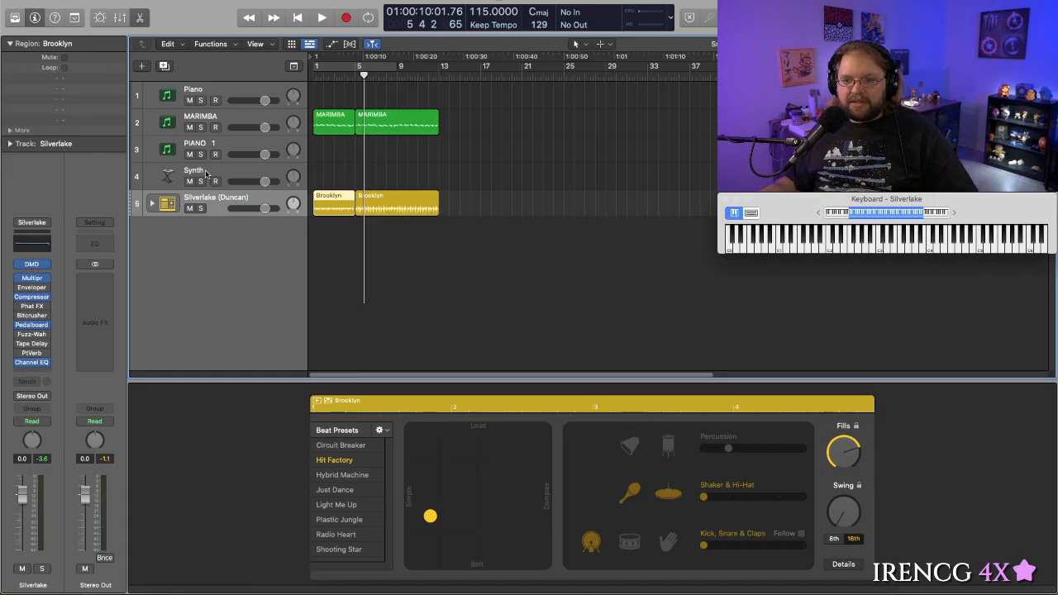
- Select the Synth track, cycle bars 5 to 13, play the start of that section, and close the Alchemy window
left_click(207, 172)
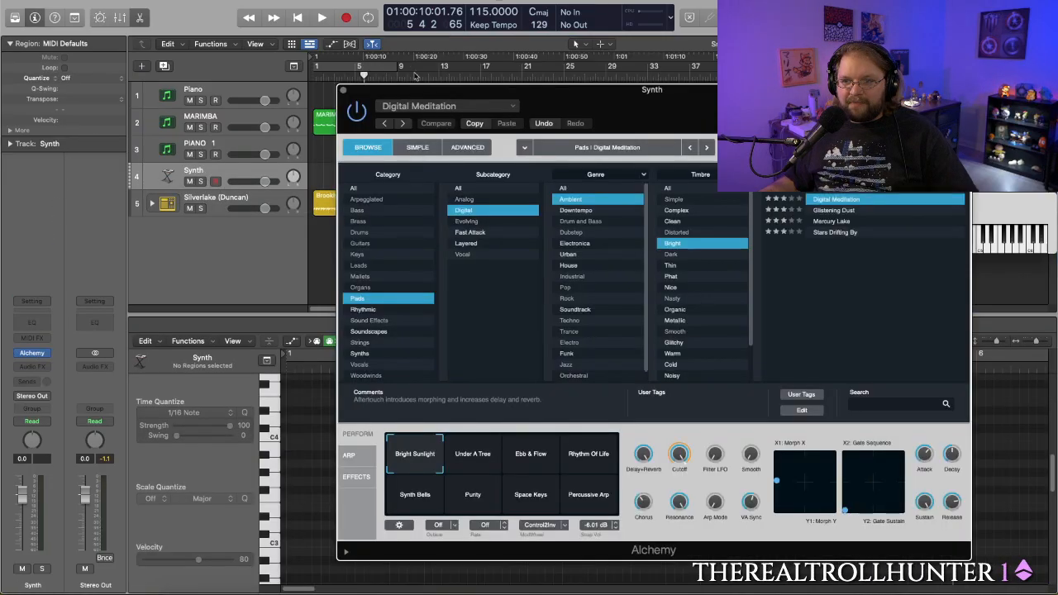
left_click_drag(443, 98, 452, 243)
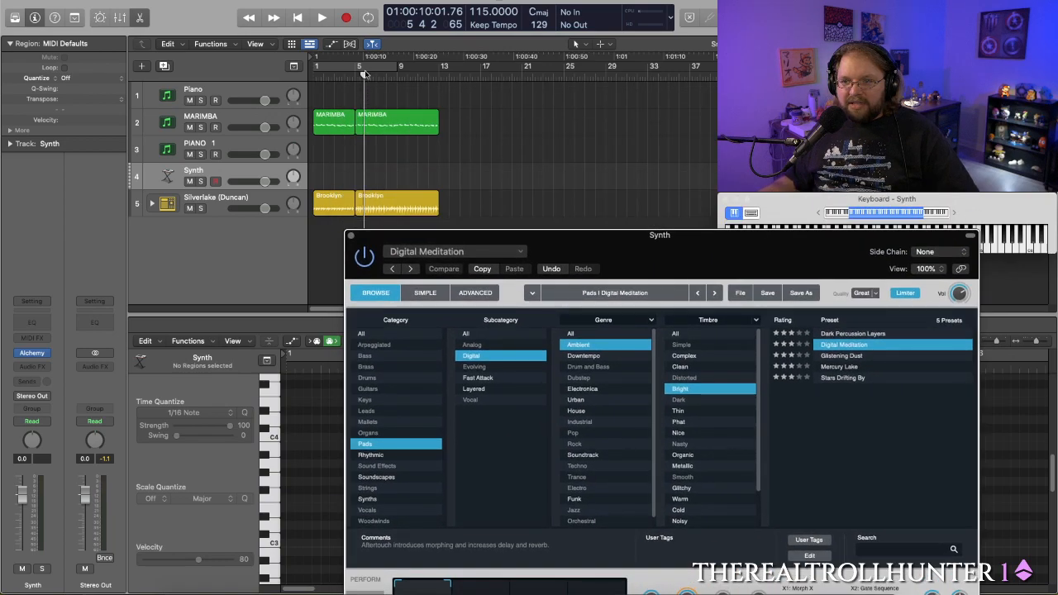
left_click_drag(361, 72, 444, 73)
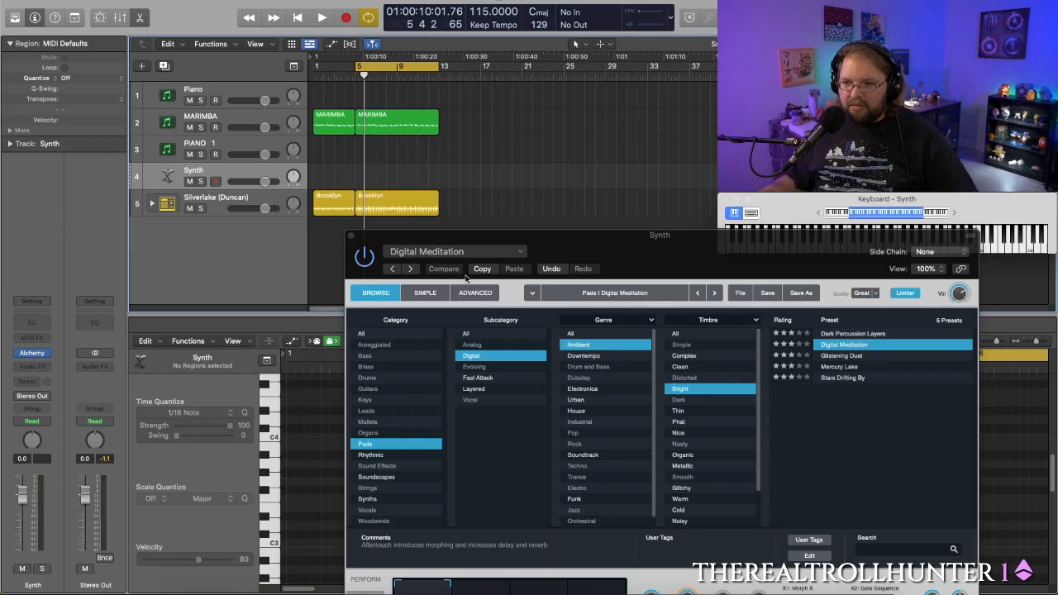
key("space")
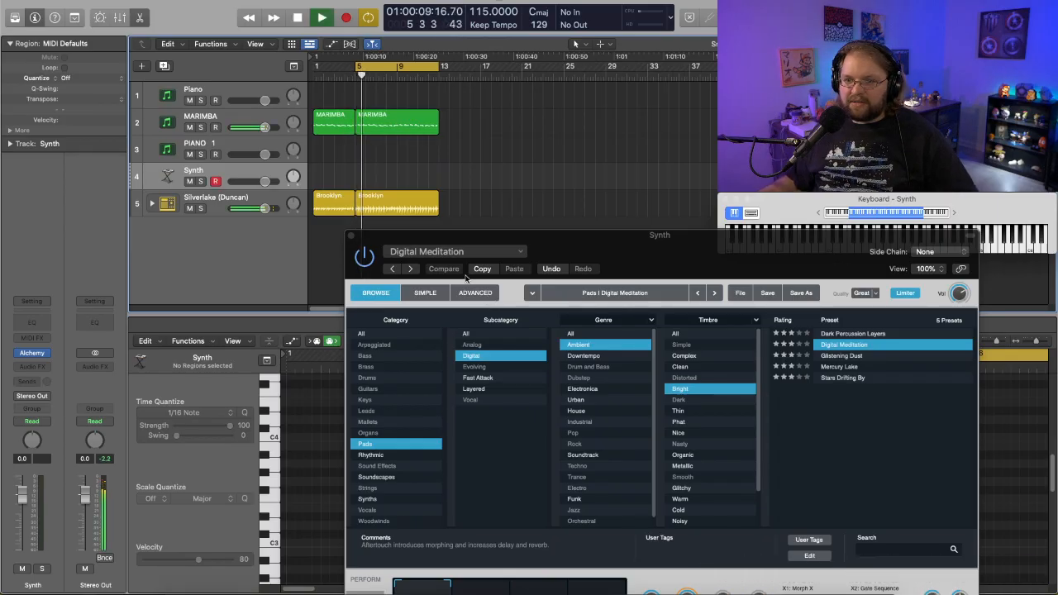
key("space")
left_click_drag(610, 246, 560, 84)
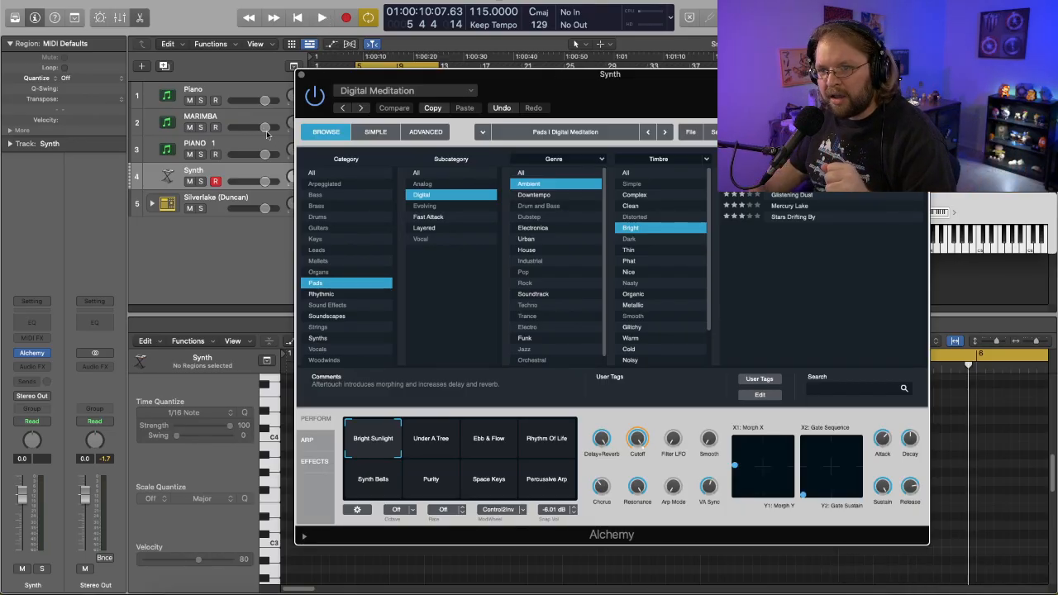
left_click(300, 75)
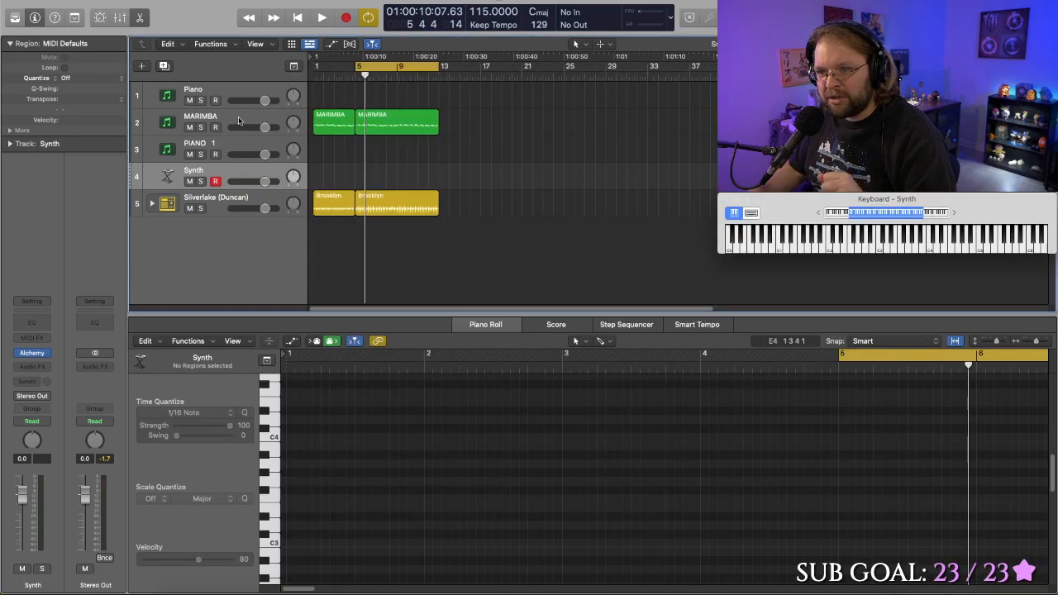
- Load the BRASS 3 patch from the current cartridge into Dexed on the PIANO 1 track
left_click(231, 144)
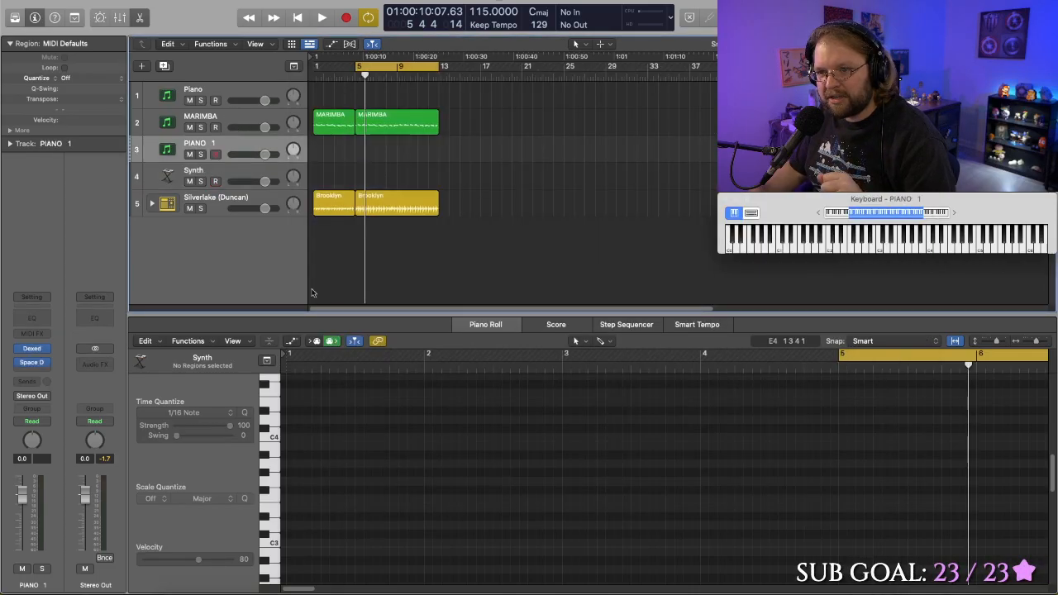
left_click(31, 348)
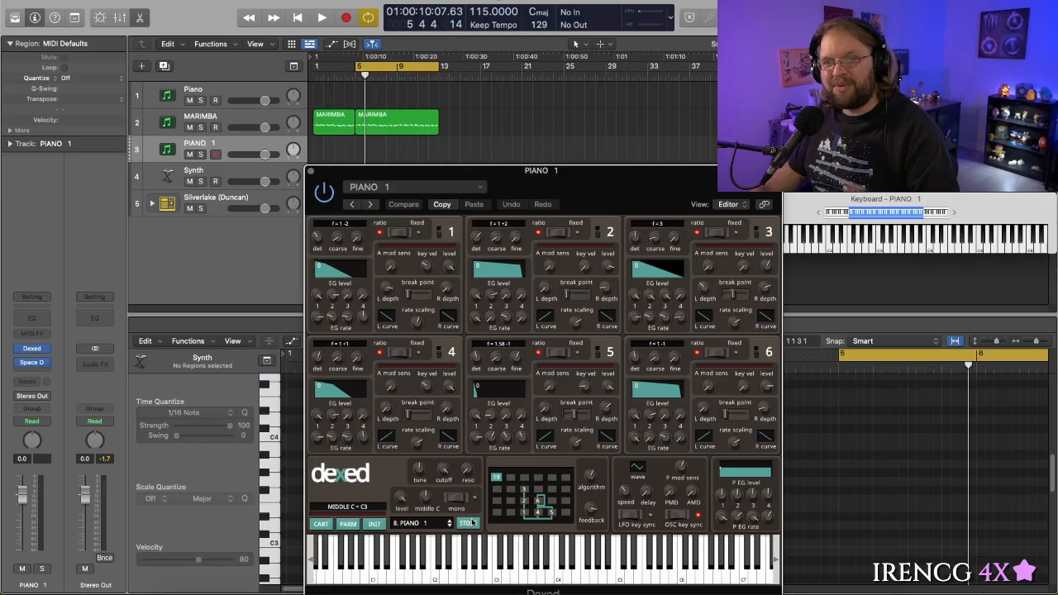
left_click(470, 562)
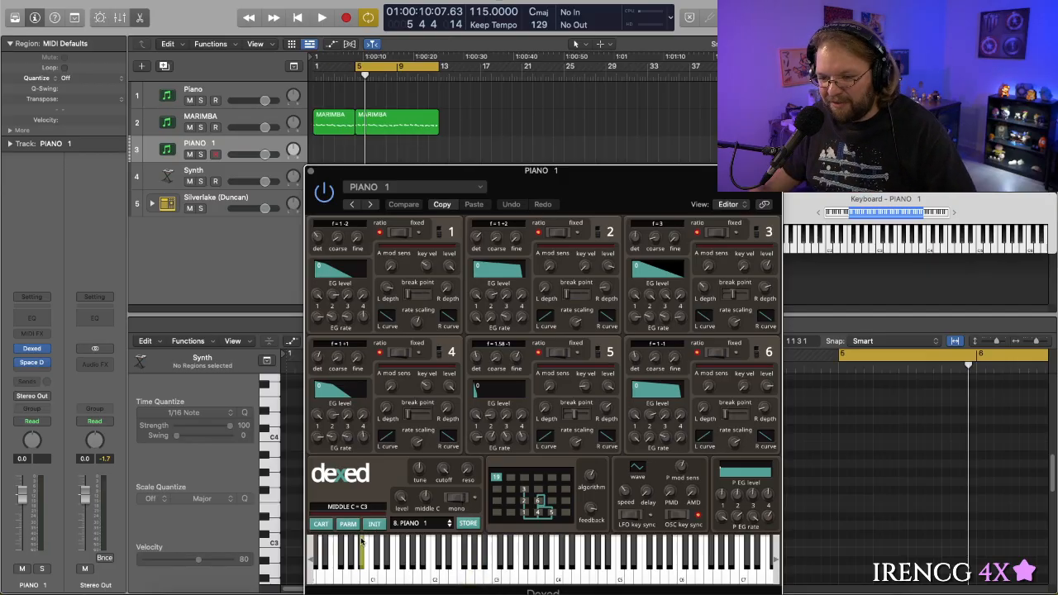
left_click(321, 524)
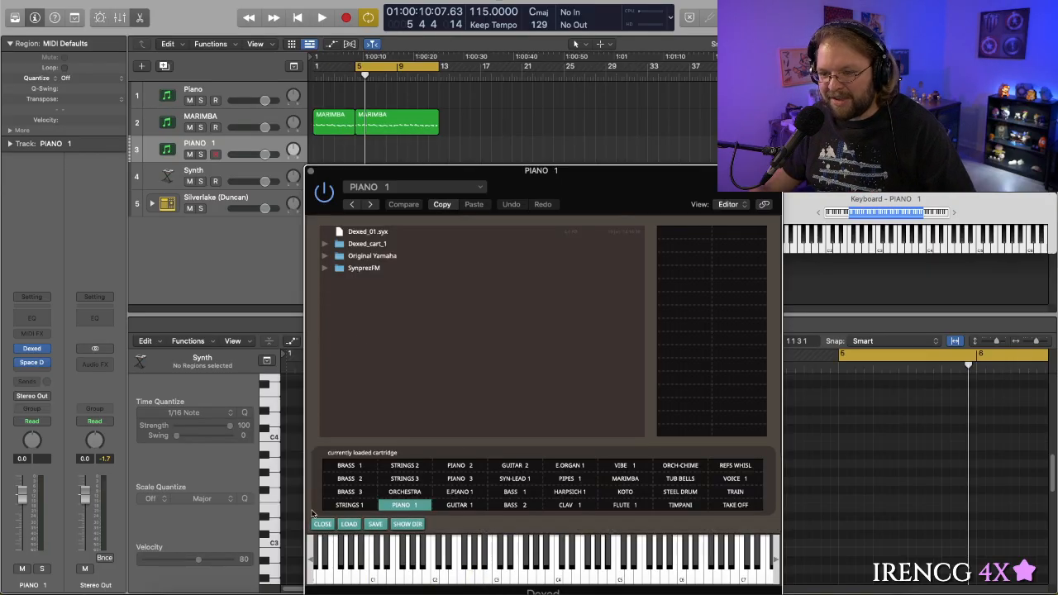
left_click(347, 492)
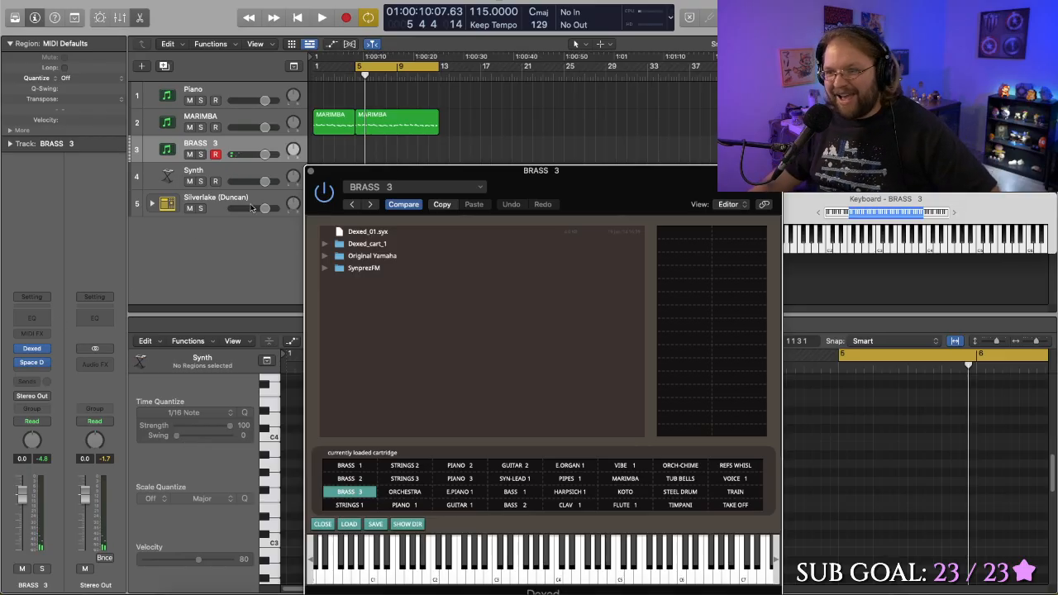
- Move the Dexed window off the regions and play the cycled section with BRASS 3 on the armed track
left_click_drag(437, 170, 666, 134)
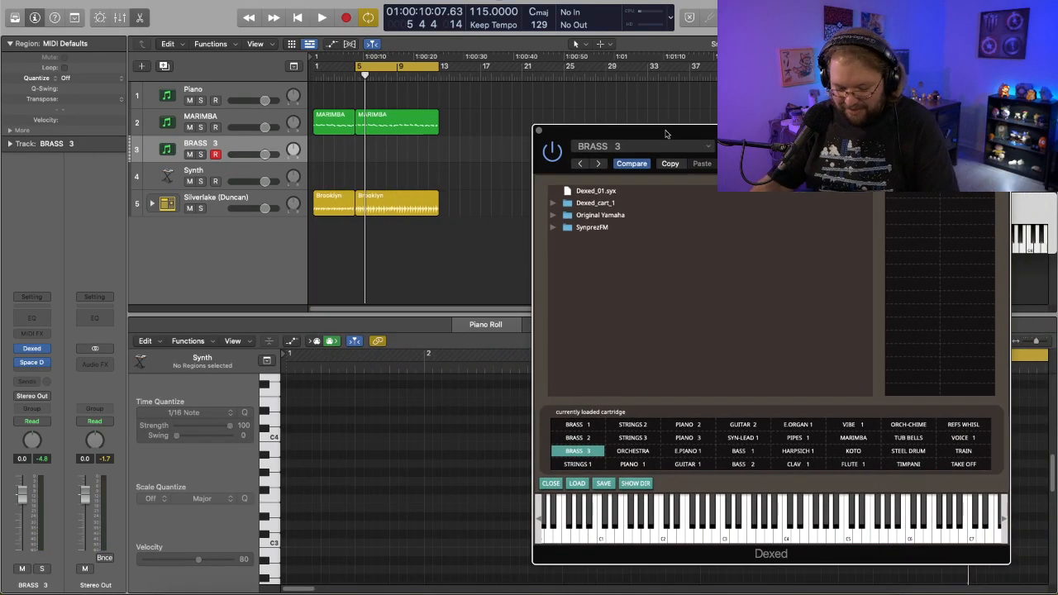
key("space")
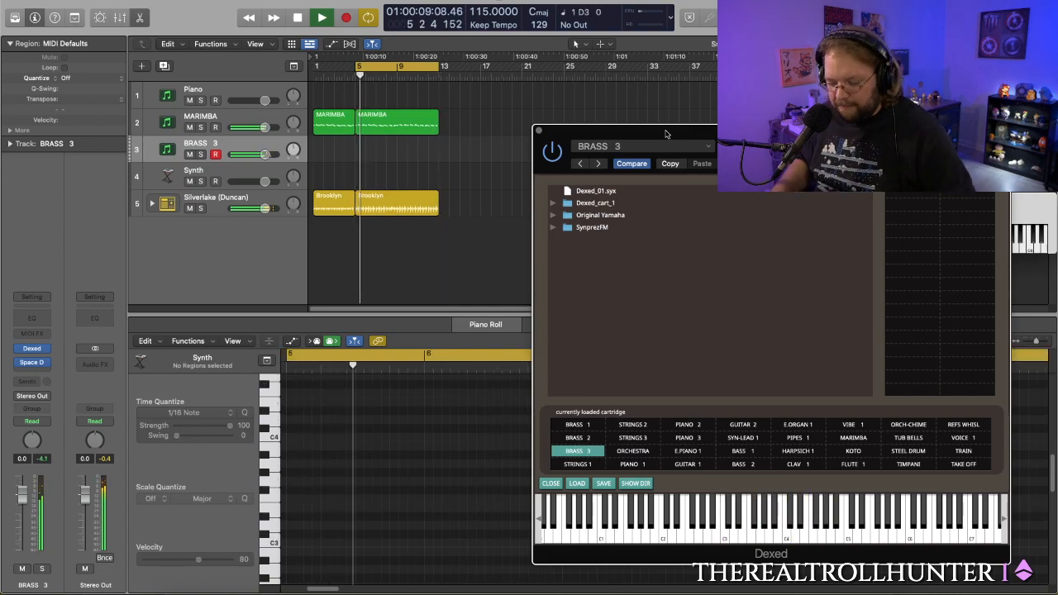
key("space")
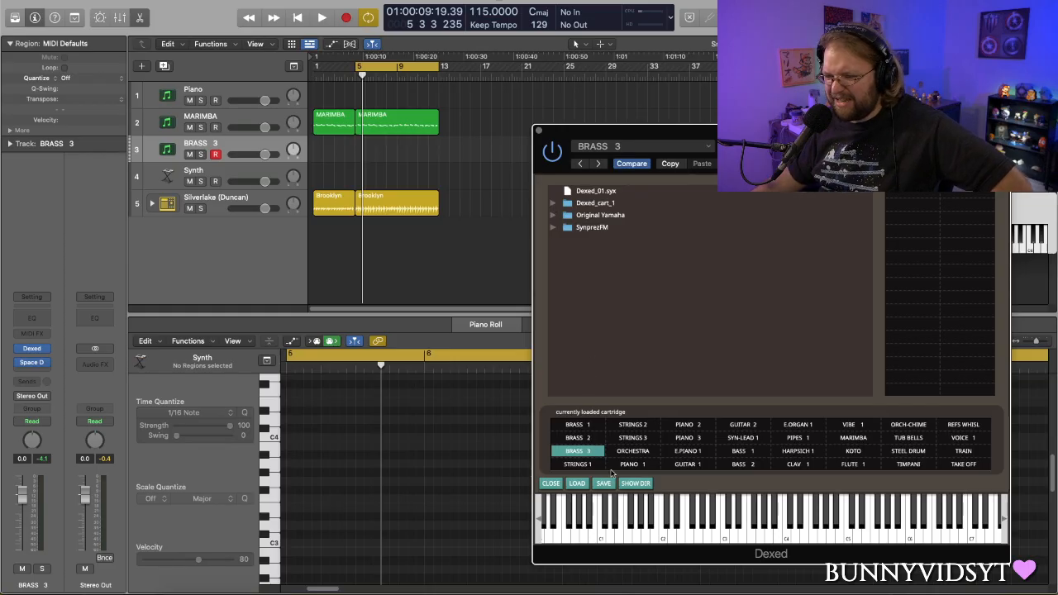
- Audition the Dexed patches BRASS 2, BRASS 1, BRASS 3, PIANO 2, STRINGS 1, STRINGS 2 and STRINGS 3
left_click(589, 438)
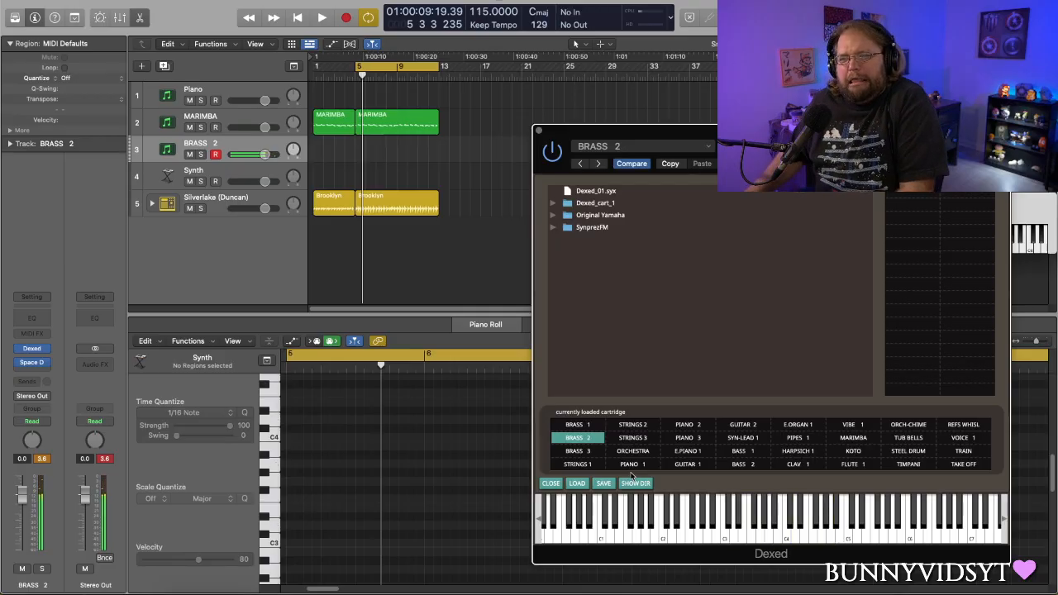
left_click(591, 426)
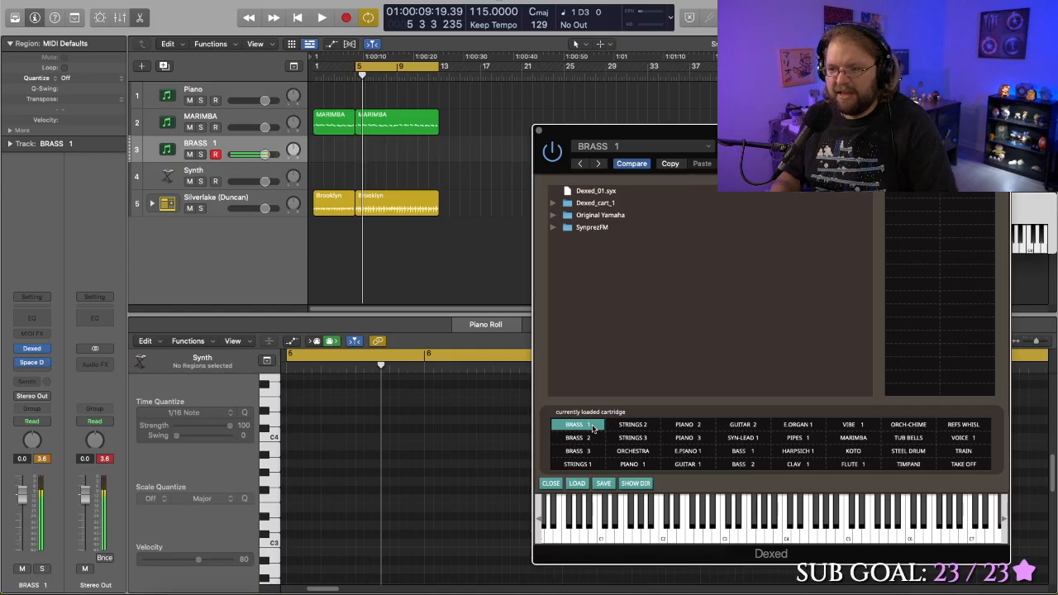
left_click(570, 450)
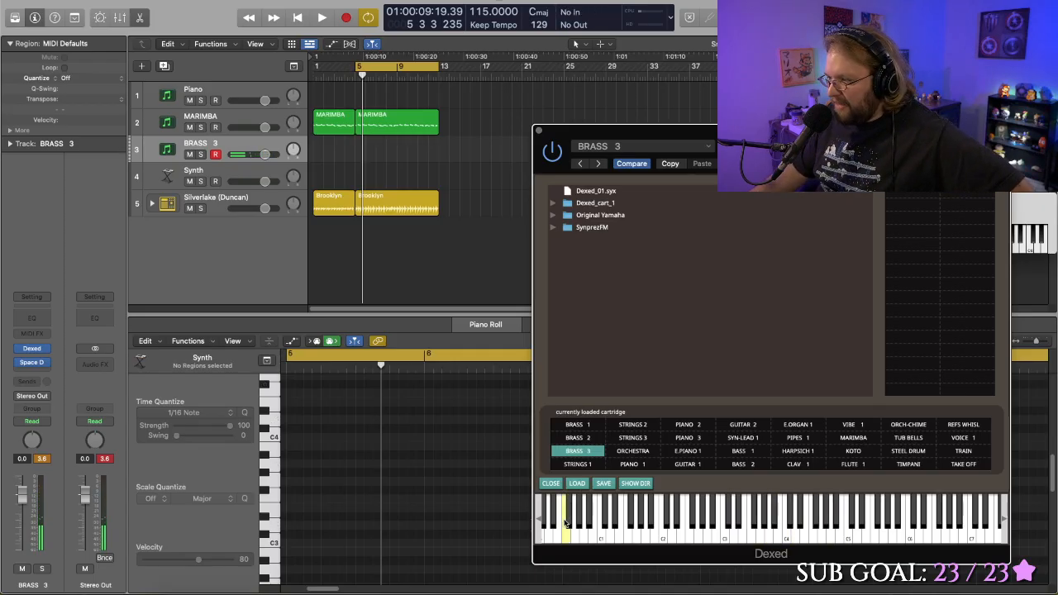
left_click(683, 426)
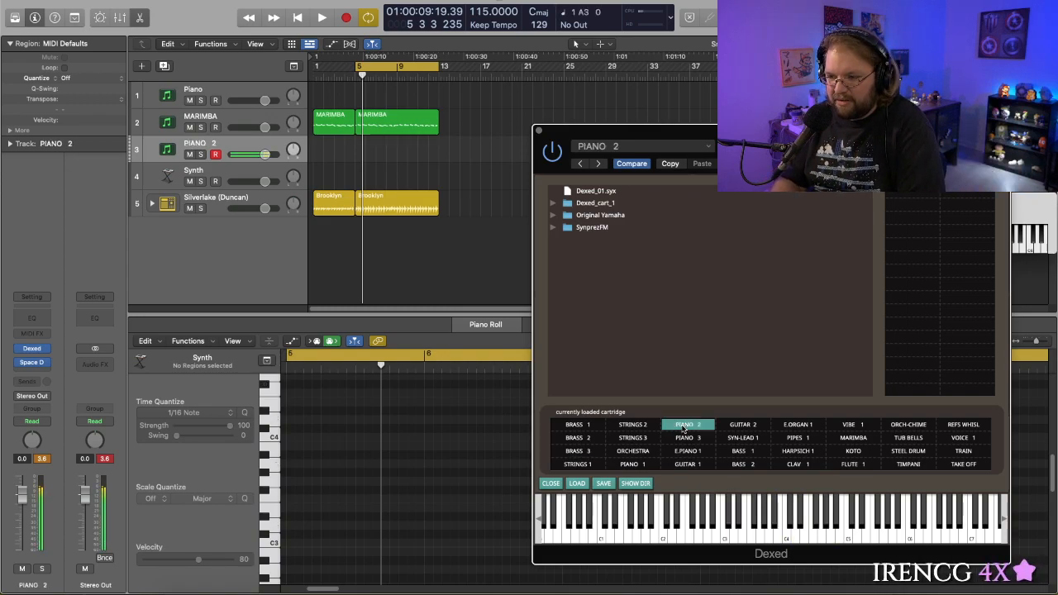
left_click(596, 463)
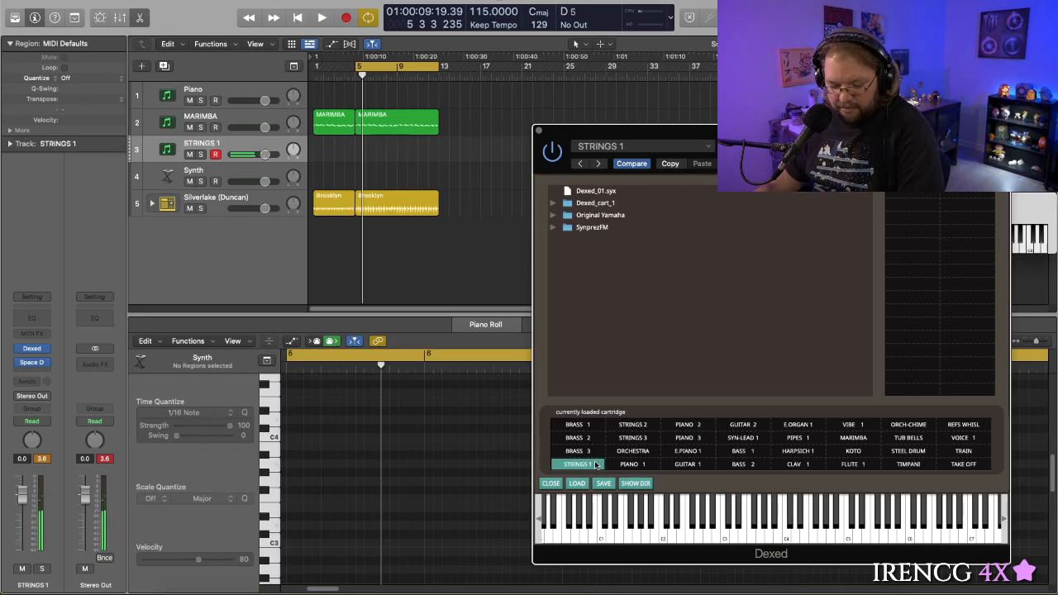
left_click(642, 426)
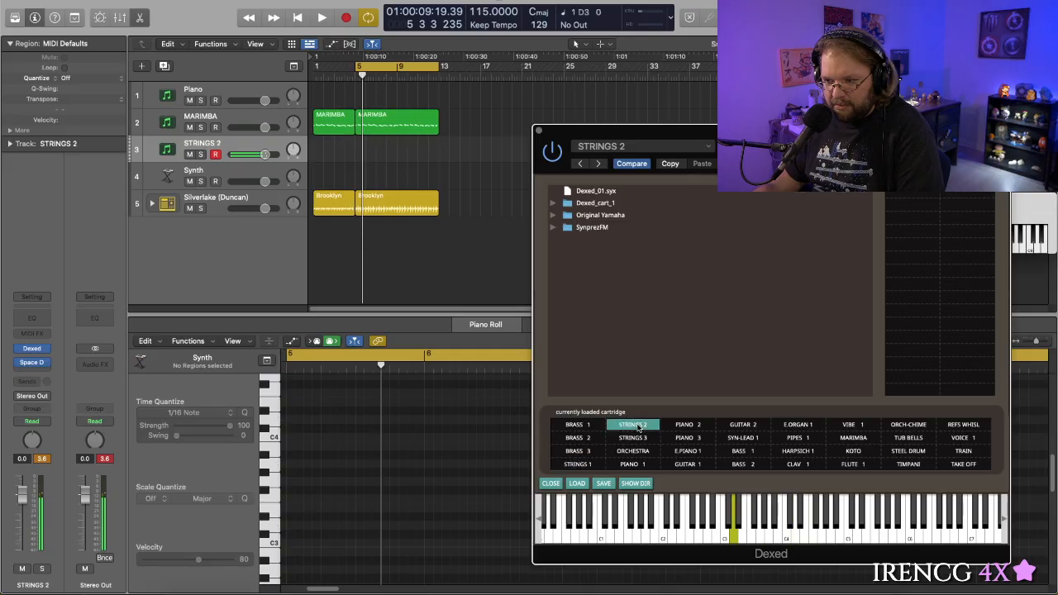
left_click(638, 438)
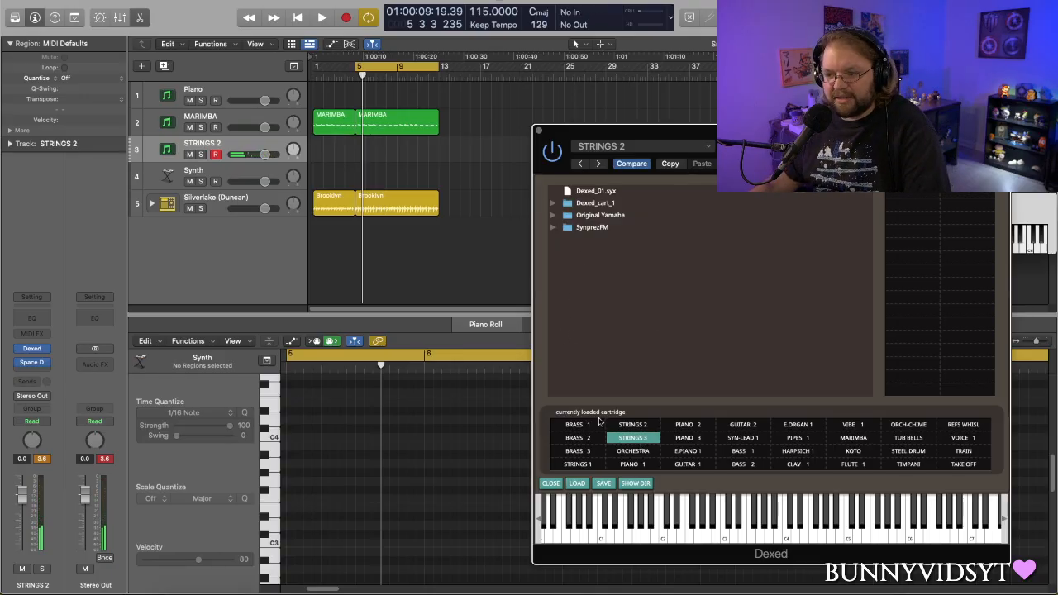
- Return Dexed to the BRASS 3 patch and play the cycled section from bar 5 to bar 11
left_click(578, 453)
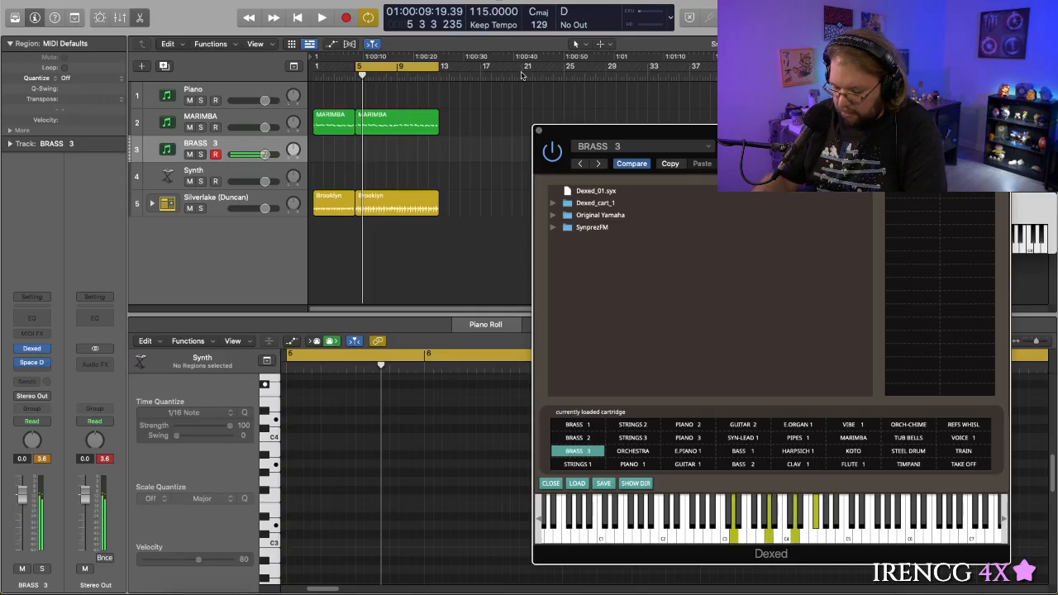
key("space")
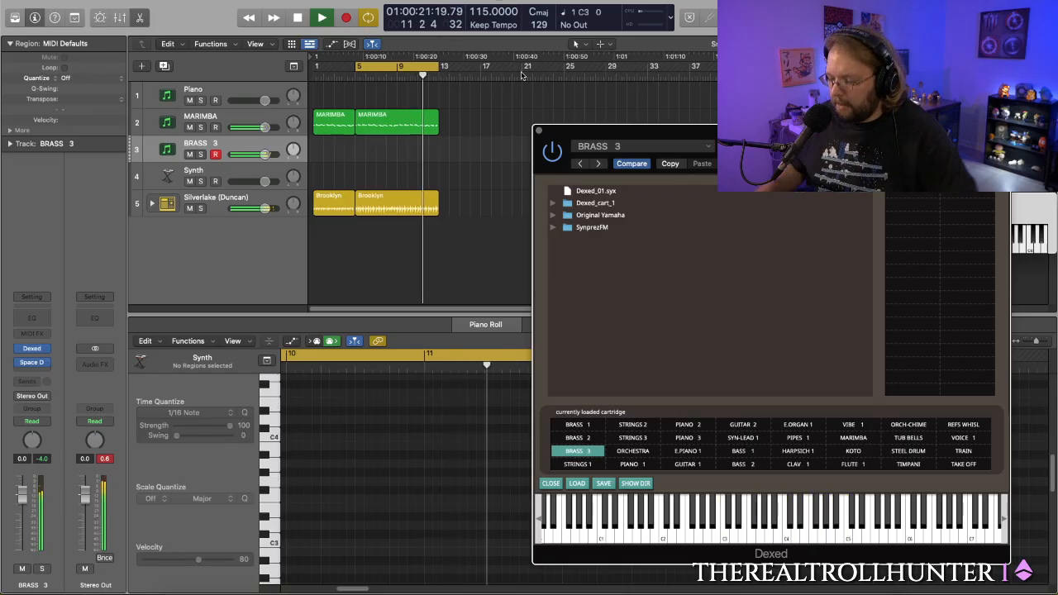
key("space")
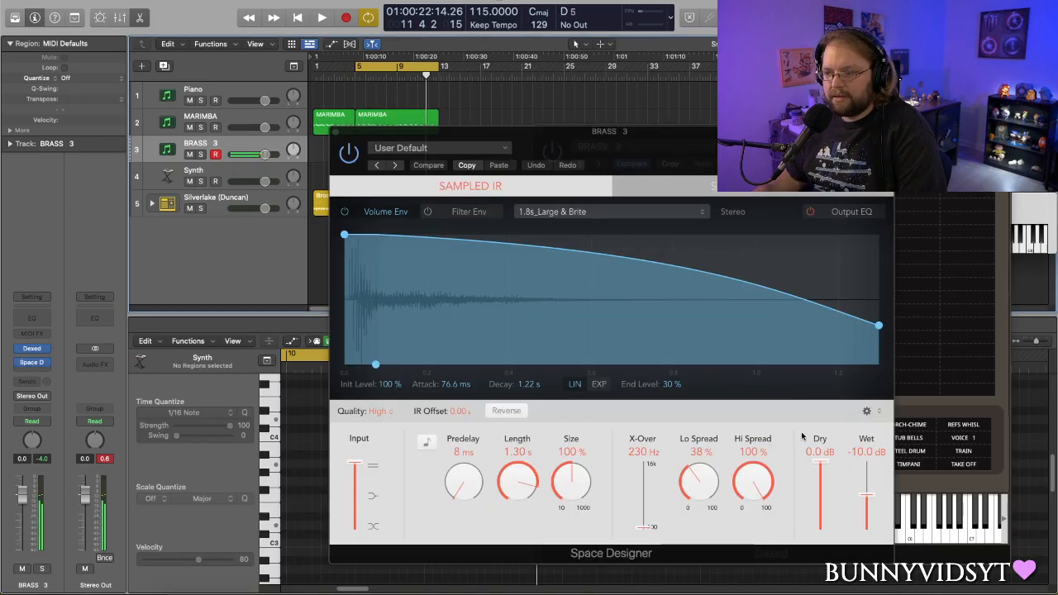
- Raise Space Designer's wet level to -7.0 dB on the brass track and load the 1.1s Gated Chamber preset from Medium Spaces, Gated Reverbs
left_click_drag(867, 495, 869, 487)
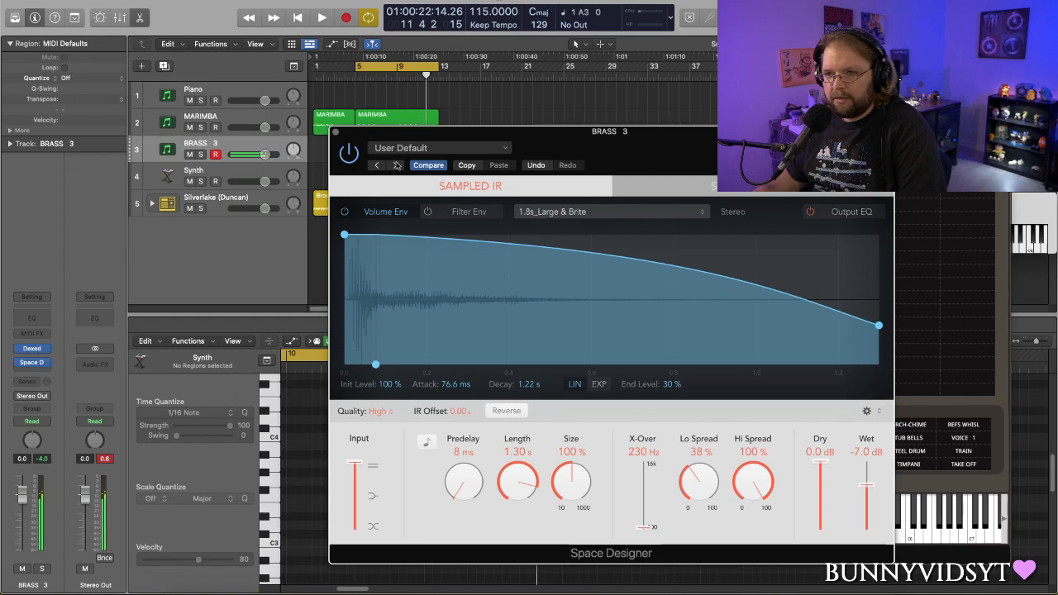
left_click(459, 150)
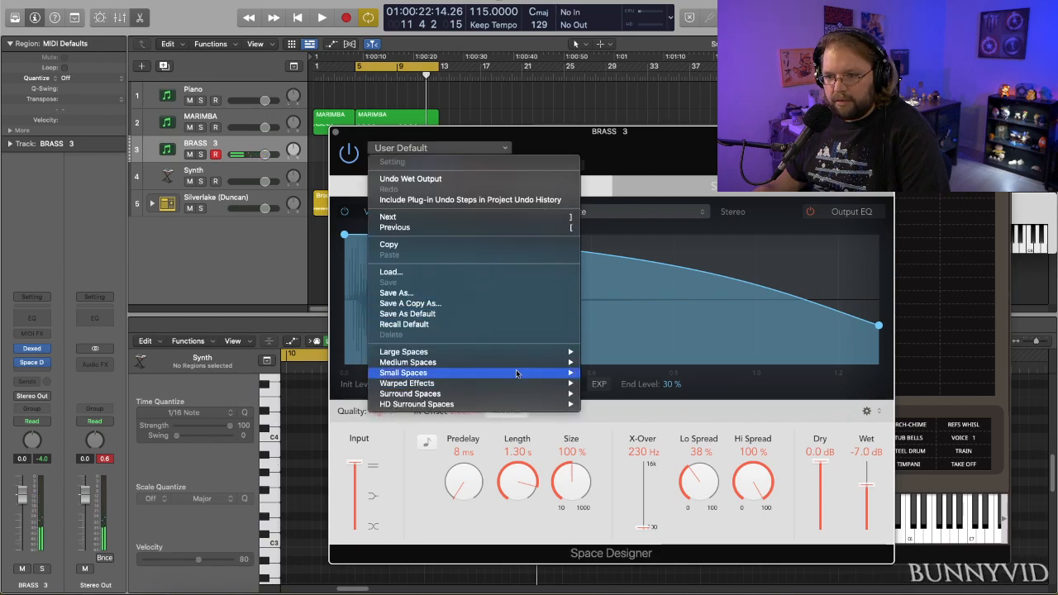
mouse_move(523, 368)
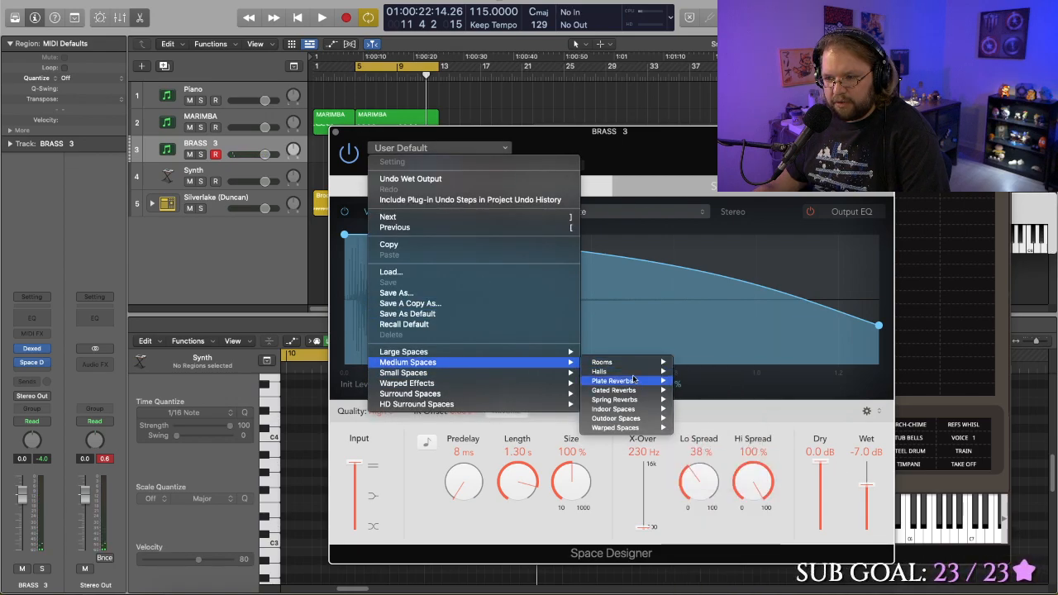
mouse_move(625, 429)
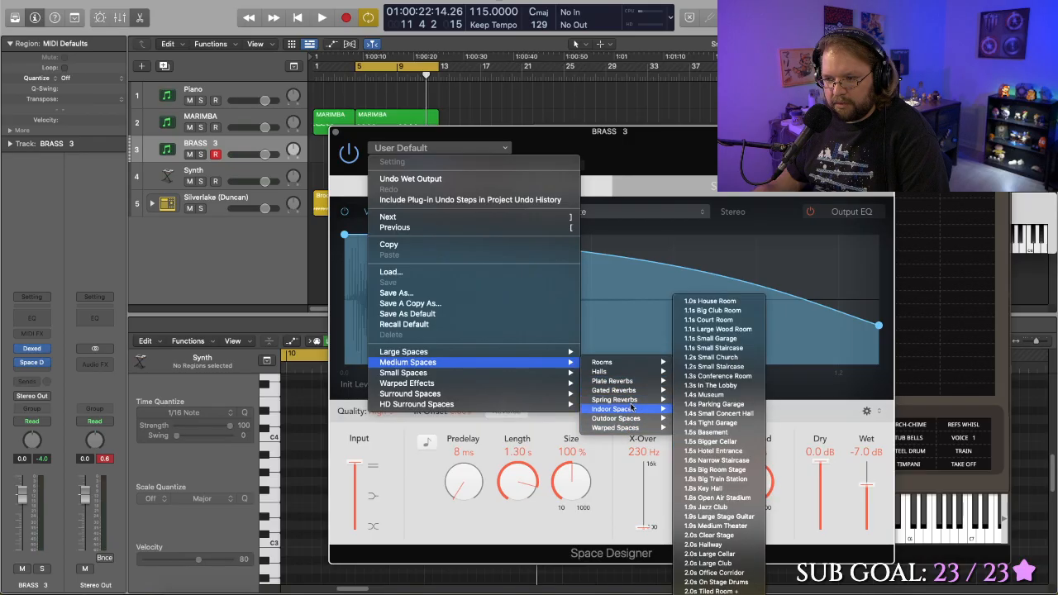
mouse_move(633, 402)
mouse_move(636, 384)
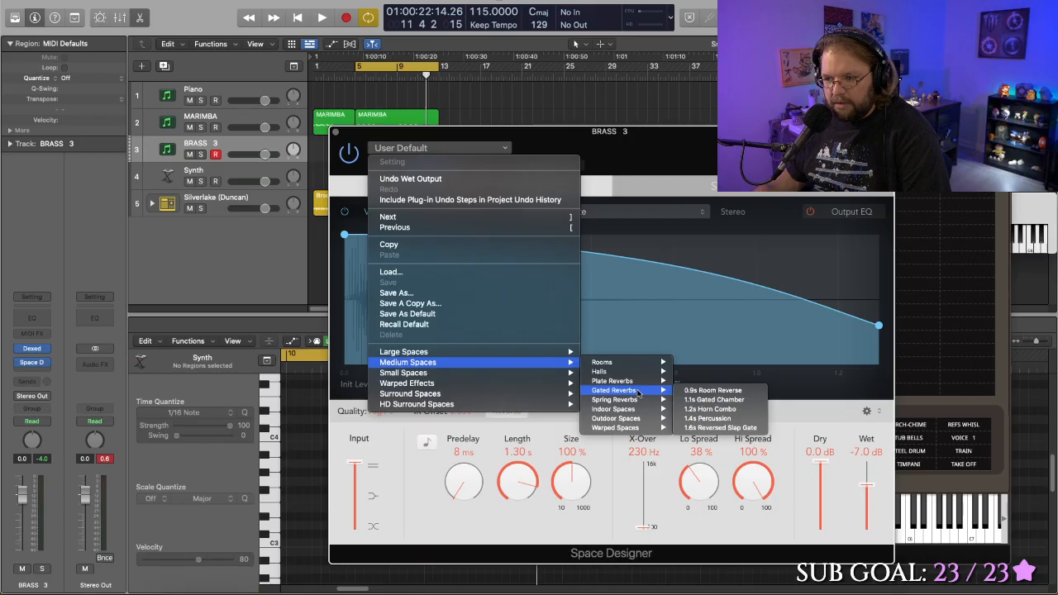
left_click(712, 400)
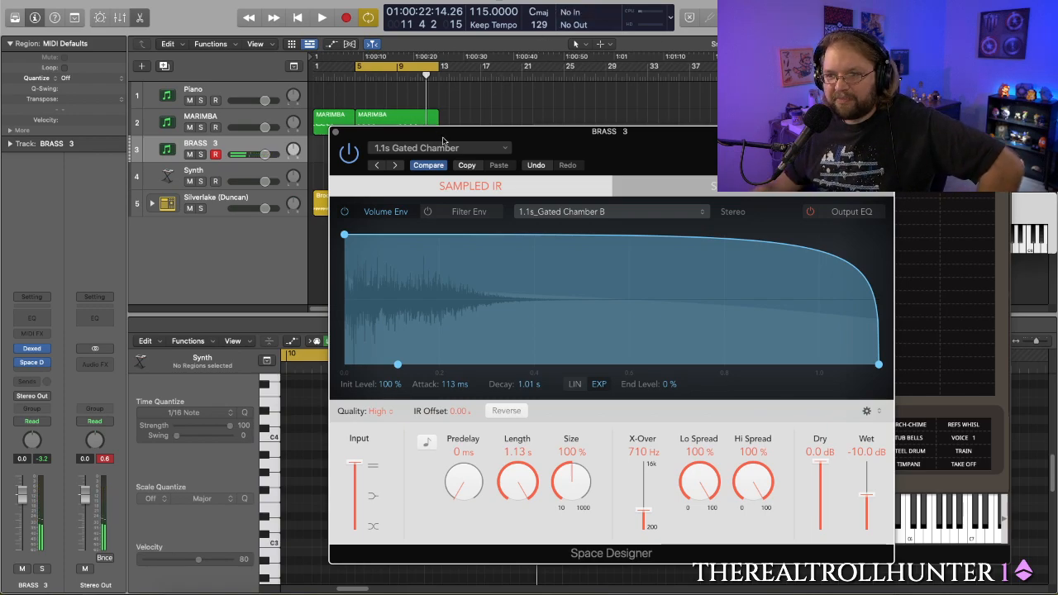
- Move the Space Designer window off the regions and play the cycled section from bar 5 with the gated reverb loaded
left_click_drag(477, 144, 627, 99)
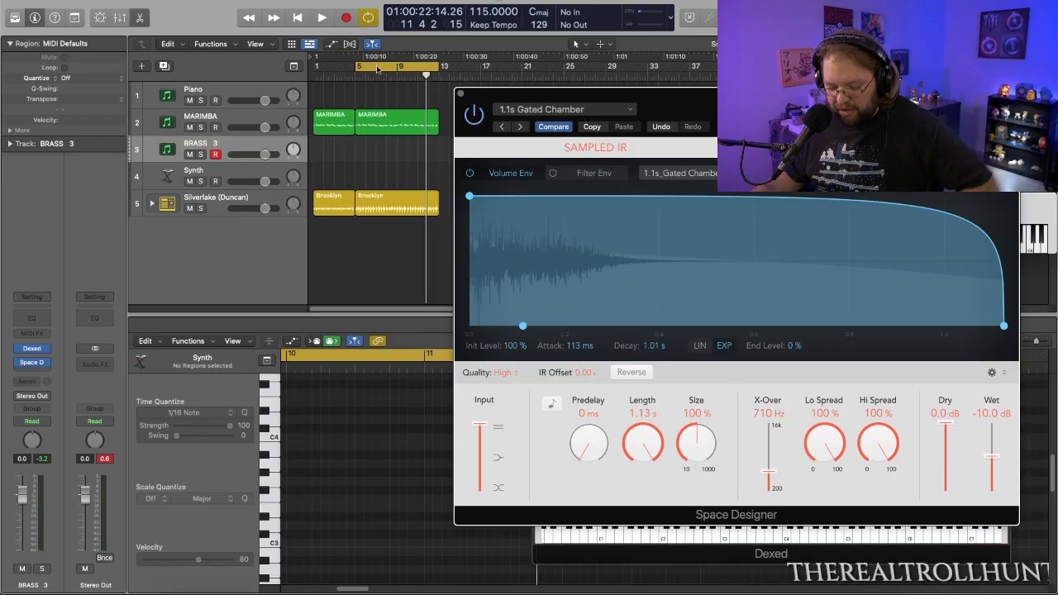
key("space")
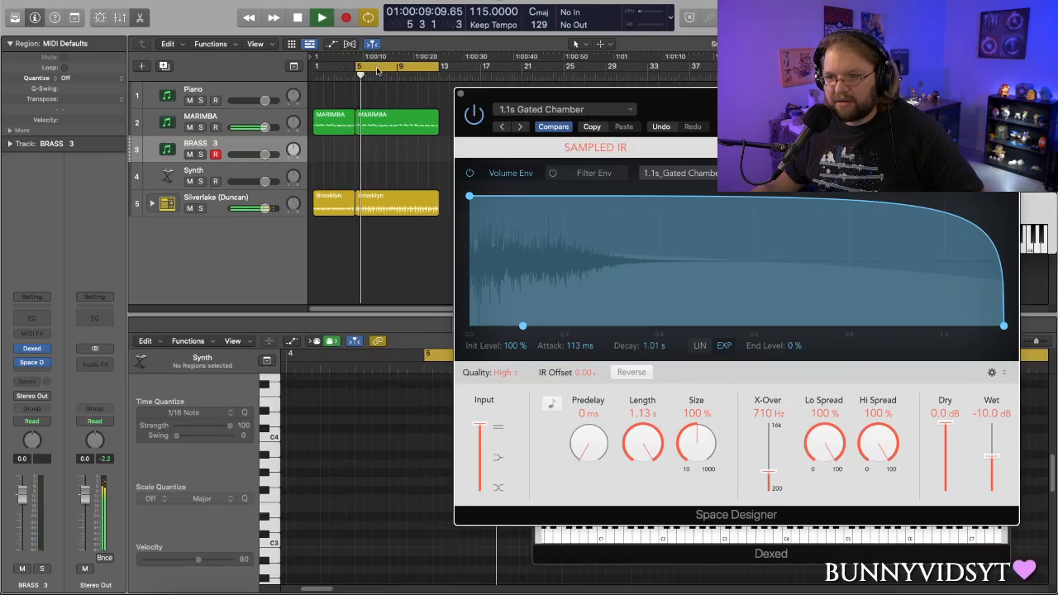
key("space")
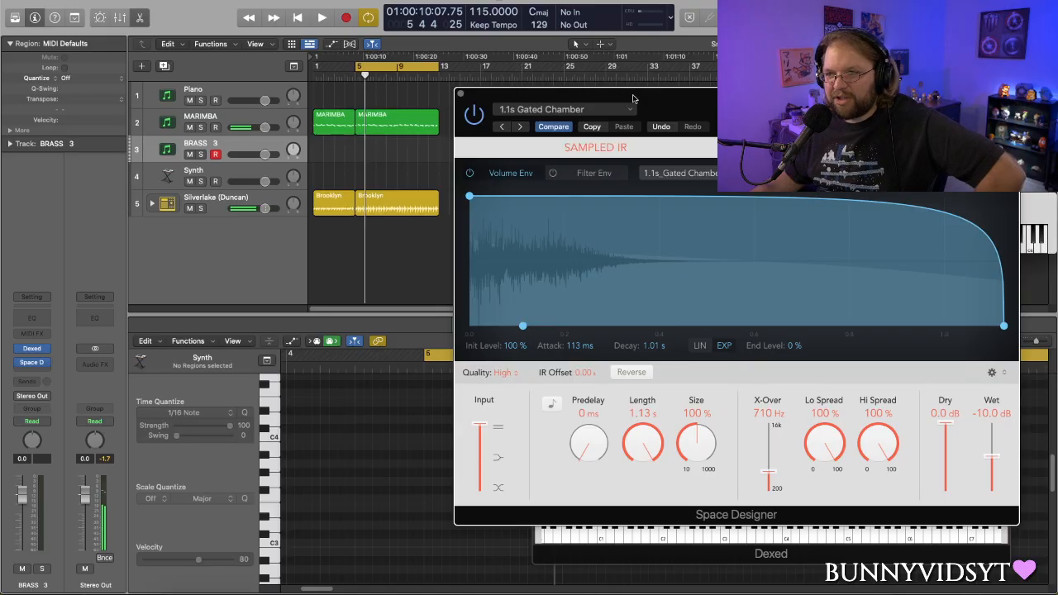
- Load the 1.4s Bright Hall preset from Medium Spaces, Halls in Space Designer on the brass track and close its window
left_click_drag(593, 120, 486, 90)
left_click(517, 79)
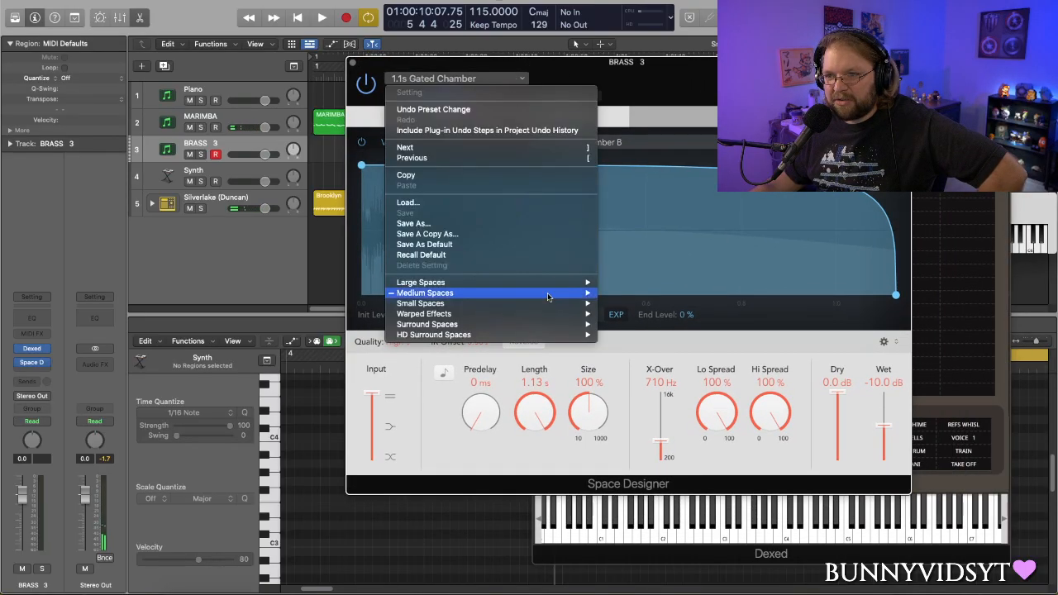
mouse_move(512, 296)
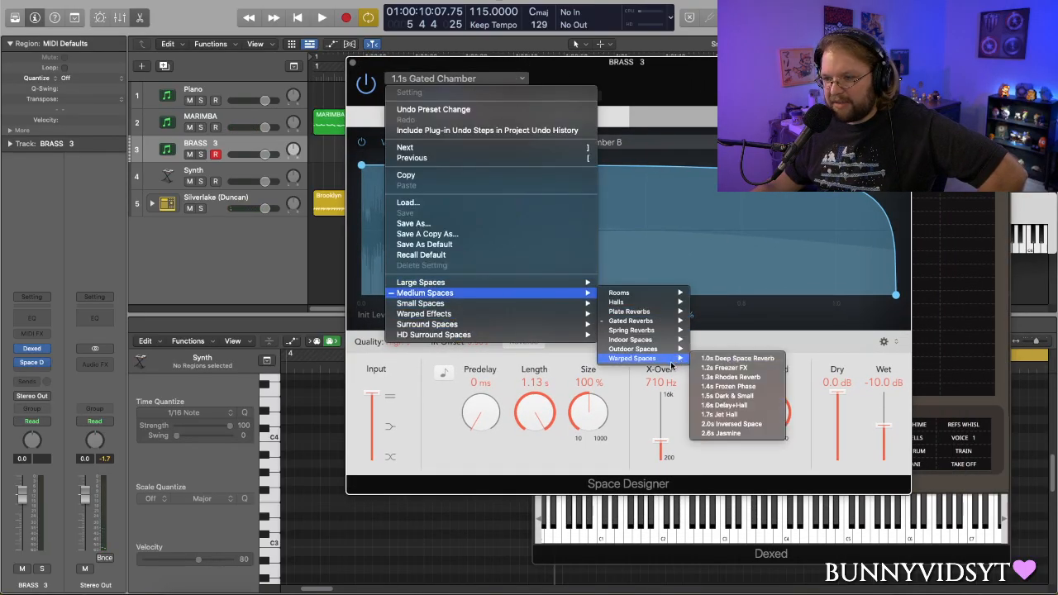
mouse_move(677, 318)
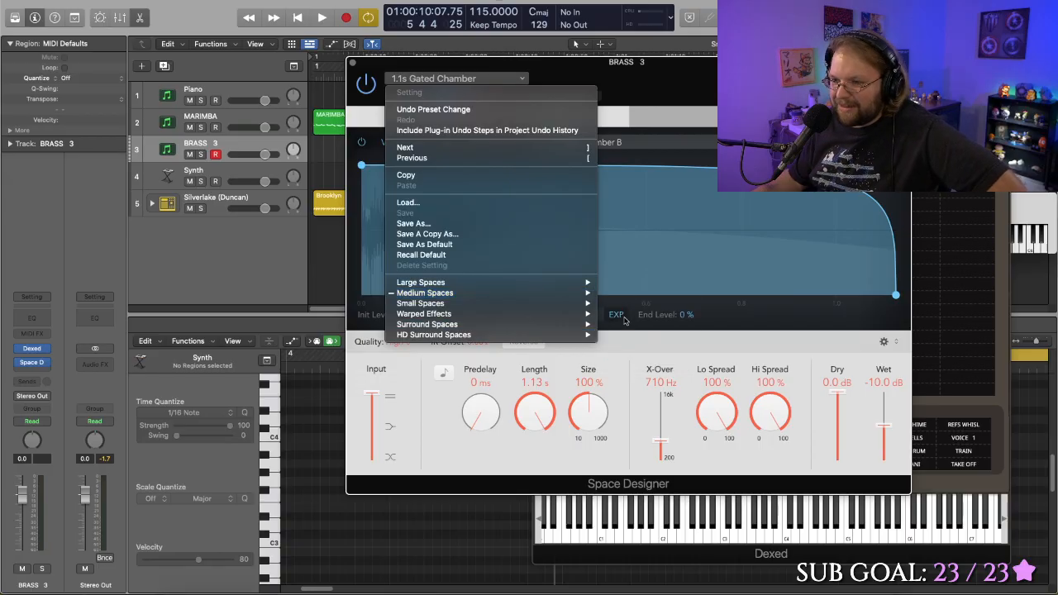
mouse_move(587, 296)
mouse_move(644, 361)
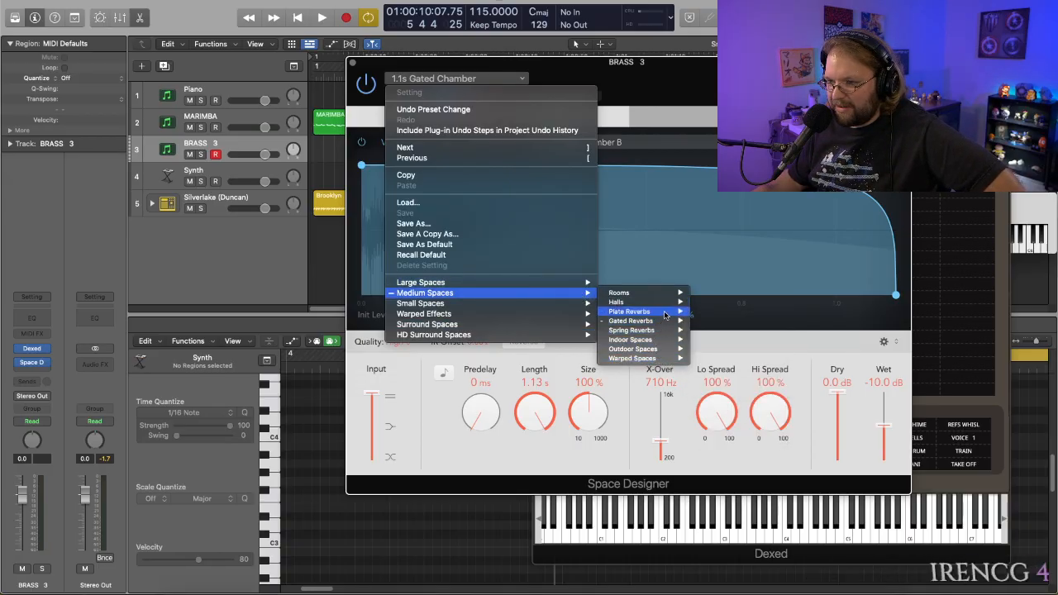
mouse_move(668, 306)
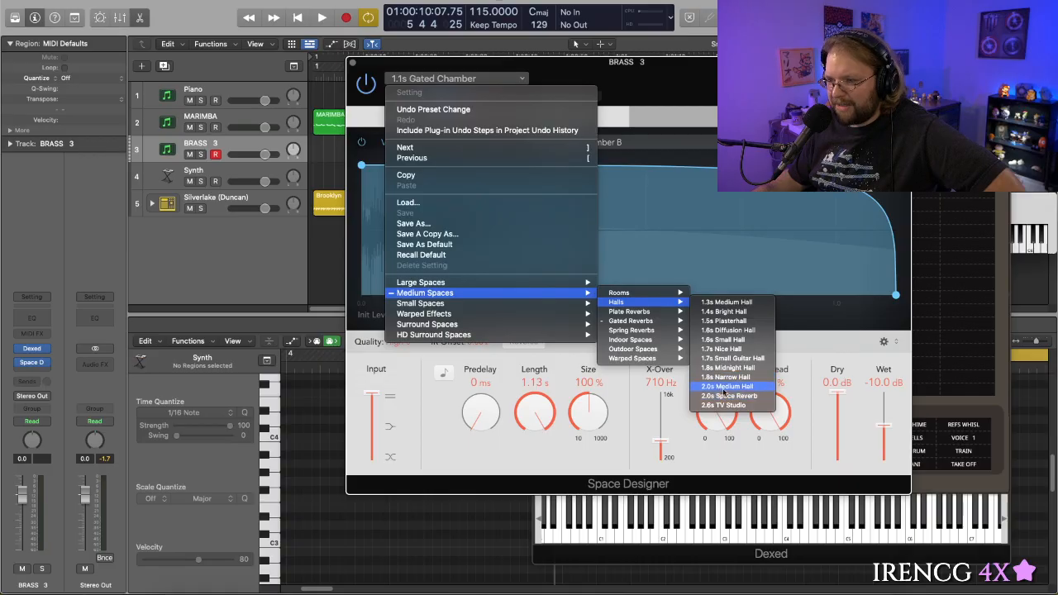
left_click(727, 313)
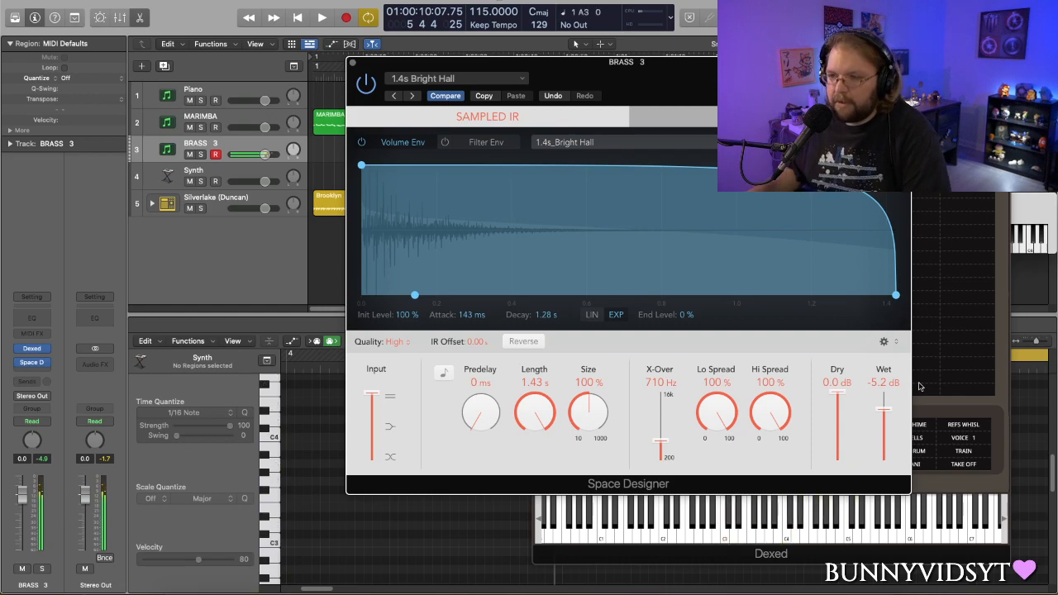
left_click(352, 62)
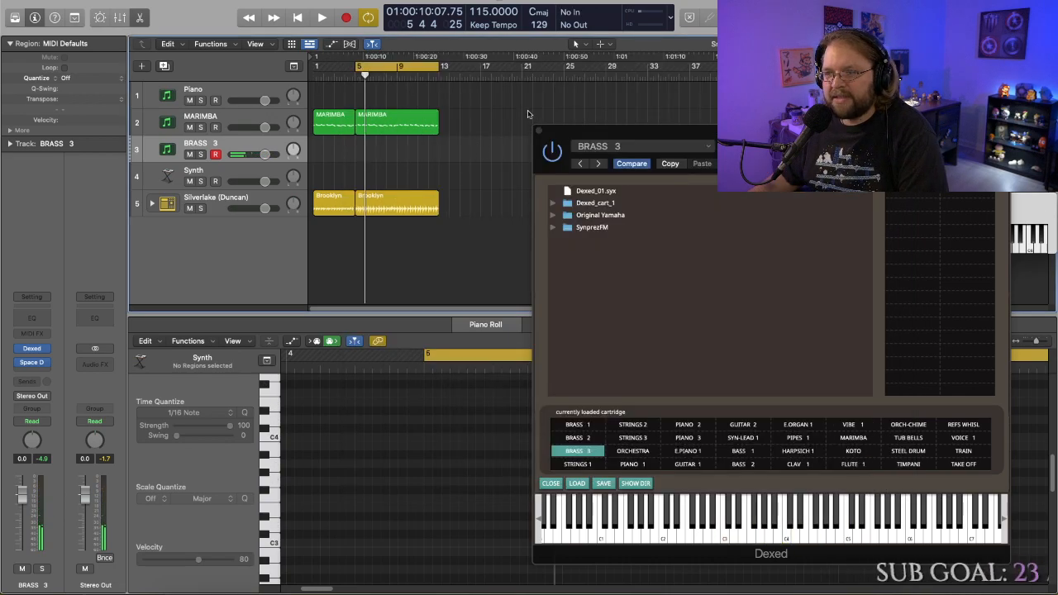
- Record a brass part on the BRASS 3 track from bar 5 into bar 10 and close the Dexed window
key("space")
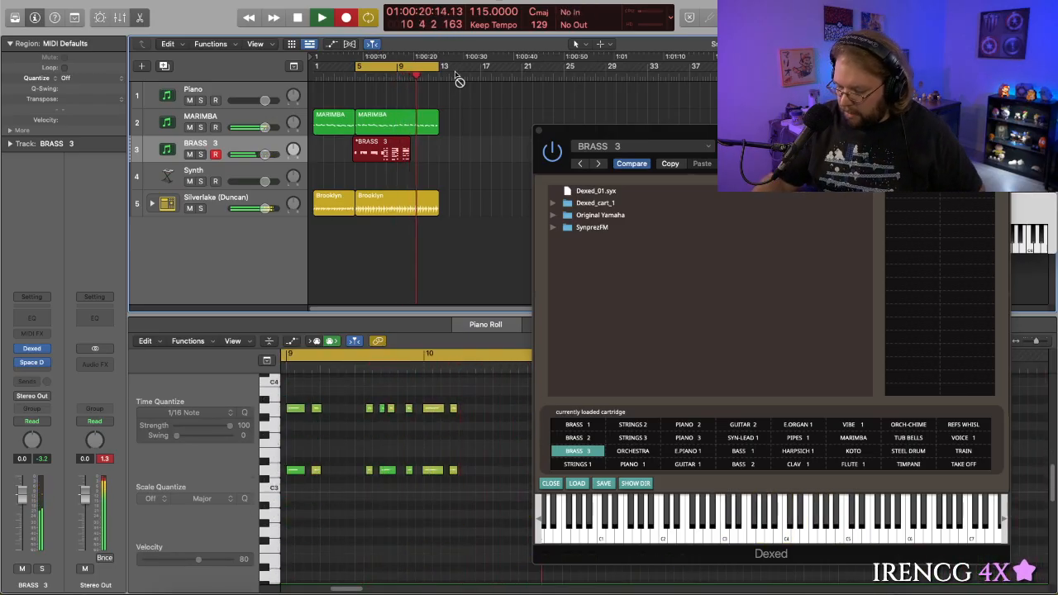
key("space")
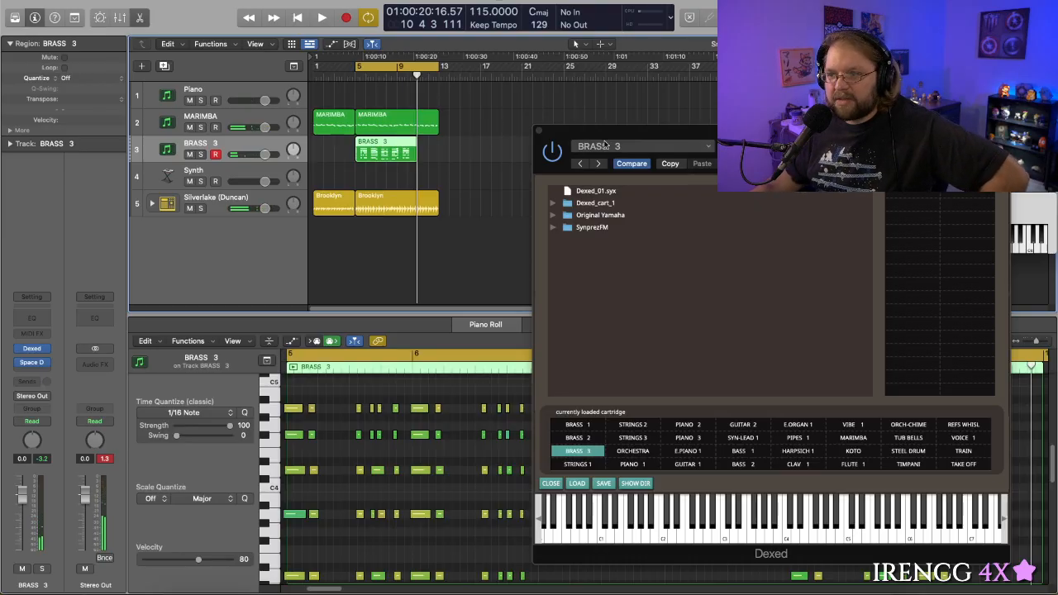
left_click(544, 134)
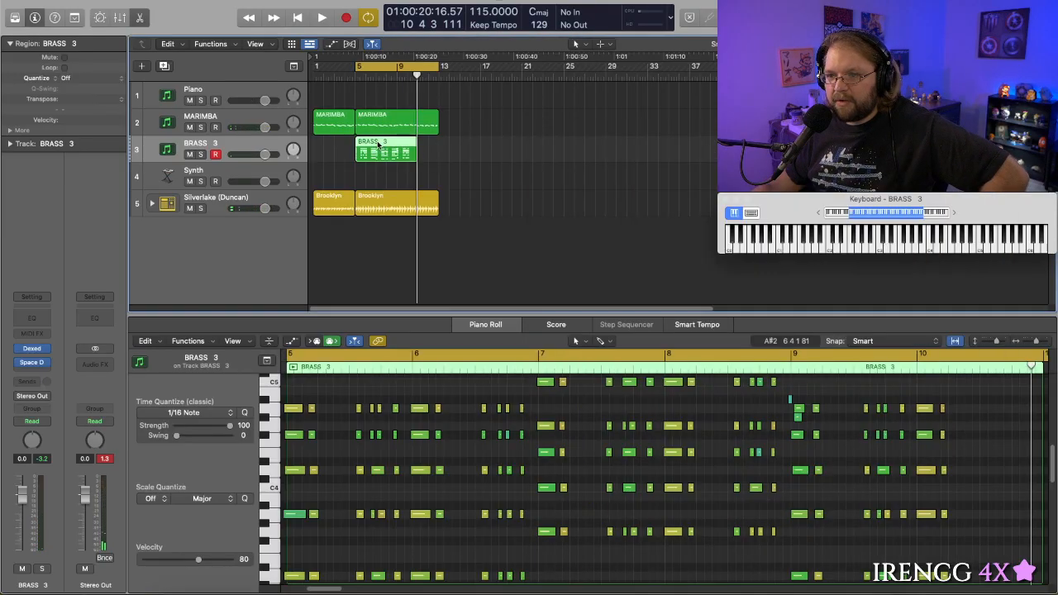
- Quantize the recorded BRASS 3 region to 1/16 Note and check its notes in the Piano Roll
scroll(495, 446, "left", 3)
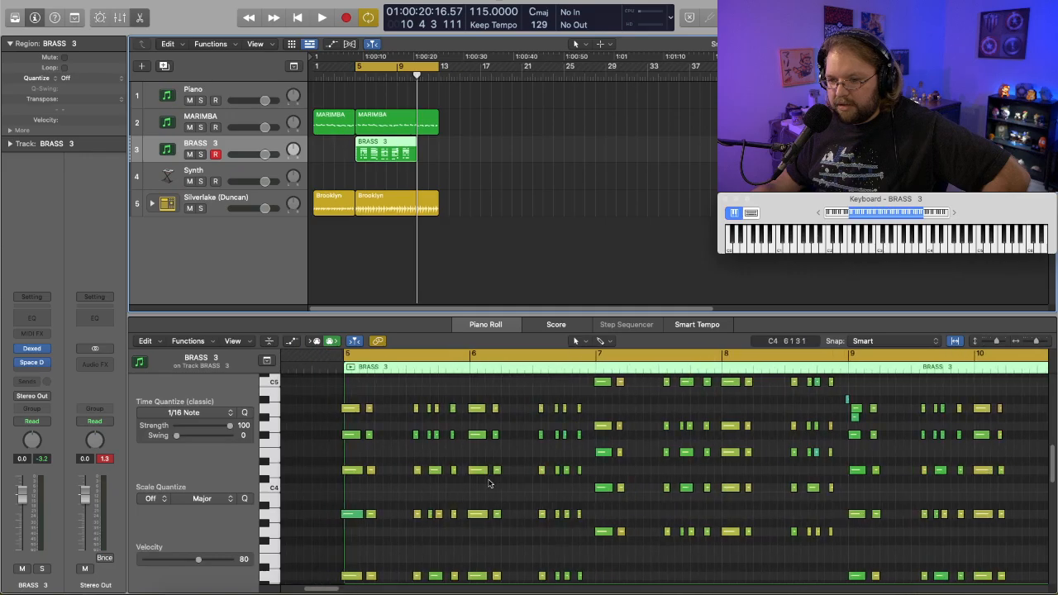
left_click(66, 78)
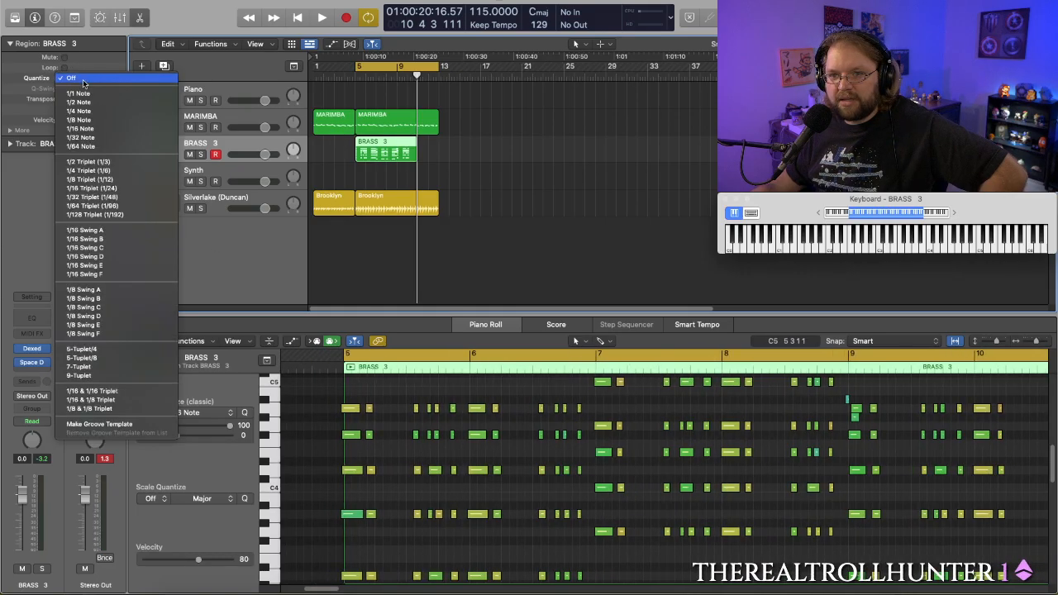
left_click(92, 129)
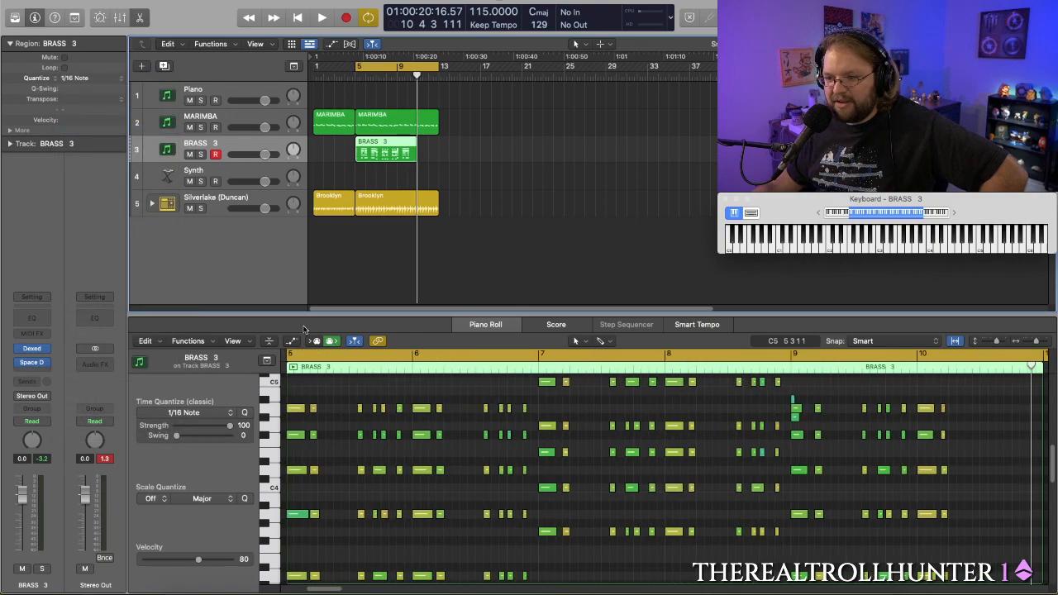
scroll(405, 375, "left", 4)
scroll(443, 419, "down", 6)
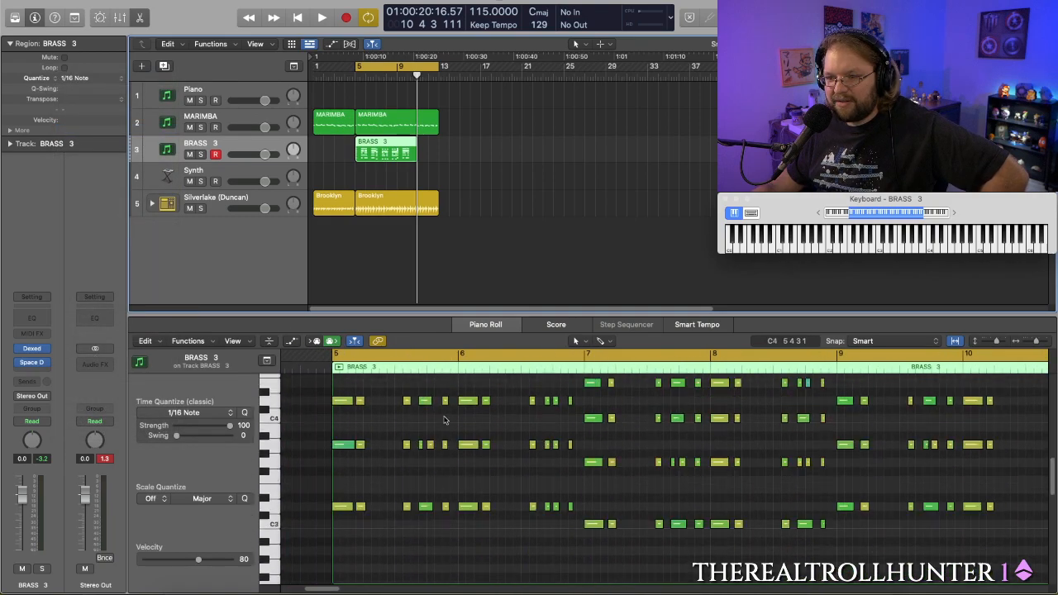
scroll(446, 420, "up", 10)
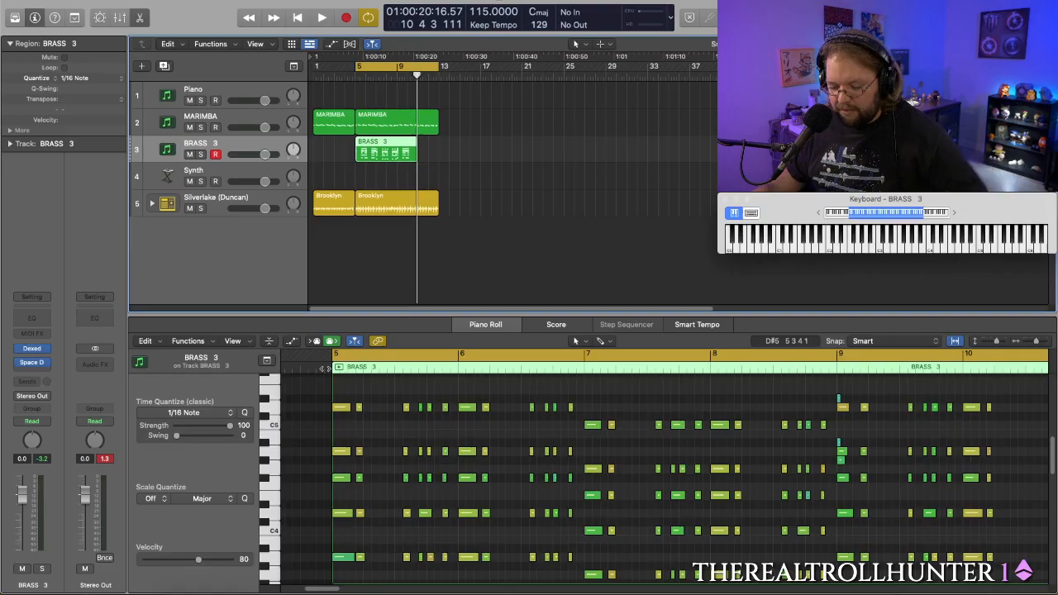
- Lower the BRASS 3 track volume to -4.9 dB while playing the section from bar 5
key("space")
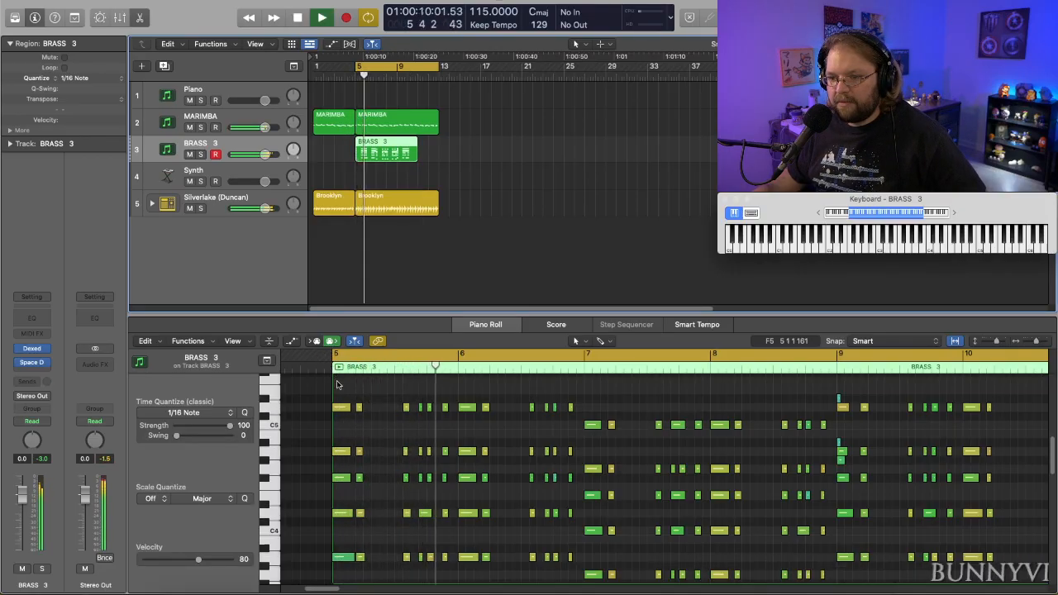
left_click_drag(264, 154, 255, 155)
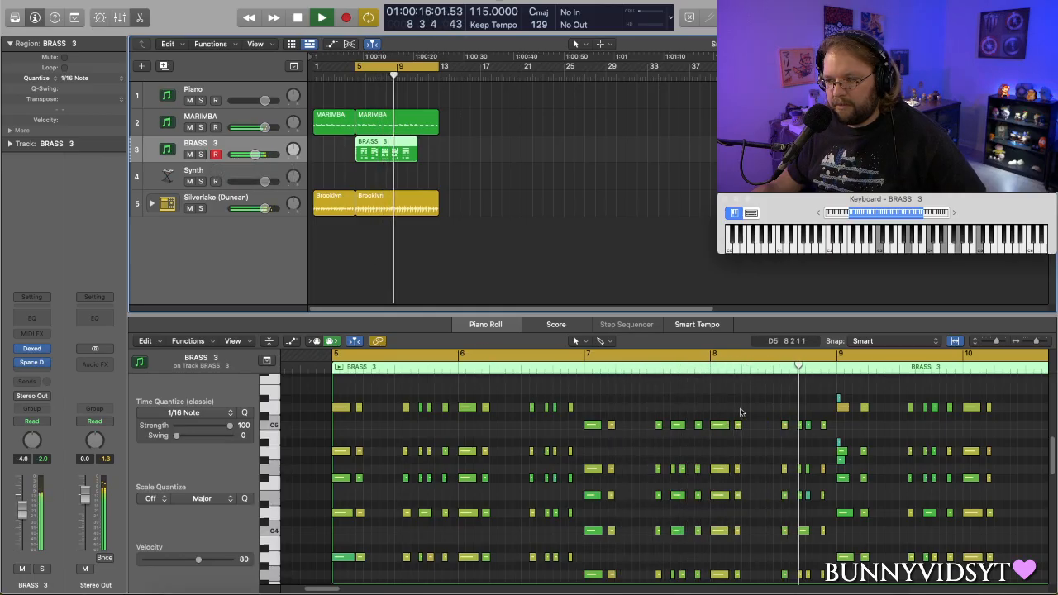
key("space")
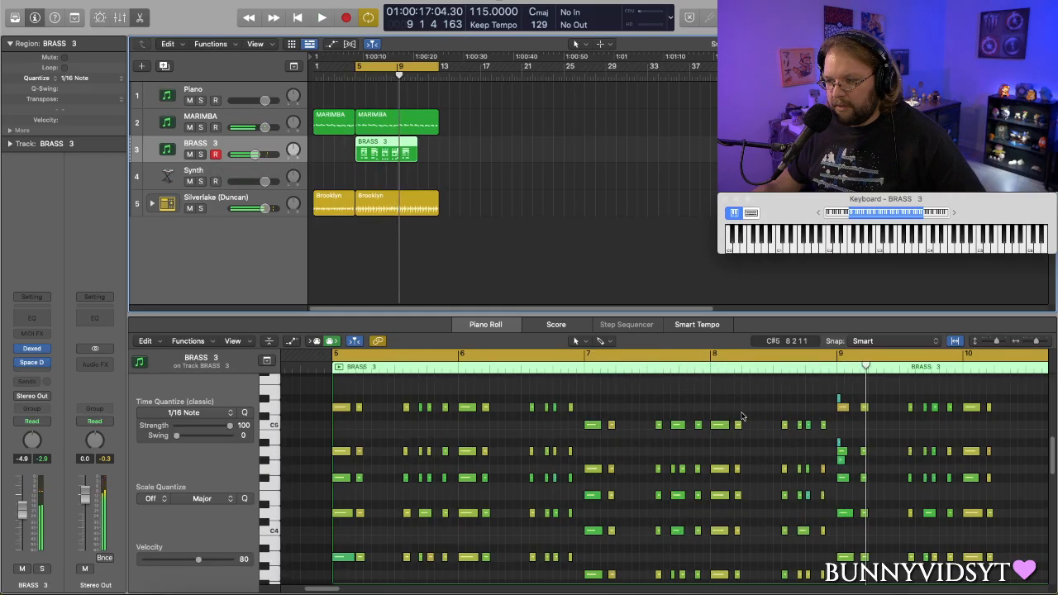
- Delete all brass notes from bar 9 onward and trim the BRASS 3 region to end at bar 9
scroll(741, 416, "right", 3)
mouse_move(795, 369)
left_mouse_down()
mouse_move(807, 368)
mouse_move(798, 368)
left_mouse_up()
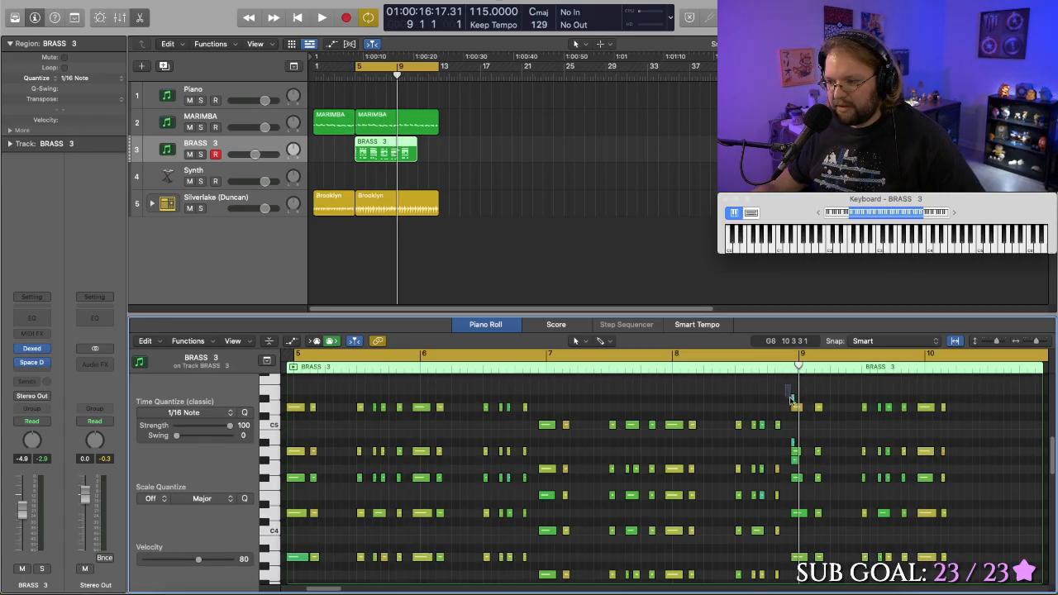
left_click_drag(791, 398, 978, 578)
key("Delete")
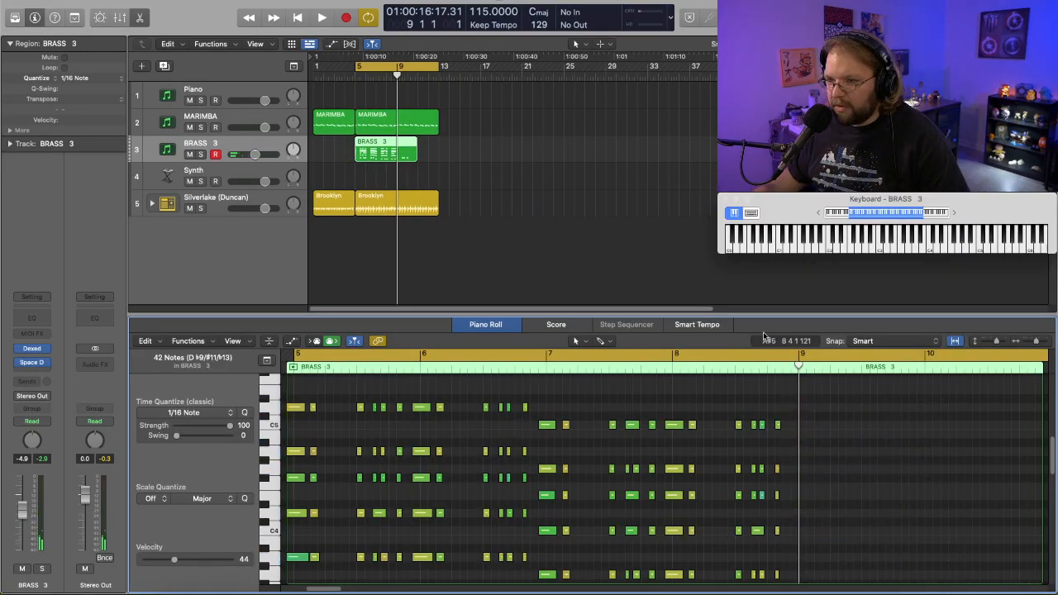
scroll(839, 485, "down", 10)
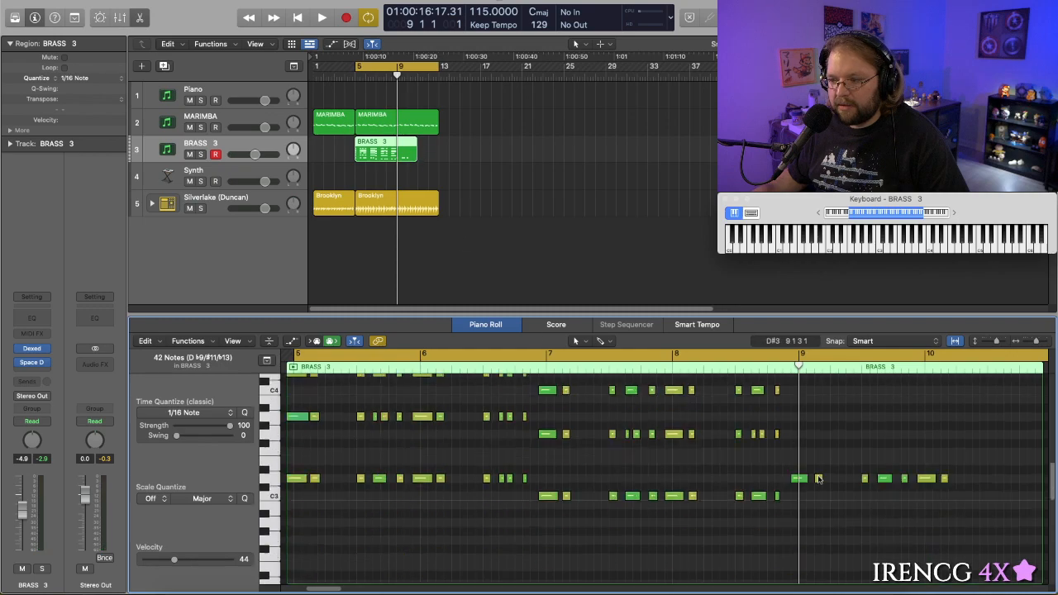
scroll(893, 489, "up", 8)
left_click_drag(961, 503, 798, 546)
key("Delete")
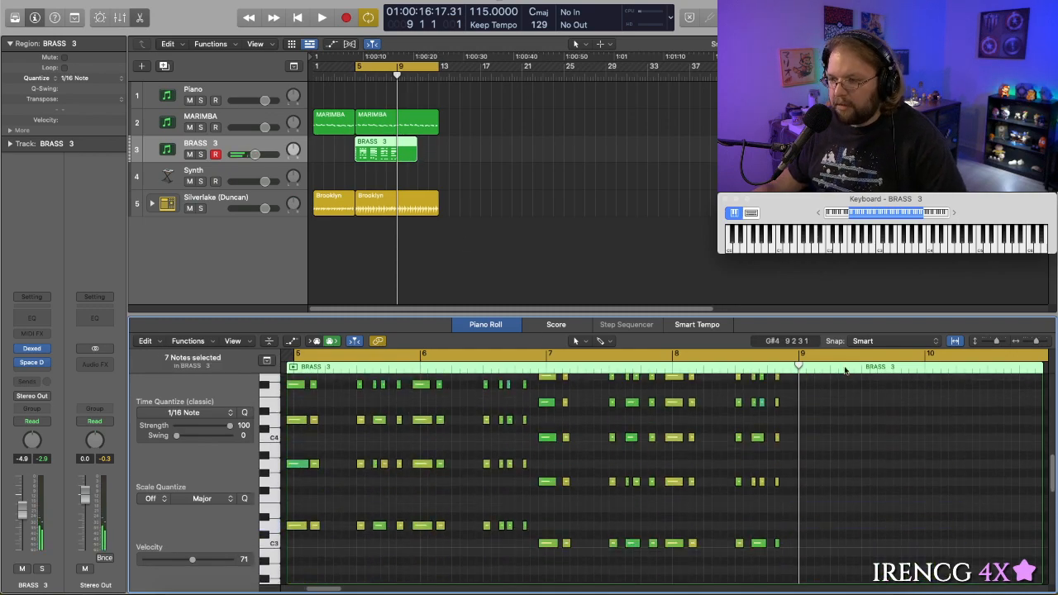
left_click_drag(413, 153, 397, 155)
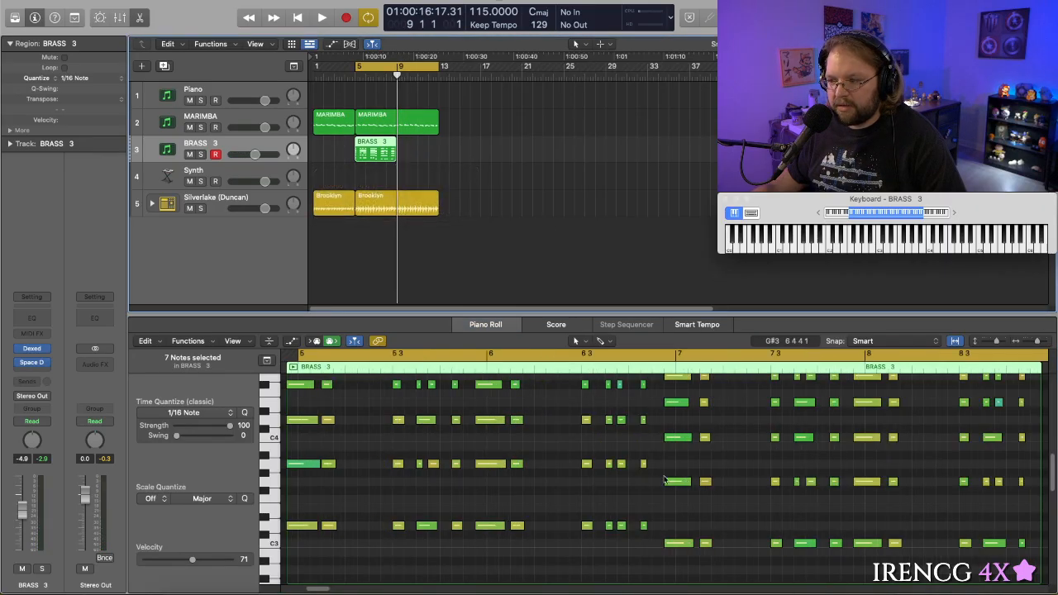
- Shift all notes in the BRASS 3 region slightly later so the first chord starts on bar 5, and play the result
scroll(476, 438, "left", 2)
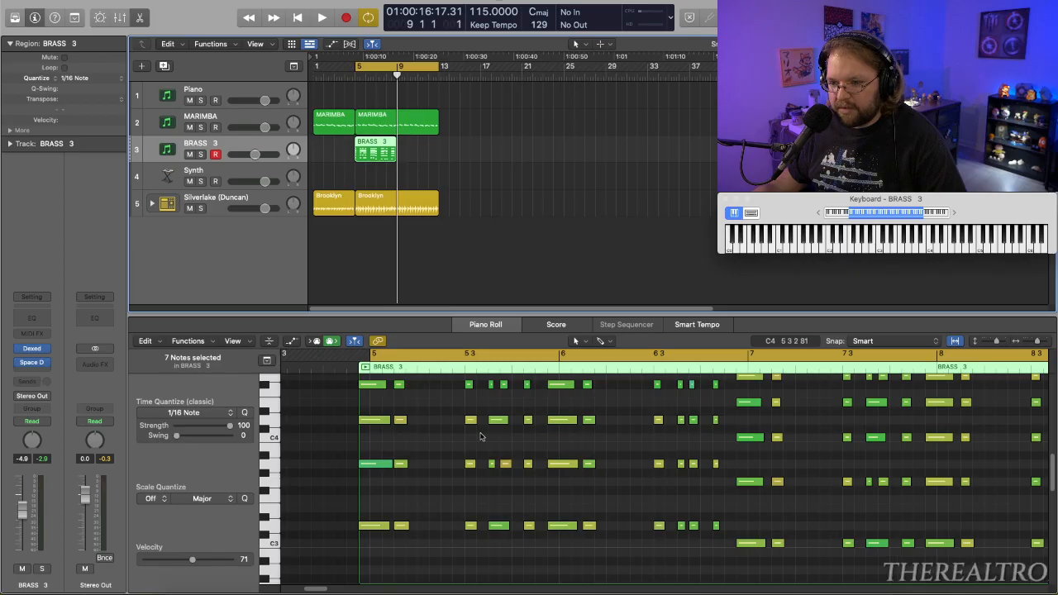
left_click(633, 469)
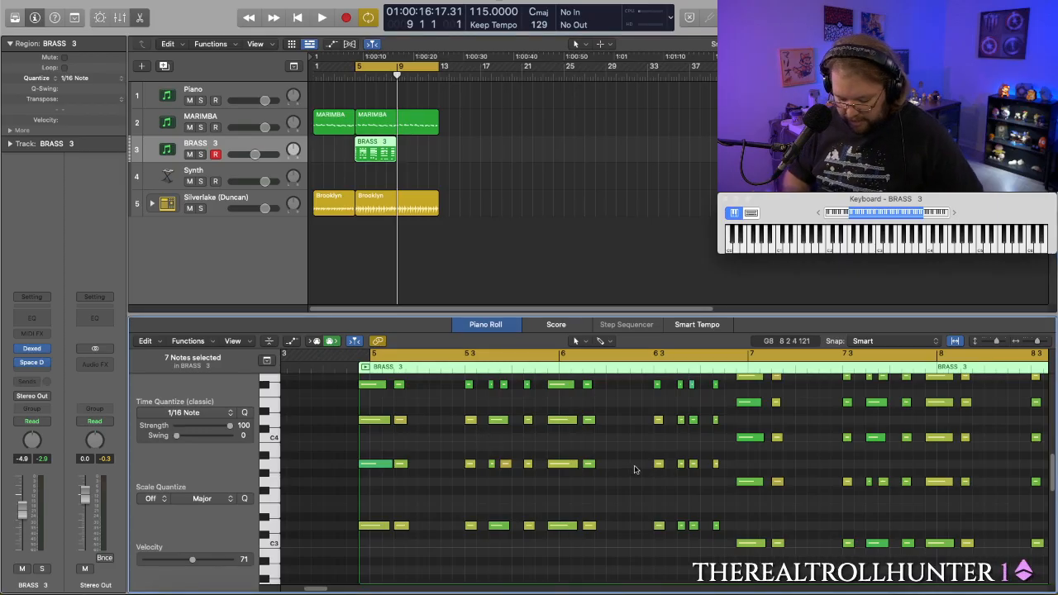
key("super+a")
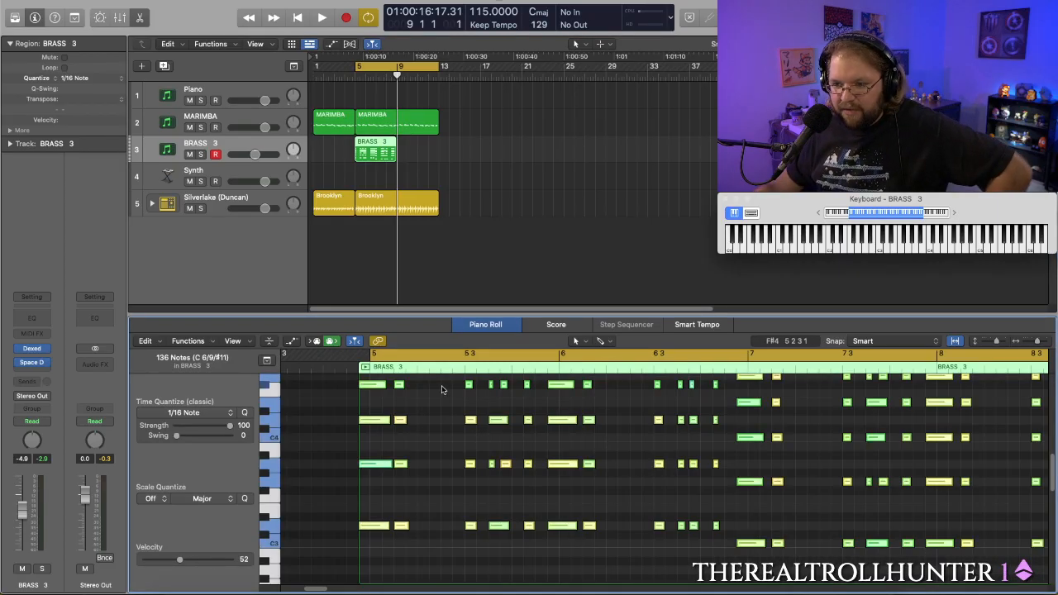
left_click_drag(366, 385, 378, 385)
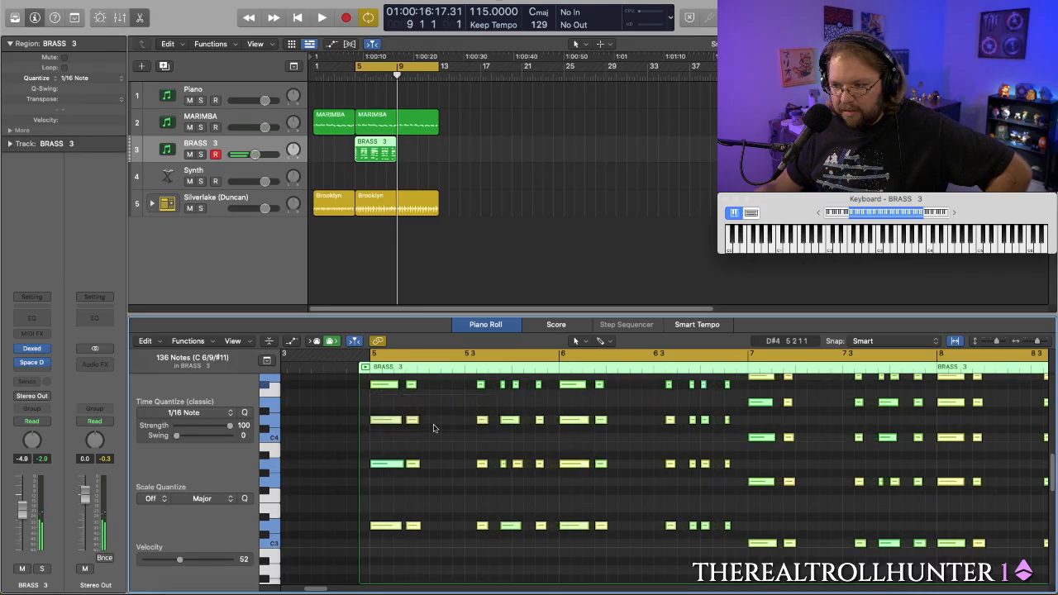
scroll(488, 474, "up", 3)
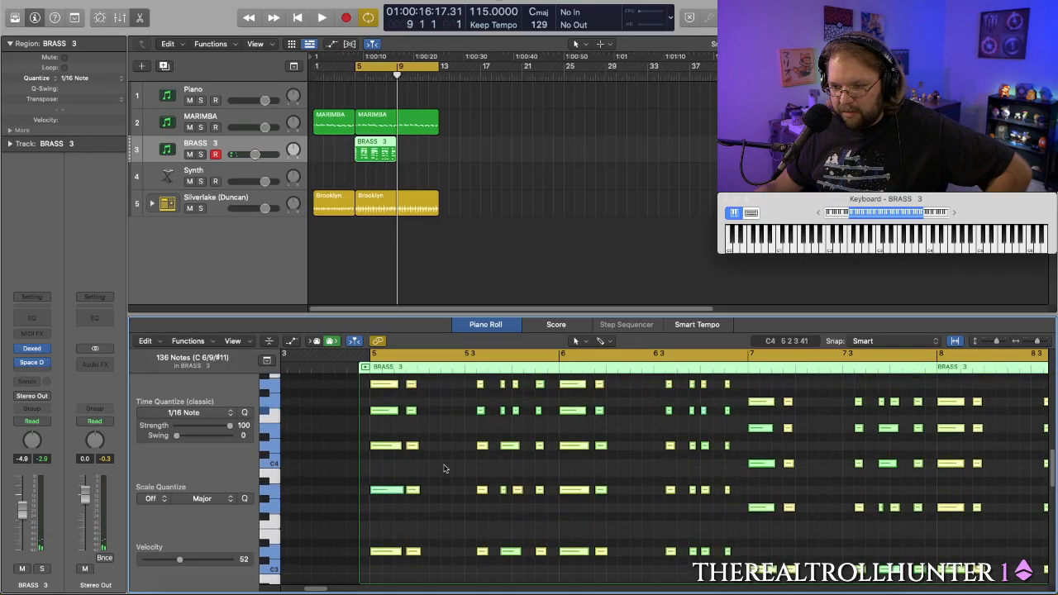
key("space")
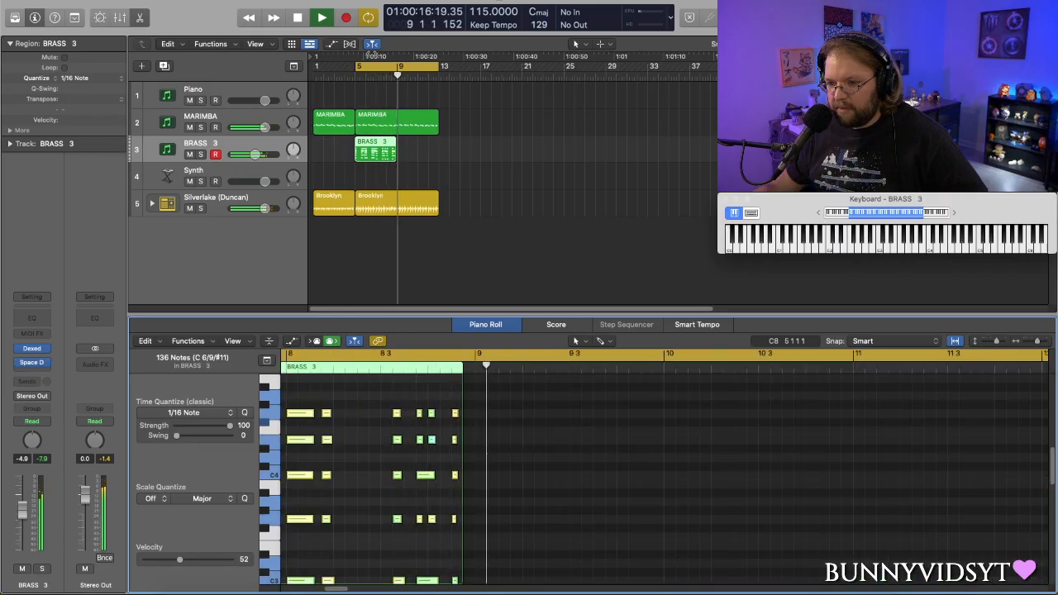
key("space")
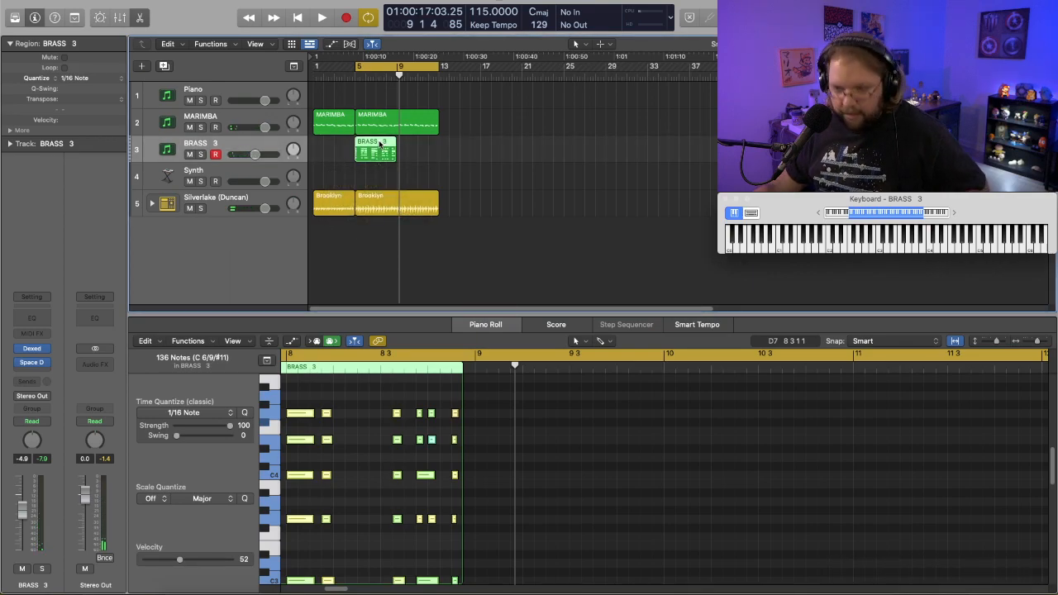
- Copy the BRASS 3 region to bar 9 and play the arrangement with cycling off
left_click_drag(379, 143, 426, 148)
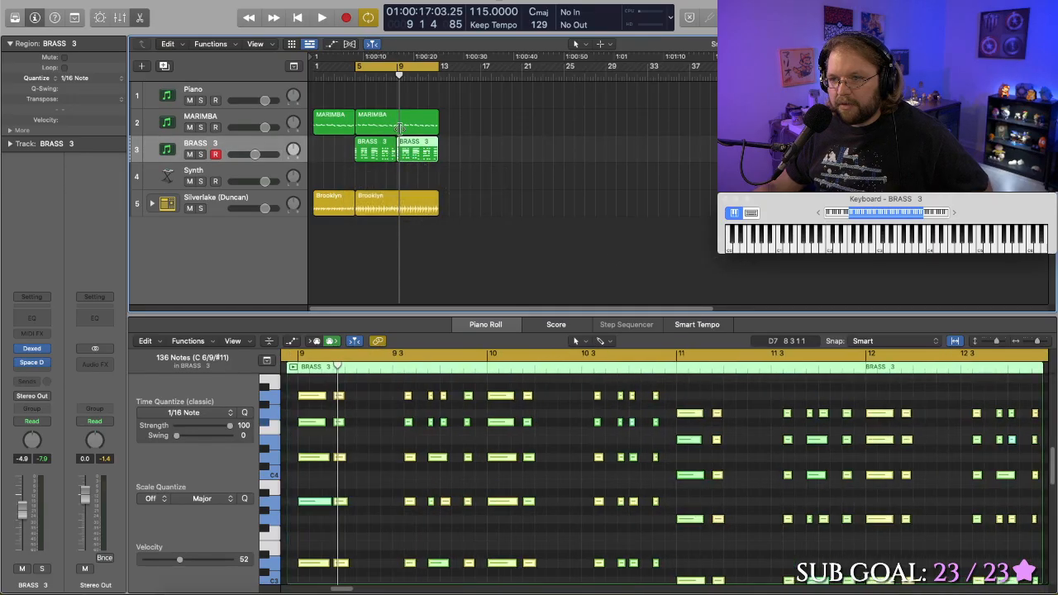
key("space")
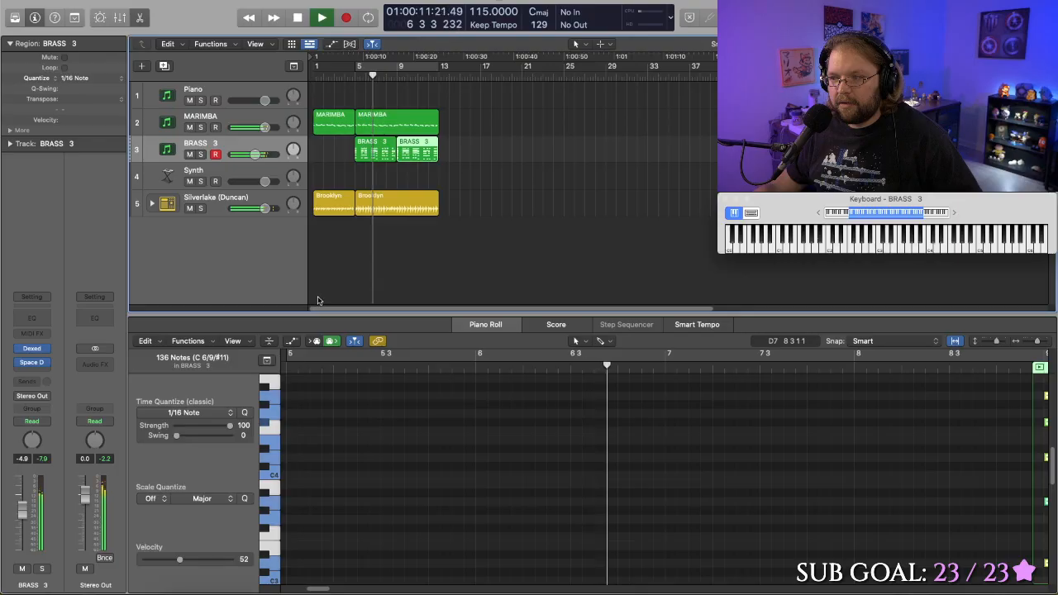
key("space")
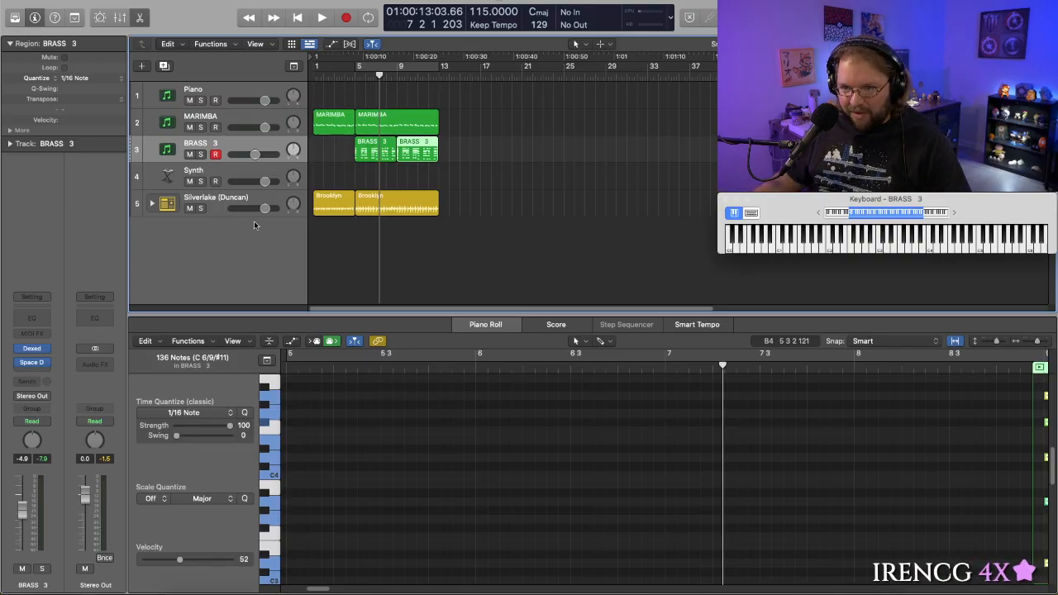
- Open the Play instrument on the Piano track
left_click(222, 171)
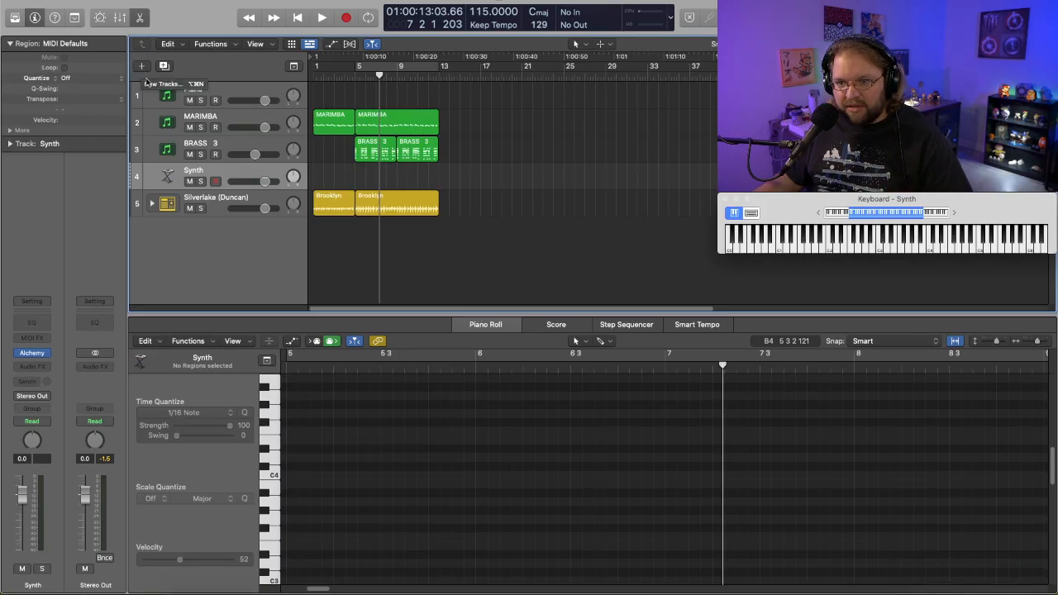
left_click(223, 89)
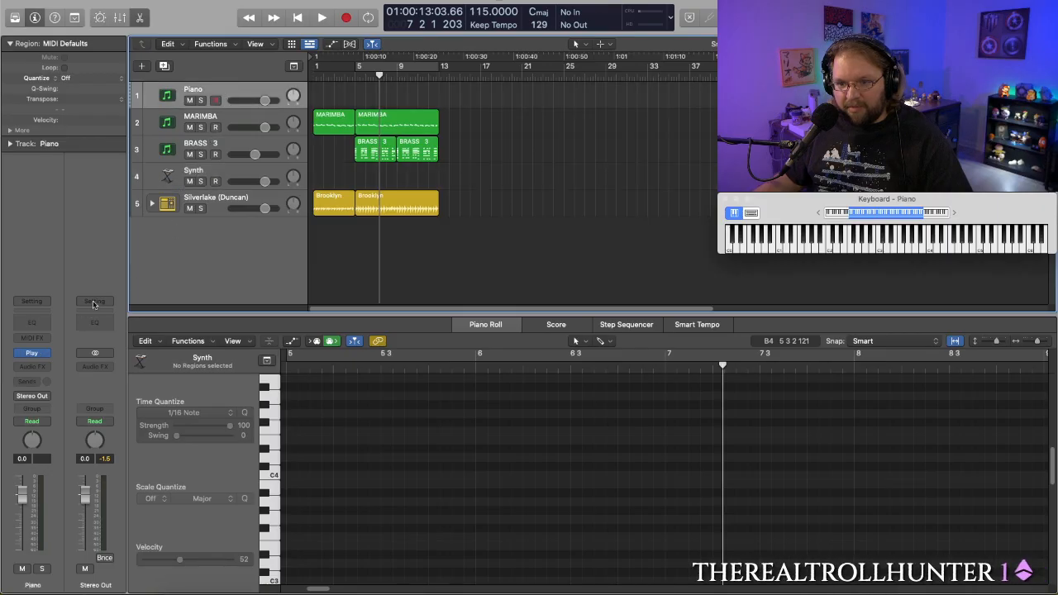
left_click(33, 354)
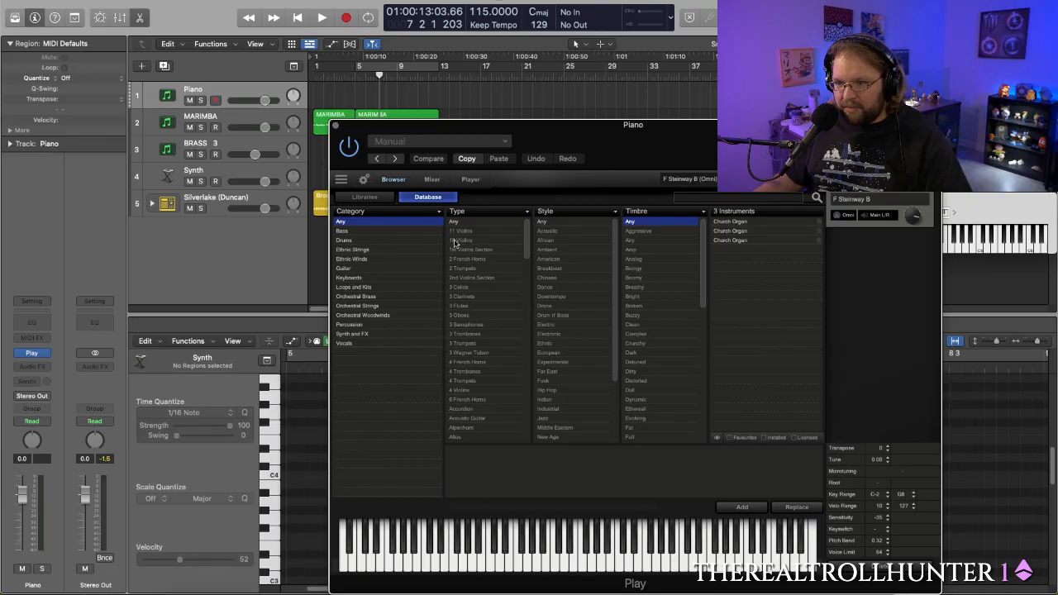
- Try the Brake Drum and Anvils and Crotales Hard sounds from the Metals folder of the EW Hollywood Orchestral Percussion Gold library
left_click(365, 196)
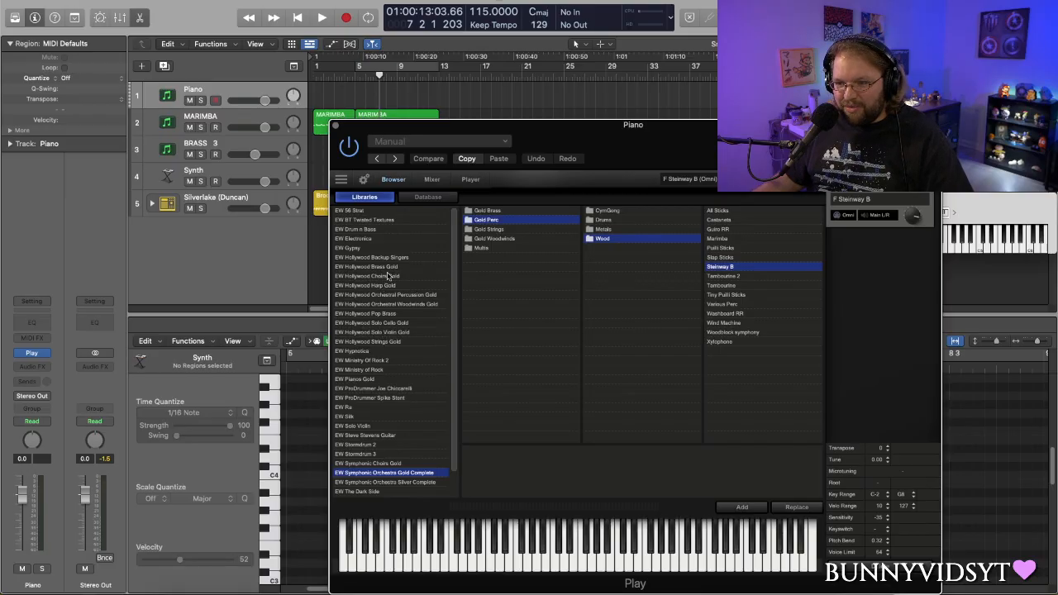
left_click(440, 297)
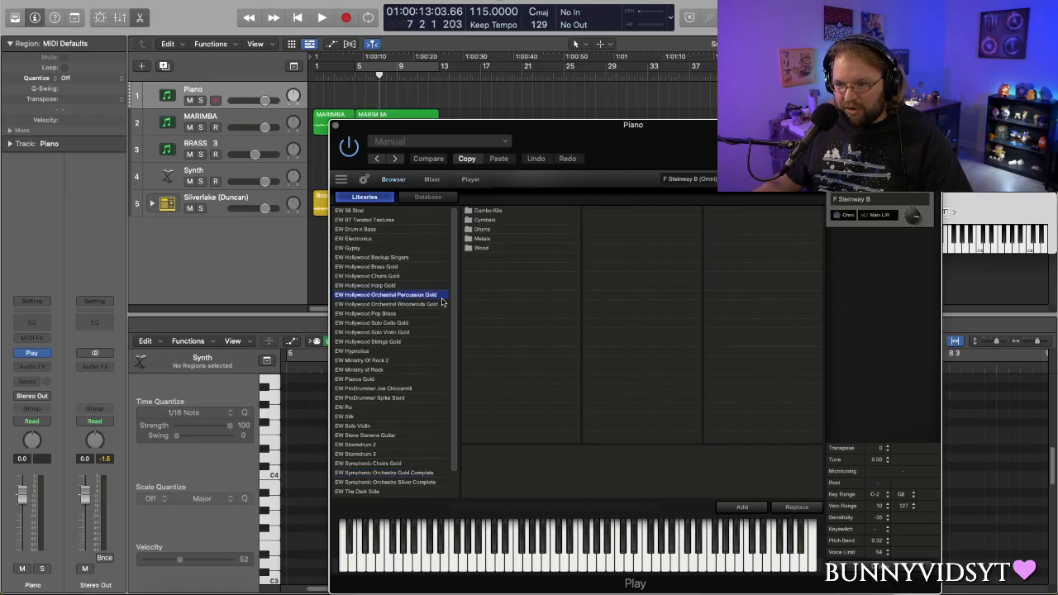
left_click(481, 239)
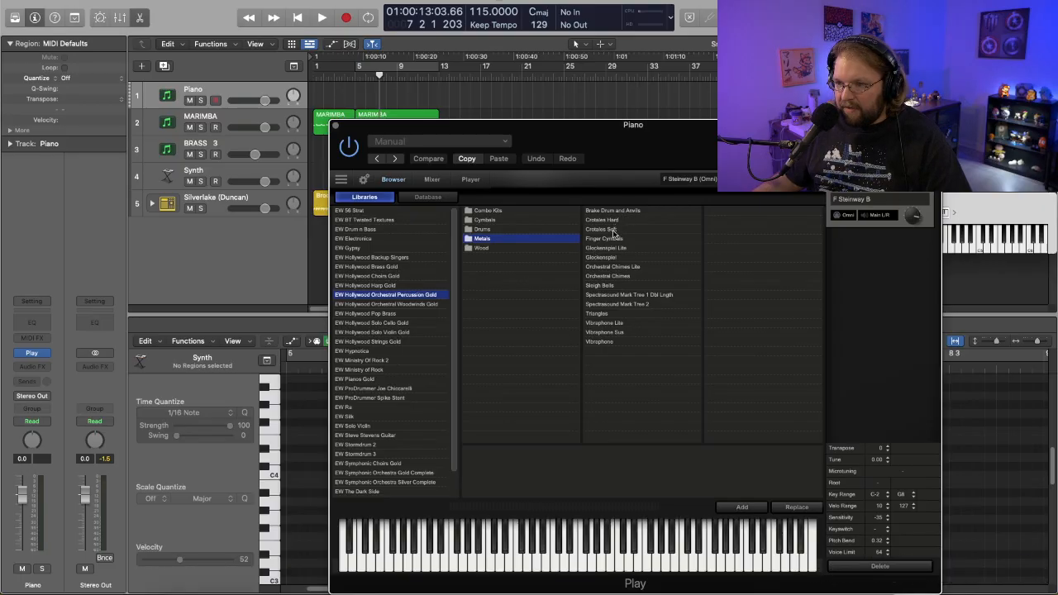
left_click(602, 342)
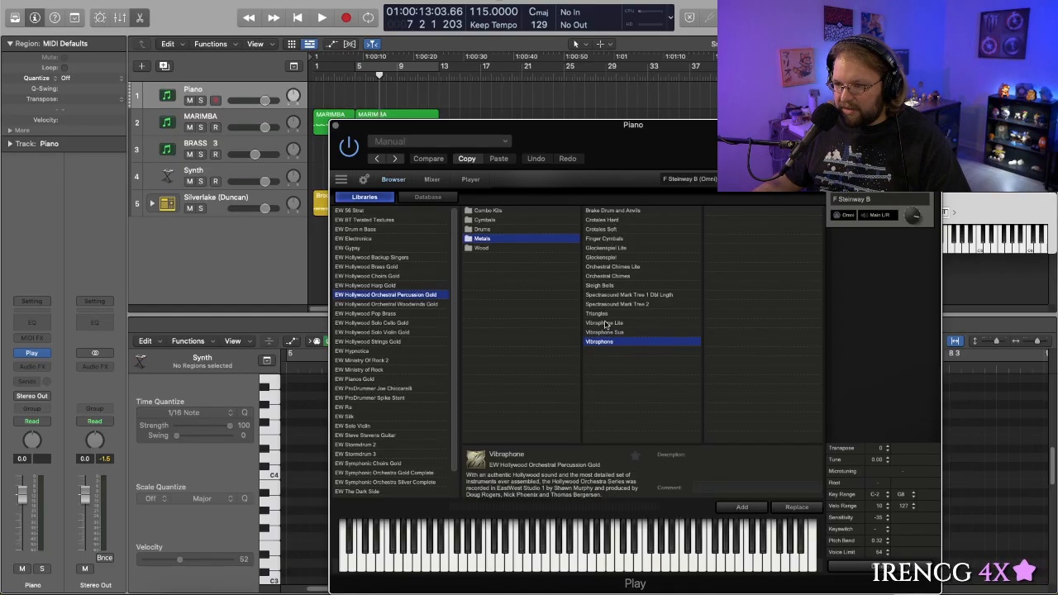
left_click(483, 230)
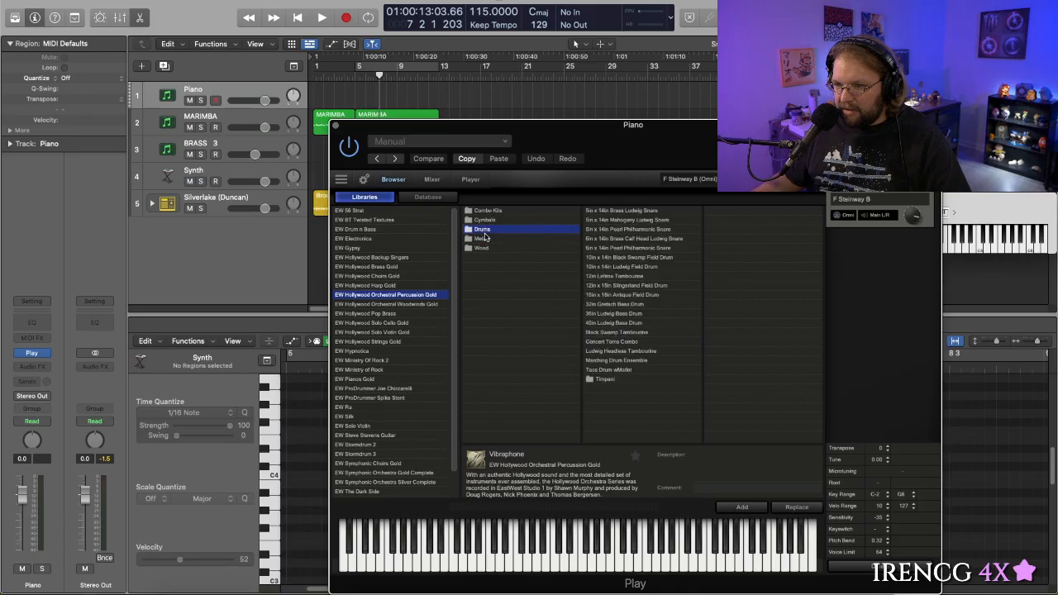
left_click(484, 239)
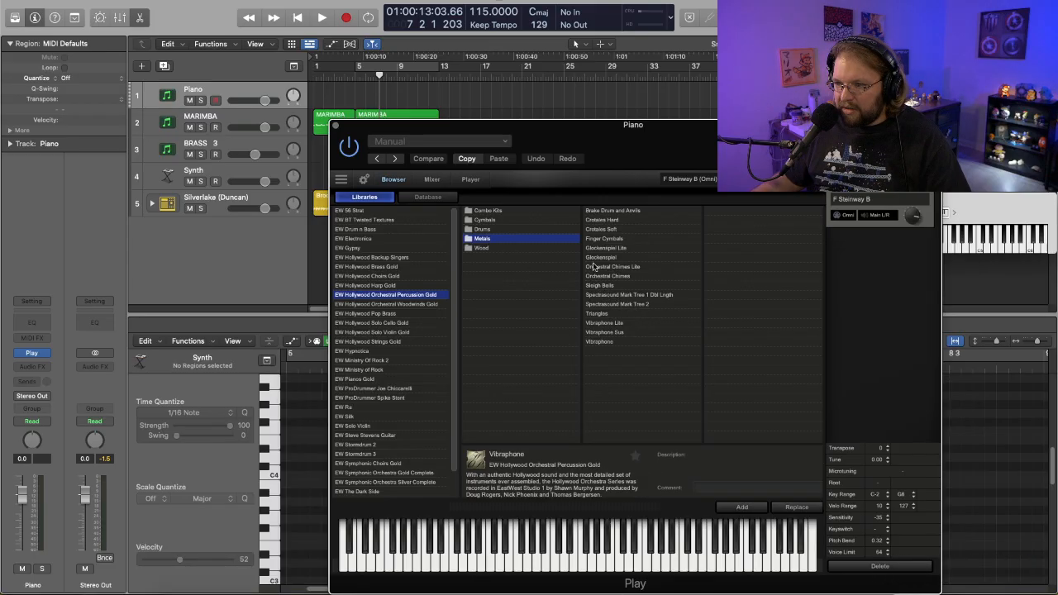
double_click(607, 211)
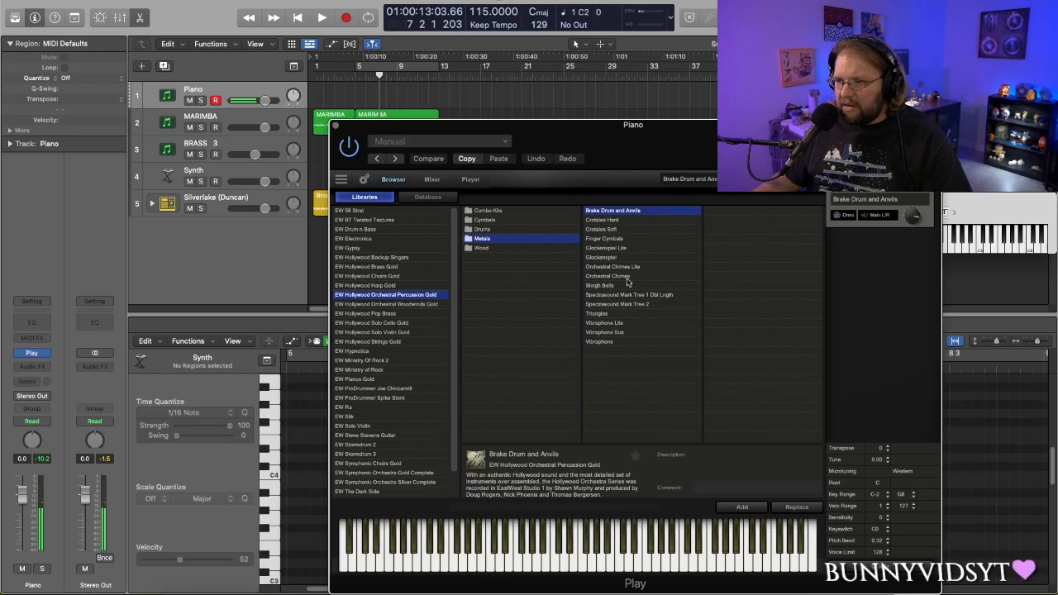
left_click(614, 221)
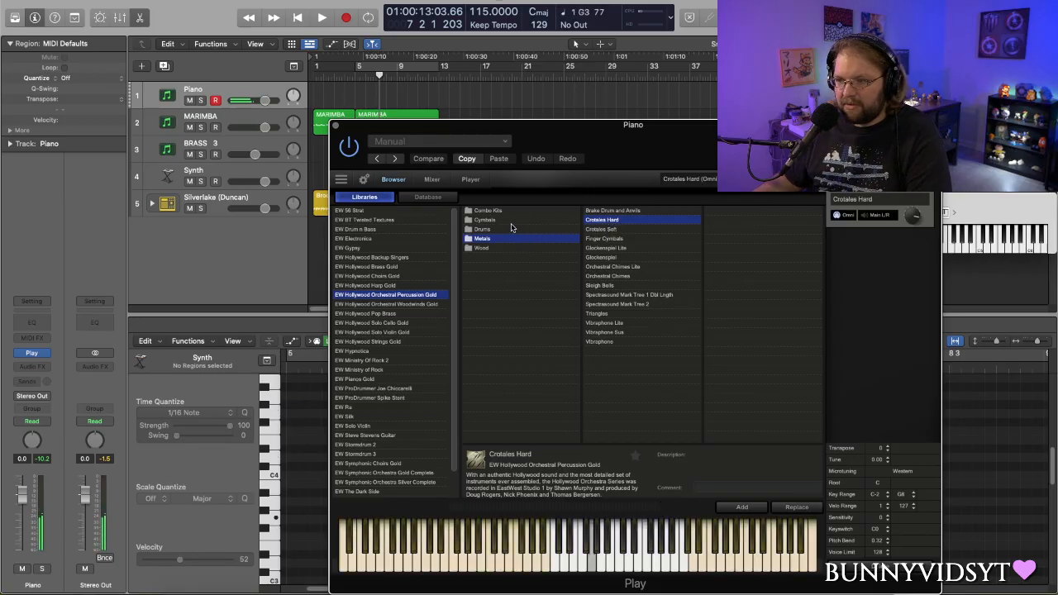
- Search the Play instrument database for "cowbell" and load African Wooden Cowbell
left_click(420, 198)
left_click(709, 196)
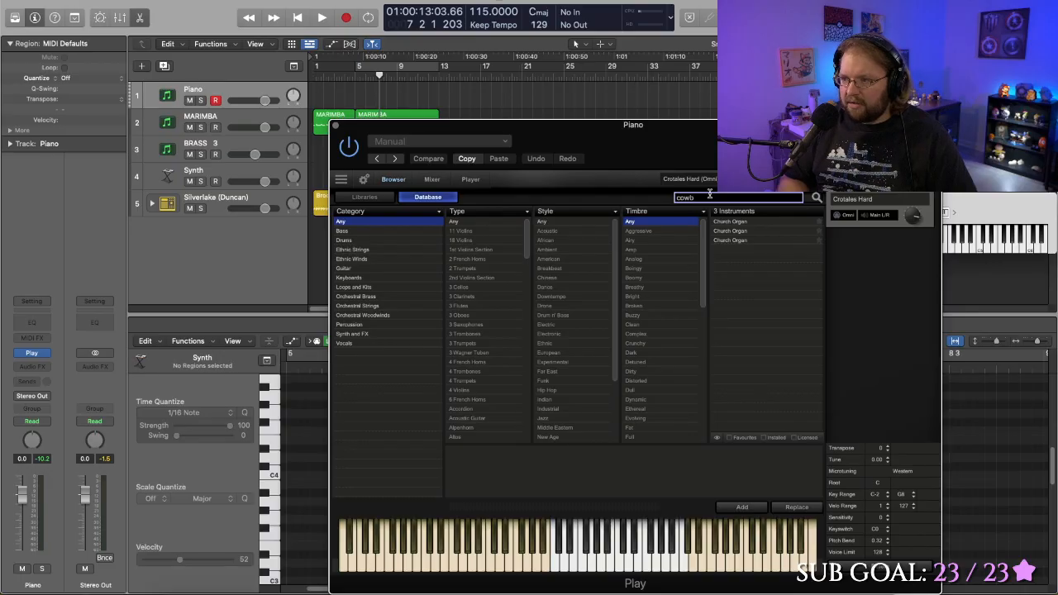
key("Return")
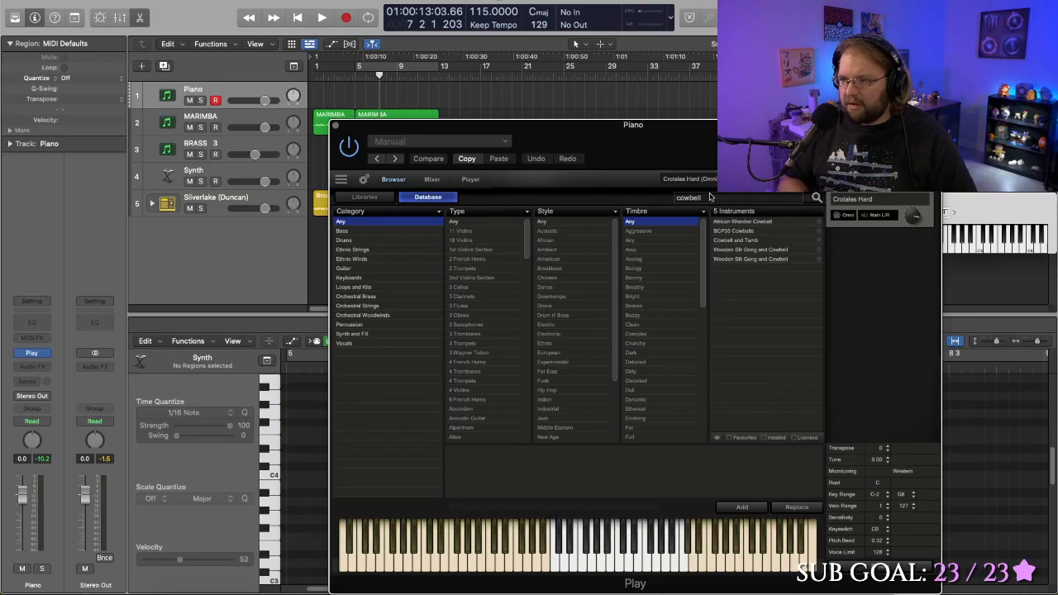
left_click(759, 223)
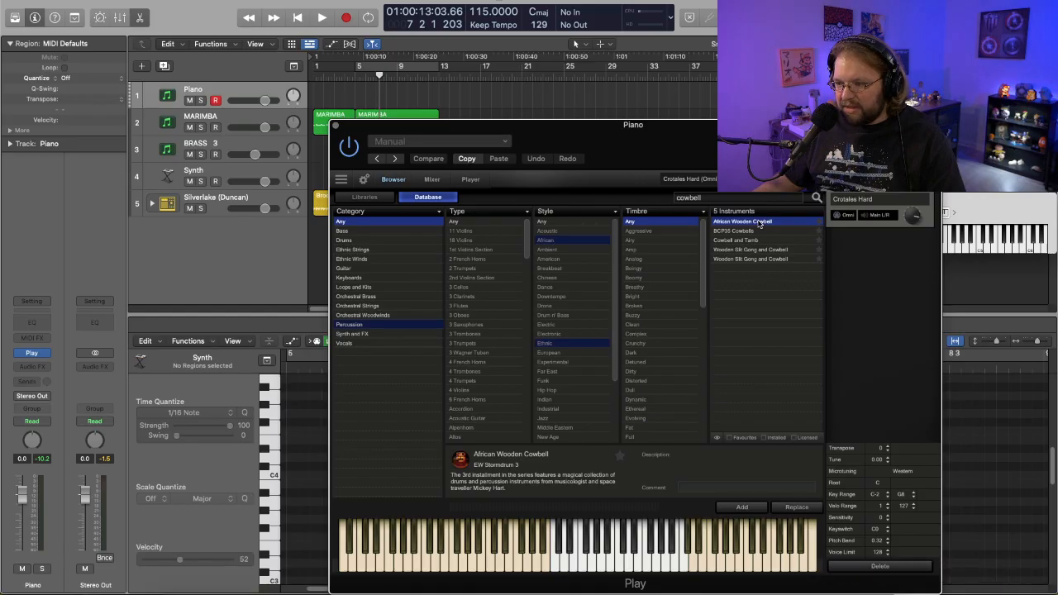
double_click(759, 223)
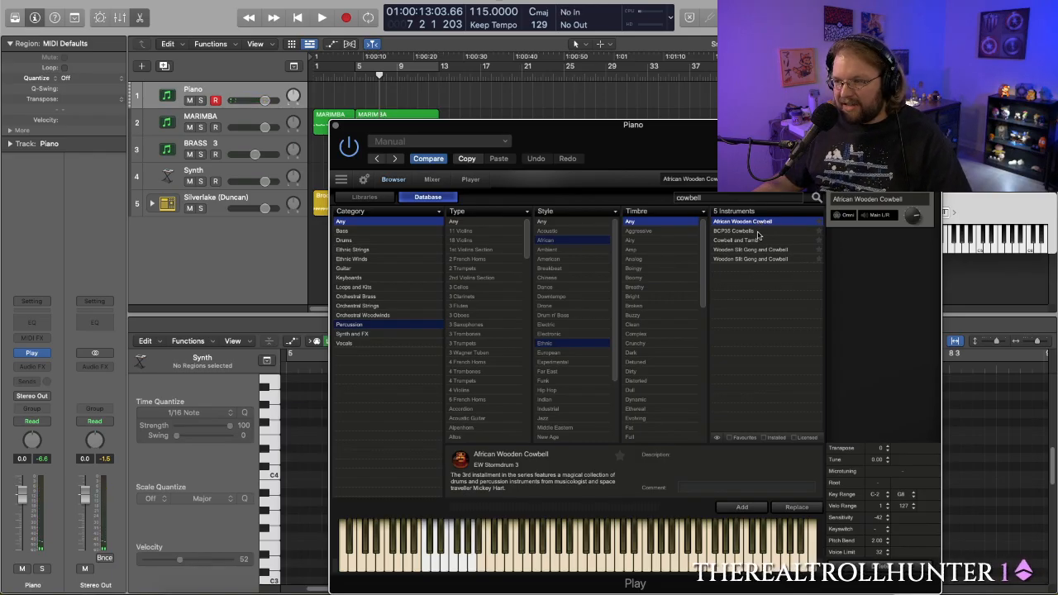
- Try to load BCP35 Cowbells and Cowbell and Tamb, and replace the current instrument with Wooden Slit Gong and Cowbell
double_click(757, 233)
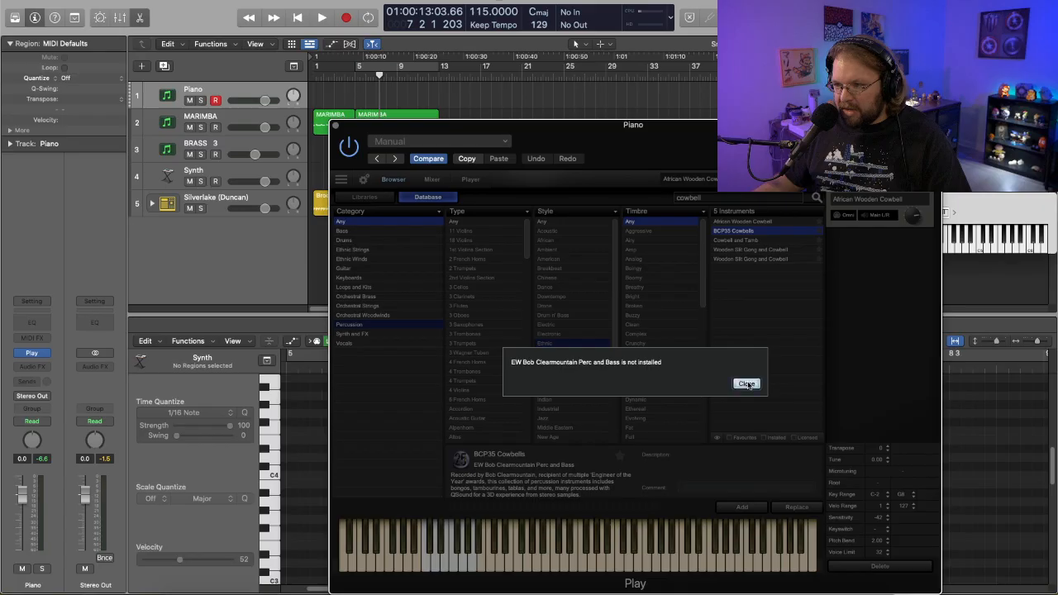
left_click(746, 384)
left_click(764, 241)
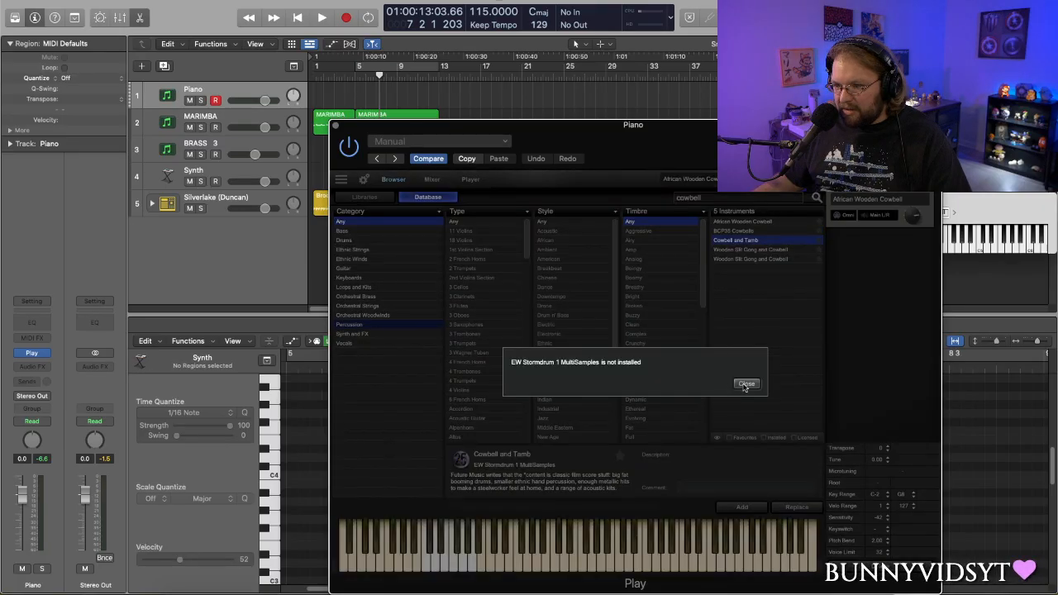
left_click(746, 384)
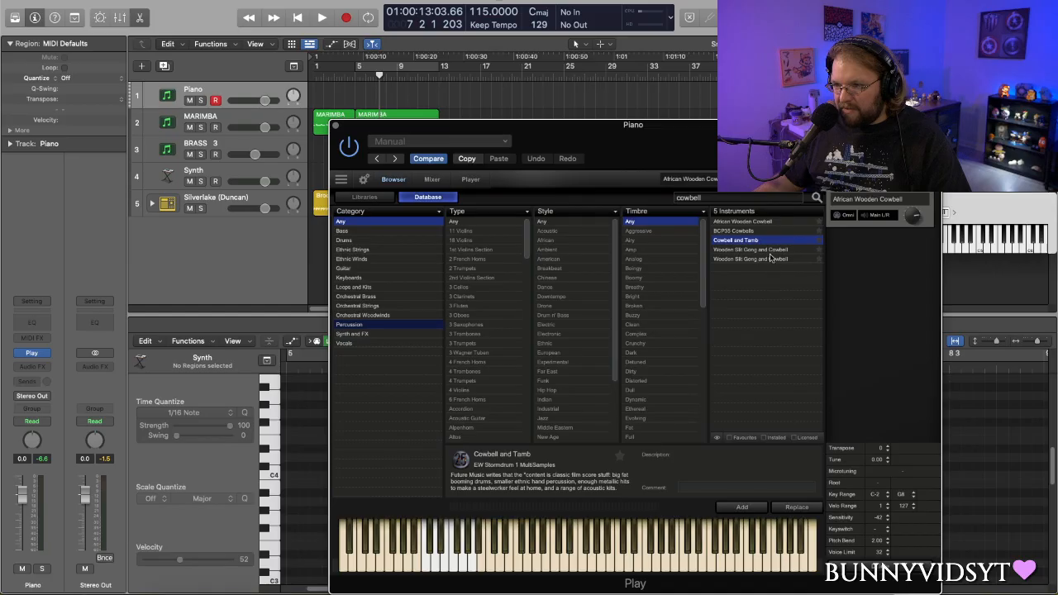
left_click(768, 251)
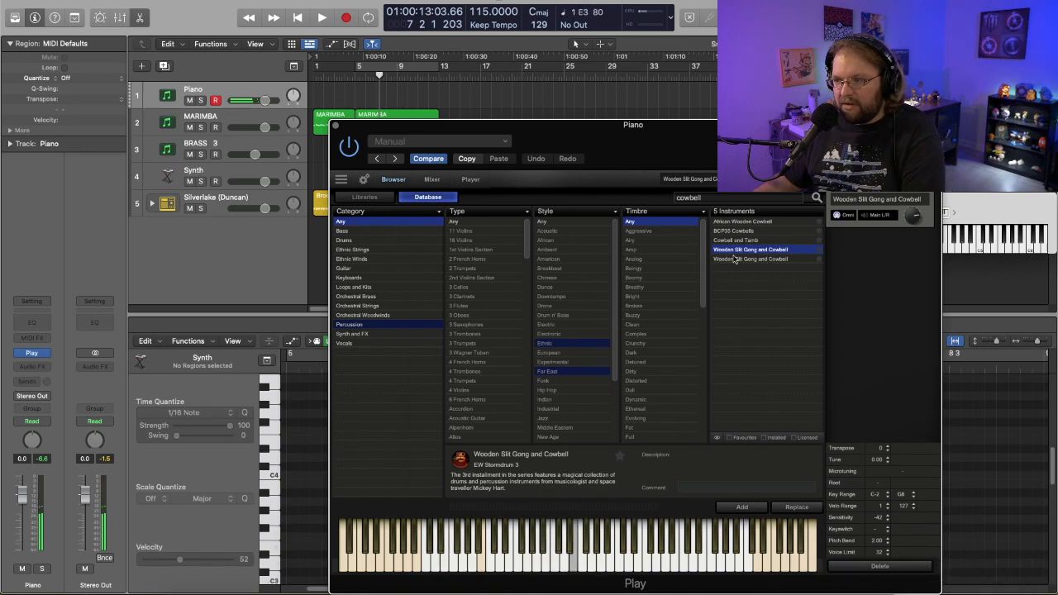
- Compare the descriptions of BCP35 Cowbells and Cowbell and Tamb to see which library each one belongs to
left_click(747, 231)
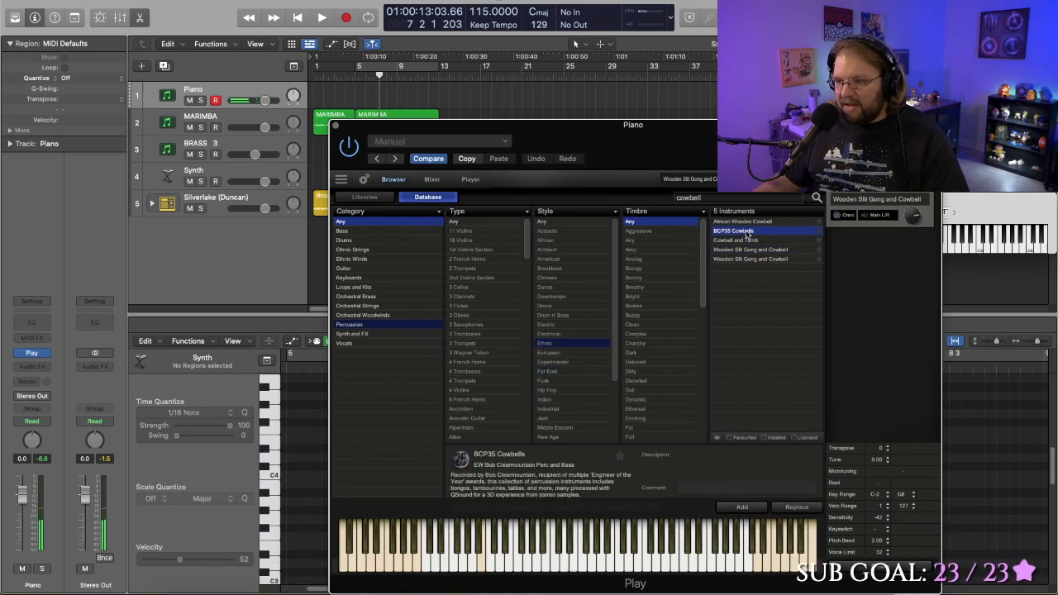
left_click(742, 240)
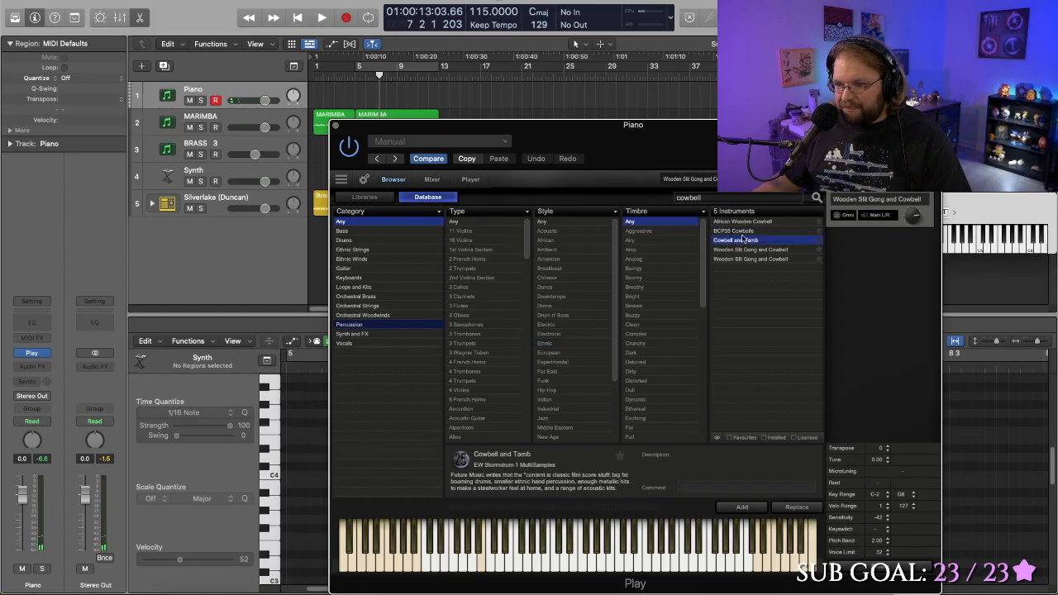
left_click(743, 233)
left_click(743, 241)
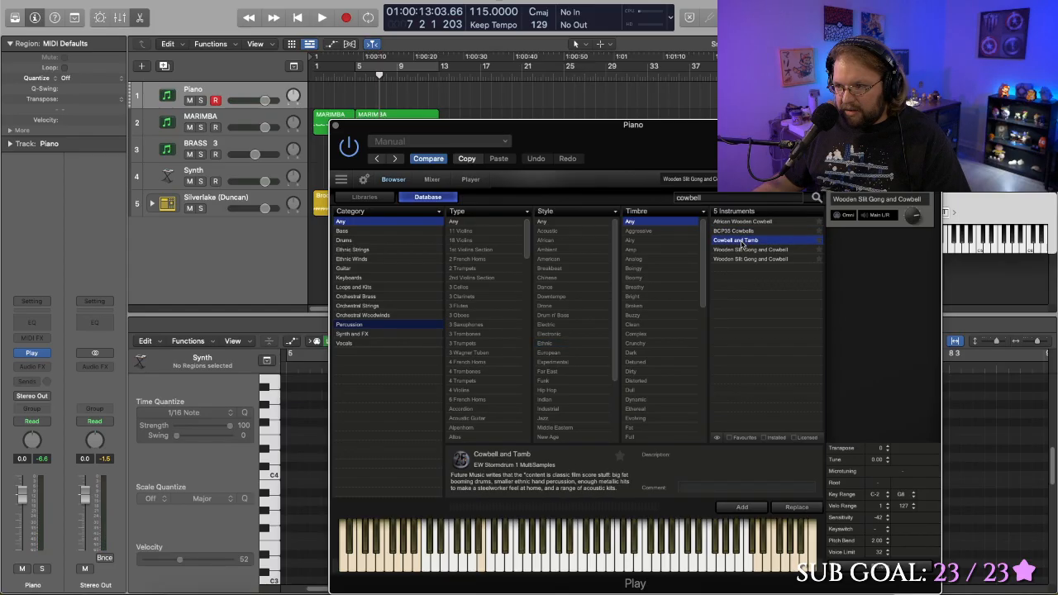
left_click(742, 233)
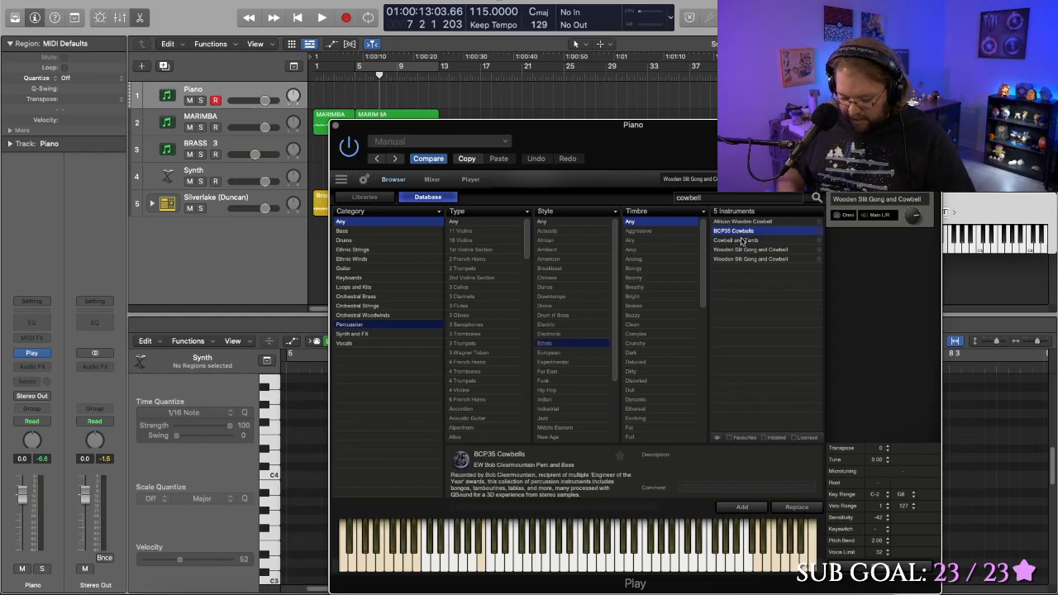
- Search the computer for "ew" and launch the EastWest Installation Center
key("super+space")
type("w")
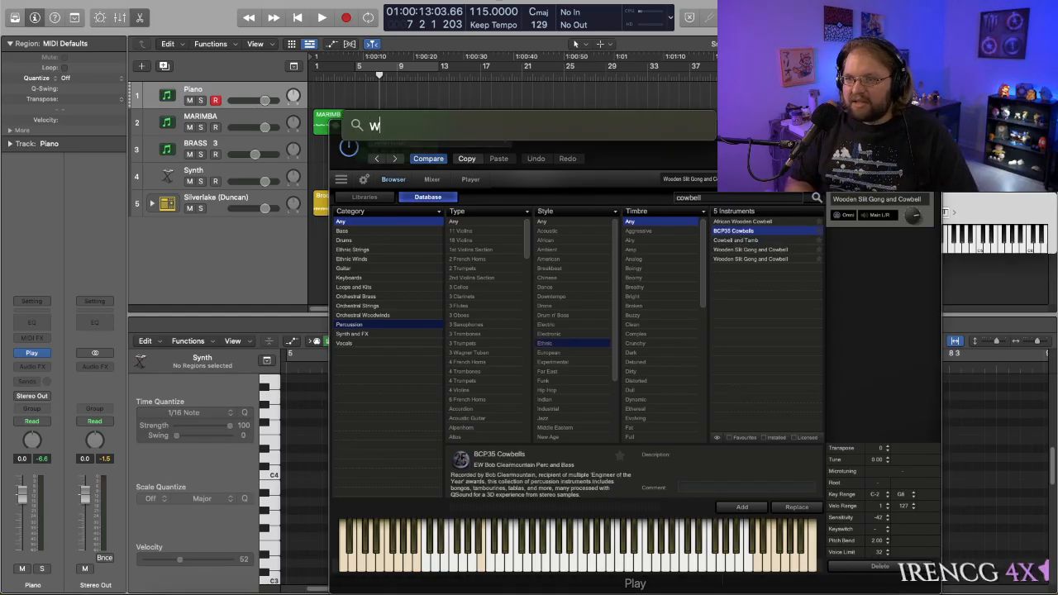
key("BackSpace")
type("ew")
key("Return")
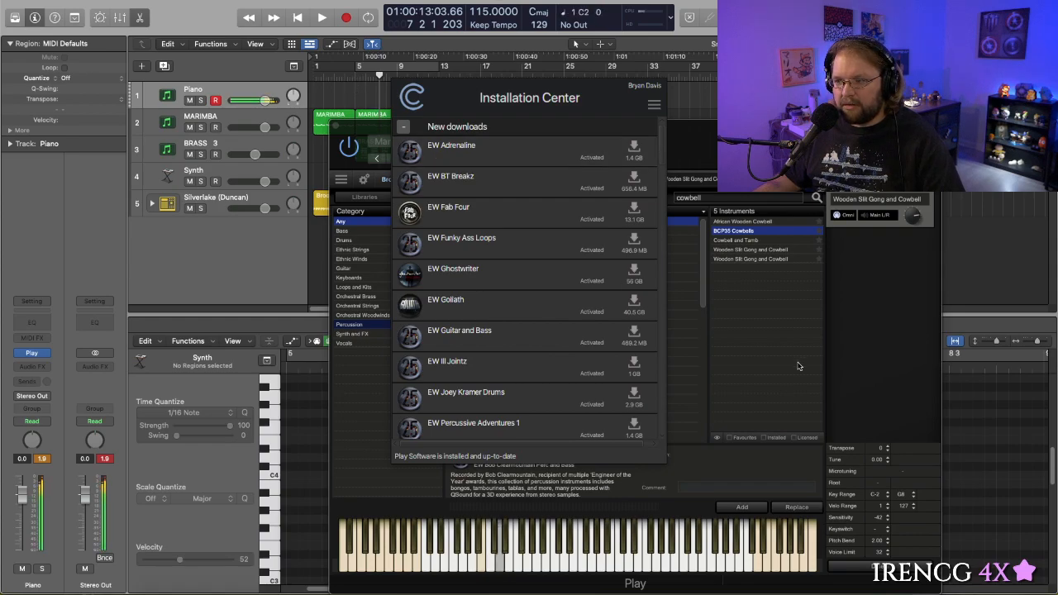
- Return to the Play browser and recheck the exact library names for Cowbell and Tamb and BCP35 Cowbells
left_click(754, 237)
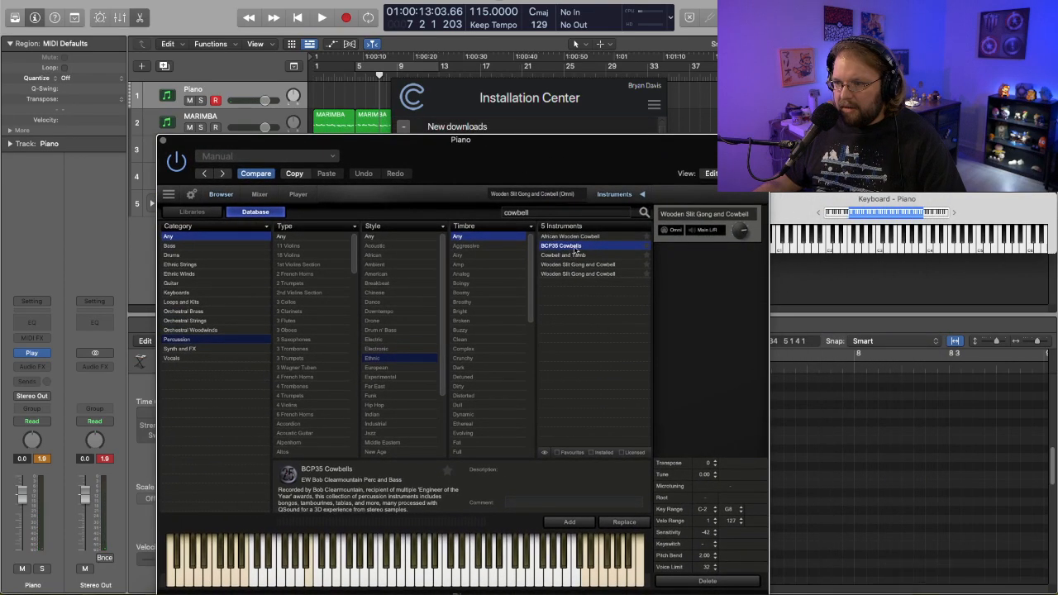
left_click(569, 256)
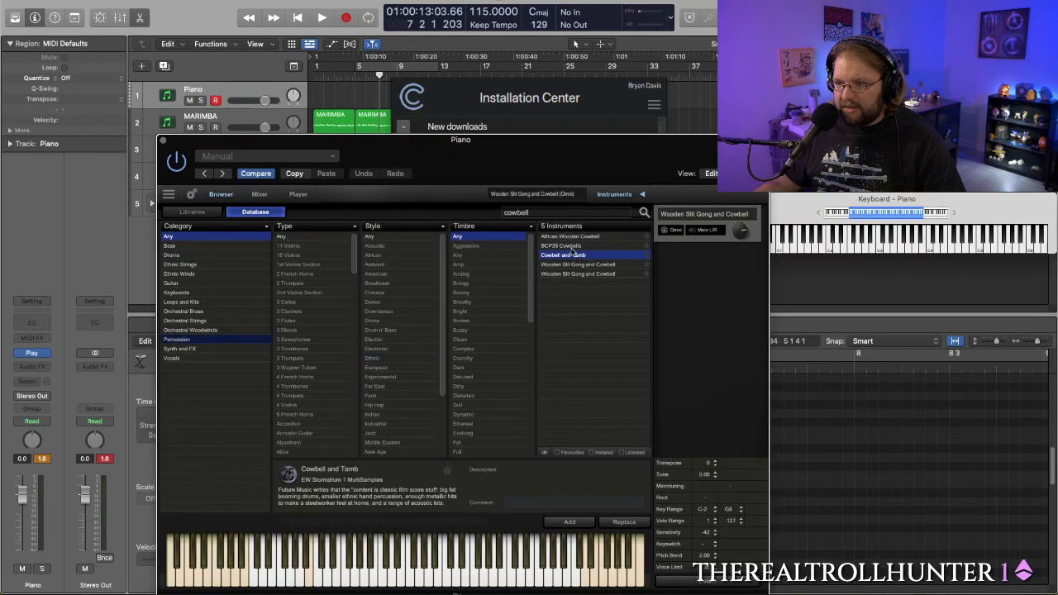
left_click(570, 246)
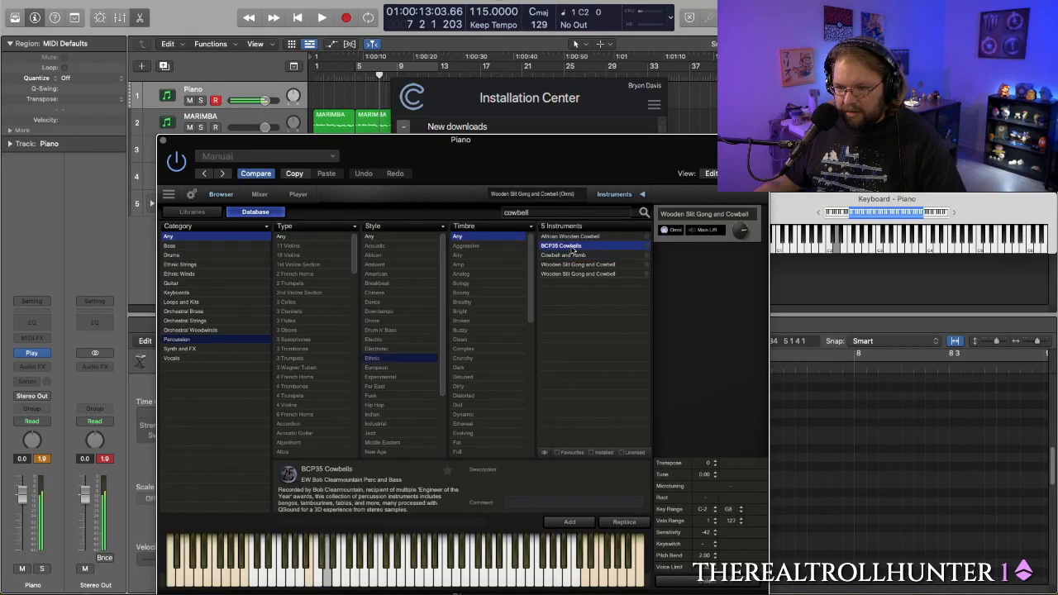
left_click(572, 255)
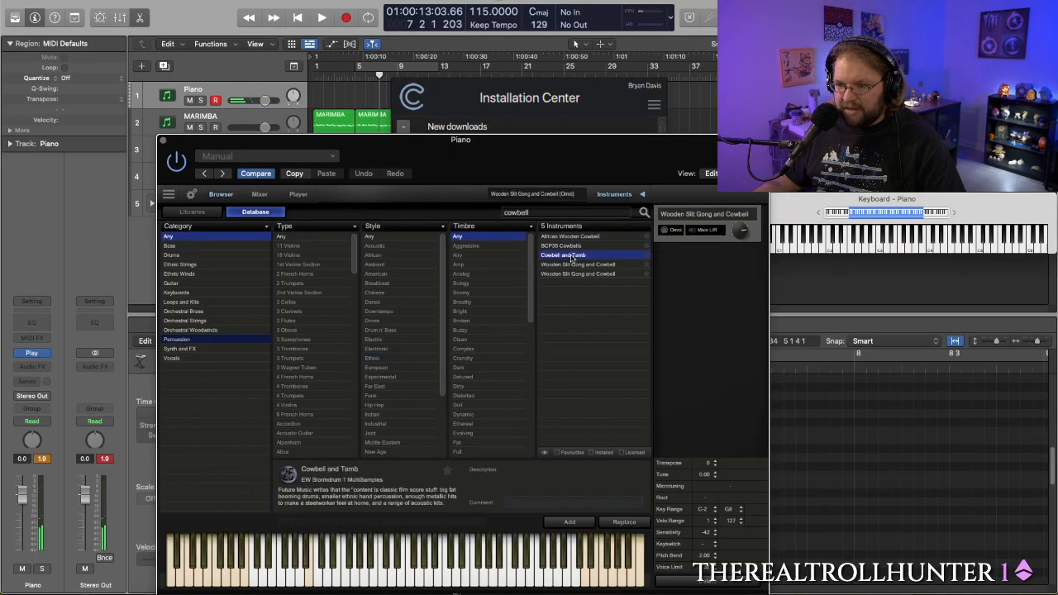
left_click(569, 246)
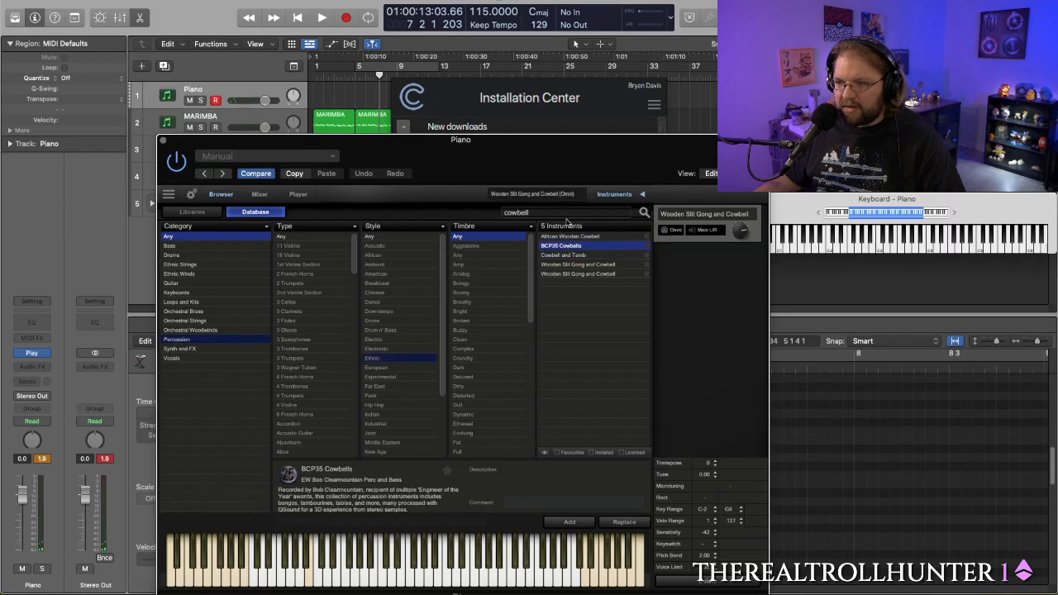
- Switch to the Installation Center and start downloading the EW Stormdrum 1 MultiSamples library
left_click(536, 110)
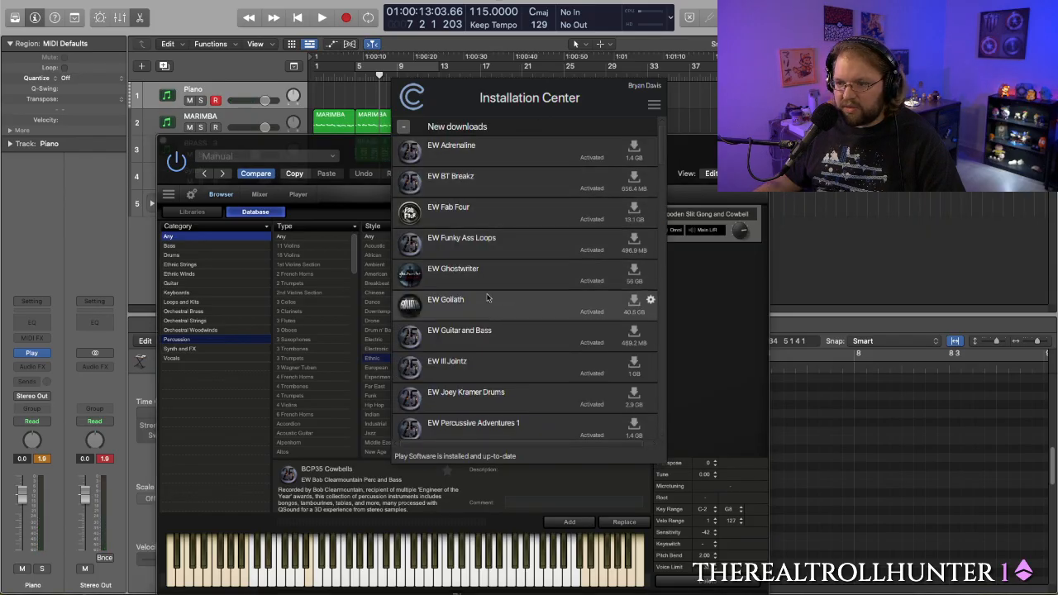
scroll(488, 297, "down", 1)
scroll(488, 298, "down", 3)
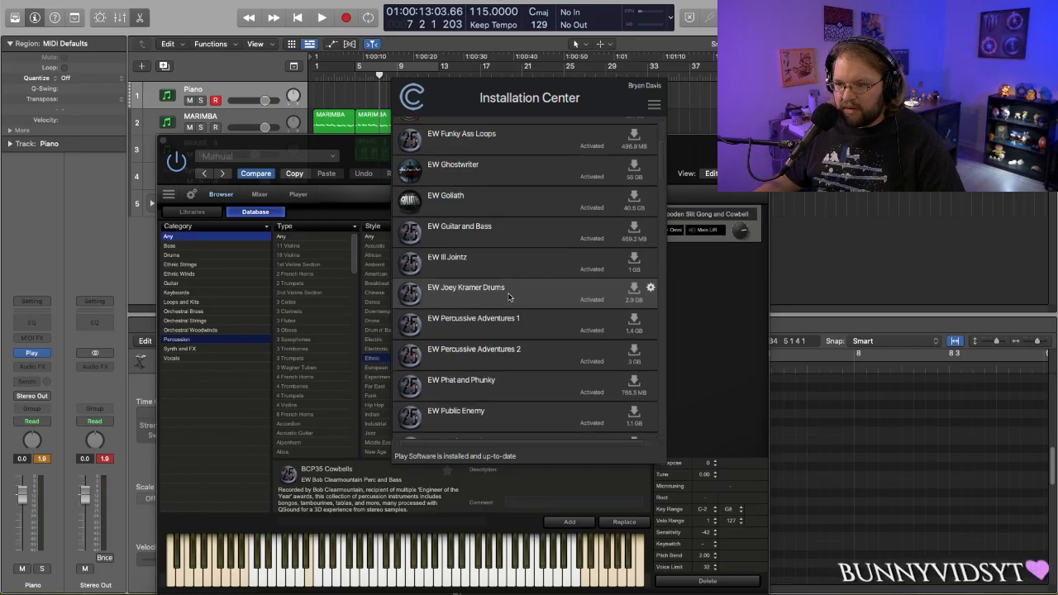
scroll(578, 330, "down", 3)
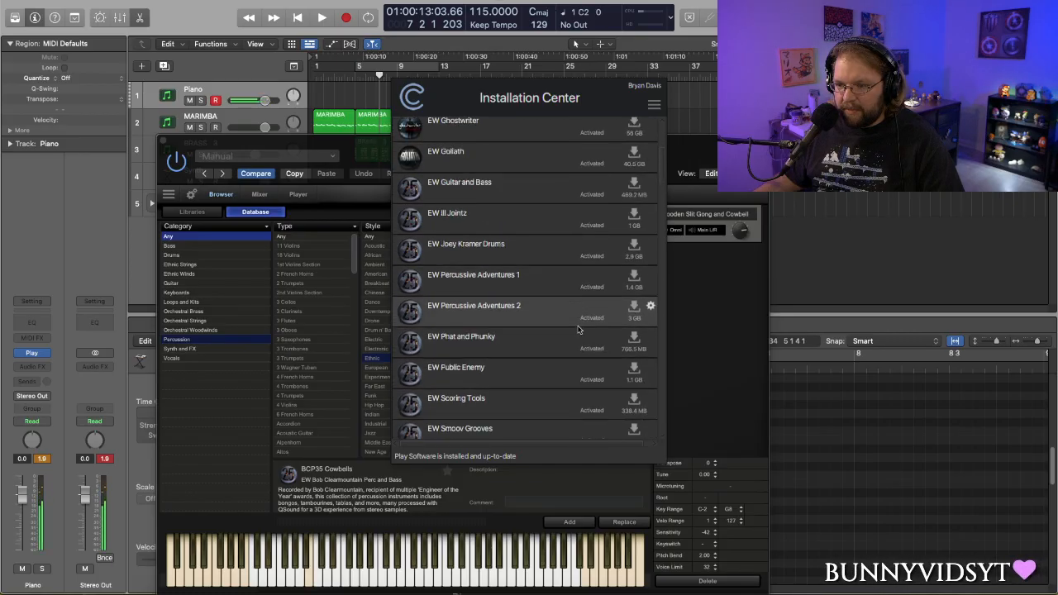
scroll(578, 329, "down", 3)
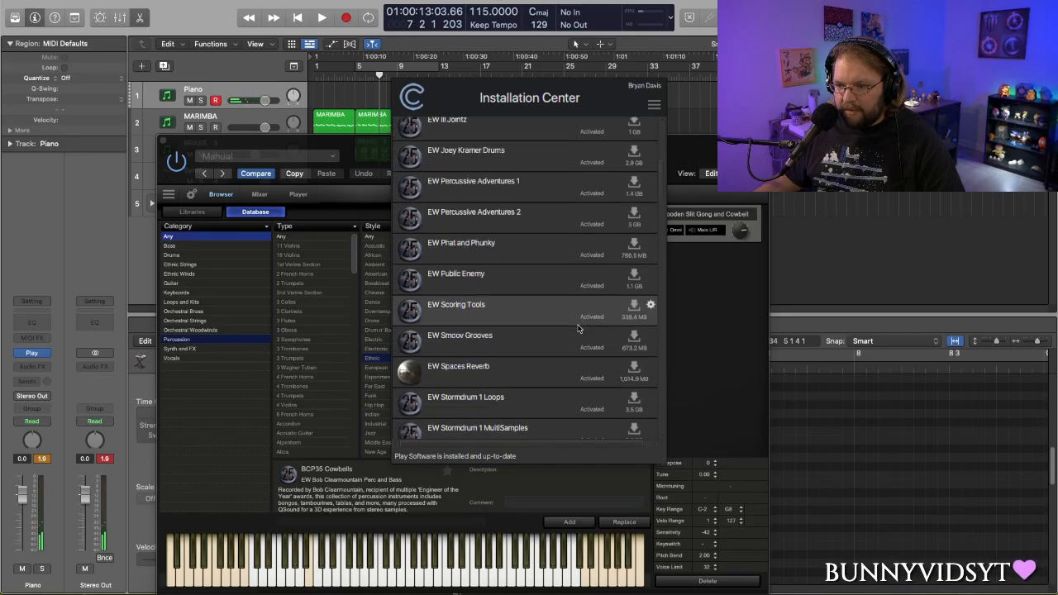
scroll(576, 324, "down", 3)
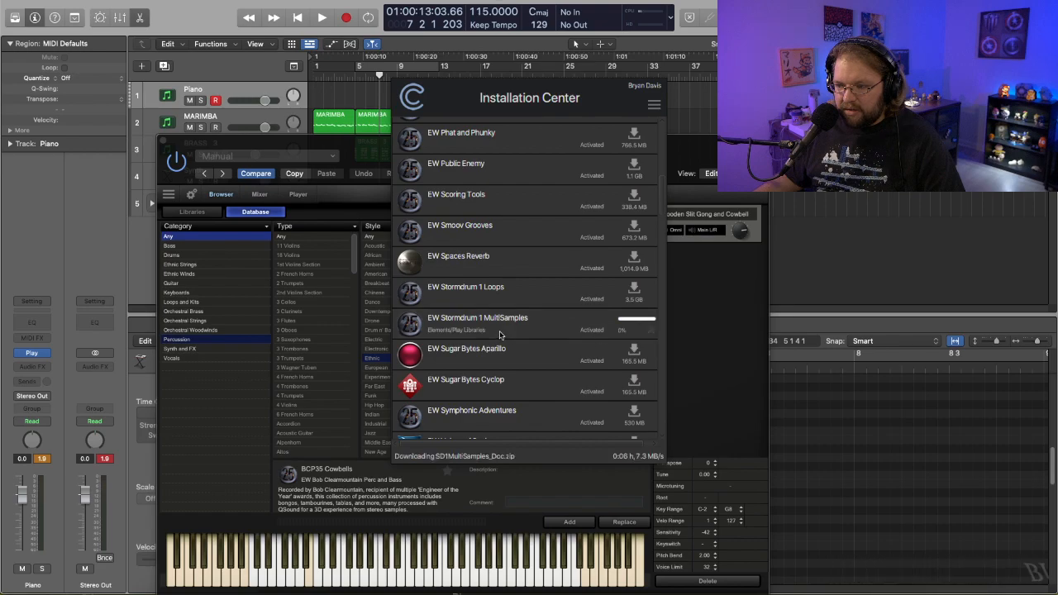
- Look through the Installation Center's new downloads for the library that contains BCP35 Cowbells
scroll(495, 331, "down", 1)
scroll(496, 330, "down", 3)
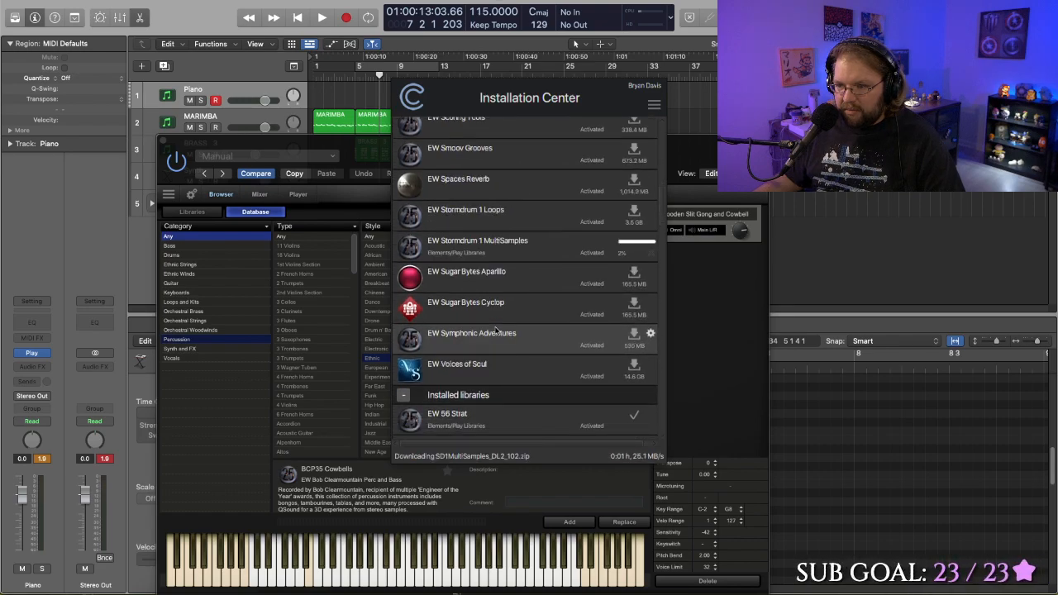
scroll(496, 331, "up", 8)
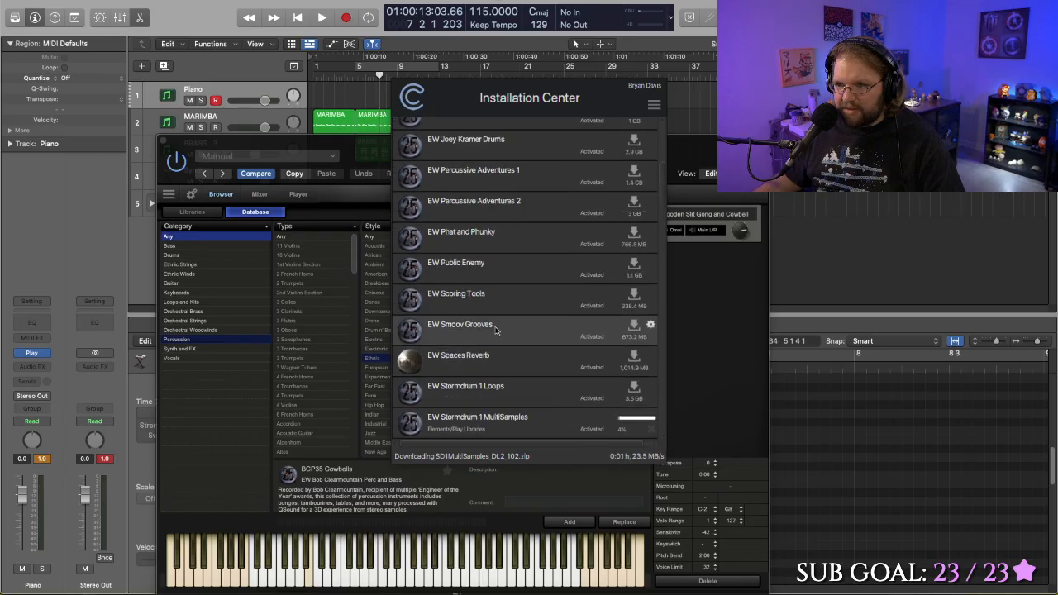
scroll(495, 331, "up", 2)
scroll(495, 330, "up", 6)
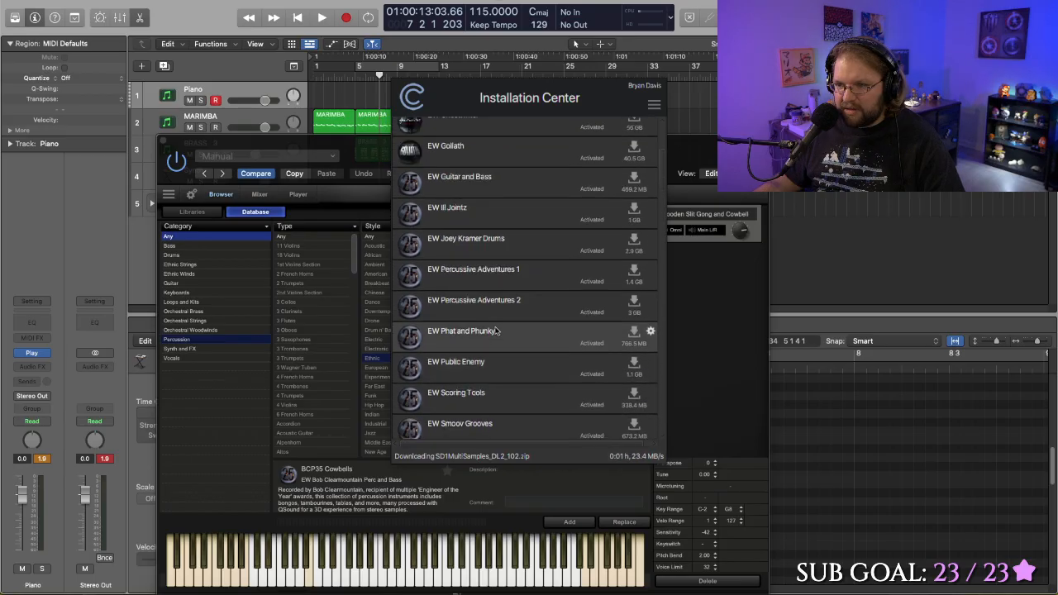
scroll(496, 331, "up", 3)
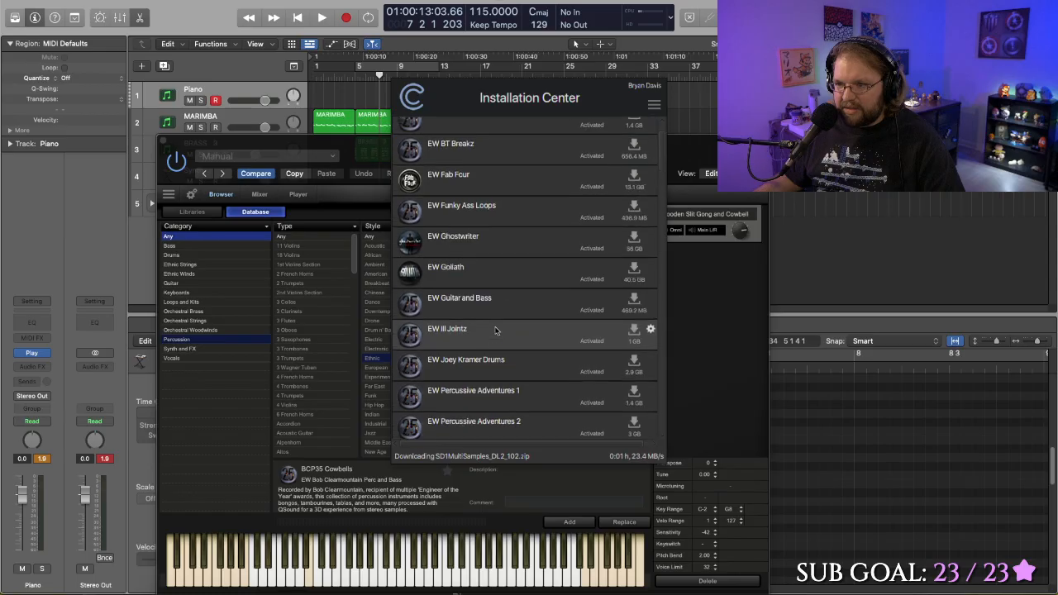
- Return to the Play browser and try to load the BCP35 Cowbells instrument
left_click(712, 332)
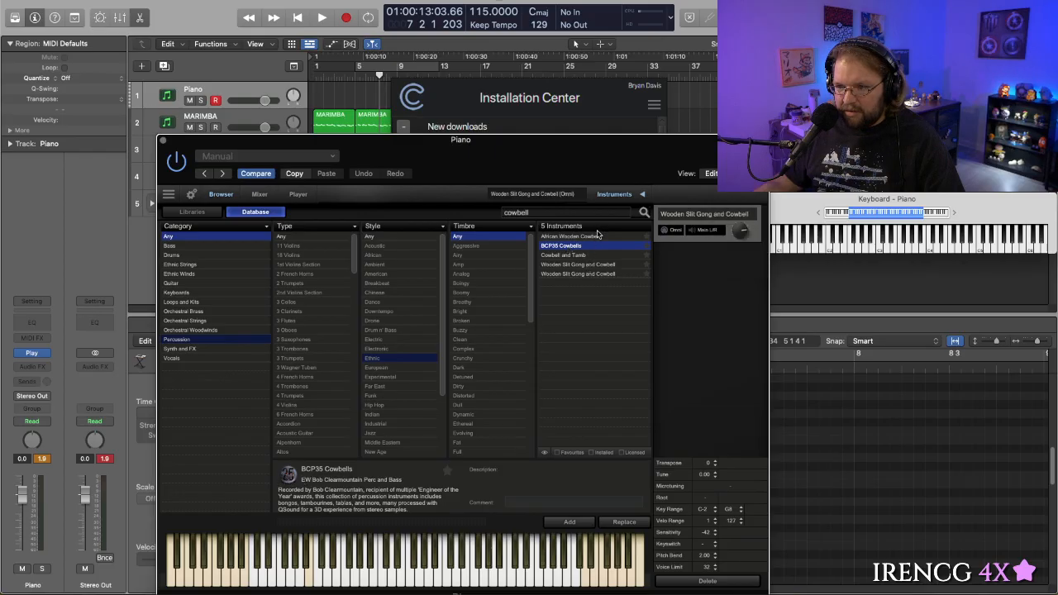
double_click(572, 248)
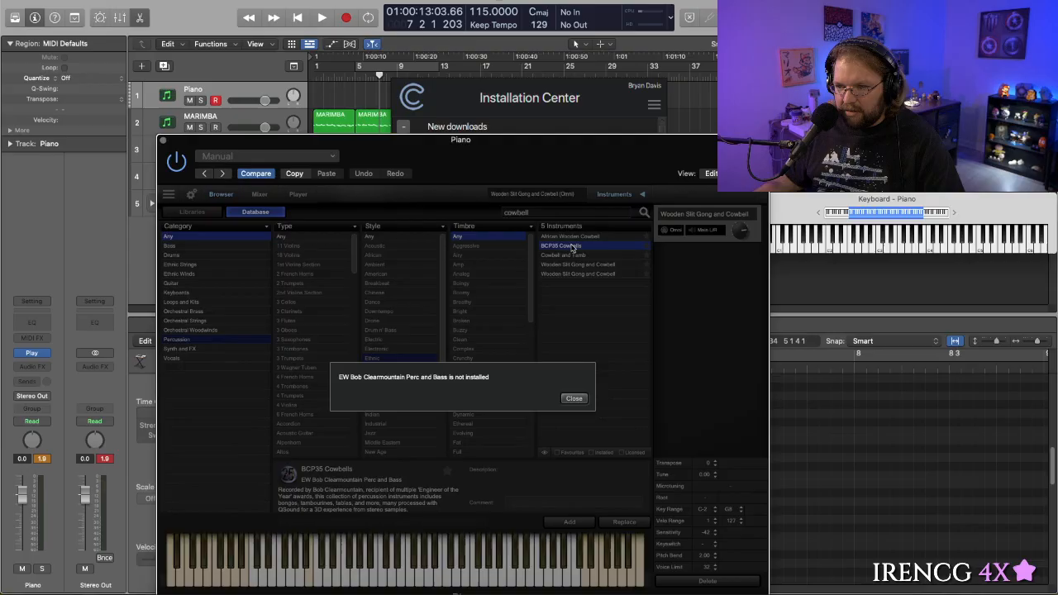
left_click(573, 399)
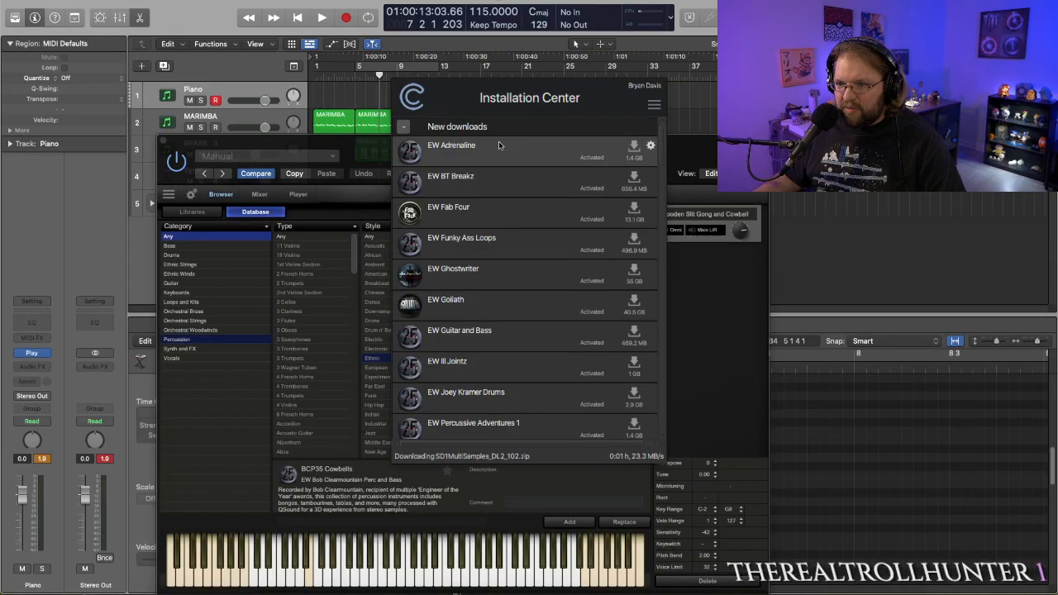
- Search the Installation Center's new downloads and installed libraries for EW Bob Clearmountain Perc and Bass
scroll(500, 229, "down", 1)
scroll(500, 229, "down", 6)
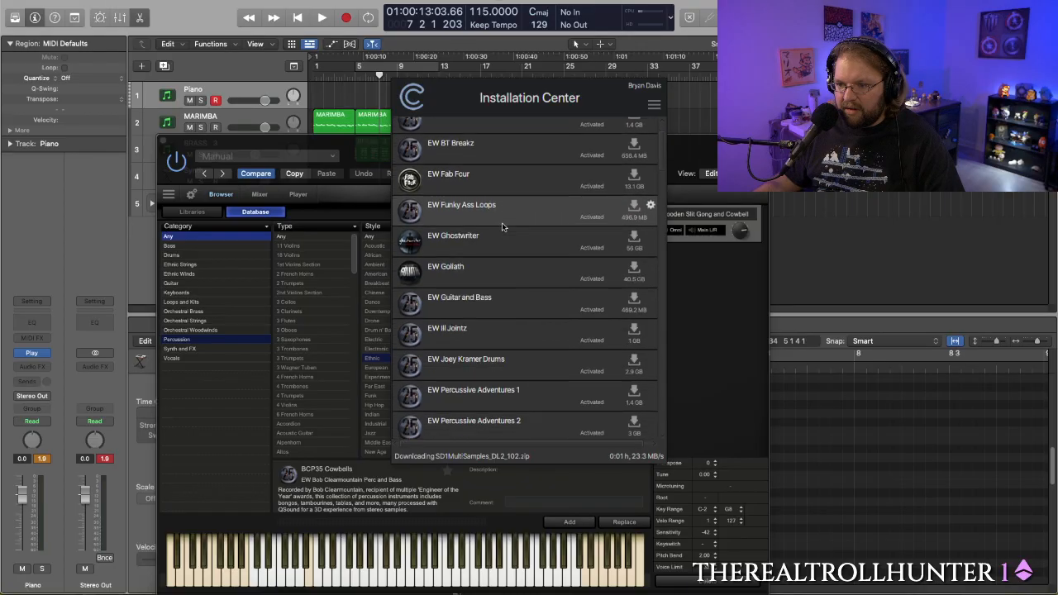
scroll(502, 225, "down", 5)
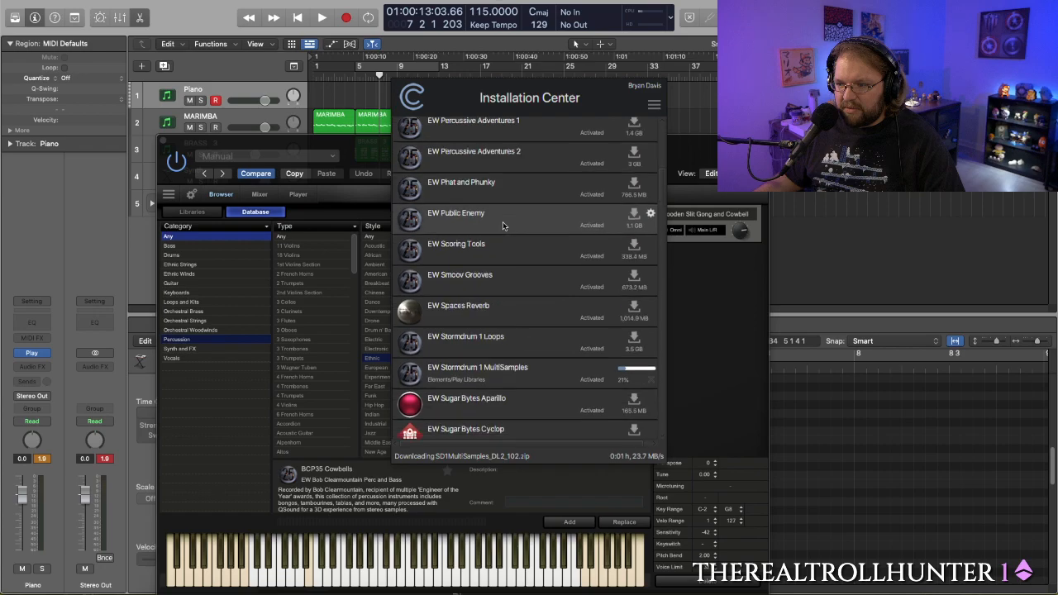
scroll(503, 224, "down", 1)
scroll(502, 225, "down", 5)
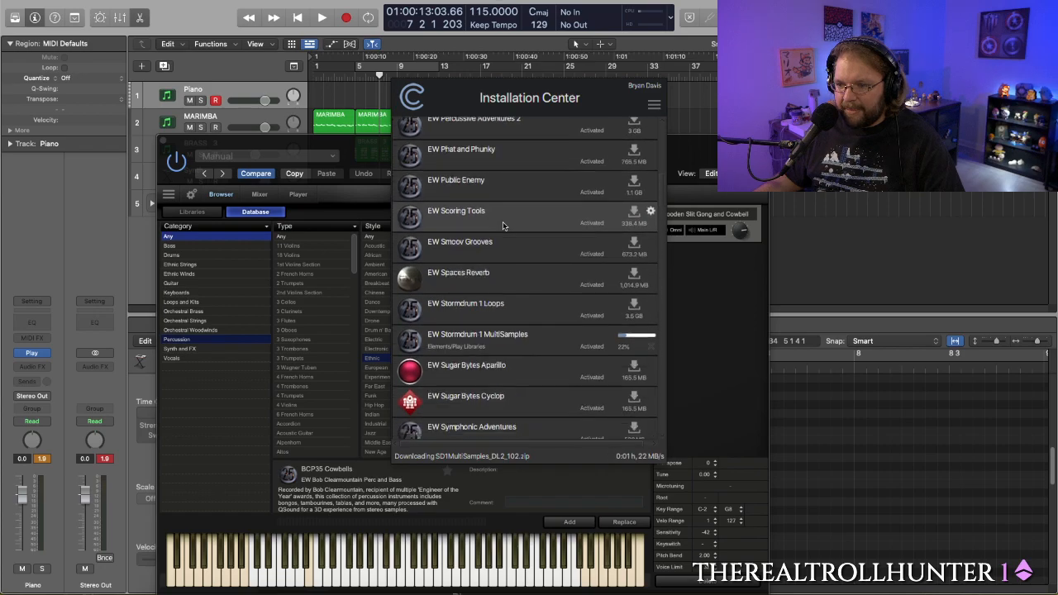
scroll(502, 224, "down", 10)
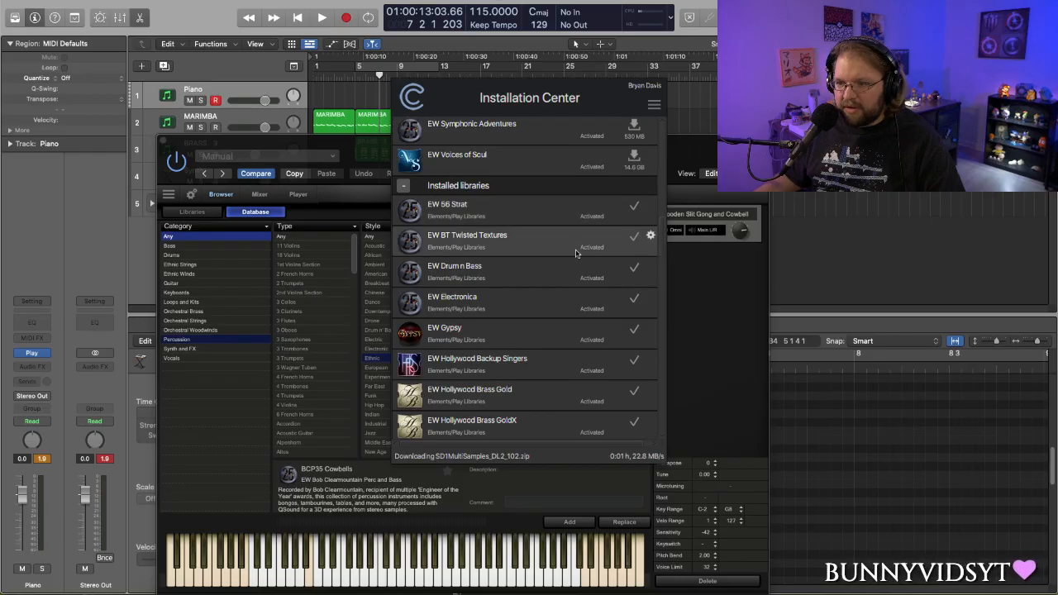
scroll(576, 249, "down", 20)
scroll(575, 249, "down", 20)
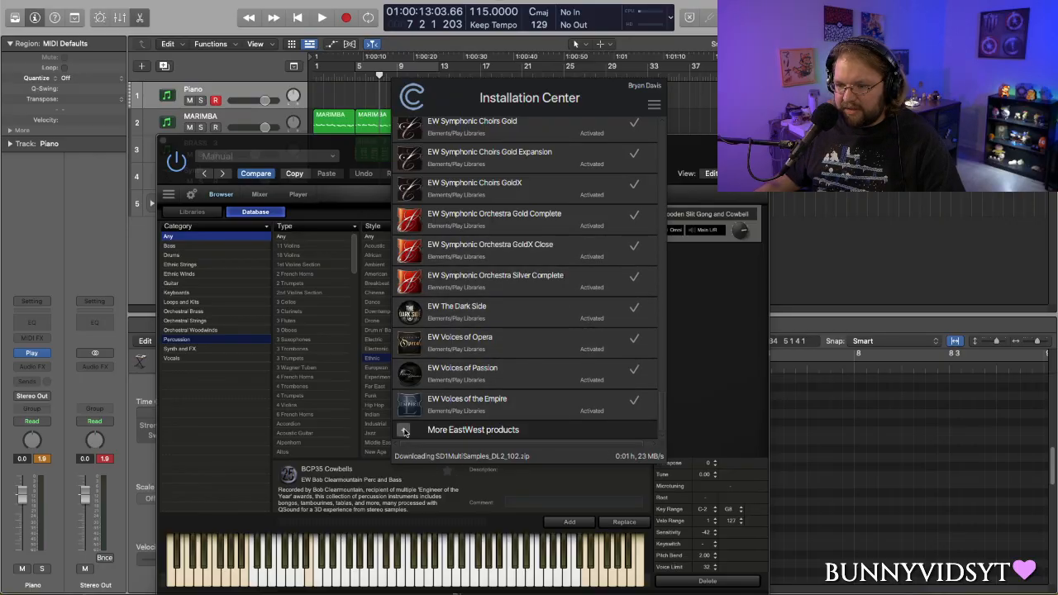
- Expand More EastWest products and check its entries for the Bob Clearmountain library
left_click(404, 432)
scroll(460, 412, "up", 10)
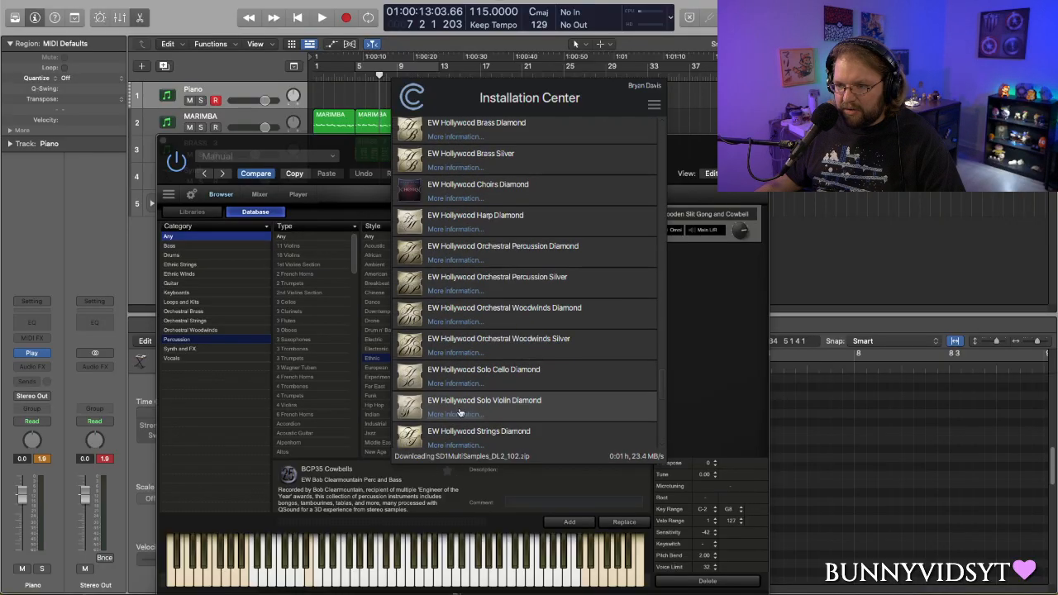
scroll(460, 412, "down", 10)
scroll(460, 412, "up", 15)
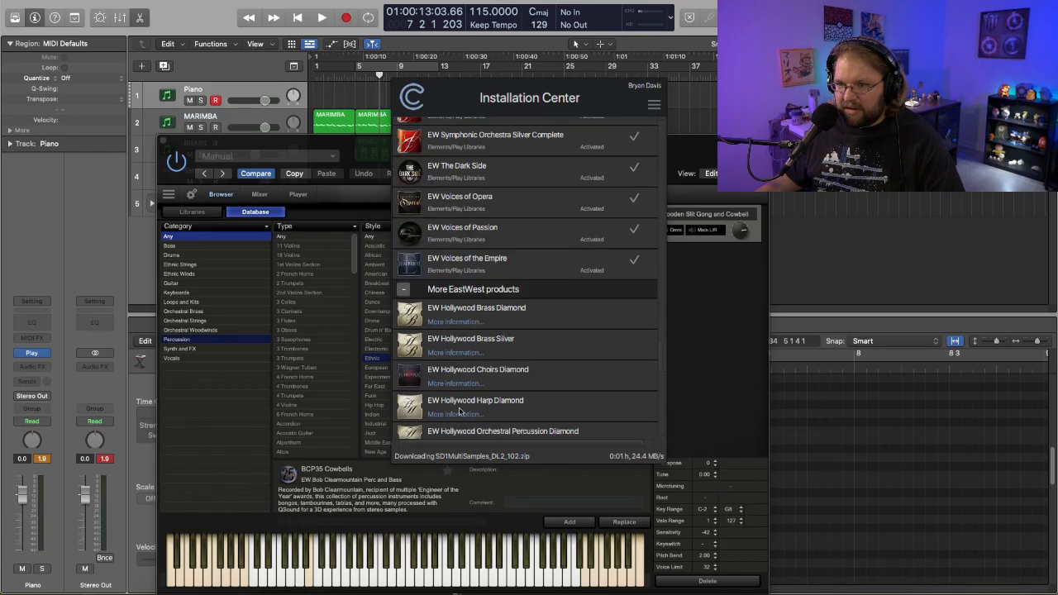
scroll(460, 412, "up", 15)
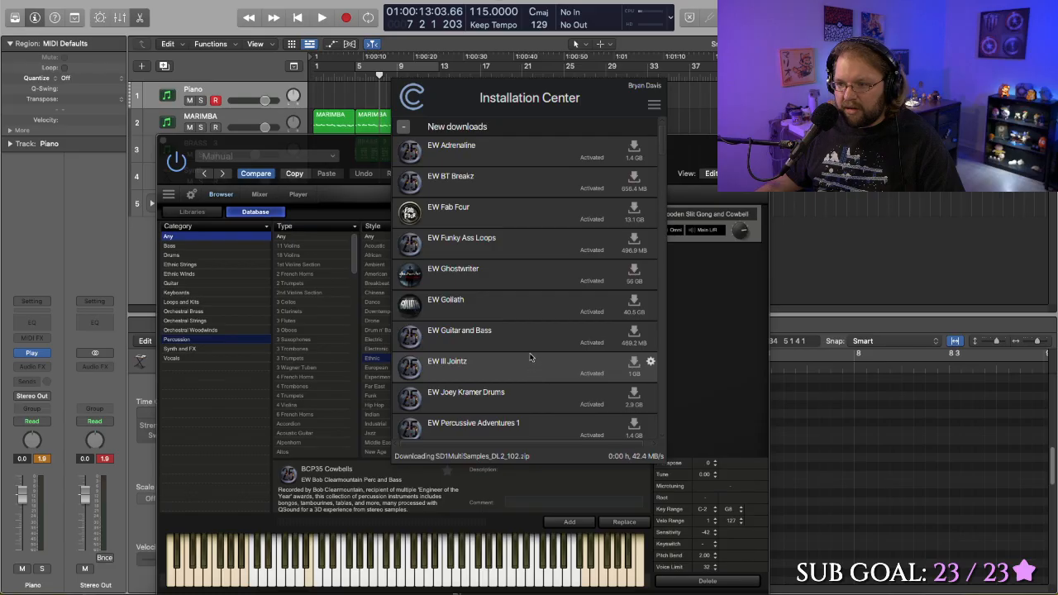
- Recheck the new downloads from EW Adrenaline to EW Voices of Soul for the missing cowbell library
scroll(530, 357, "down", 2)
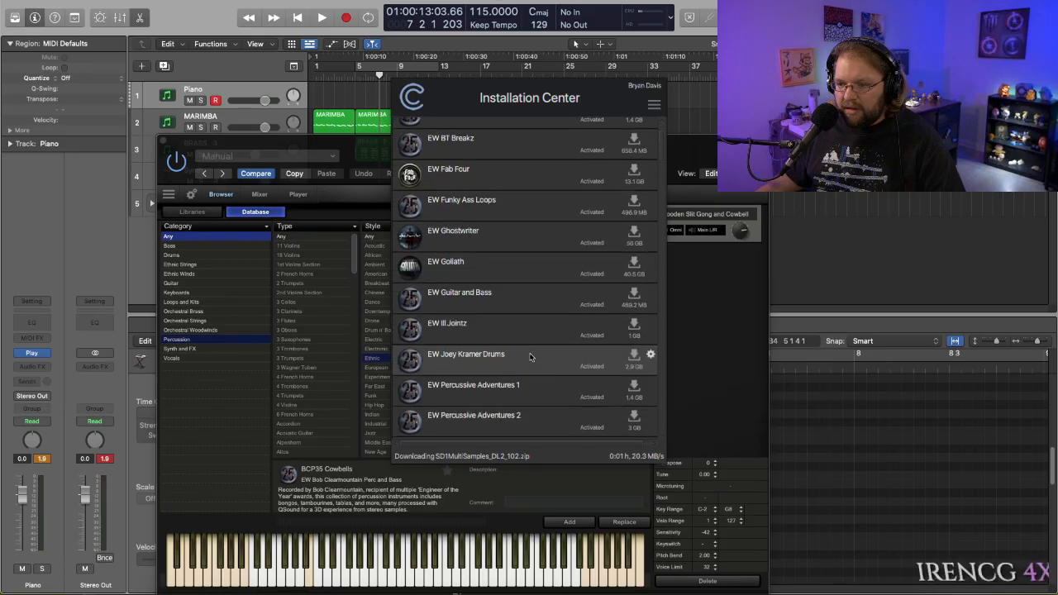
scroll(529, 363, "down", 1)
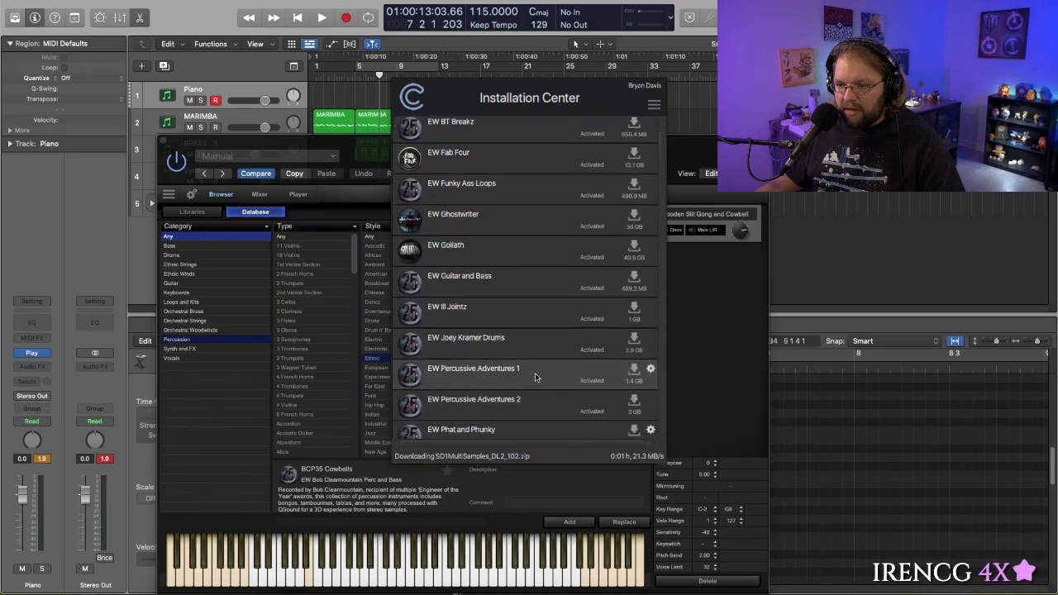
scroll(533, 376, "down", 10)
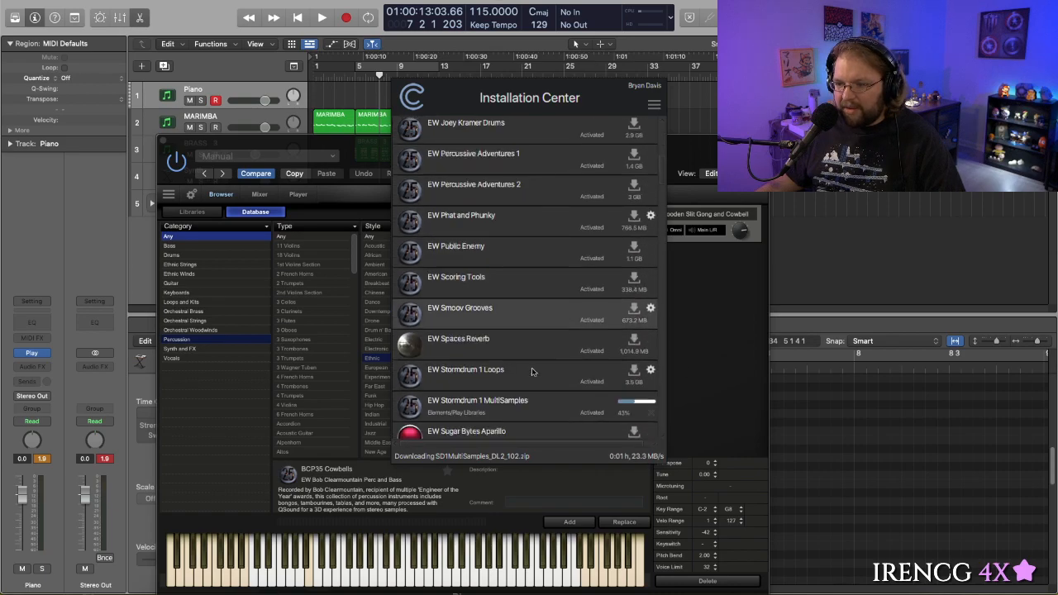
scroll(532, 371, "down", 6)
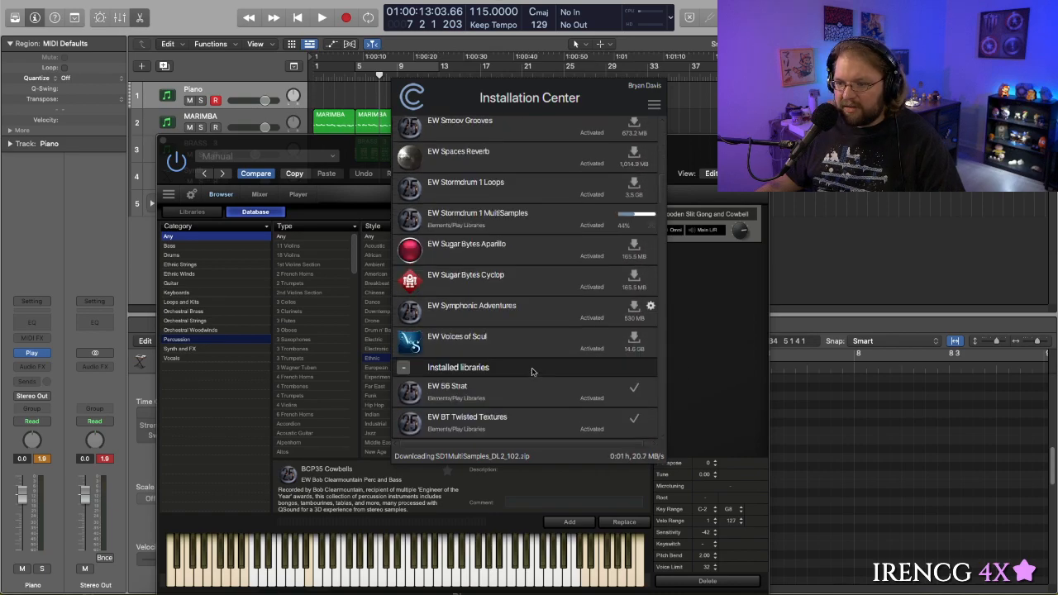
- Return to the Logic project and play it from bar 1 to audition the Wooden Slit Gong and Cowbell sound
left_click(353, 149)
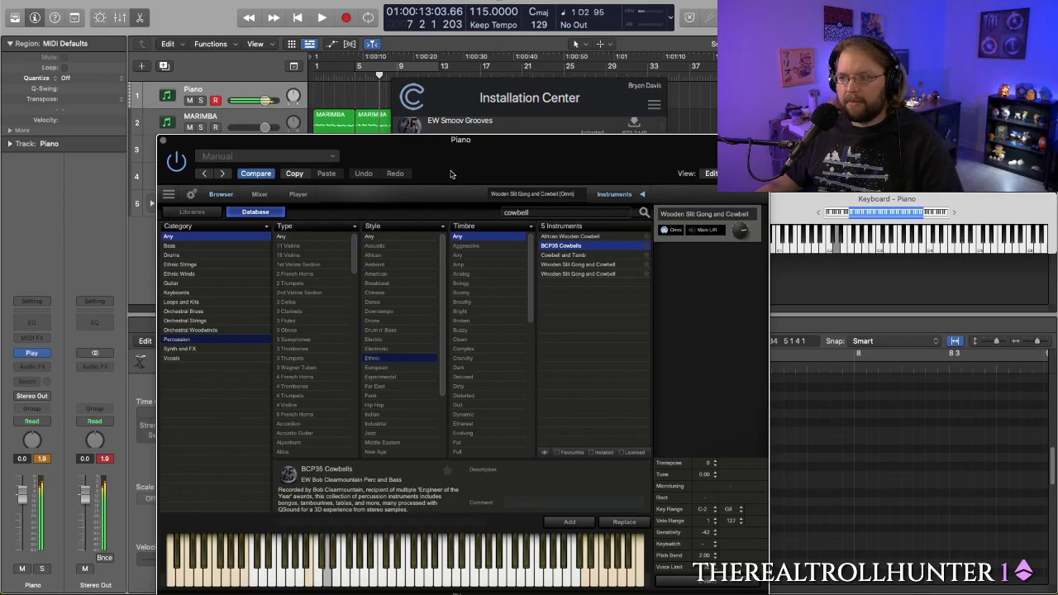
left_click(310, 67)
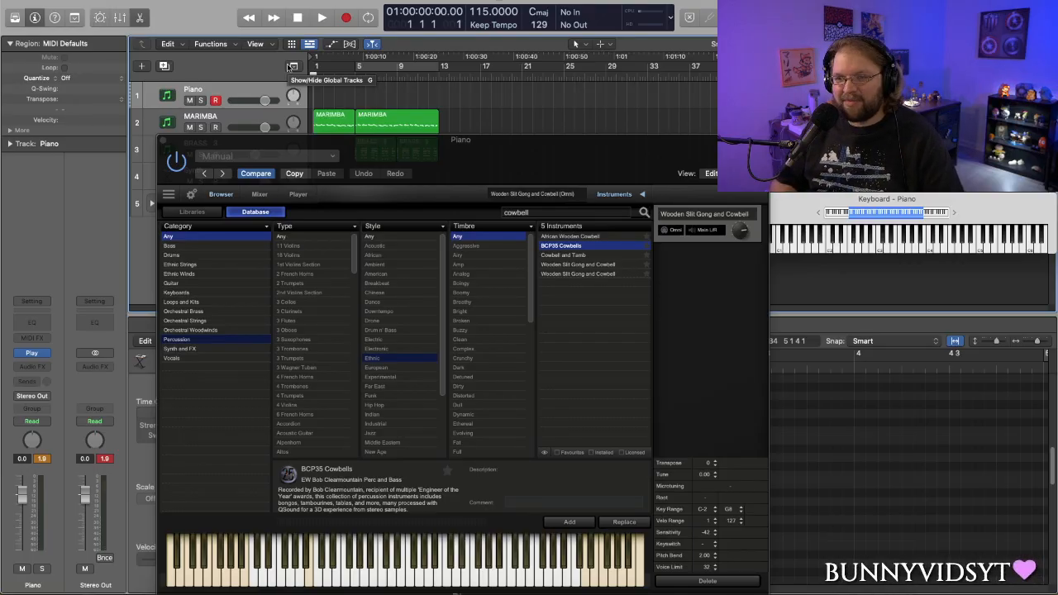
key("space")
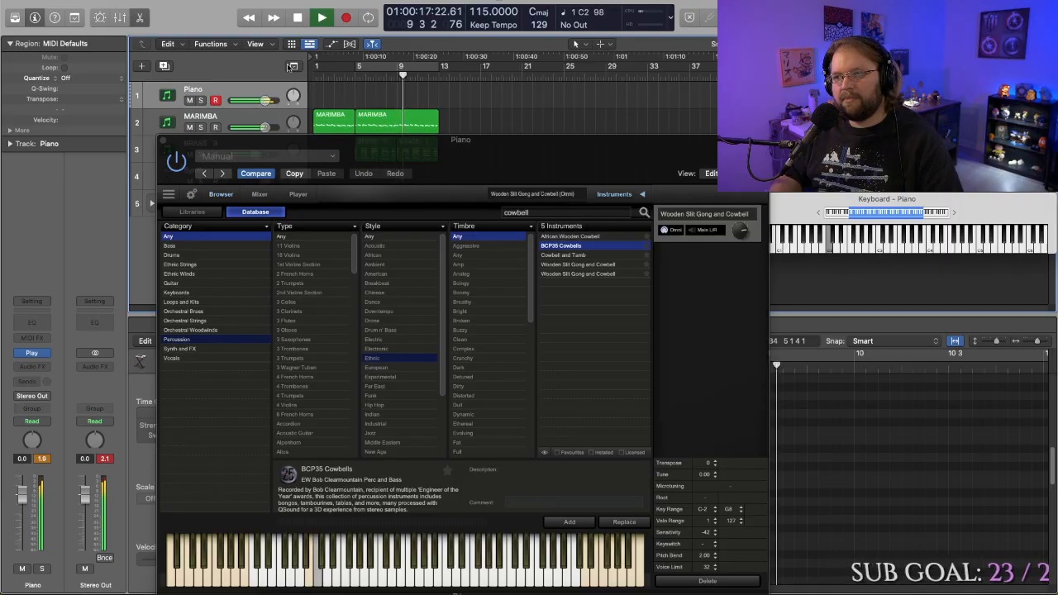
key("space")
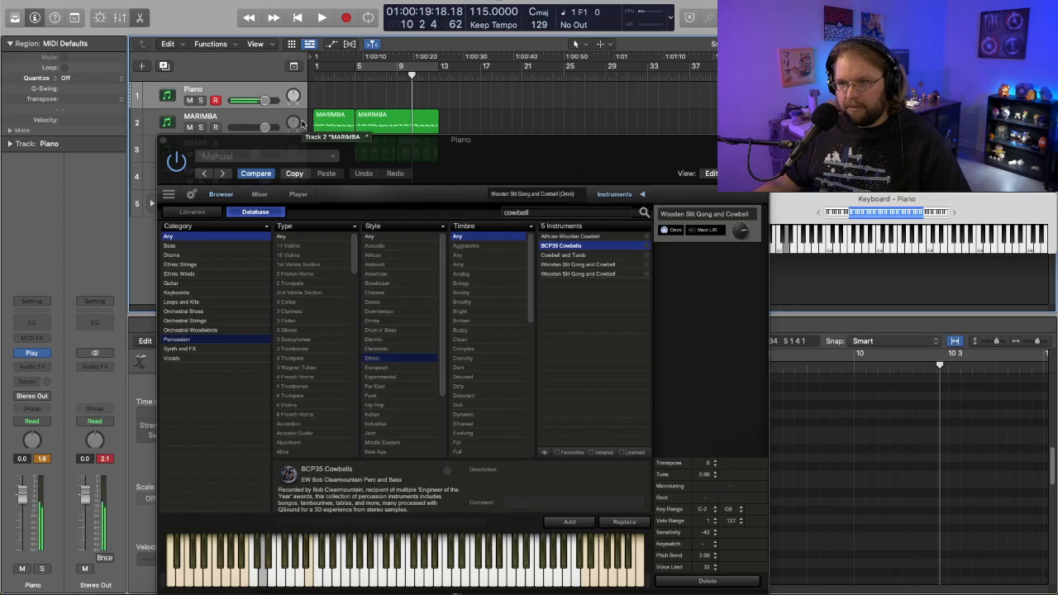
- Play the arrangement again from bar 4 to hear the cowbell patch against the other tracks
left_click(343, 75)
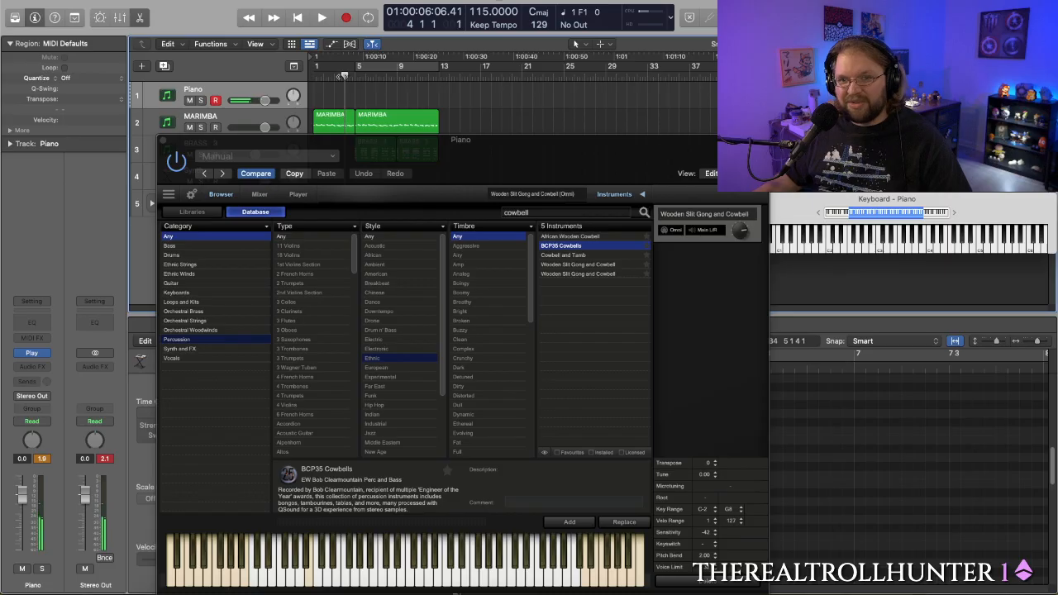
key("space")
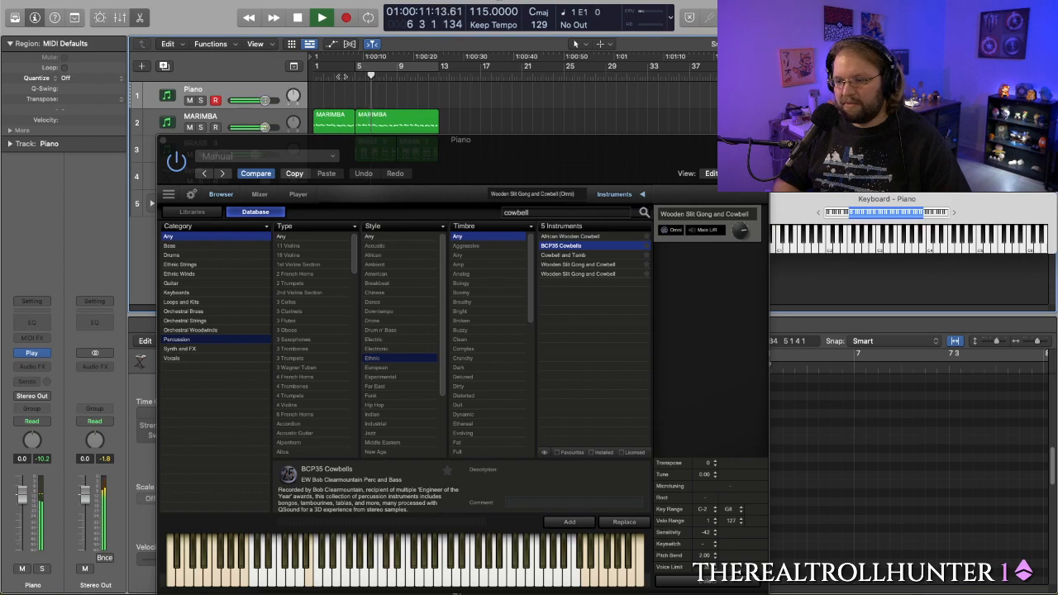
key("space")
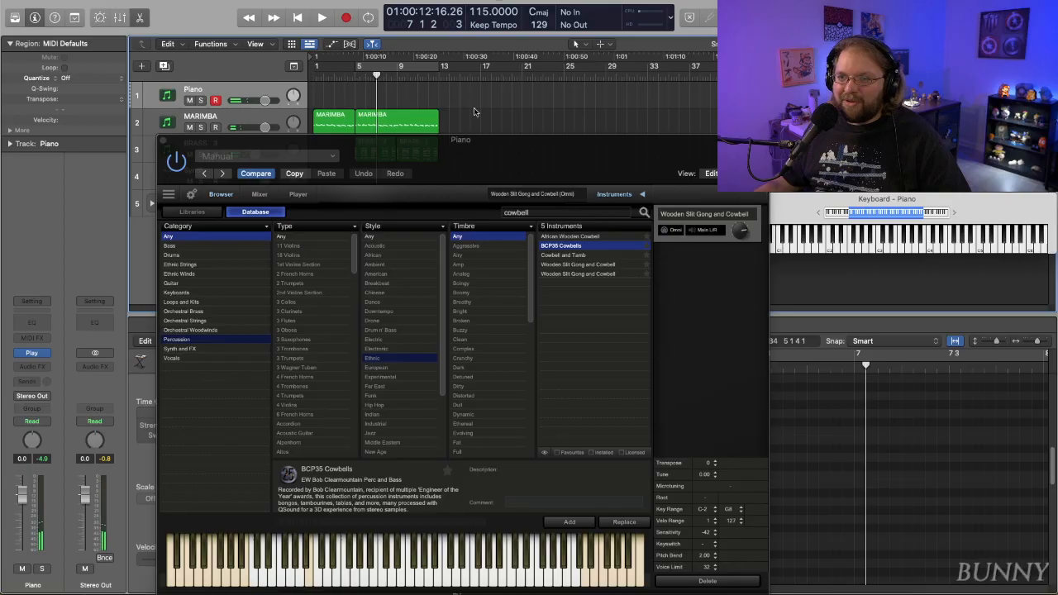
- Select the MARIMBA track, move the Play window clear of the arrangement, and set the playhead to bar 3
left_click(414, 126)
left_click(465, 122)
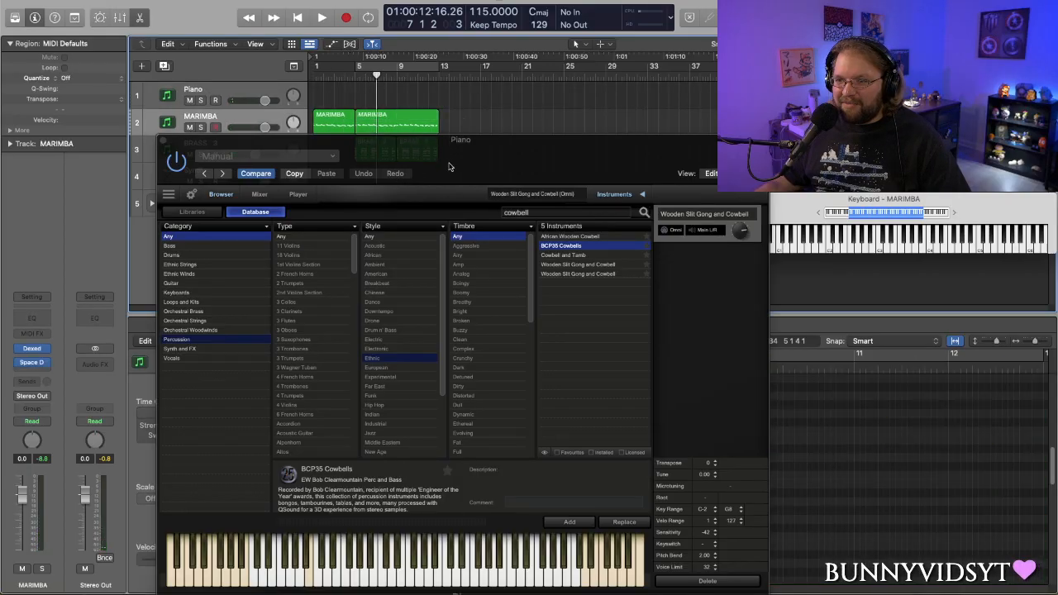
left_click_drag(449, 167, 602, 234)
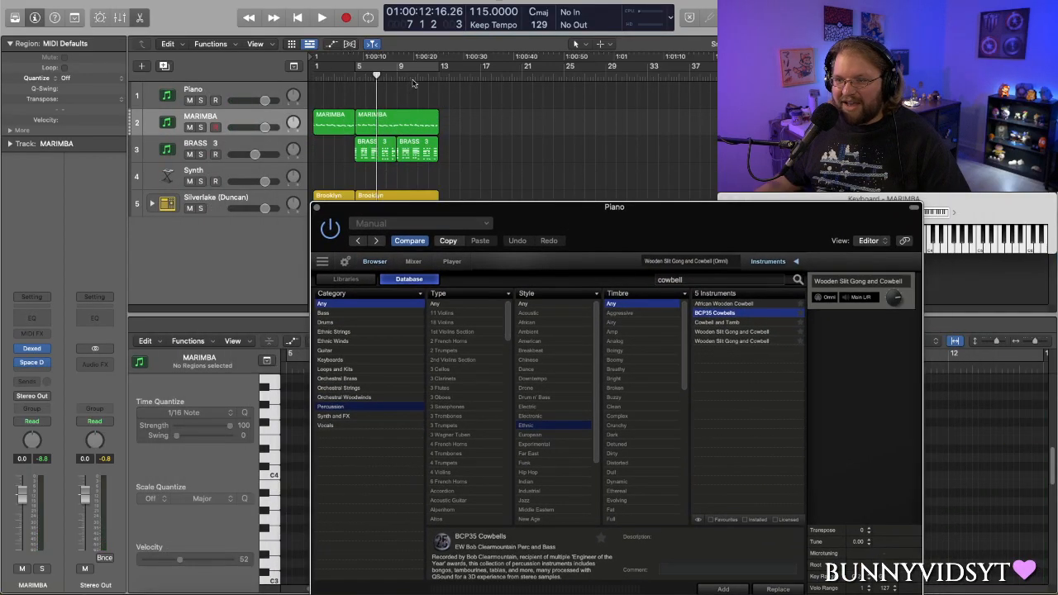
left_click_drag(413, 81, 334, 85)
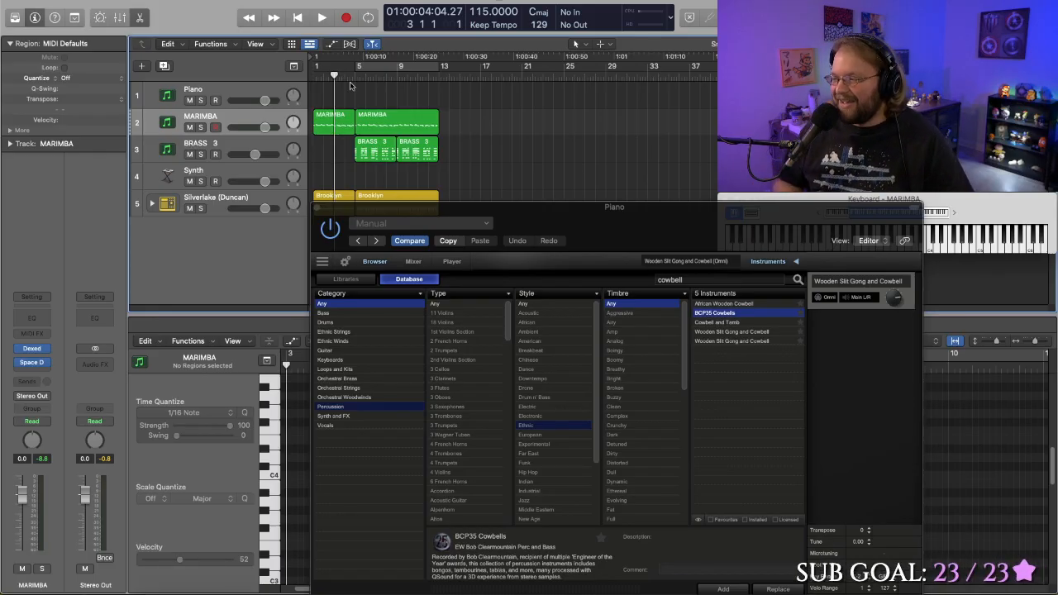
- Move the Play plug-in window up over the arrangement and close it
left_click_drag(533, 216, 463, 78)
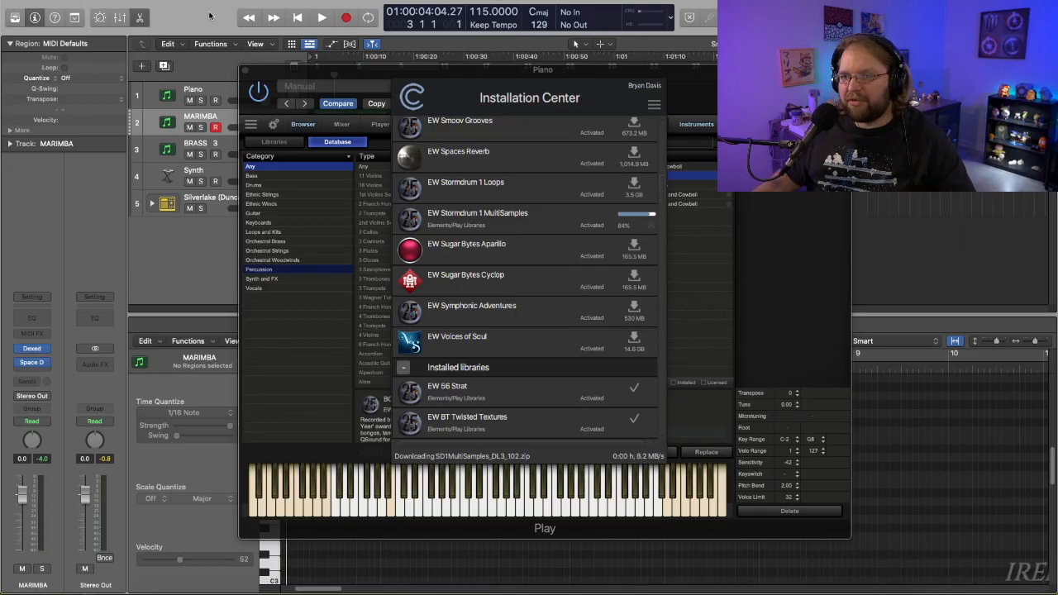
left_click(254, 82)
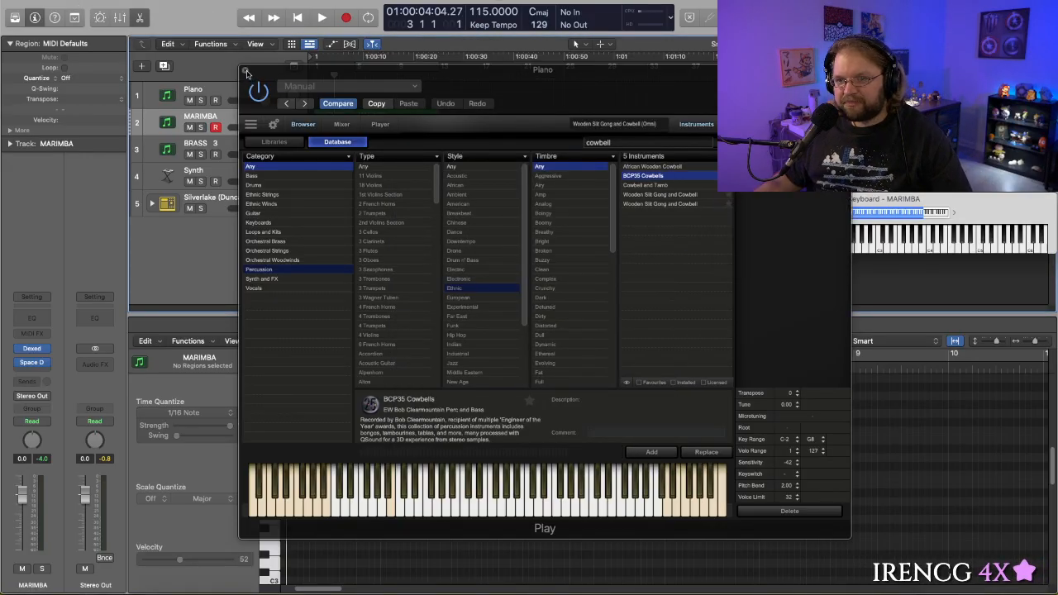
left_click(248, 76)
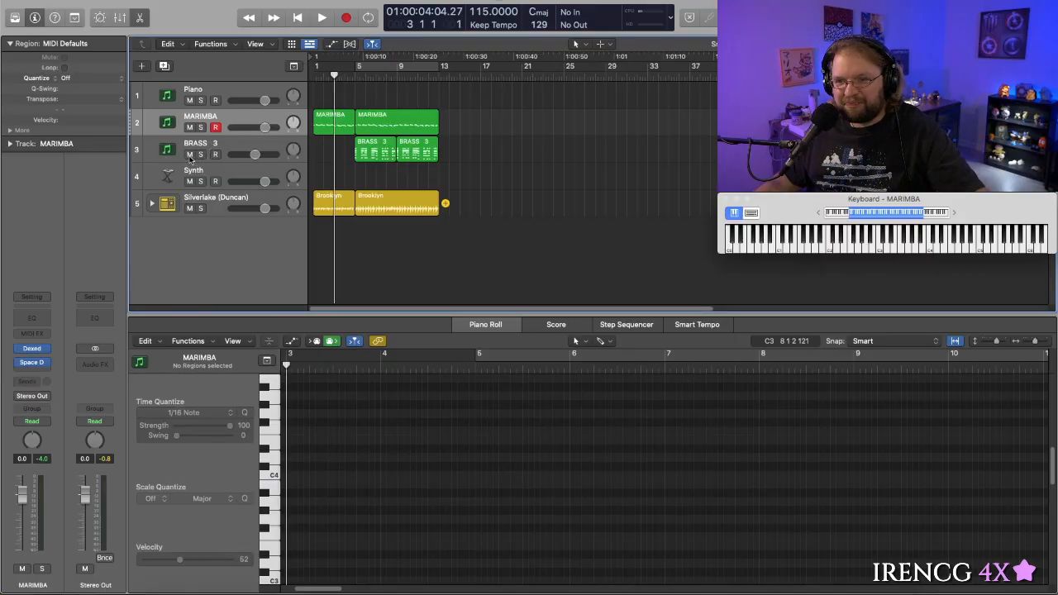
- Mute the BRASS 3 track and play the arrangement from bar 1 to hear it without the brass
left_click(190, 156)
left_click_drag(370, 76, 291, 89)
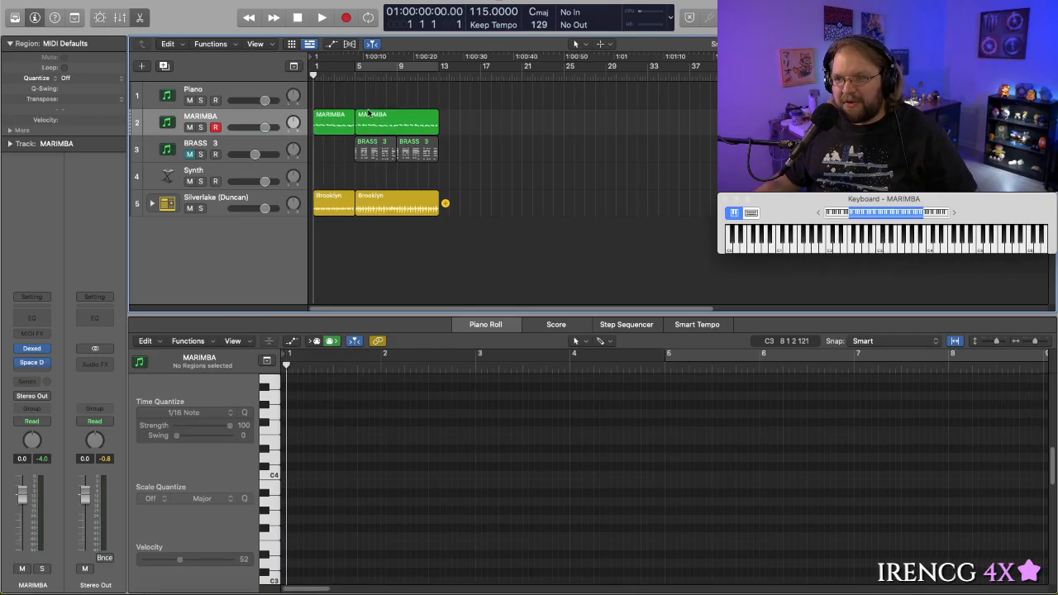
key("space")
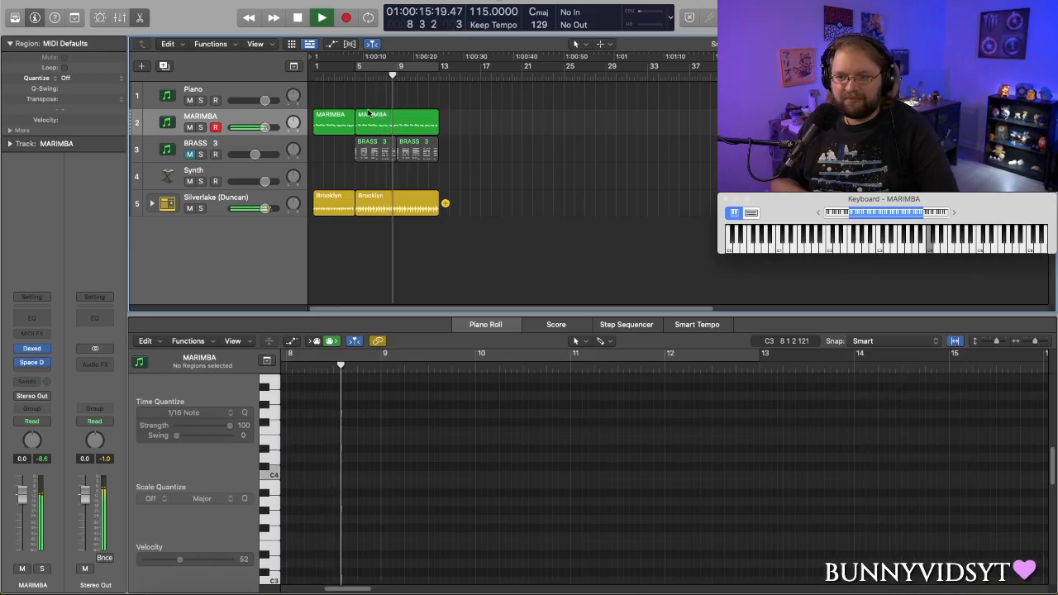
key("space")
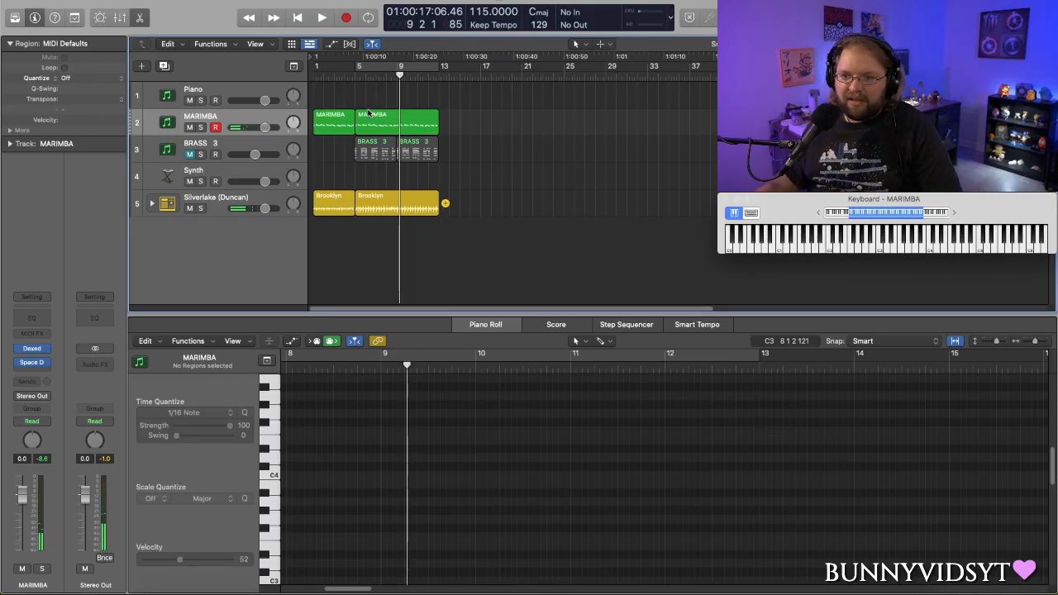
- Unmute the BRASS 3 track and set its volume to -7.4 dB
left_click(195, 157)
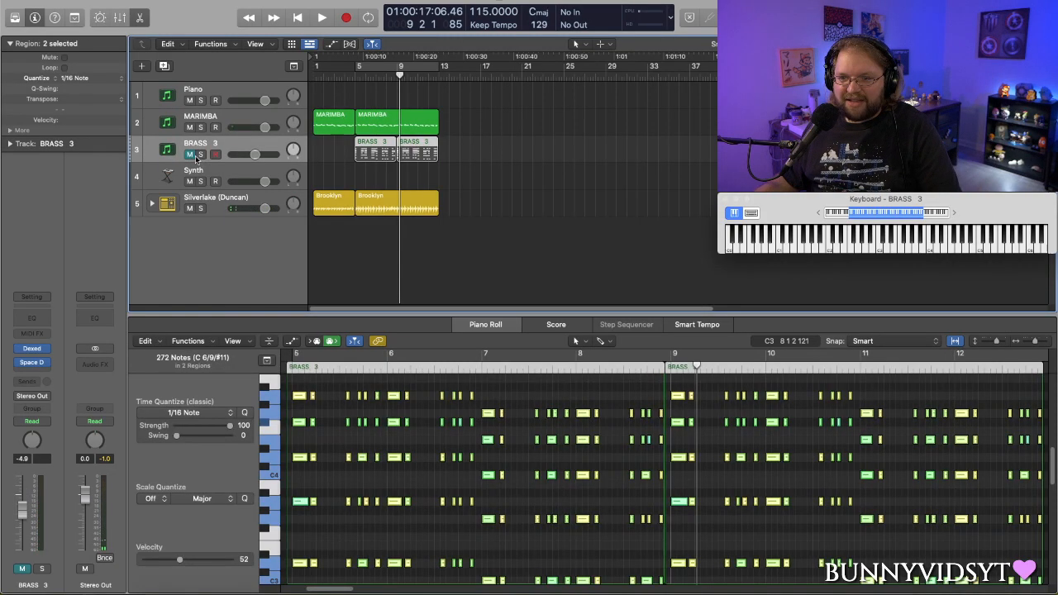
left_click(189, 154)
mouse_move(252, 156)
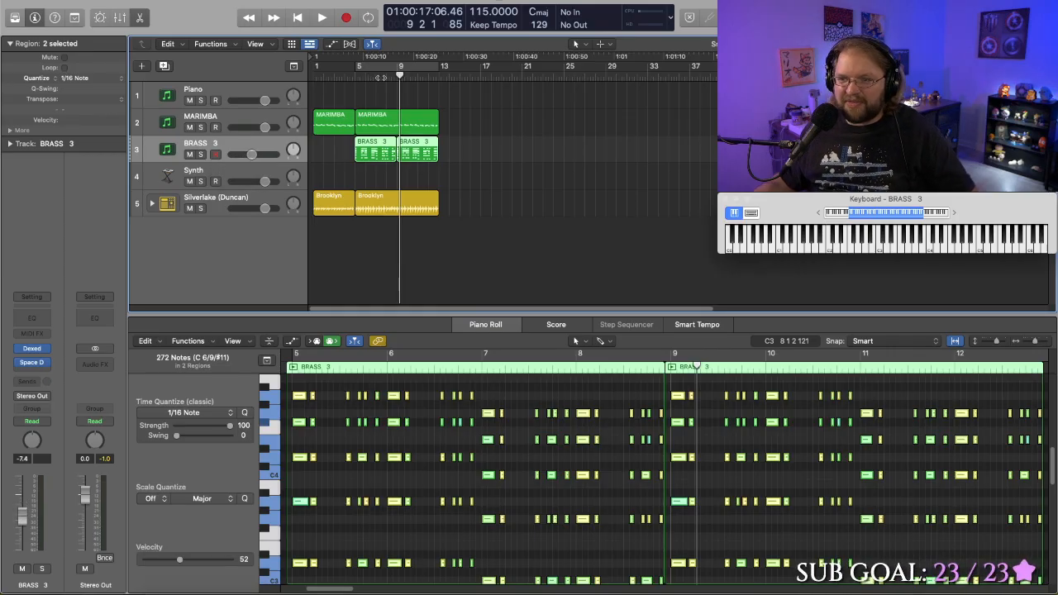
- Play the arrangement from just before the BRASS 3 regions to hear the quieter brass in the mix
left_click(355, 76)
left_click(347, 76)
key("space")
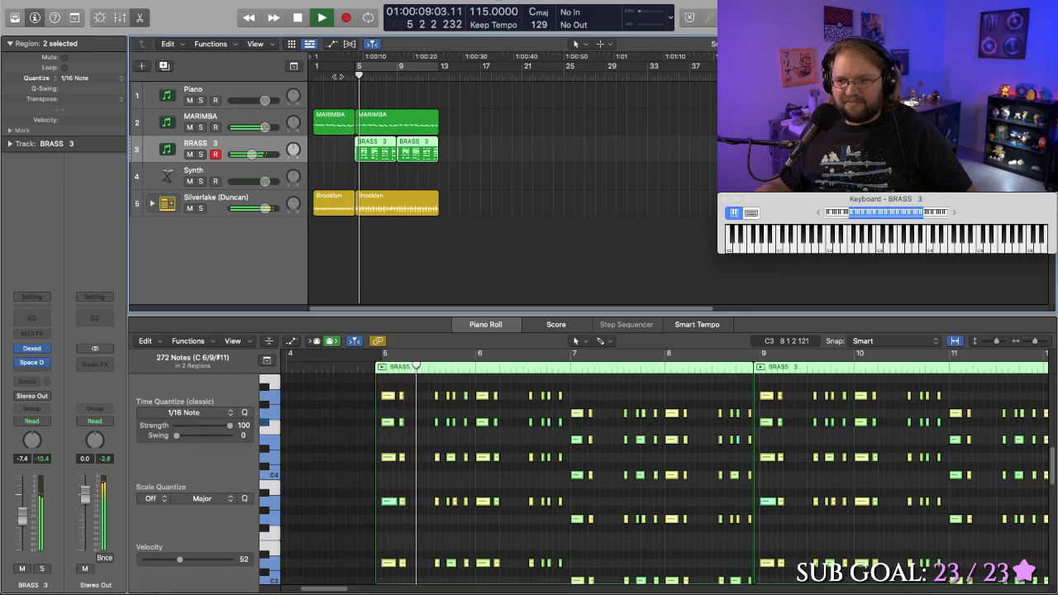
key("space")
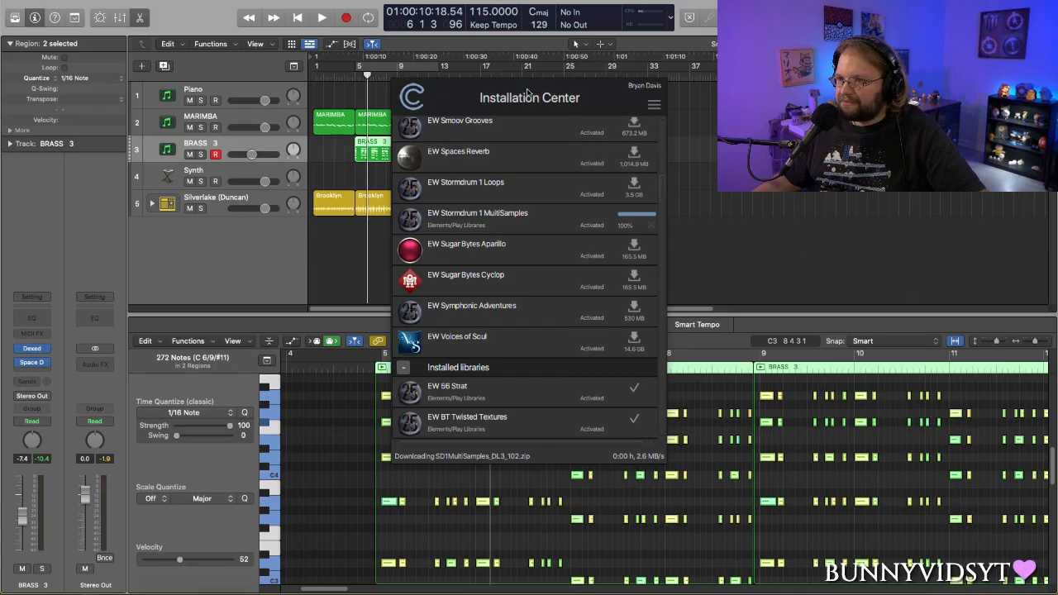
- Clear the Installation Center window off the arrangement, bring back the on-screen keyboard, and mute the BRASS 3 track
left_click_drag(527, 95, 1056, 231)
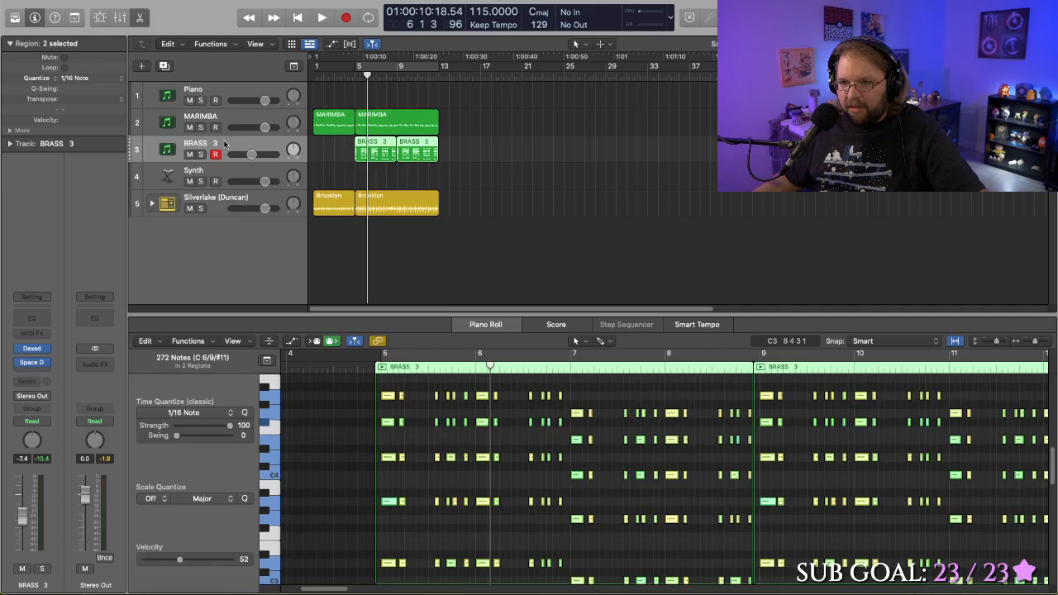
key("super+k")
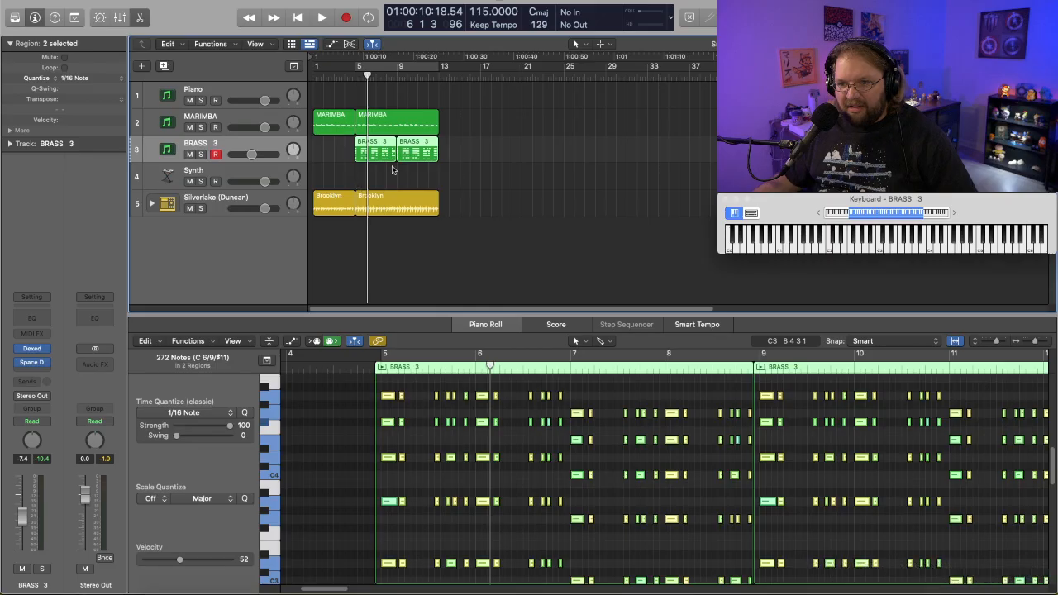
left_click(188, 154)
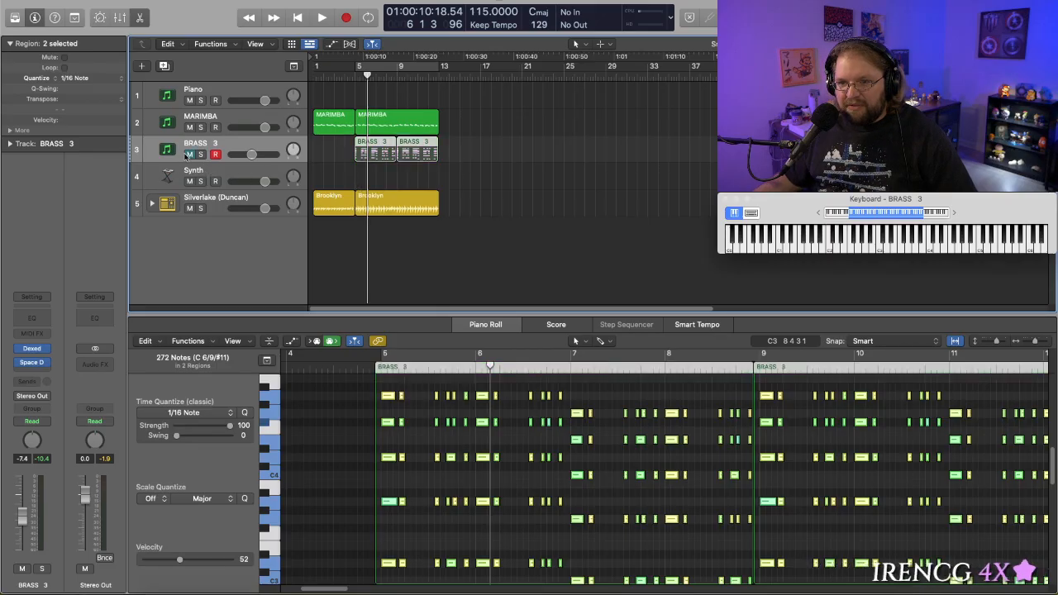
- Select the Synth track and open its Alchemy instrument, with the on-screen keyboard ready for playing
left_click(223, 177)
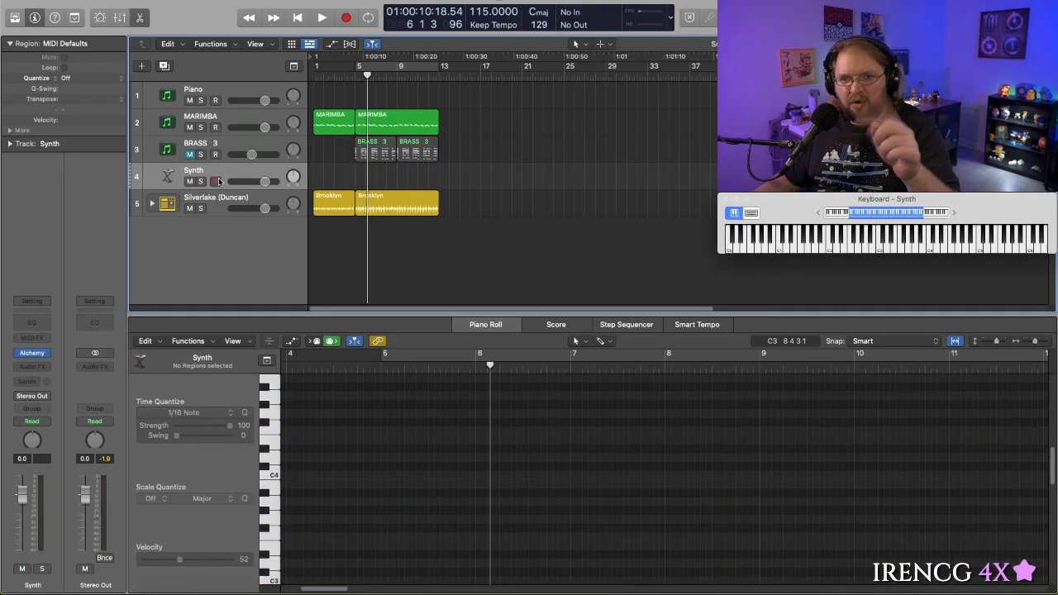
mouse_move(31, 353)
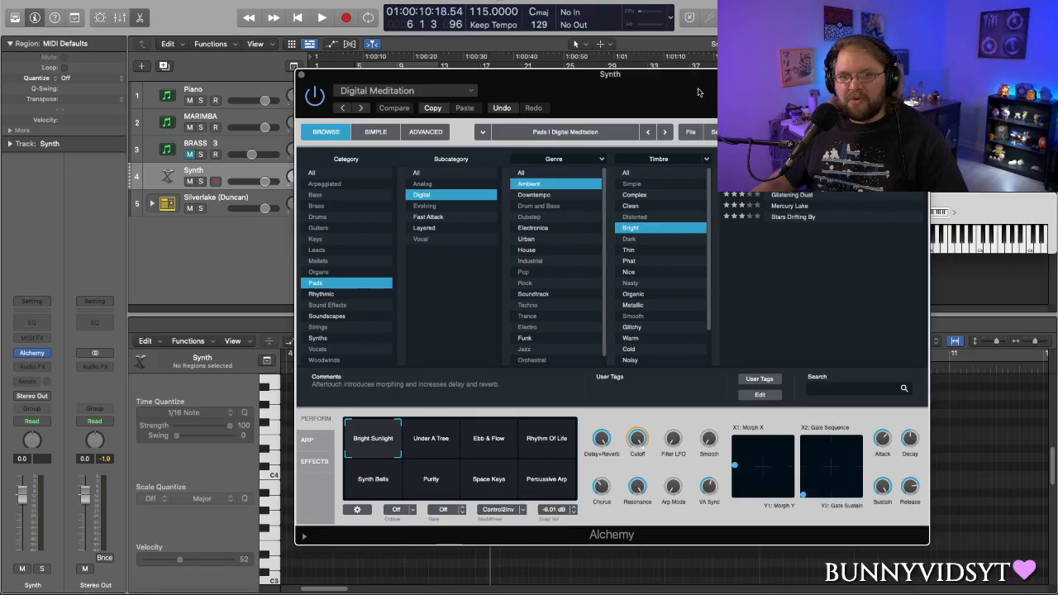
left_click_drag(699, 92, 673, 70)
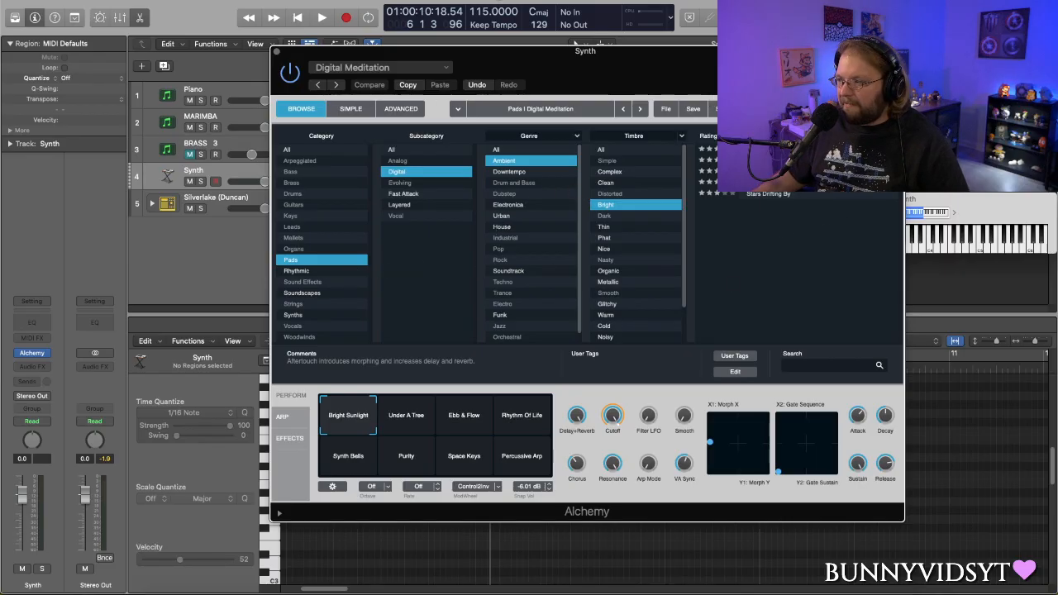
key("super+k")
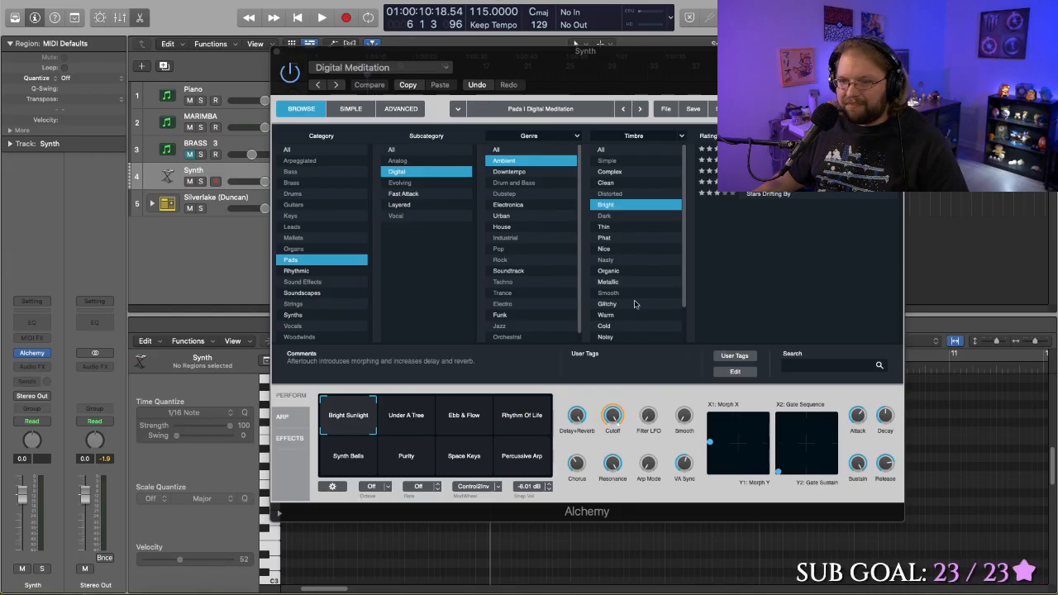
- Filter the Alchemy presets to bright Techno pads and audition Epic Cloud Formation, Ocean Sun Glitters and Space Waves
left_click(305, 271)
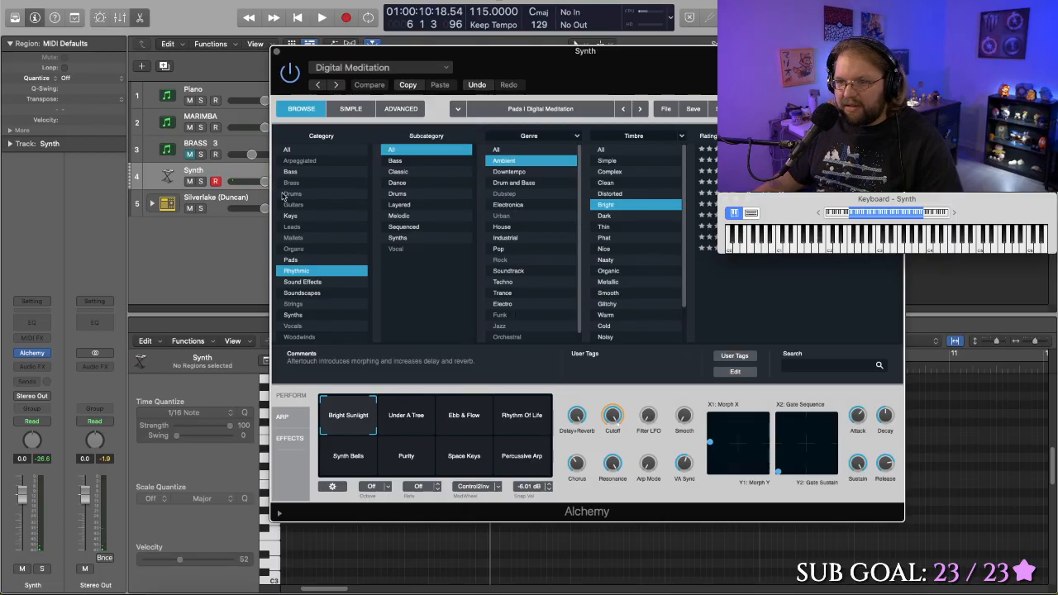
left_click(293, 259)
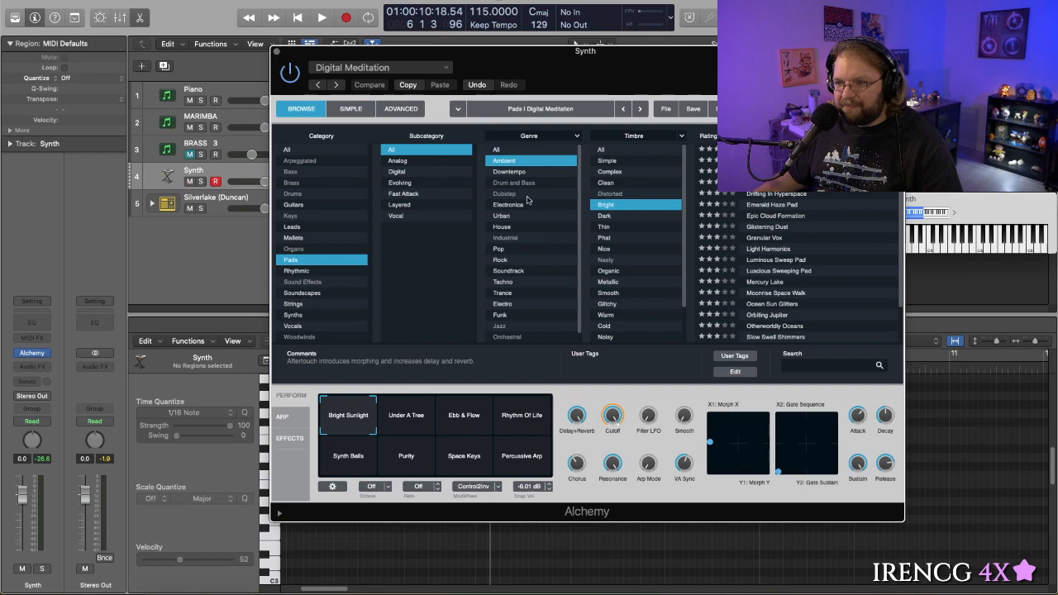
left_click(516, 281)
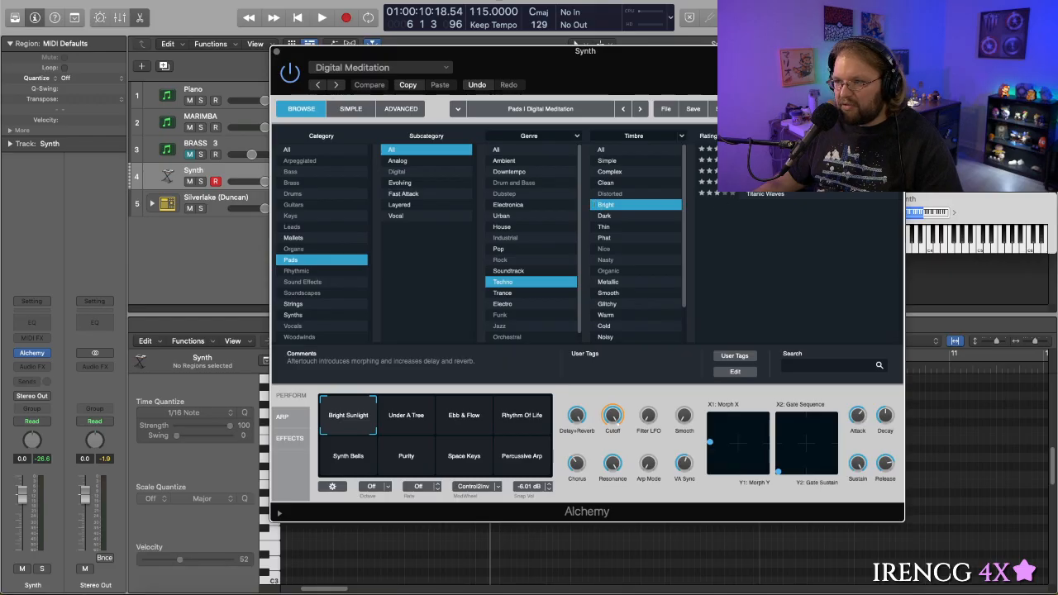
left_click(769, 160)
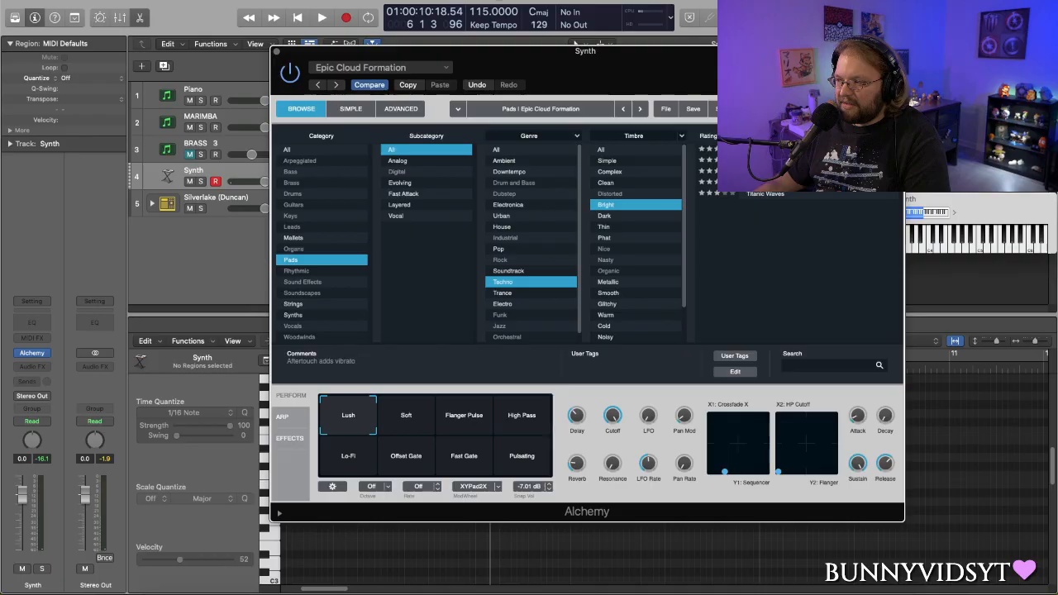
left_click(773, 172)
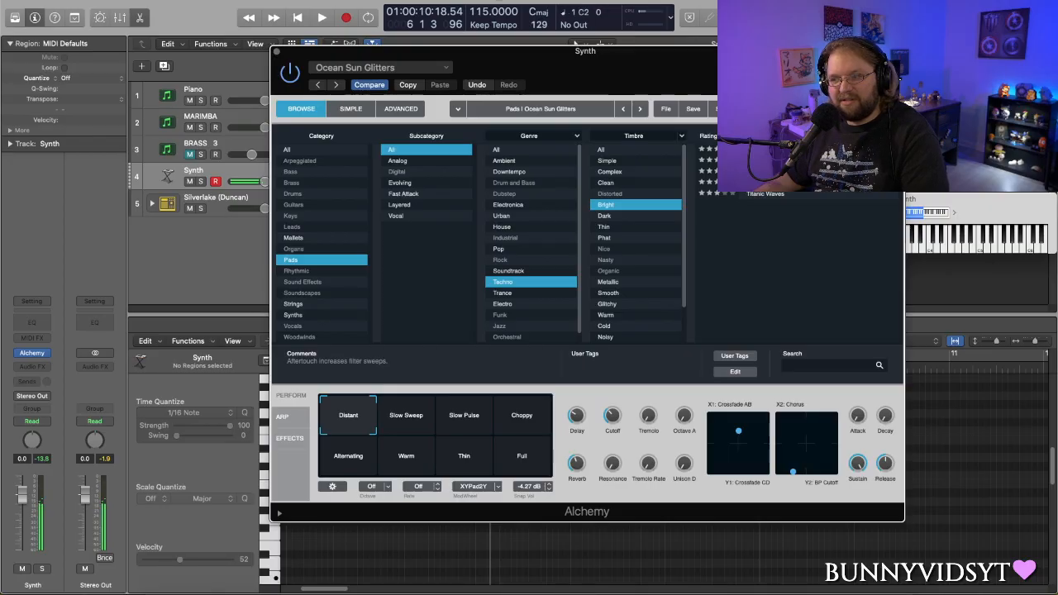
left_click(773, 182)
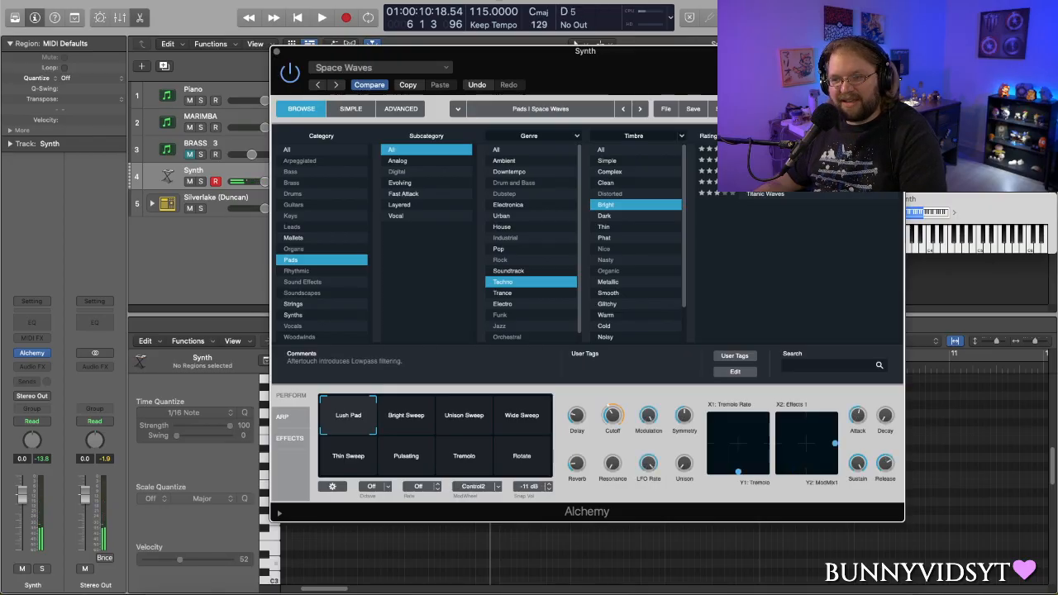
- Switch the genre filter to Electro, audition Epic Cloud Formation and Titanic Waves, and load Spacey Echo Bells
double_click(510, 306)
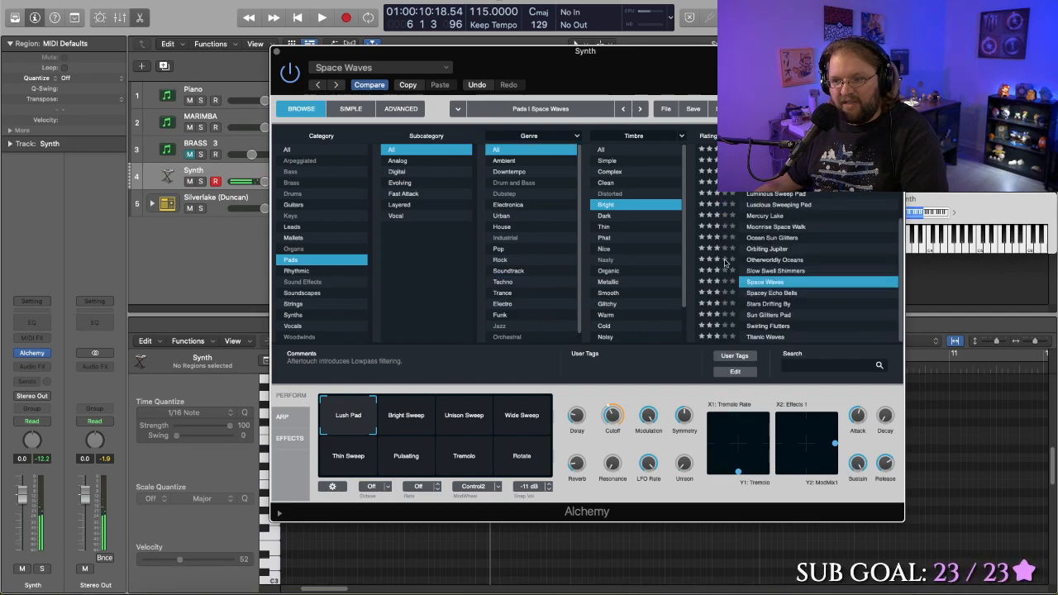
left_click(508, 304)
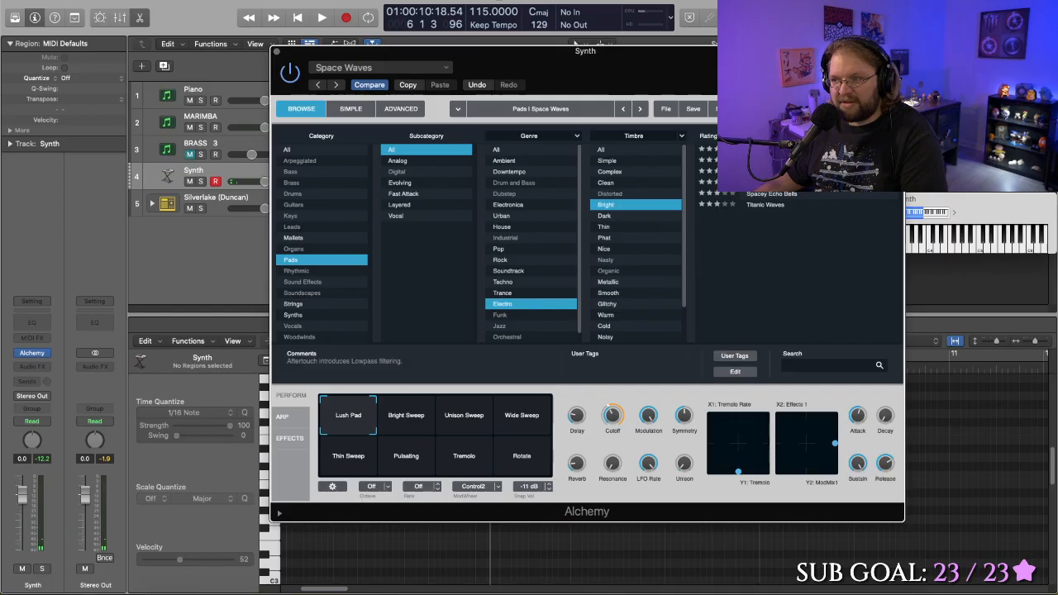
left_click(772, 171)
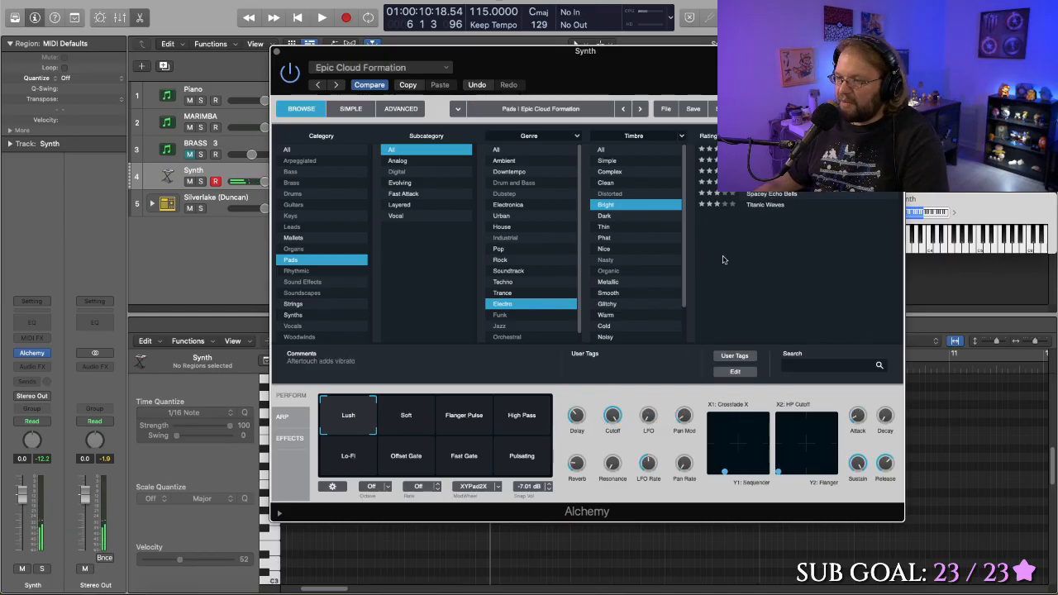
left_click(756, 204)
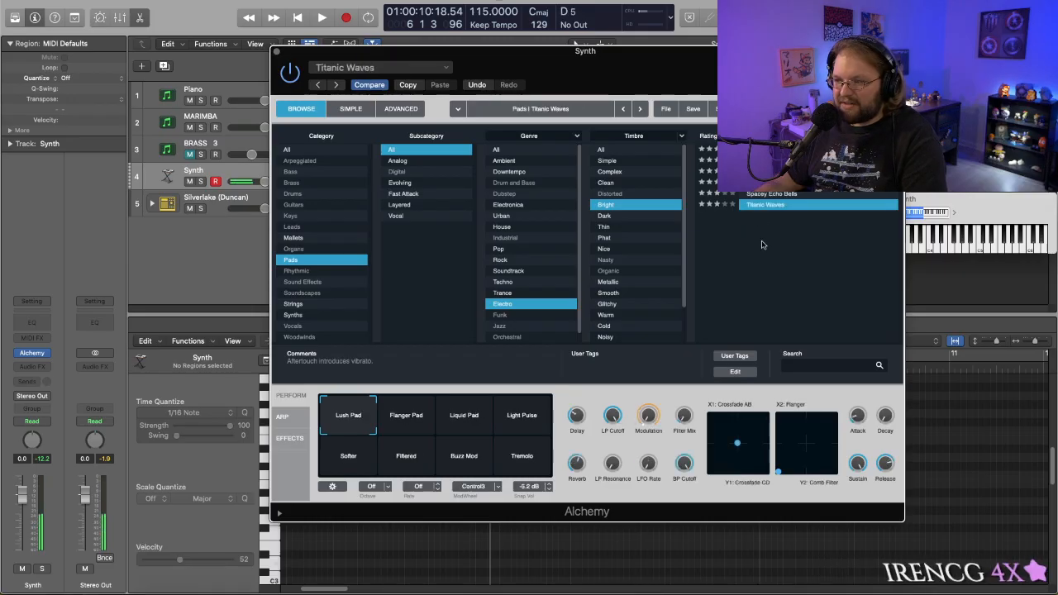
left_click(765, 195)
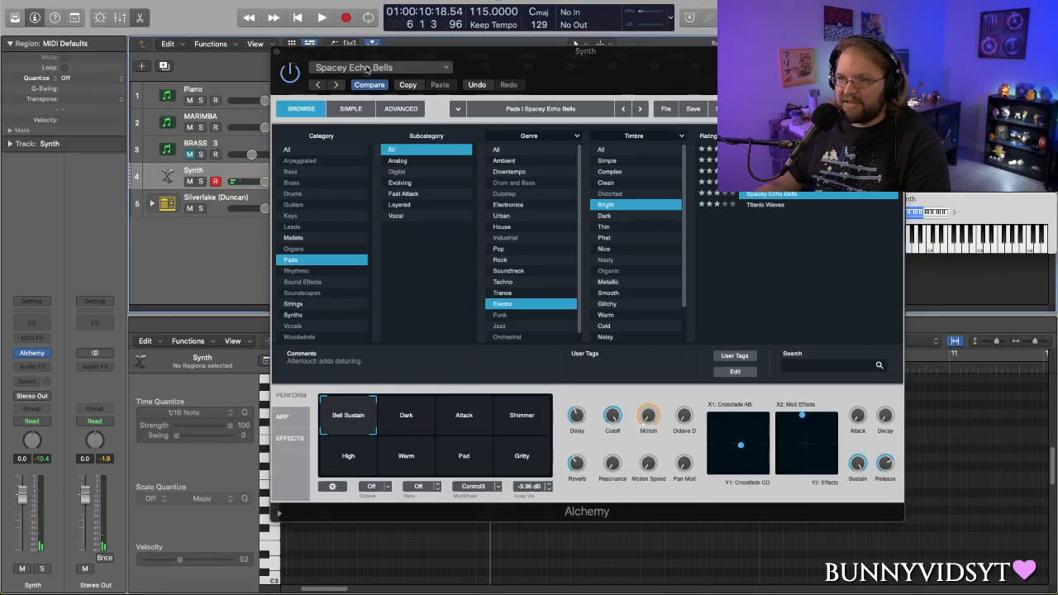
- Close Alchemy and play the arrangement with bars 5 to 13 cycled to try the synth patch against it
left_click(277, 51)
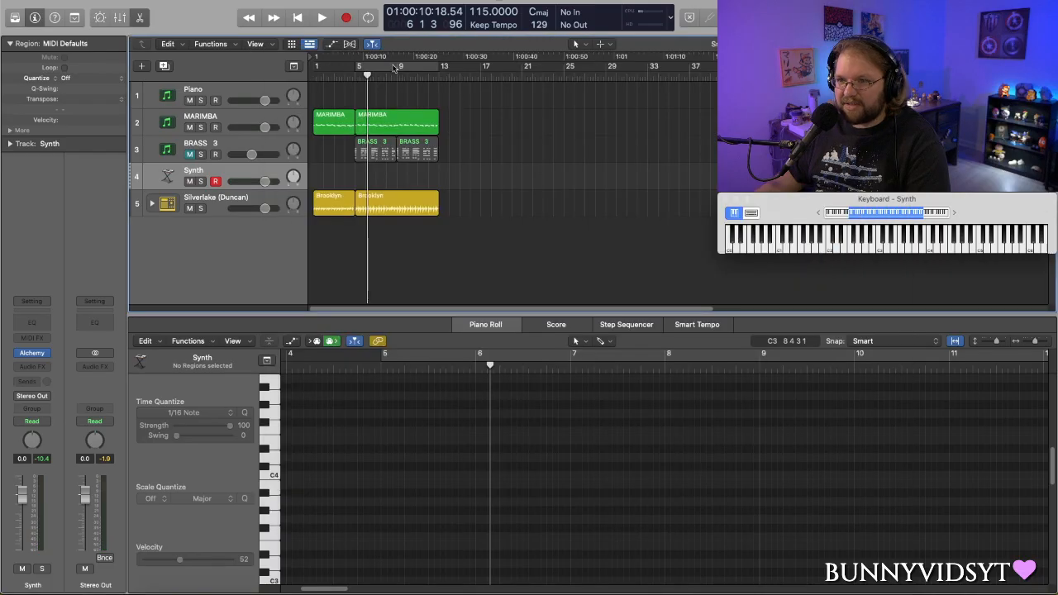
left_click(394, 69)
key("space")
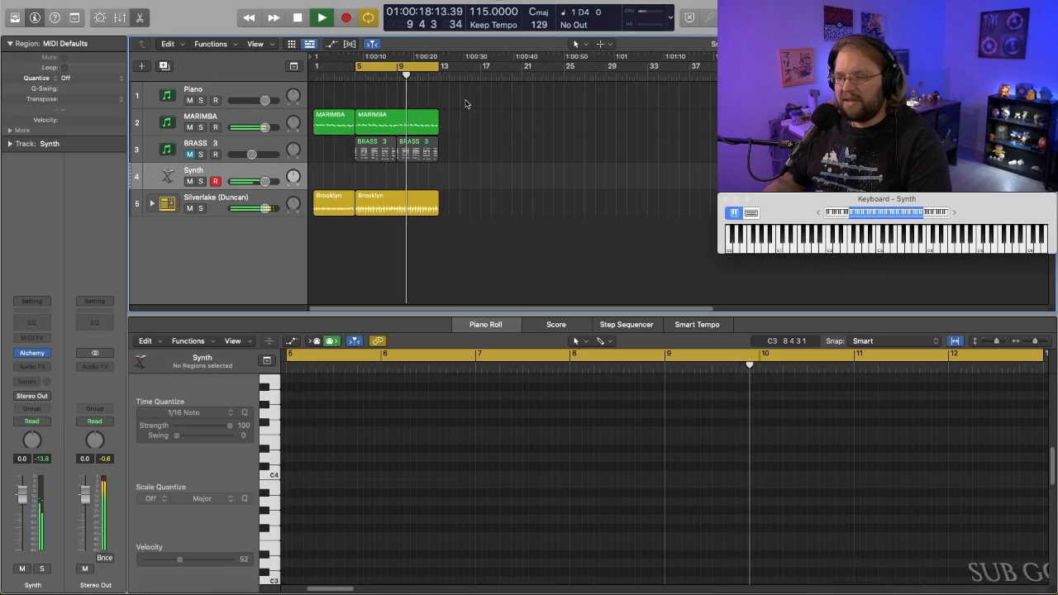
key("space")
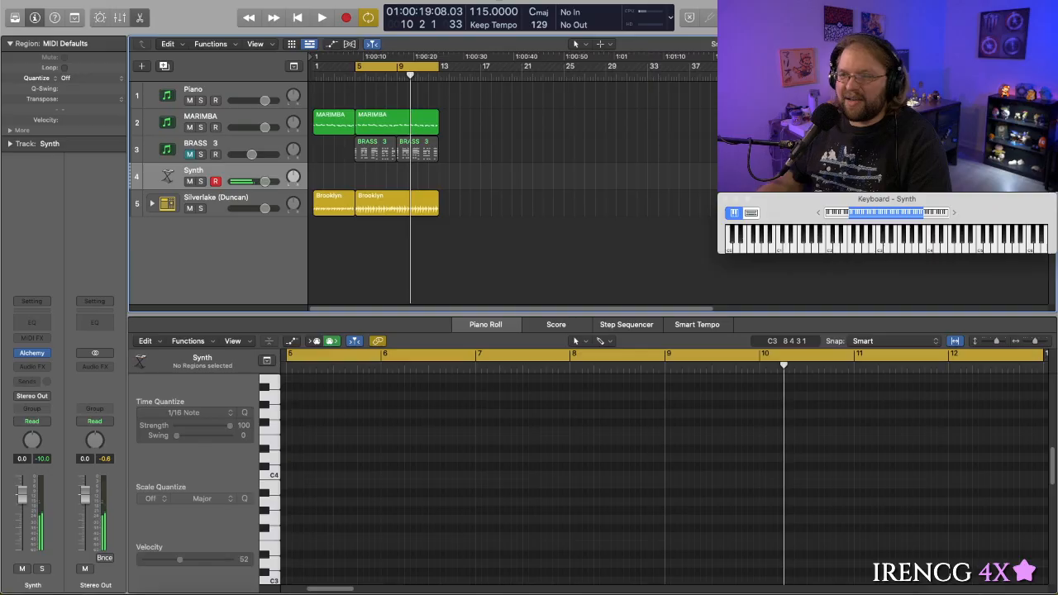
- Move the playhead back to bar 8, reopen Alchemy, and compare Titanic Waves before reloading Spacey Echo Bells
left_click_drag(411, 75, 337, 83)
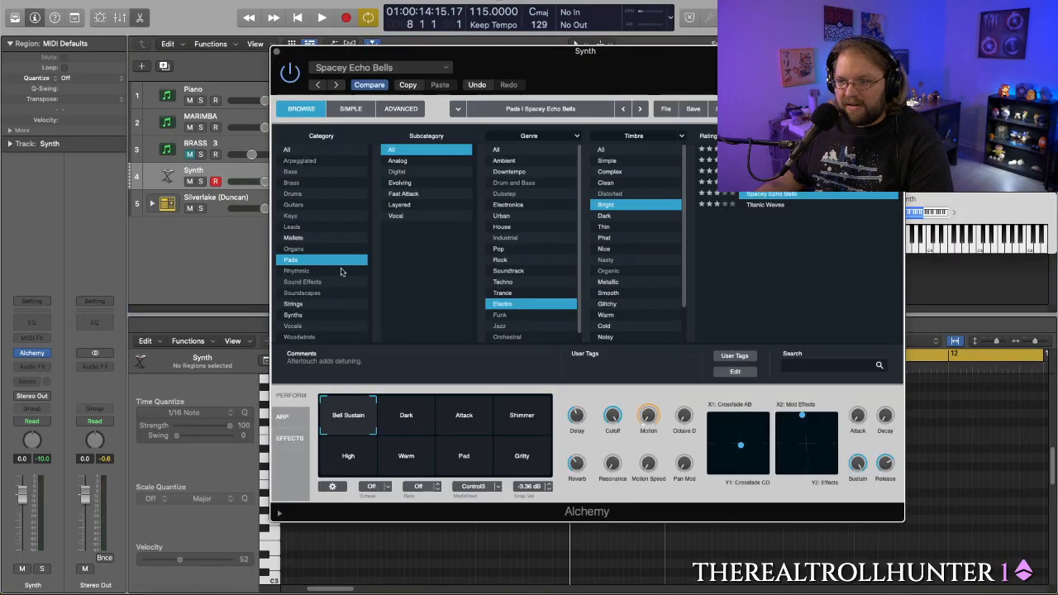
left_click(755, 209)
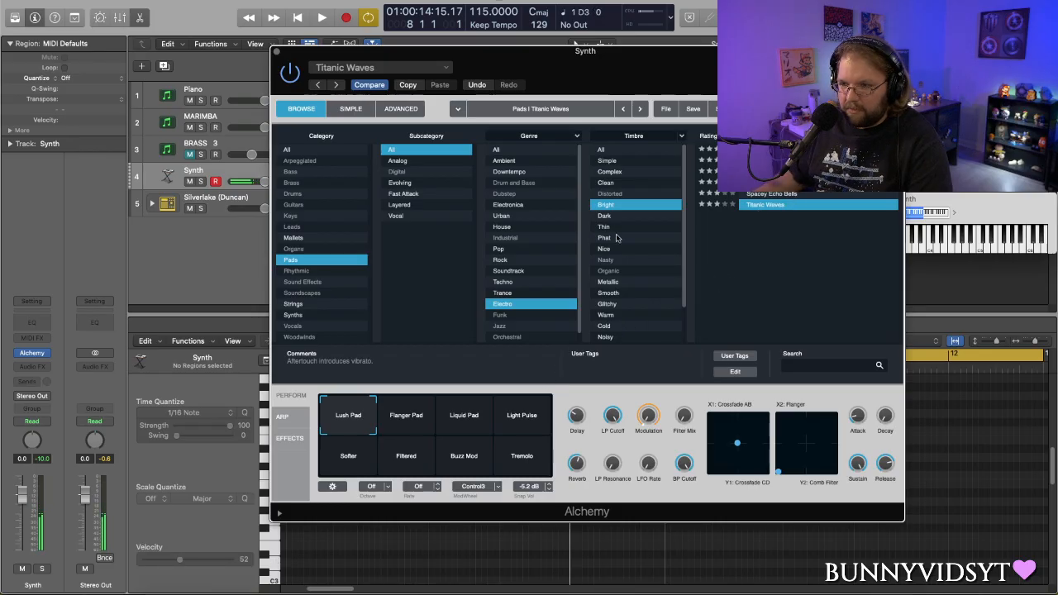
left_click(781, 195)
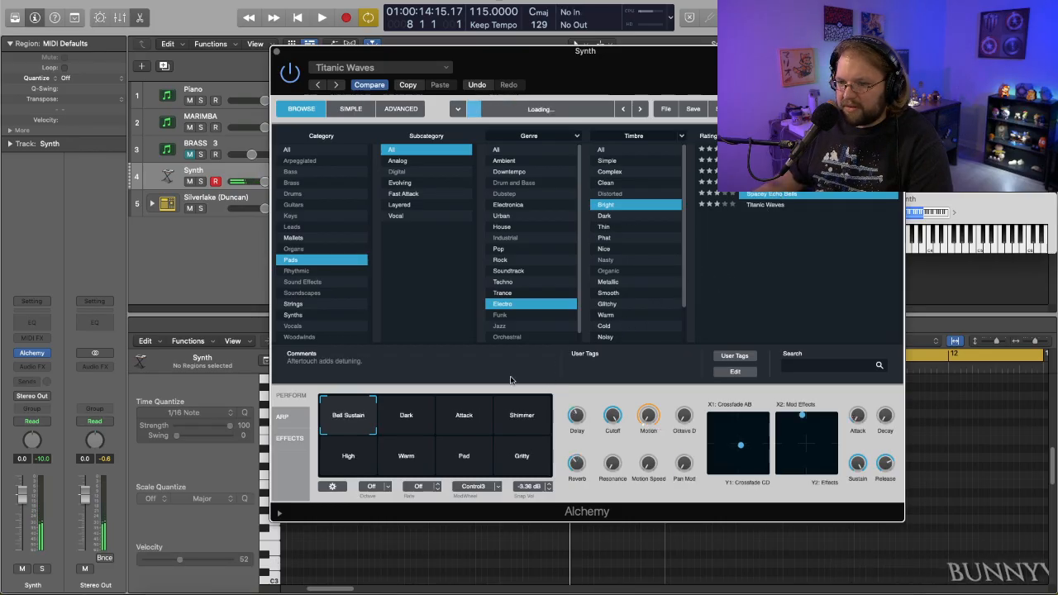
- Try the Dark, Pad and Warm variations of Spacey Echo Bells, then choose High
left_click(404, 423)
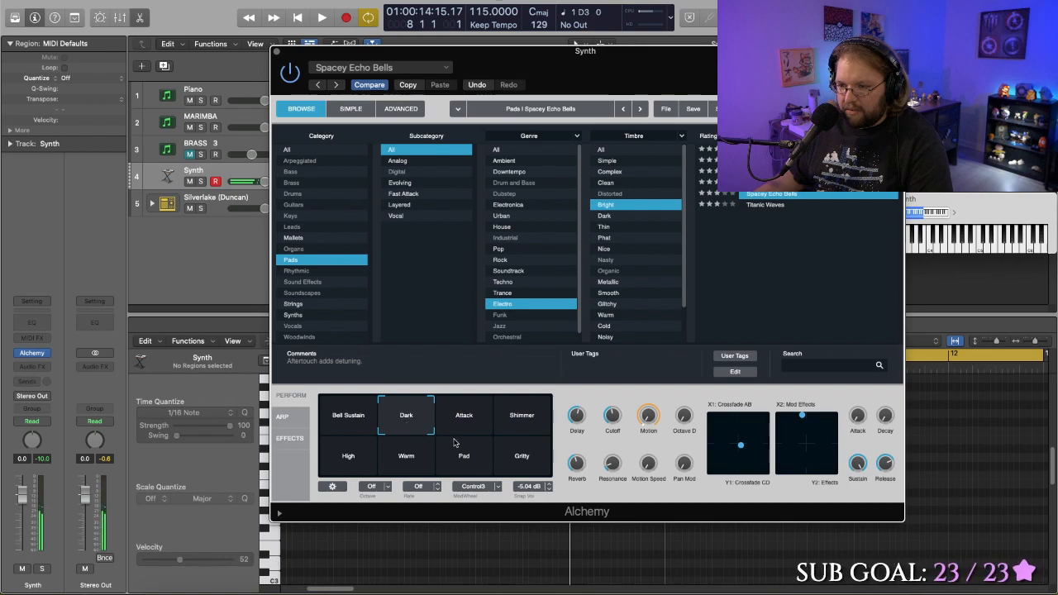
left_click(466, 462)
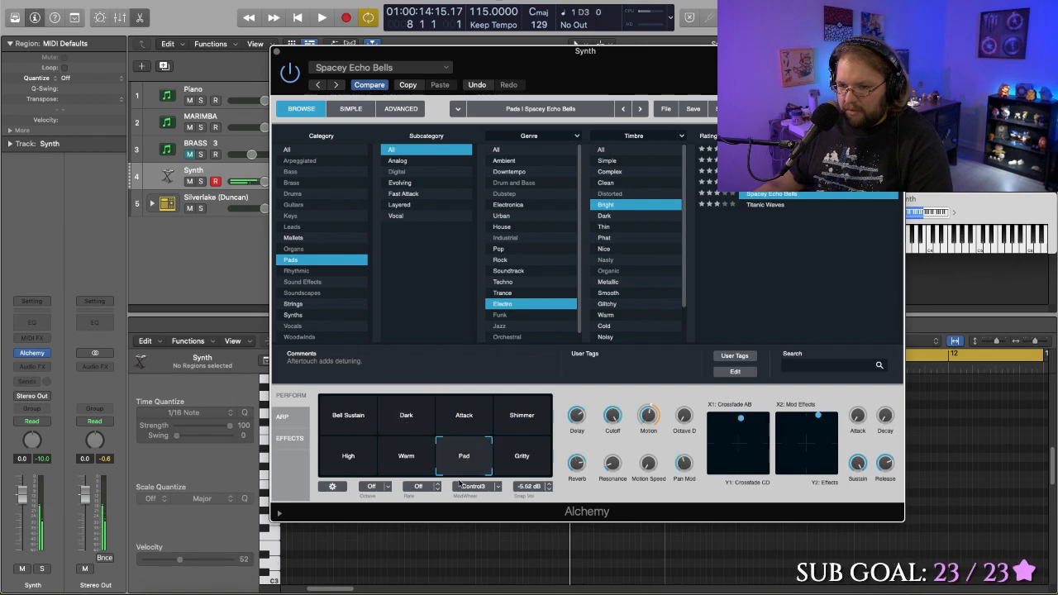
left_click(402, 462)
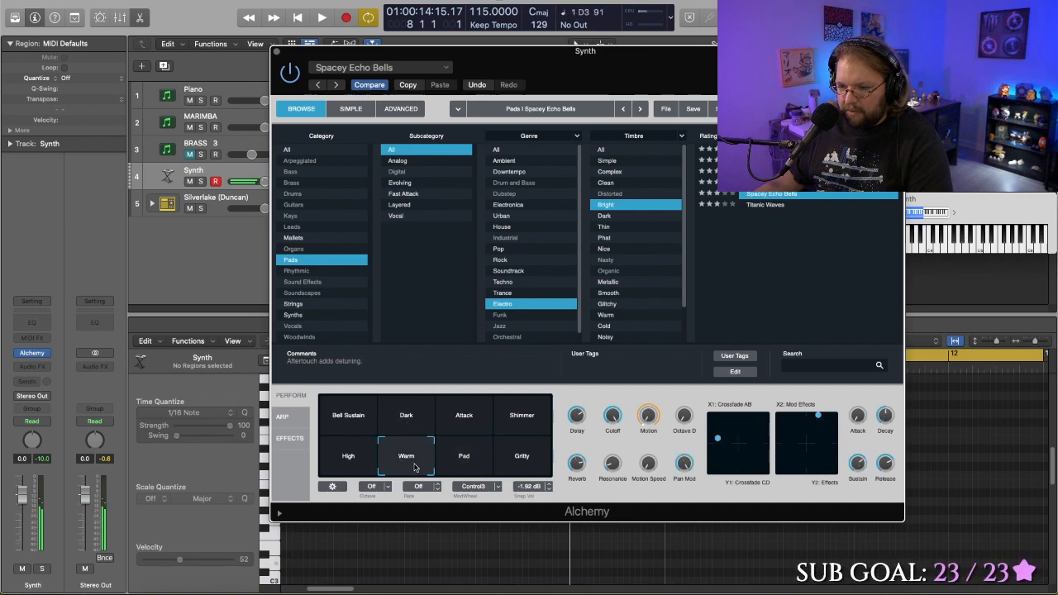
left_click(339, 460)
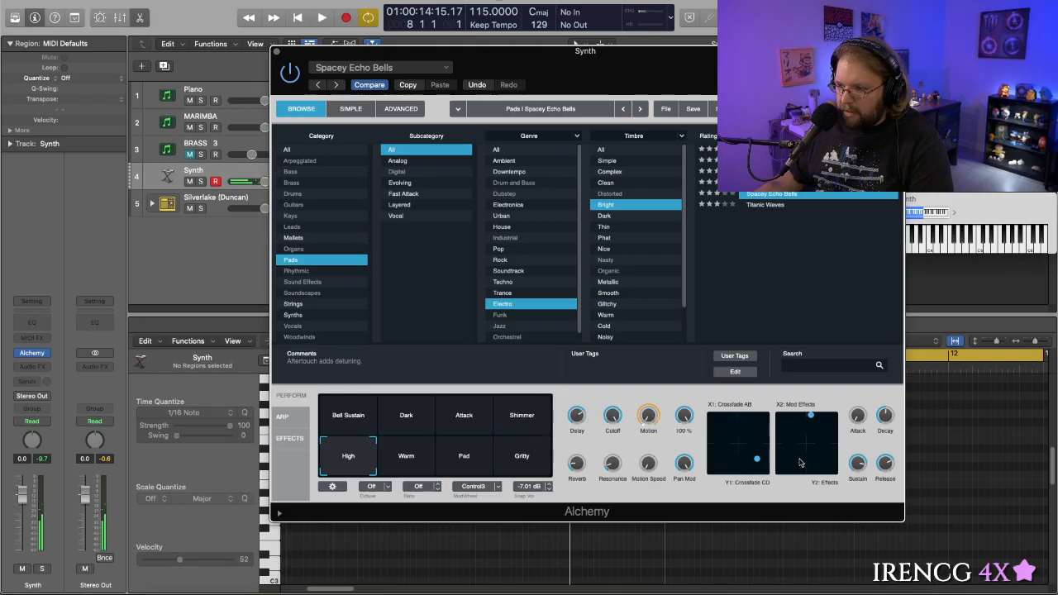
- Examine the advanced source, filter and envelope settings of Spacey Echo Bells and return to the preset browser
left_click(401, 109)
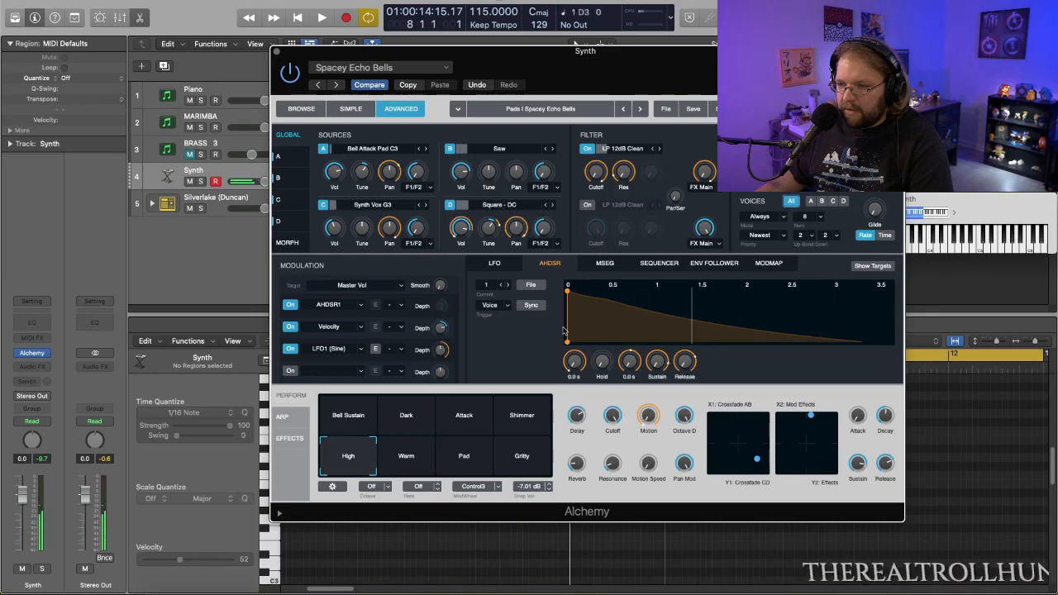
left_click(301, 110)
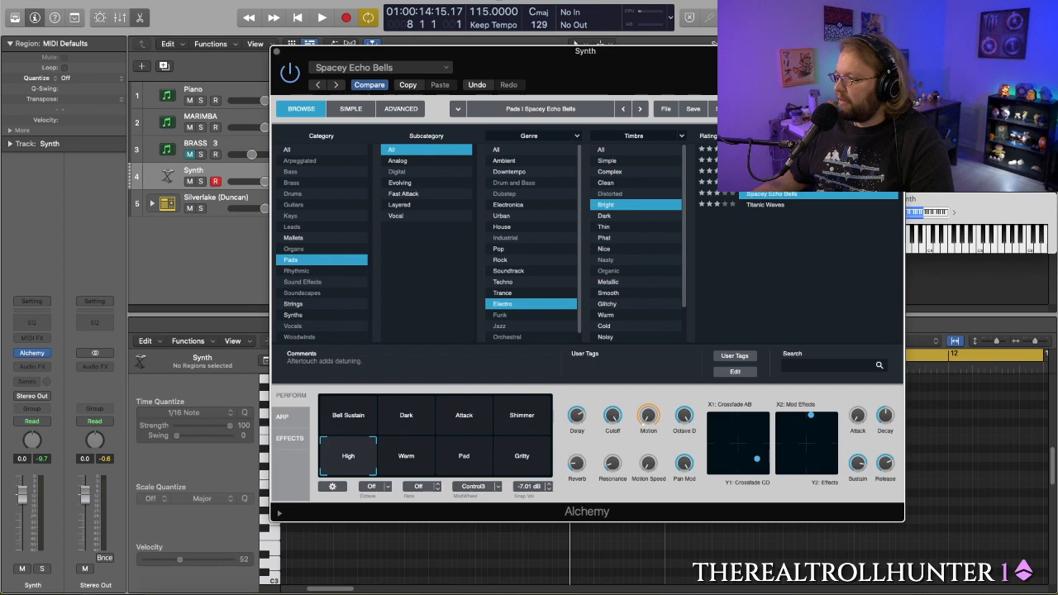
key("super+Tab")
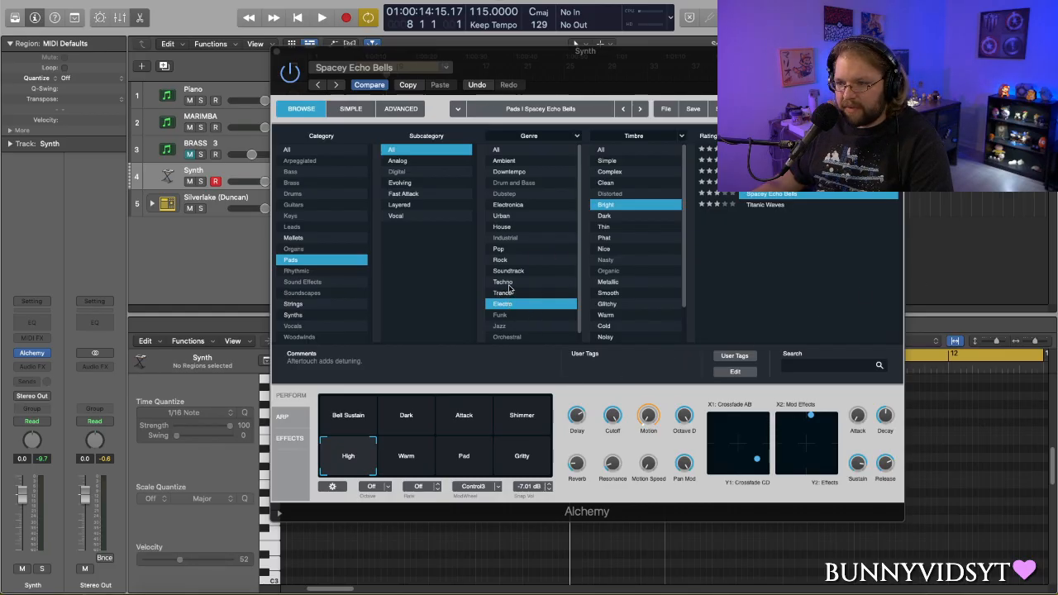
- Show the on-screen keyboard and compare the bright Electronica pads Slow Swell Shimmers and Epic Cloud Formation, keeping the latter loaded
key("super+k")
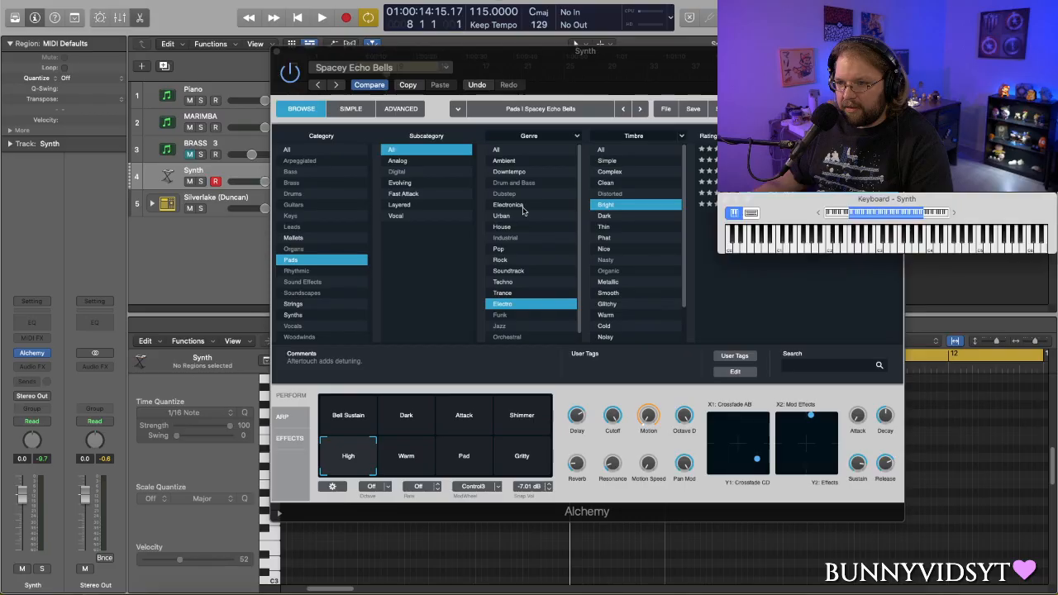
left_click(522, 206)
left_click_drag(702, 66, 430, 55)
left_click(459, 280)
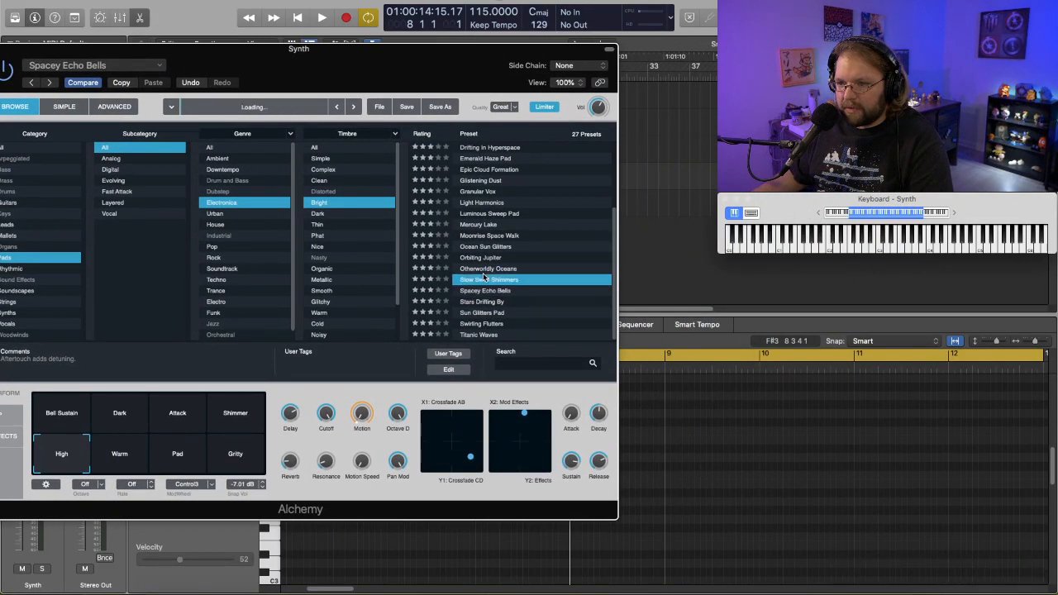
left_click(483, 169)
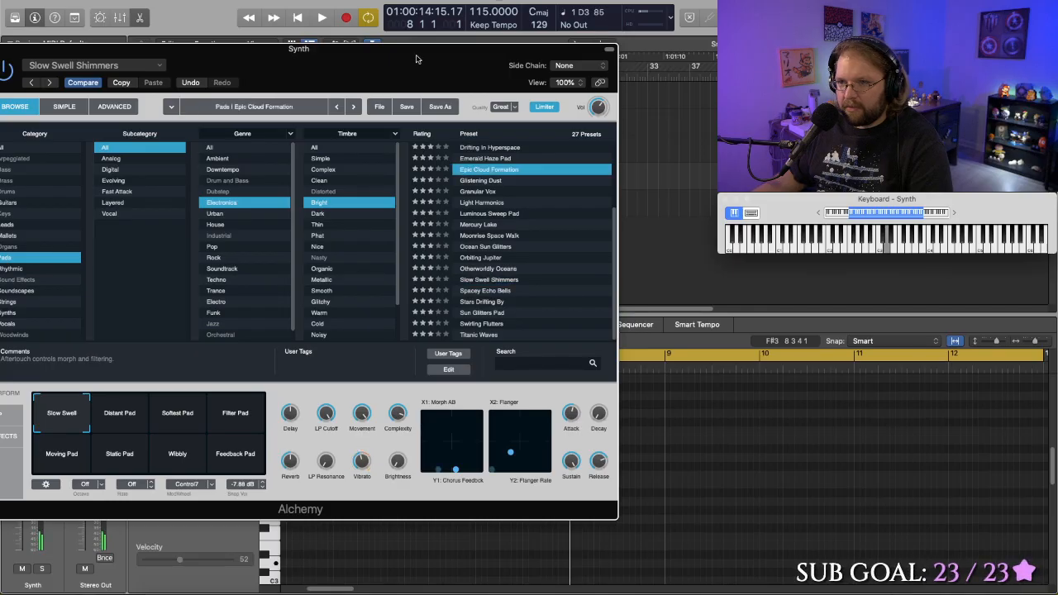
left_click_drag(383, 75, 488, 84)
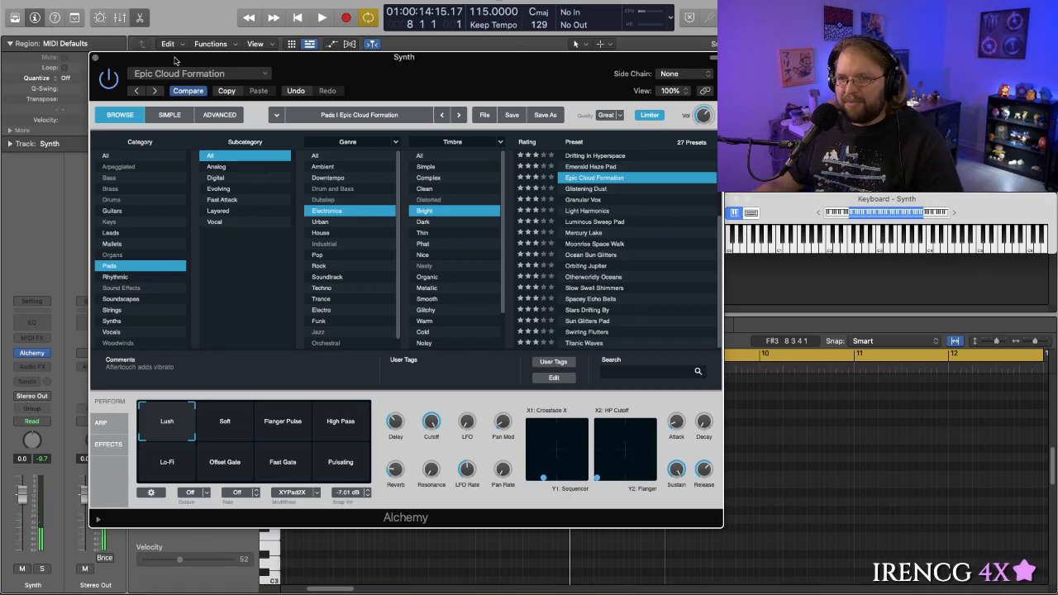
left_click(95, 58)
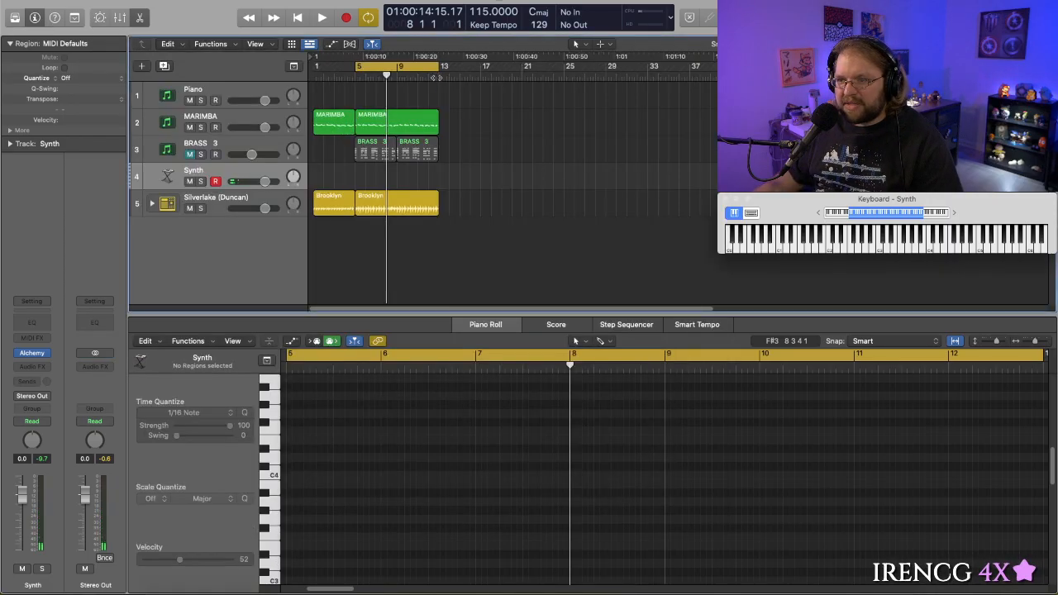
- Turn off cycling, play the arrangement from bar 3 to try the pad against it, and return the playhead to bar 3
key("Return")
left_click(380, 67)
left_click_drag(366, 79, 332, 76)
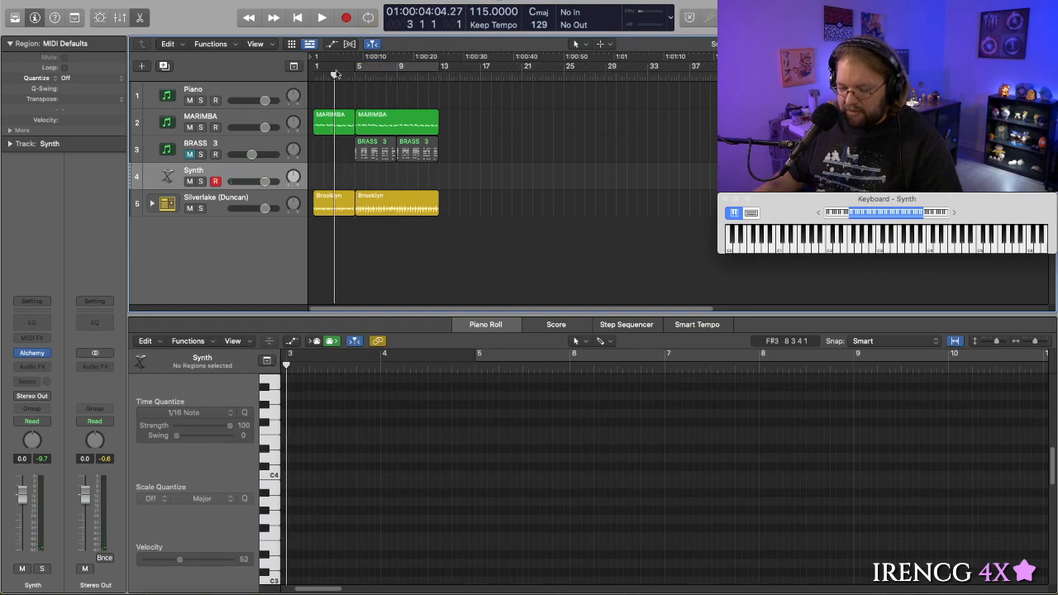
key("space")
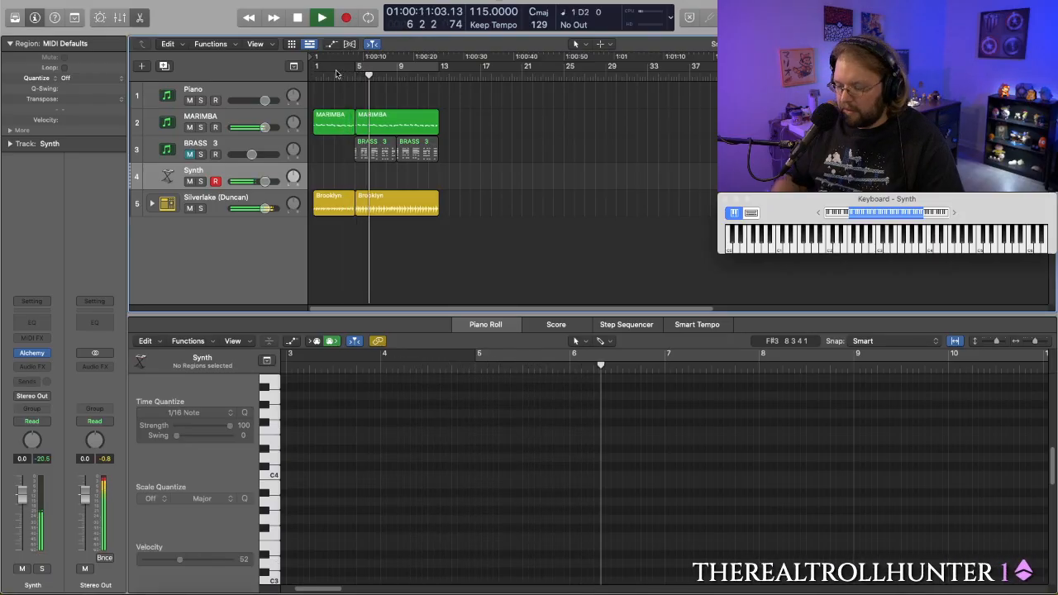
key("space")
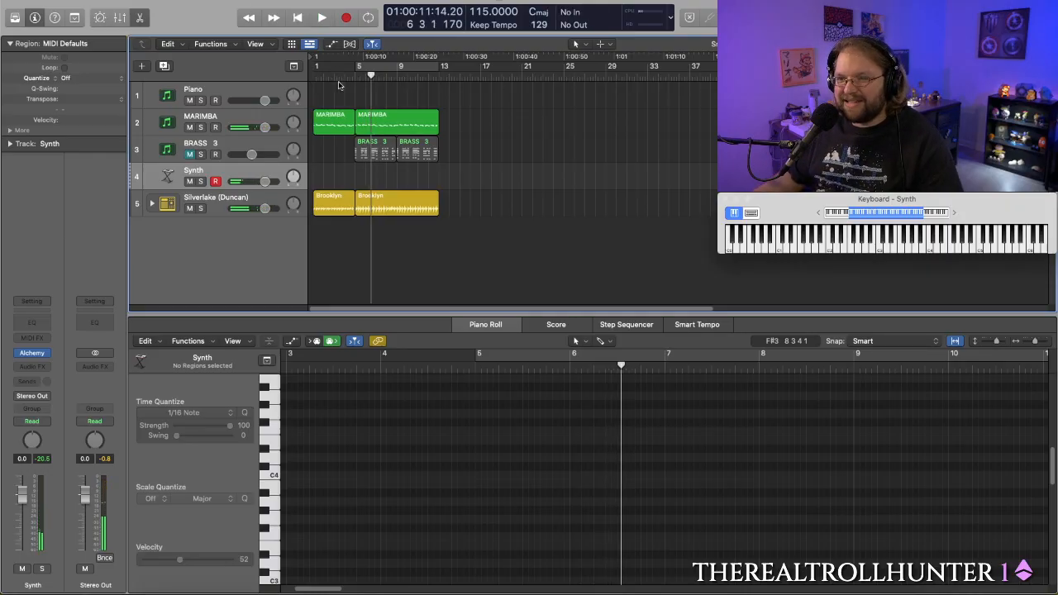
left_click(385, 75)
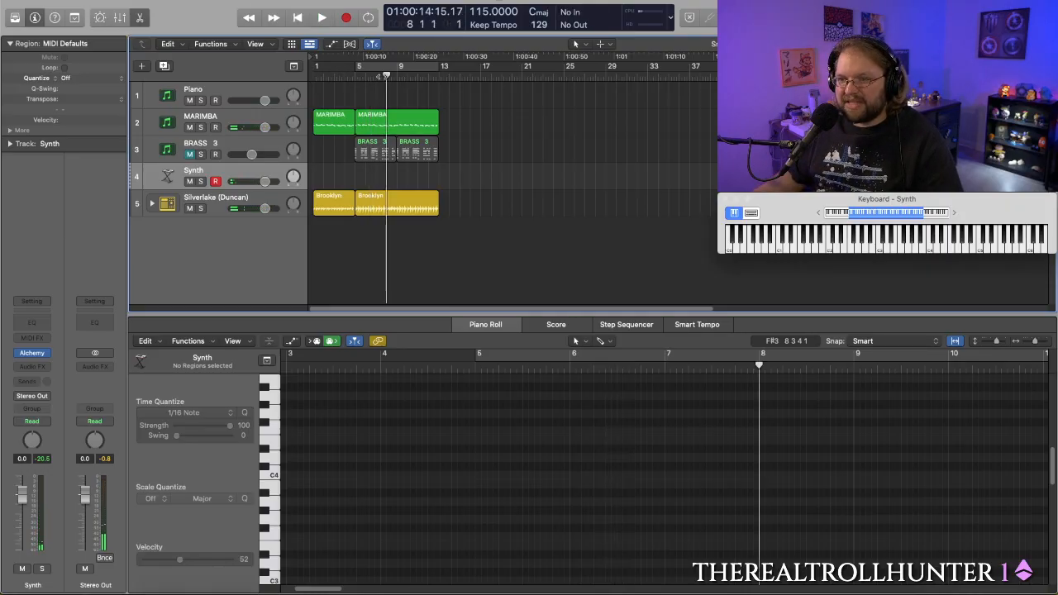
left_click_drag(385, 76, 333, 75)
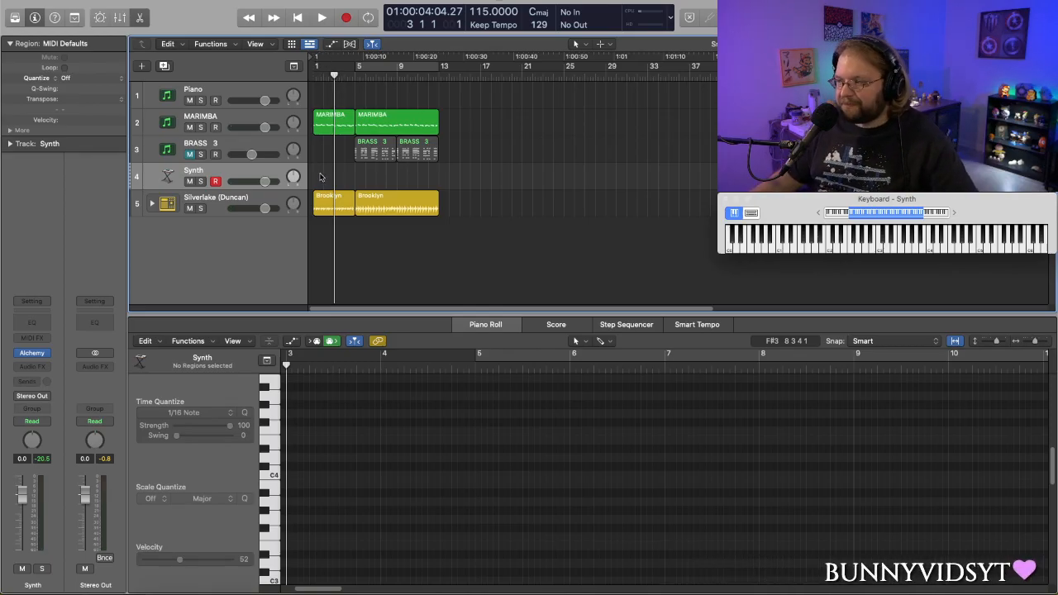
- Delete both BRASS 3 regions and unmute their track, checking the remaining arrangement with a short playback
left_click_drag(462, 152, 353, 153)
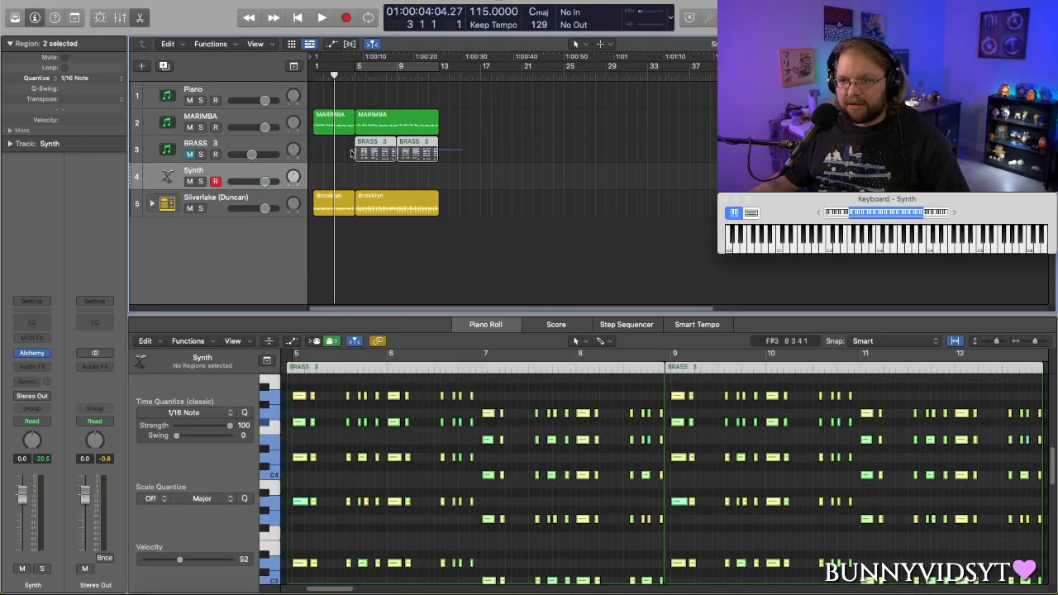
key("Delete")
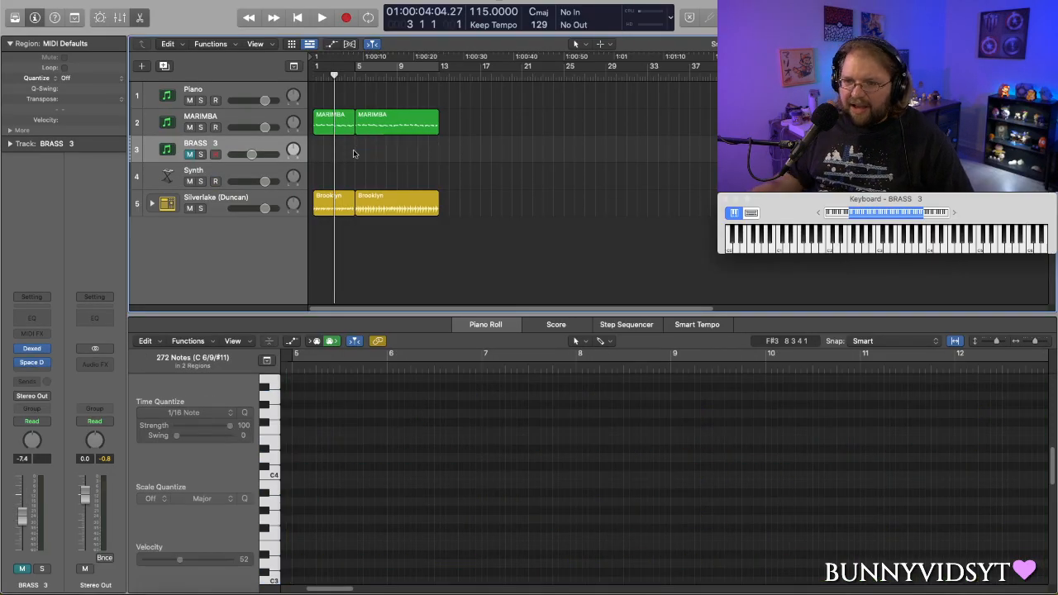
left_click(191, 154)
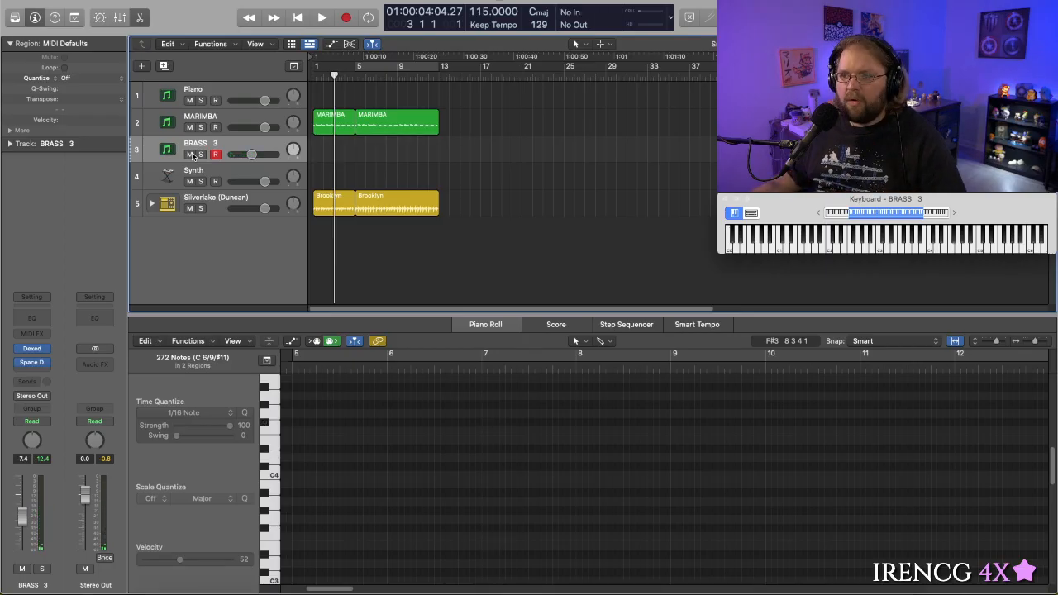
key("space")
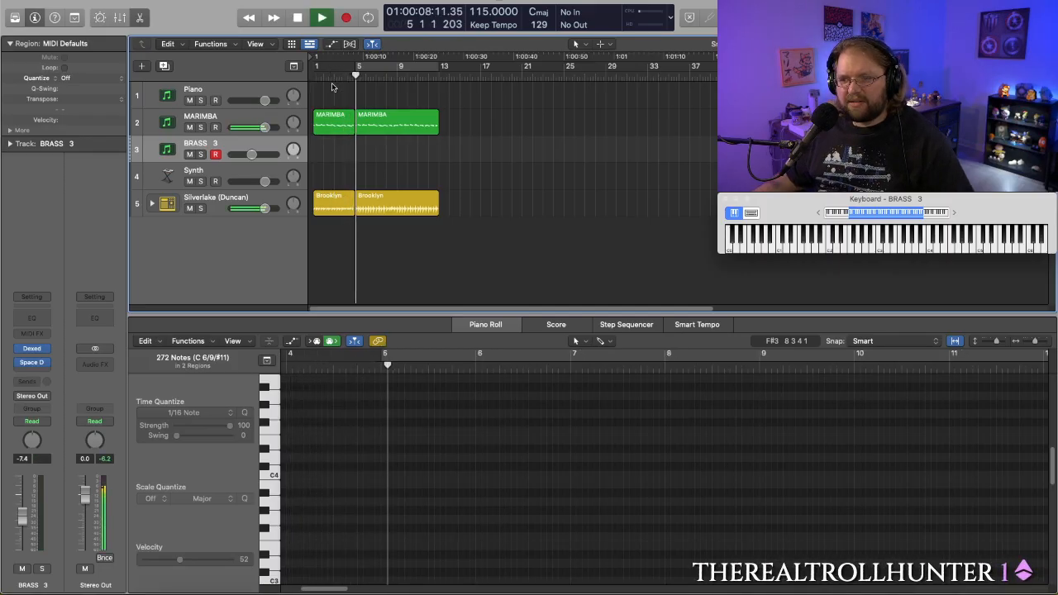
key("space")
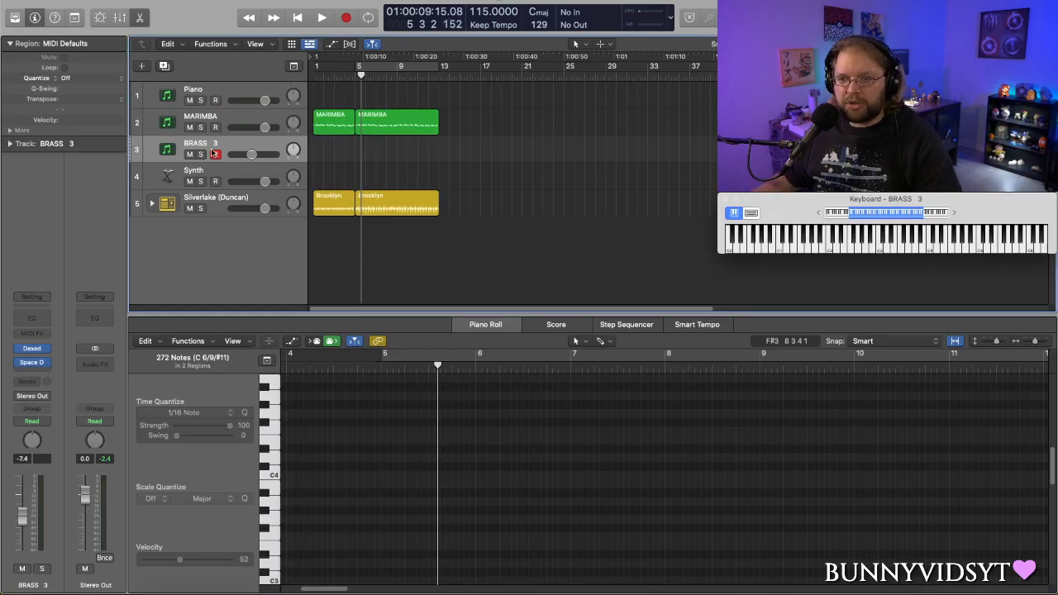
- Reopen Alchemy on the Synth track and filter its presets to Rhythmic, Melodic, with all genres and timbres
left_click(231, 175)
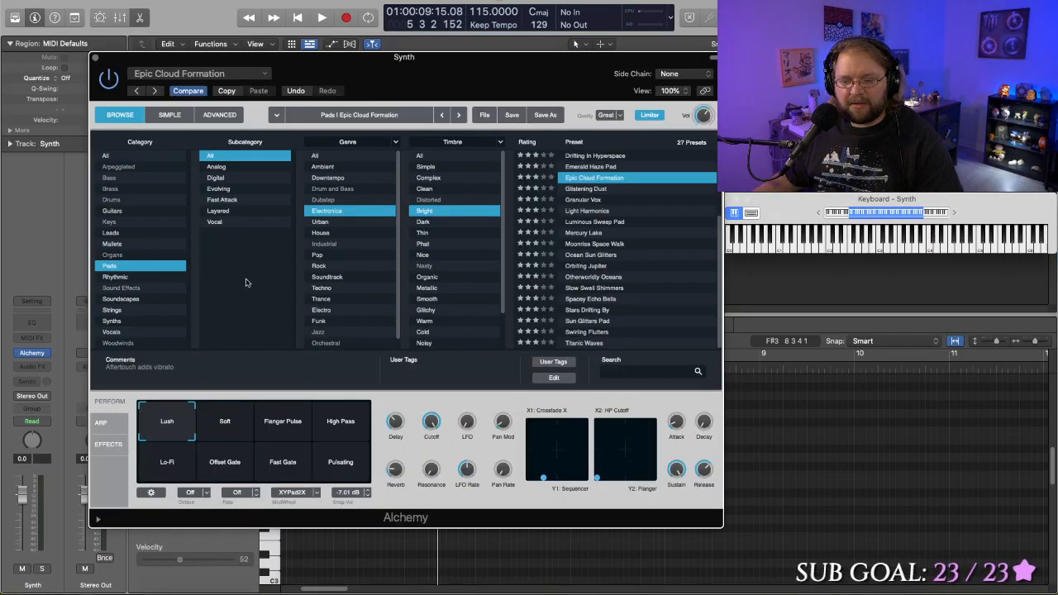
left_click(122, 155)
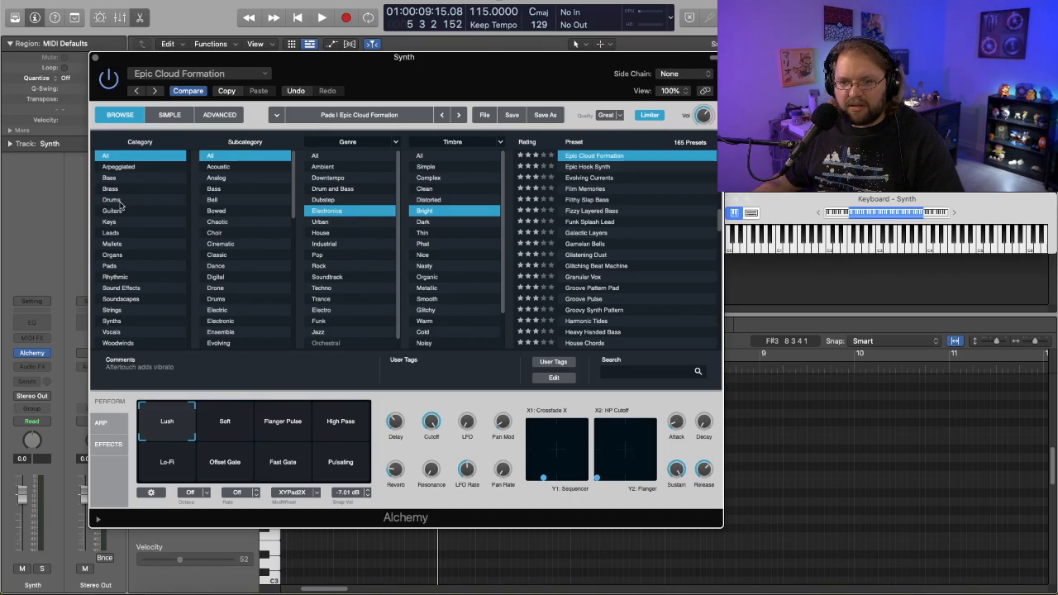
left_click(121, 277)
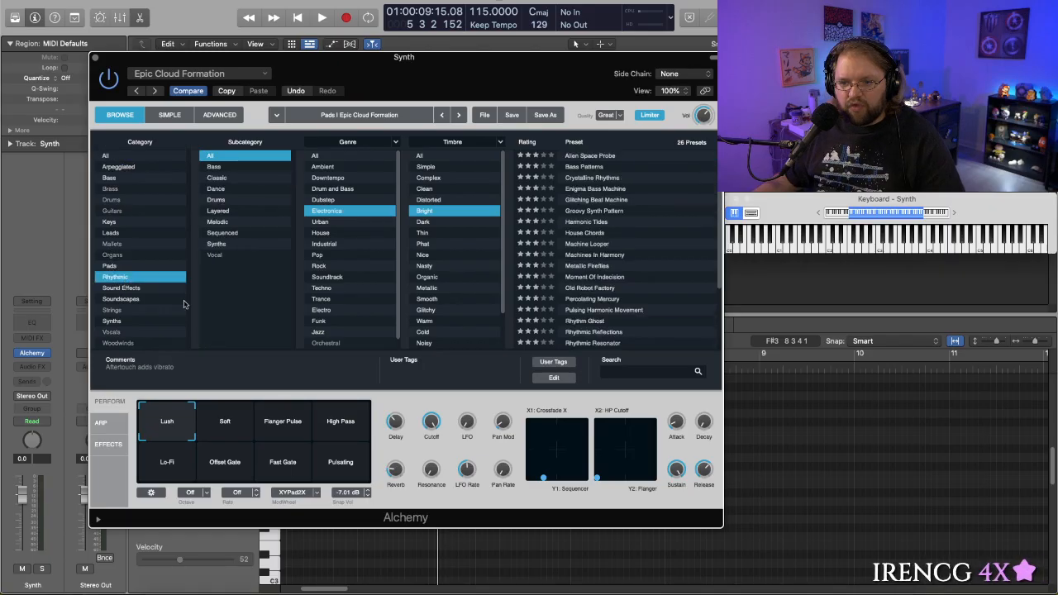
left_click(218, 222)
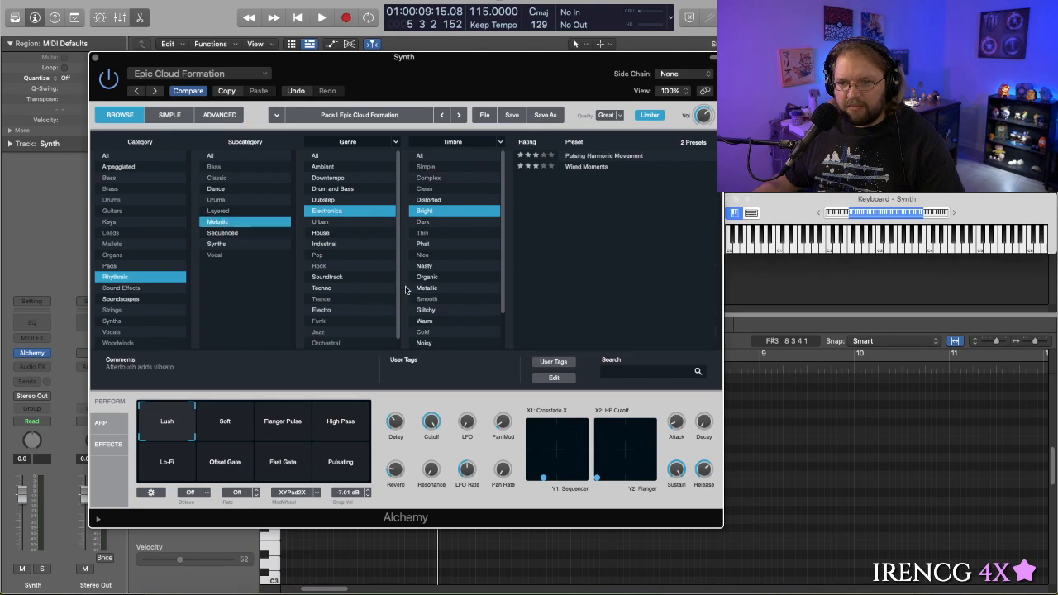
left_click(326, 156)
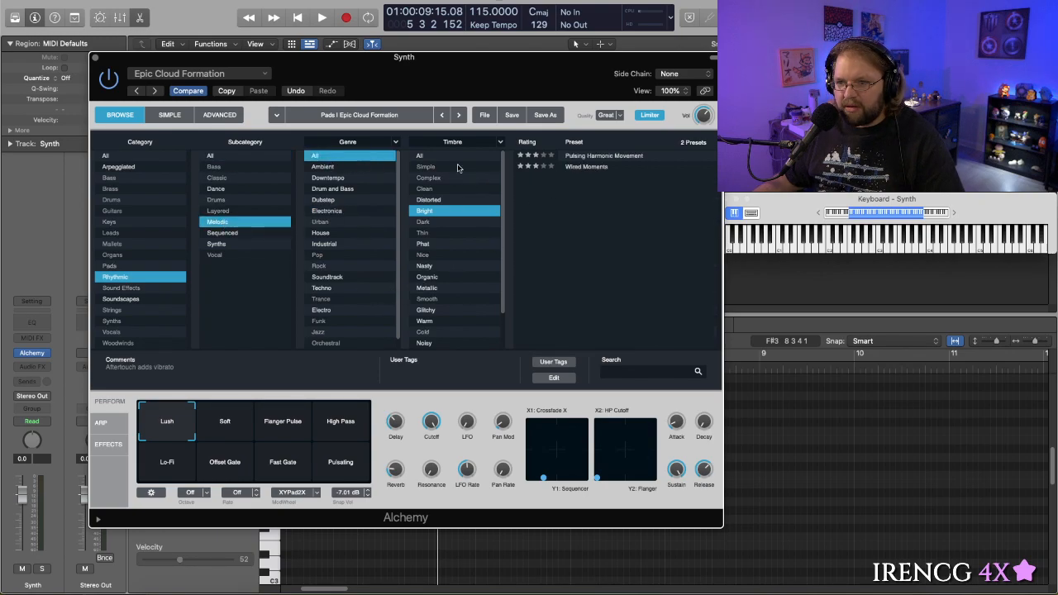
left_click(459, 157)
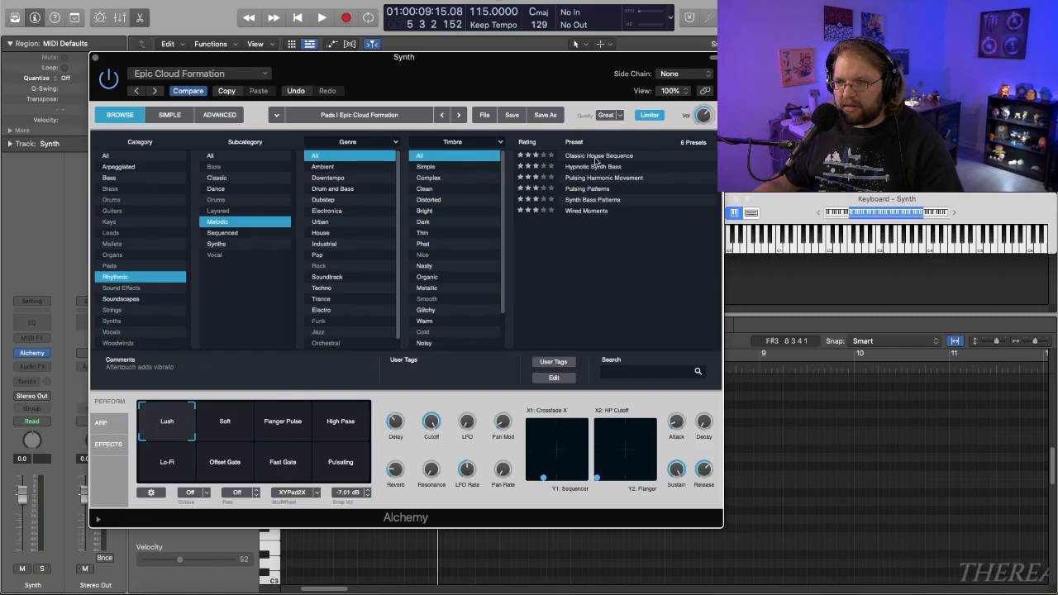
- Audition the melodic rhythmic presets from Classic House Sequence through Synth Bass Patterns, and load Wired Moments
left_click(596, 156)
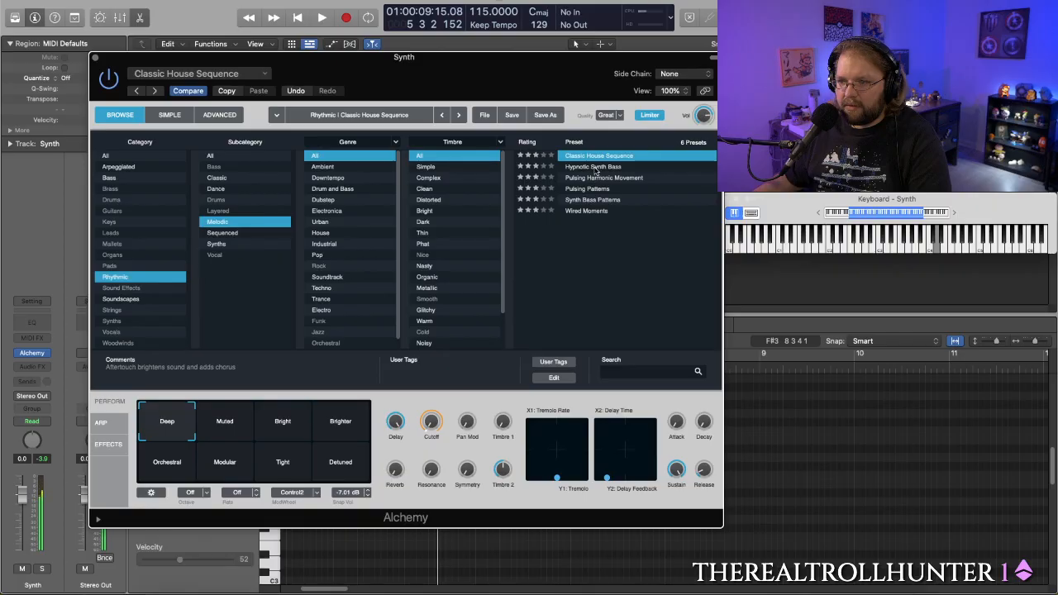
left_click(594, 167)
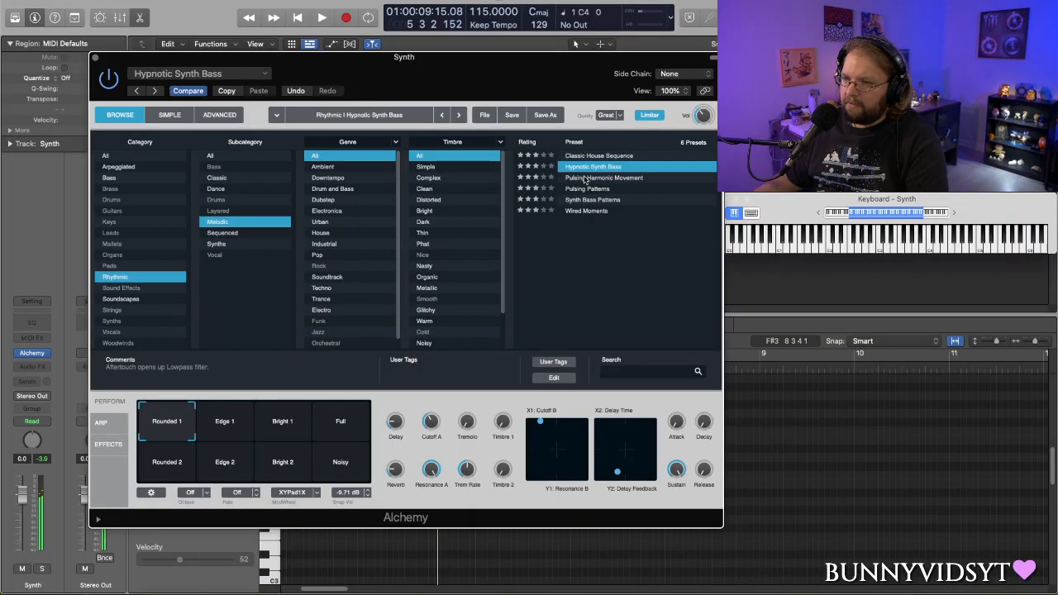
left_click(585, 178)
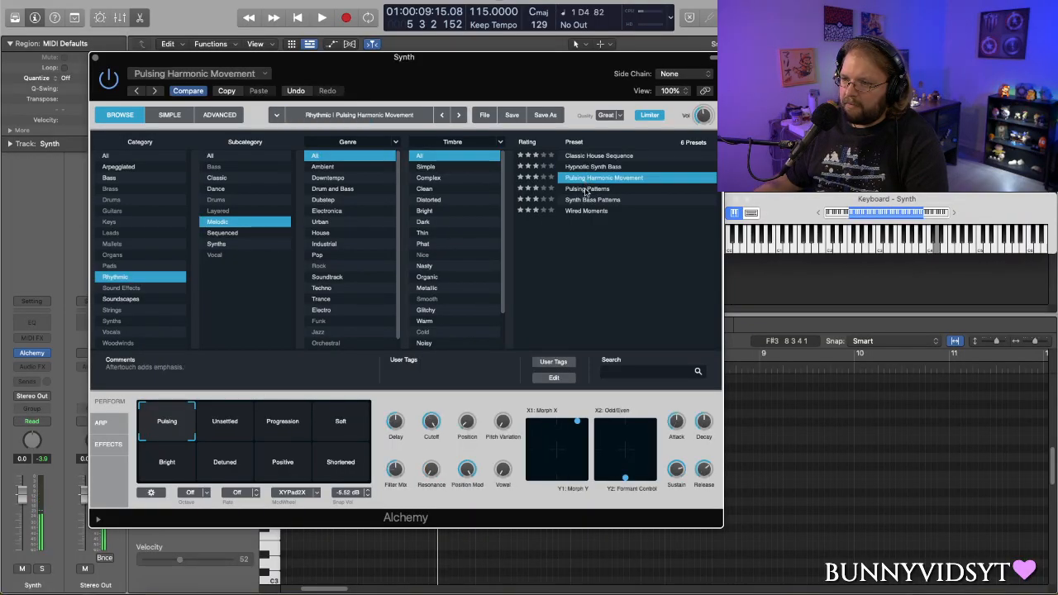
left_click(585, 190)
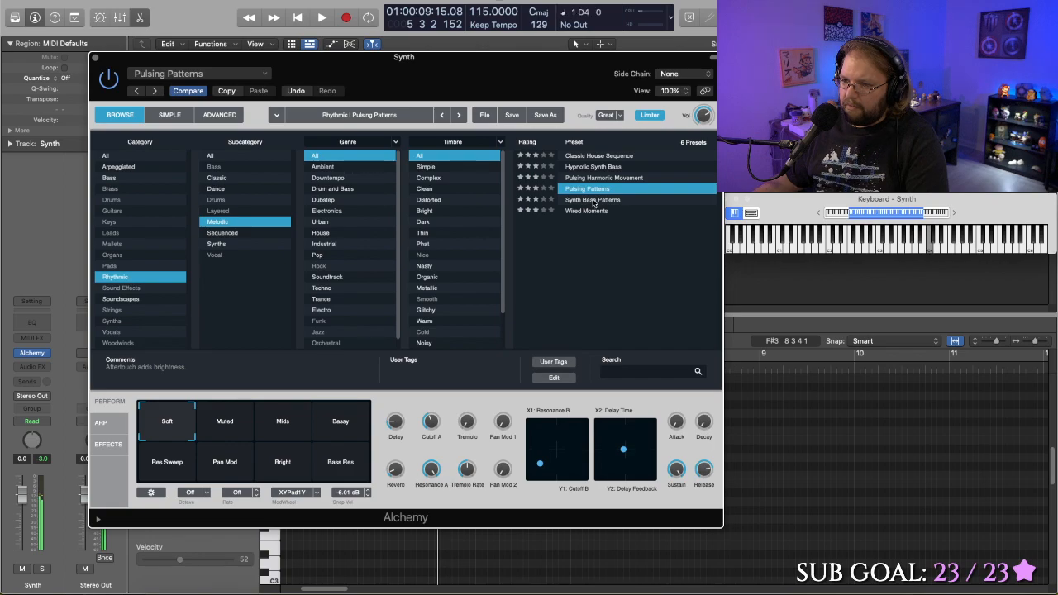
left_click(592, 200)
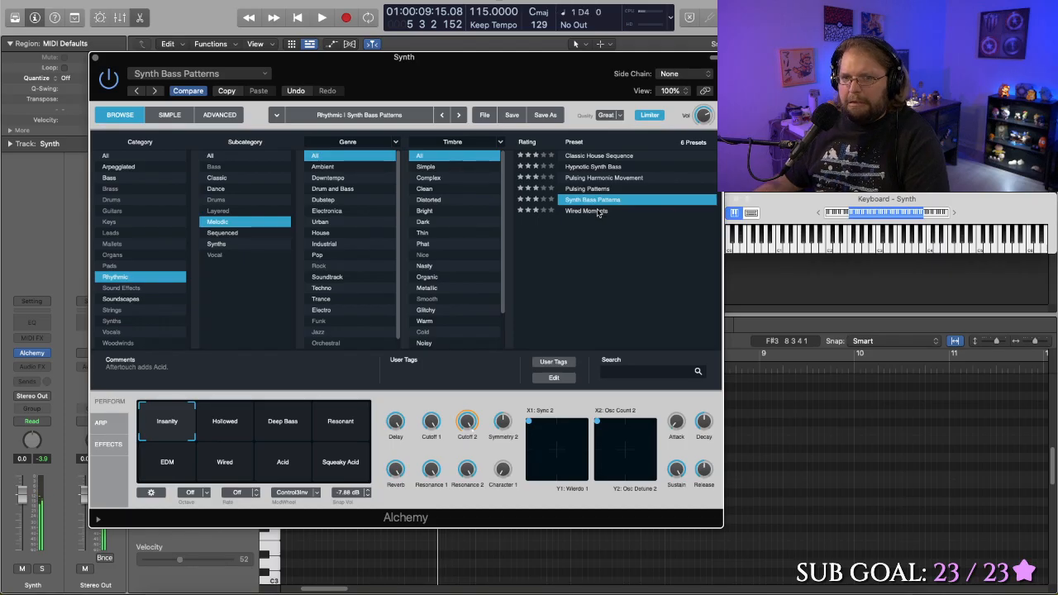
left_click(593, 211)
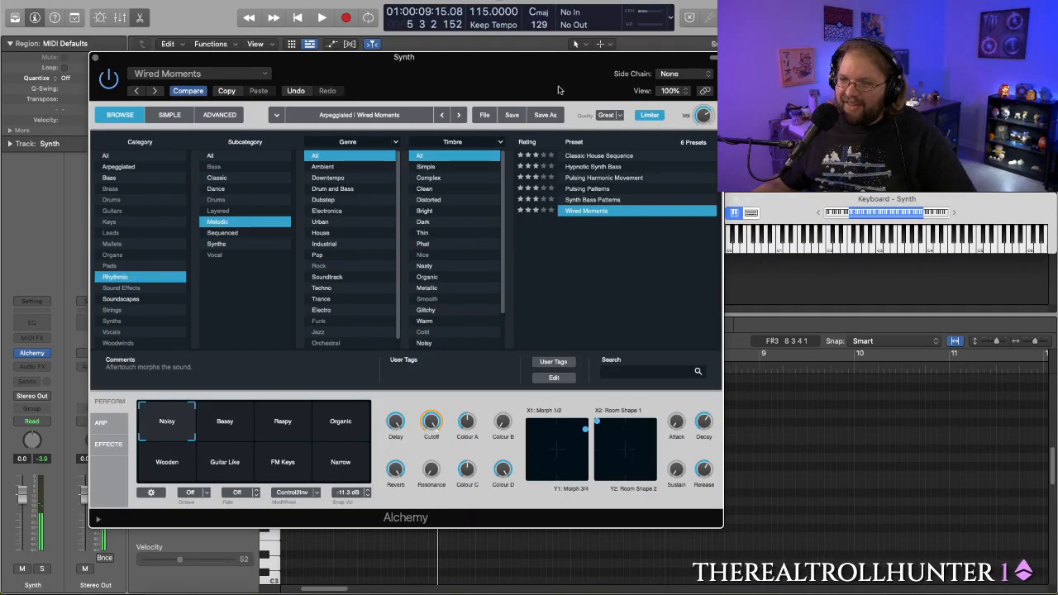
left_click(613, 3)
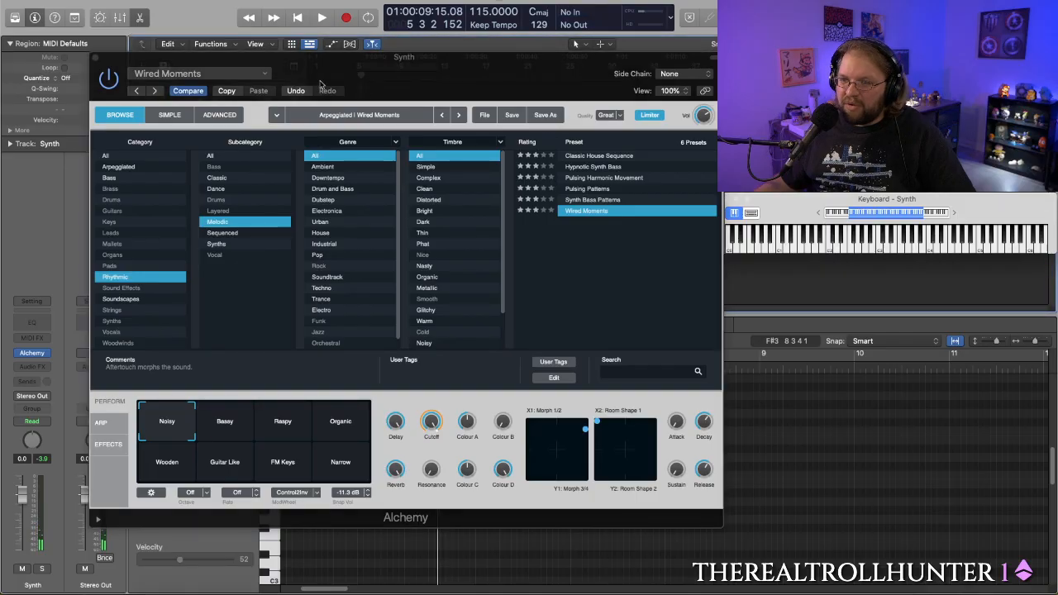
- Close Alchemy and play the arrangement from bar 4 to try Wired Moments against the marimba and drums
left_click(96, 59)
left_click_drag(439, 85, 341, 85)
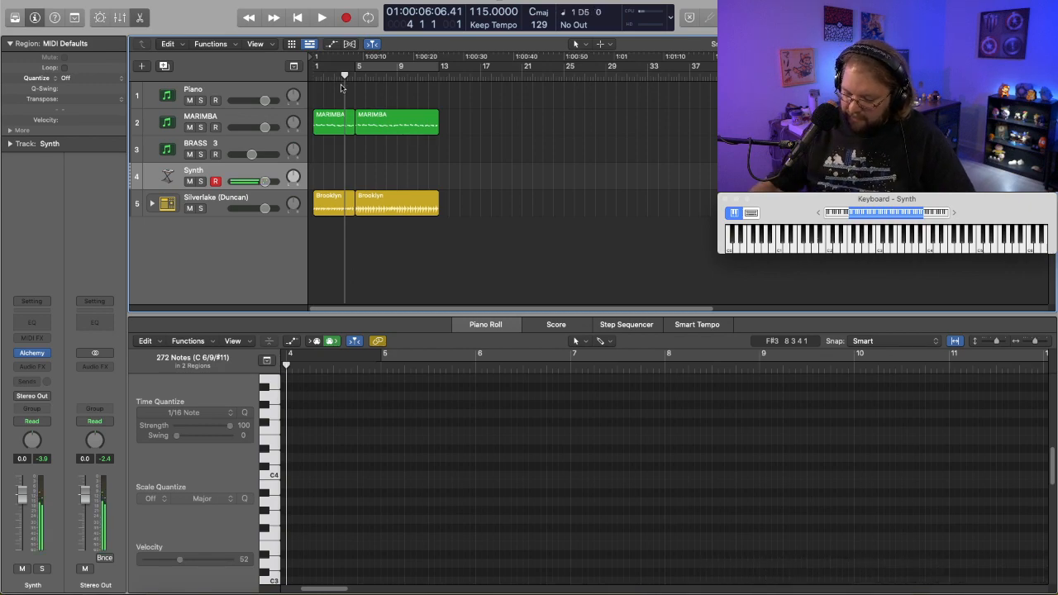
key("space")
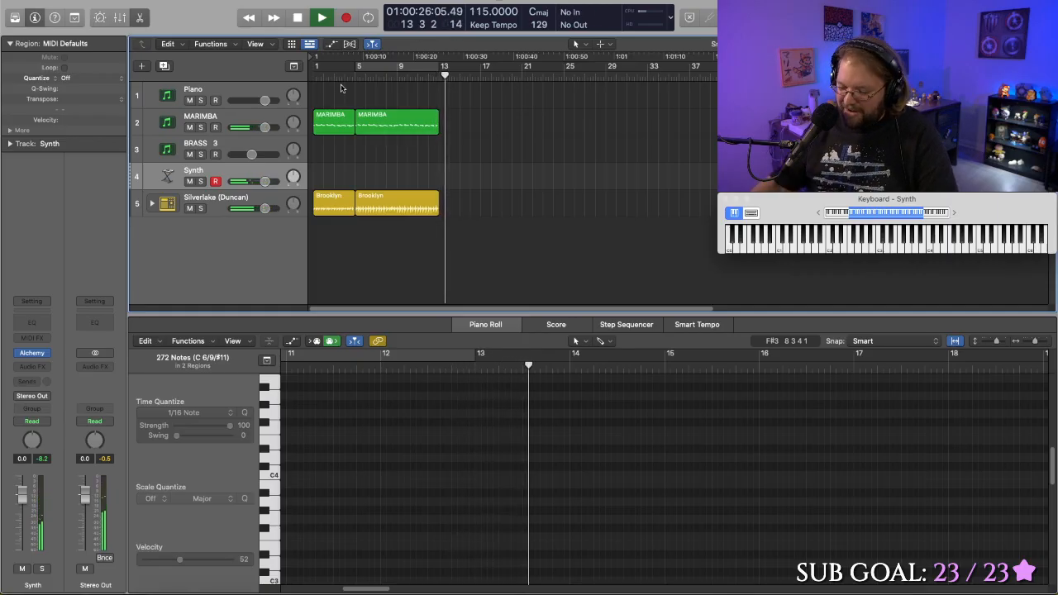
key("space")
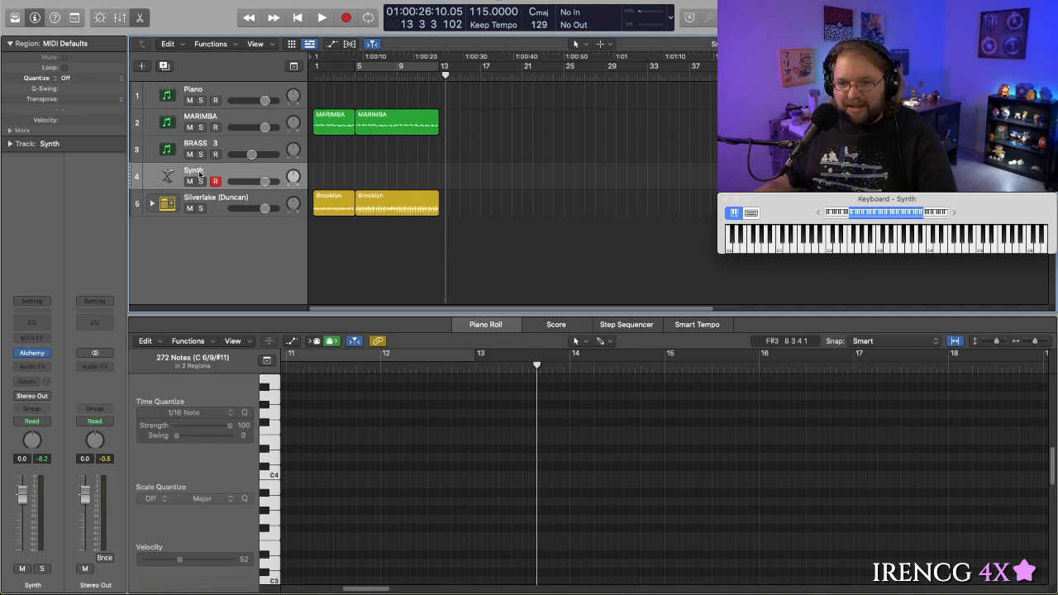
- Reopen Alchemy, choose the Bassy variation of Wired Moments, and play from bar 4 with the plugin window moved clear of the tracks
left_click(33, 354)
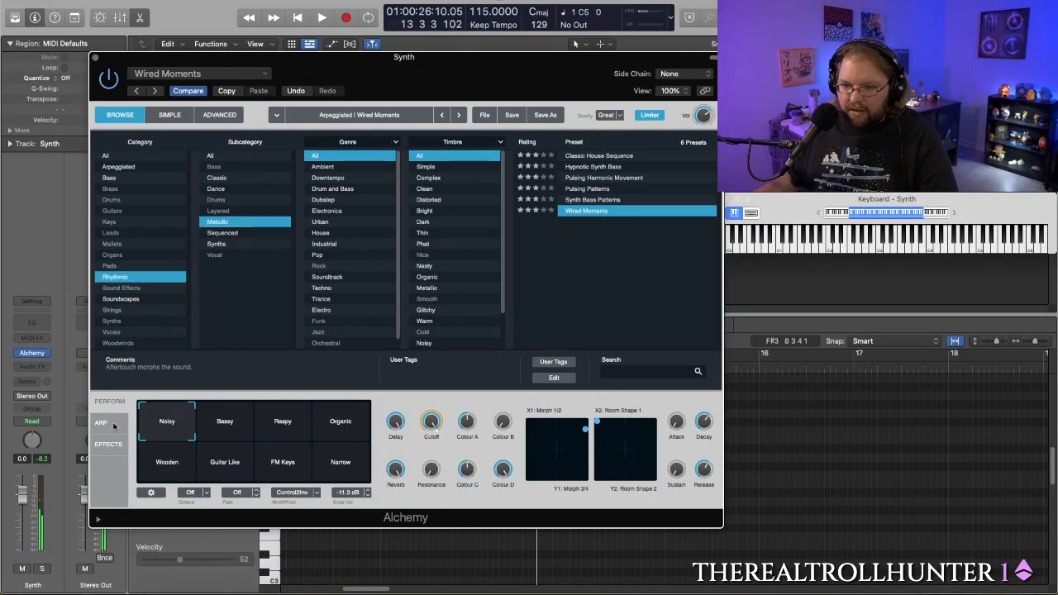
left_click(226, 423)
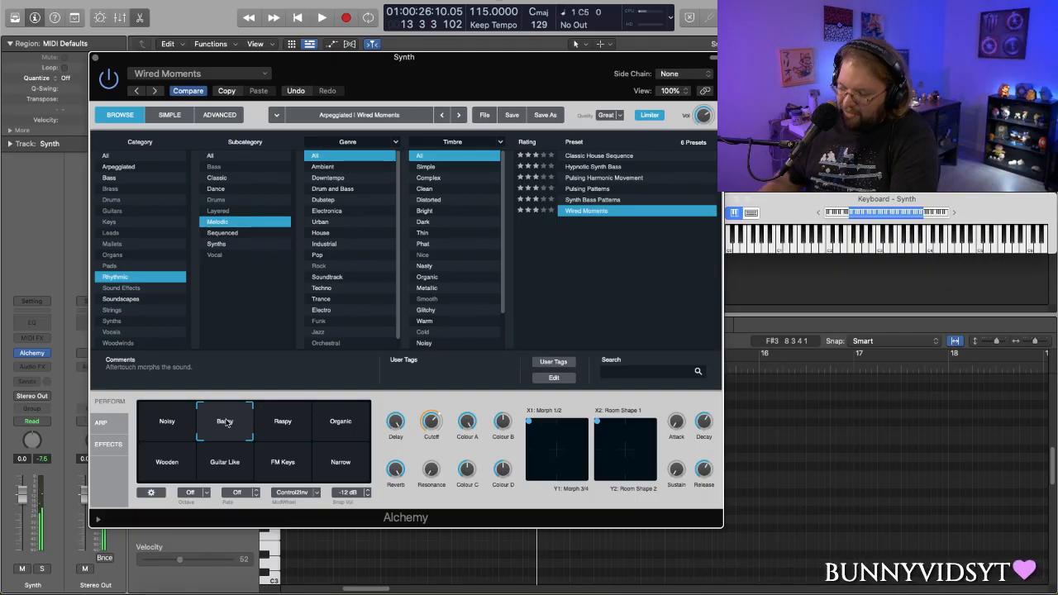
left_click_drag(374, 62, 426, 259)
left_click_drag(387, 75, 345, 74)
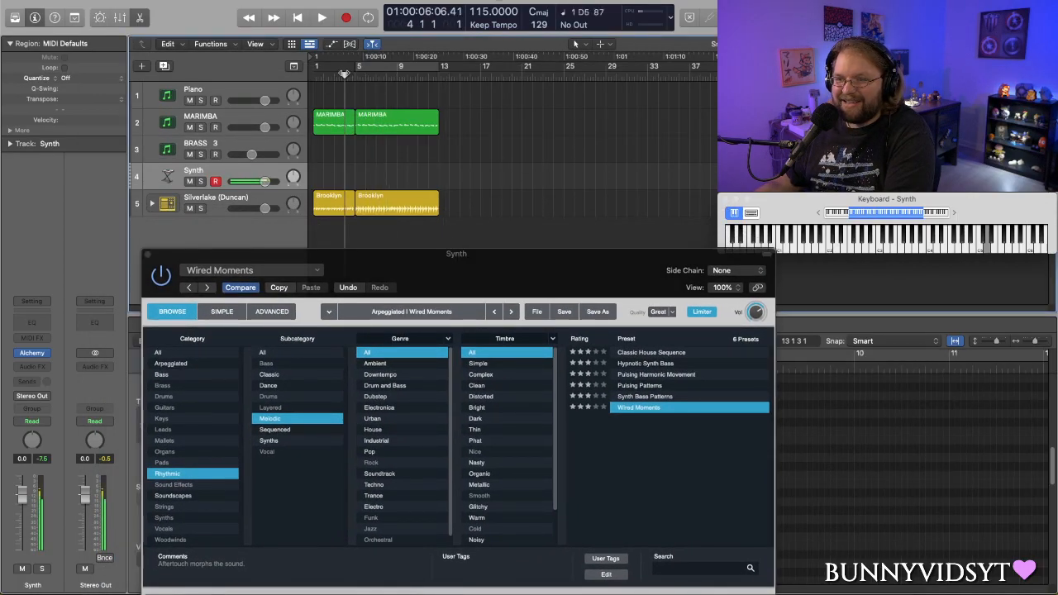
key("space")
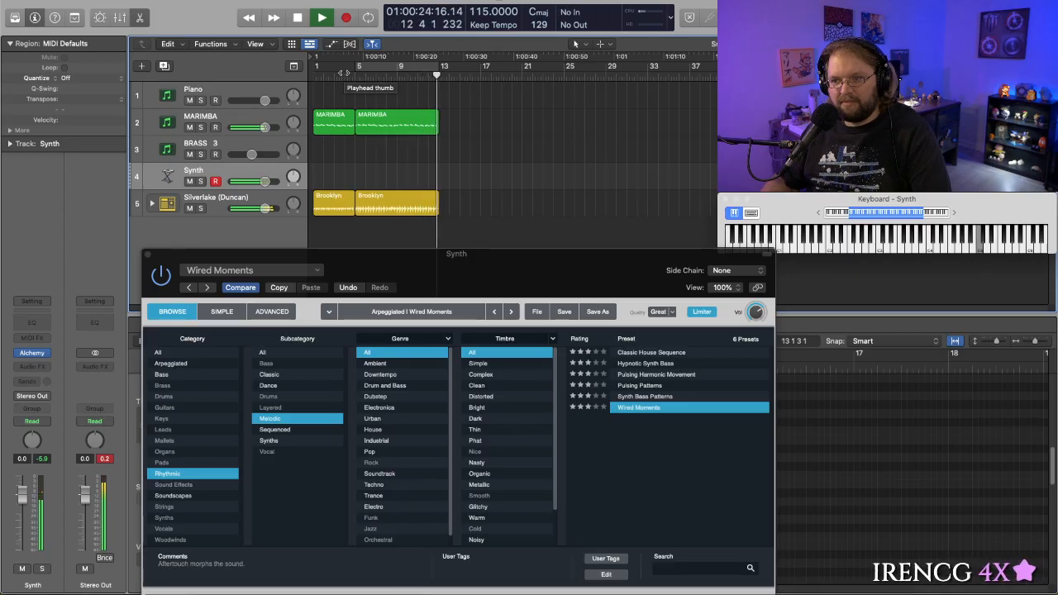
- Stop playback and audition the Raspy, Organic, Wooden, Guitar Like, FM Keys and Narrow variations of Wired Moments
key("space")
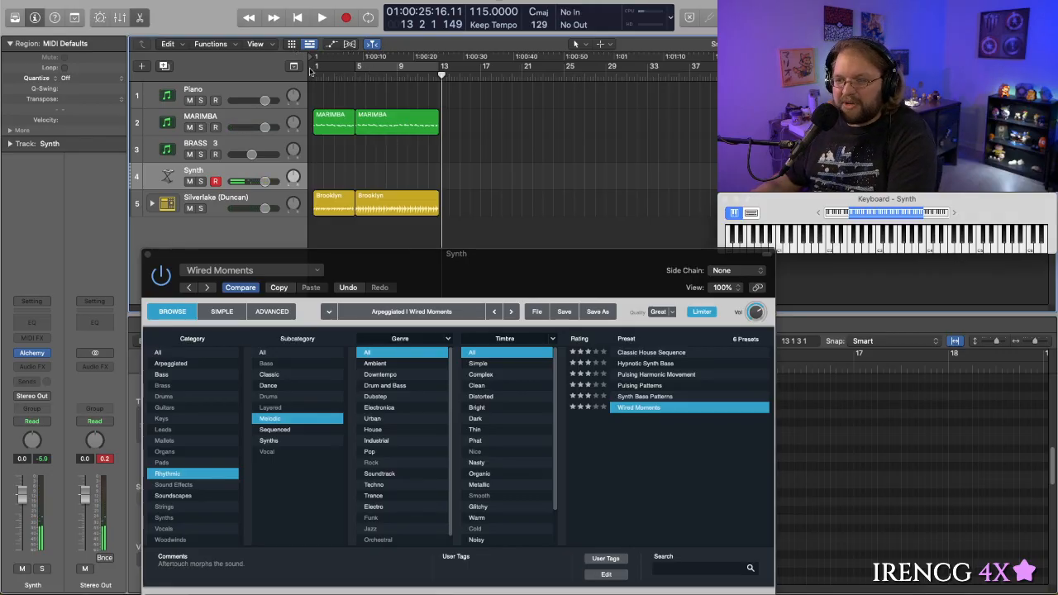
left_click_drag(490, 263, 499, 88)
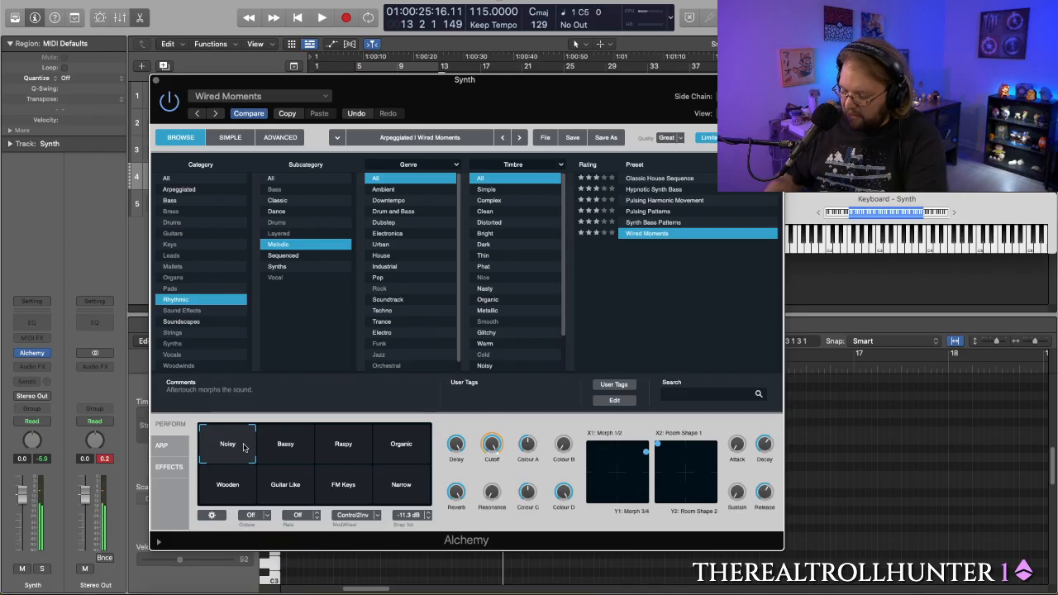
left_click(339, 447)
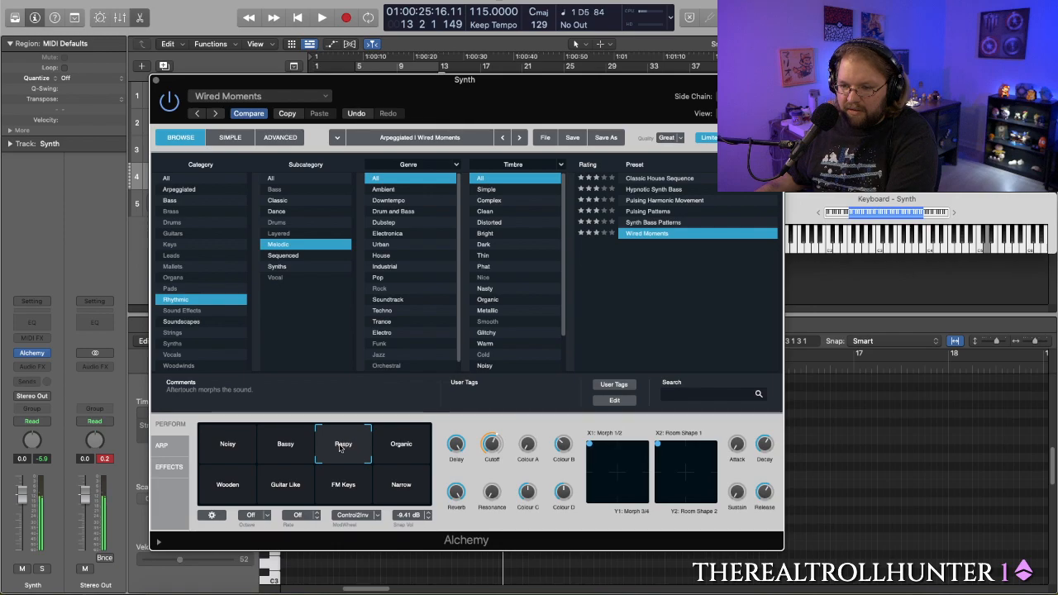
left_click(399, 455)
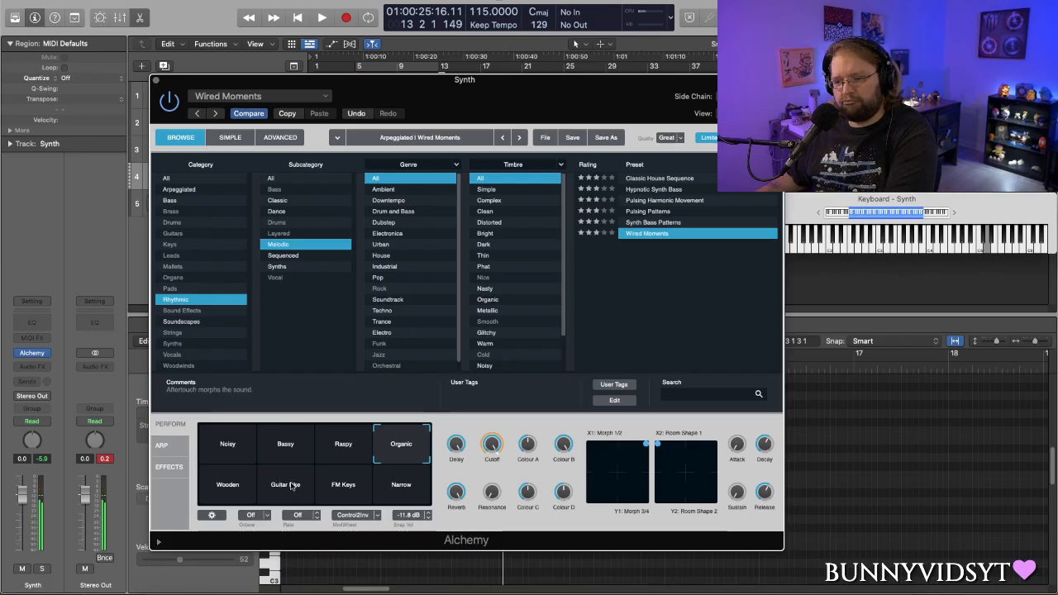
left_click(251, 486)
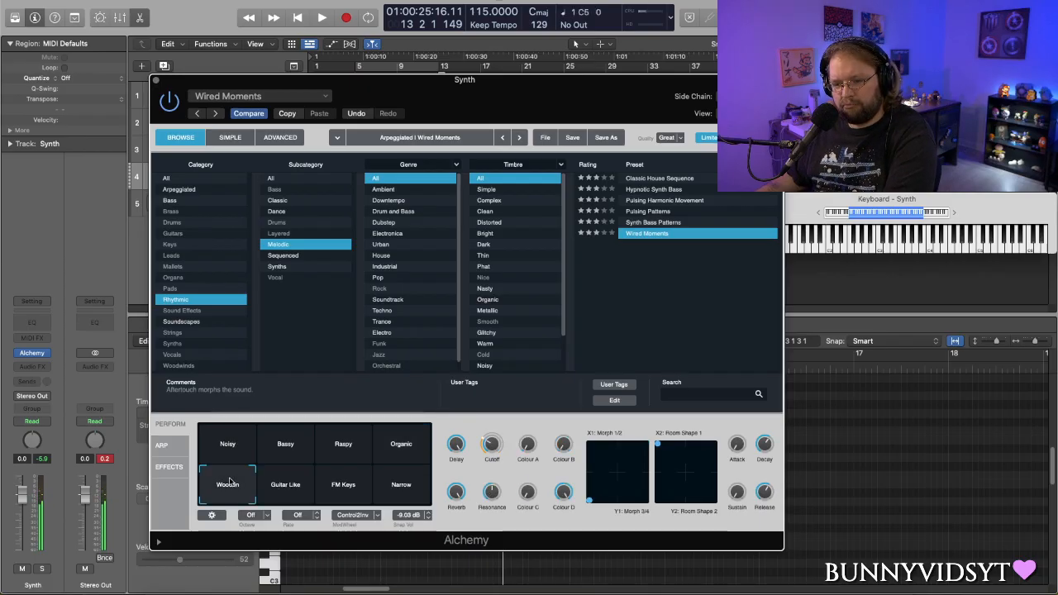
left_click(289, 489)
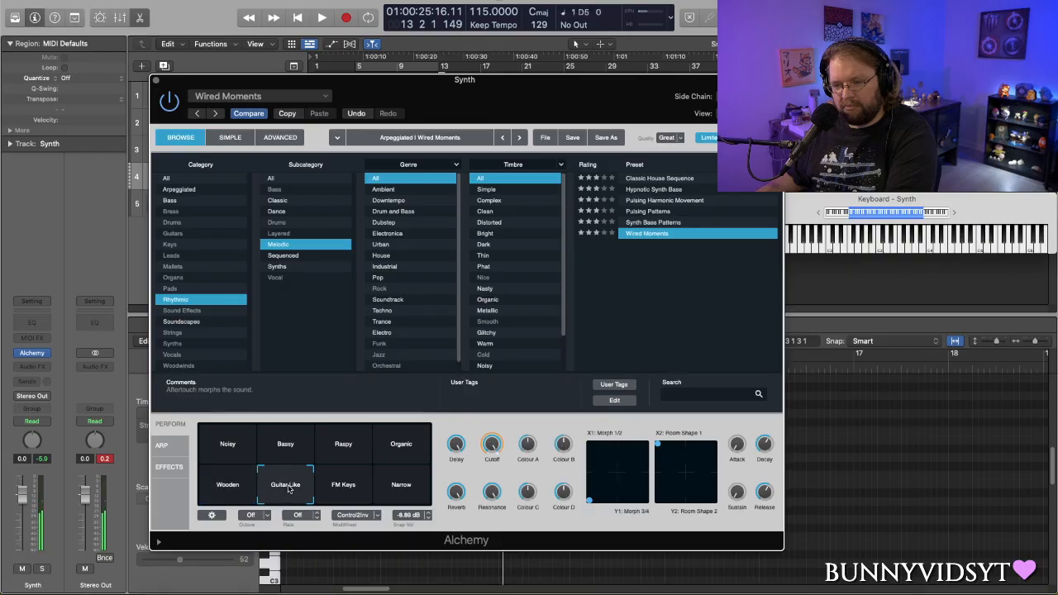
left_click(332, 493)
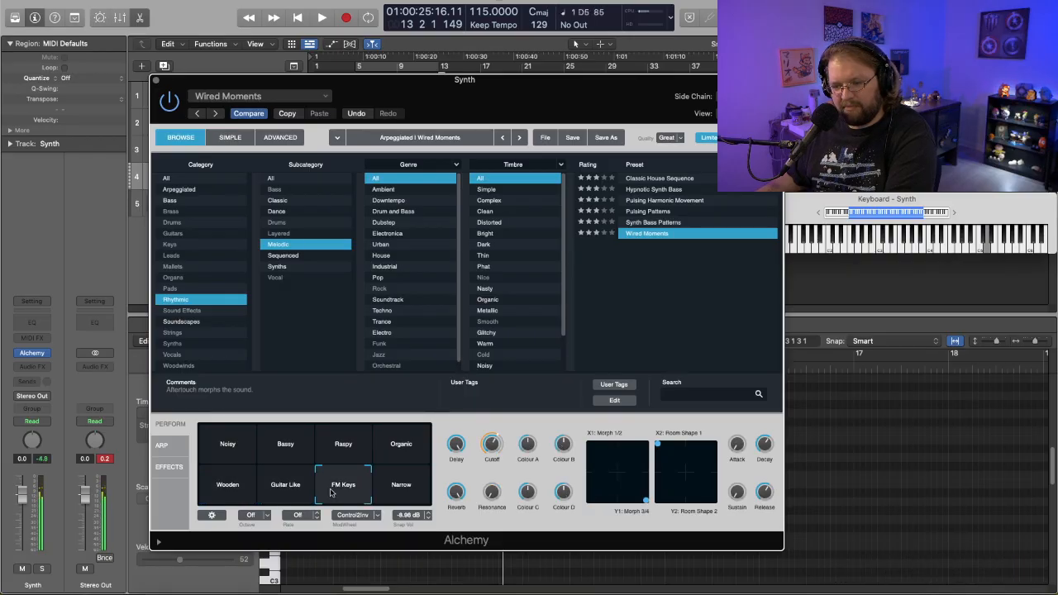
left_click(392, 491)
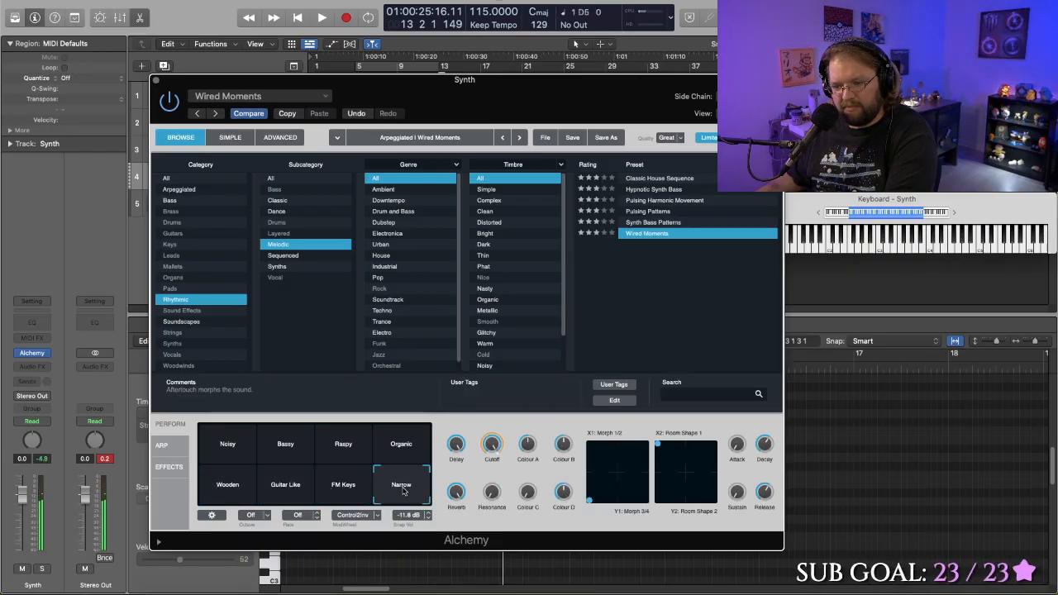
- Compare the FM Keys, Organic and Bassy variations, choose FM Keys for the Synth track, and close Alchemy
left_click(369, 485)
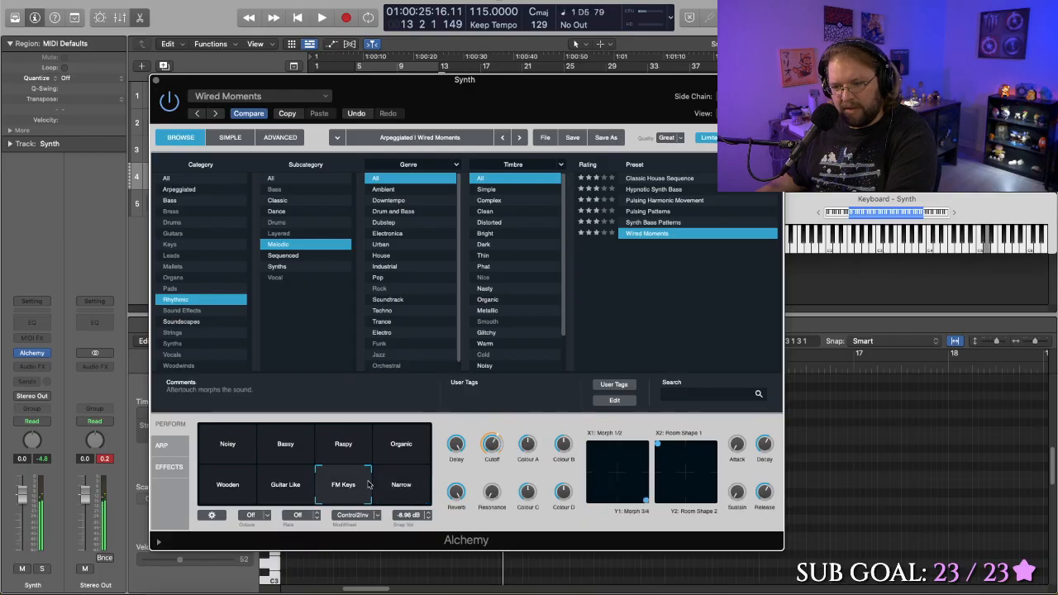
left_click(393, 459)
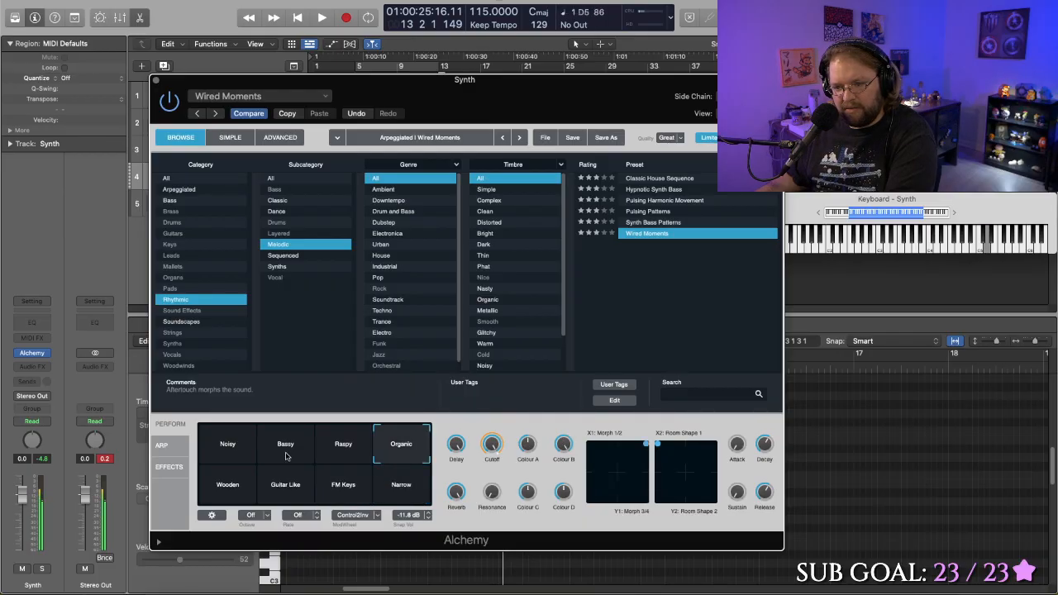
left_click(286, 456)
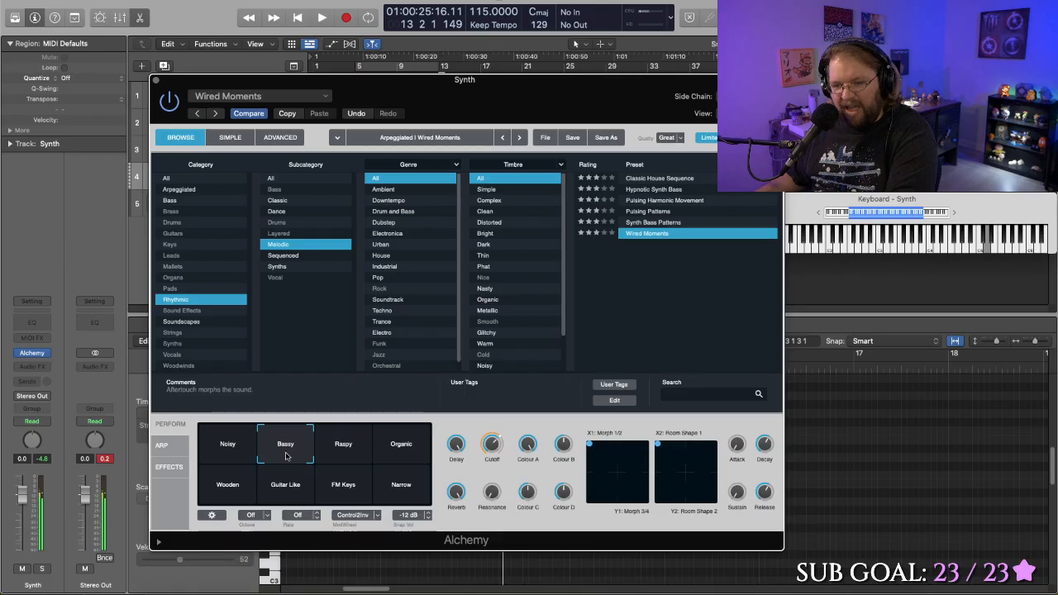
left_click(355, 494)
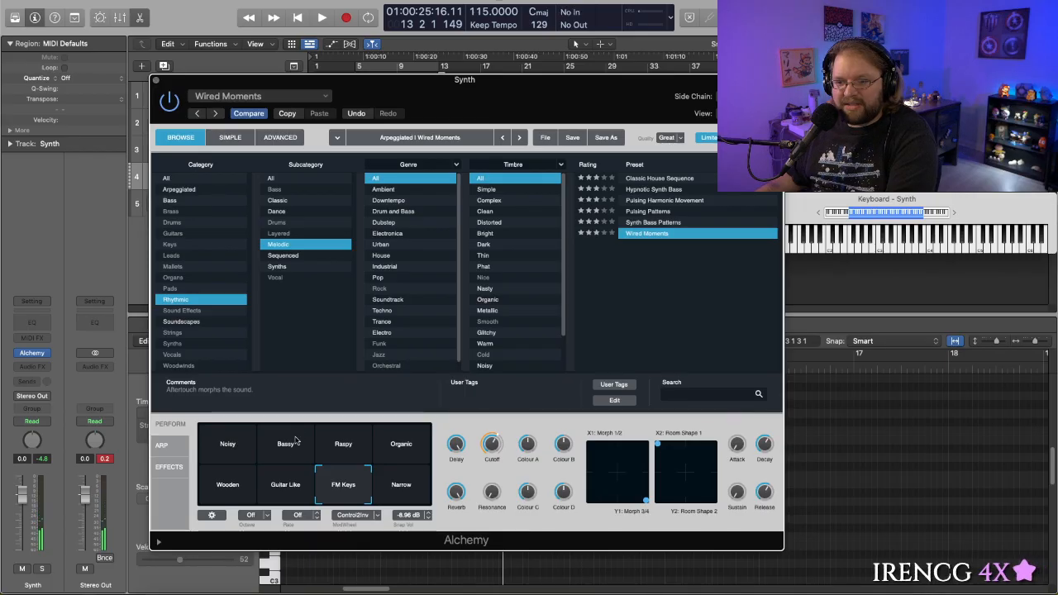
left_click(154, 79)
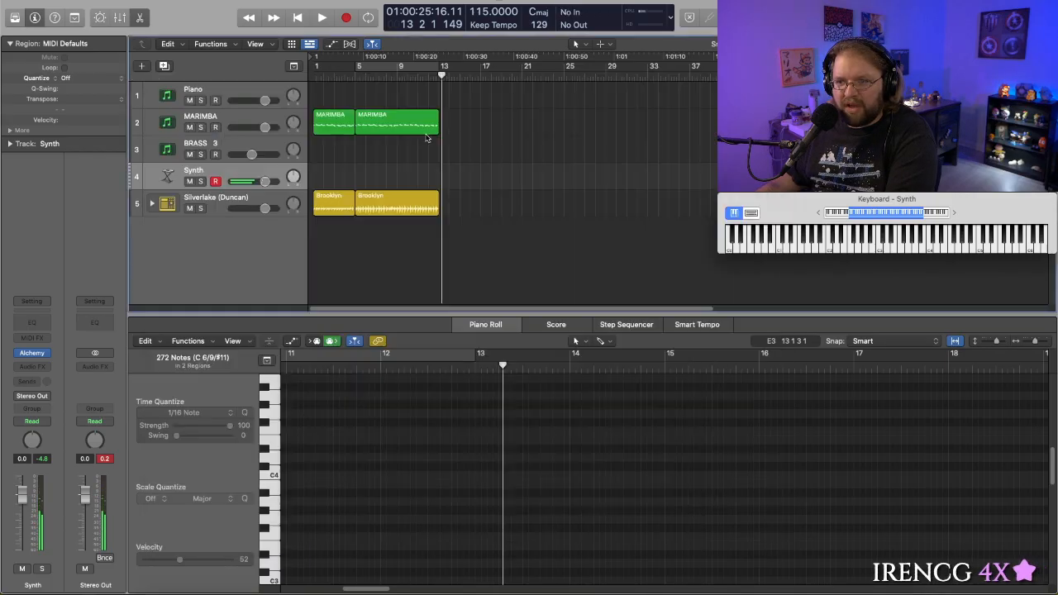
- Set a cycle range from bar 5 to about bar 24 and record alternating two-bar D5 and C5 notes on the Synth track through bar 12
left_click(382, 69)
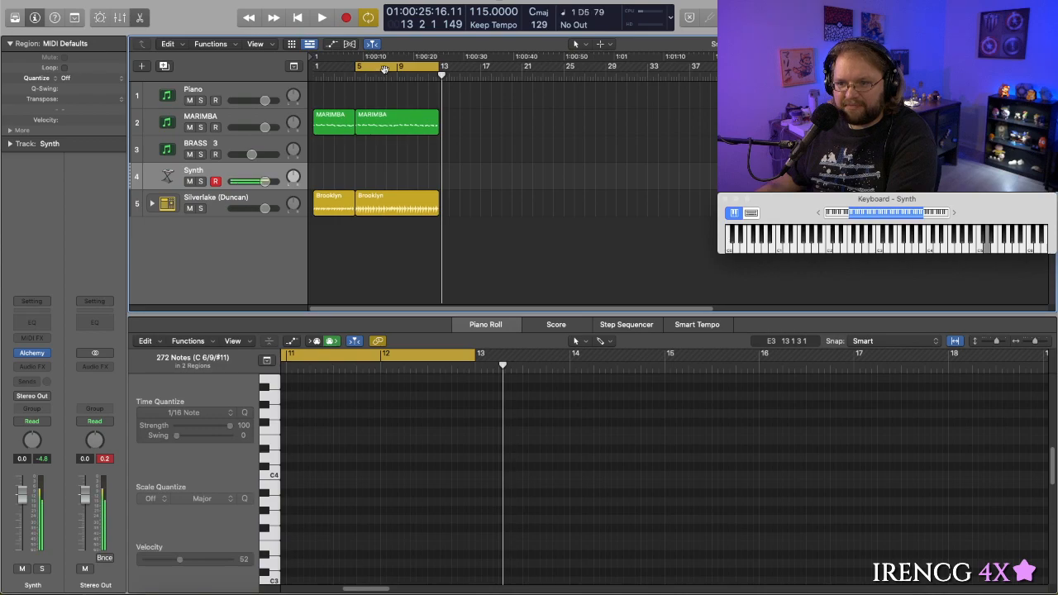
left_click_drag(439, 71, 552, 73)
key("space")
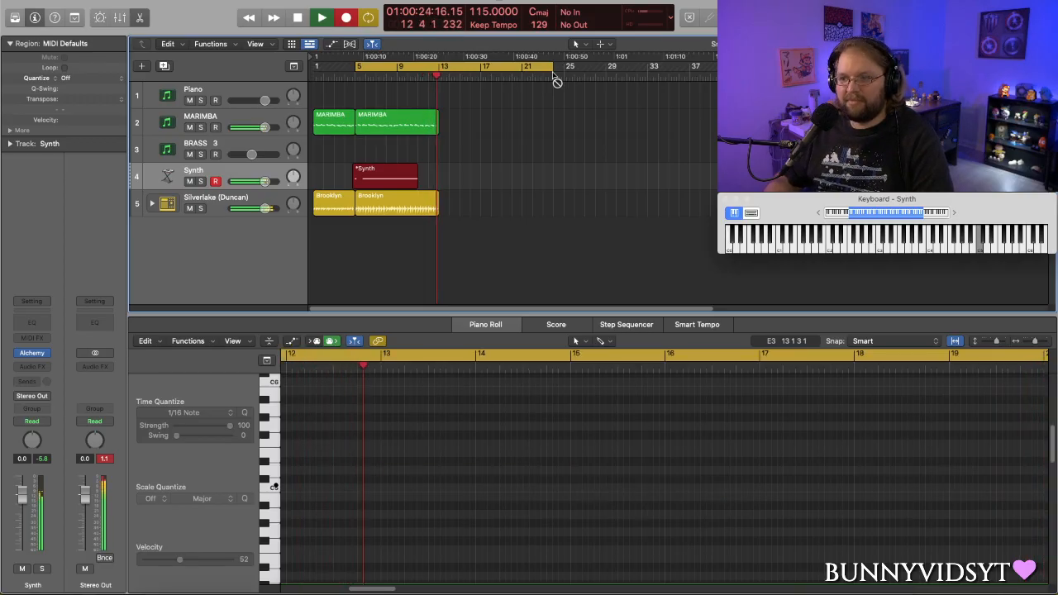
key("space")
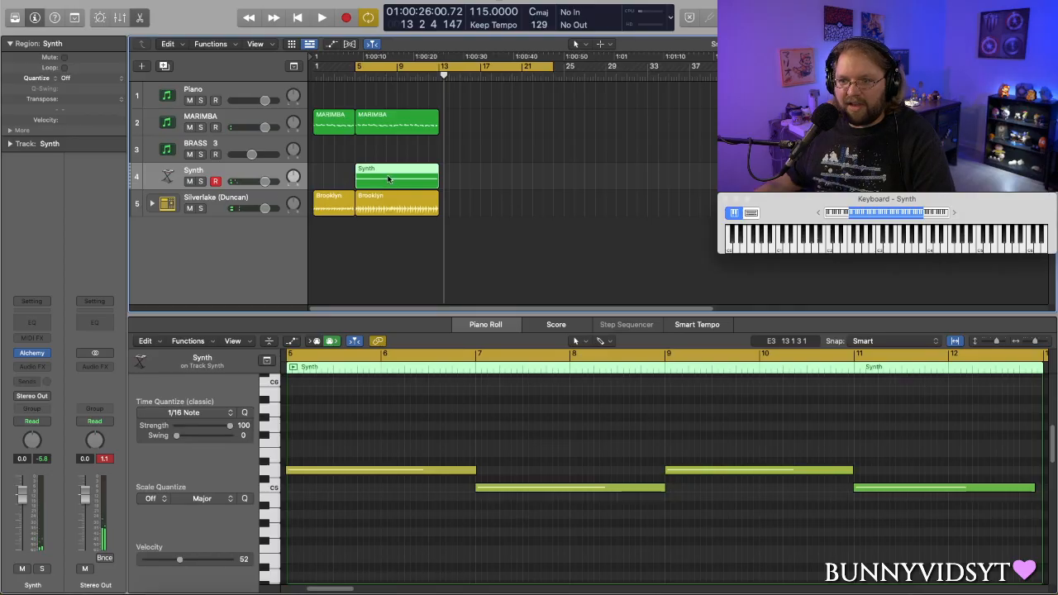
- Quantize the recorded Synth region to 1/1 notes, and return to the project start with the cycle turned off
left_click(65, 78)
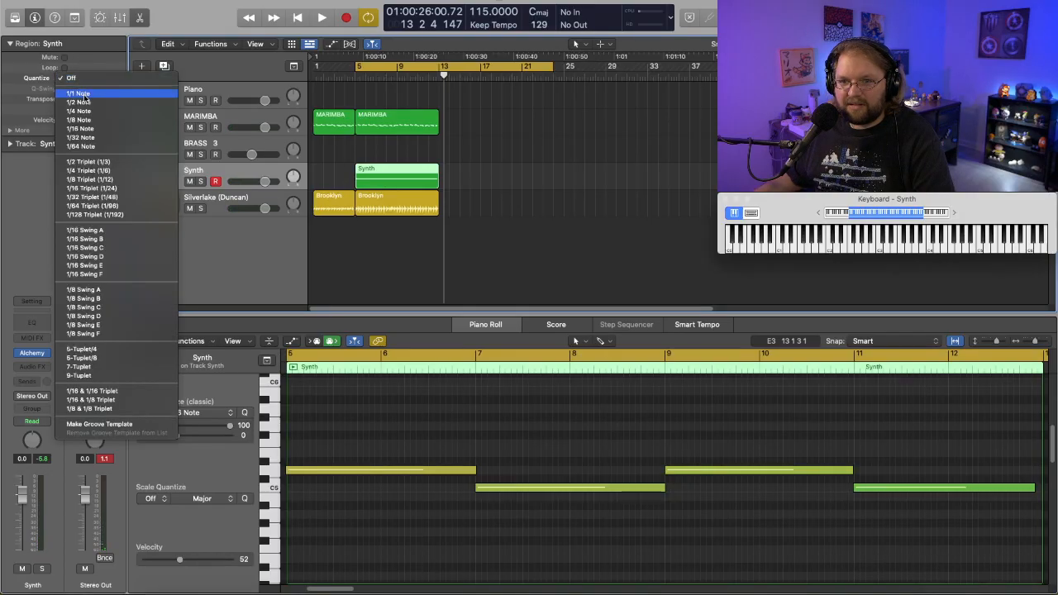
key("Return")
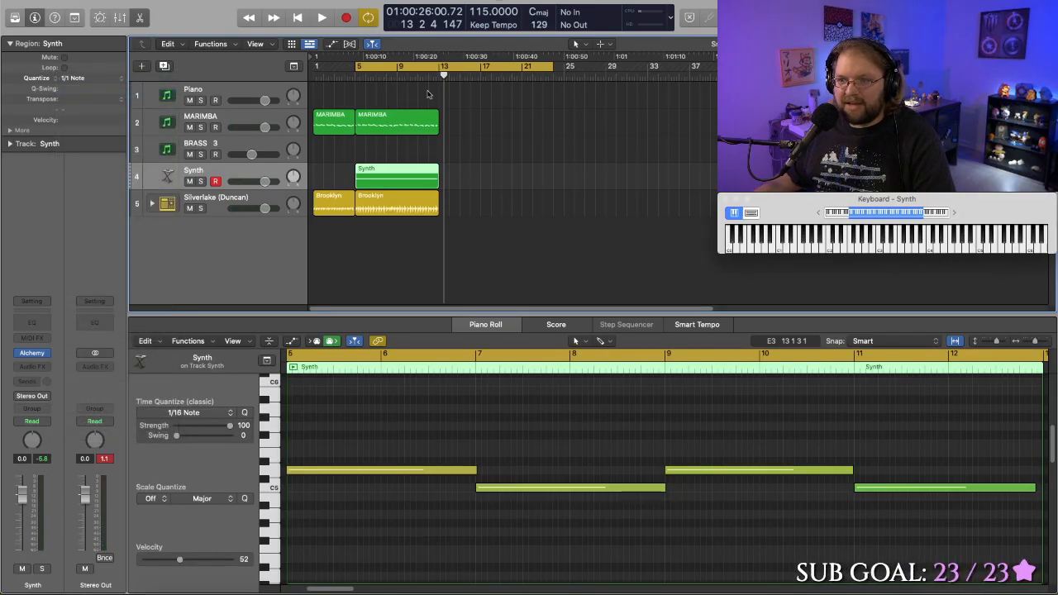
key("Return")
left_click(400, 69)
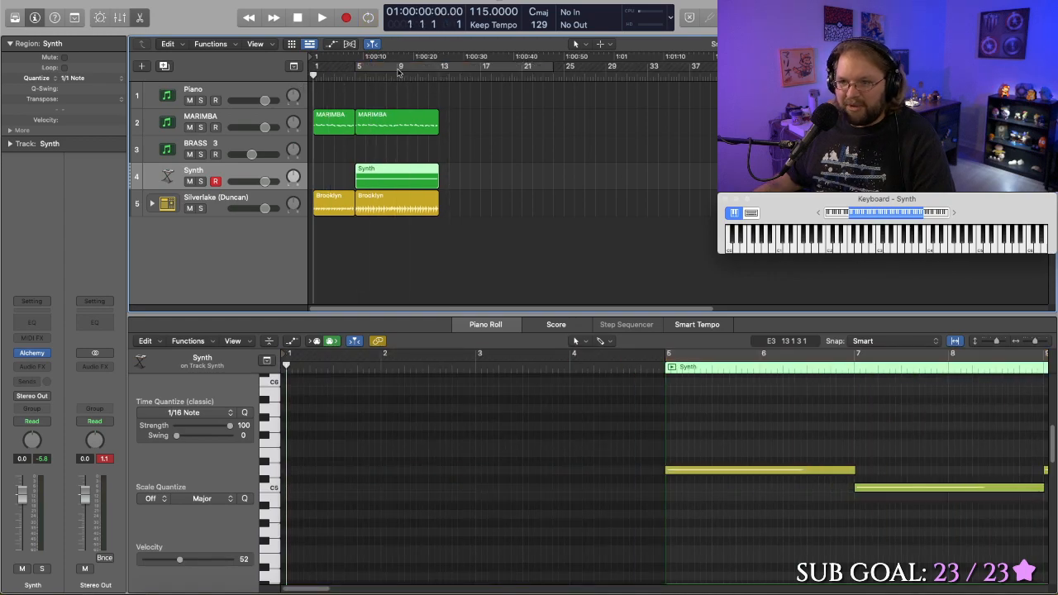
- Lower the Synth track's volume to -1.4 dB while playing the arrangement from the start, and select the MARIMBA track
key("space")
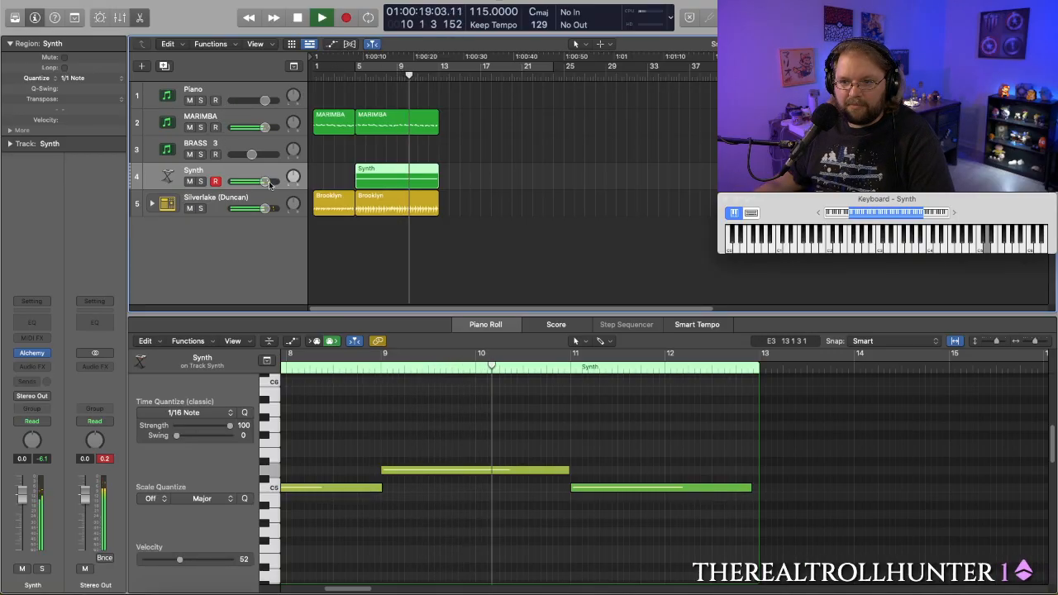
left_click_drag(265, 181, 261, 182)
key("space")
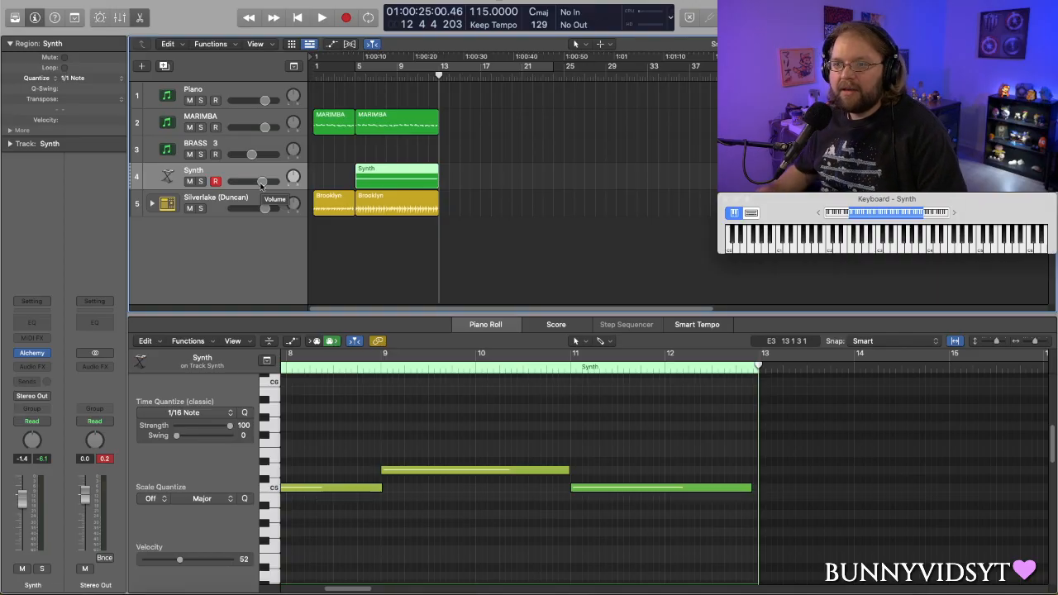
left_click(245, 119)
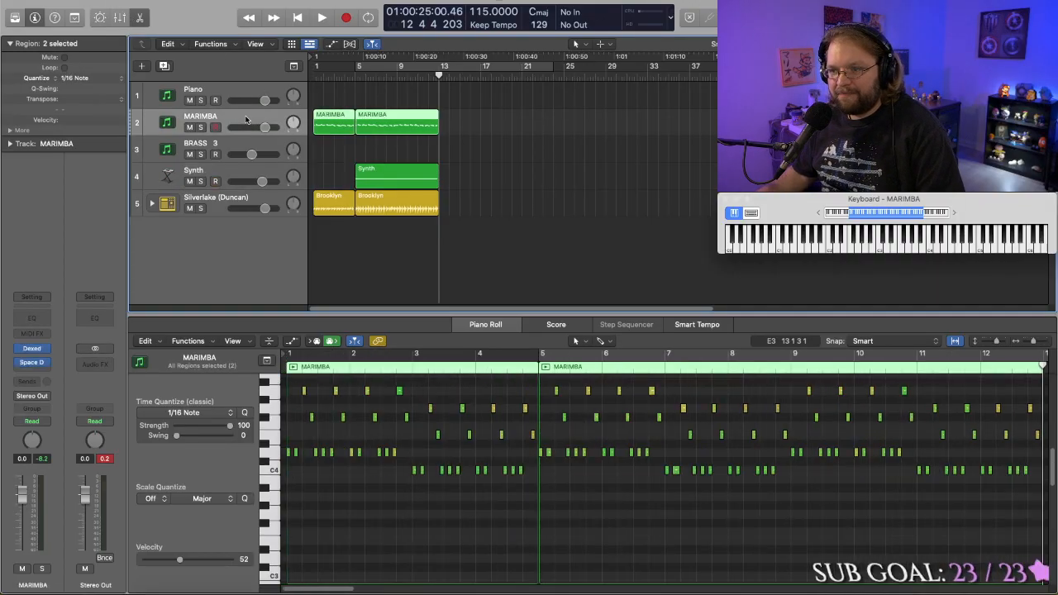
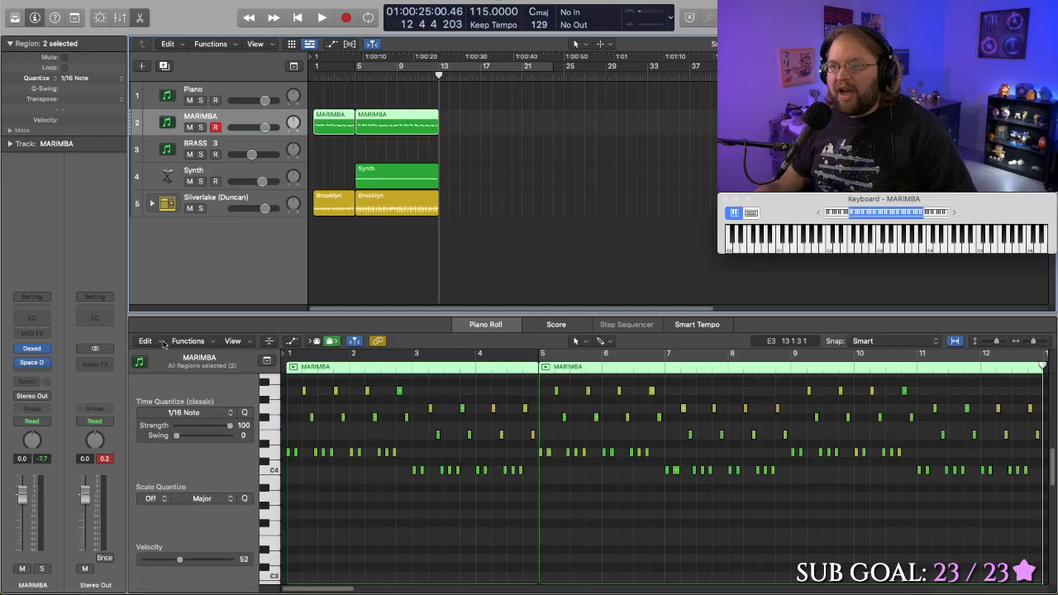
- Play the arrangement from about bars 8, 6 and 12 while trying out a continuation on the MARIMBA track
left_click_drag(423, 76, 387, 74)
key("space")
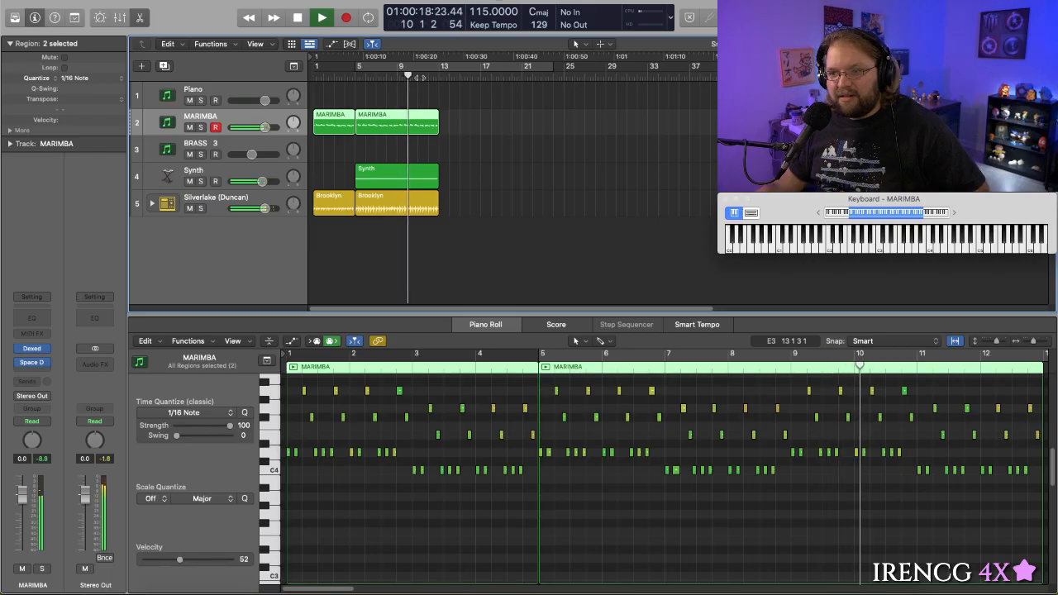
key("space")
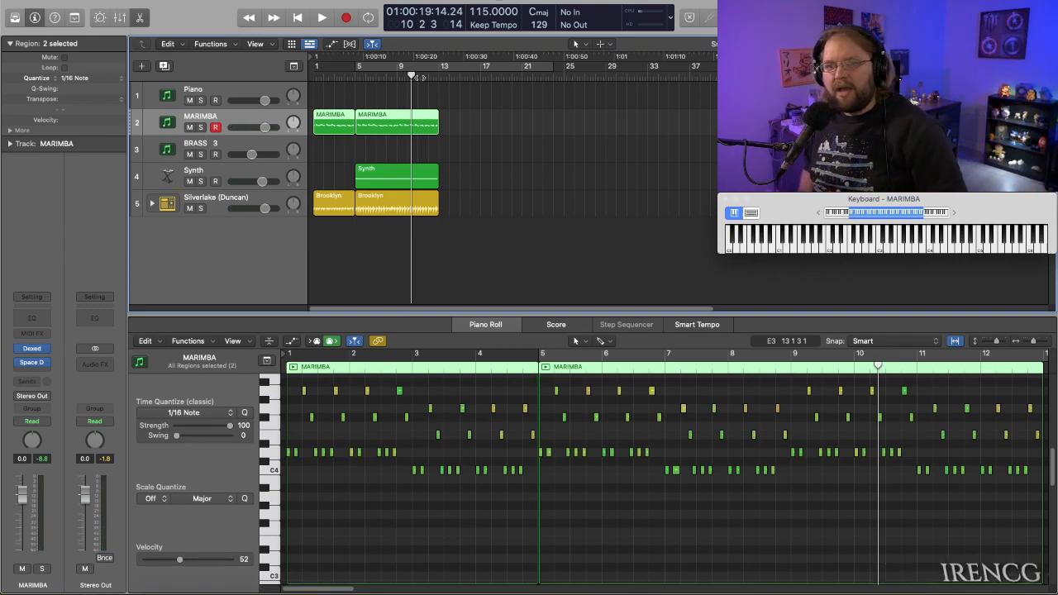
left_click(363, 76)
key("space")
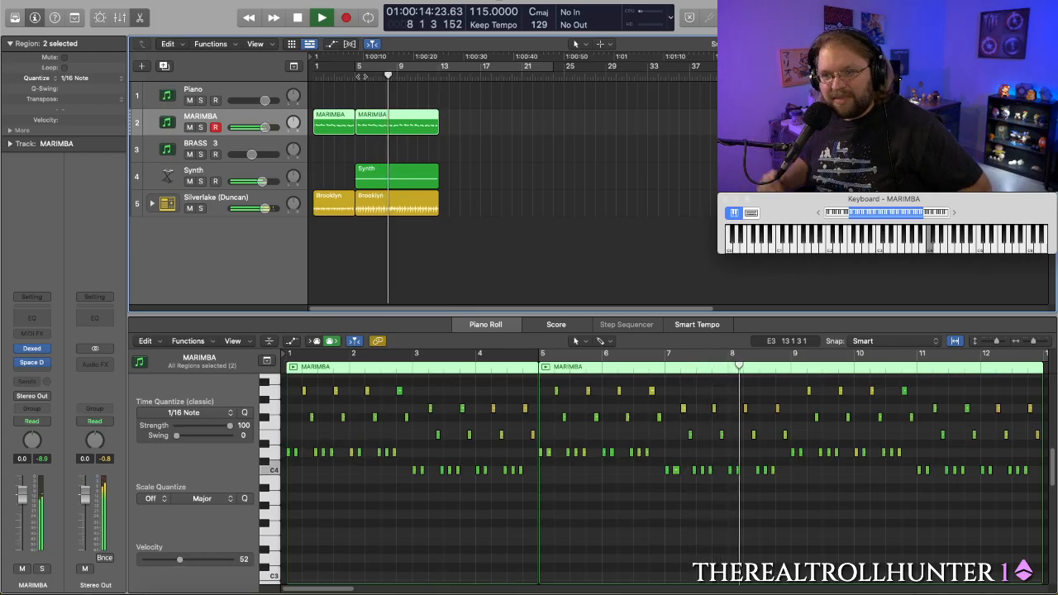
key("space")
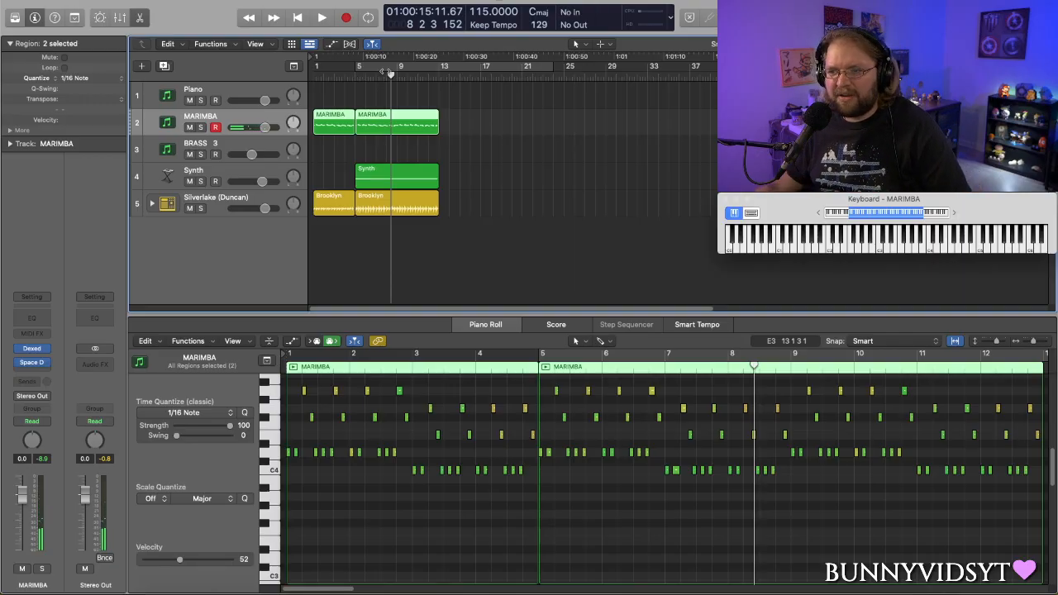
left_click(428, 76)
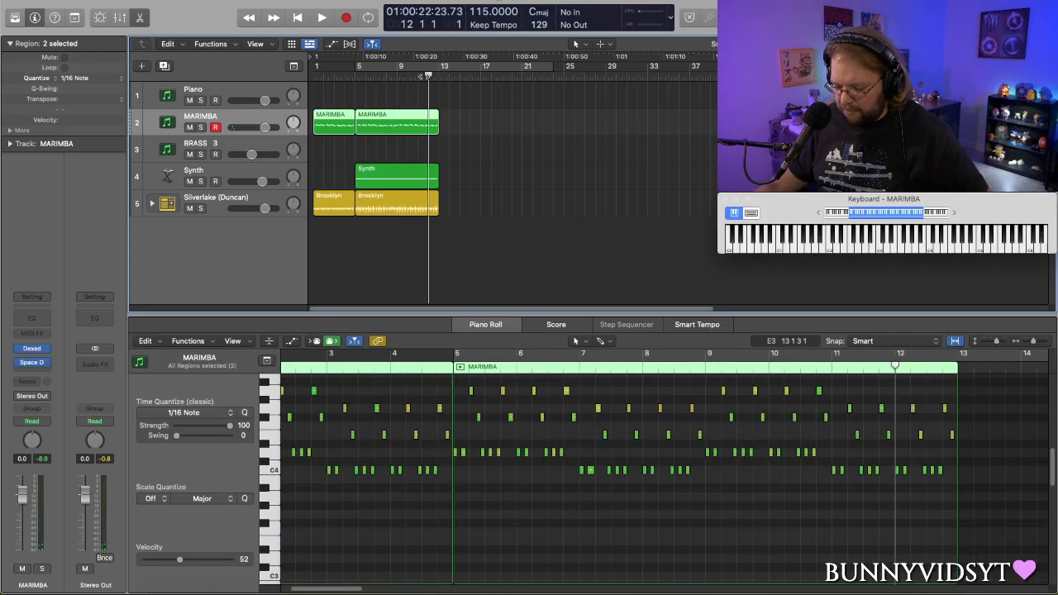
key("space")
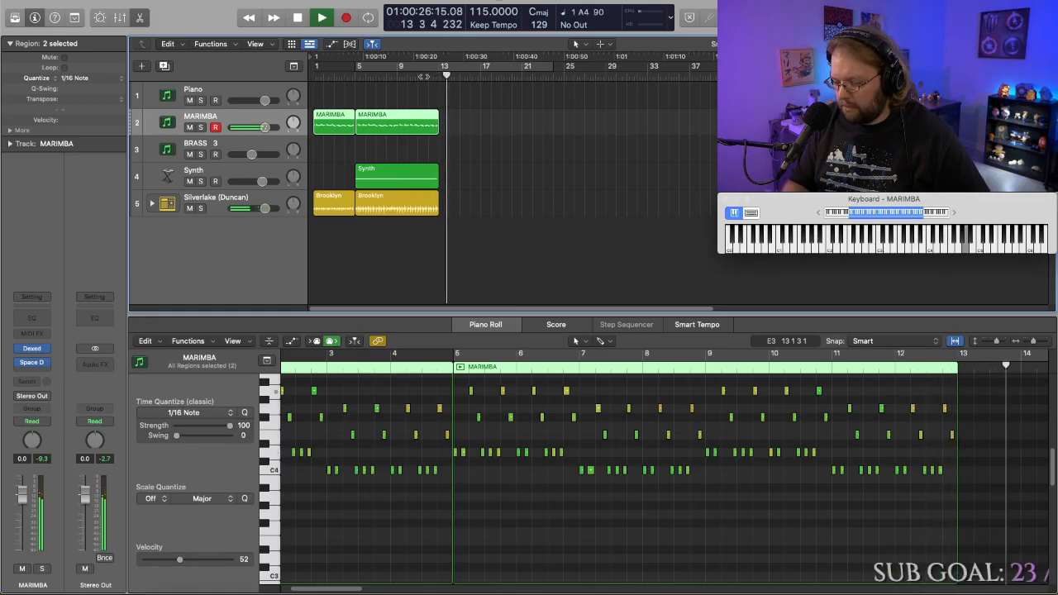
key("space")
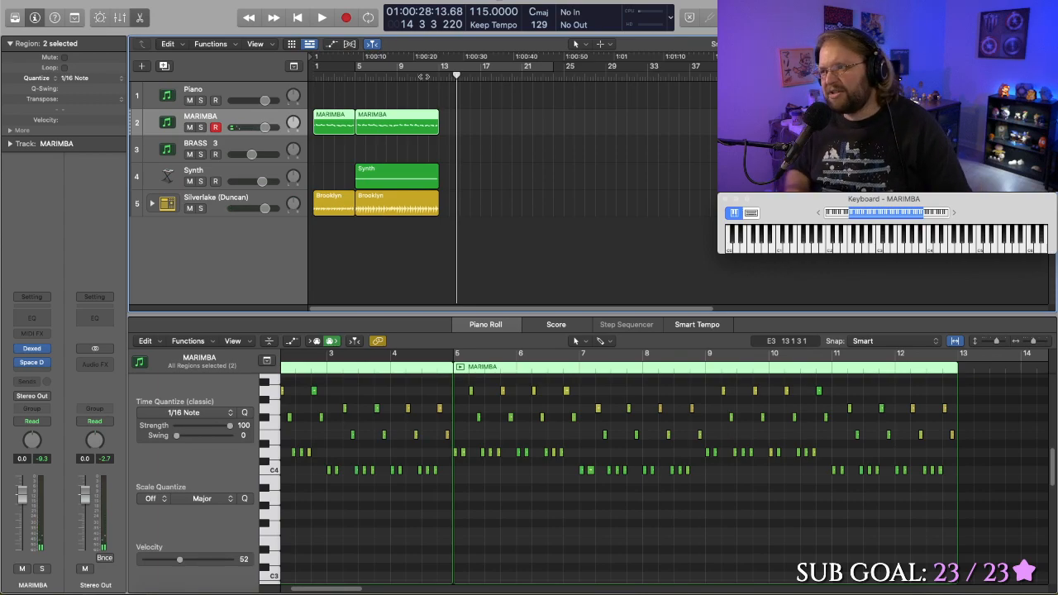
- Set a cycle range from bar 13 to about bar 26 and record a short marimba phrase from bar 13 into bar 14
left_click_drag(495, 75, 577, 70)
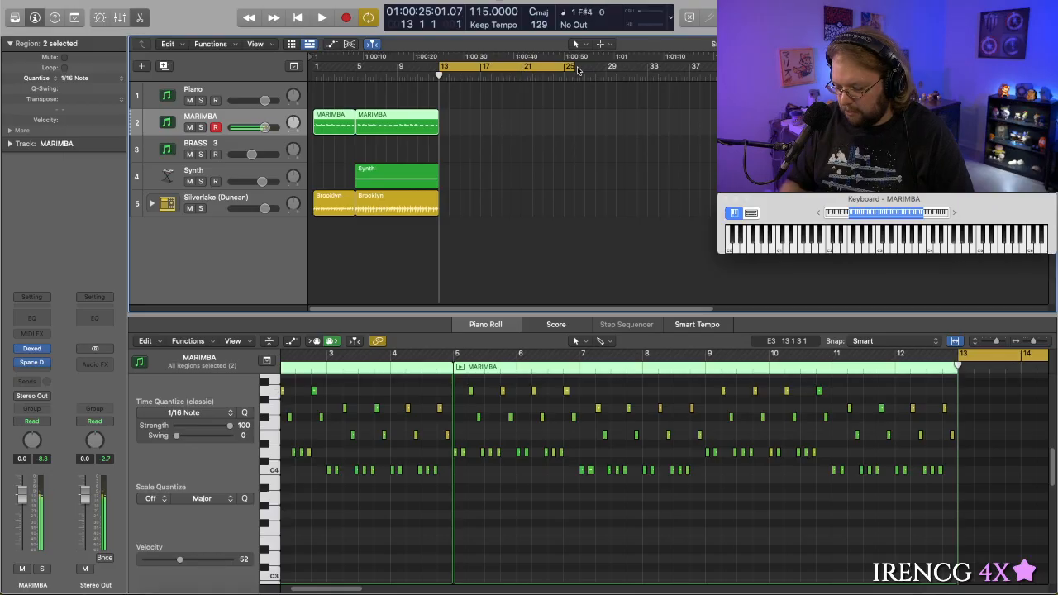
key("space")
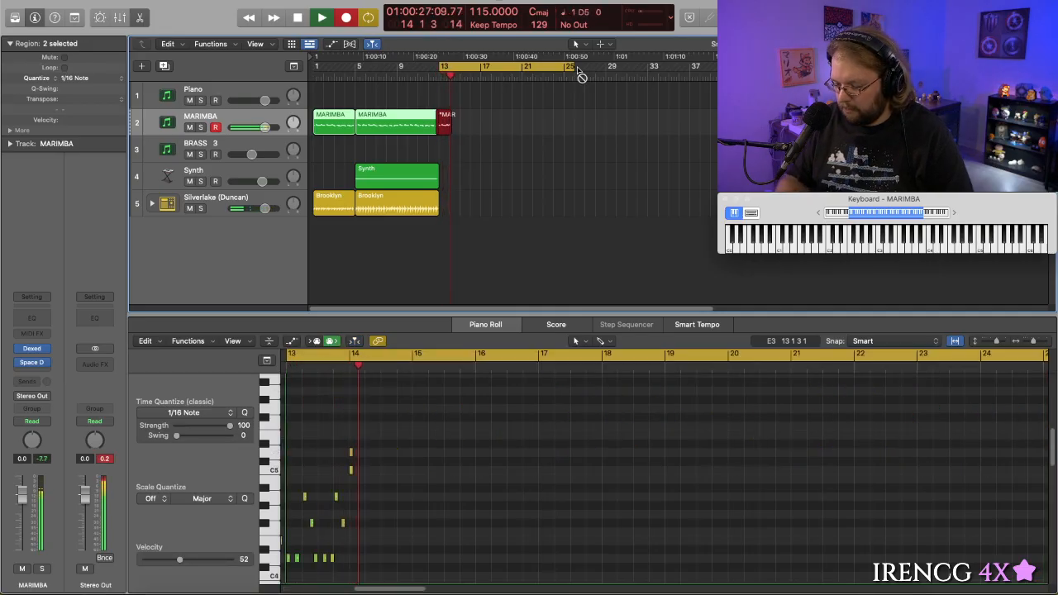
key("space")
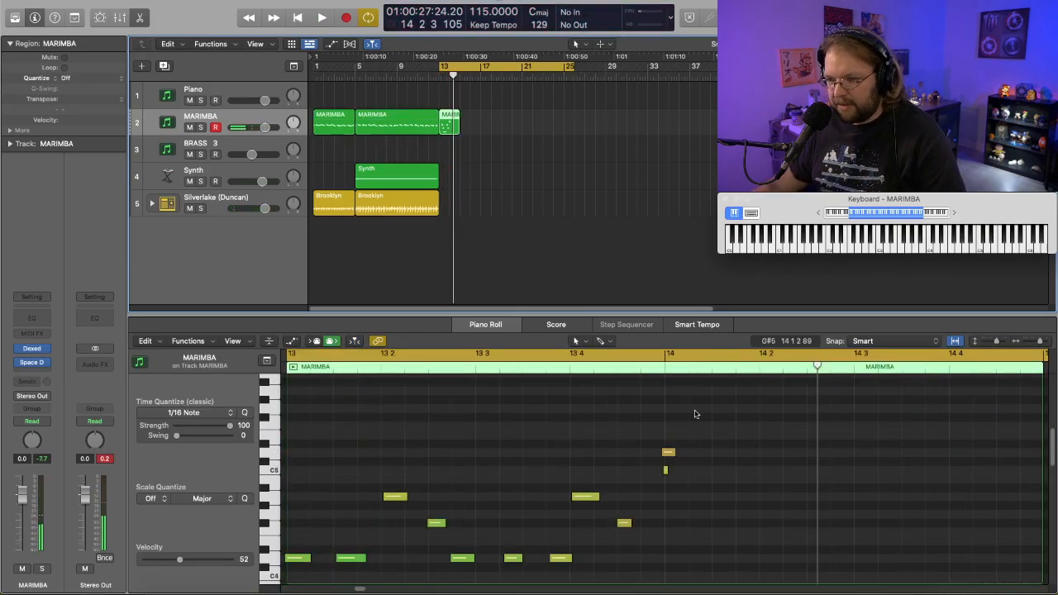
- Delete the stray C5 note at bar 14 and quantize the new MARIMBA region to 1/16 notes
left_click(665, 470)
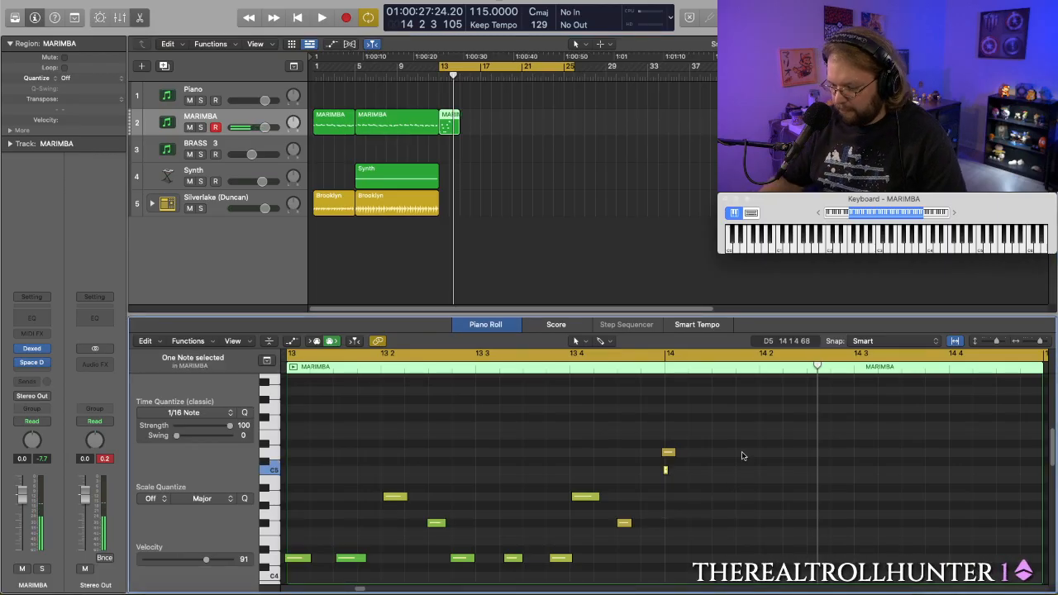
key("Delete")
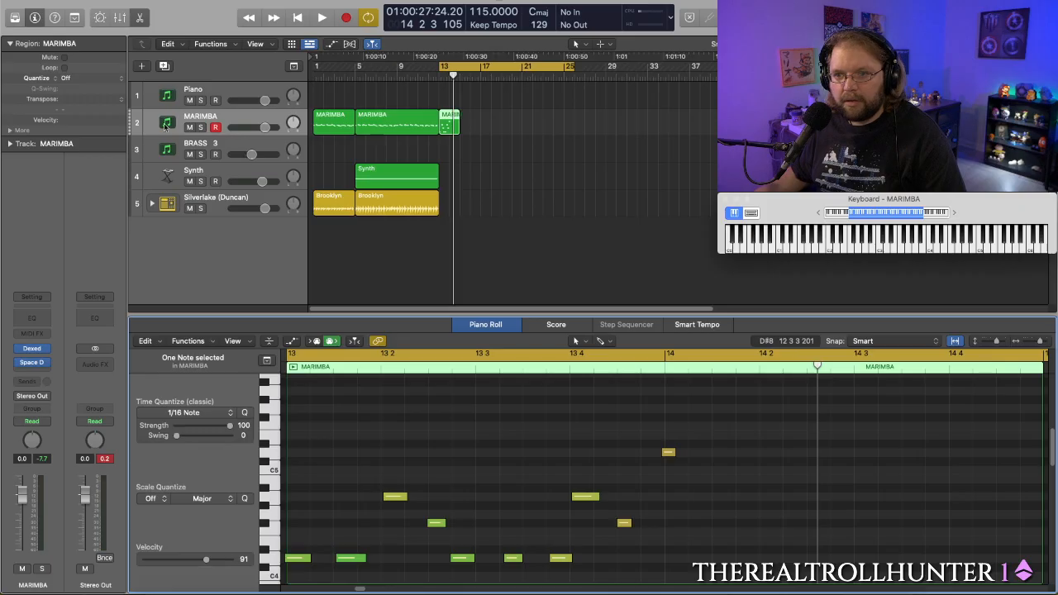
left_click(66, 78)
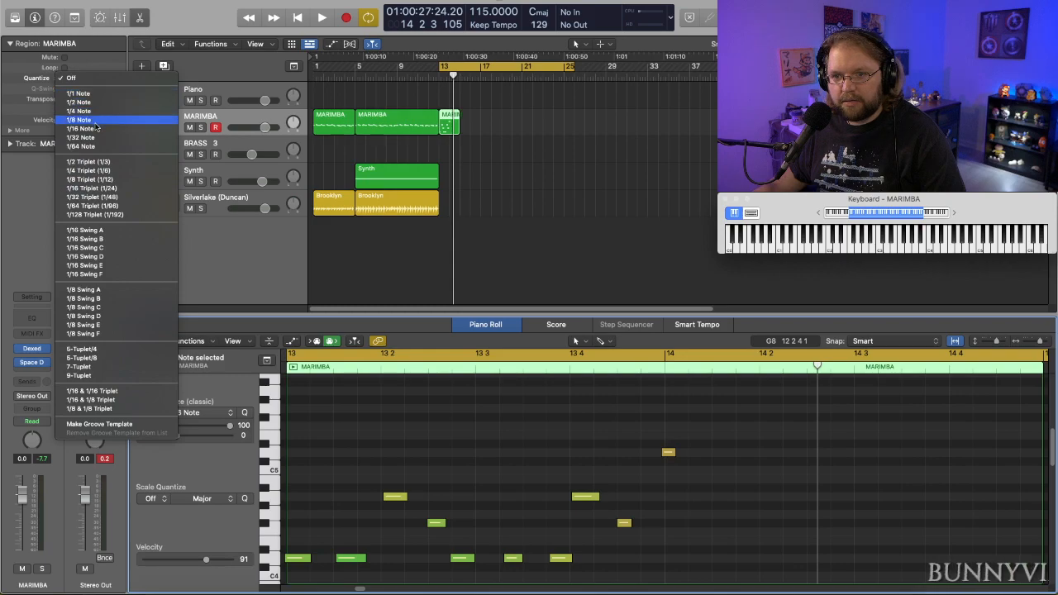
left_click(91, 128)
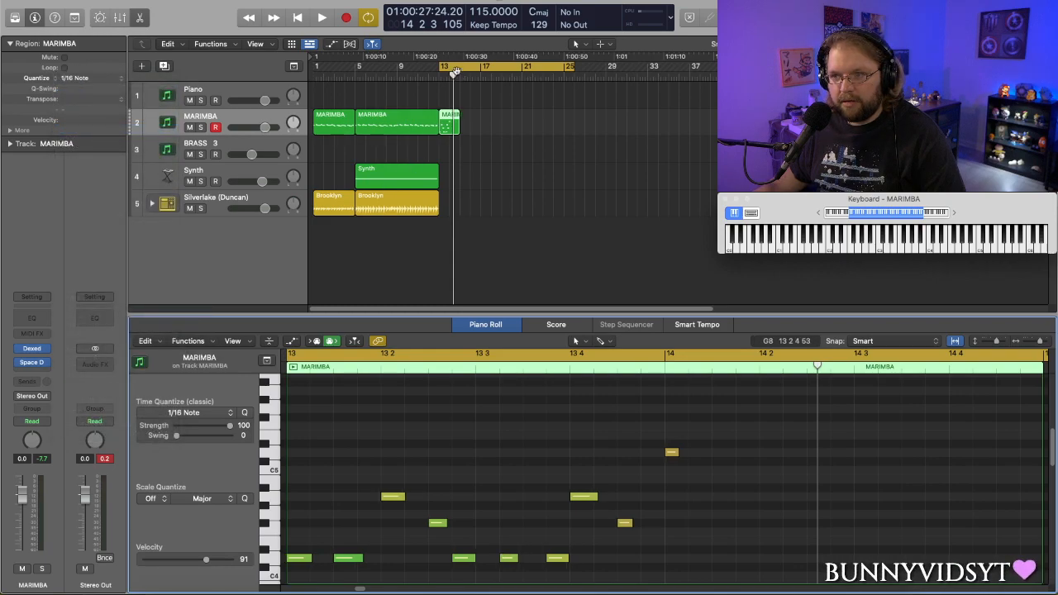
left_click(419, 76)
key("space")
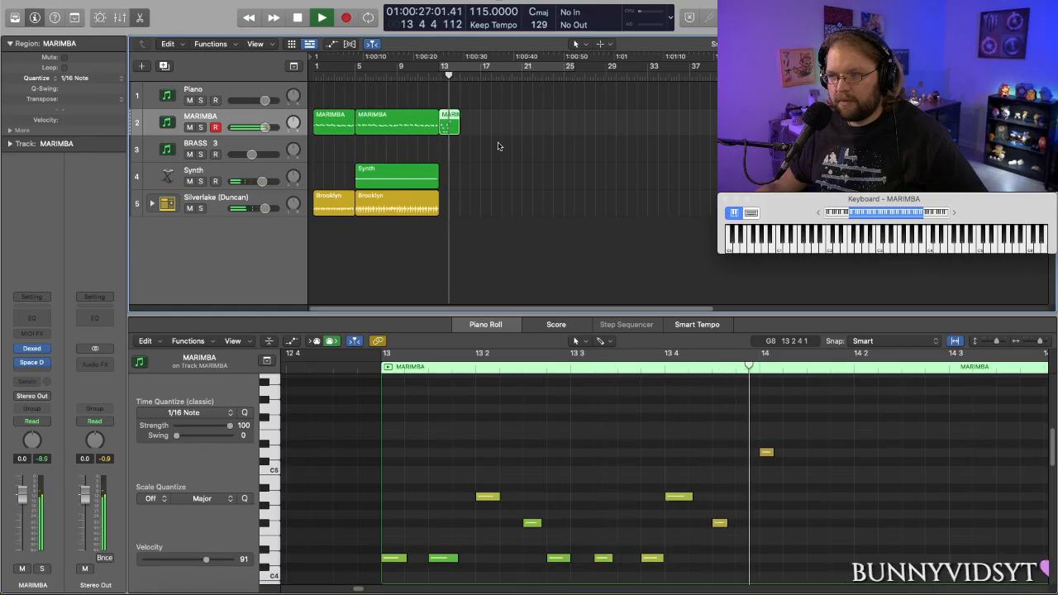
key("space")
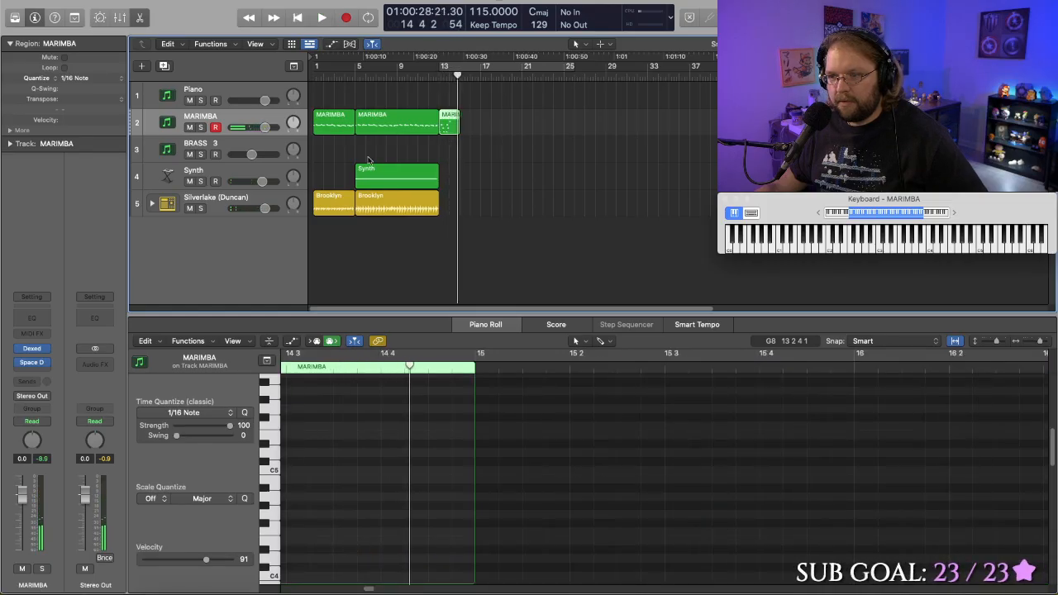
- Copy the Synth and Brooklyn drum regions that start at bar 5 to bar 13
left_click(395, 195)
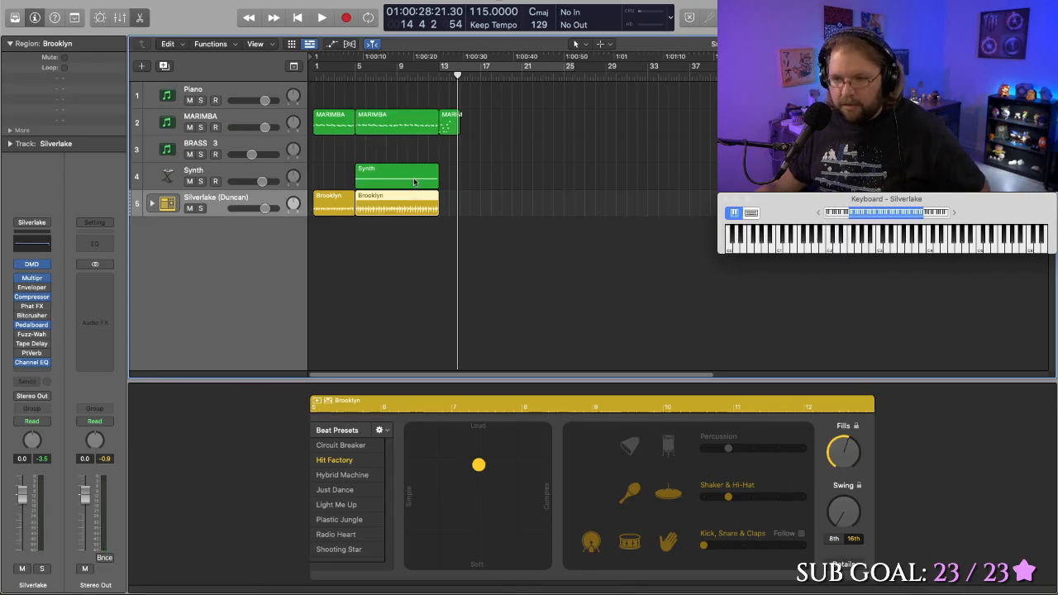
left_click(415, 181, "shift")
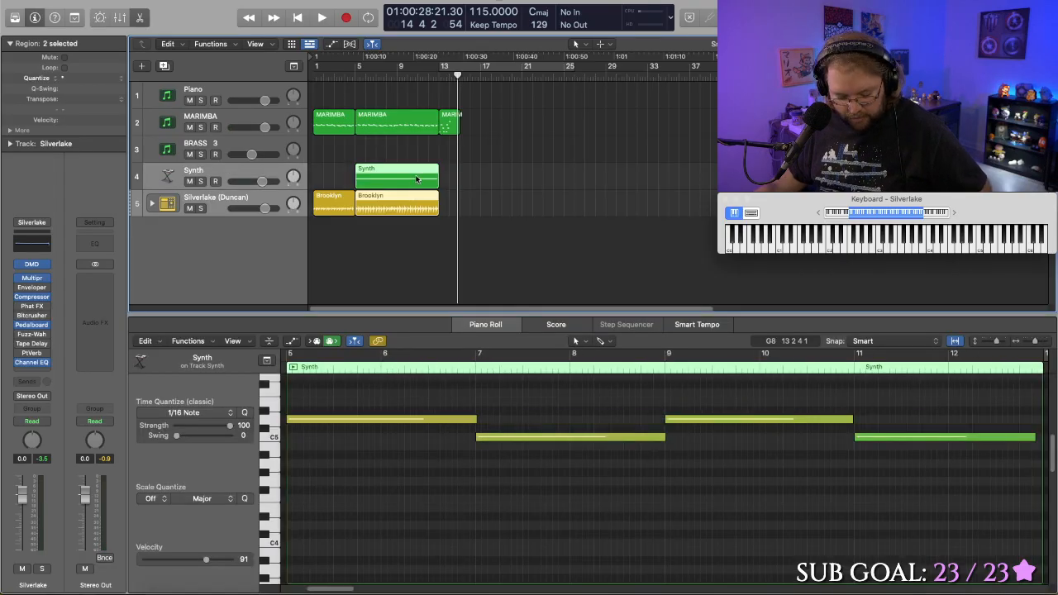
left_click_drag(416, 179, 498, 185)
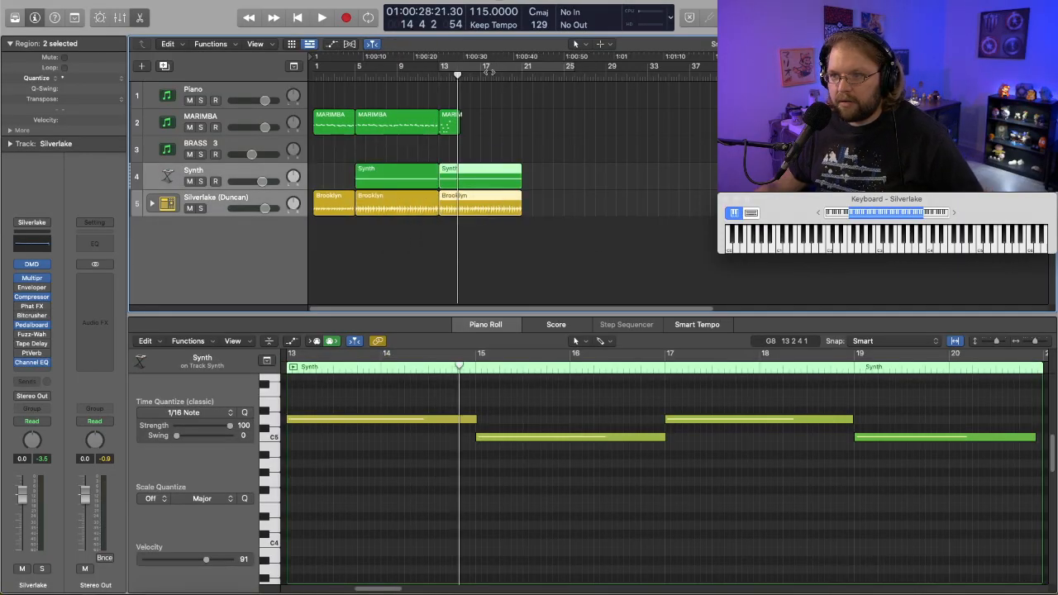
- Split the copied Synth and Brooklyn regions at bar 15 with the Keep option for crossing notes, and delete the parts after bar 15
left_click(485, 75)
left_click_drag(483, 75, 450, 75)
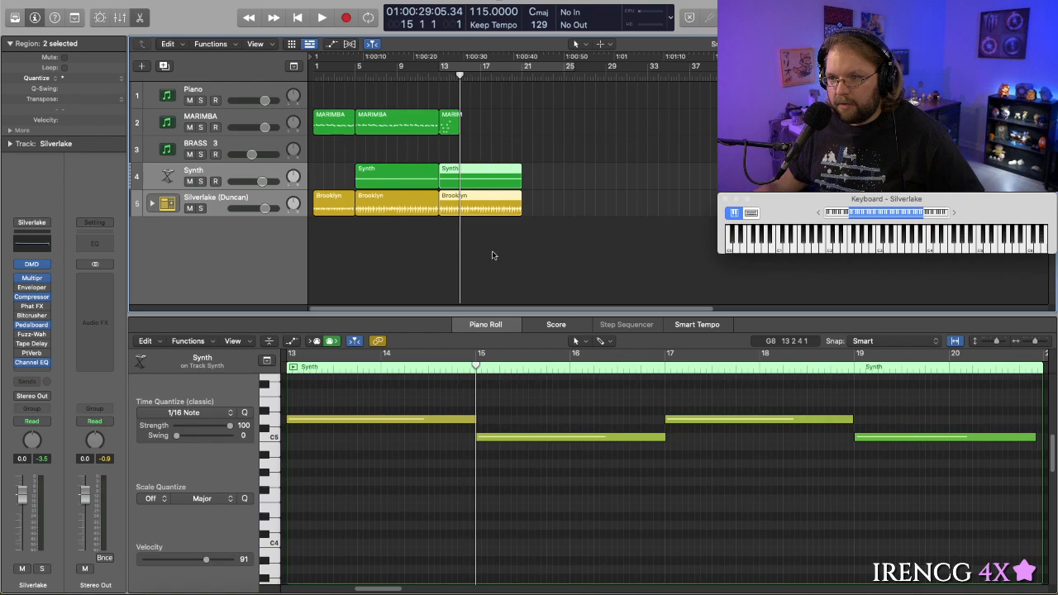
left_click_drag(491, 254, 510, 163)
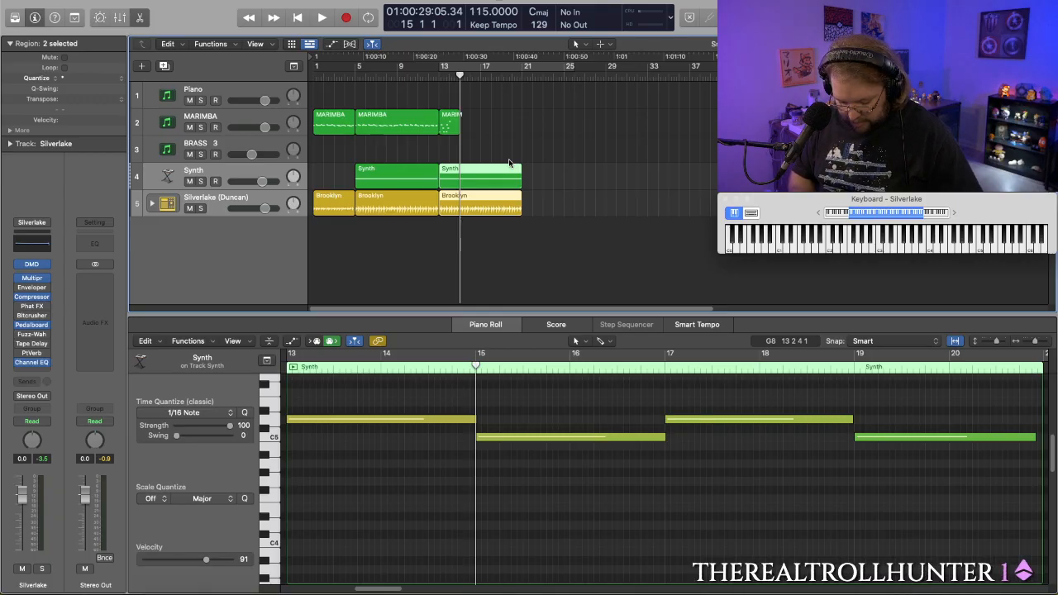
key("super+t")
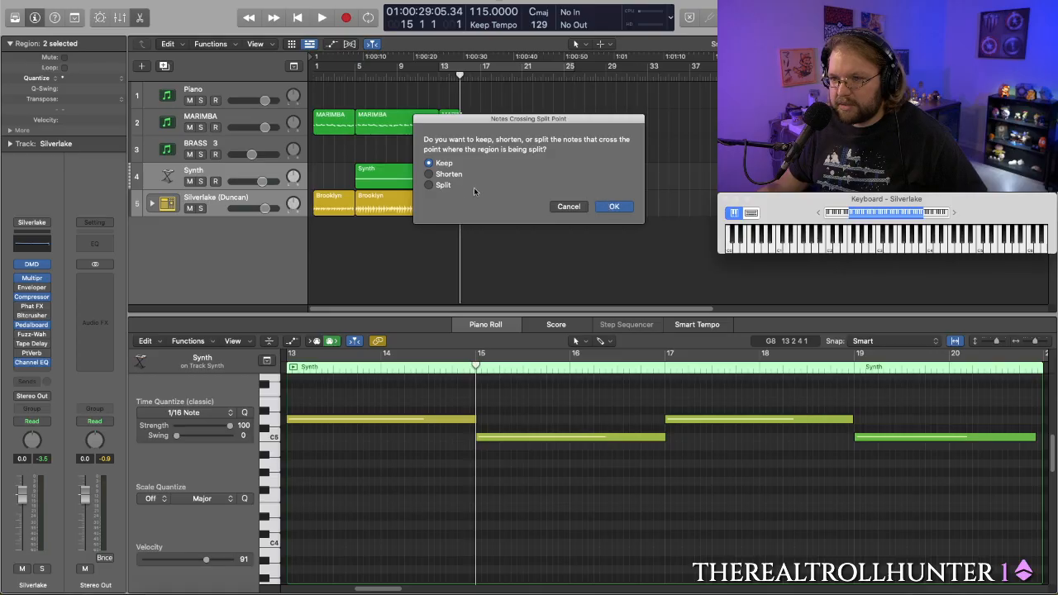
left_click(601, 207)
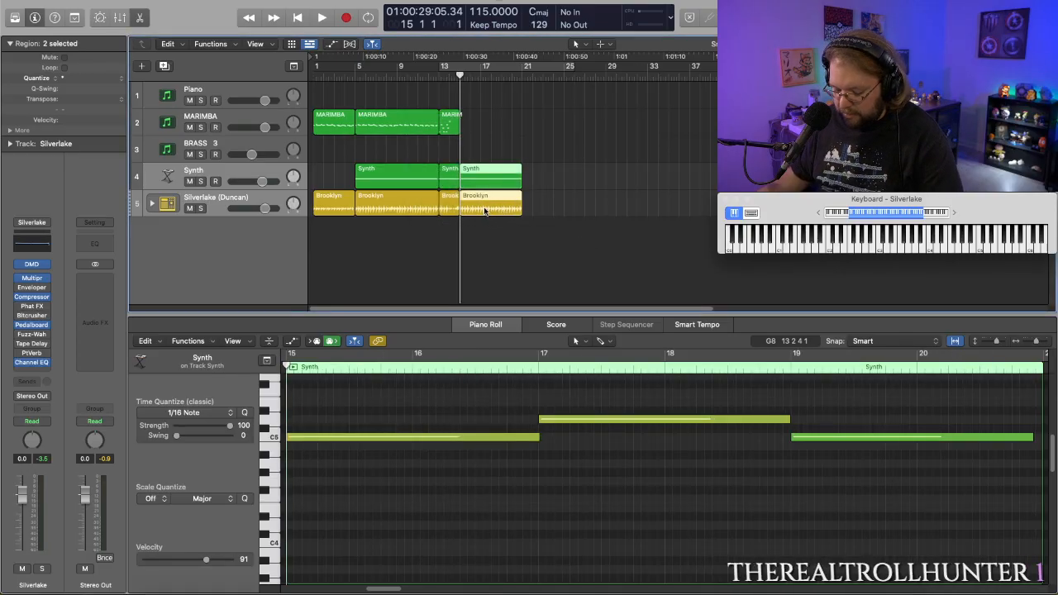
key("Delete")
left_click(428, 79)
key("space")
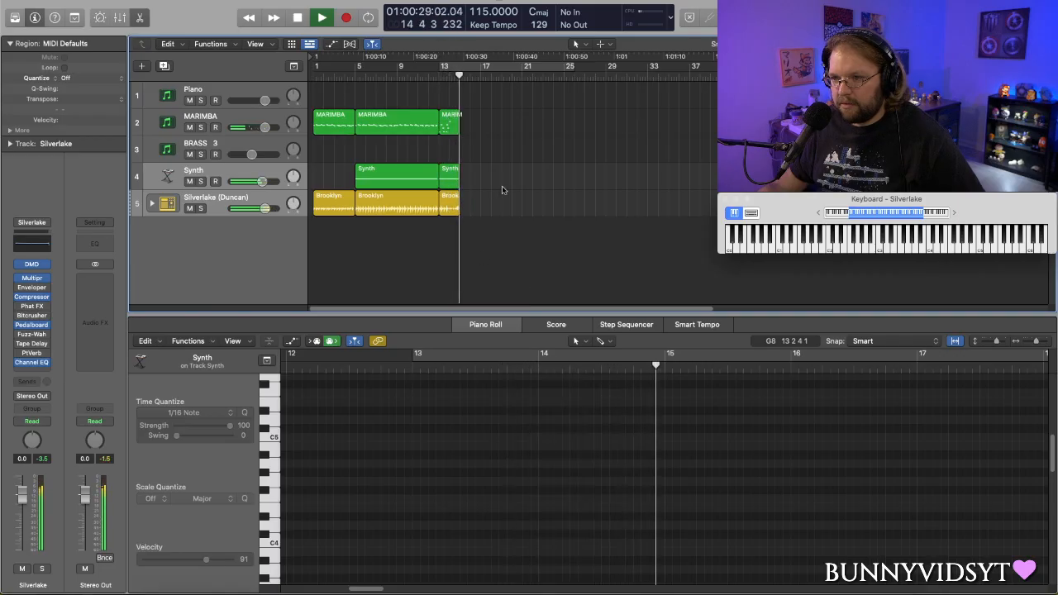
key("space")
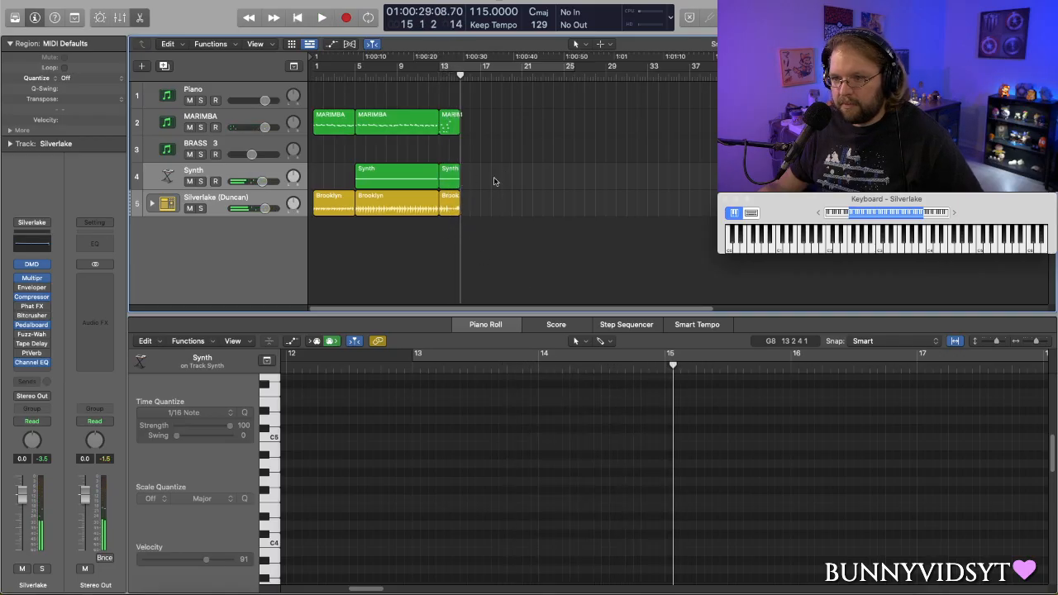
- Show the MARIMBA and Synth regions at bar 13 together in a taller Piano Roll
left_click(449, 174)
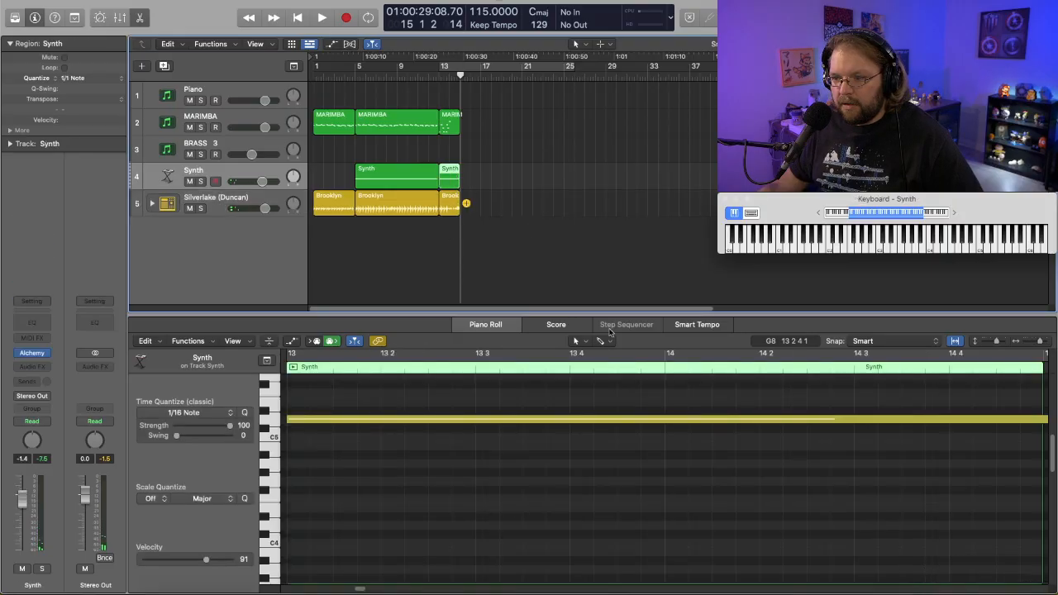
left_click(451, 125)
key("space")
key("space")
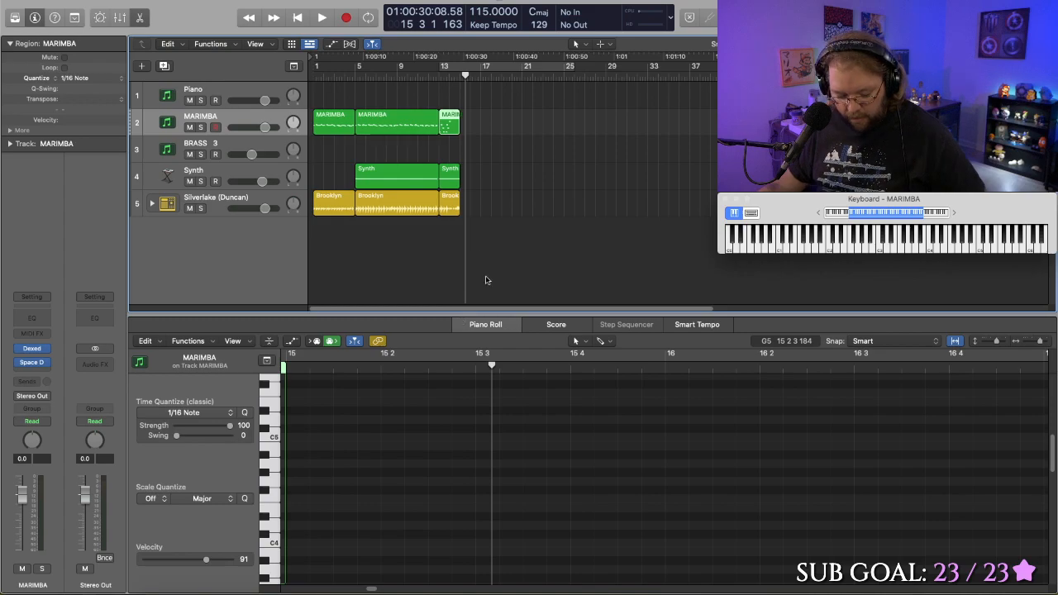
left_click(450, 181, "shift")
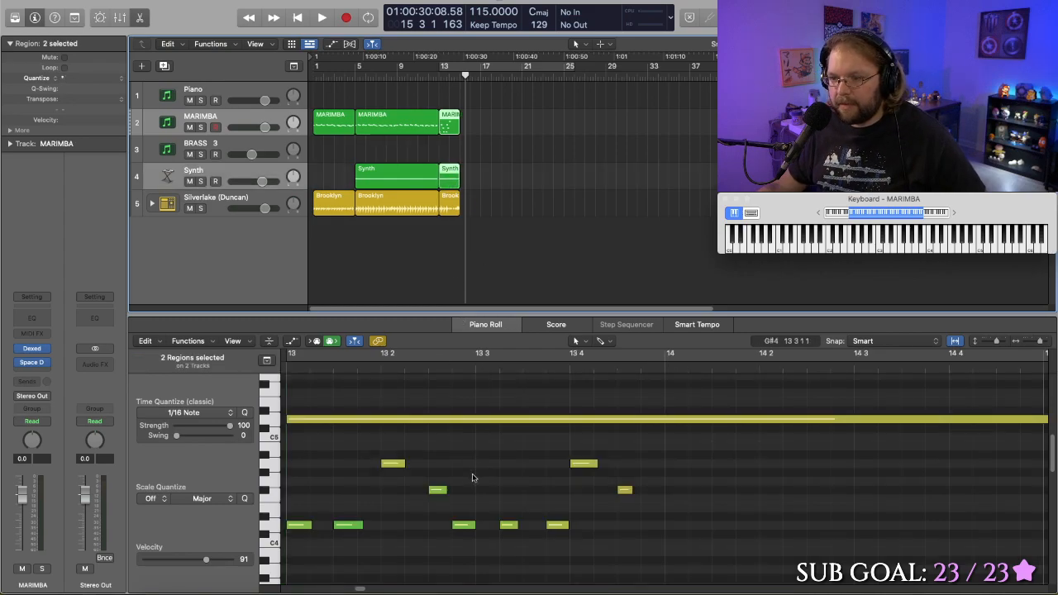
scroll(423, 485, "down", 3)
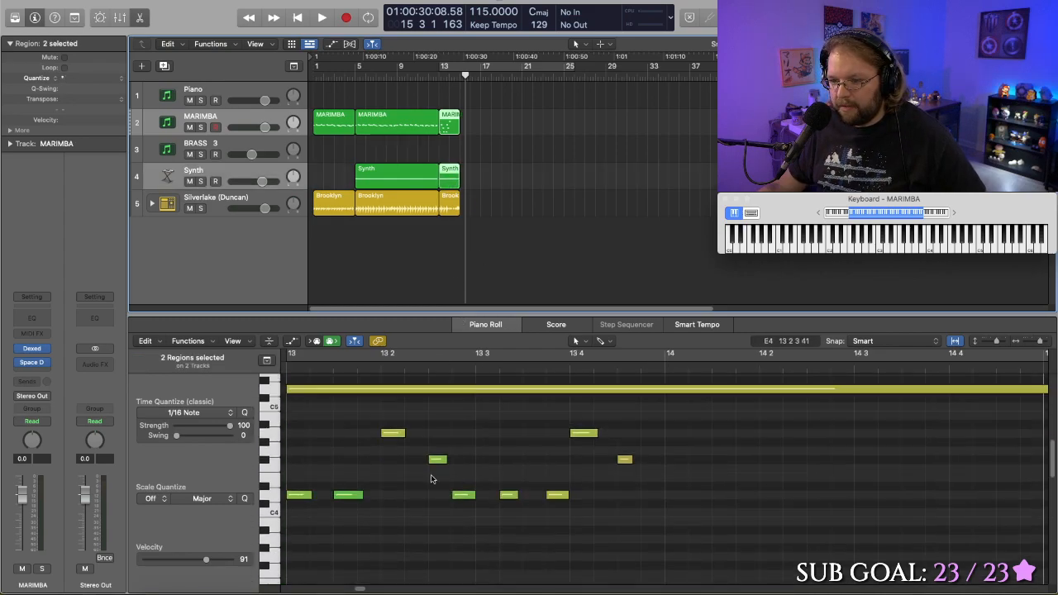
left_click_drag(475, 314, 475, 235)
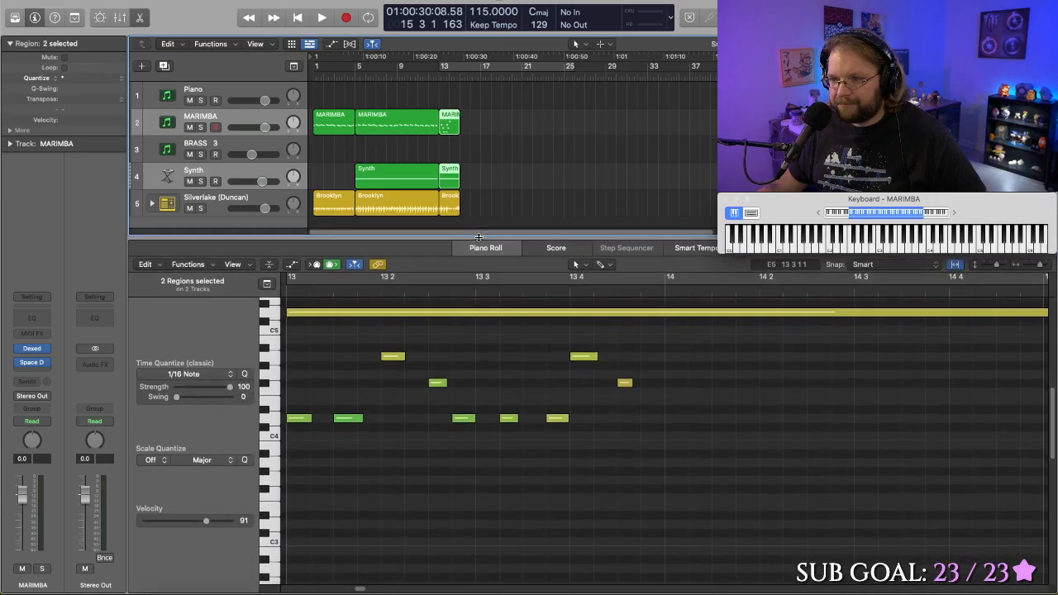
scroll(424, 395, "left", 2)
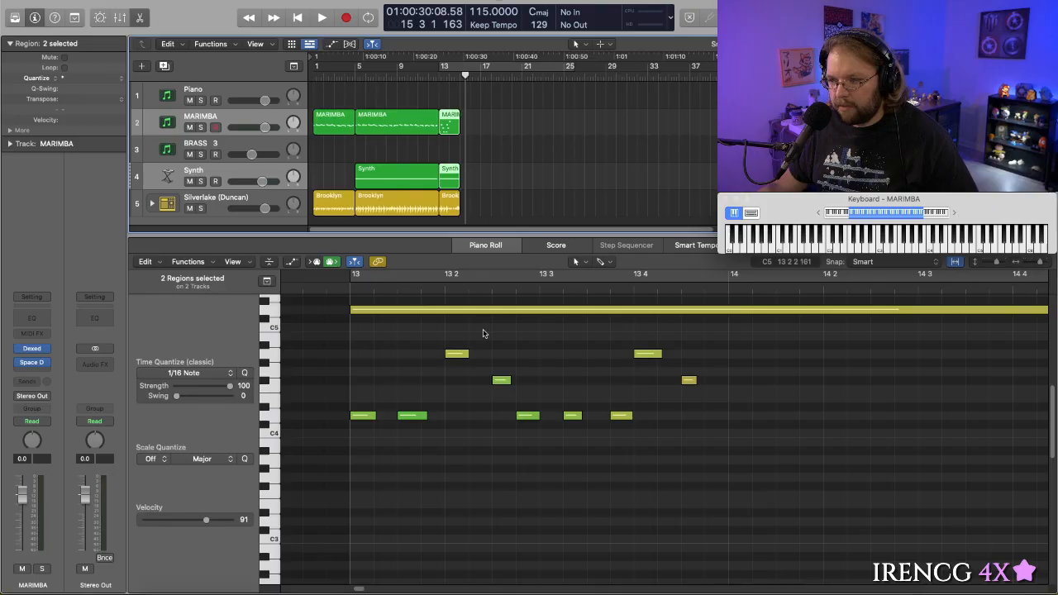
scroll(486, 326, "down", 4)
scroll(485, 355, "up", 5)
scroll(485, 355, "up", 2)
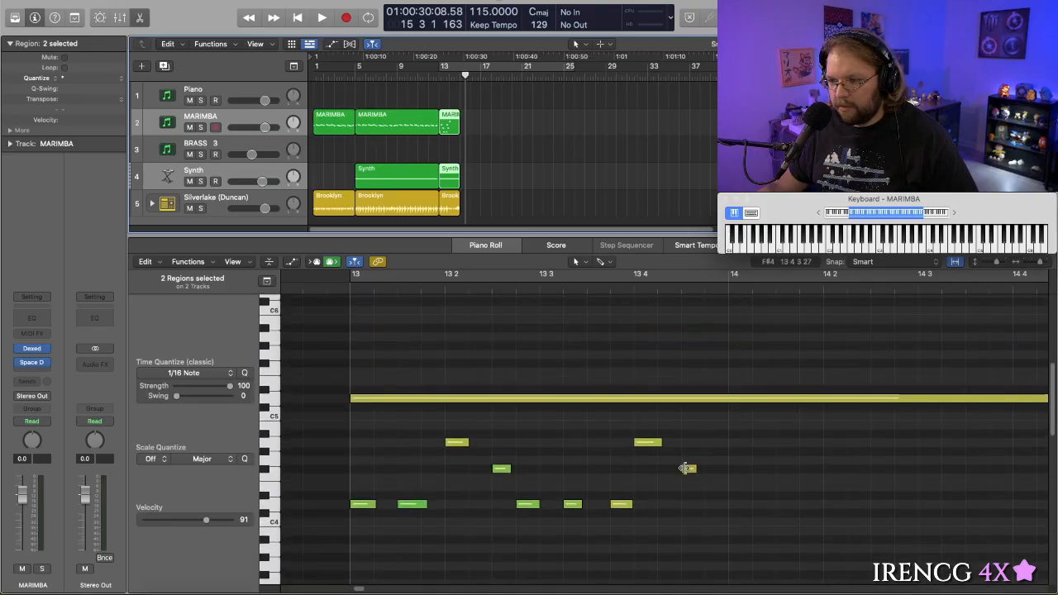
- Split the sustained Synth note at bar 14 and delete the part after it, keeping the short MARIMBA note there
left_click(687, 466)
scroll(727, 488, "up", 4)
left_click(745, 494)
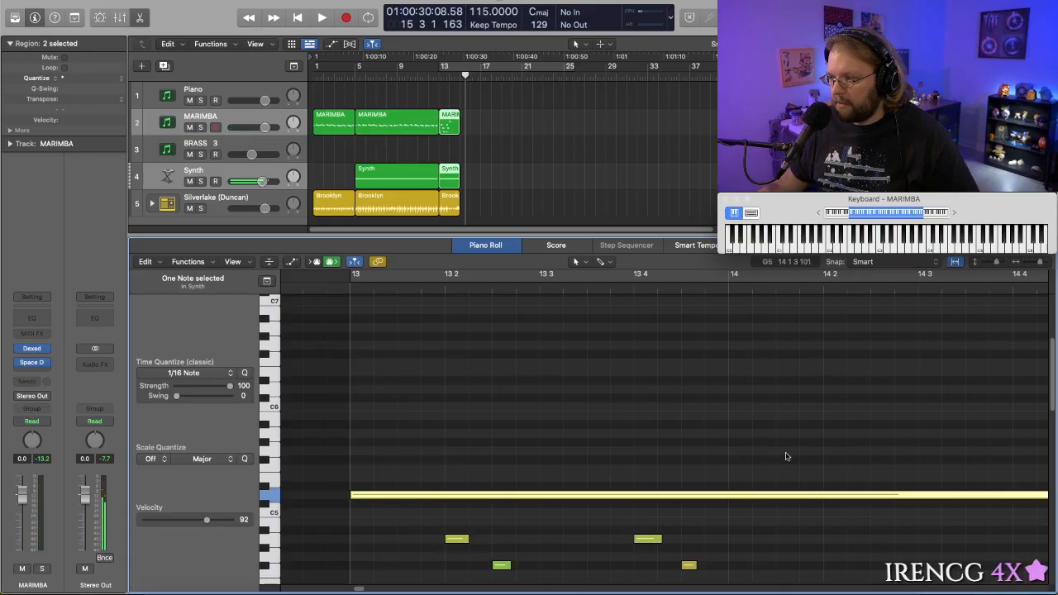
scroll(854, 366, "down", 2)
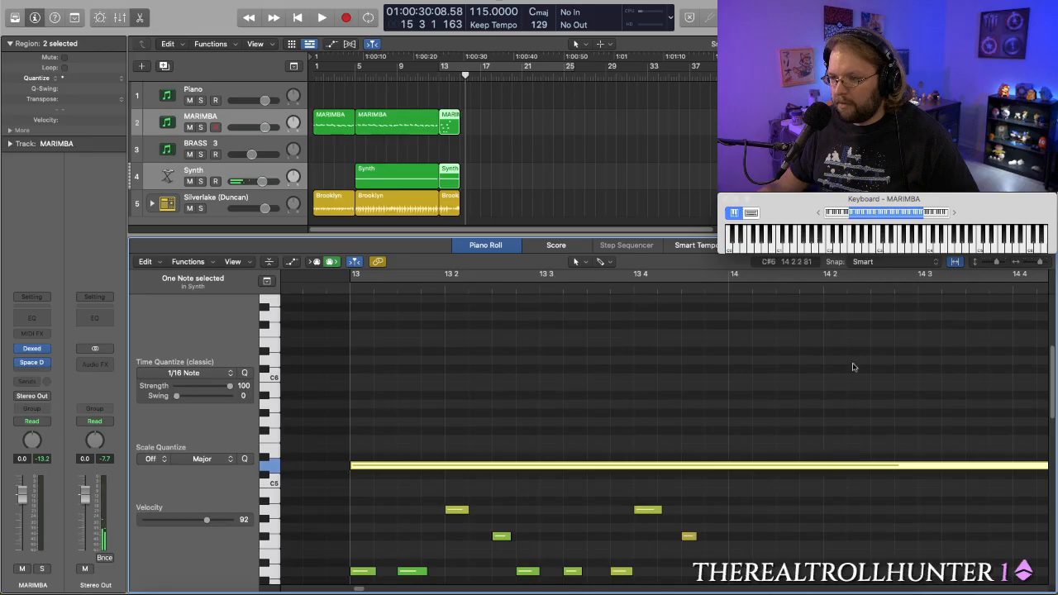
left_click(752, 289)
left_click_drag(752, 289, 728, 290)
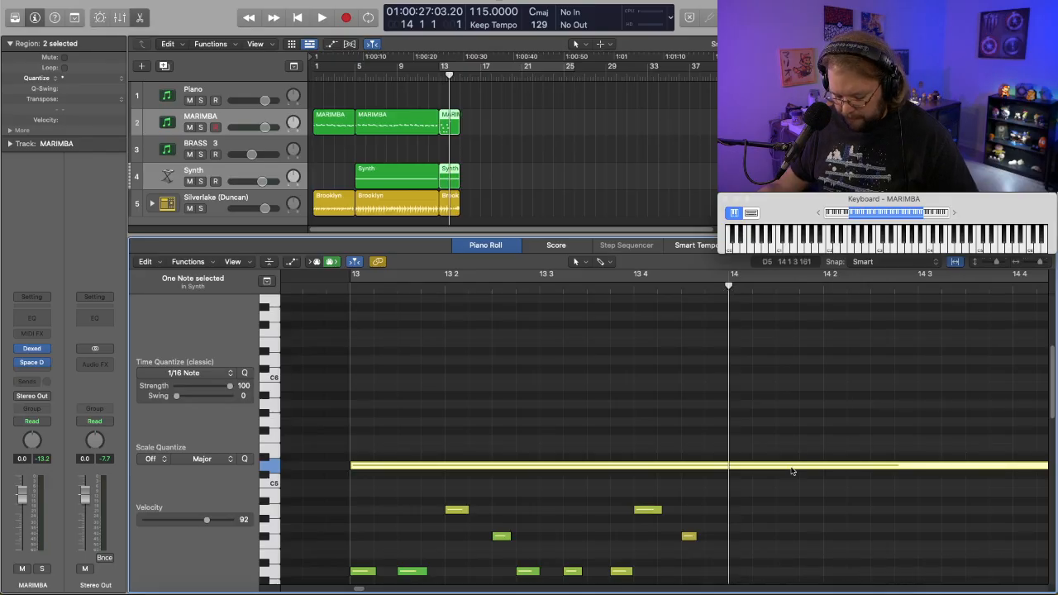
key("super+t")
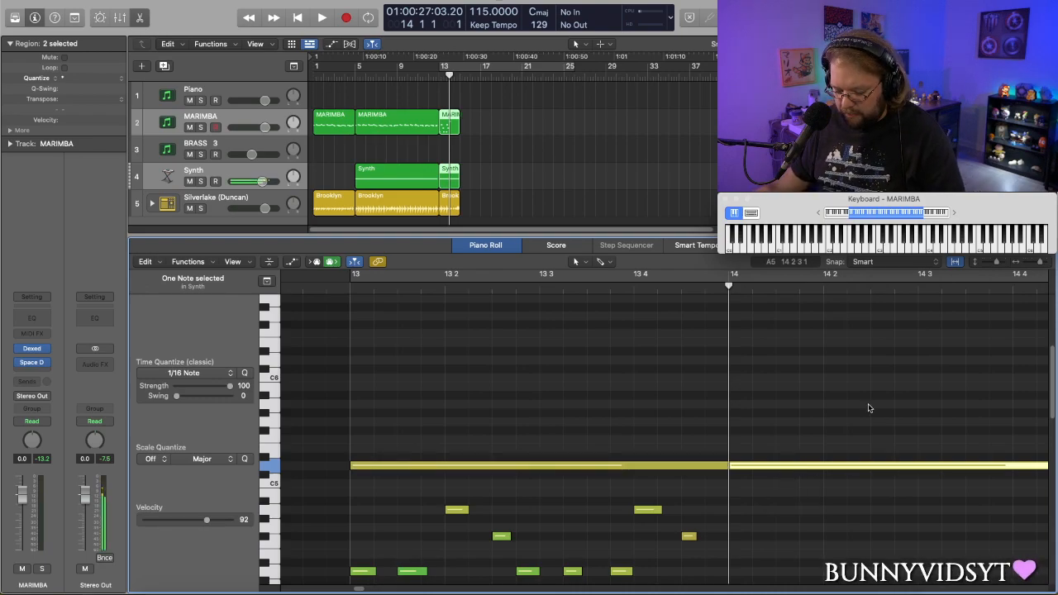
key("Delete")
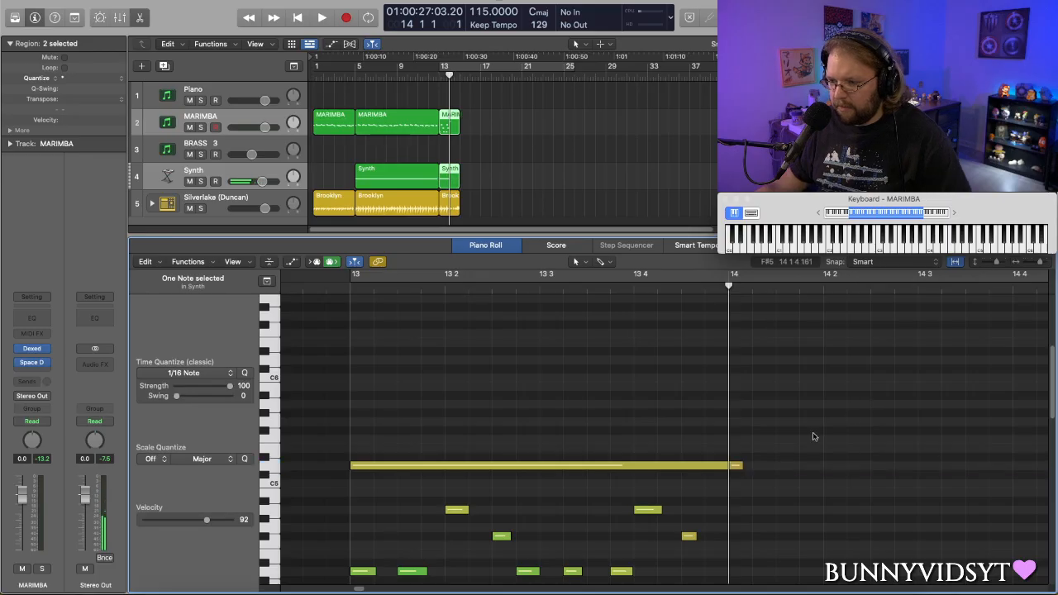
left_click(737, 466)
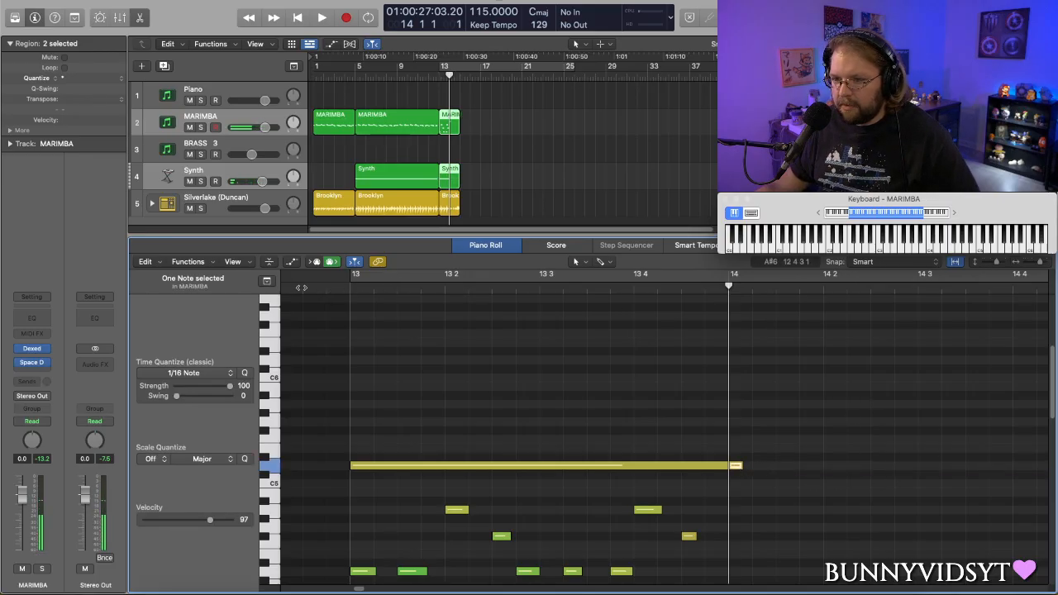
- Shorten the Brooklyn drum region at bar 13 to end at bar 14, and play the transition from bar 12
left_click(451, 204)
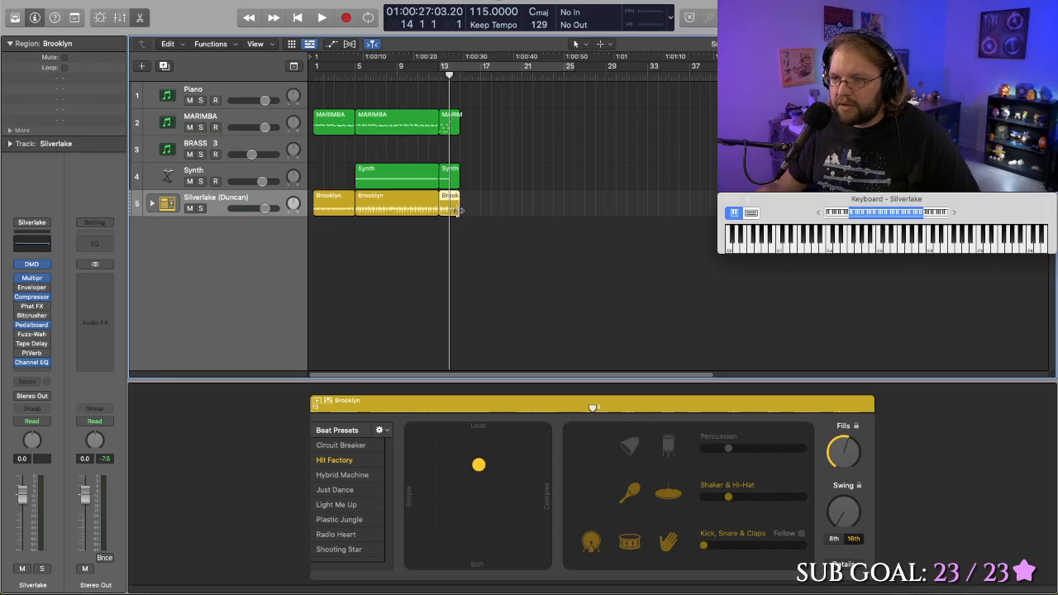
left_click_drag(460, 210, 447, 210)
left_click(430, 76)
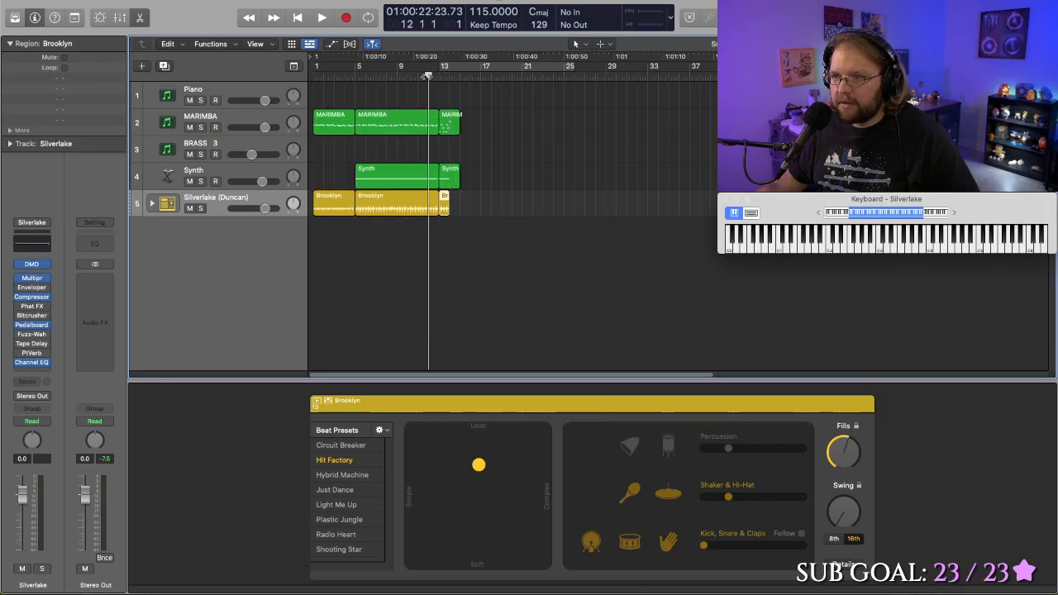
key("space")
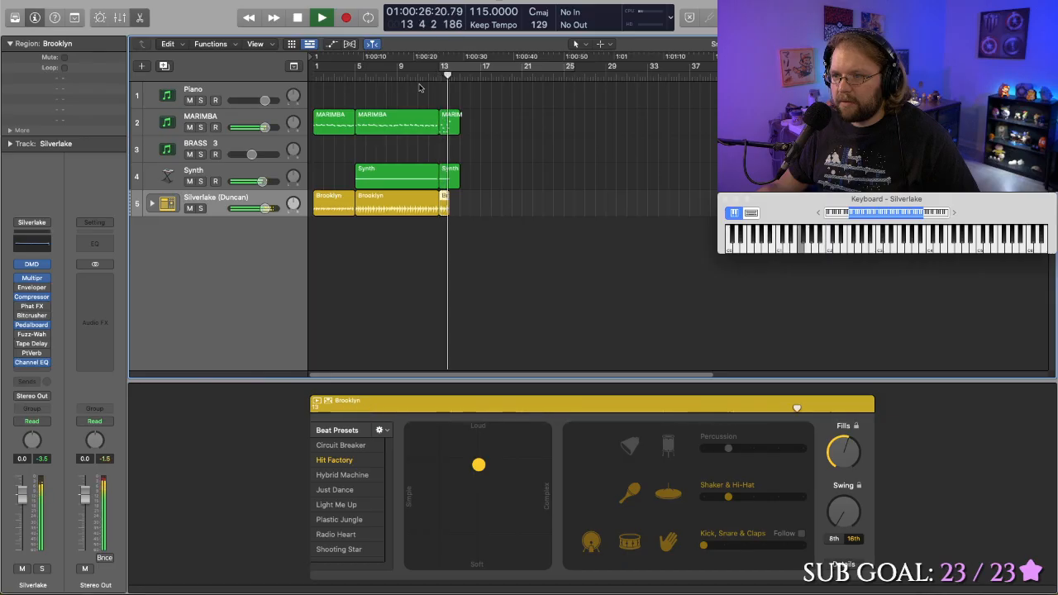
key("space")
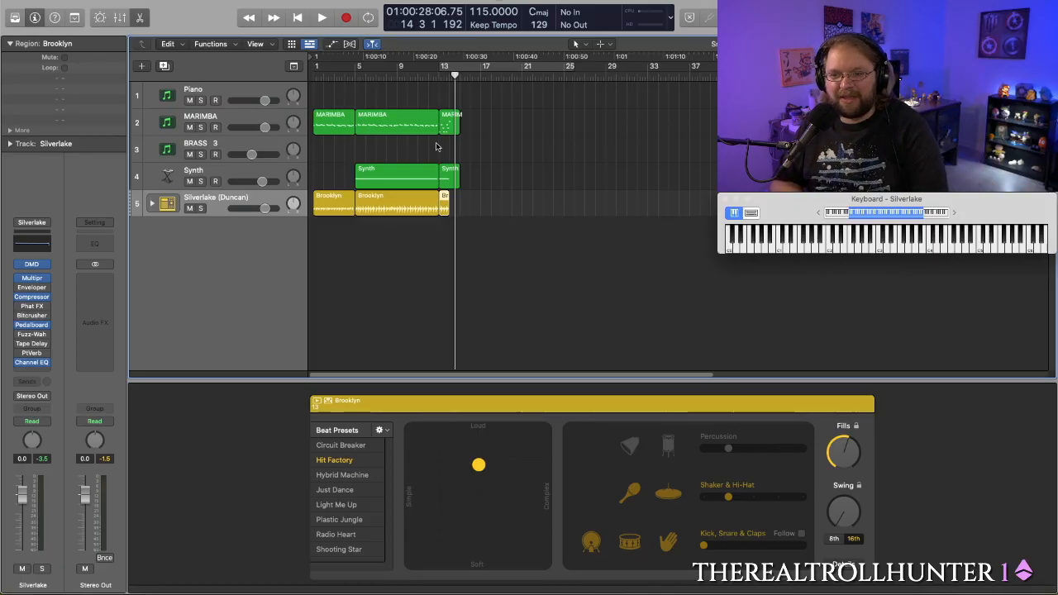
- Examine the individual kick, snare, clap and hi-hat tracks inside the Silverlake drum track, and collapse them again
left_click(152, 204)
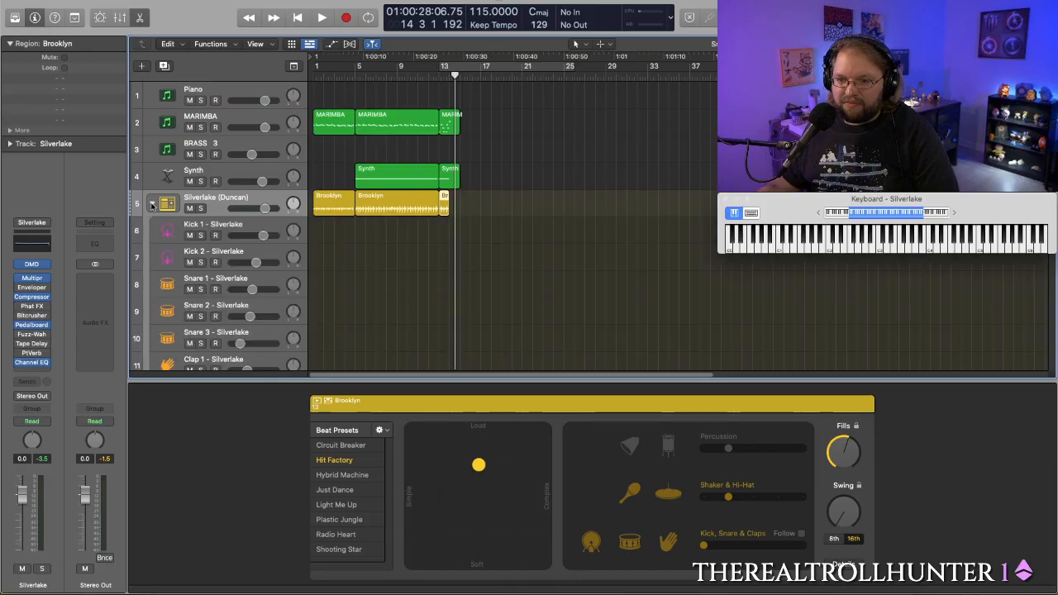
left_click(152, 205)
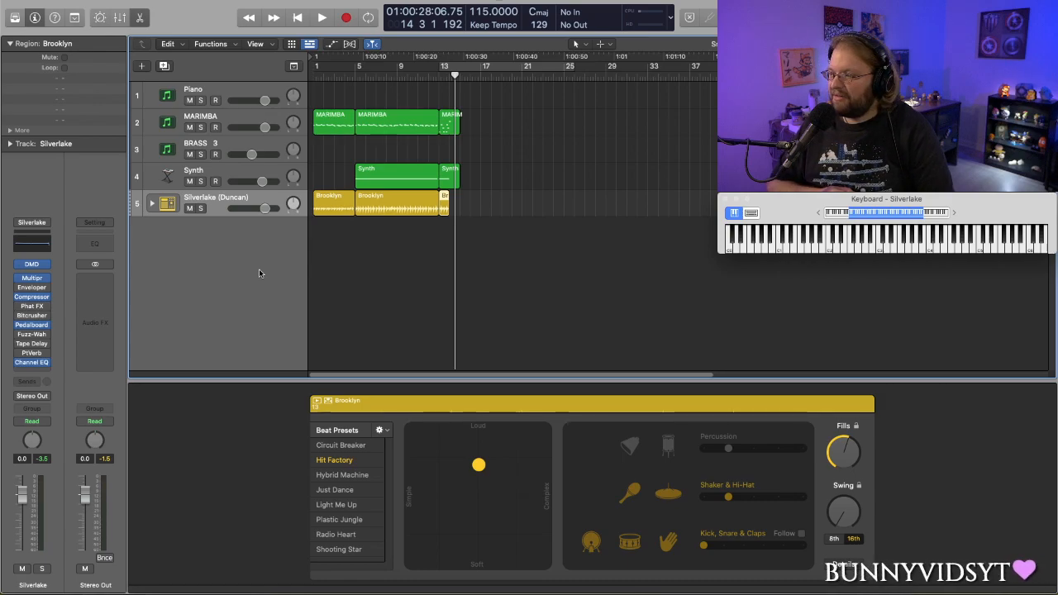
left_click(152, 204)
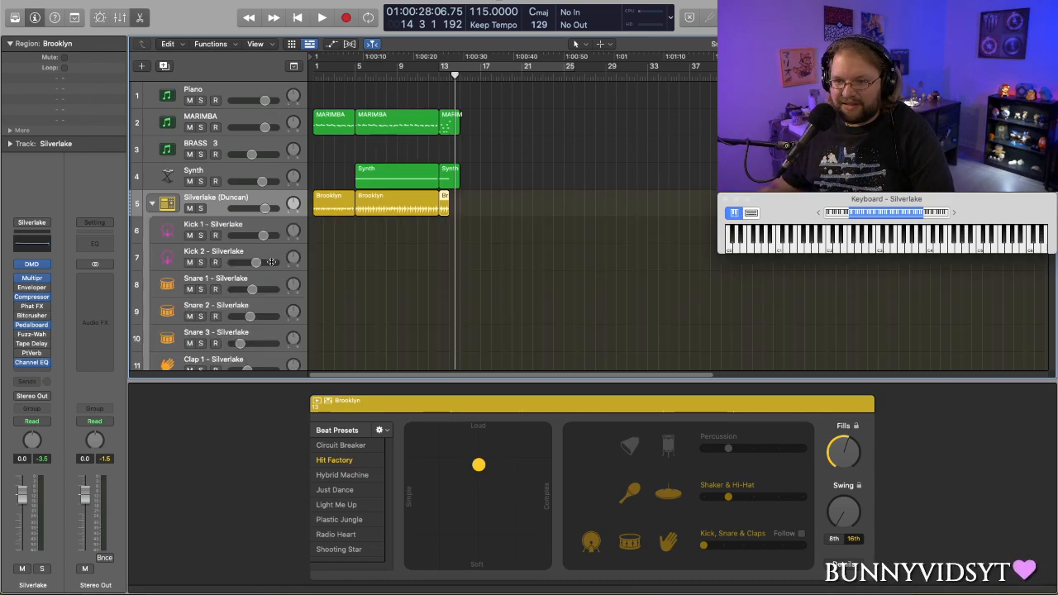
scroll(453, 261, "down", 5)
scroll(453, 260, "up", 4)
scroll(453, 260, "up", 1)
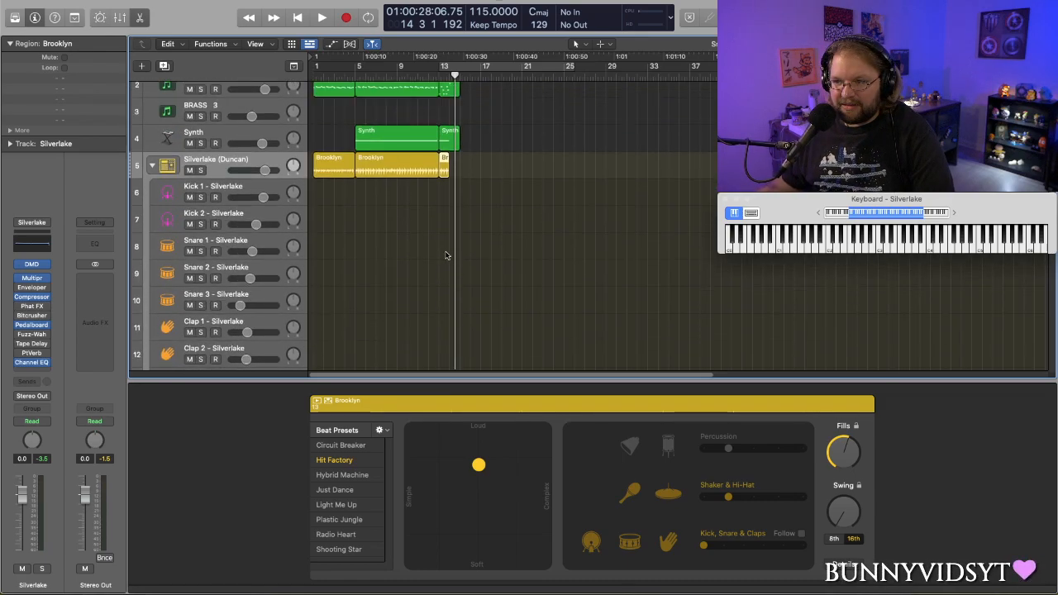
scroll(390, 224, "down", 5)
scroll(291, 215, "up", 5)
scroll(291, 214, "up", 1)
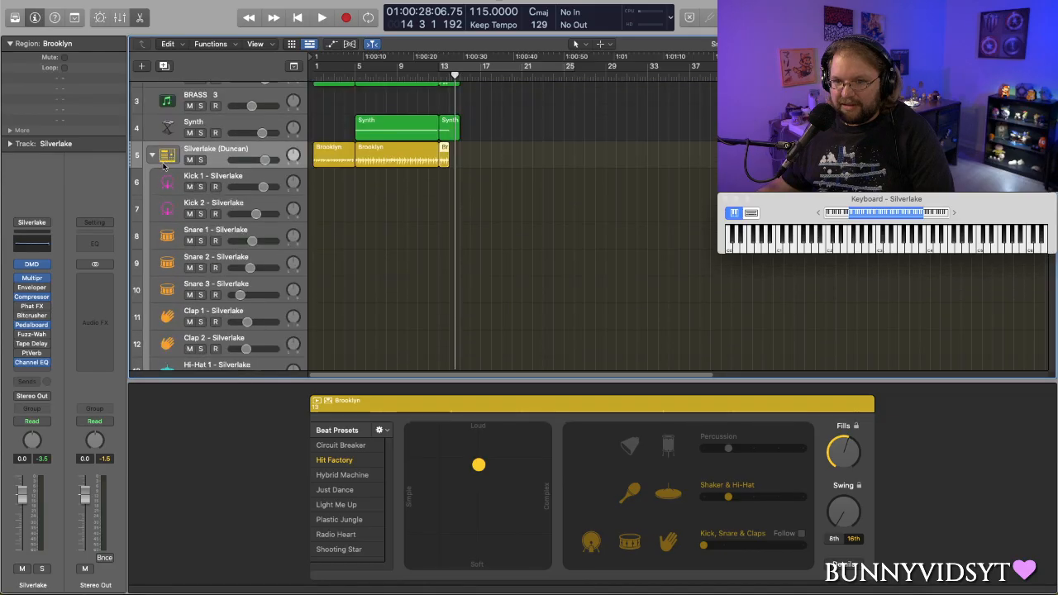
left_click(152, 157)
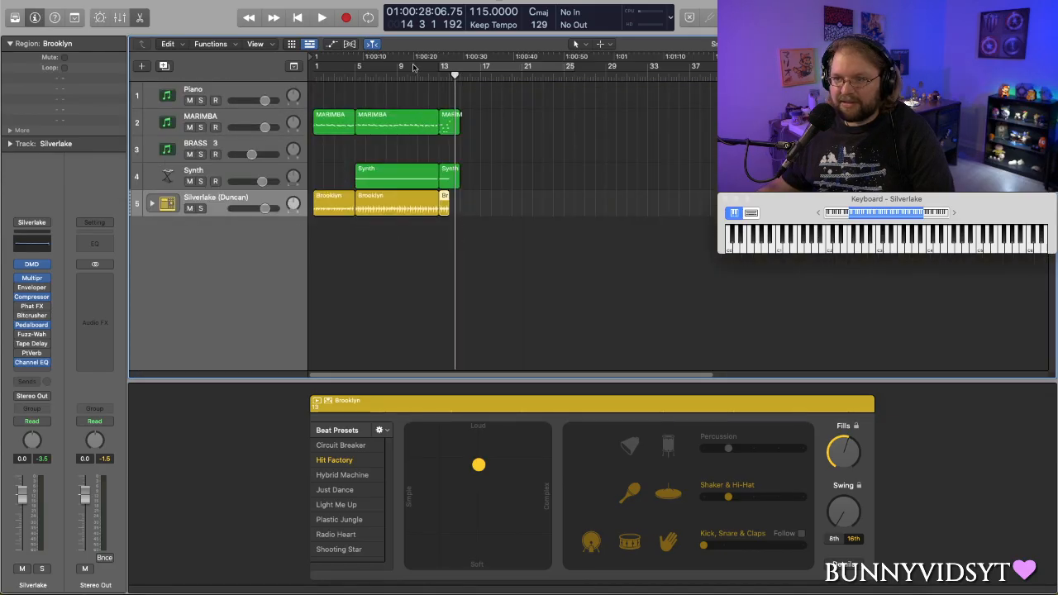
- Play the arrangement from around bar 10 through the end of the transition
left_click(413, 66)
key("space")
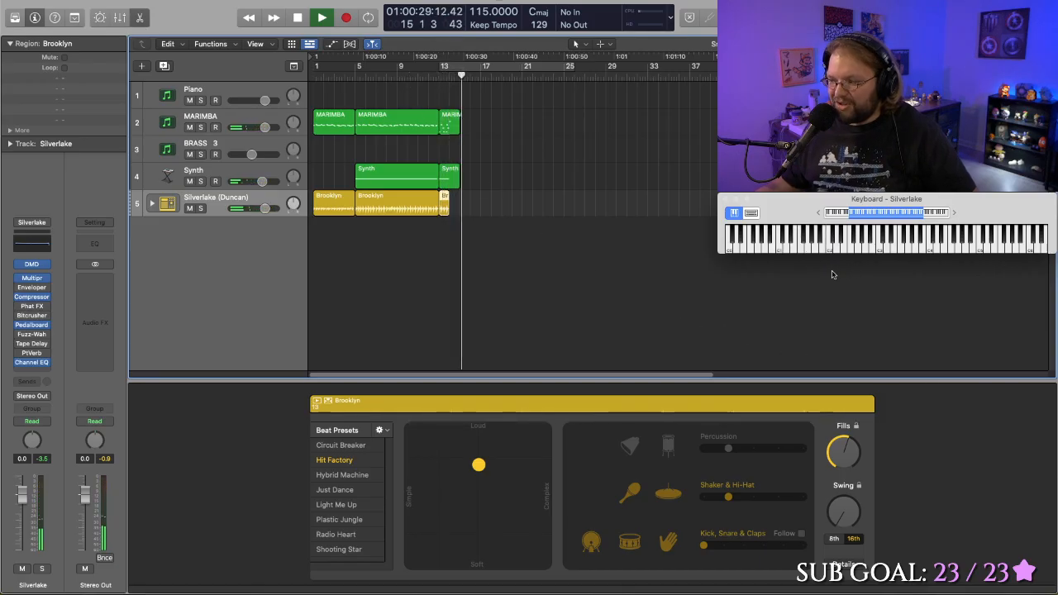
left_click(498, 242)
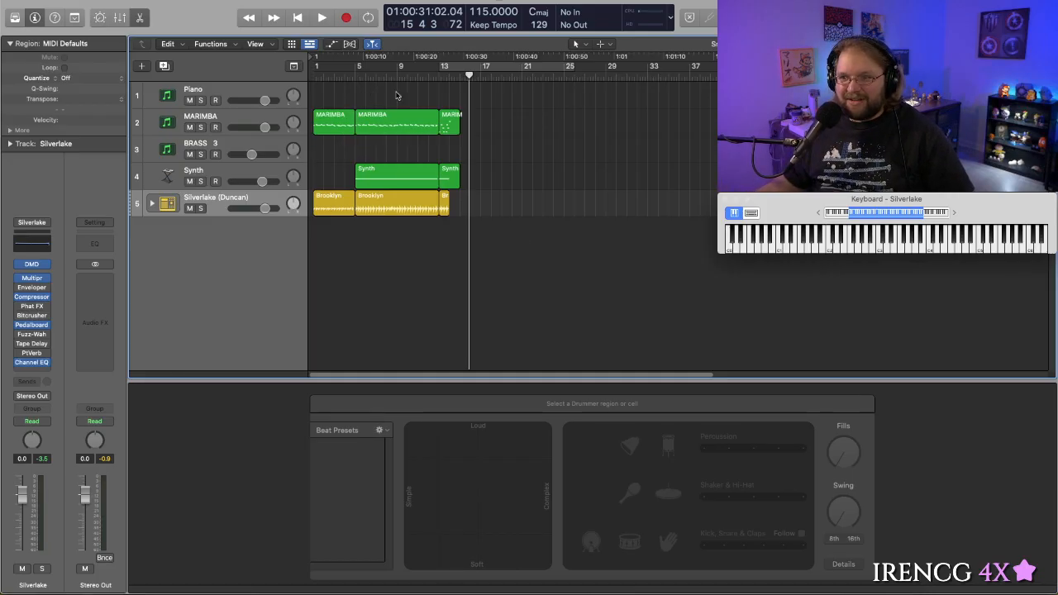
- Lower the Synth track's volume slightly during playback, and check the balance by playing from bar 4 through the transition
left_click_drag(431, 76, 294, 69)
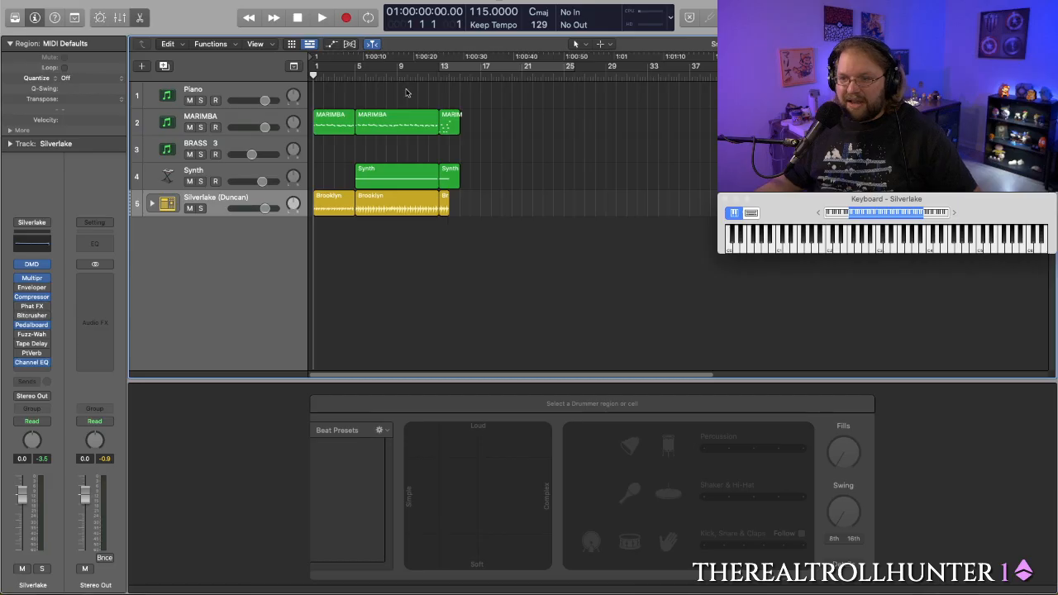
left_click(342, 75)
key("space")
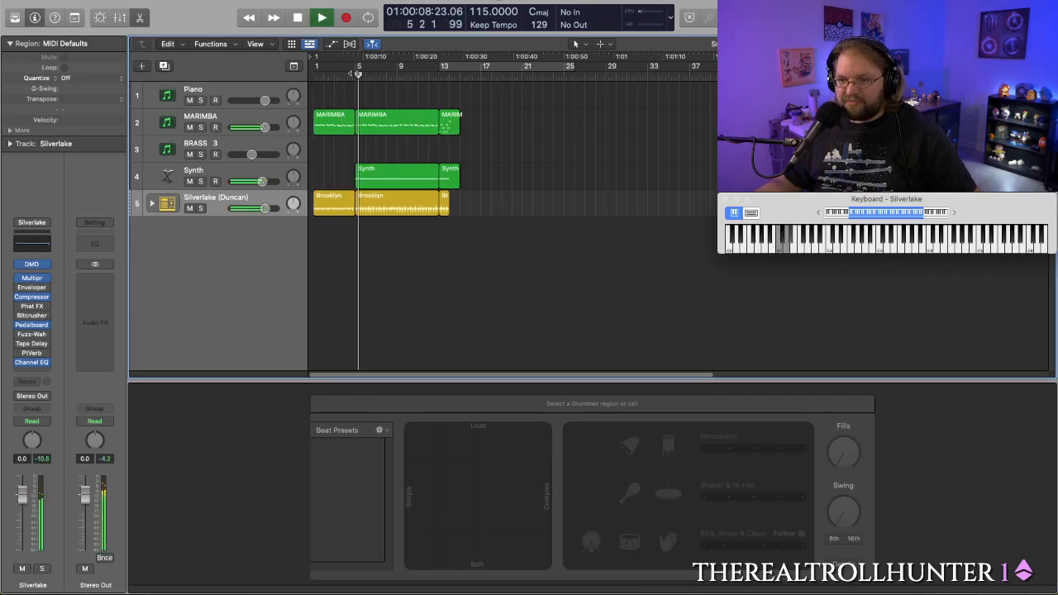
left_click_drag(261, 181, 253, 182)
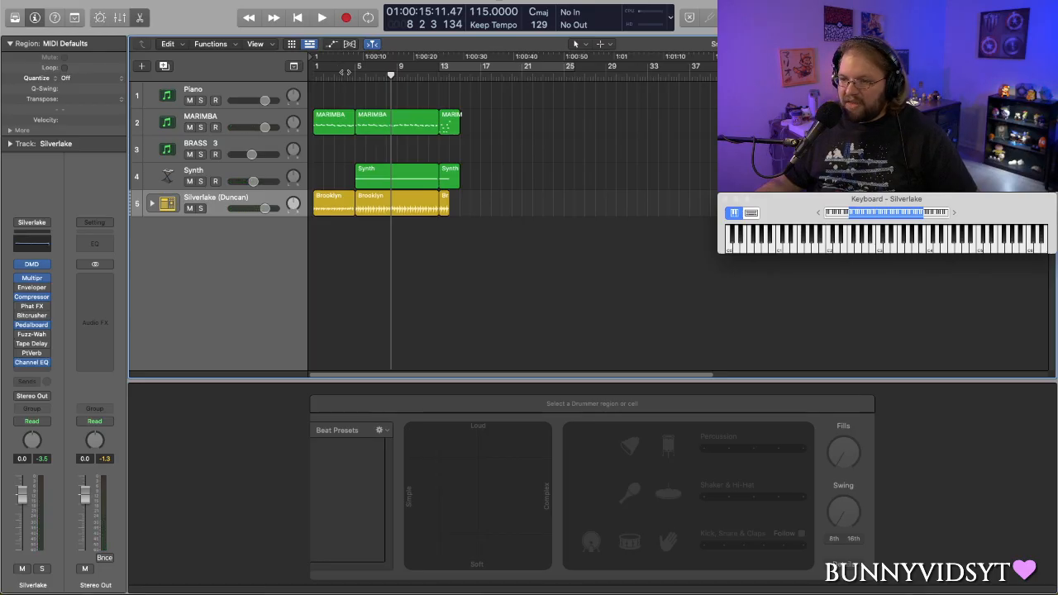
left_click(344, 76)
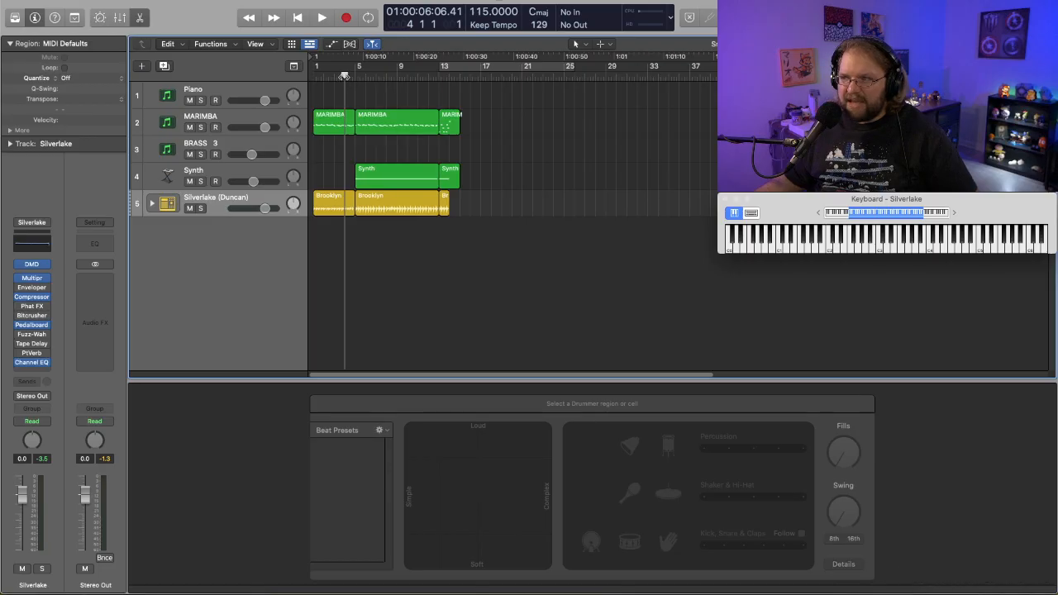
key("space")
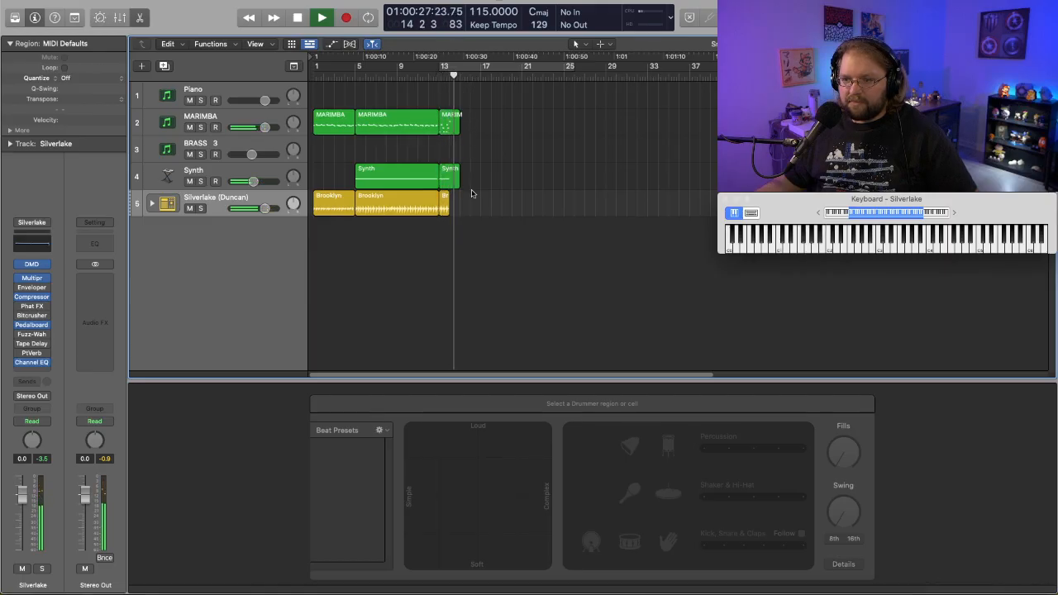
key("space")
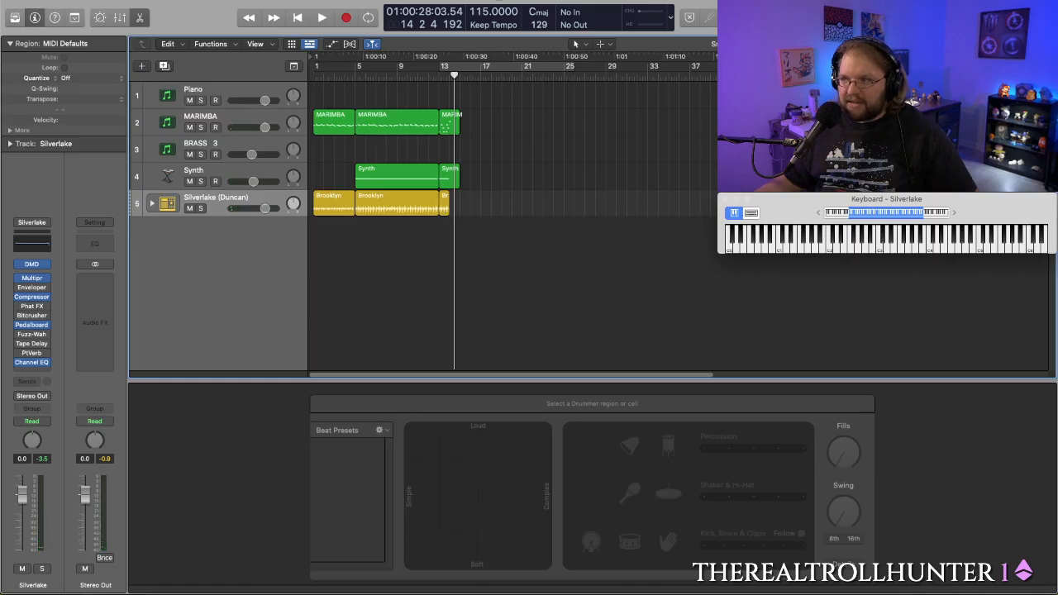
- Extend the Brooklyn region at bar 13 by one beat to bar 14 beat 2, and play the transition from just before bar 13
key("super+Right")
key("super+Right")
key("super+Right")
key("super+Right")
key("super+Right")
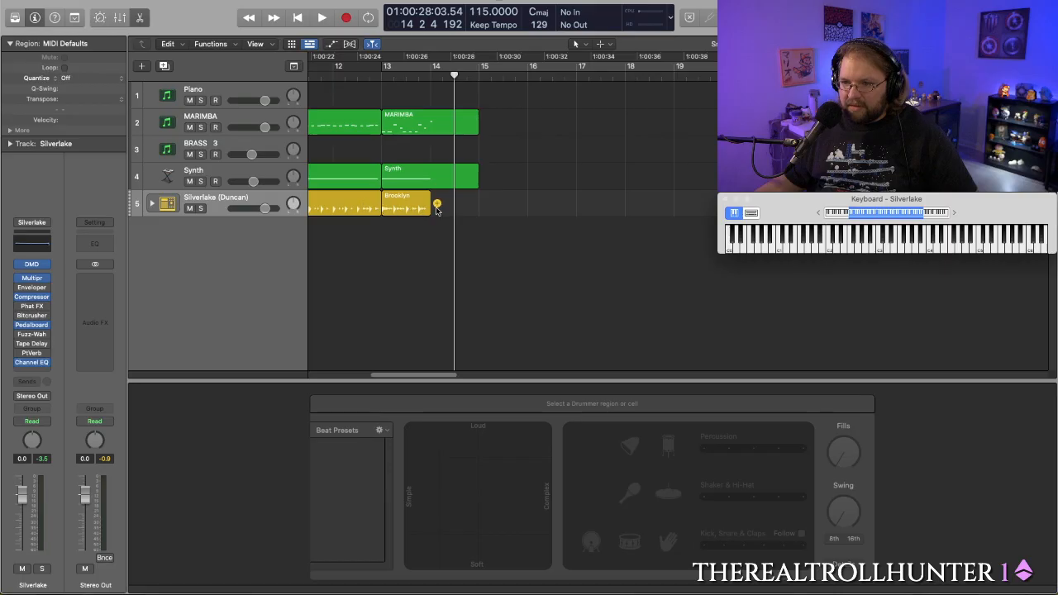
left_click_drag(428, 209, 439, 209)
left_click(400, 79)
key("space")
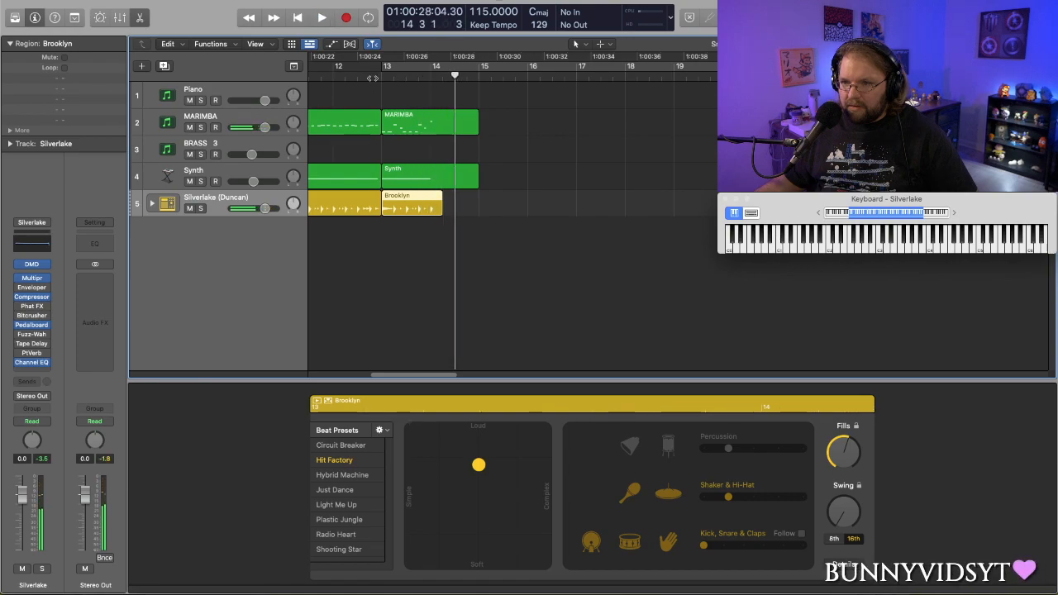
left_click(371, 76)
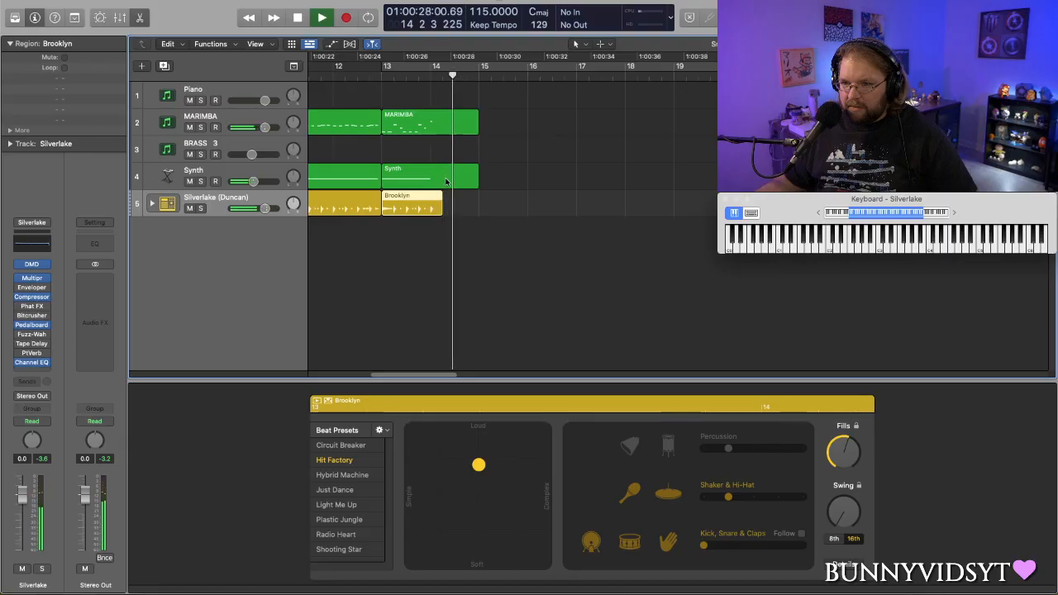
key("space")
- Try a higher Fills amount on the Brooklyn region at bar 13 and listen to the transition
left_click_drag(836, 461, 837, 447)
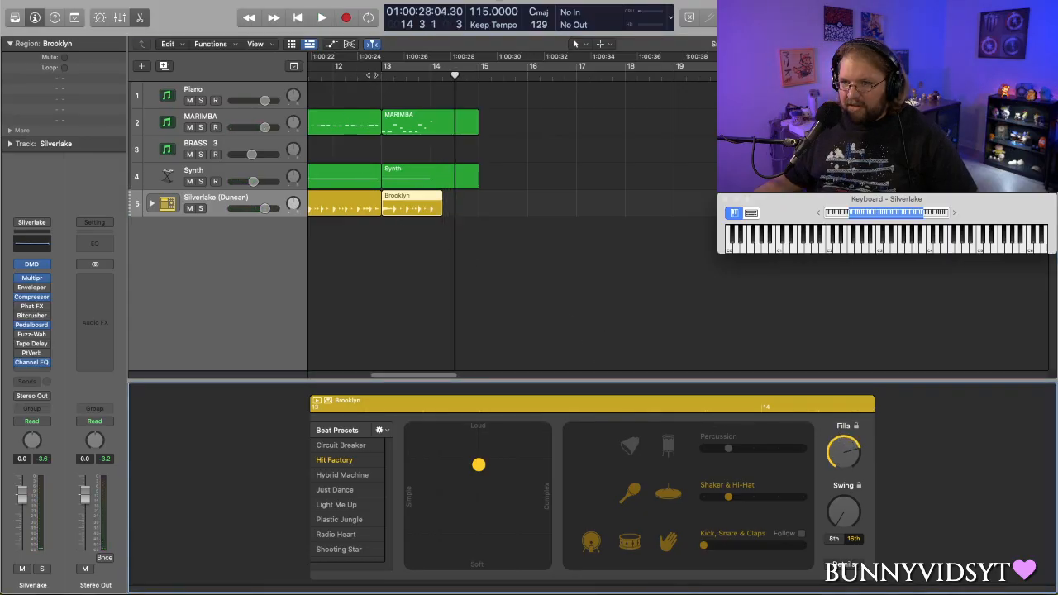
left_click(370, 98)
key("space")
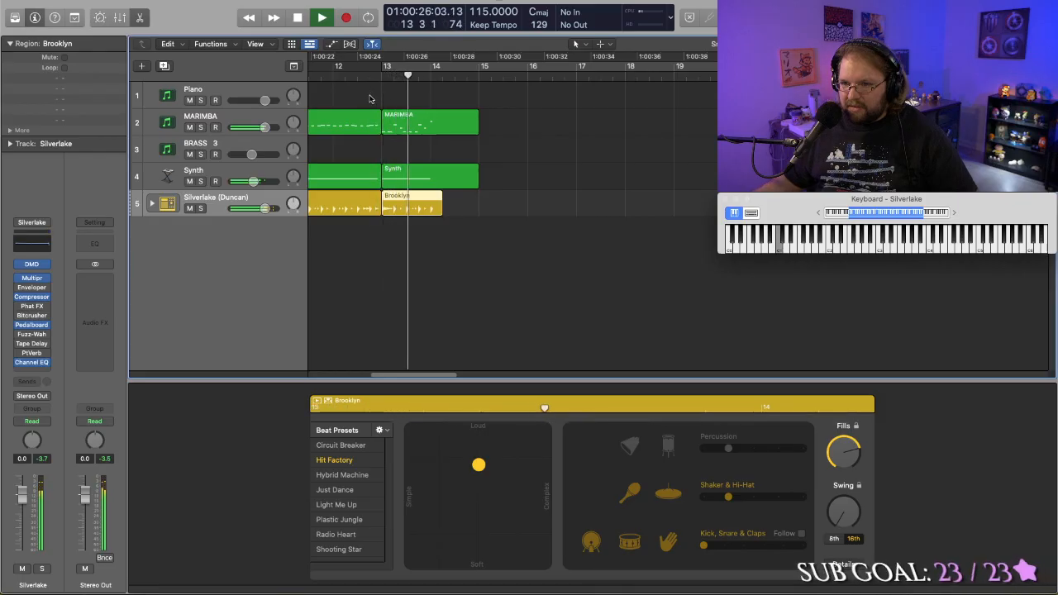
key("space")
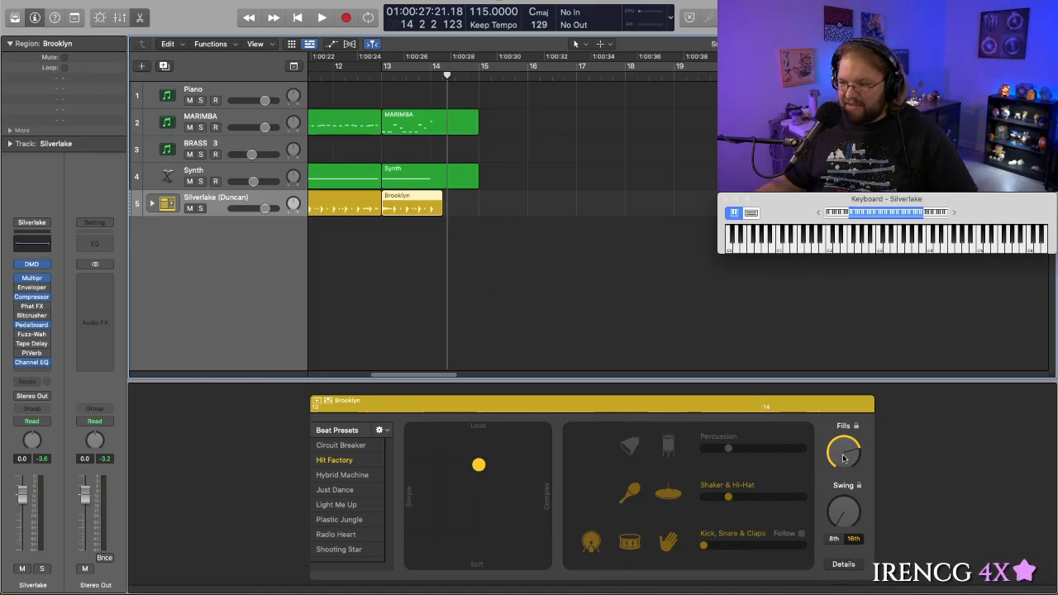
- Reduce the Brooklyn region's Fills to just under half, keep the kick enabled, and play the transition again
left_click_drag(843, 458, 841, 488)
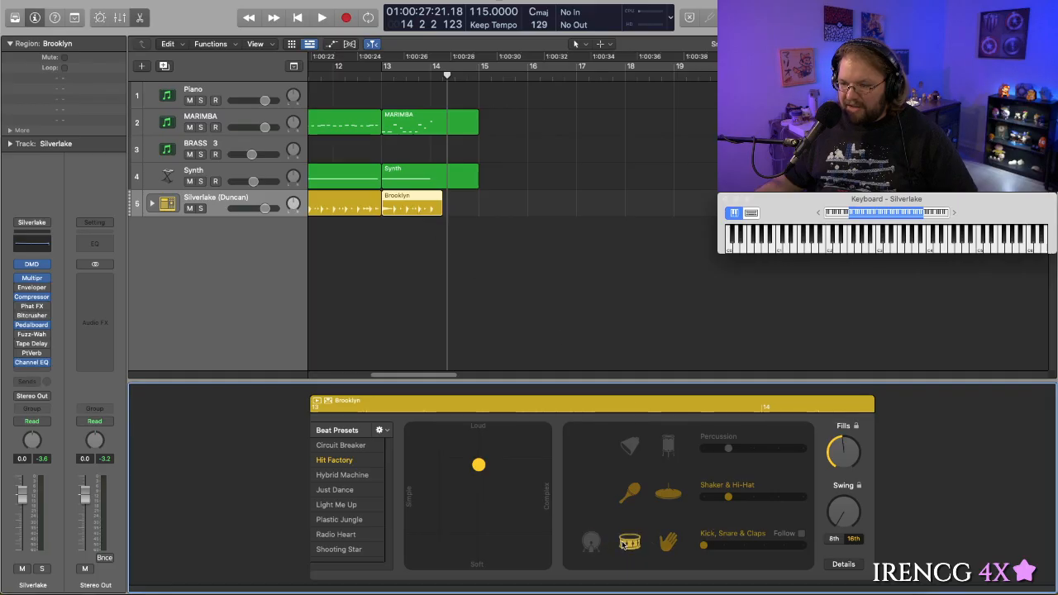
left_click(590, 541)
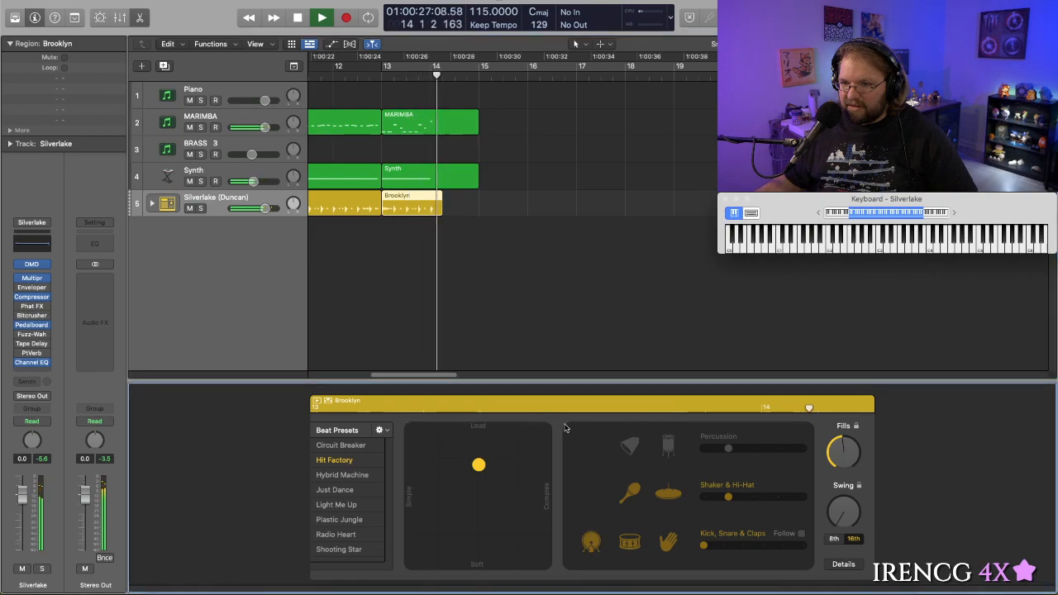
key("space")
left_click(367, 77)
key("space")
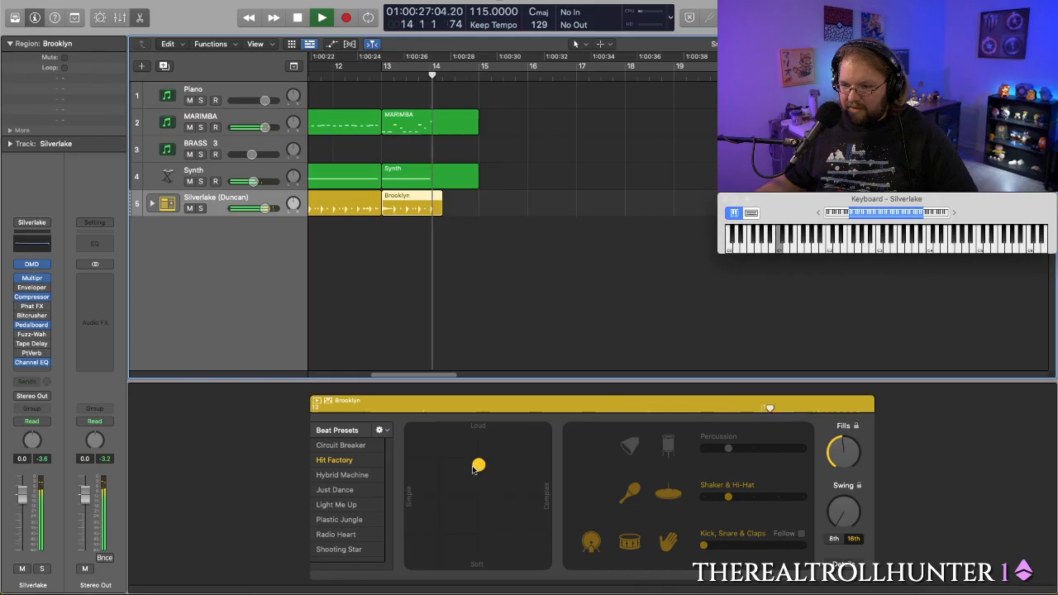
- Make the bar 13 Brooklyn region's beat louder and slightly more complex, and replay it from just before bar 13
left_click_drag(478, 465, 483, 446)
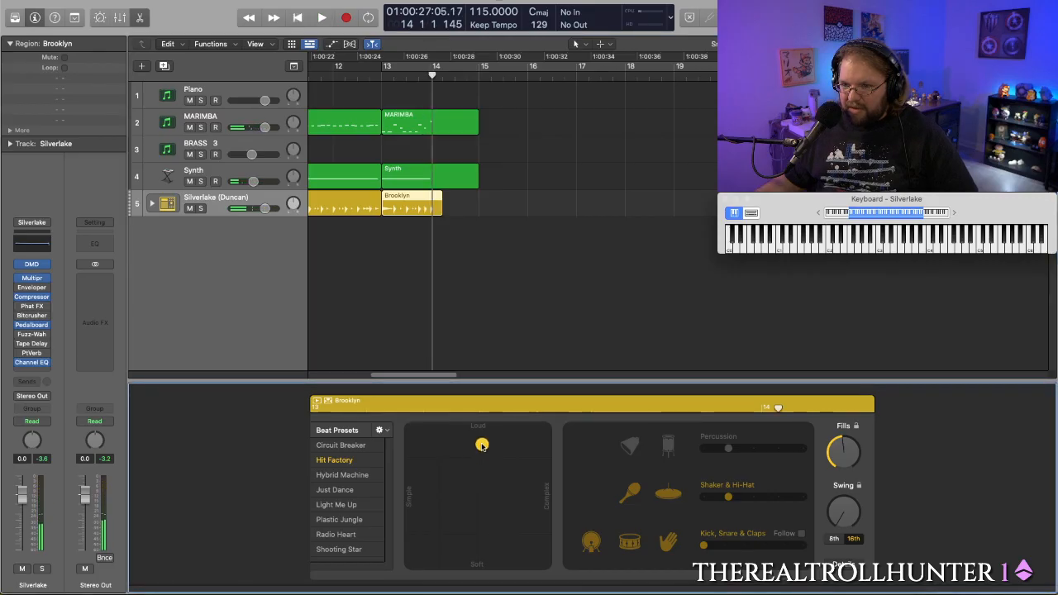
left_click(372, 75)
key("space")
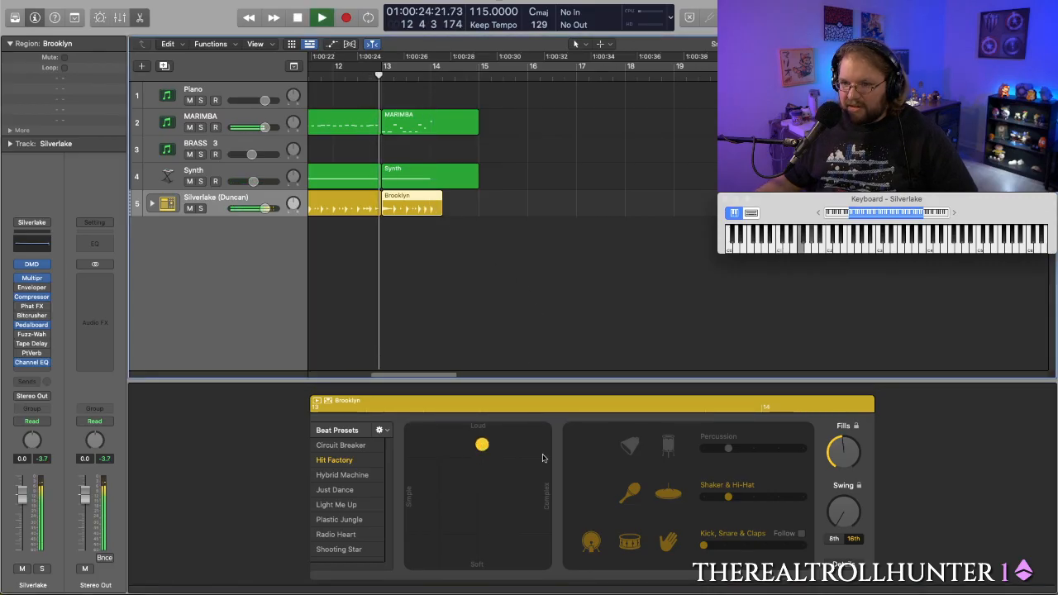
- Make the bar 13 Brooklyn region's beat much more complex at about the same loudness, and replay it from just before bar 13
left_click(483, 445)
left_click_drag(481, 446, 514, 447)
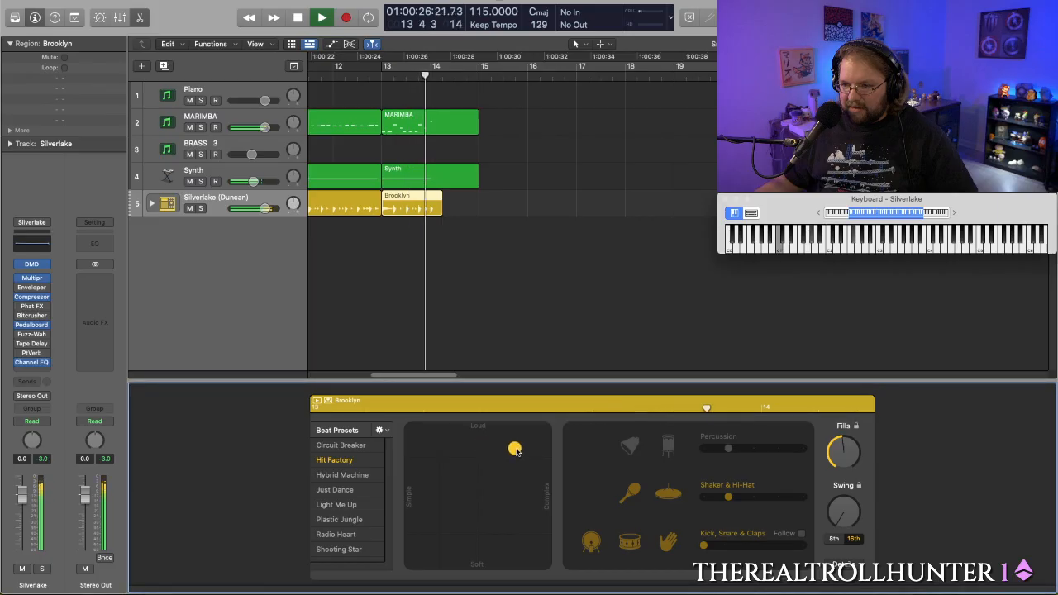
key("space")
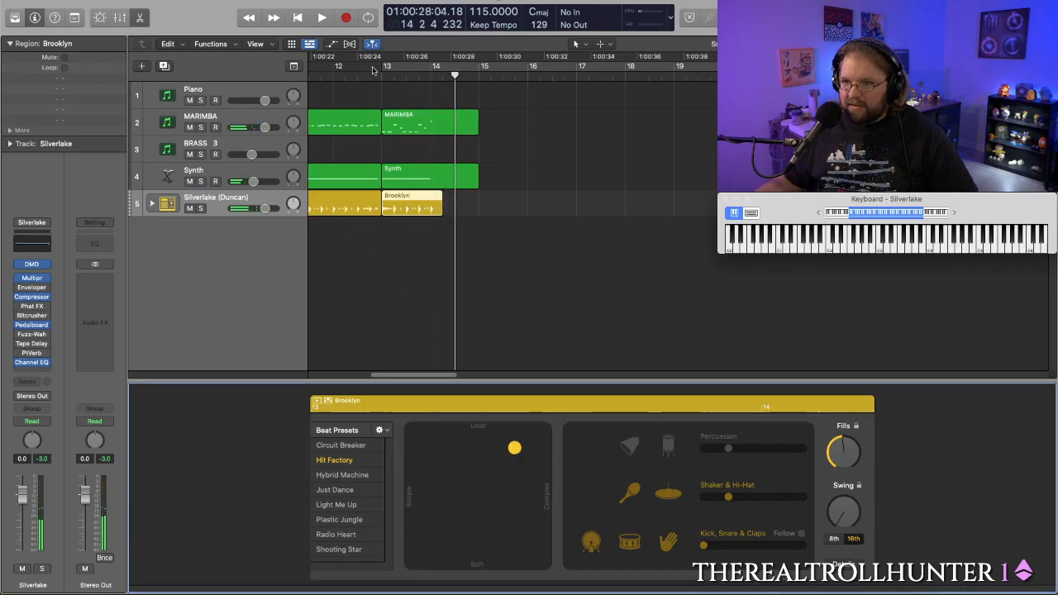
left_click(372, 75)
key("space")
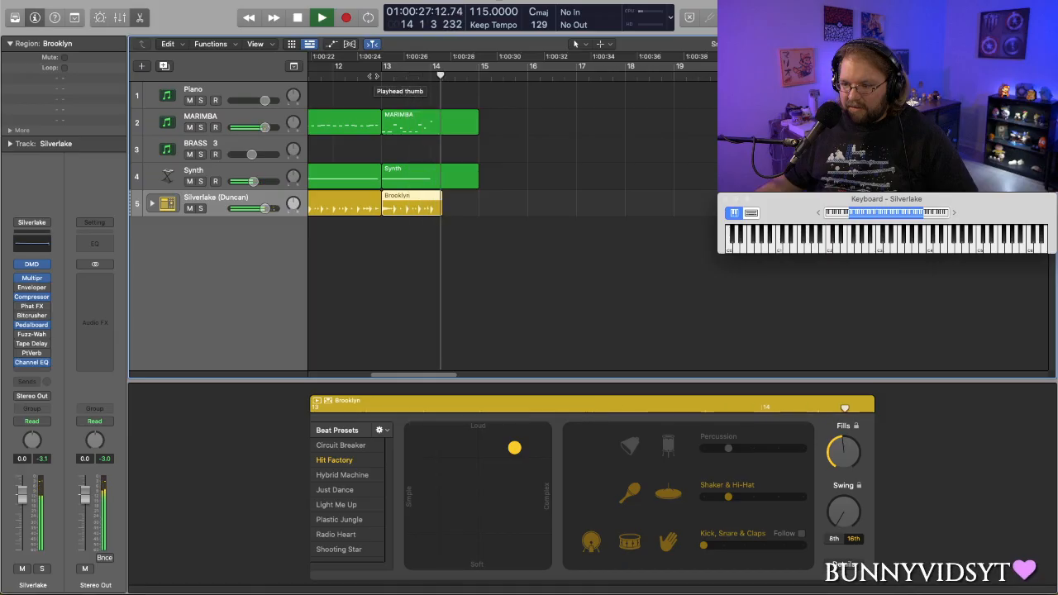
key("space")
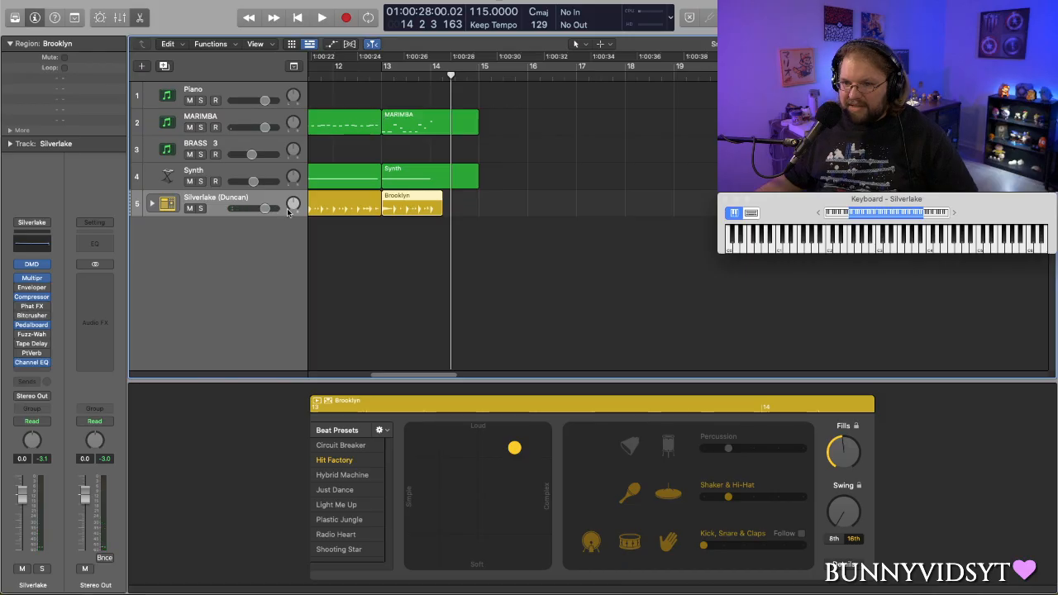
- Listen to the transition with a longer lead-in, starting partway through bar 11
scroll(455, 259, "left", 3)
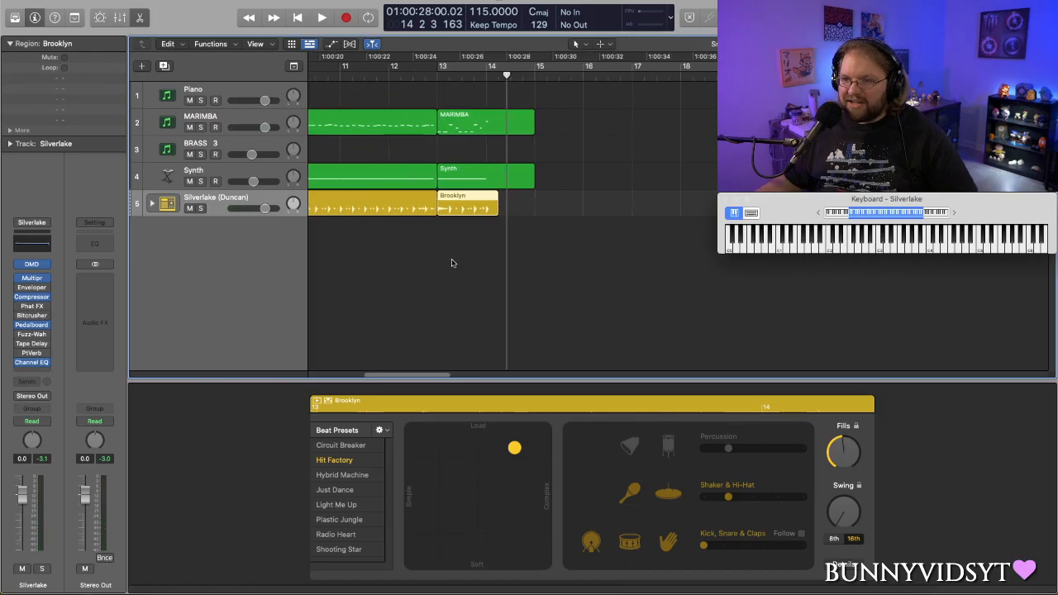
left_click(364, 75)
key("space")
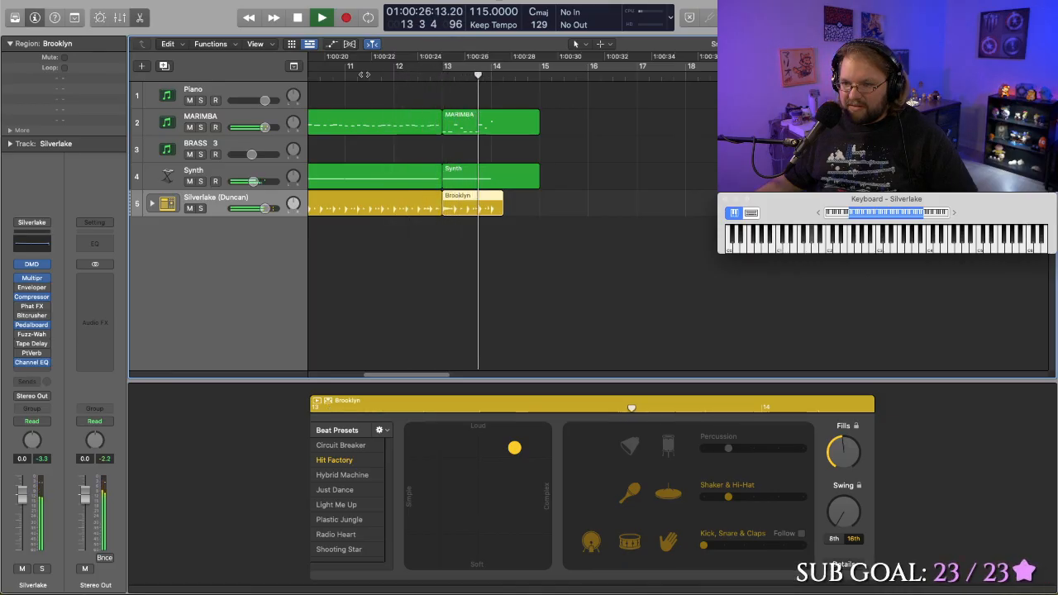
key("space")
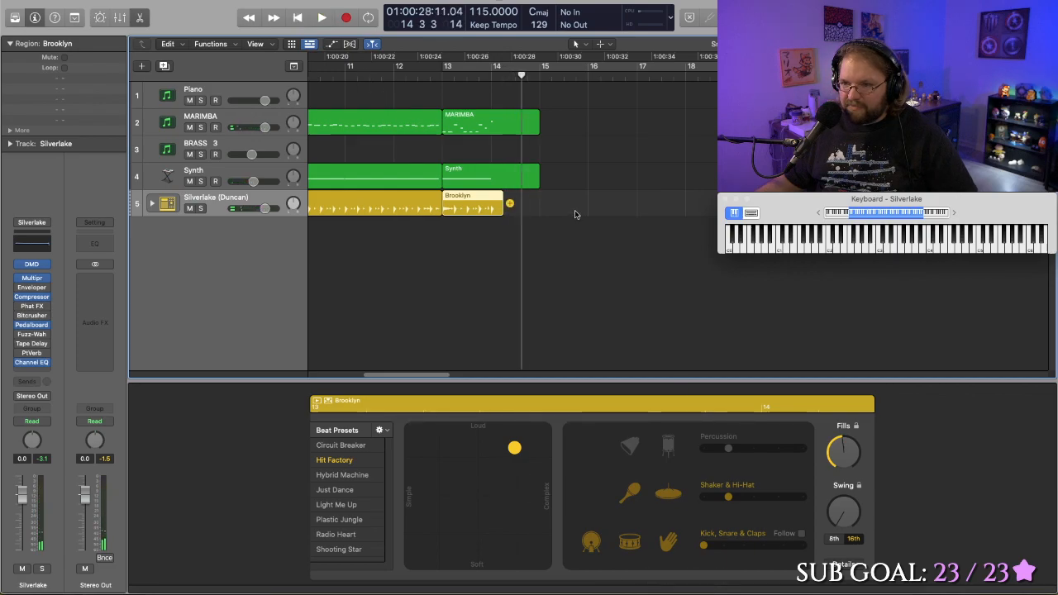
- Make the bar 13 region's Kick, Snare & Claps follow the MARIMBA track, and play the transition
left_click(801, 533)
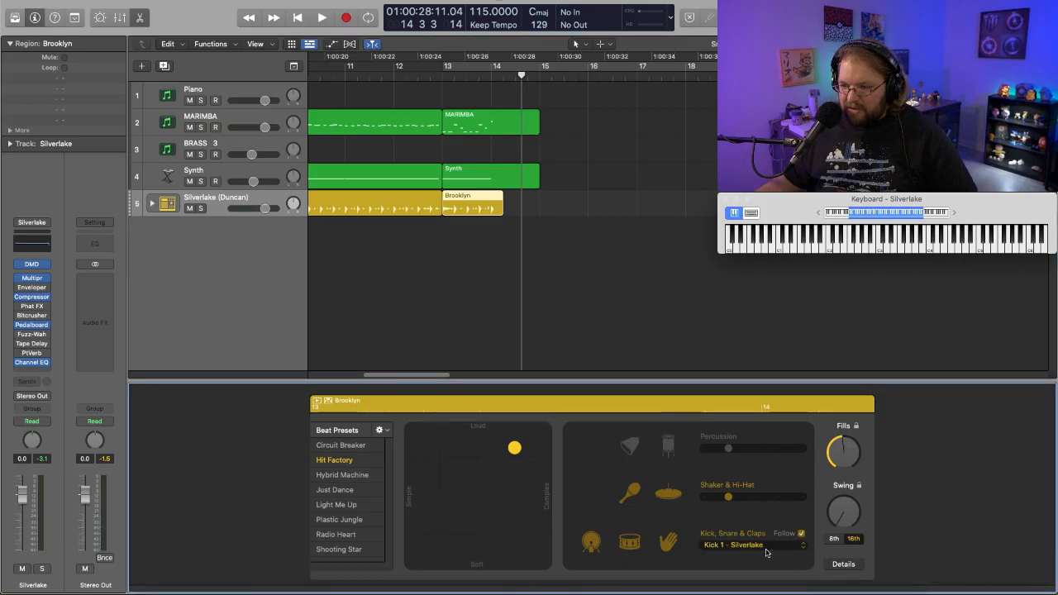
left_click(753, 546)
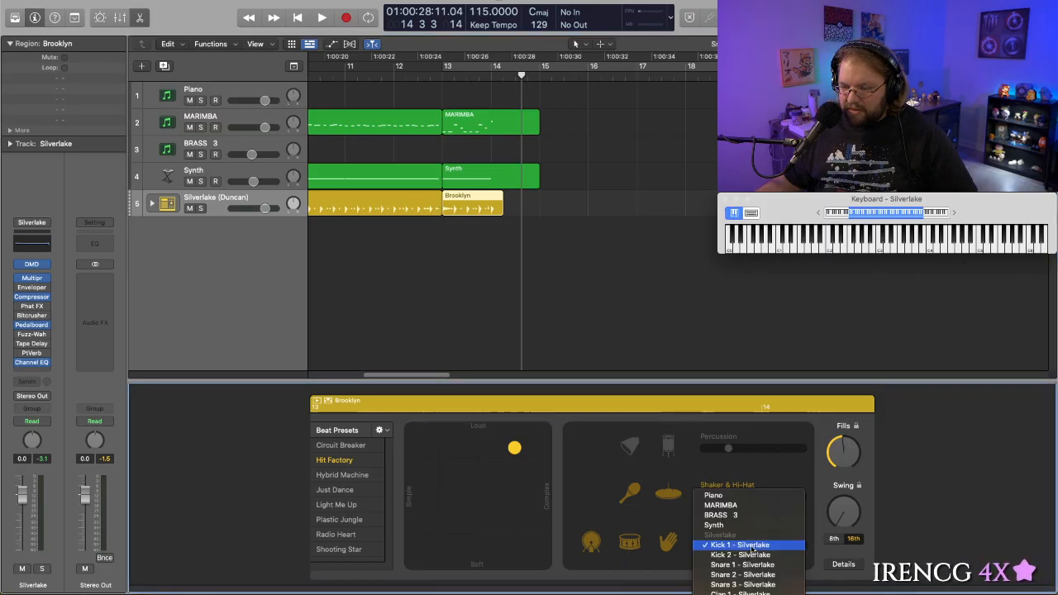
left_click(722, 505)
left_click(430, 78)
key("space")
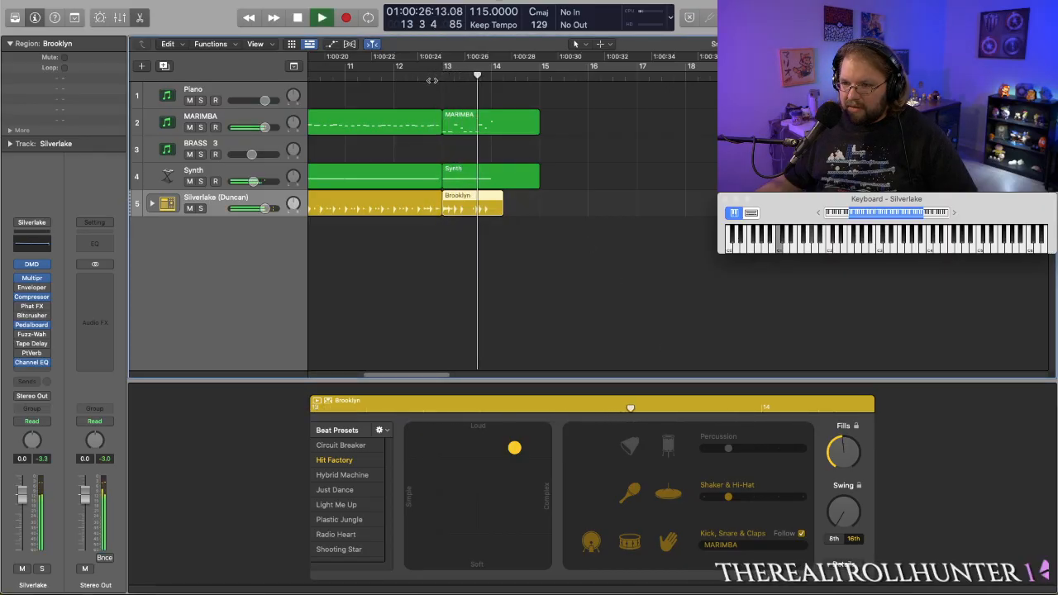
key("space")
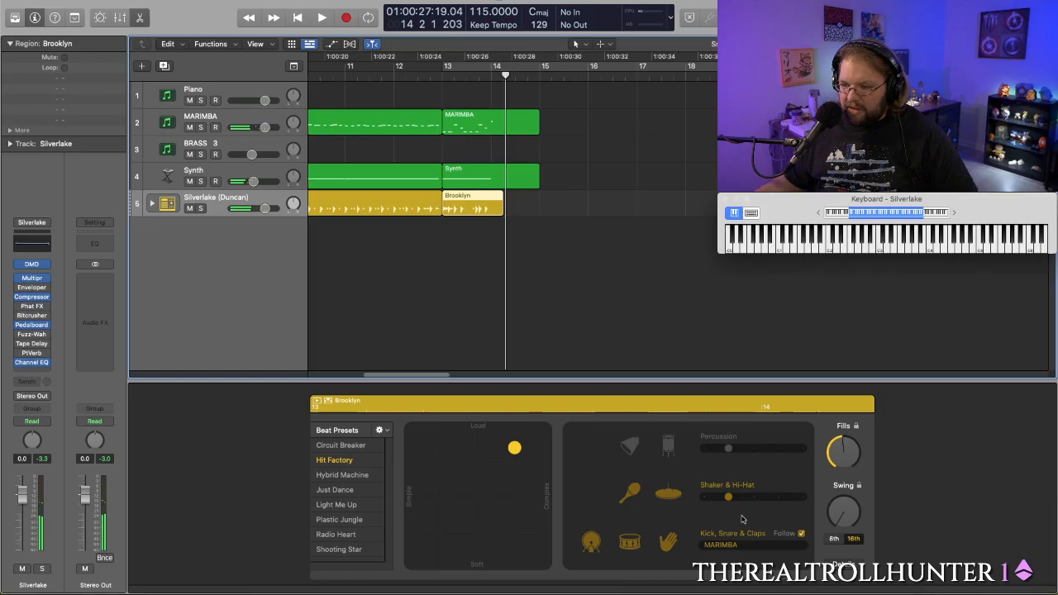
- Turn off Follow for Kick, Snare & Claps, try a variation past the middle of its range, and replay the transition
left_click(774, 548)
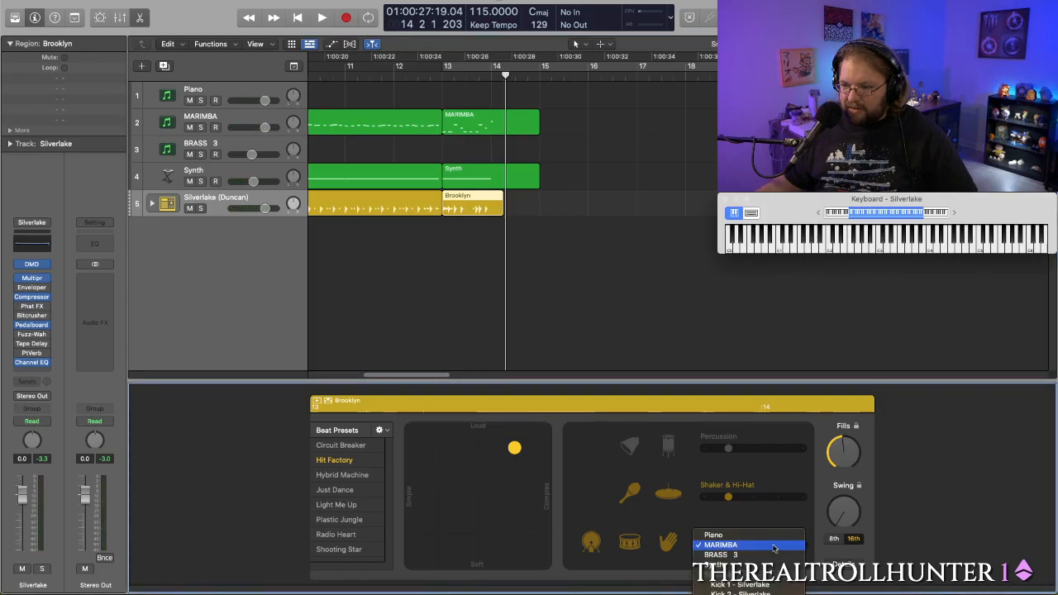
left_click(745, 521)
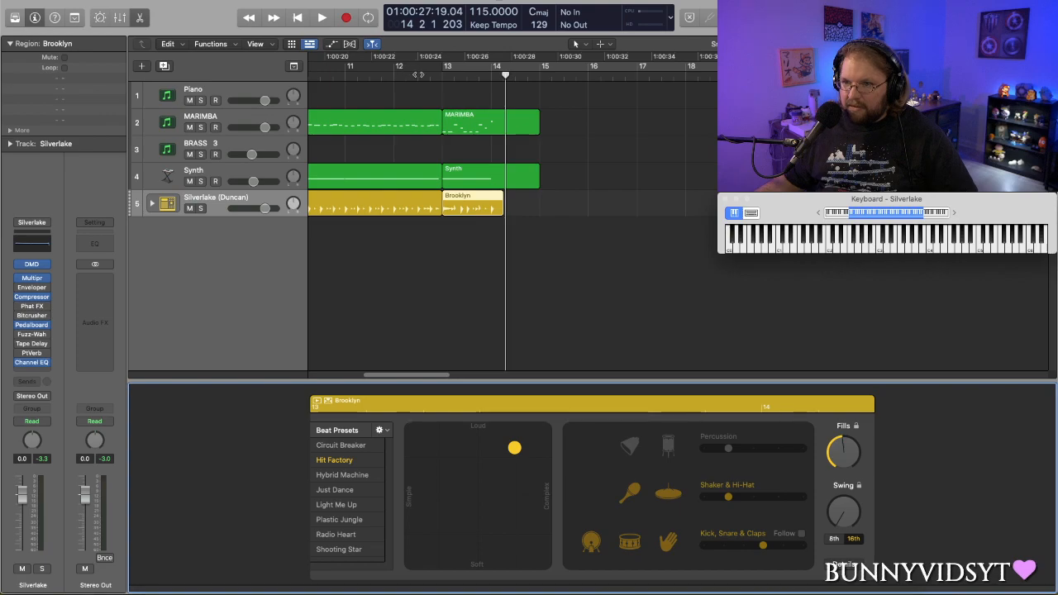
left_click(429, 75)
key("space")
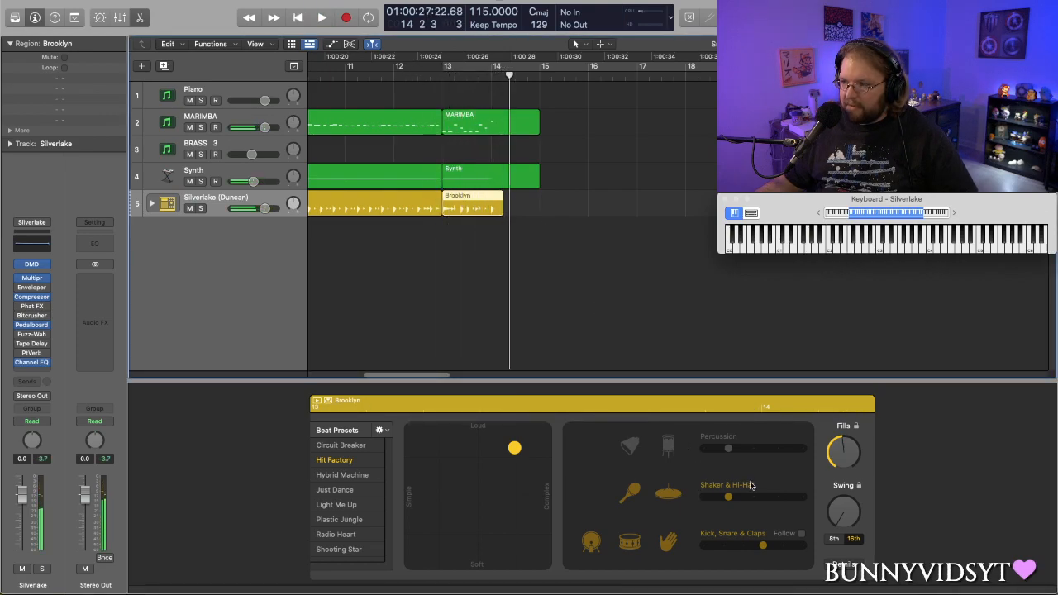
key("space")
key("super+k")
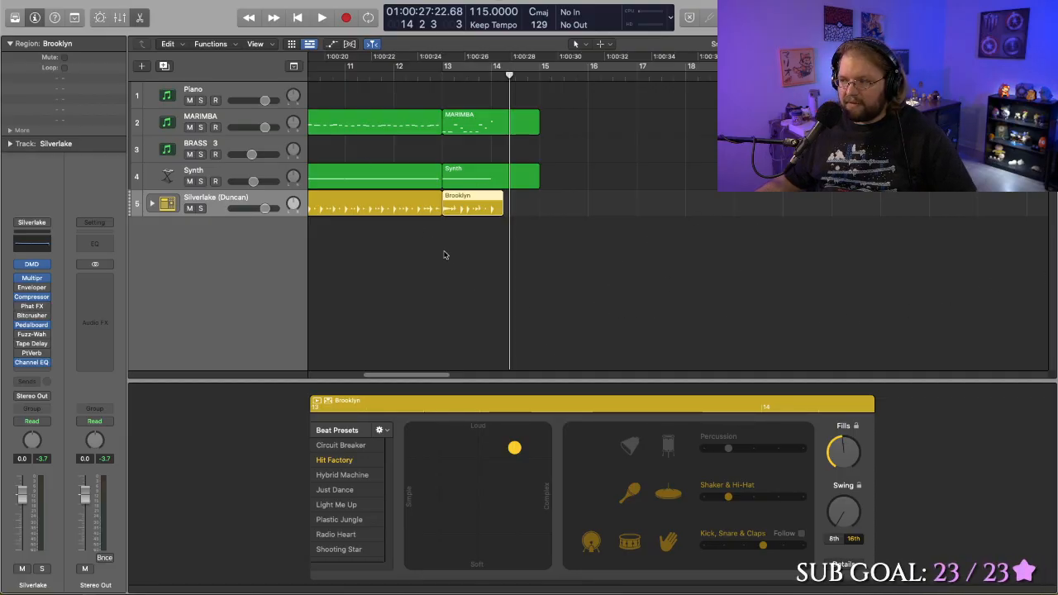
left_click(402, 77)
key("space")
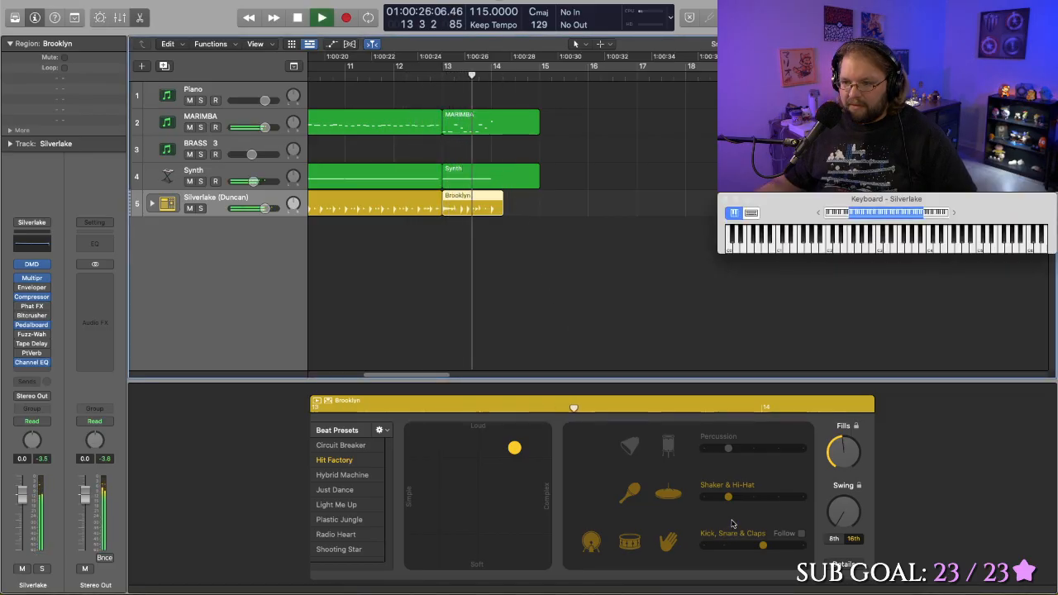
key("space")
- Try a higher Shaker & Hi-Hat variation with a lower Kick, Snare & Claps variation, play it, and reduce both to minimum
left_click_drag(727, 496, 777, 497)
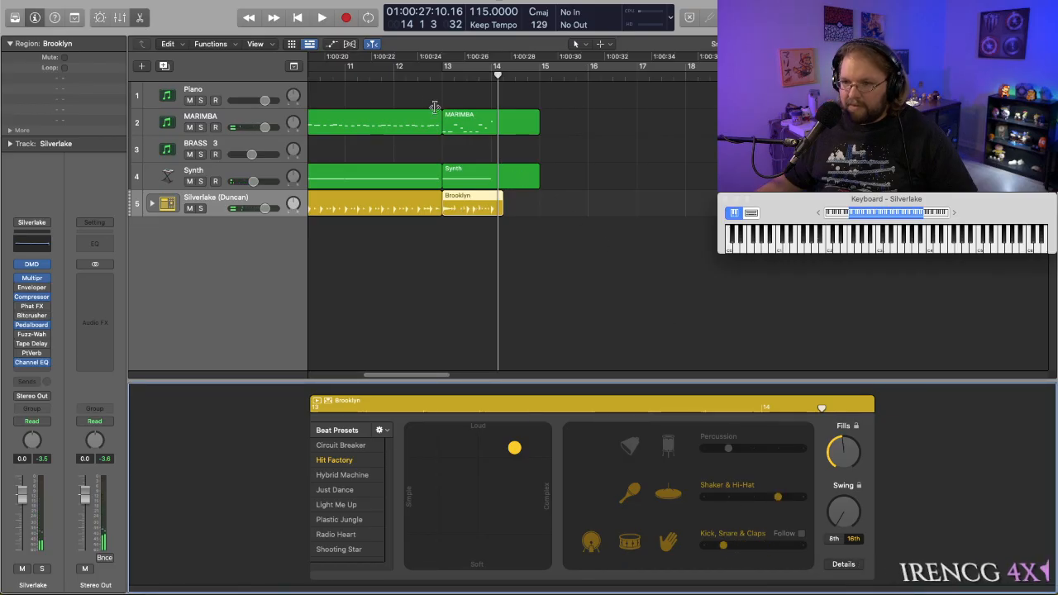
left_click(424, 76)
key("space")
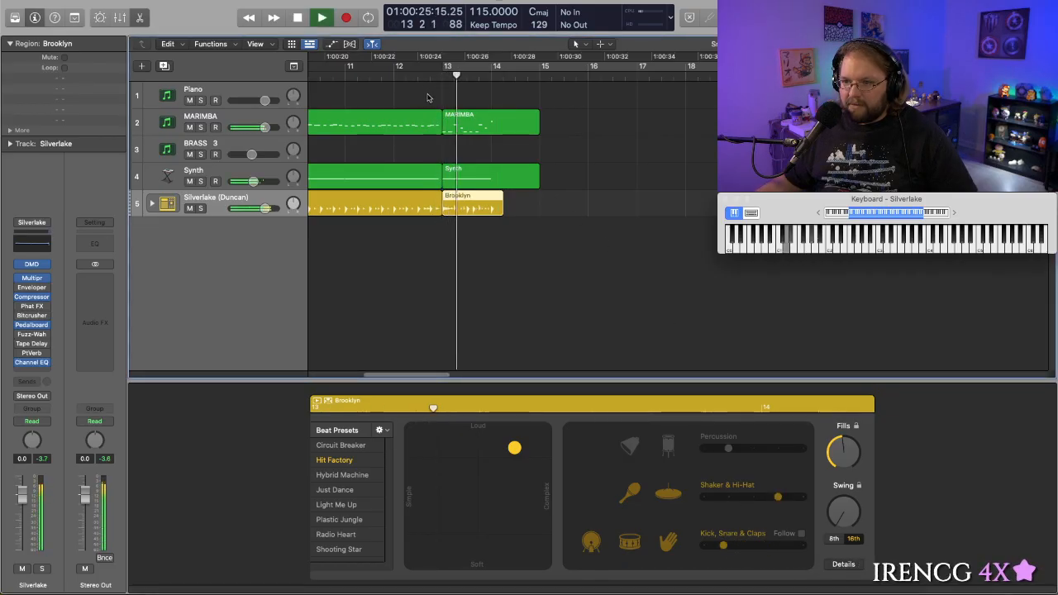
key("space")
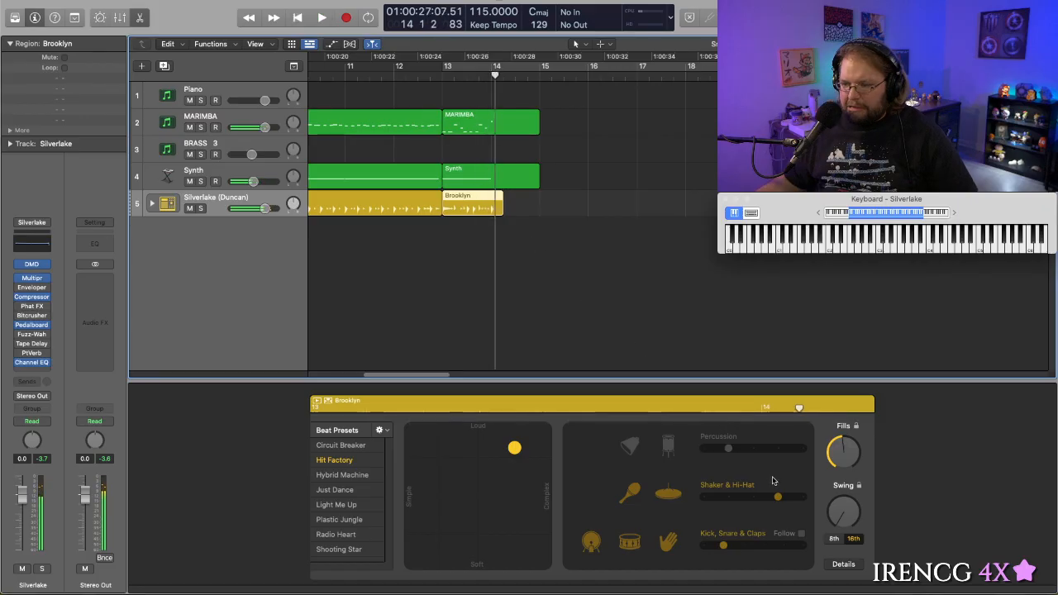
left_click_drag(778, 497, 690, 500)
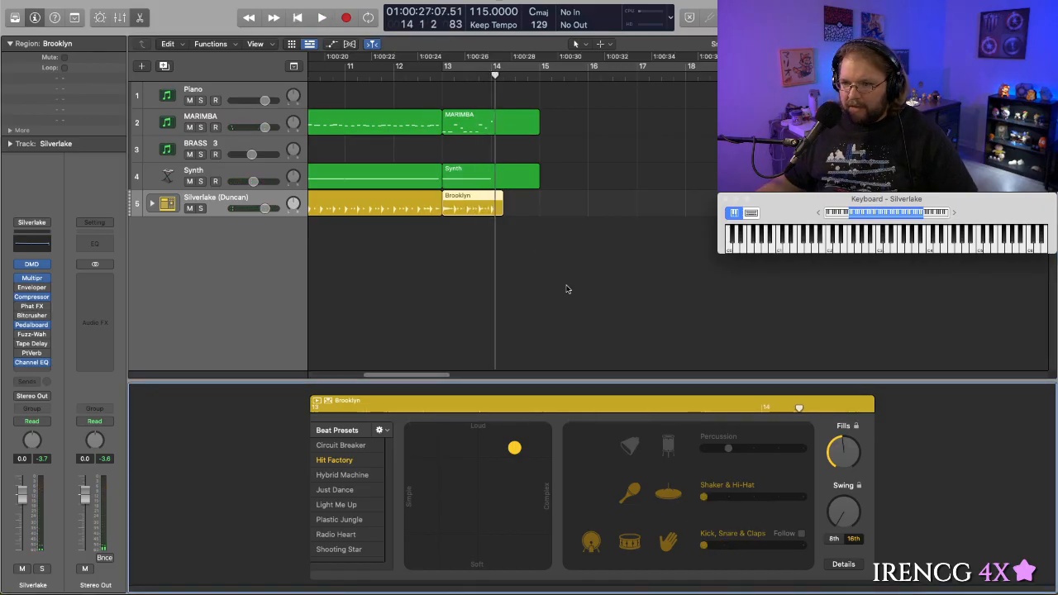
- Delete the Brooklyn region at bar 13 and try extending the preceding Brooklyn region to bar 14, listening to the transition
key("Delete")
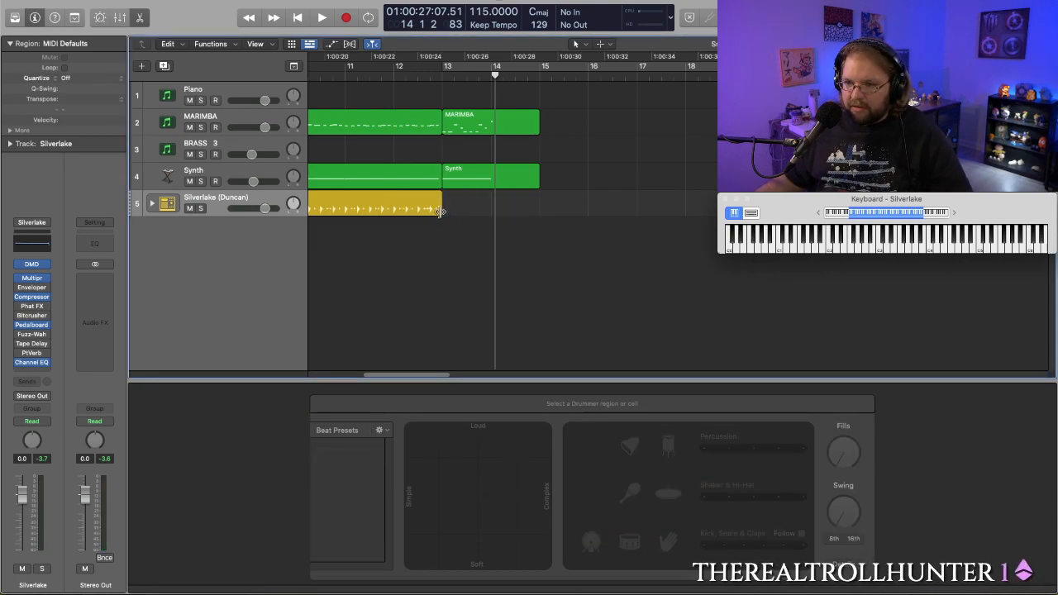
left_click_drag(440, 212, 490, 211)
key("space")
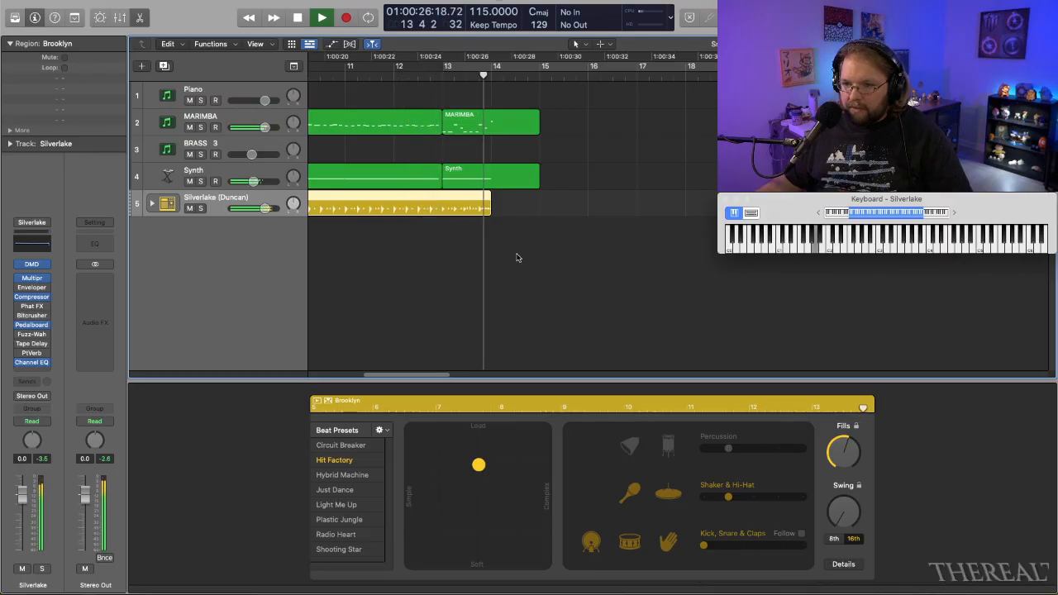
key("space")
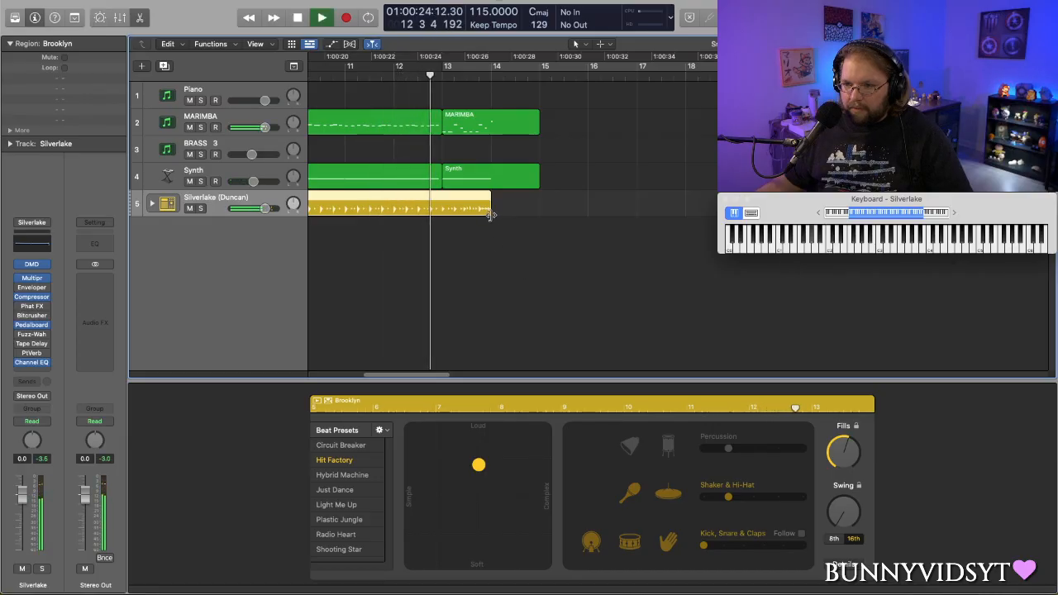
key("space")
- Shorten the extended Brooklyn region to end at bar 13, and play the lead-in to the transition from bar 12
left_click_drag(488, 214, 442, 214)
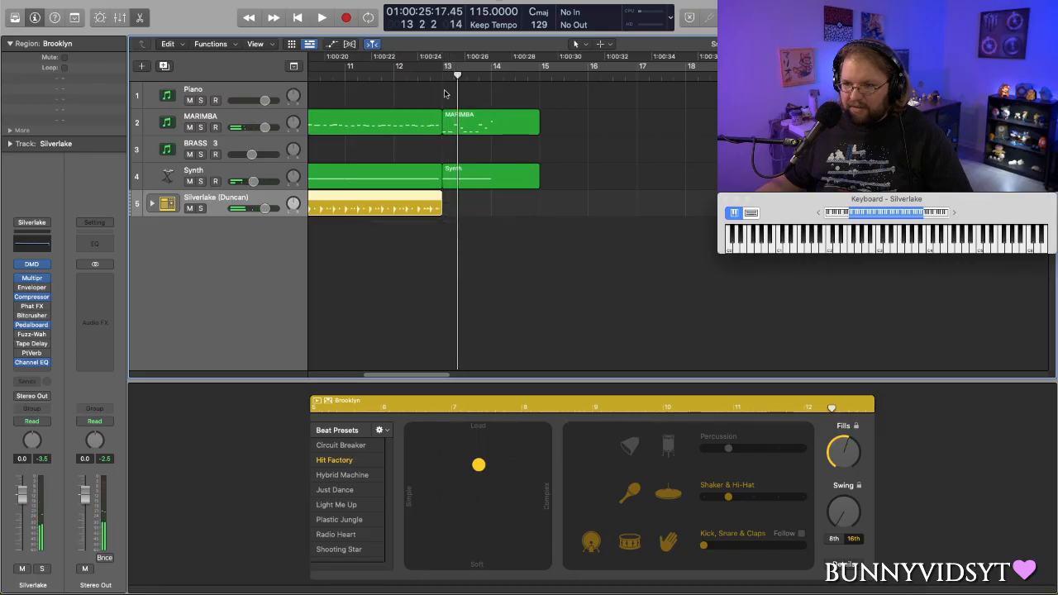
left_click(402, 76)
key("space")
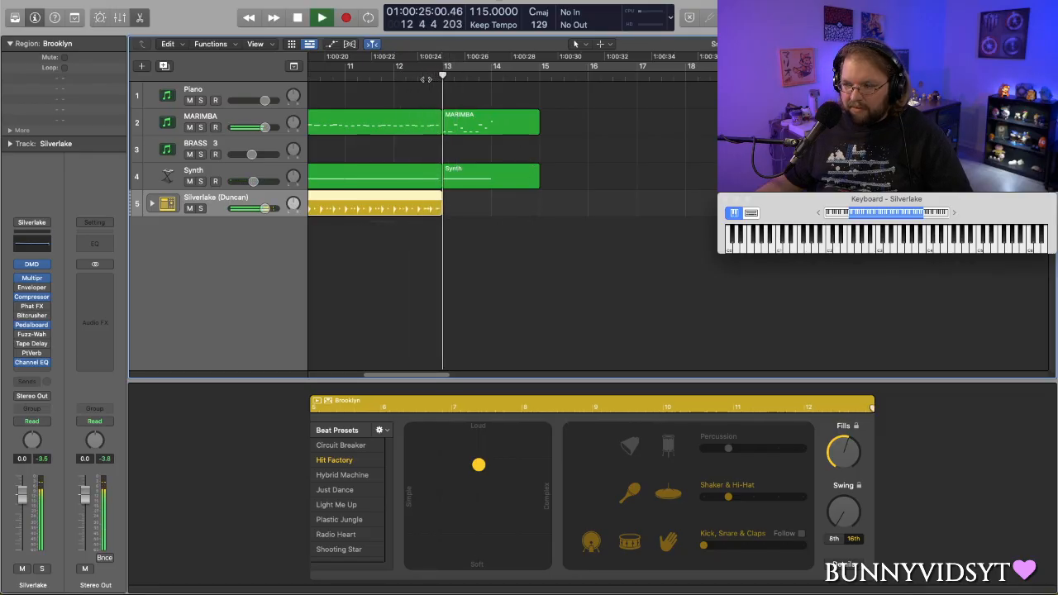
key("space")
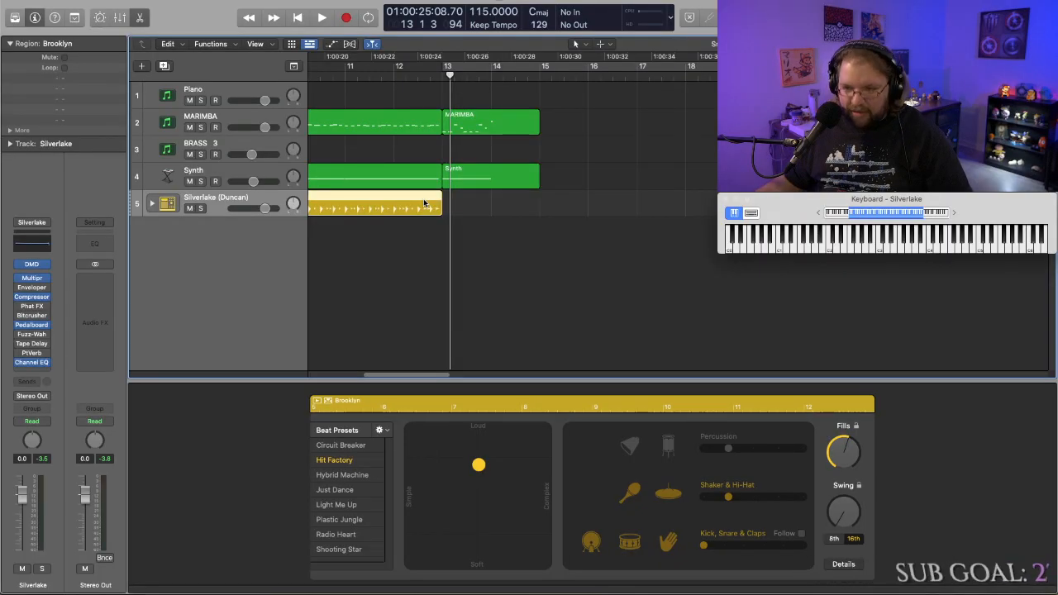
- Try to copy the Brooklyn region that starts at bar 5 to a place after bar 13
left_click_drag(424, 203, 628, 231)
left_click_drag(884, 219, 814, 207)
scroll(422, 247, "left", 10)
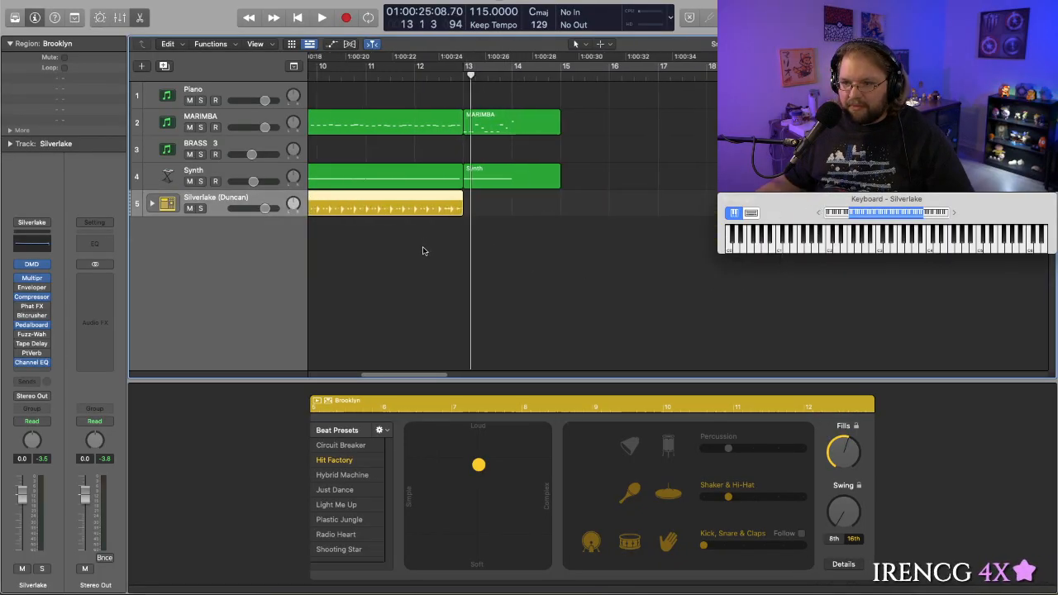
scroll(422, 251, "left", 4)
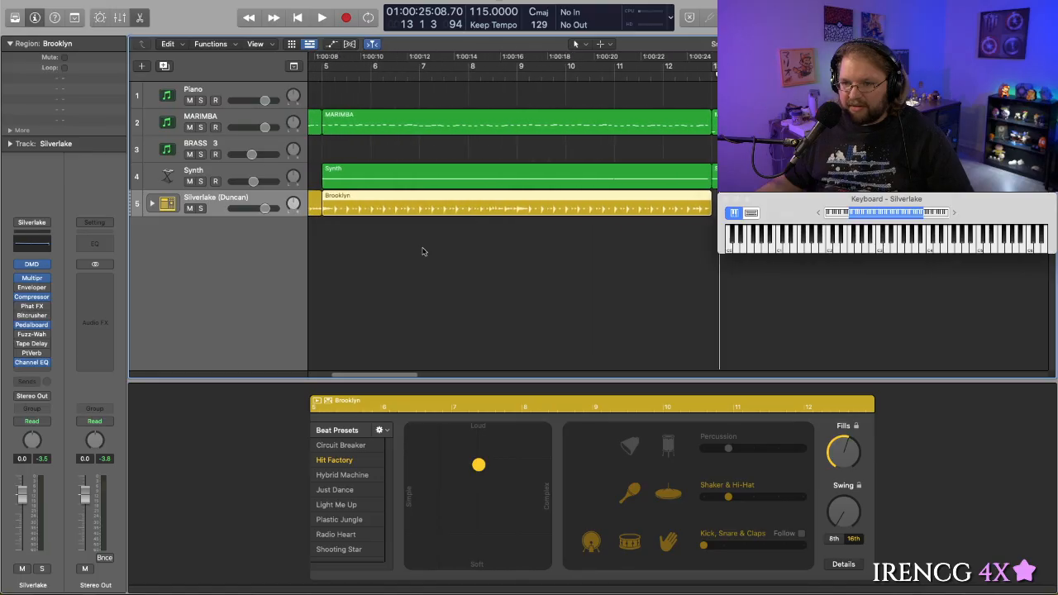
left_click(448, 257)
scroll(566, 276, "right", 8)
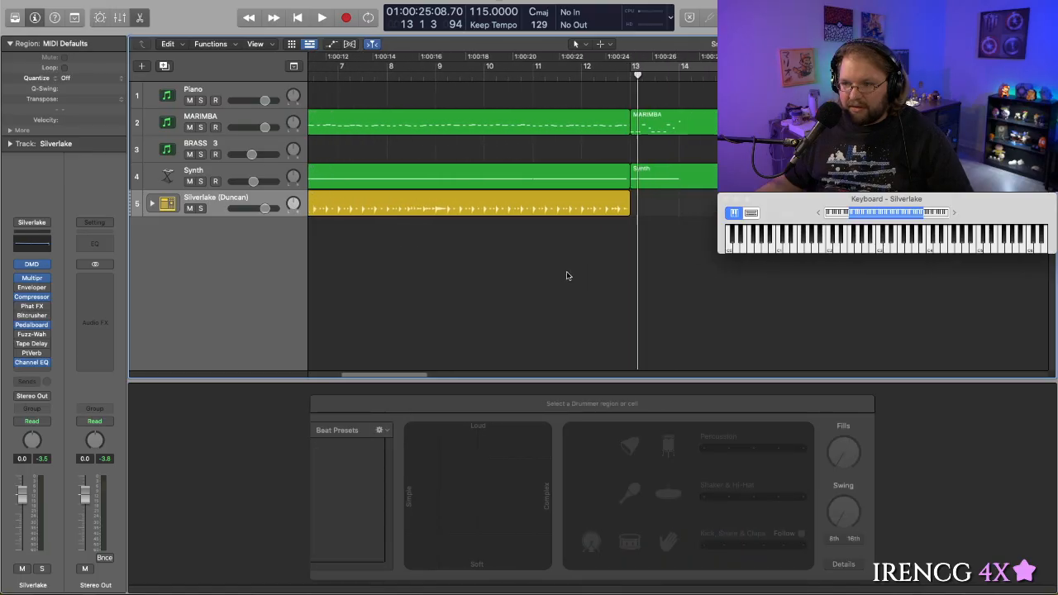
left_click(504, 203)
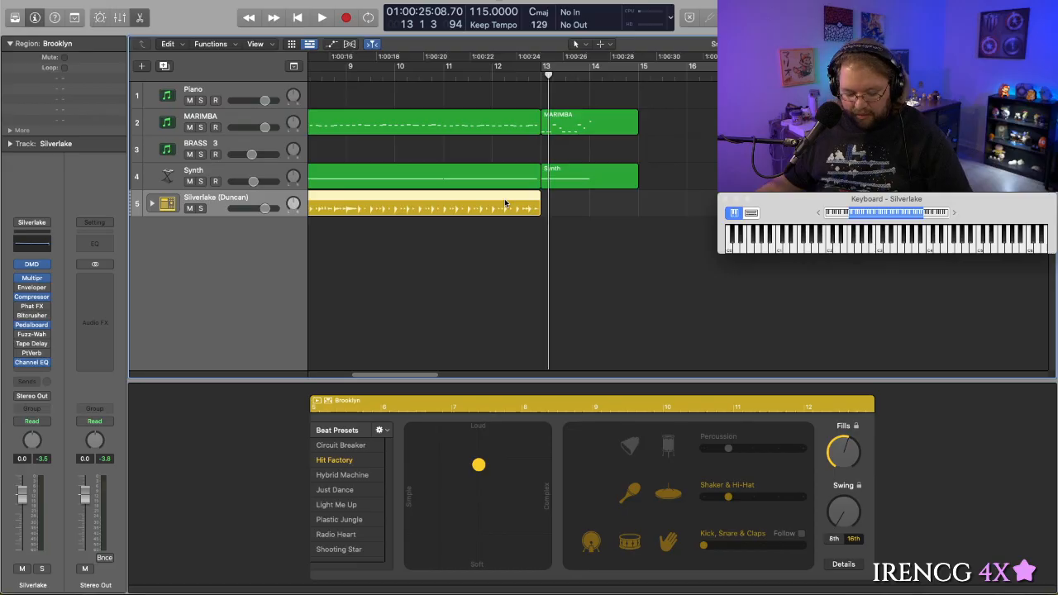
left_click_drag(506, 201, 892, 201)
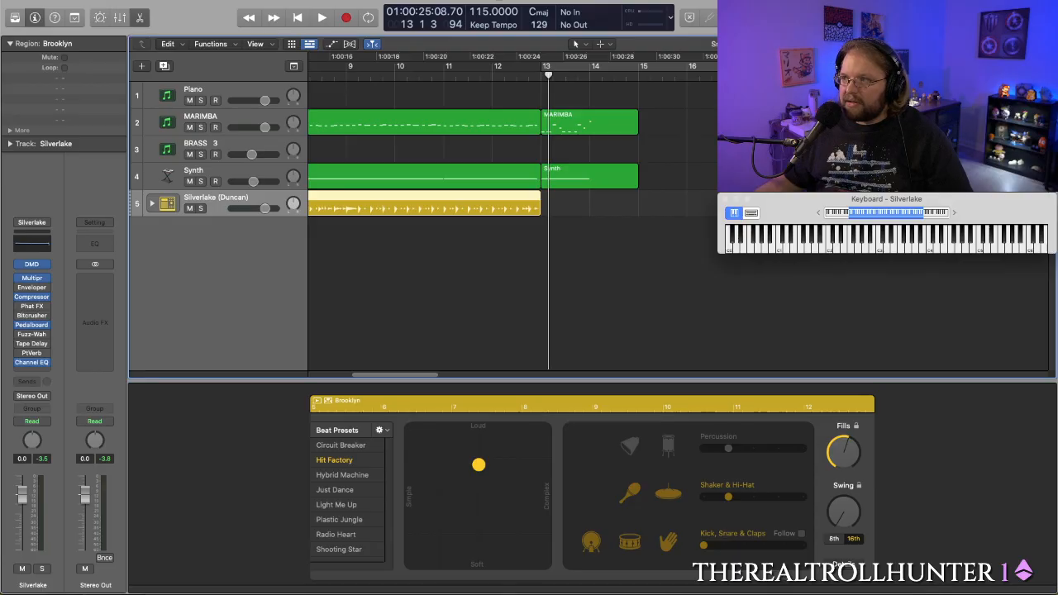
- Copy the eight-bar Brooklyn region from bar 5 so that the copy starts at bar 13
left_click_drag(1023, 44, 1006, 43)
scroll(571, 240, "left", 1)
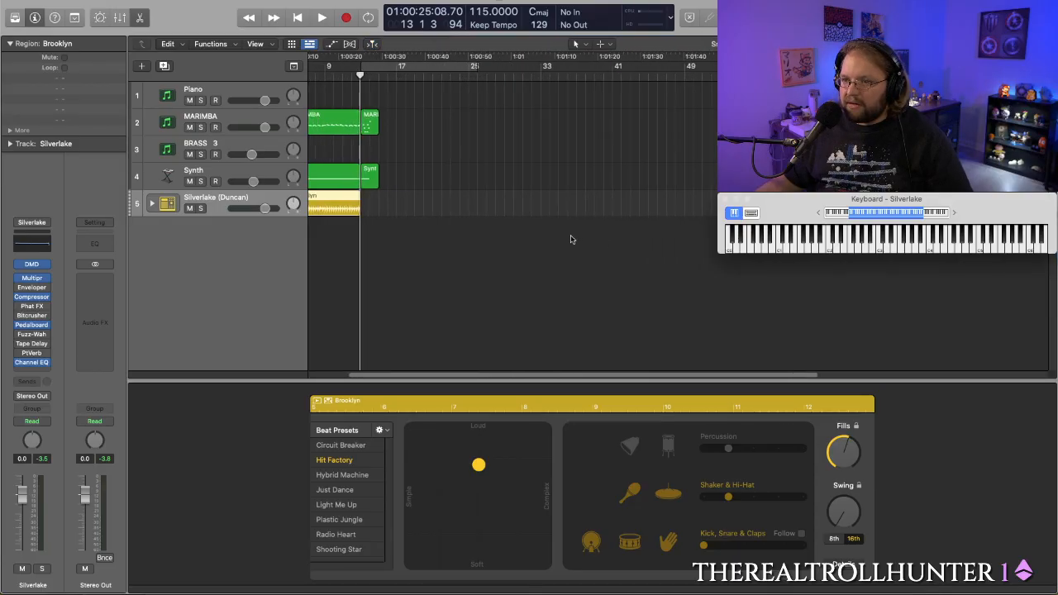
scroll(570, 238, "left", 3)
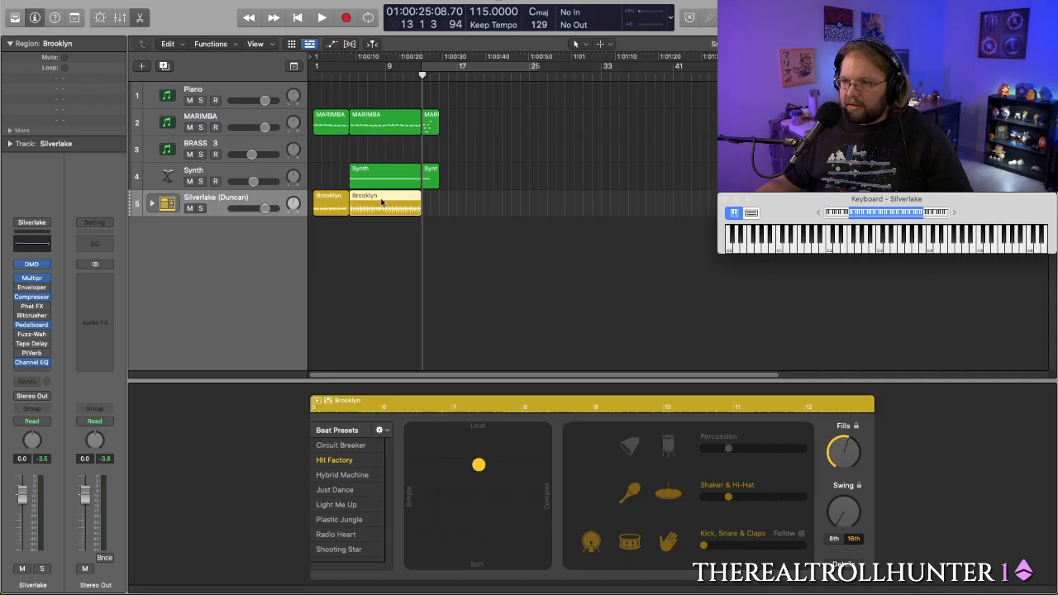
left_click_drag(387, 200, 461, 201)
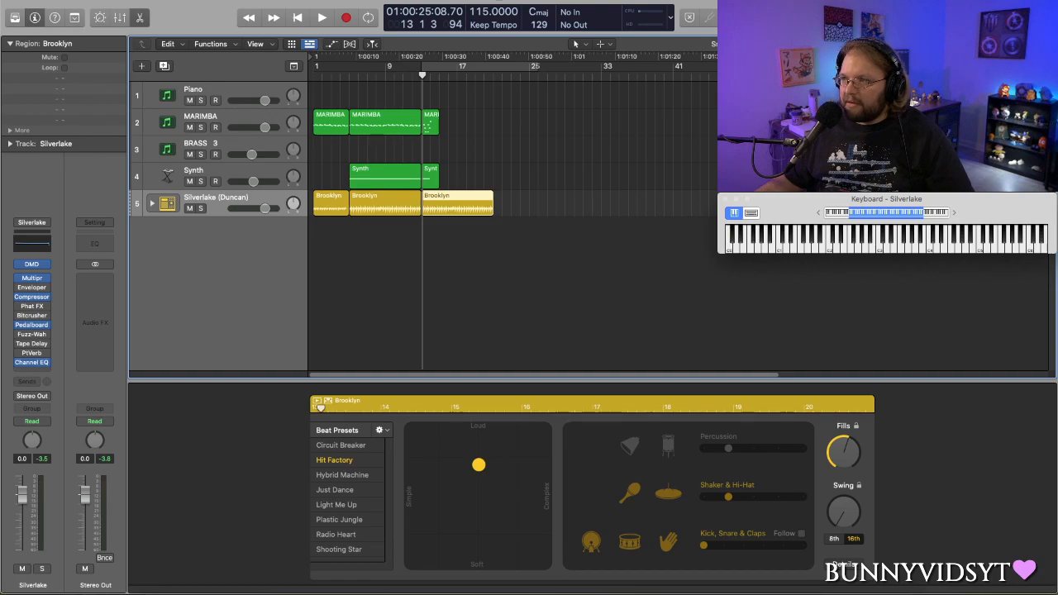
key("super+Right")
key("super+Right")
key("super+Right")
key("super+Right")
key("super+Right")
key("super+Right")
key("super+Right")
key("super+Right")
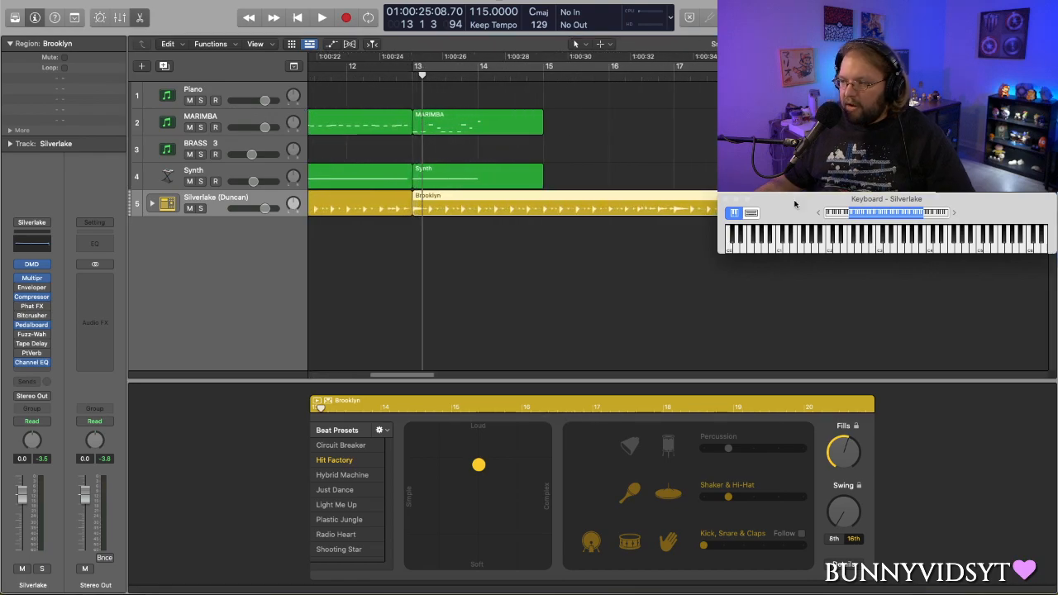
- Play the transition from bar 13 into bar 14 to hear the copied Brooklyn region
scroll(633, 223, "left", 10)
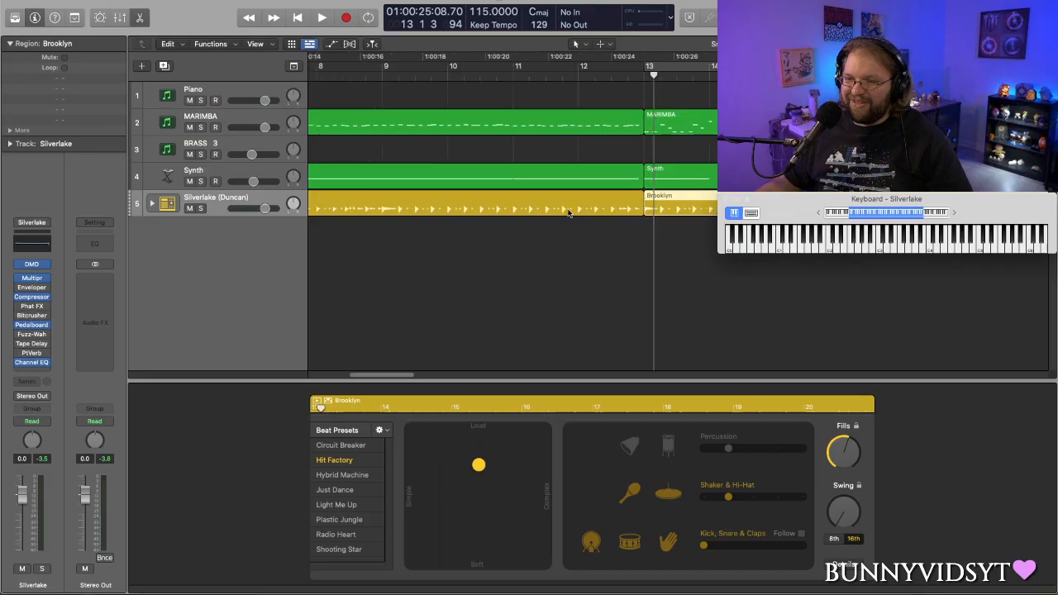
scroll(567, 212, "right", 5)
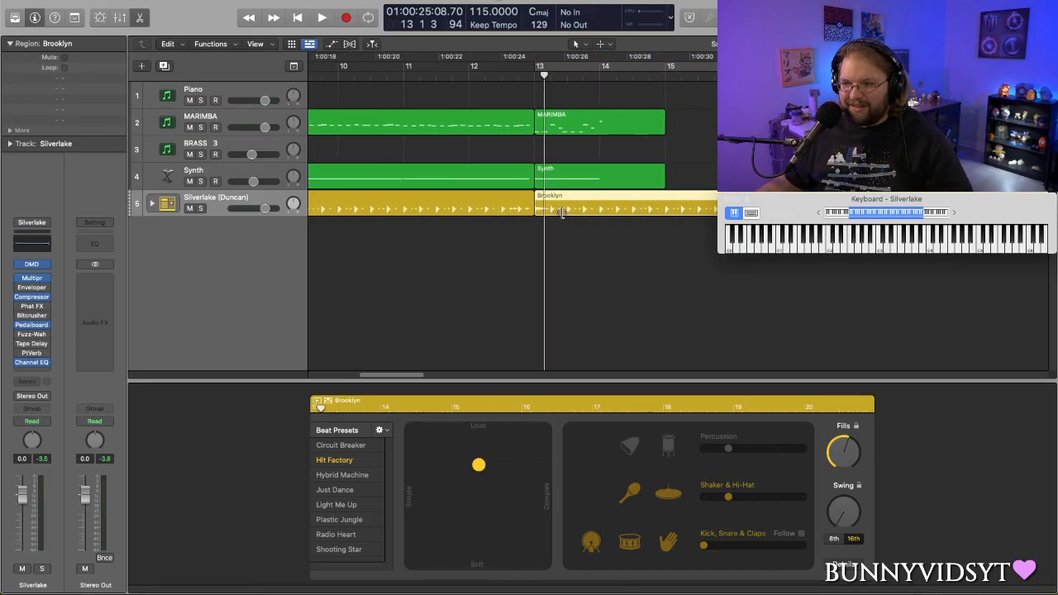
scroll(562, 212, "right", 2)
key("space")
scroll(518, 193, "left", 2)
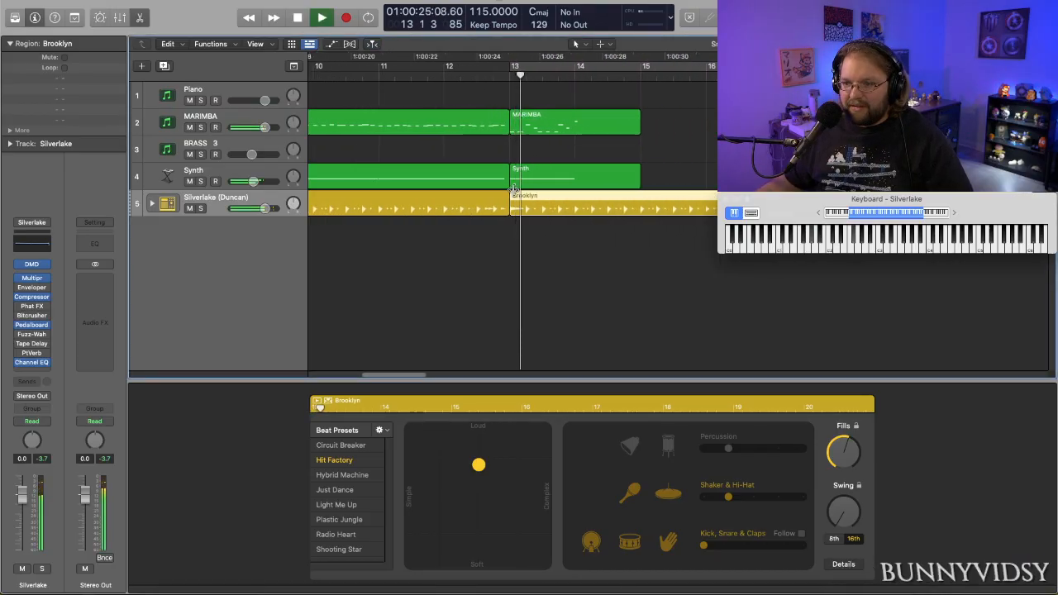
scroll(518, 193, "right", 5)
key("space")
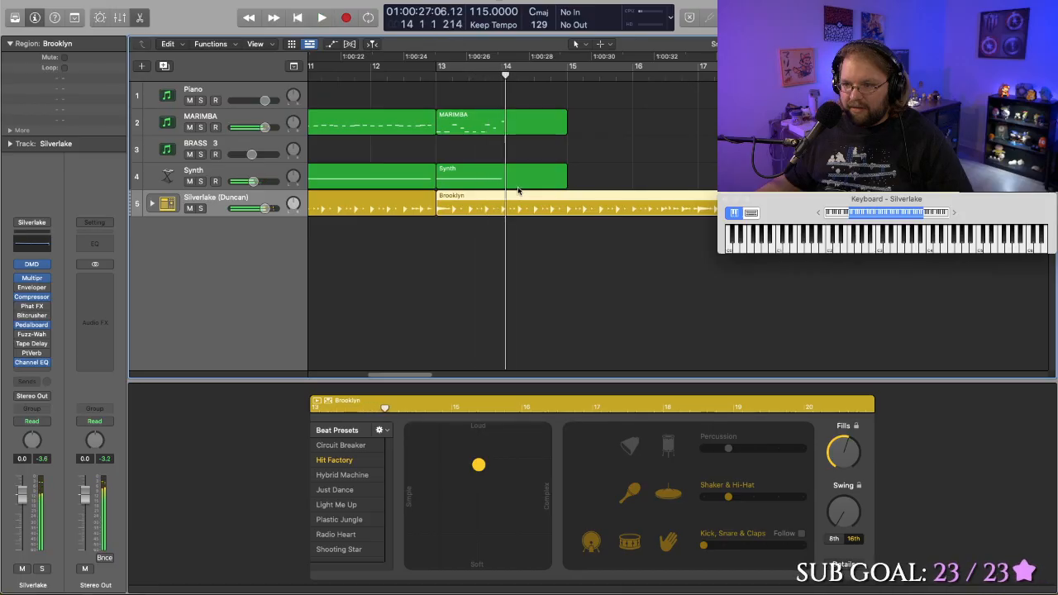
- Shorten the Brooklyn region that starts at bar 13 to end at bar 15, and play it from bar 14
scroll(561, 208, "right", 4)
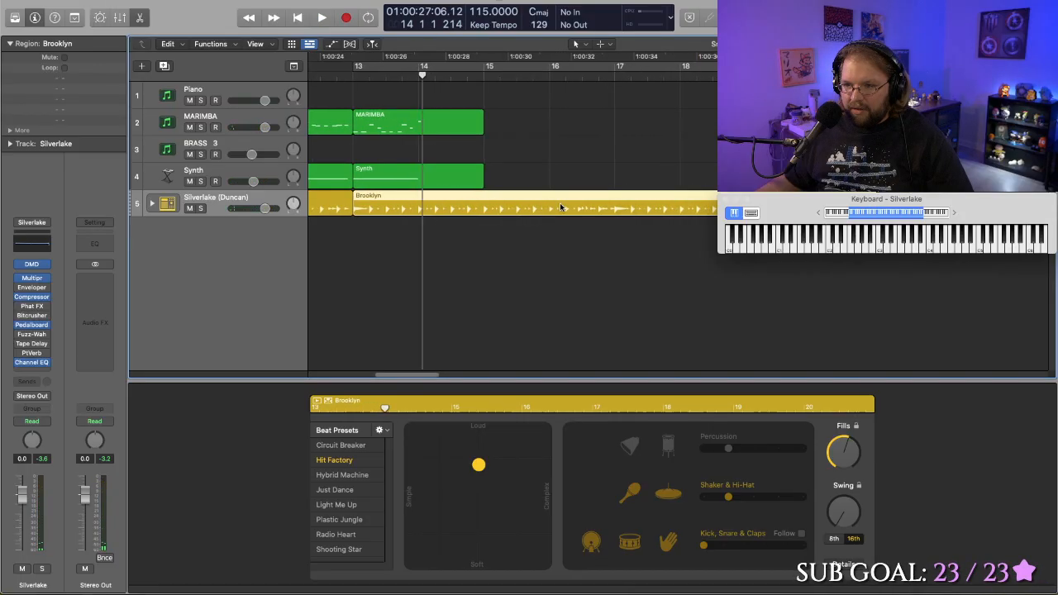
scroll(561, 207, "right", 8)
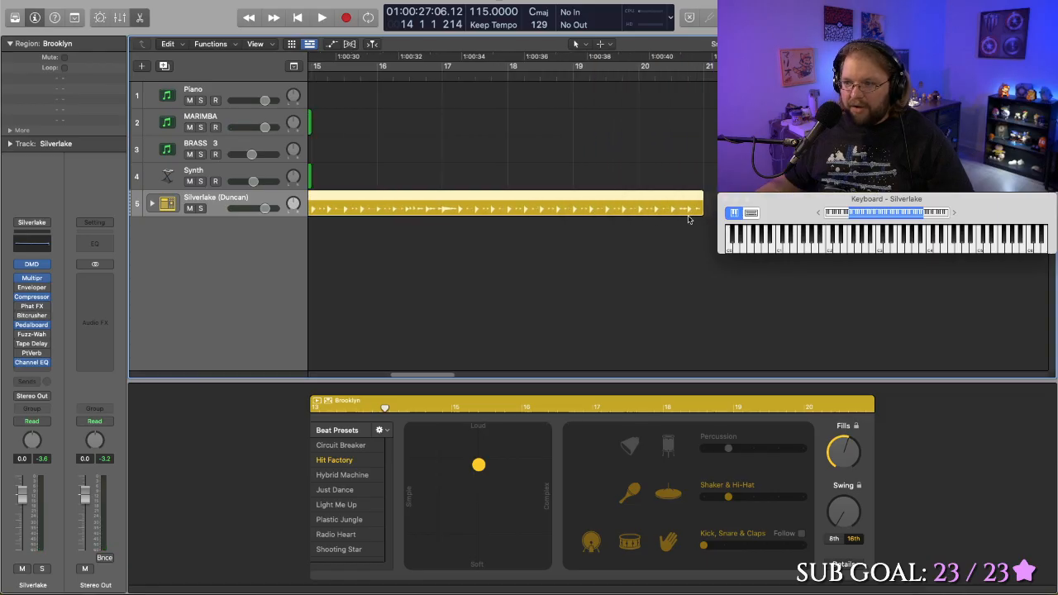
left_click_drag(667, 216, 359, 248)
scroll(359, 248, "left", 6)
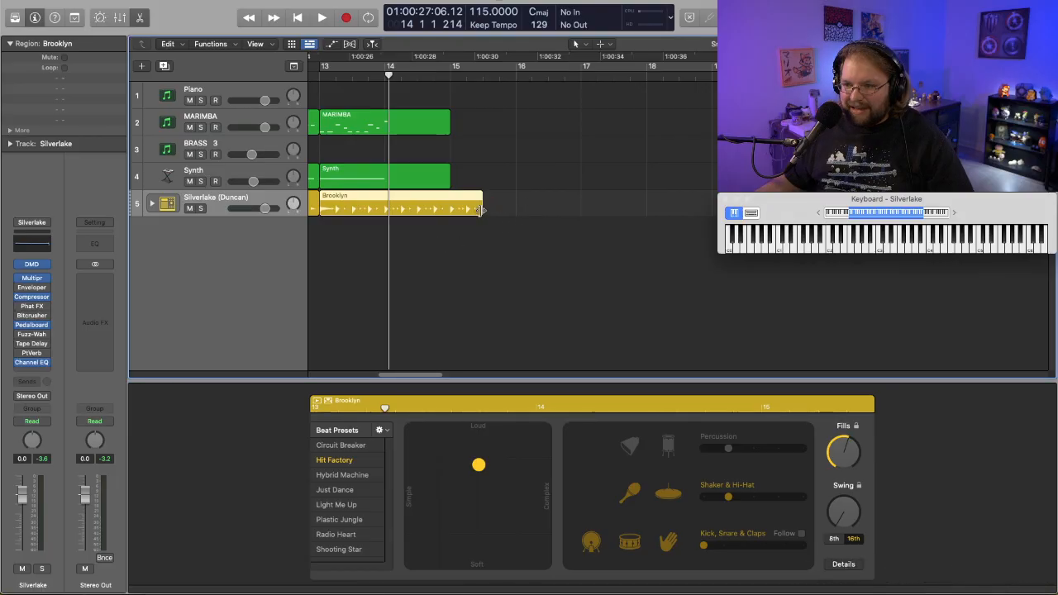
left_click_drag(482, 210, 450, 207)
key("space")
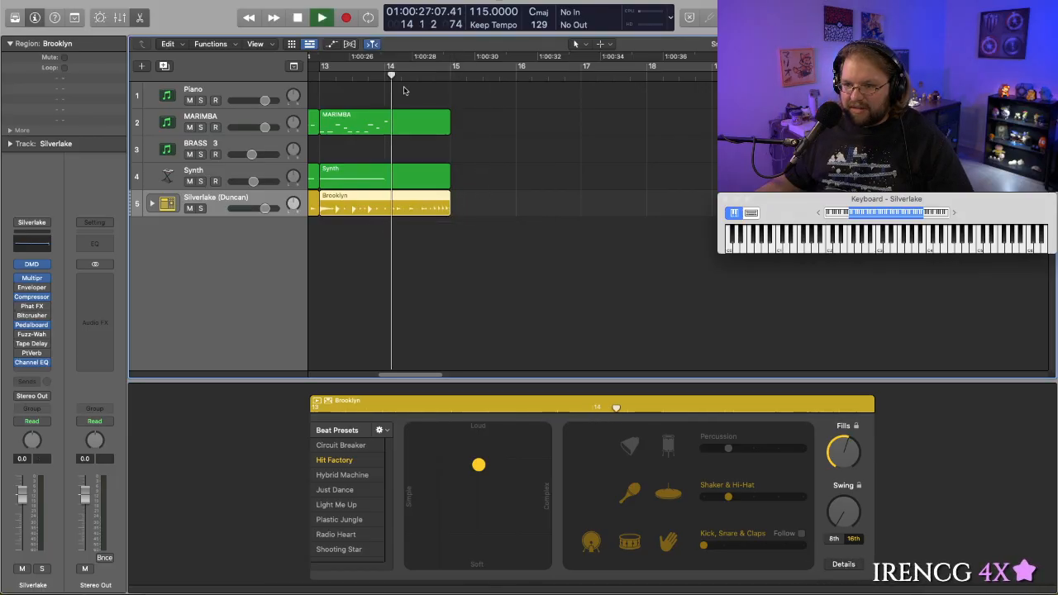
key("space")
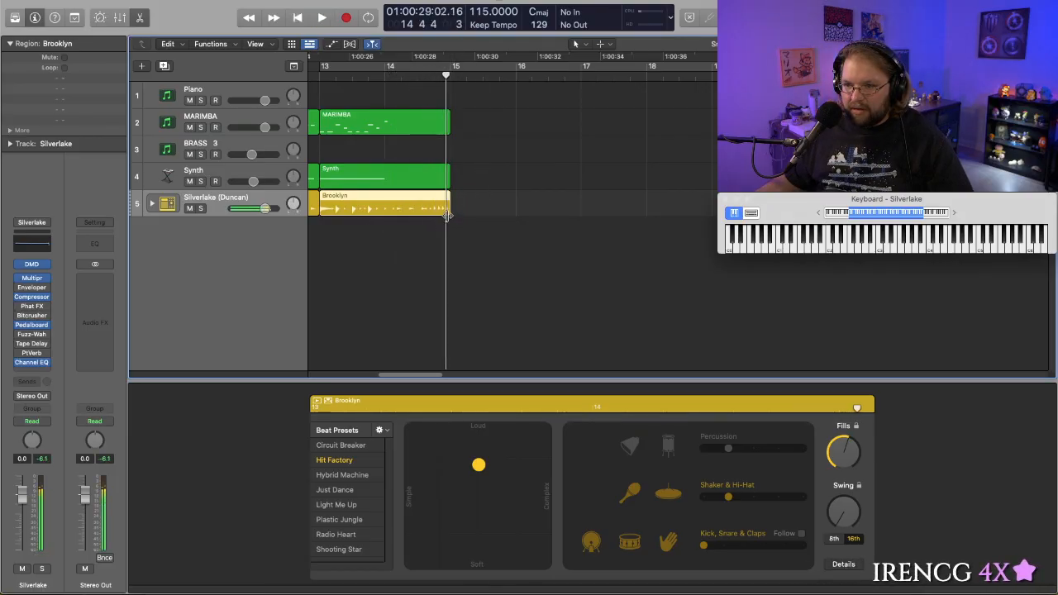
- Shorten the Brooklyn region at bar 13 to one bar, ending at bar 14, and play the transition up to its end
left_click(451, 214)
left_click_drag(447, 211, 383, 219)
scroll(346, 205, "left", 1)
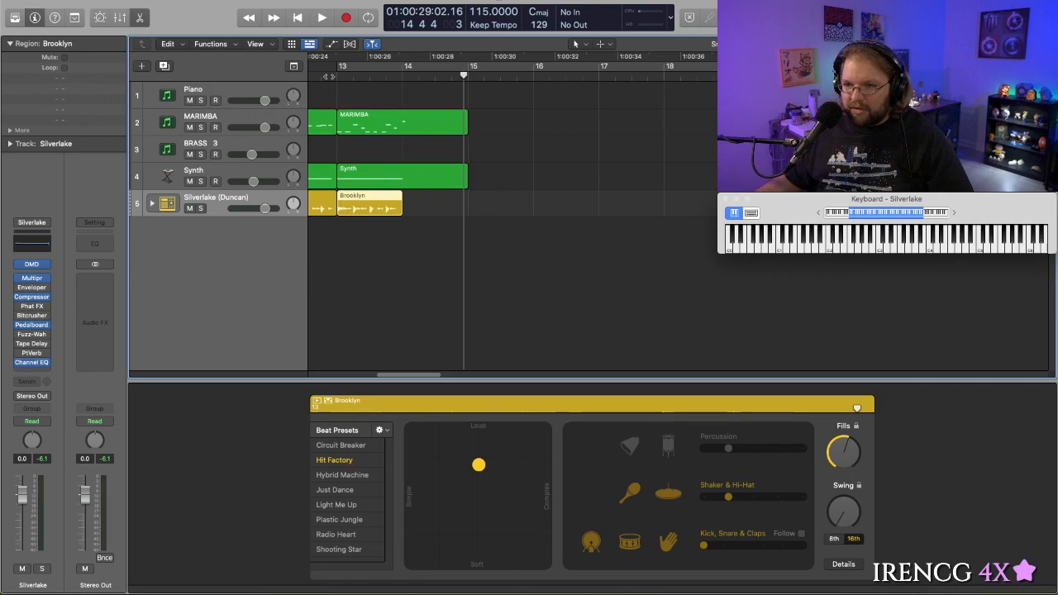
key("space")
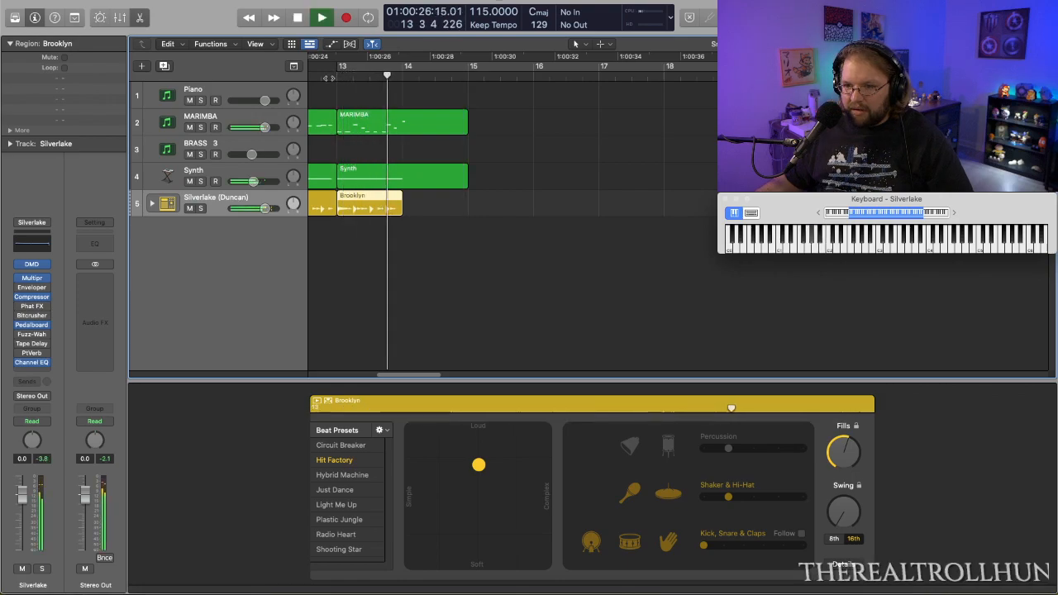
key("space")
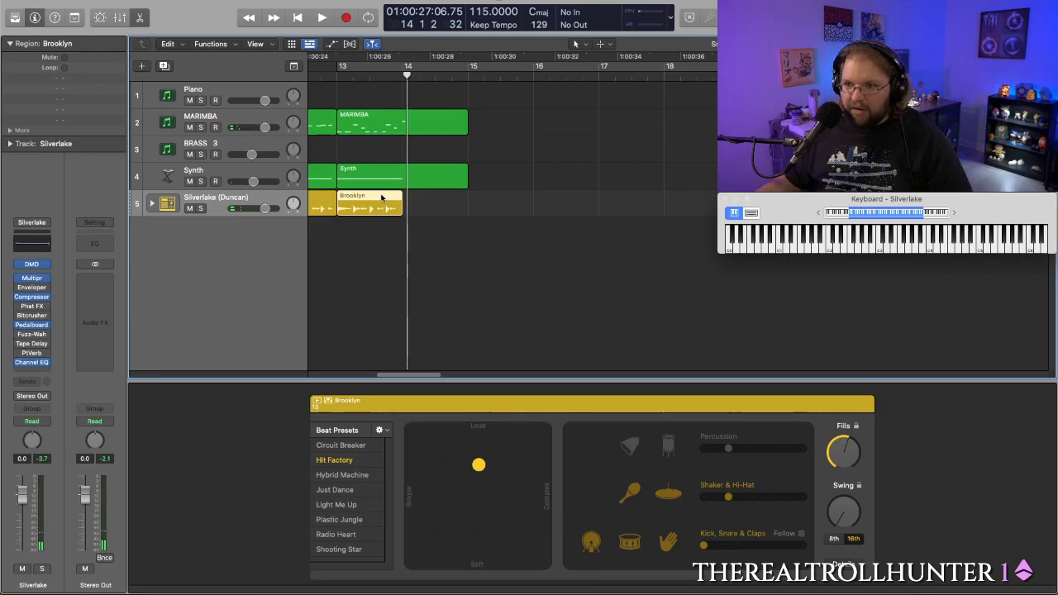
- Copy the one-bar Brooklyn region to bar 14, trim the copy to one beat, and play the transition
left_click_drag(381, 197, 426, 215)
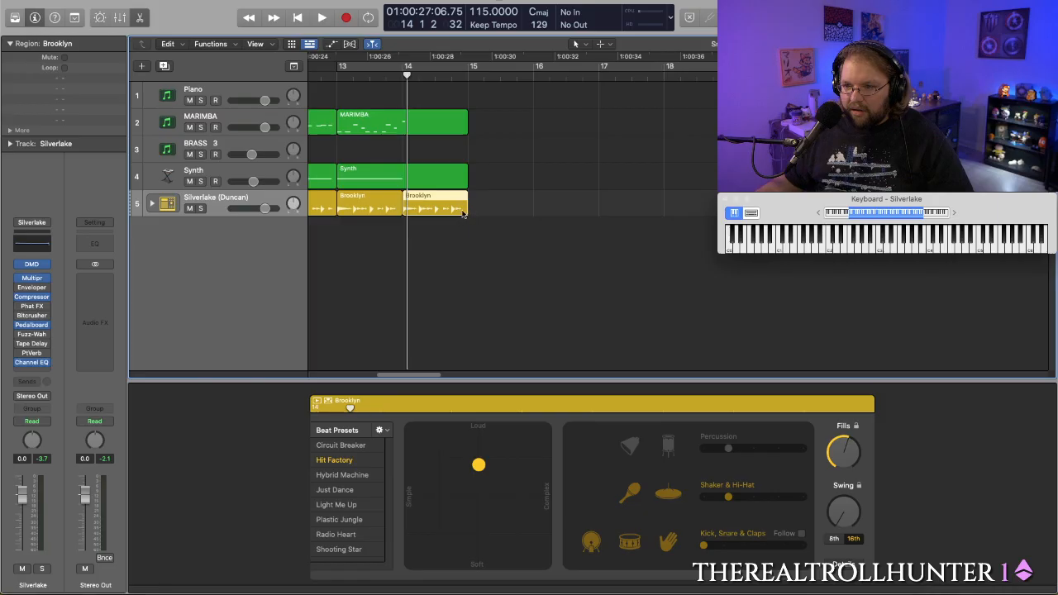
left_click_drag(460, 210, 407, 212)
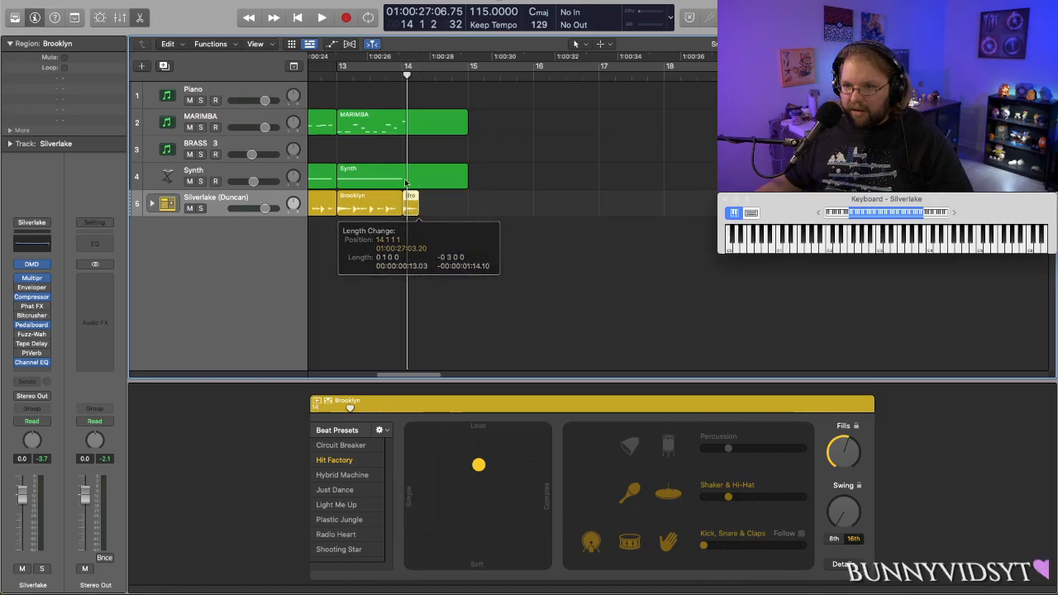
left_click(373, 76)
key("space")
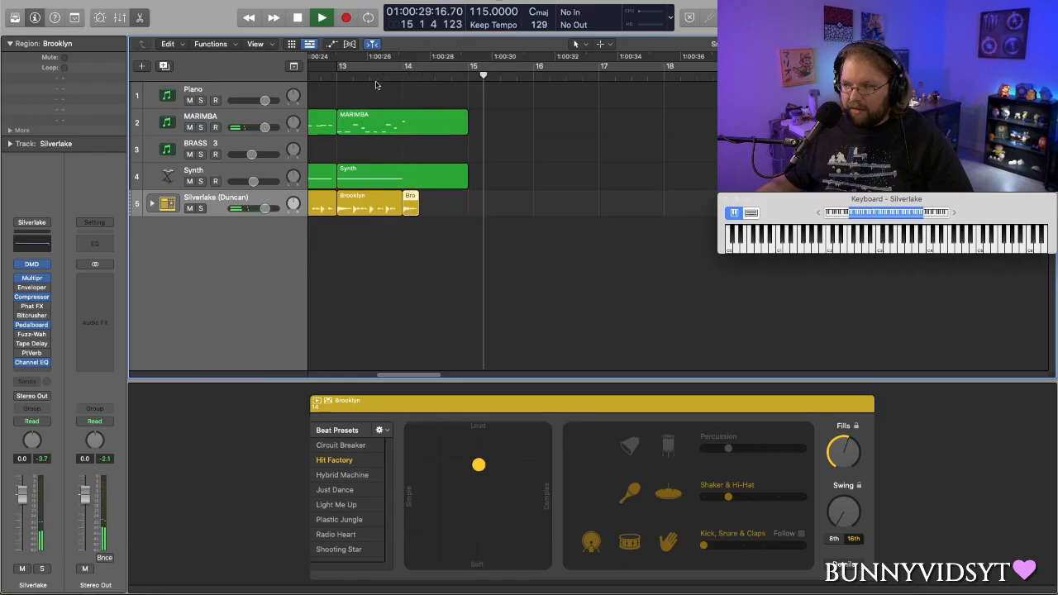
key("space")
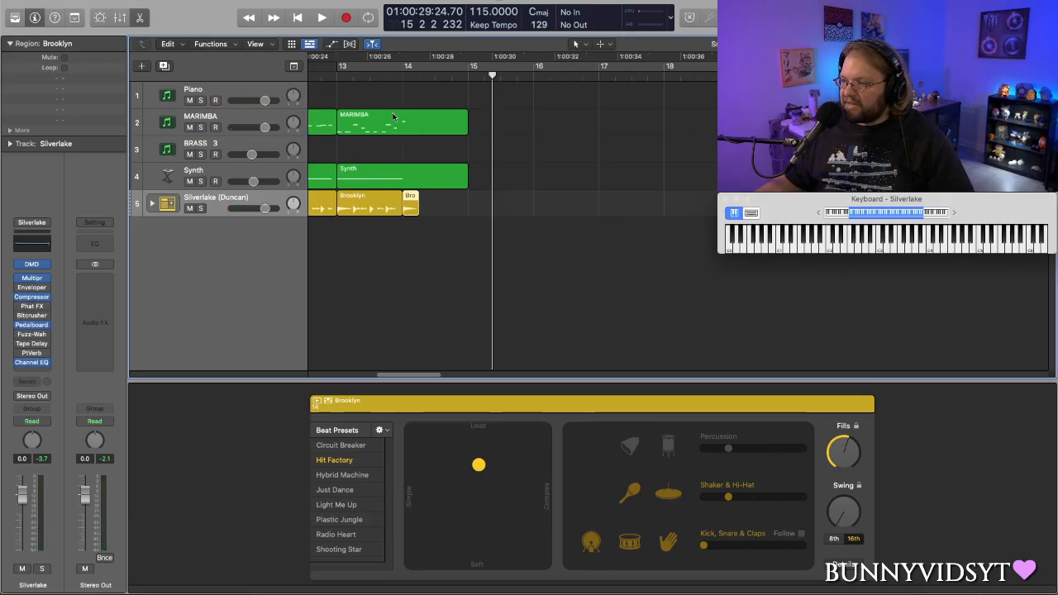
left_click(325, 78)
key("space")
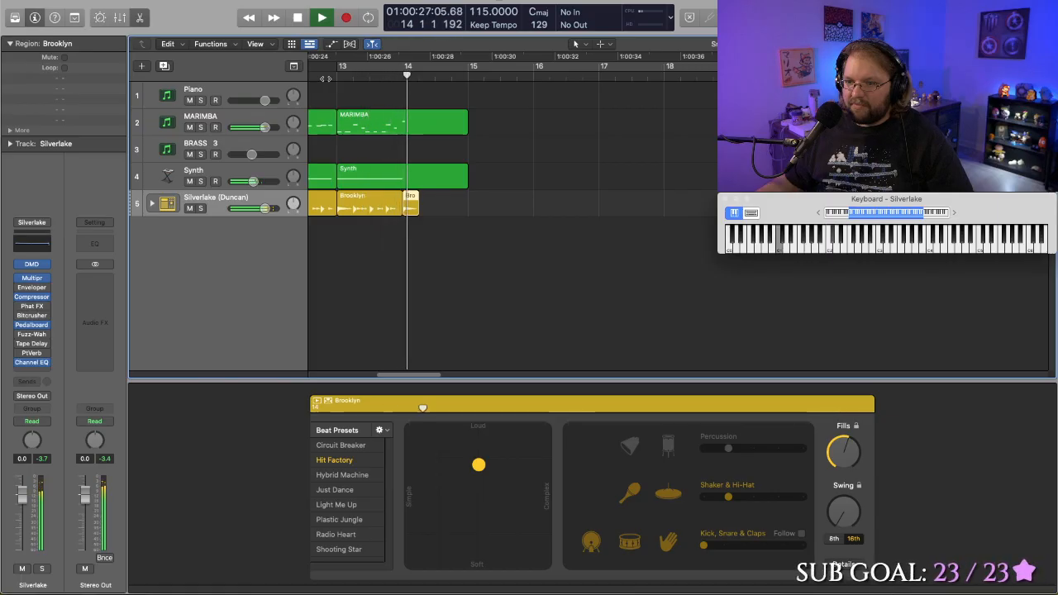
key("space")
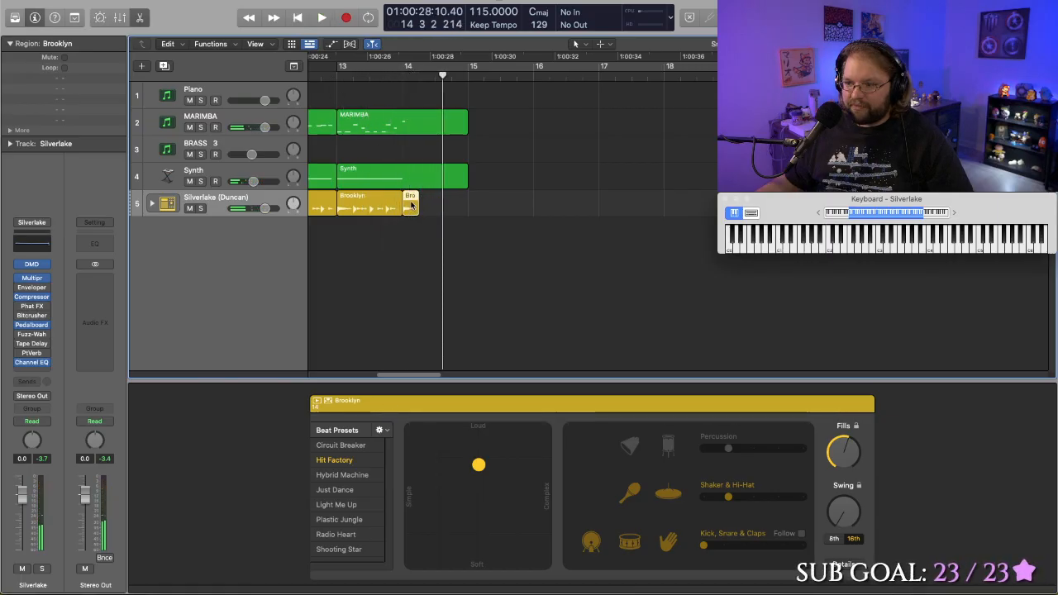
- Try the one-beat Brooklyn region at bar 14 without the hi-hat and with Fills at minimum, playing the transition after each change
left_click(658, 497)
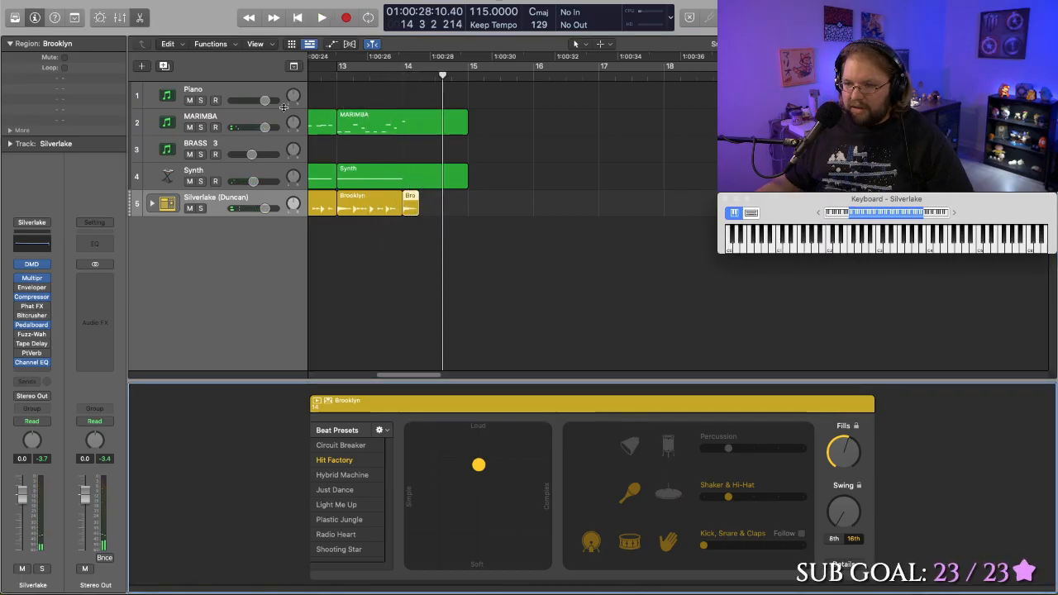
double_click(361, 79)
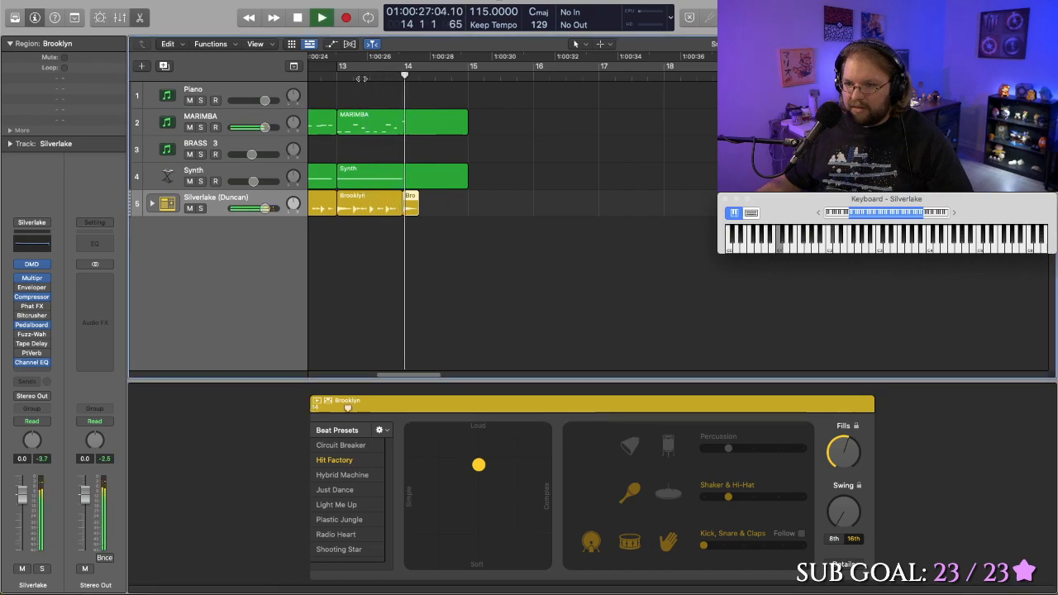
key("space")
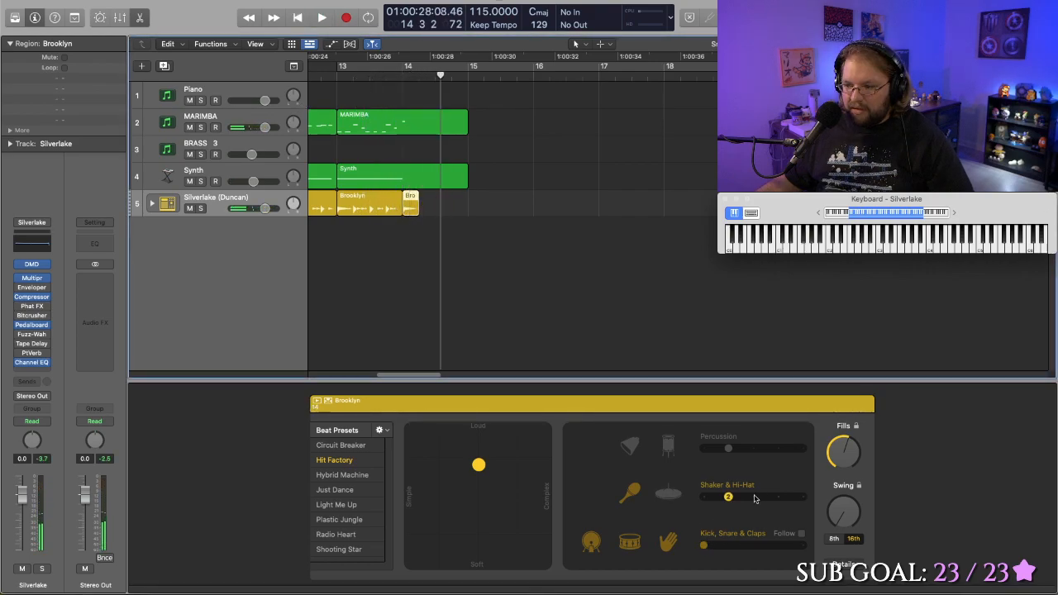
left_click_drag(840, 450, 839, 456)
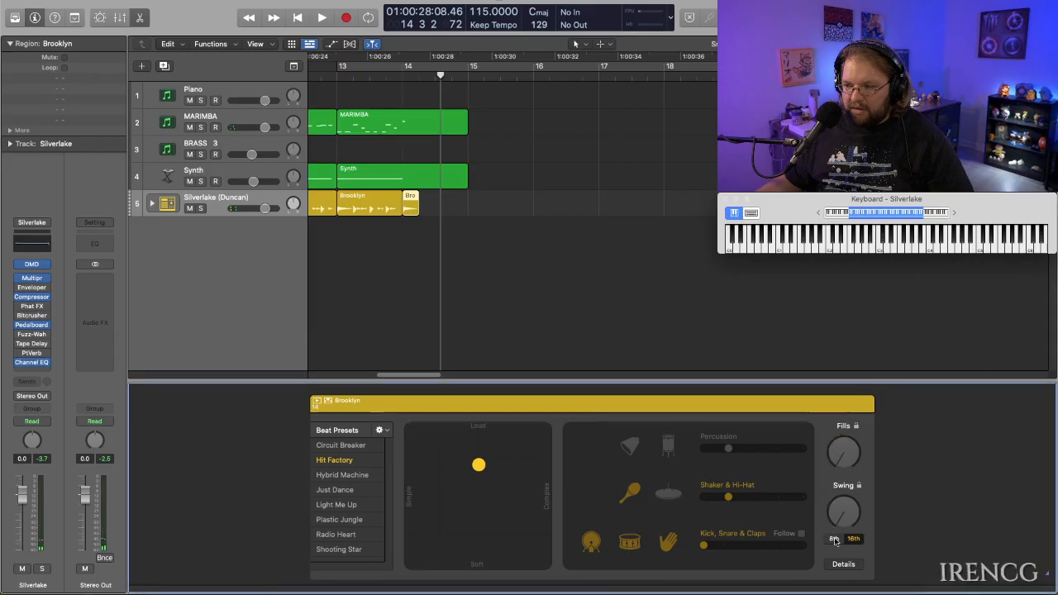
double_click(353, 77)
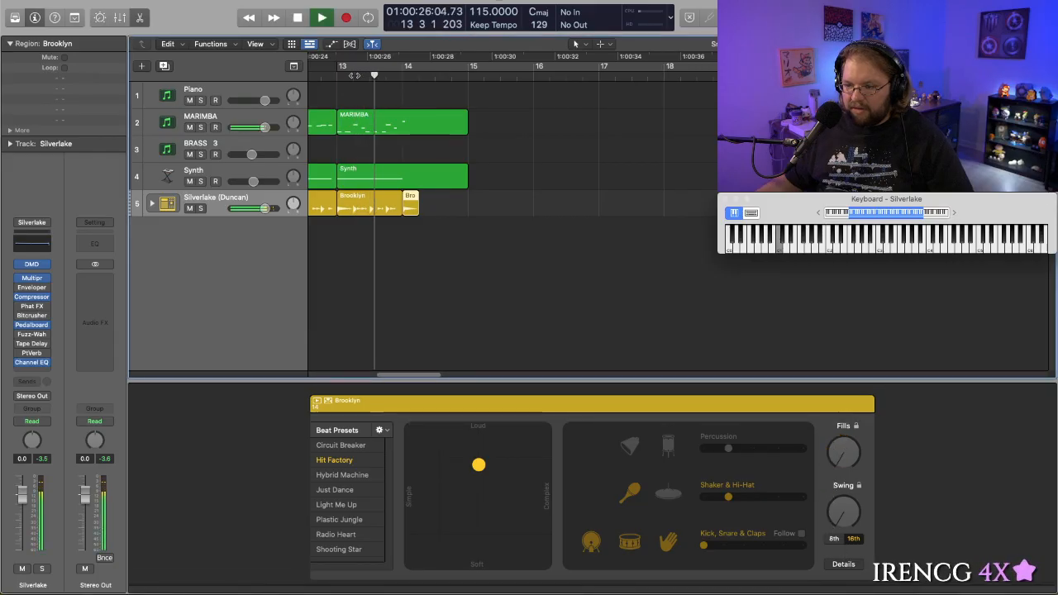
key("space")
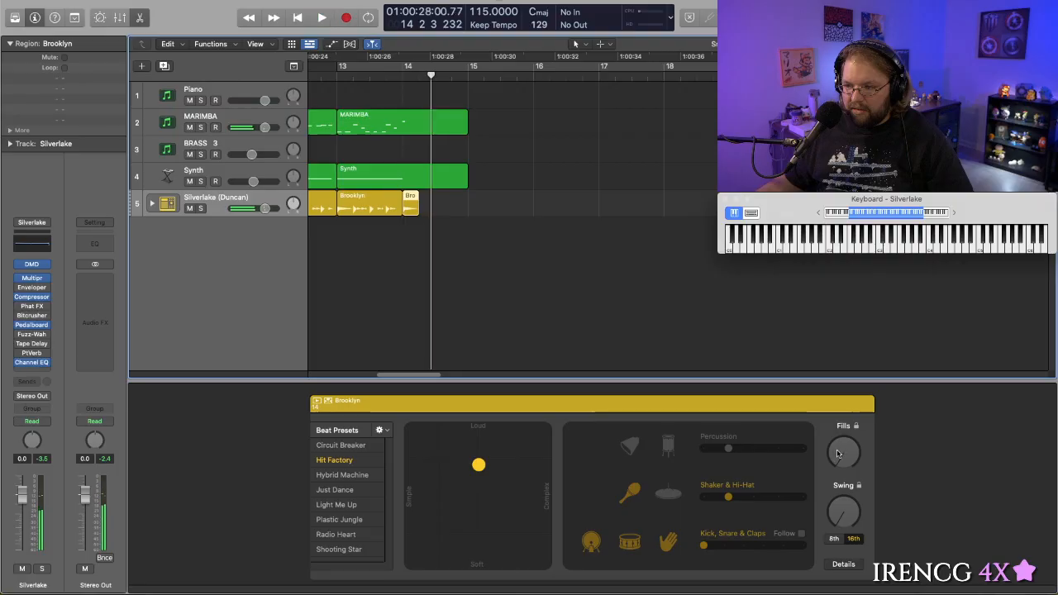
- Raise Fills to about two thirds and enable the hi-hat for the one-beat Brooklyn region at bar 14, and play the transition
left_click(828, 385)
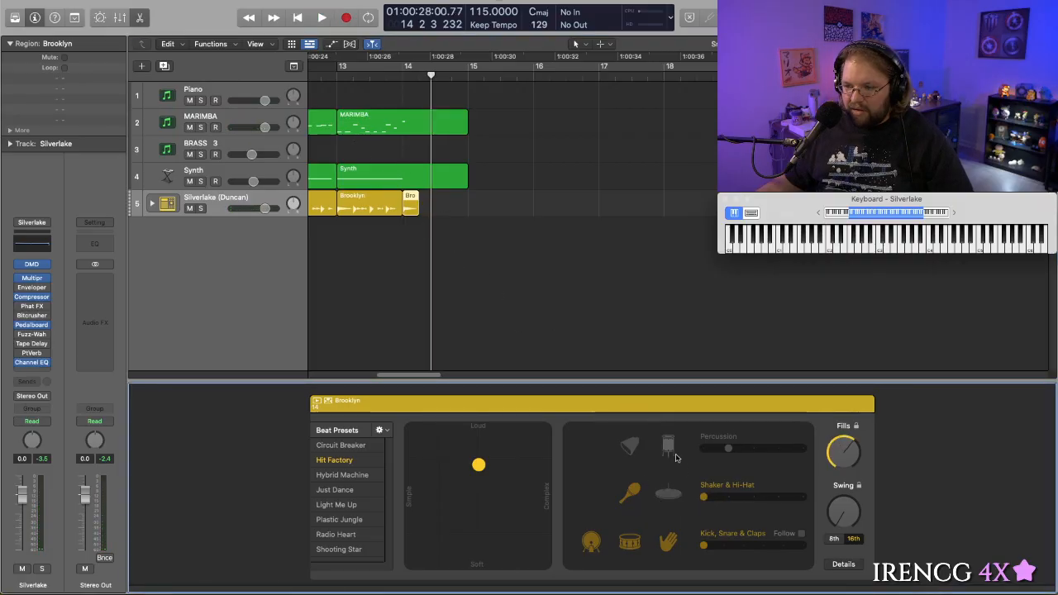
left_click(661, 496)
double_click(380, 78)
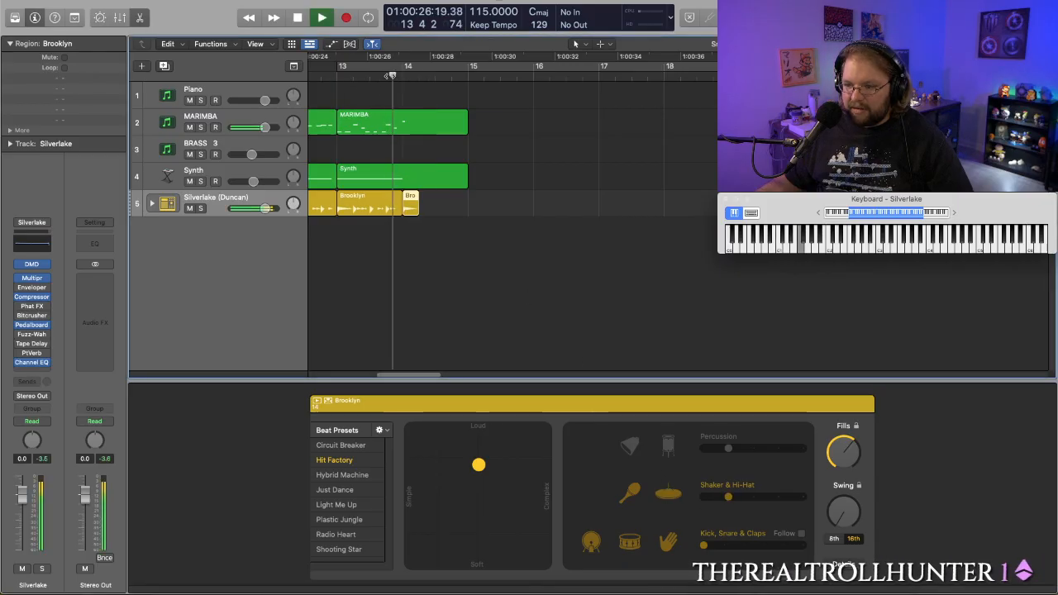
key("space")
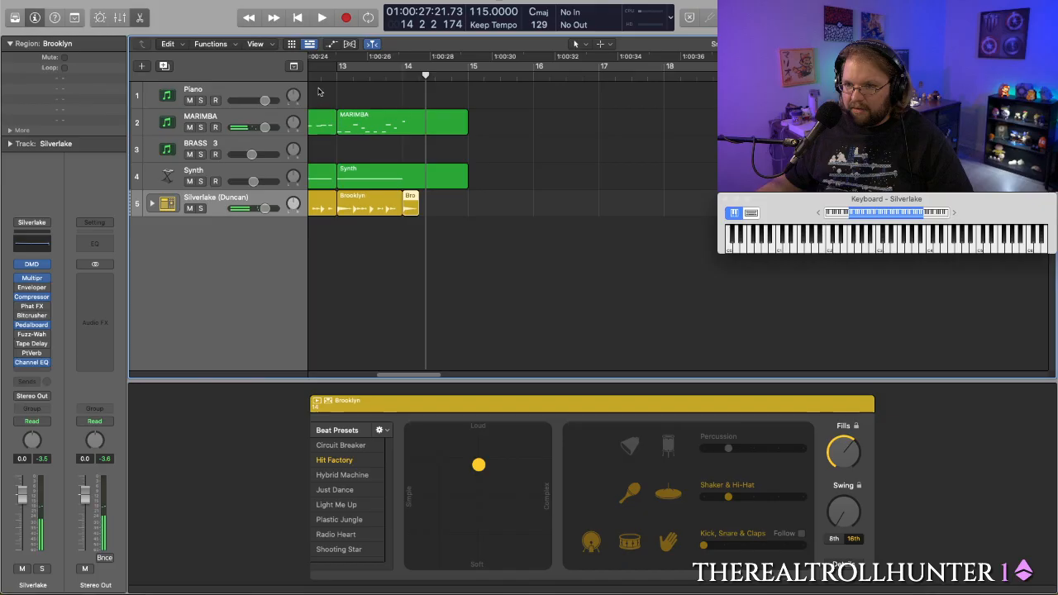
double_click(322, 84)
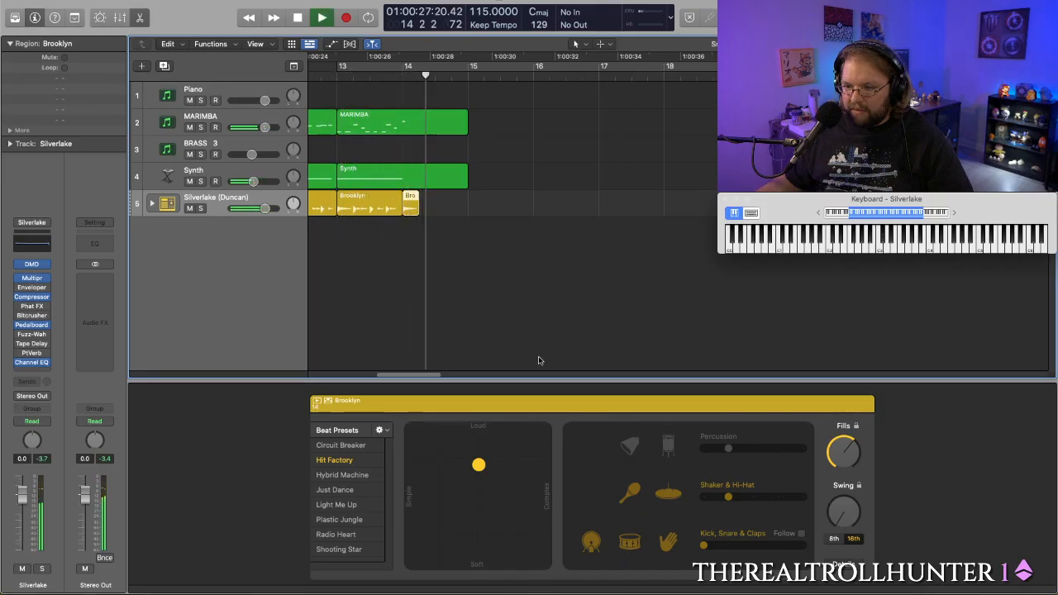
key("space")
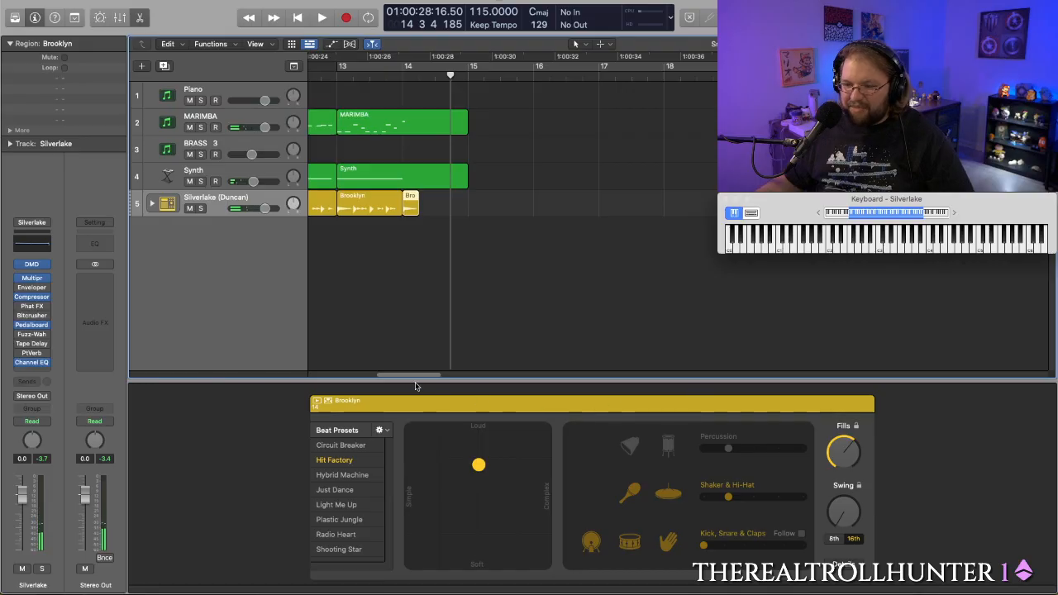
- Set the one-beat Brooklyn region at bar 14 much softer and slightly more complex, and play the transition from before bar 13
left_click(426, 203)
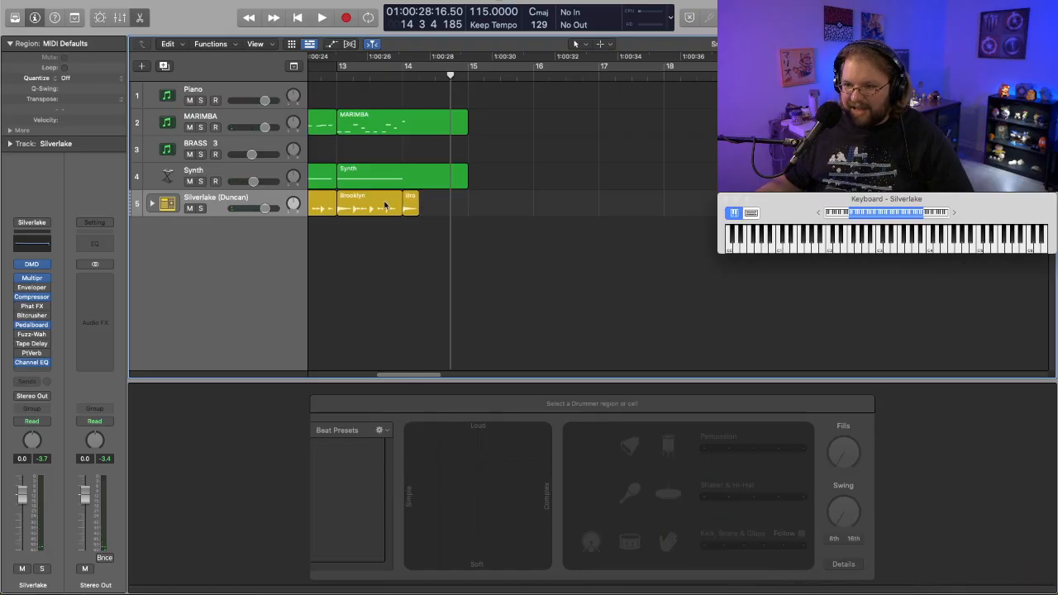
left_click(408, 203)
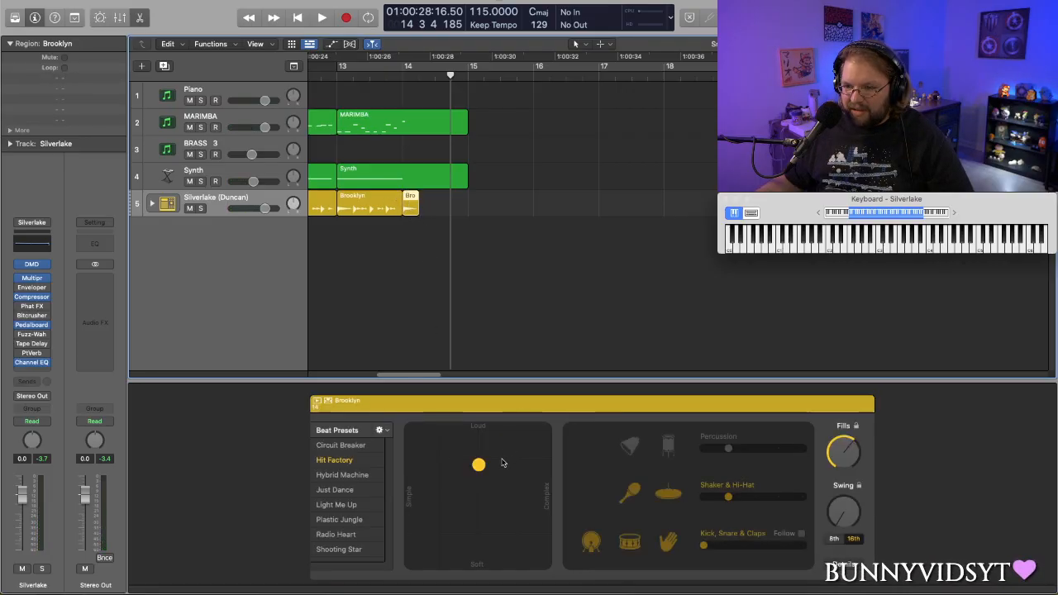
left_click_drag(479, 467, 424, 471)
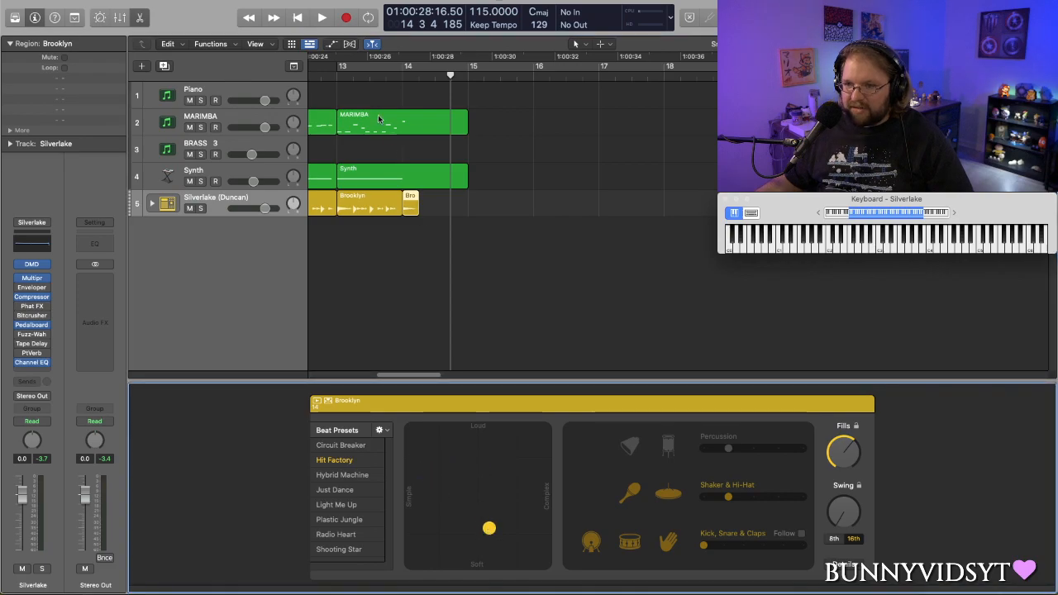
key("space")
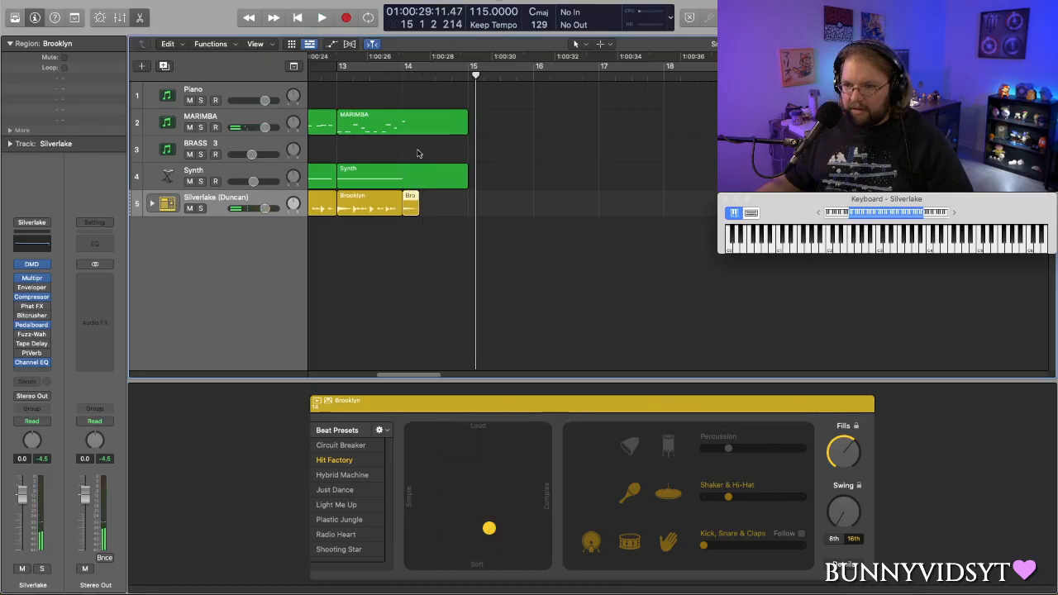
key("space")
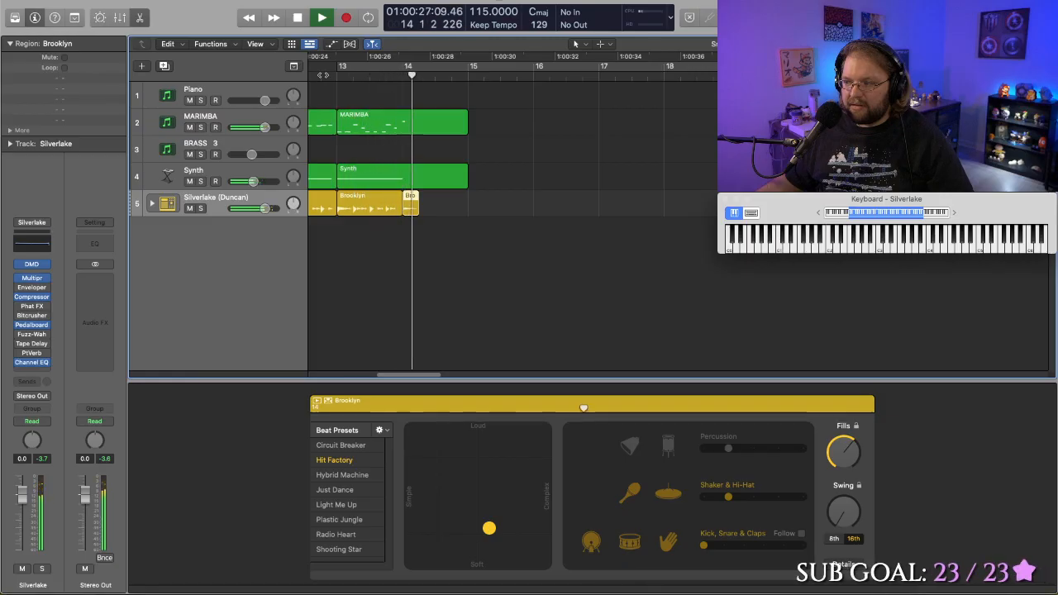
key("space")
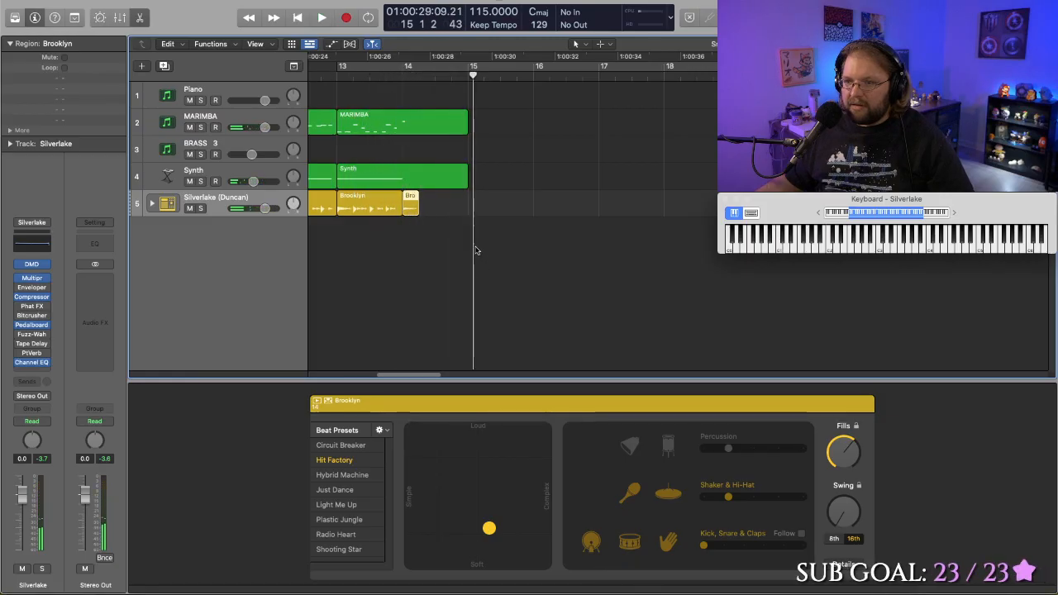
- Play the transition from before bar 13 to check the softened one-beat Brooklyn region at bar 14
key("space")
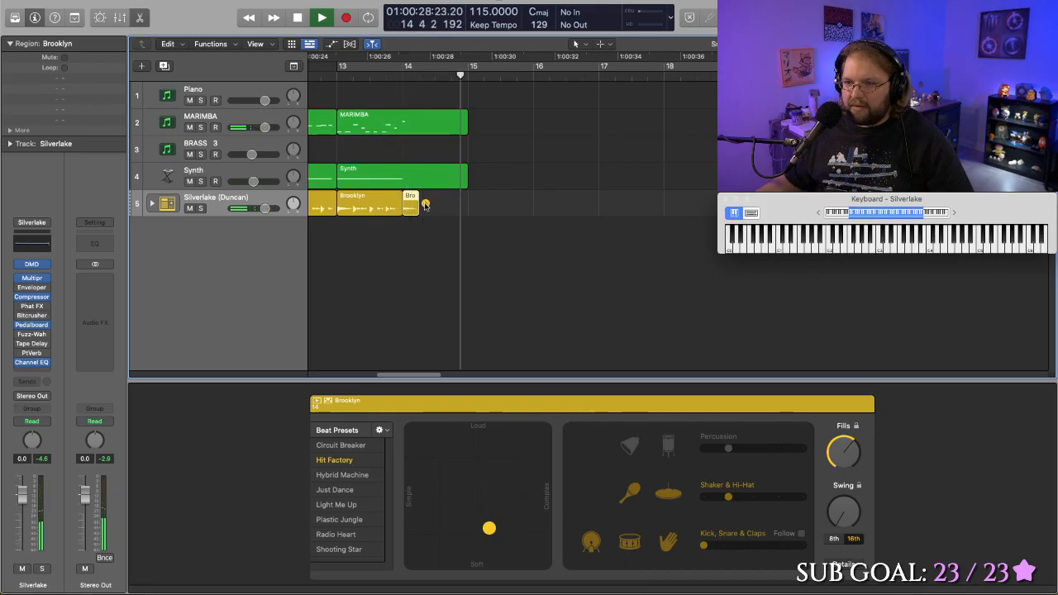
key("space")
left_click(330, 76)
key("space")
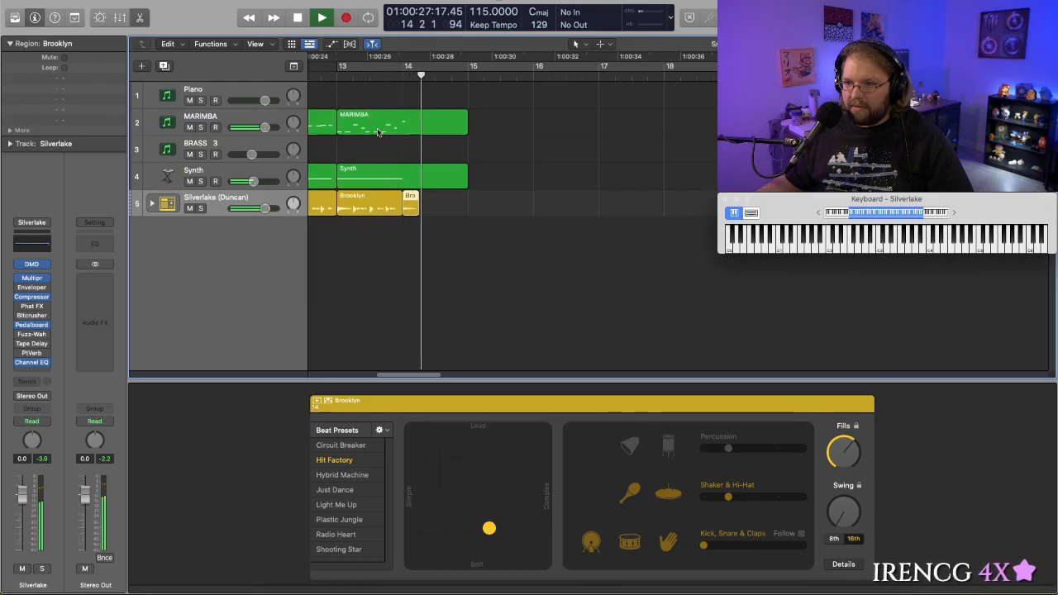
key("space")
- Open the MARIMBA region at bar 13 for note editing, copy its D5 note at bar 14 down an octave to D4, and play it
double_click(406, 128)
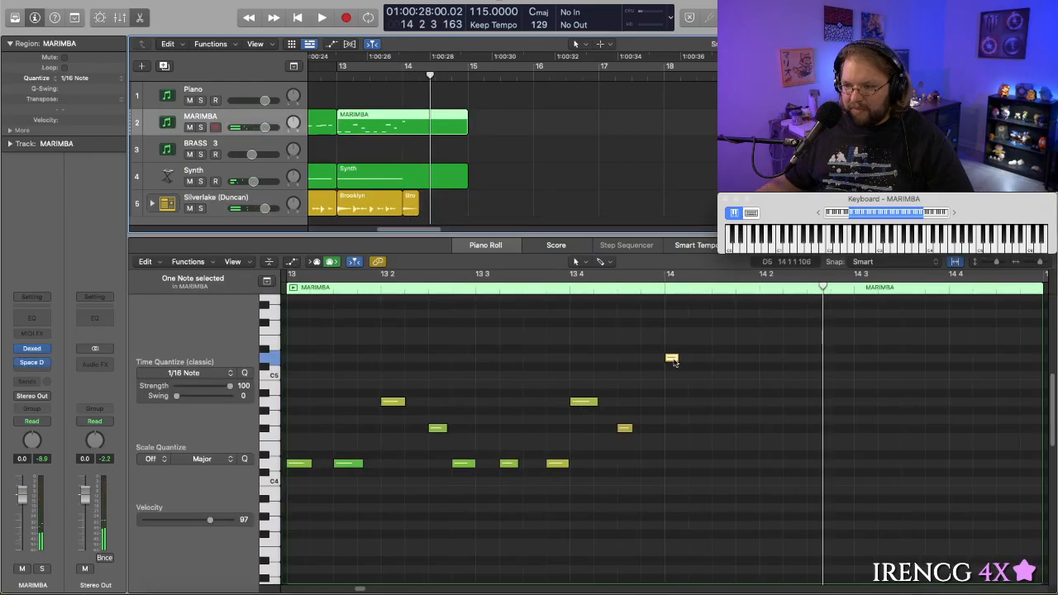
left_click(674, 360)
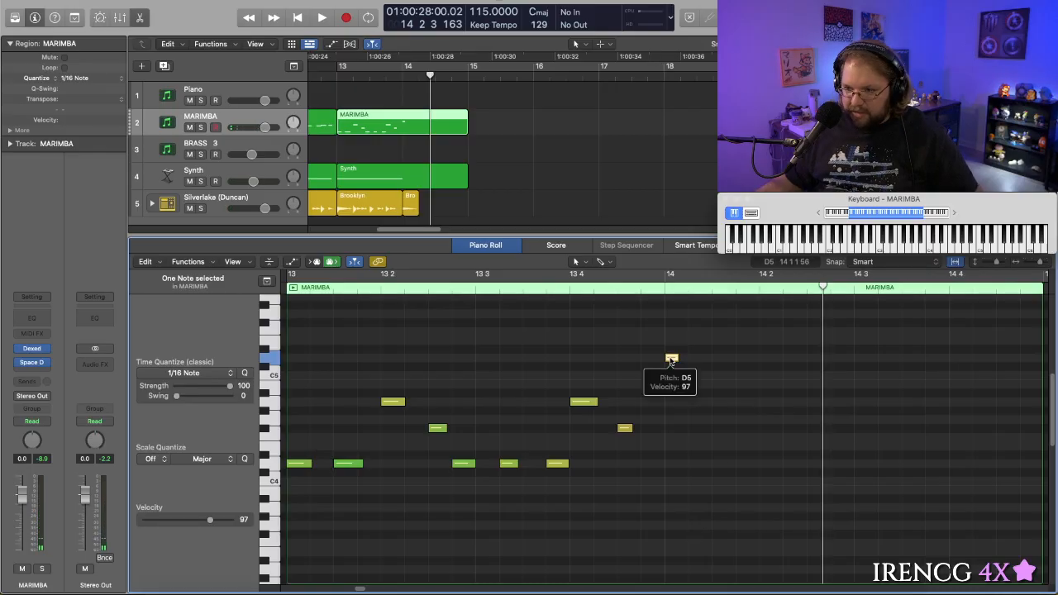
left_click_drag(671, 361, 671, 463)
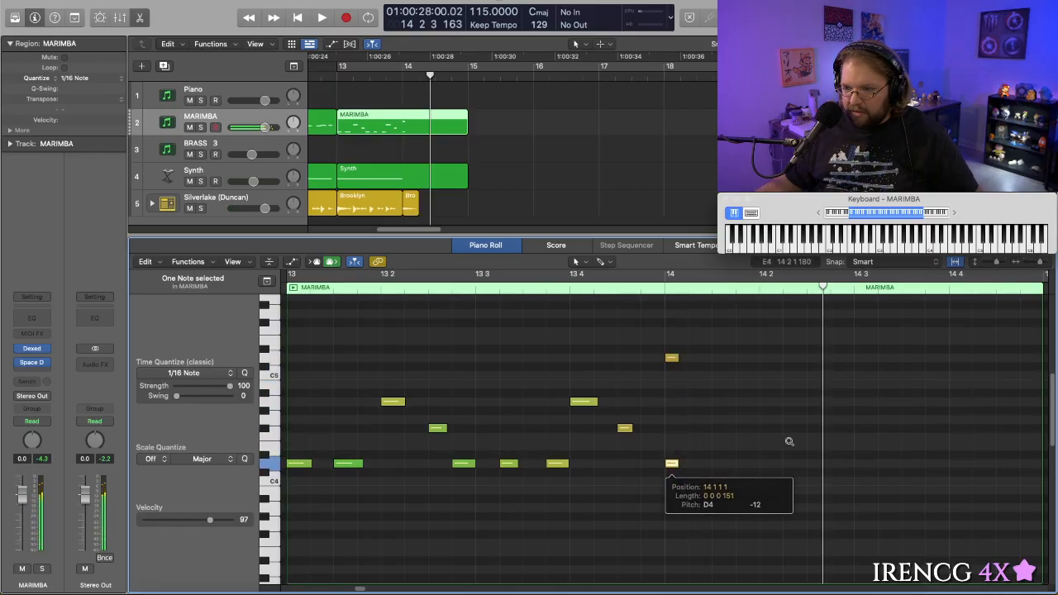
double_click(373, 72)
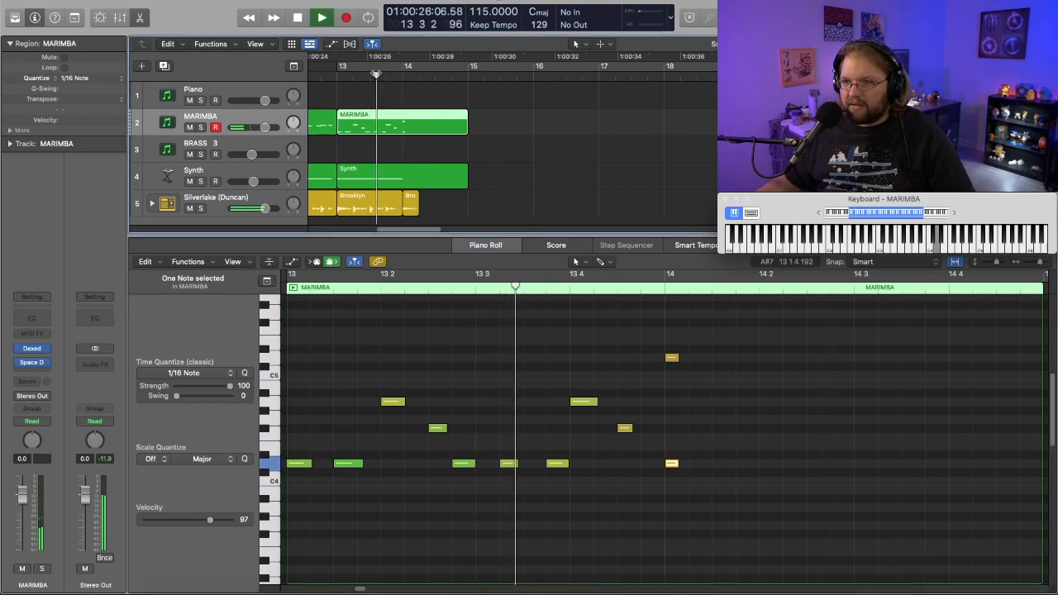
key("space")
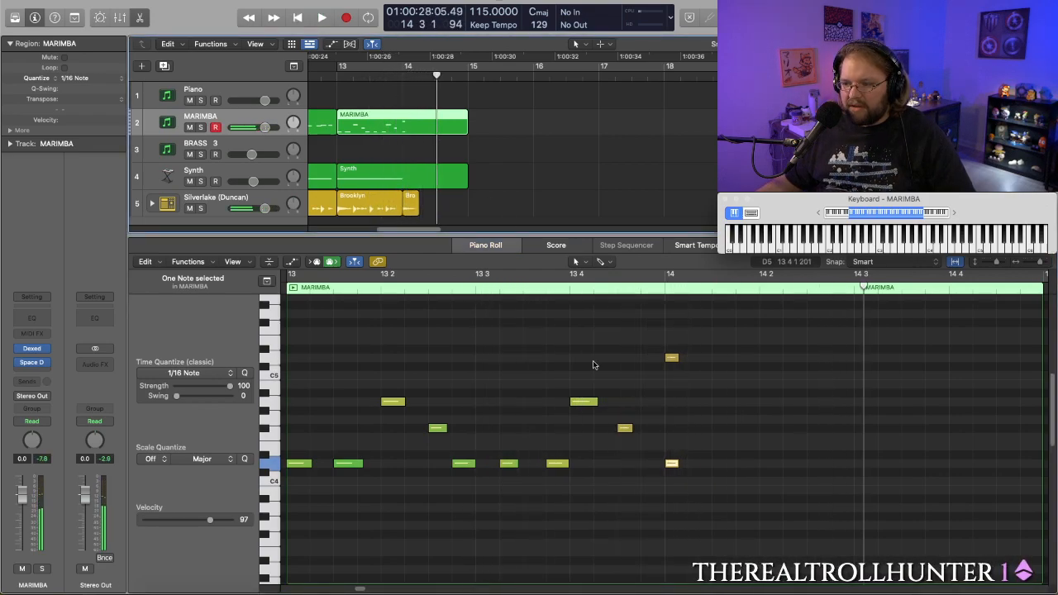
- Set the velocity of the D4 marimba note at bar 14 to 76, and play the transition
left_click(672, 466)
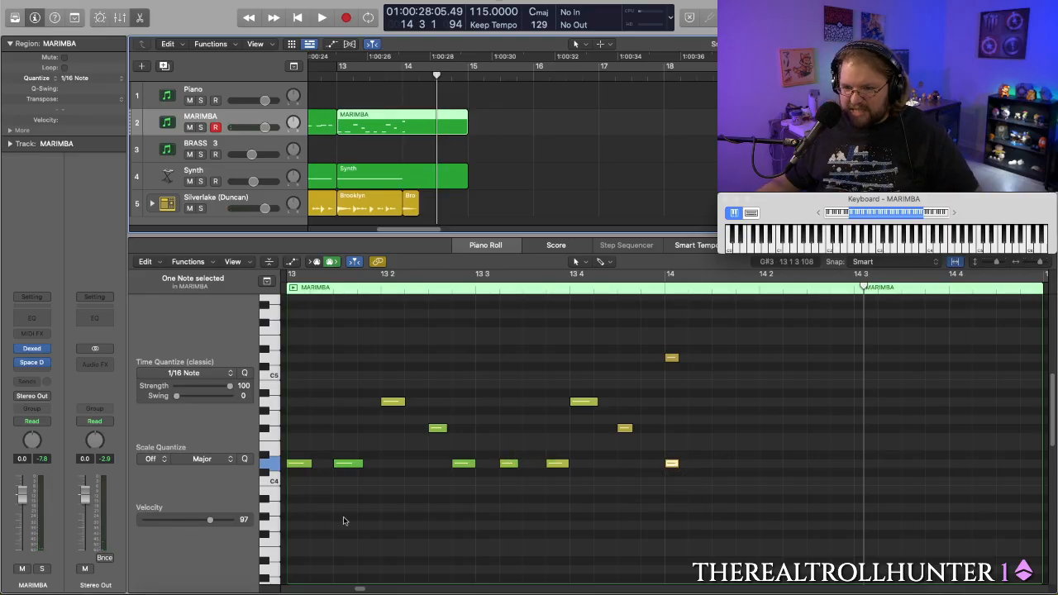
left_click_drag(210, 520, 203, 521)
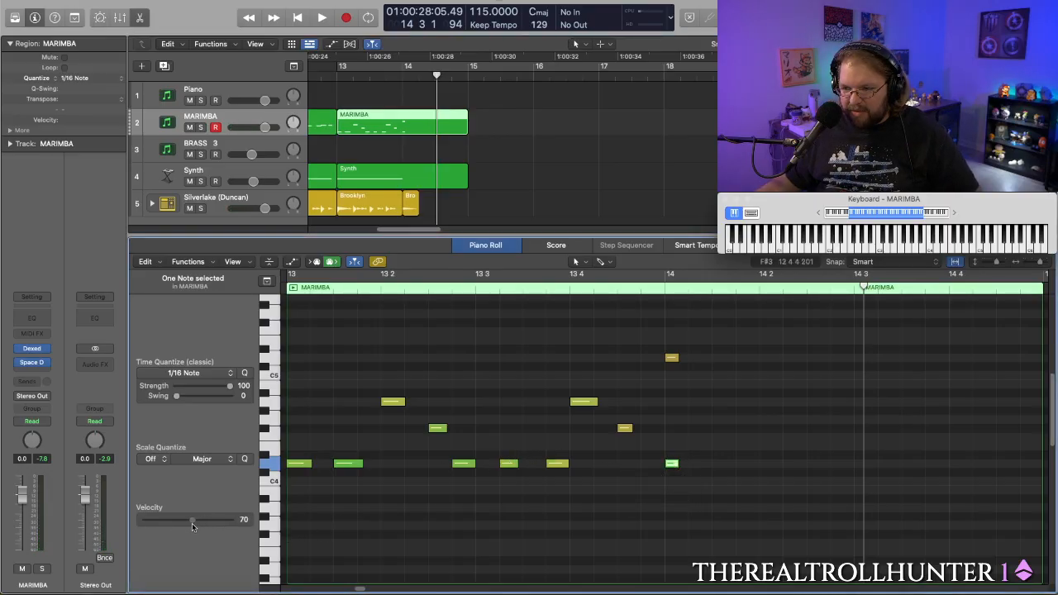
key("space")
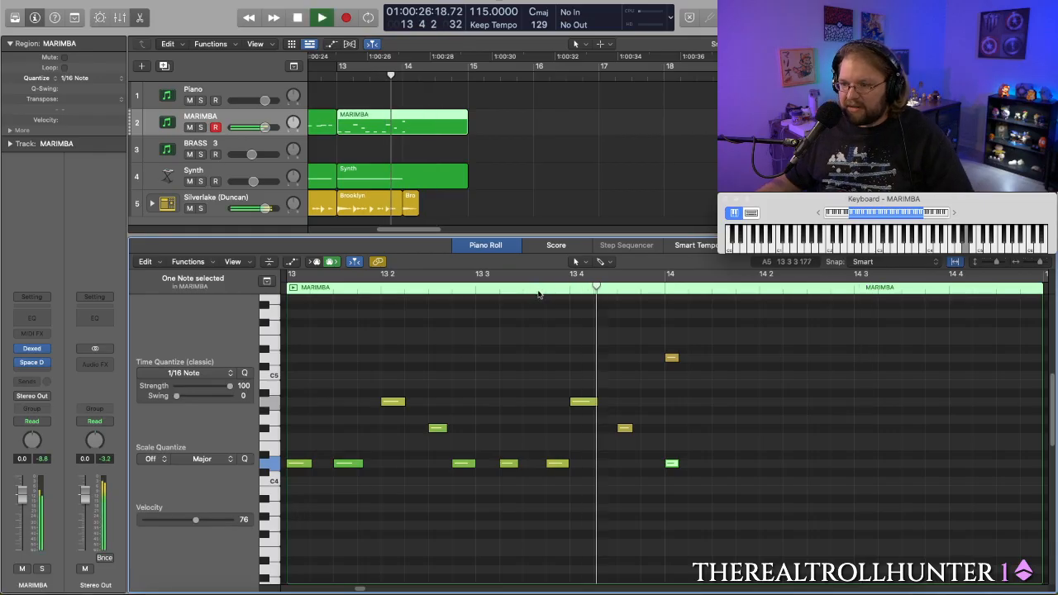
key("space")
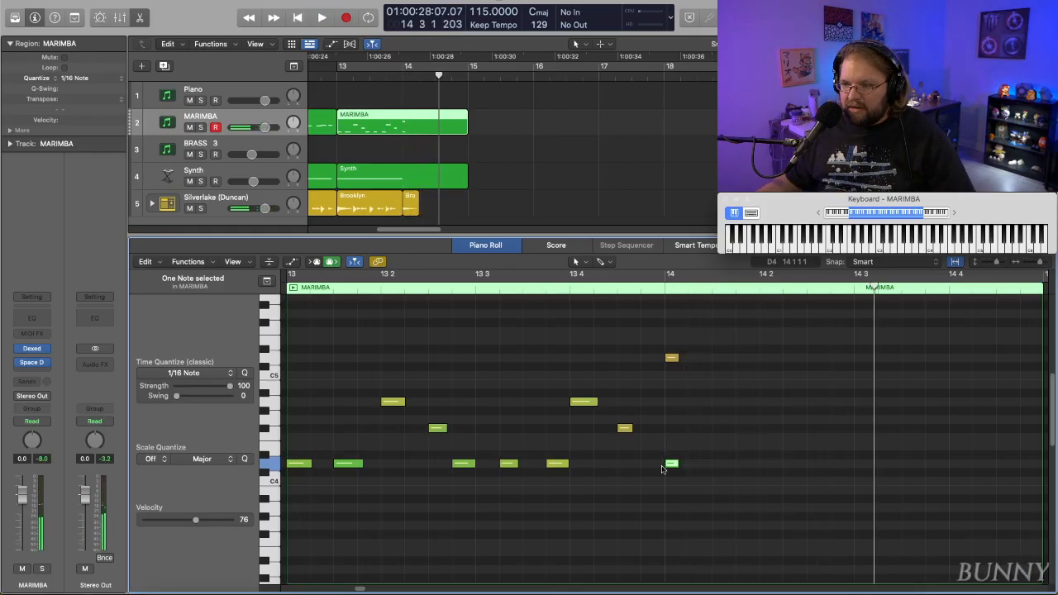
- Delete the D4 marimba note at bar 14, and play the transition without it
left_click(676, 471)
left_click(675, 466)
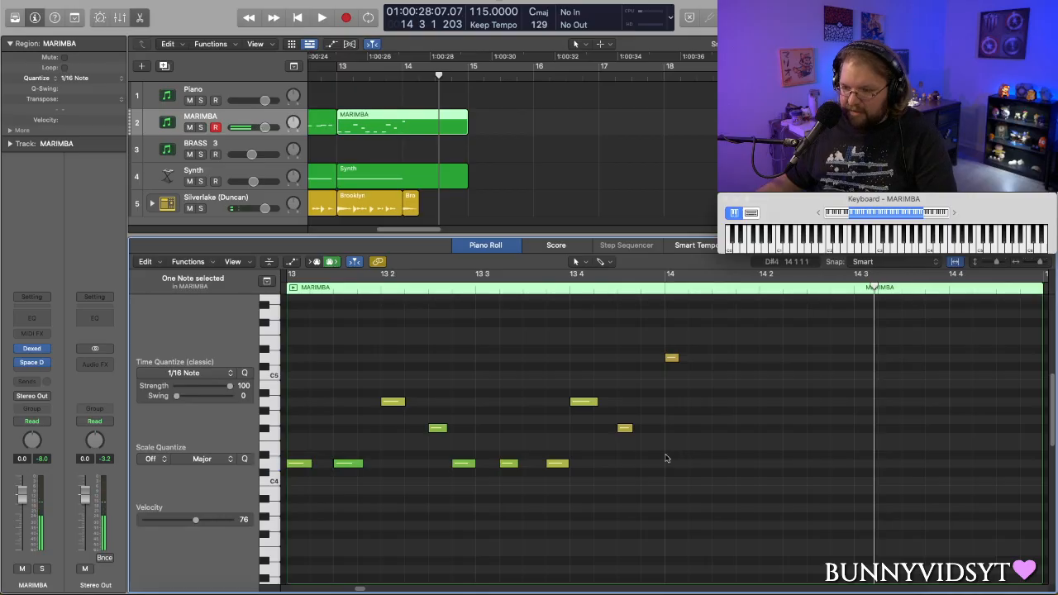
key("space")
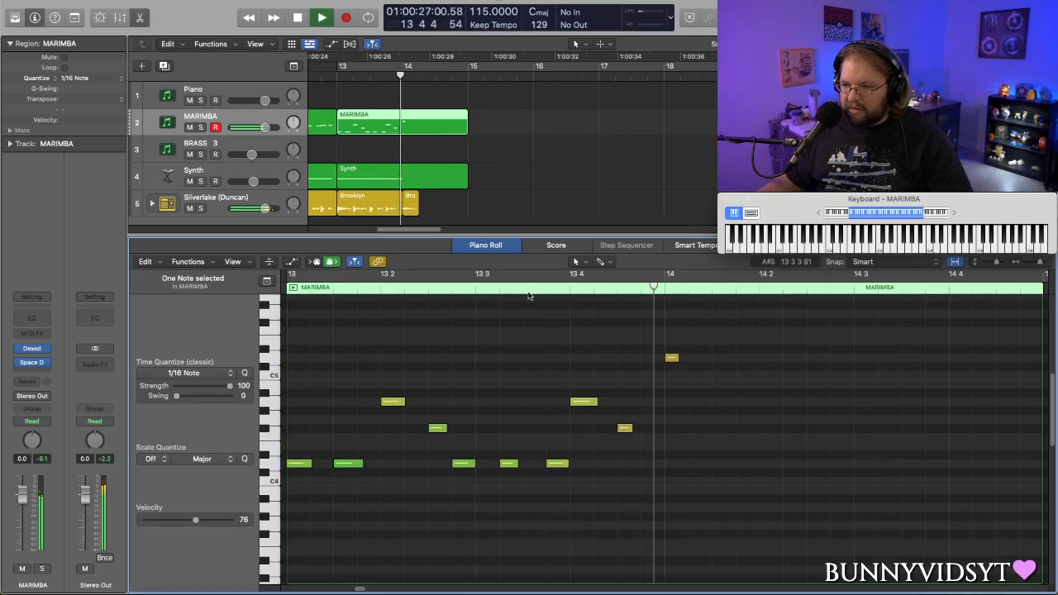
key("space")
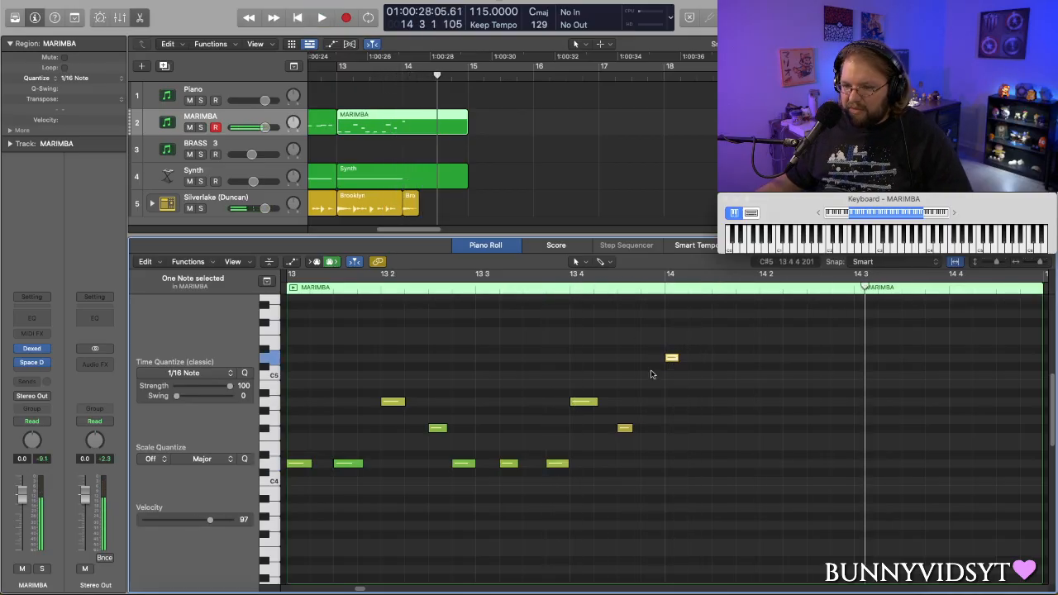
- Set the velocity of the D5 marimba note at bar 14 to 109, and play the region
left_click_drag(212, 522, 217, 521)
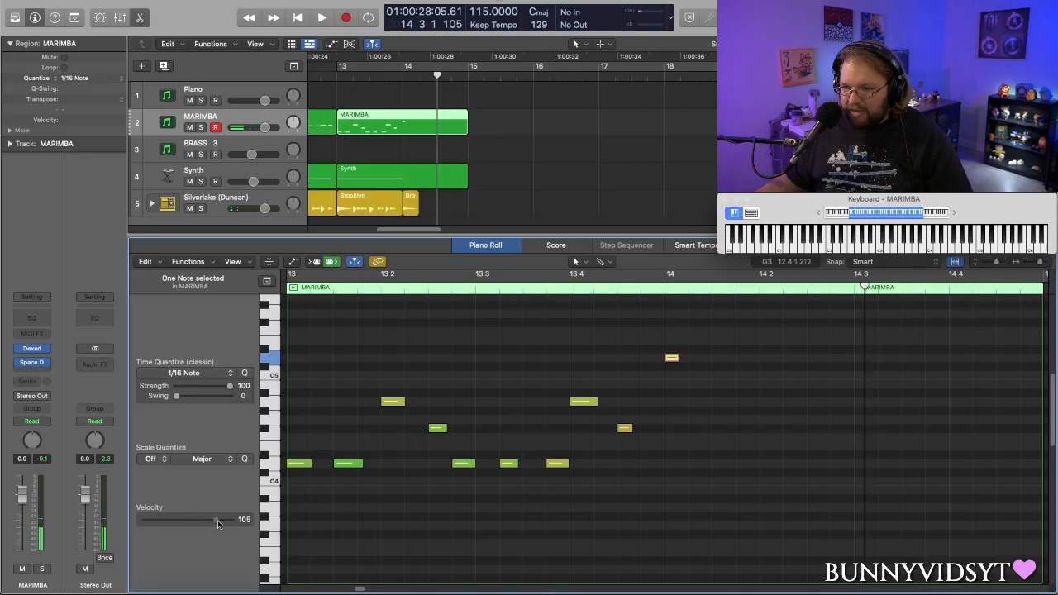
double_click(355, 288)
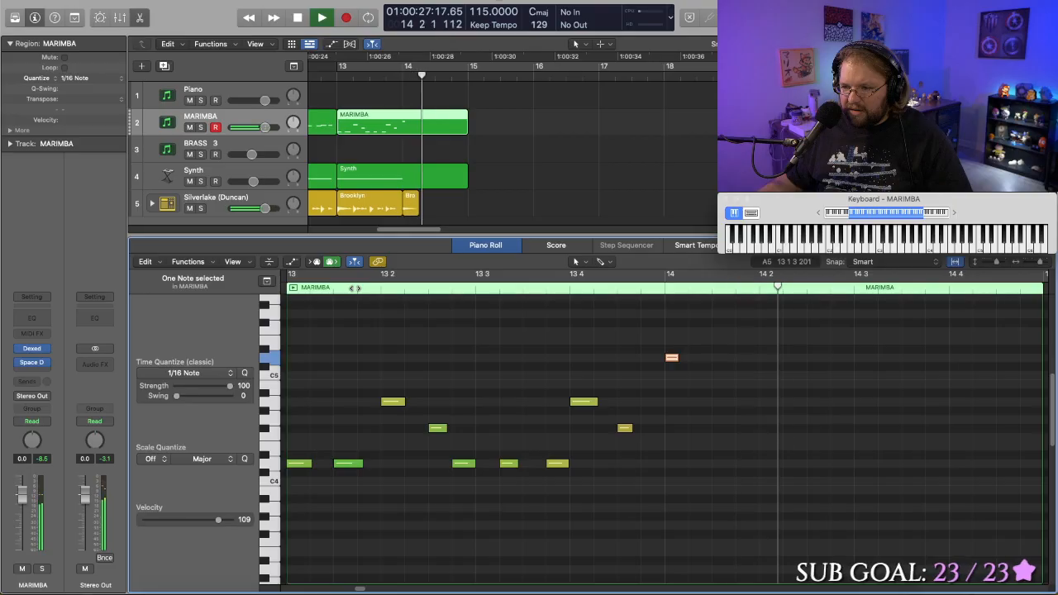
key("space")
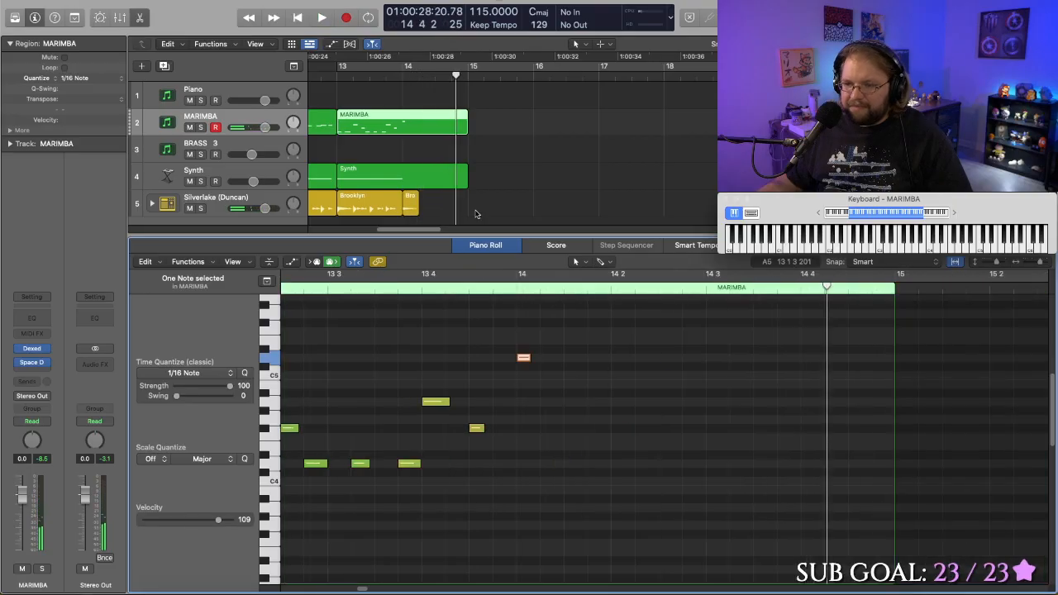
- Show the notes of the Synth region at bar 13, and play the transition into bar 15
left_click(405, 173)
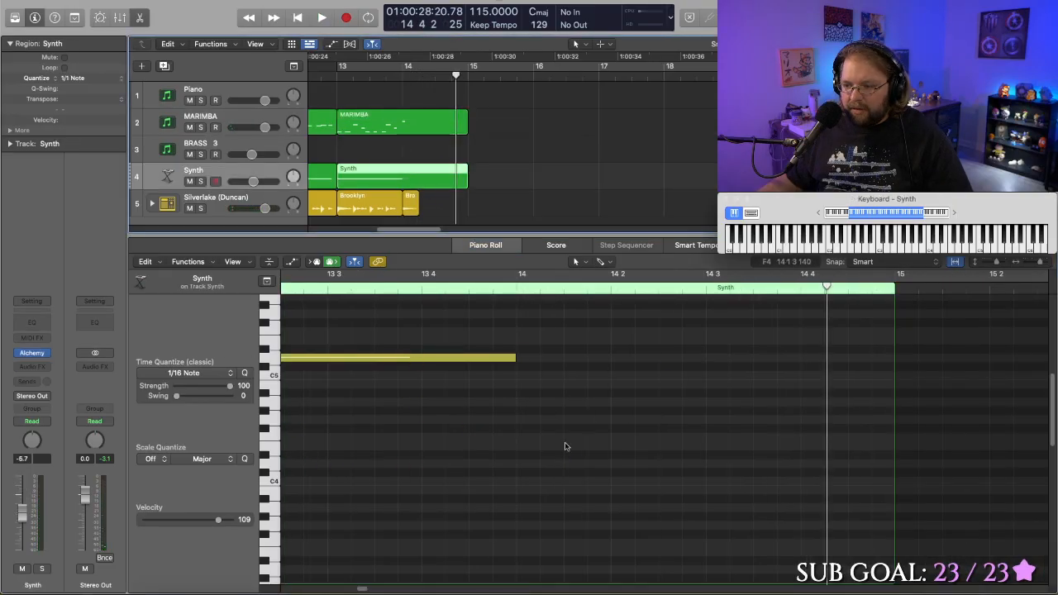
left_click_drag(363, 589, 358, 589)
key("shift+space")
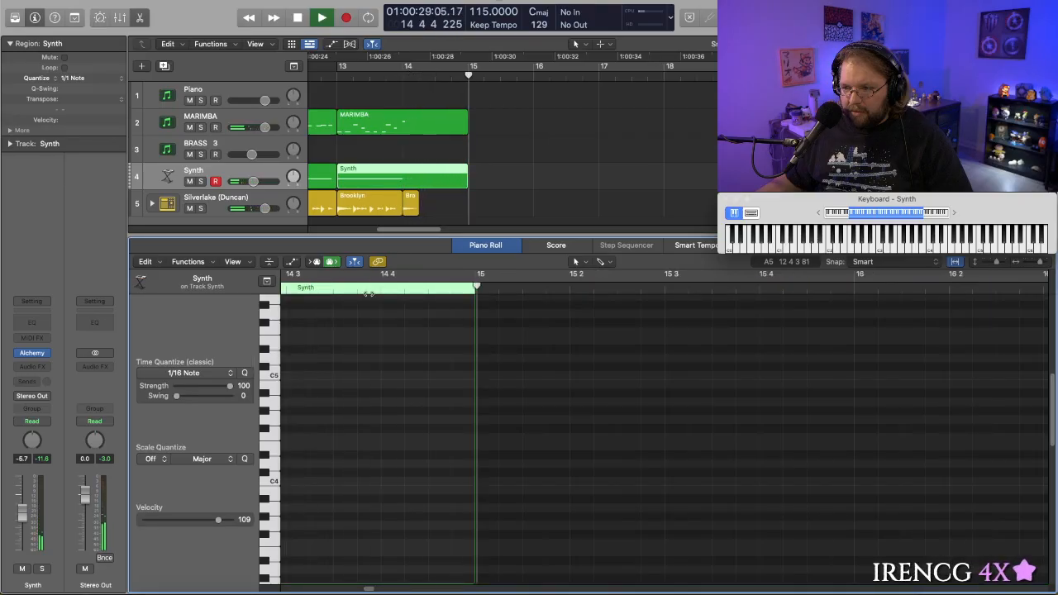
key("space")
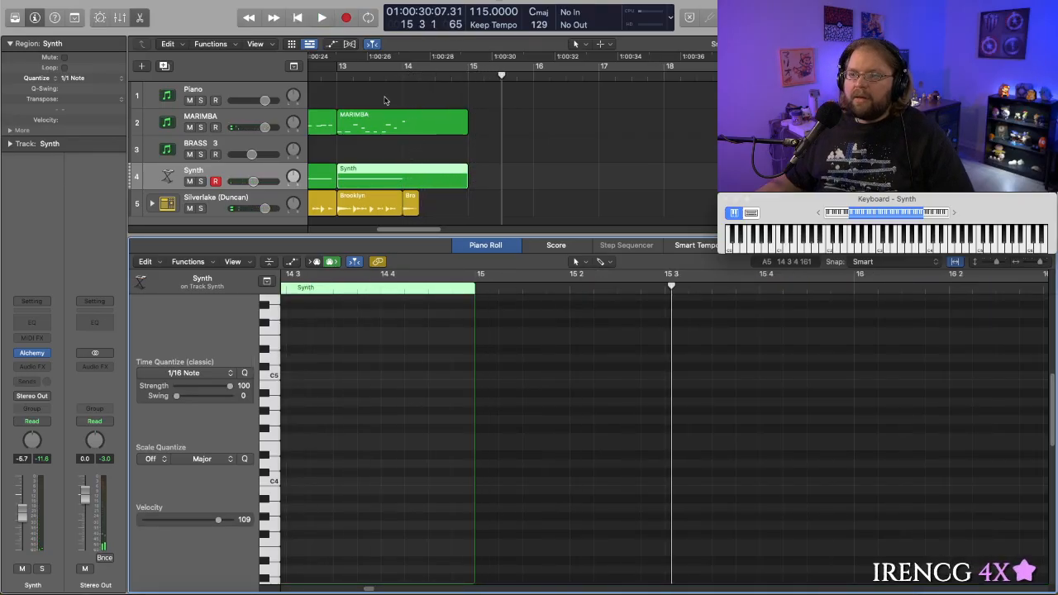
left_click(329, 71)
key("space")
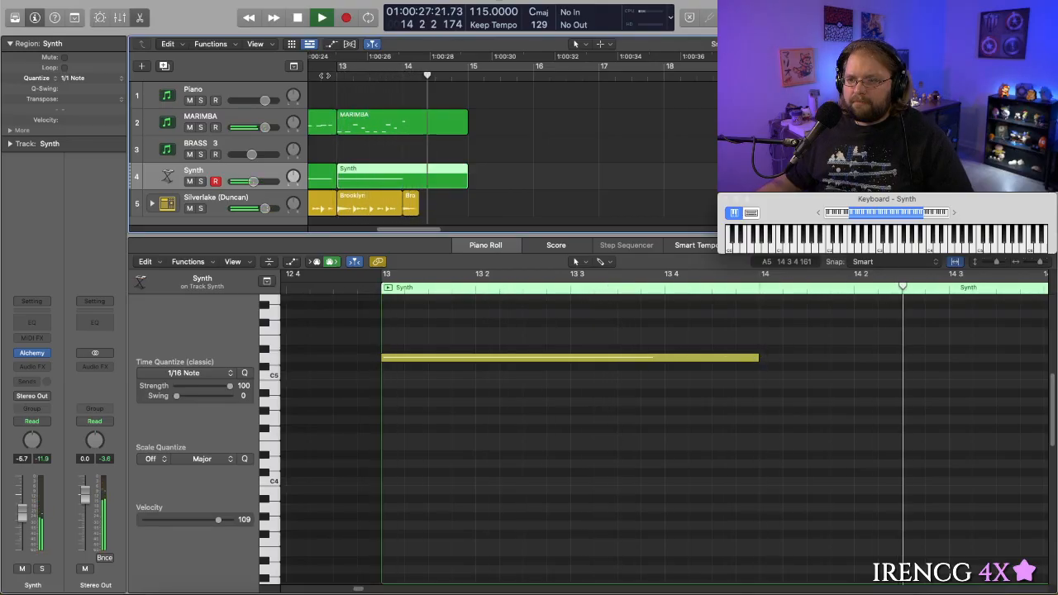
key("space")
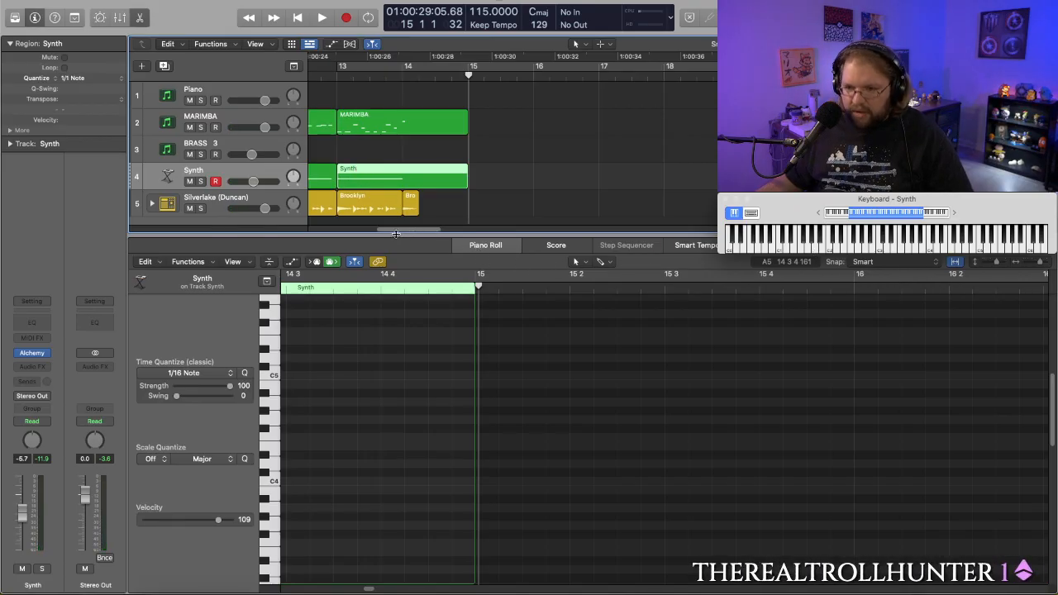
- Close the Piano Roll, and listen to the song from the start, from before bar 5, and from within bar 13
left_click(461, 248)
scroll(450, 239, "left", 8)
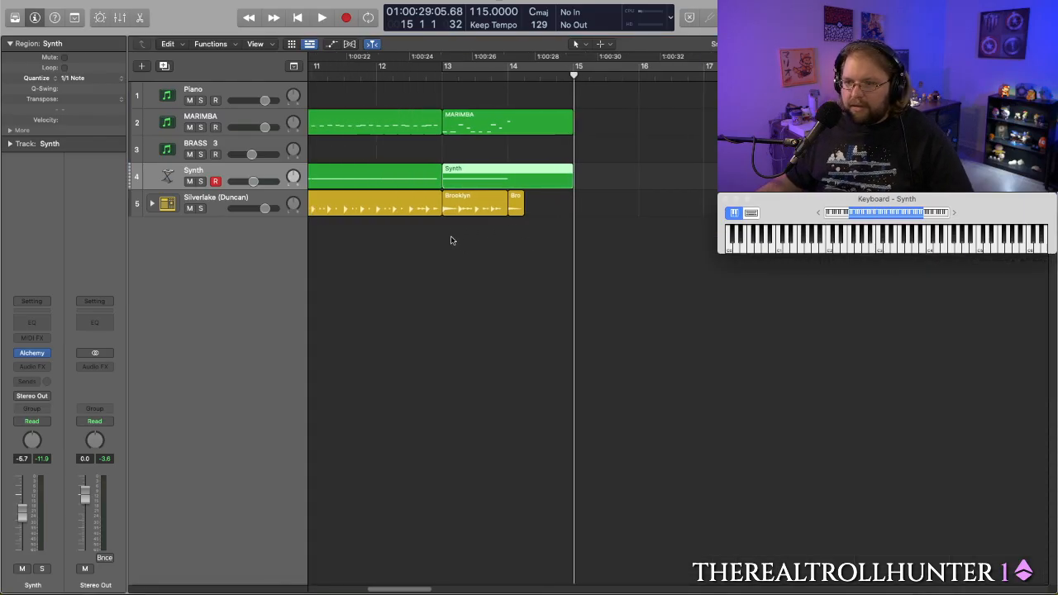
scroll(408, 170, "left", 10)
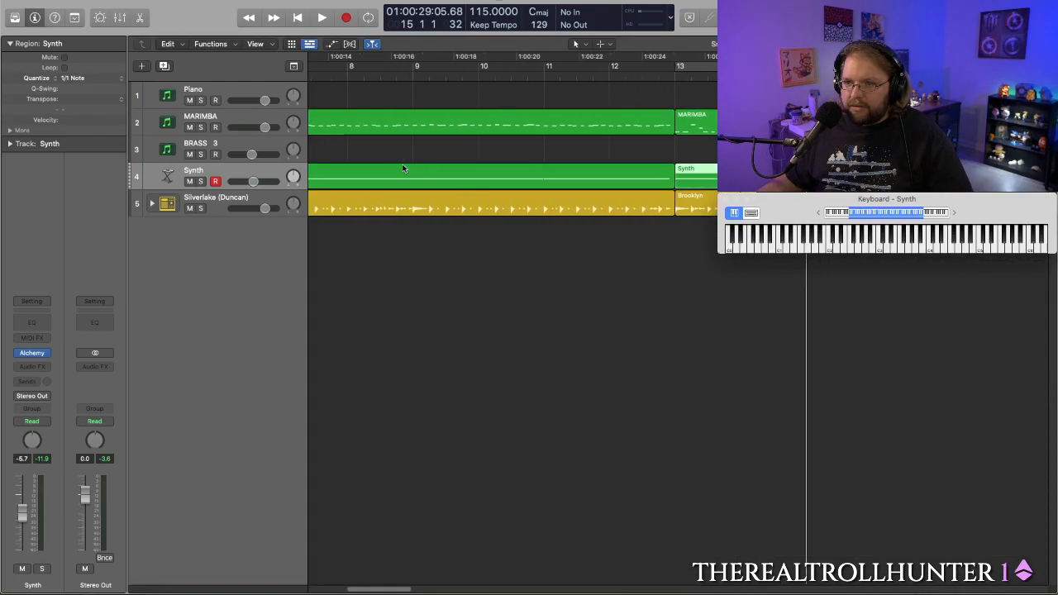
scroll(382, 166, "left", 8)
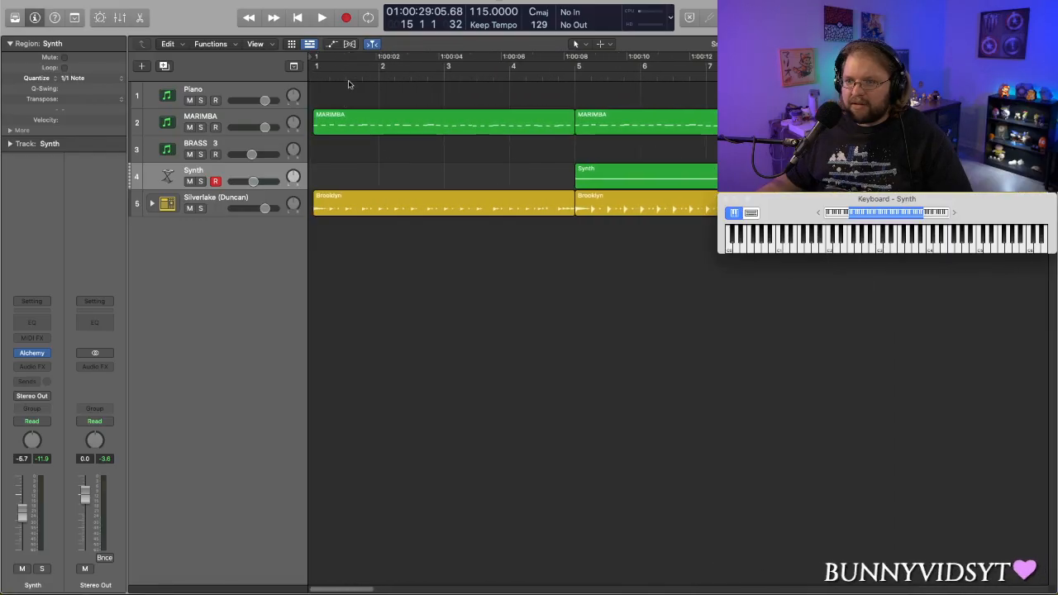
key("Return")
key("space")
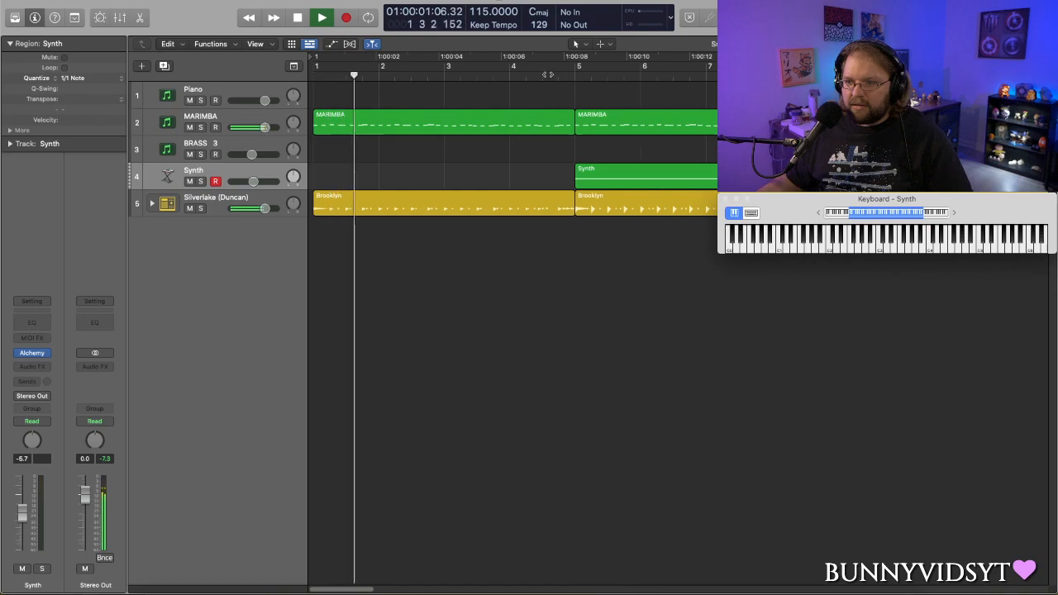
left_click(546, 72)
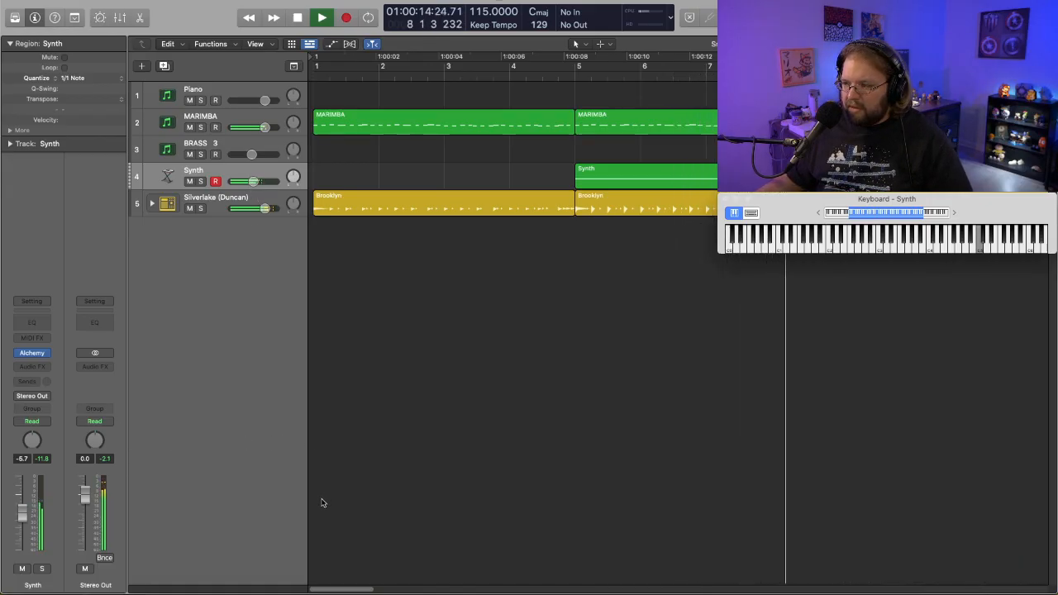
key("space")
left_click_drag(326, 588, 396, 583)
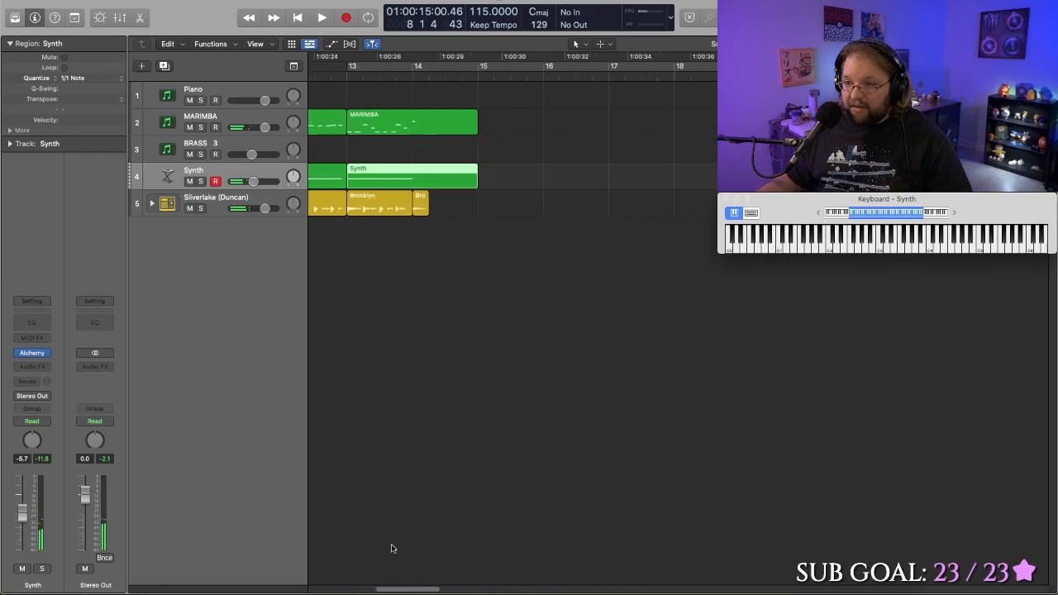
double_click(390, 76)
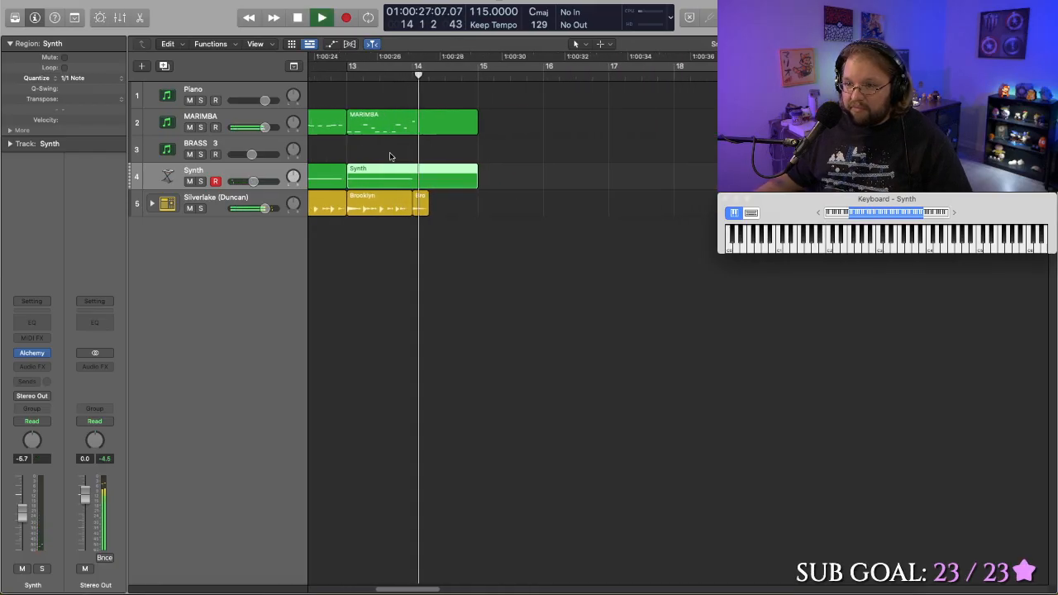
- Copy the D5 marimba note at bar 14 up an octave to D6, and play the transition from before bar 13
left_click(416, 126)
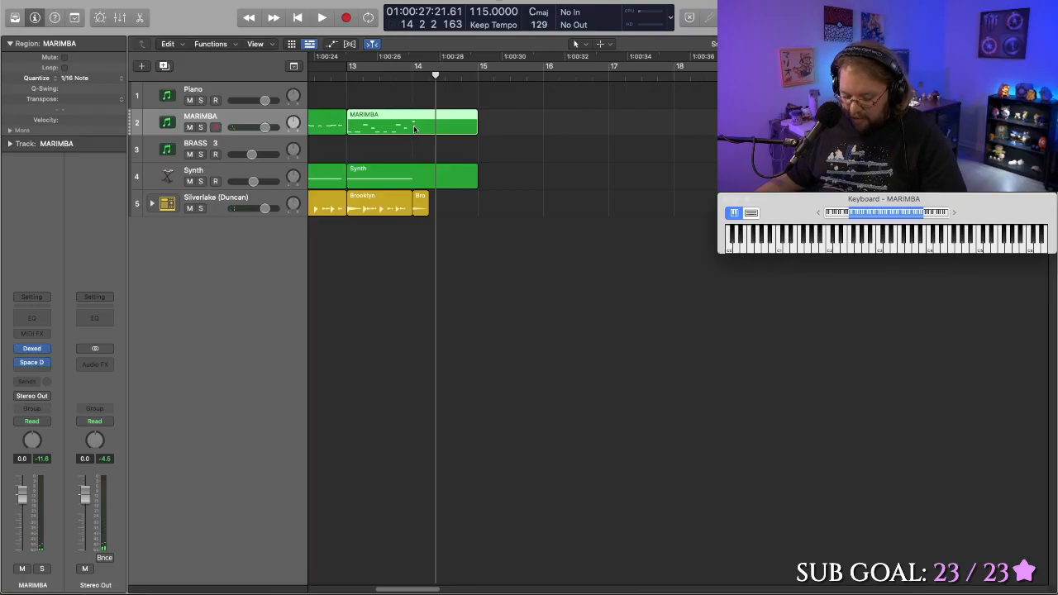
double_click(415, 126)
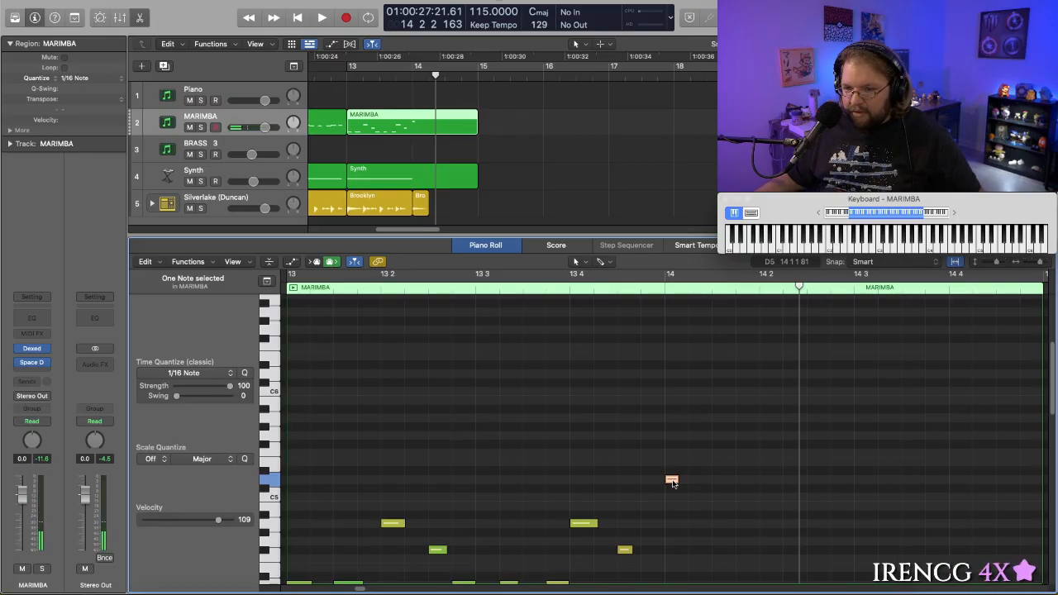
left_click_drag(673, 483, 673, 378)
left_click(511, 281)
key("space")
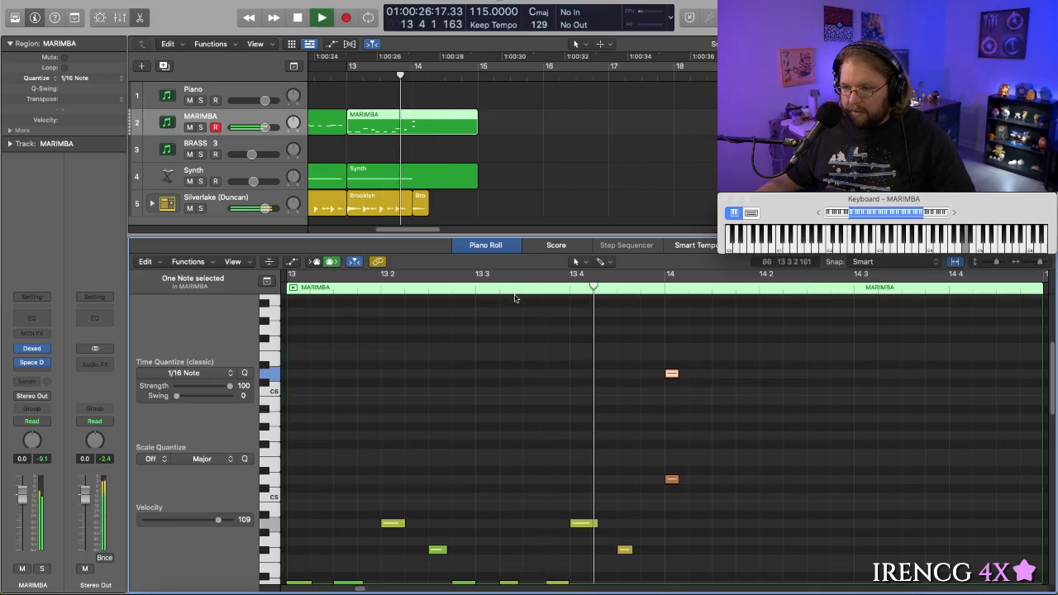
key("space")
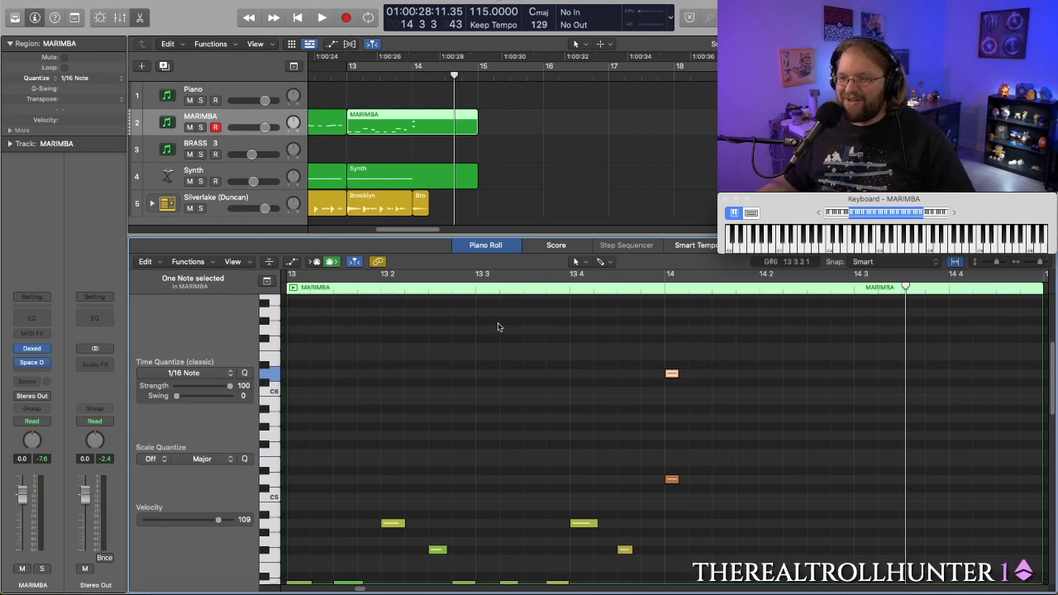
double_click(330, 76)
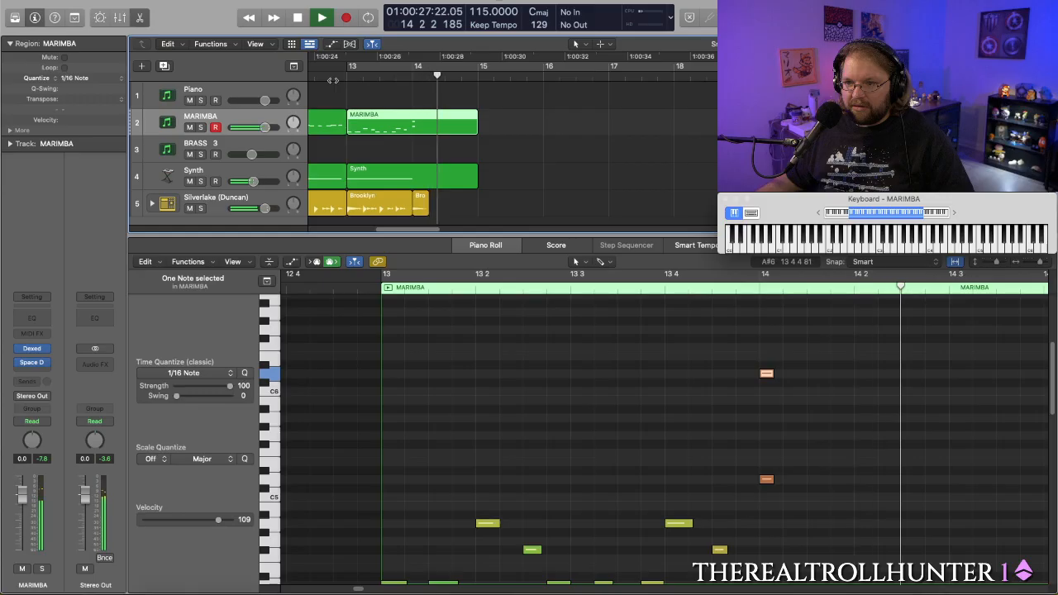
key("space")
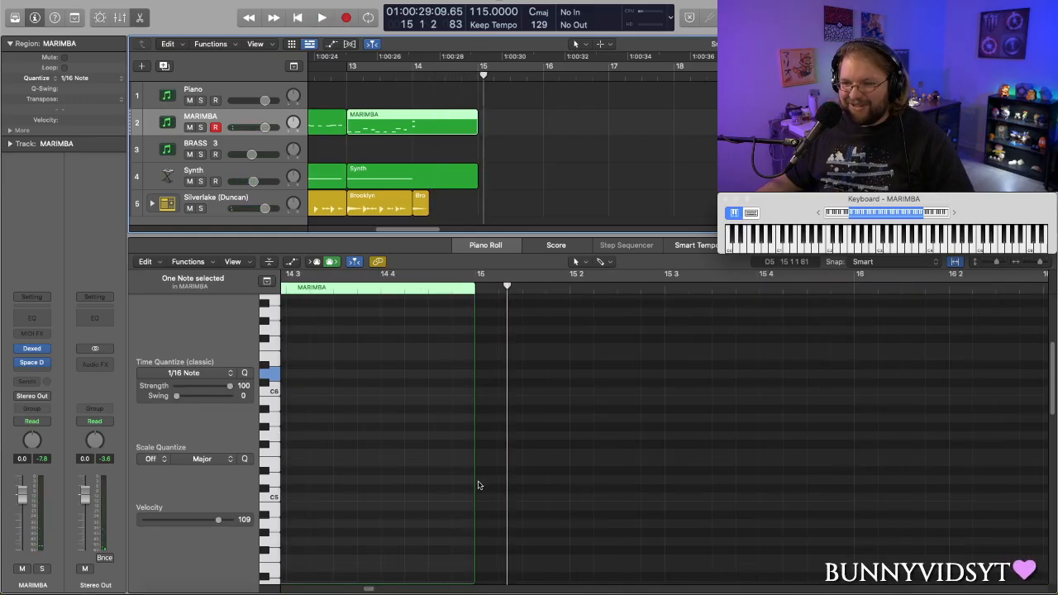
- Set the velocity of the D6 marimba note at bar 14 to 93
scroll(418, 415, "left", 10)
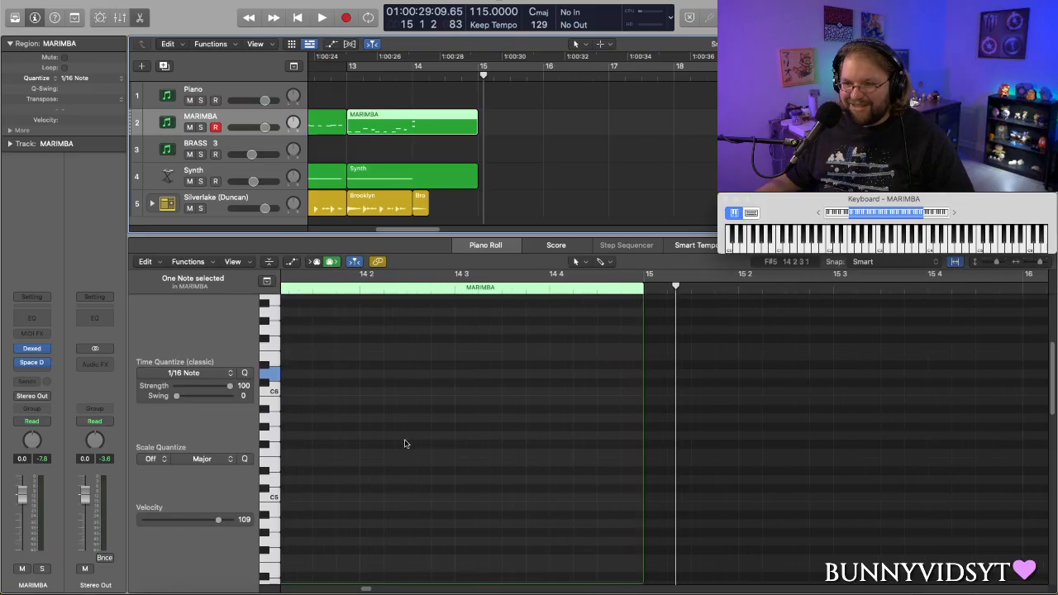
scroll(404, 443, "left", 2)
left_click(441, 385)
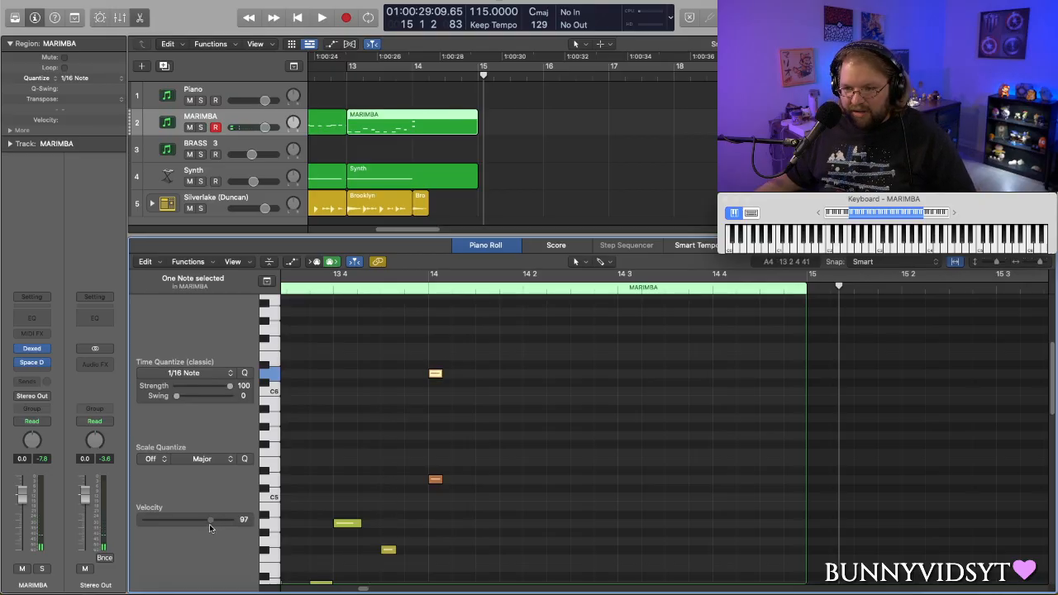
left_click_drag(209, 524, 207, 524)
scroll(475, 286, "left", 4)
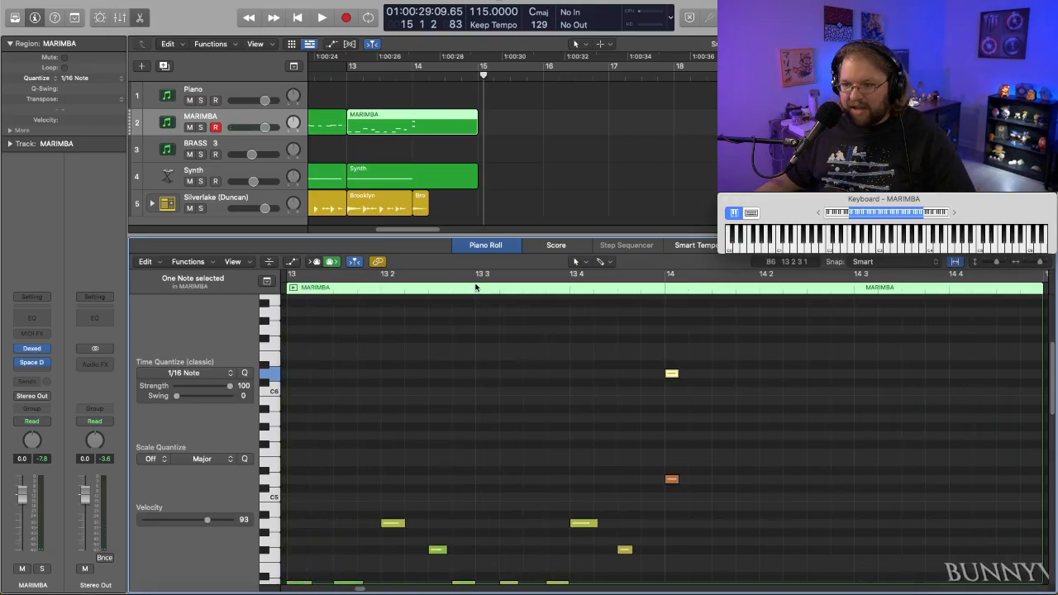
- Play the marimba transition from within bar 13 and again from just before bar 13 to check the softened high note
left_click(522, 290)
key("space")
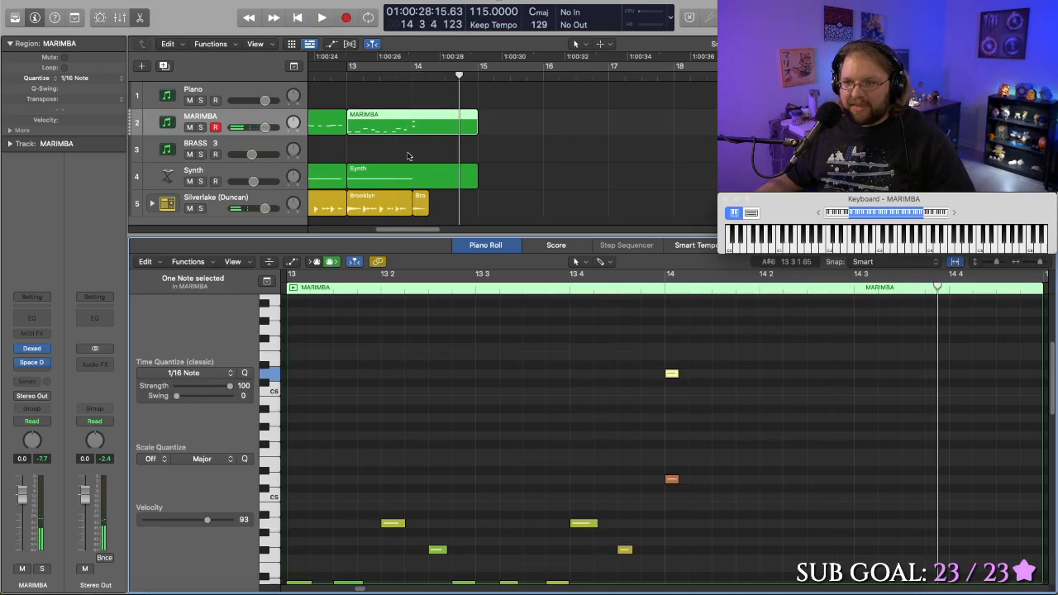
double_click(387, 73)
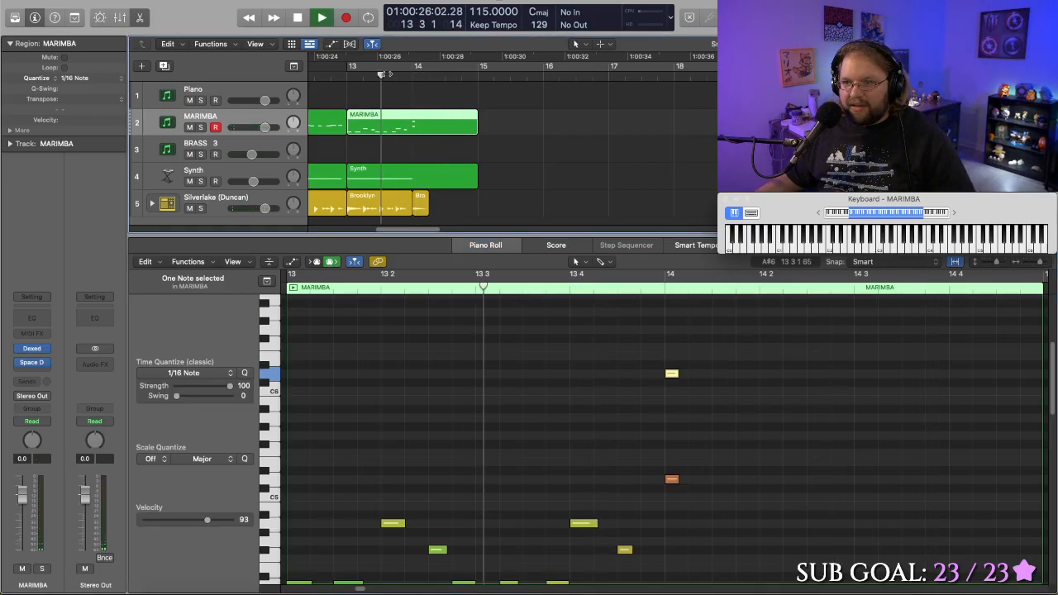
key("space")
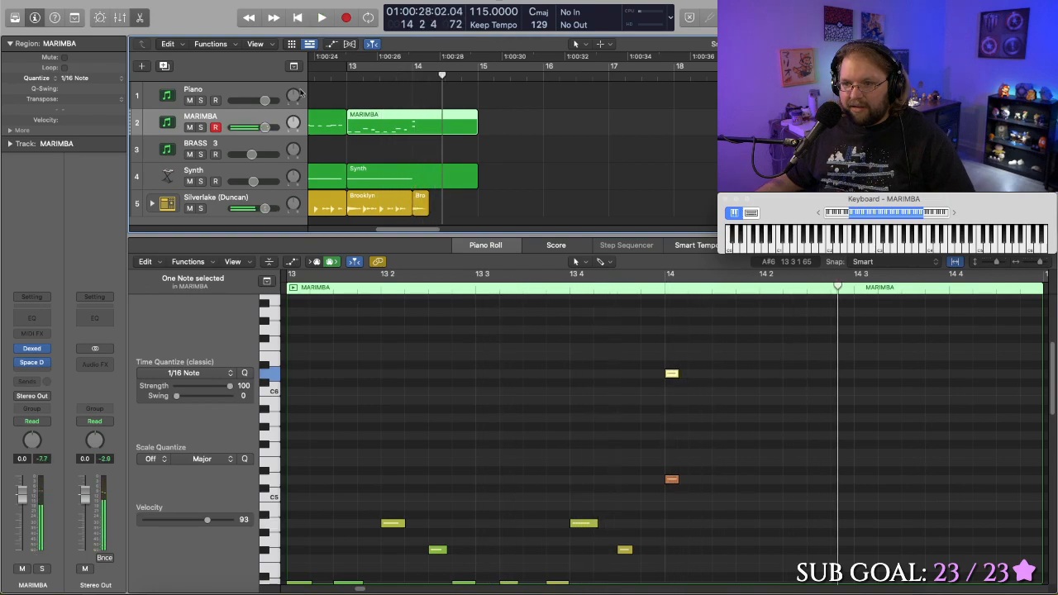
double_click(342, 74)
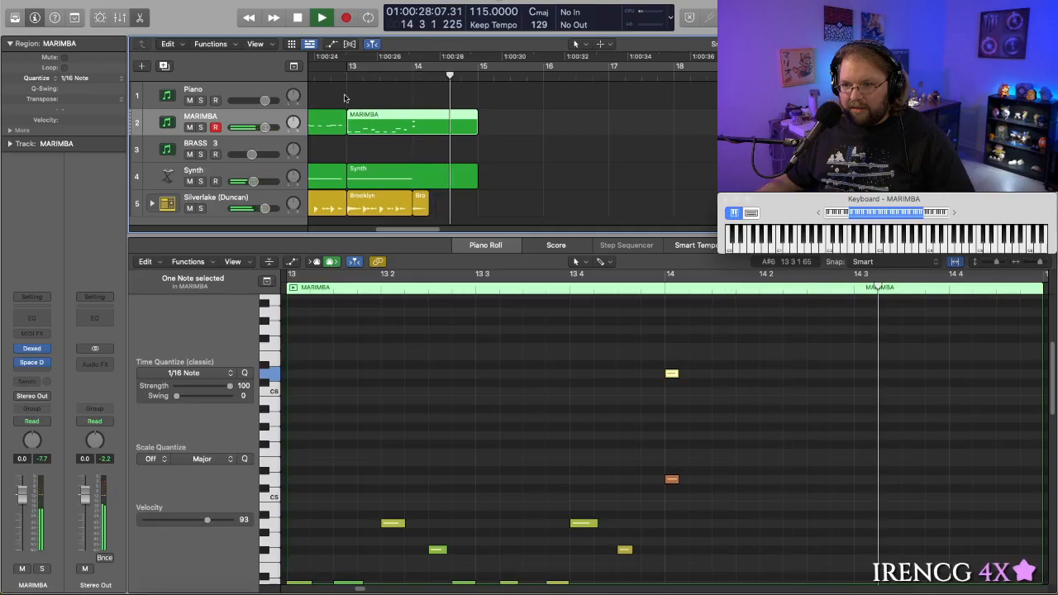
key("space")
key("a")
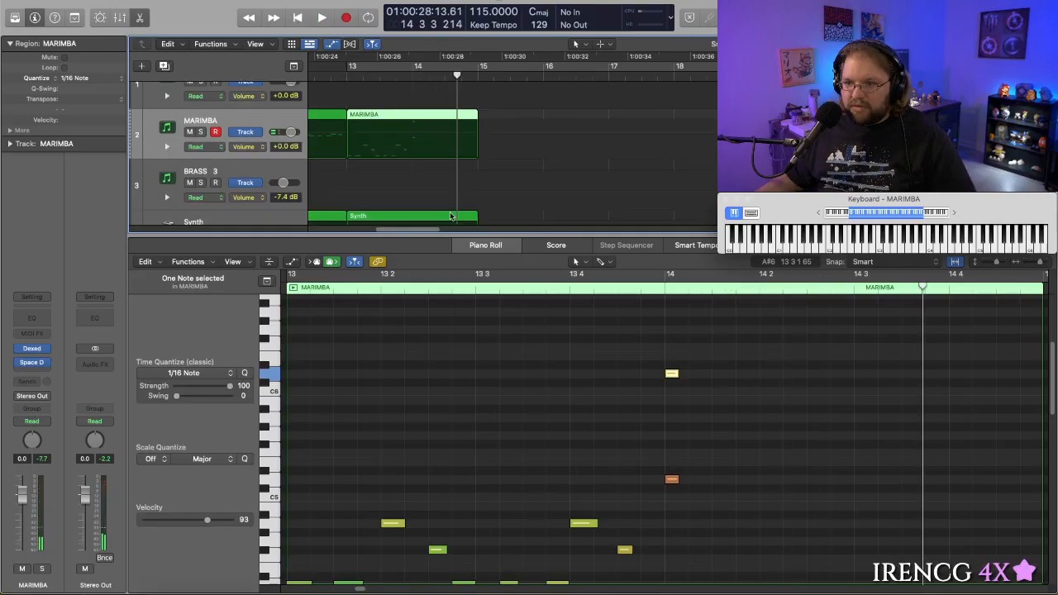
scroll(483, 190, "down", 1)
scroll(482, 190, "down", 5)
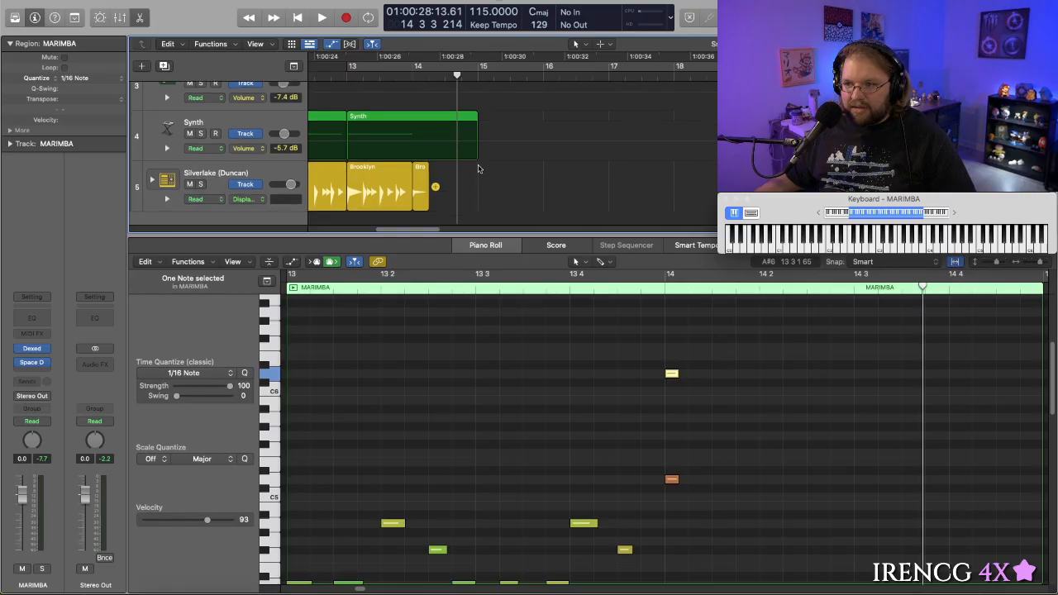
key("a")
scroll(471, 168, "up", 4)
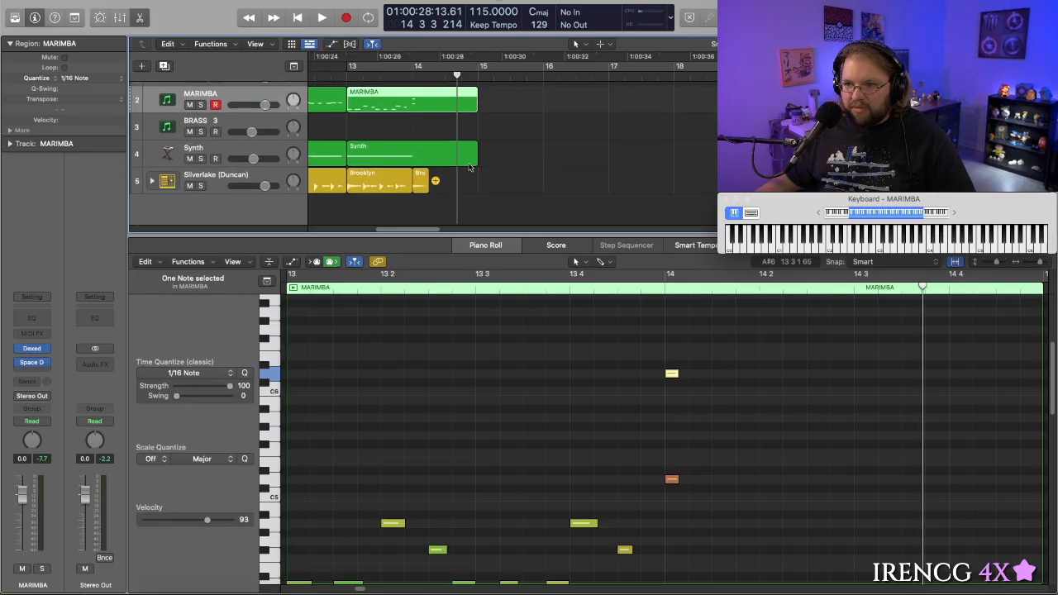
- Shorten the Synth region at bar 13 to end at bar 14, play it, and extend its end to the middle of beat 2
left_click_drag(482, 177, 413, 179)
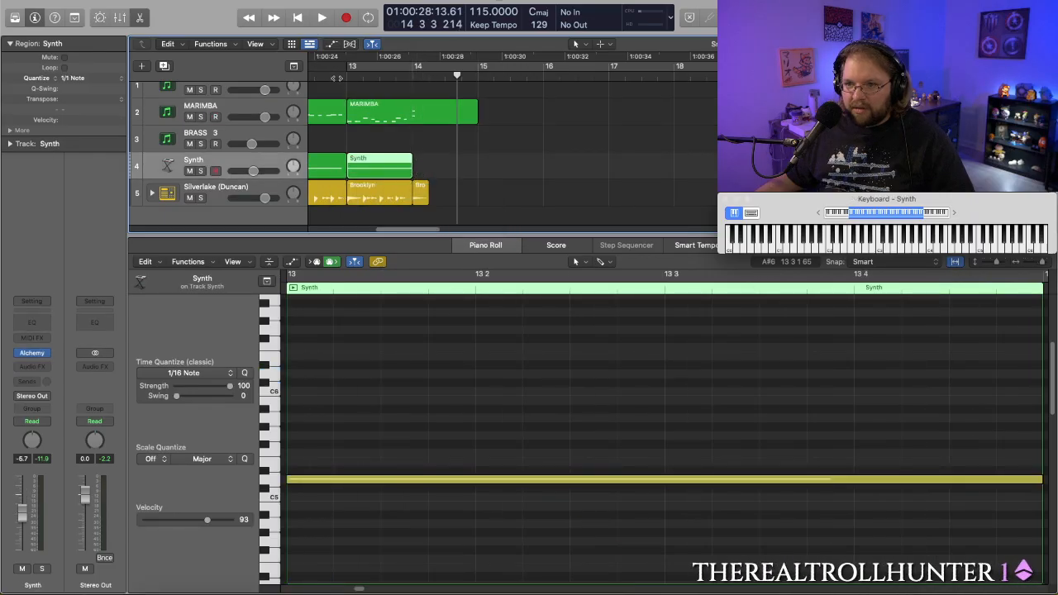
key("space")
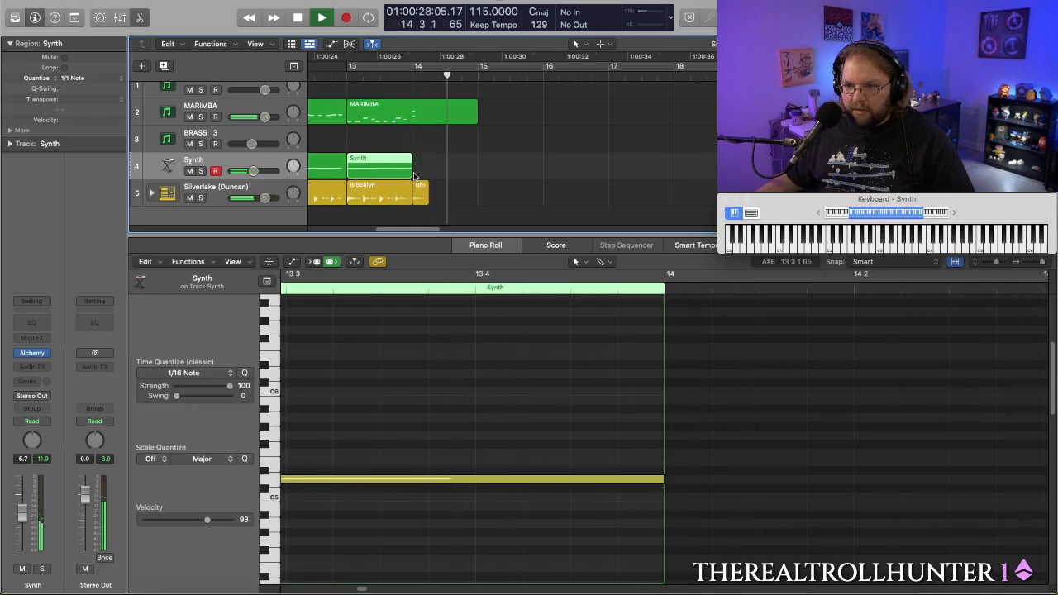
left_click_drag(411, 171, 433, 174)
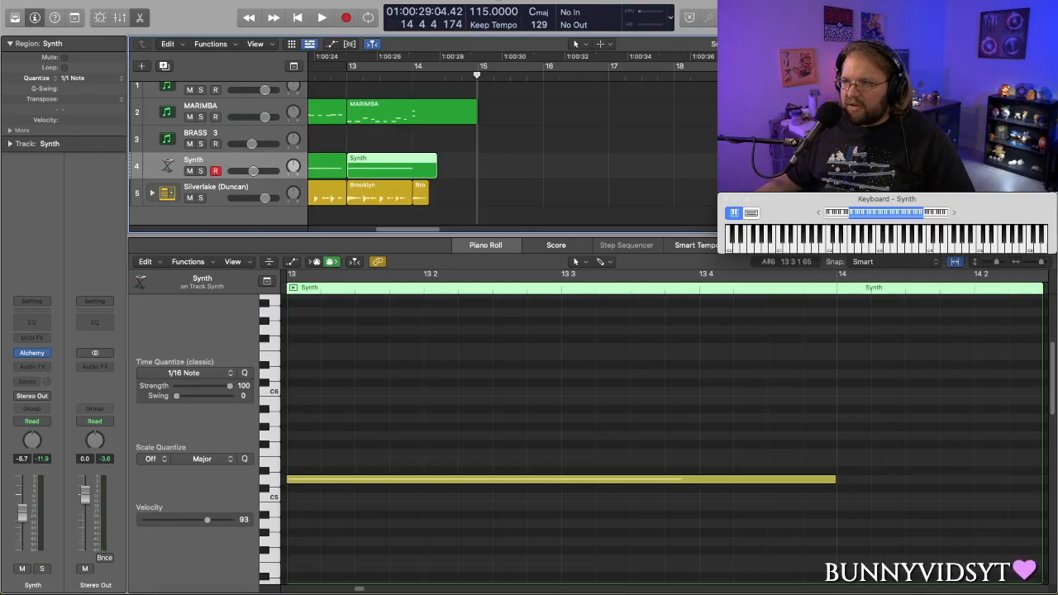
left_click(608, 45)
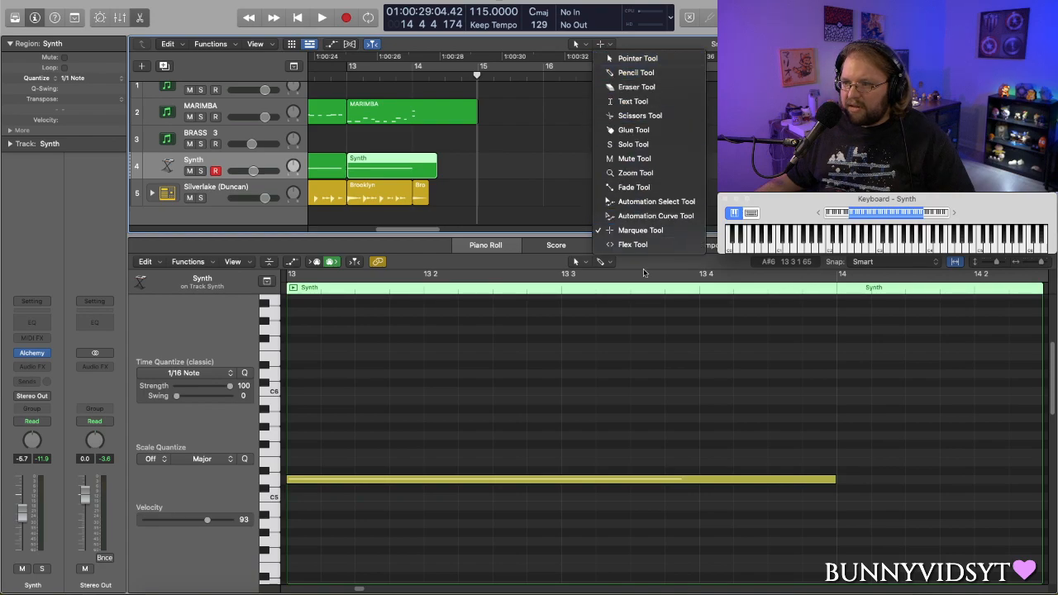
left_click(636, 188)
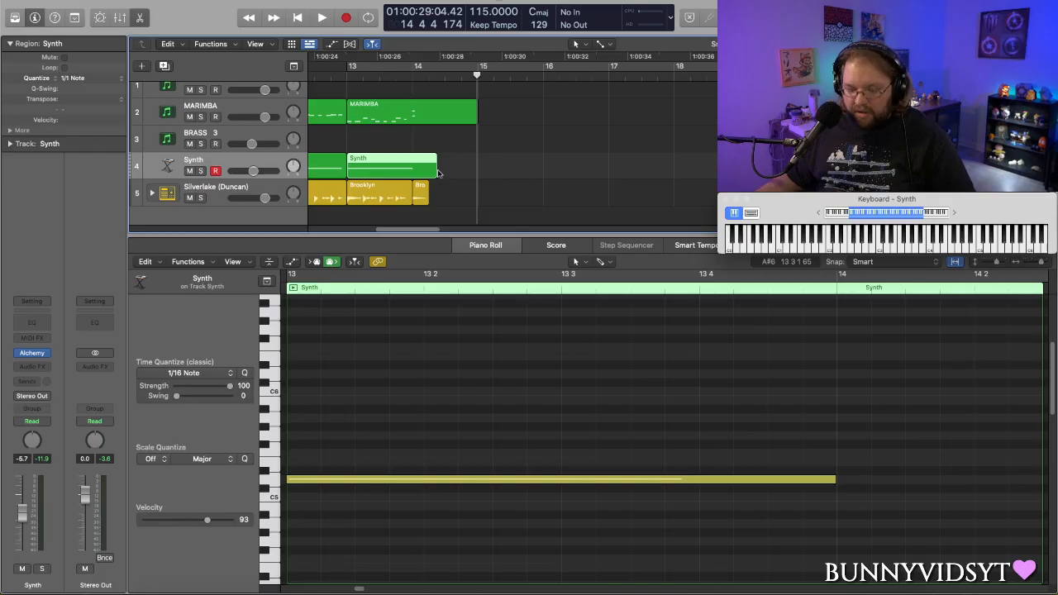
left_click(609, 45)
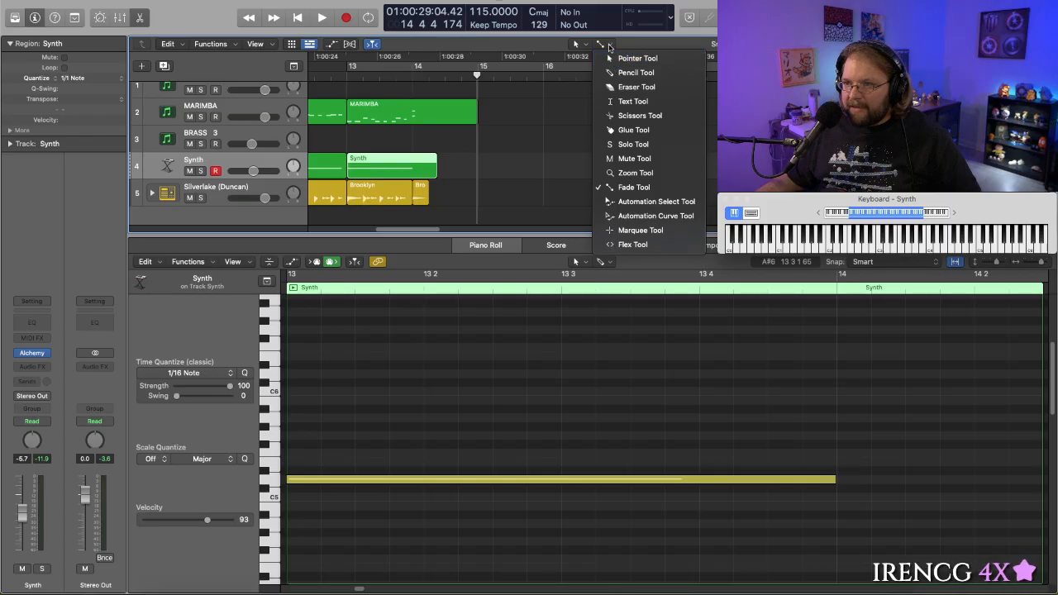
left_click(638, 230)
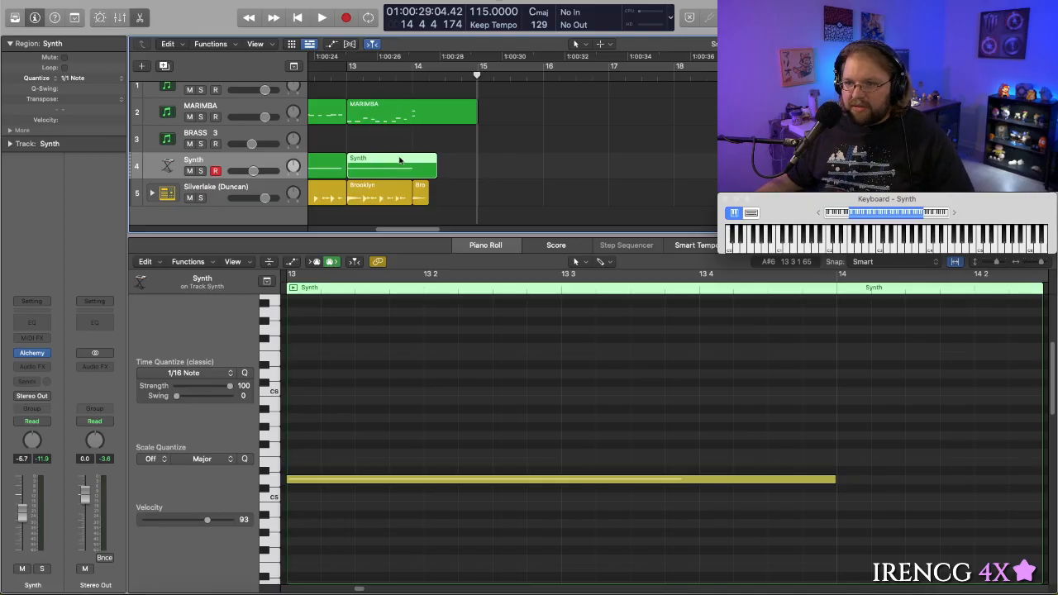
- Show the track automation lanes and play the transition from shortly before bar 13
scroll(403, 159, "left", 3)
scroll(409, 157, "left", 1)
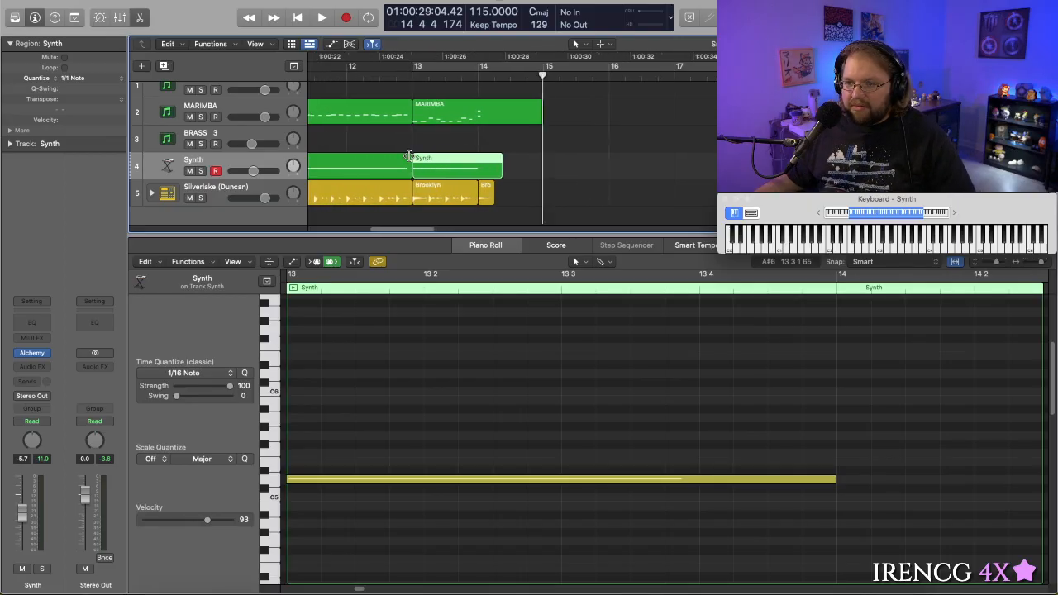
key("a")
scroll(409, 157, "down", 1)
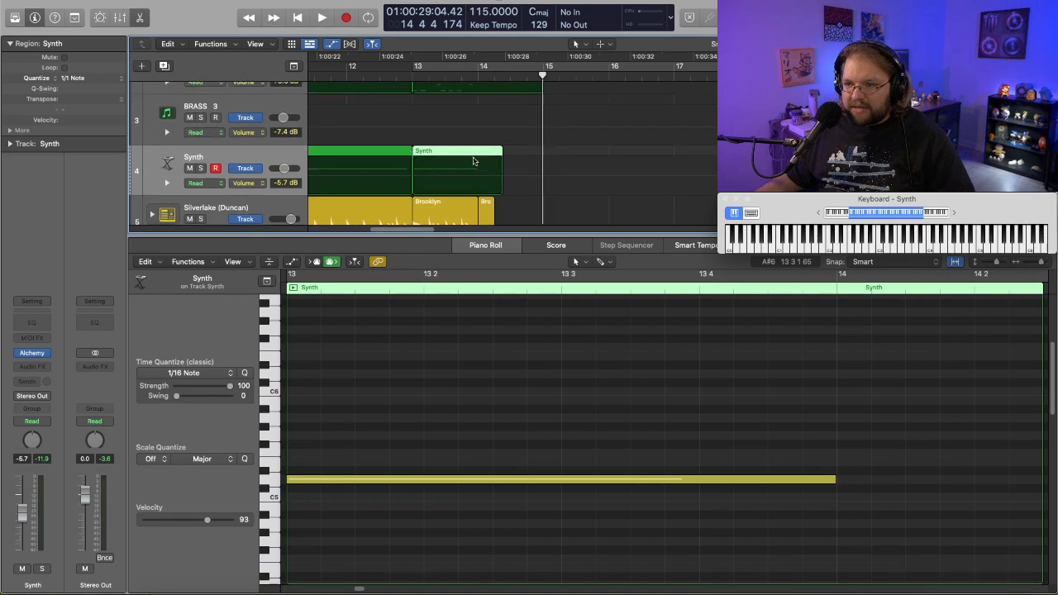
left_click(398, 75)
key("space")
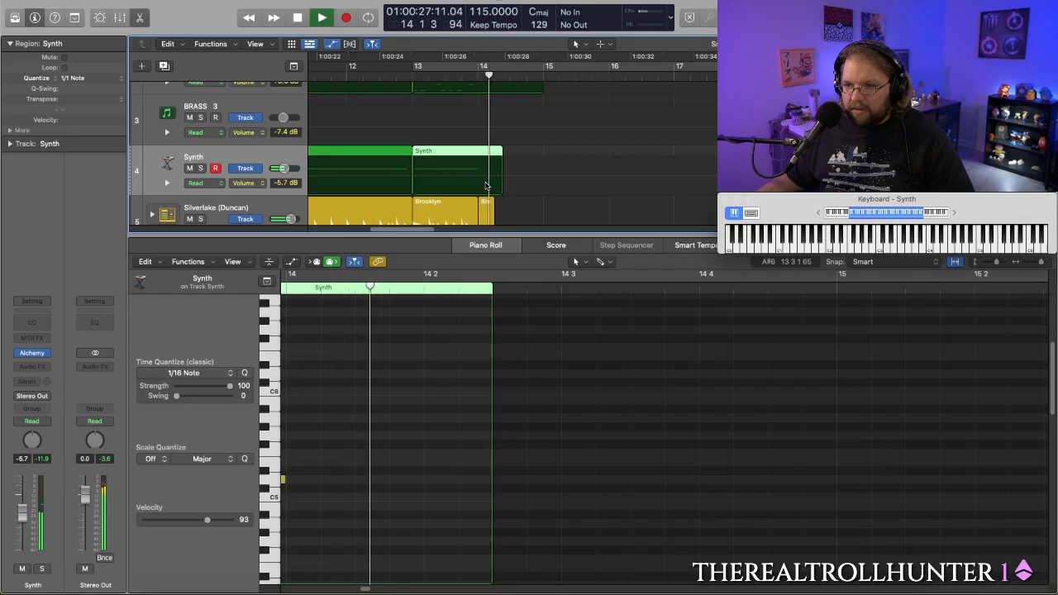
key("space")
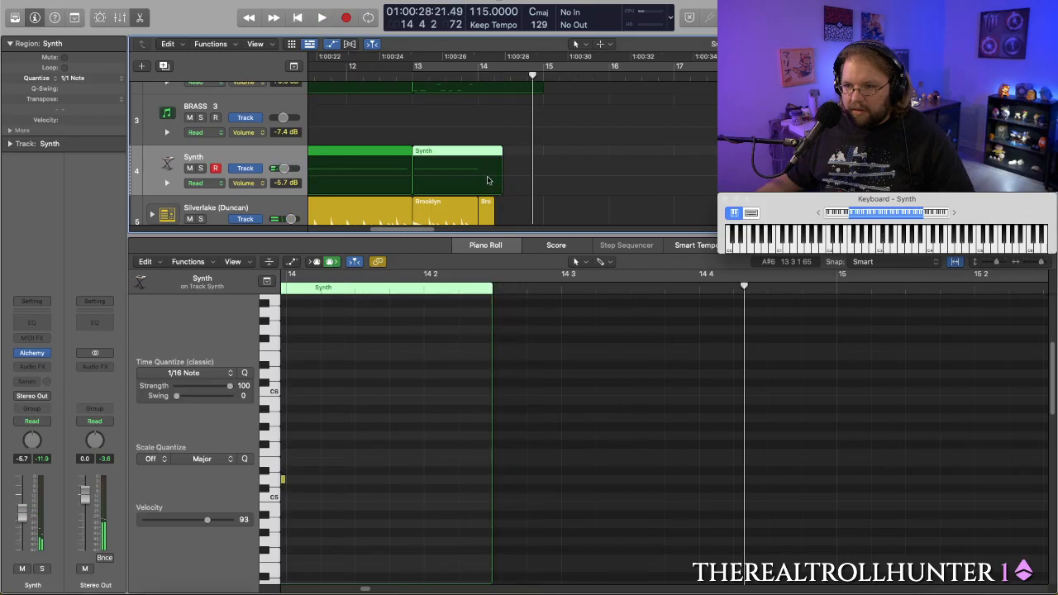
- Add volume automation to the Synth track that falls from -5.7 dB early in bar 14 to -∞ dB just past the region's end
left_click(485, 180)
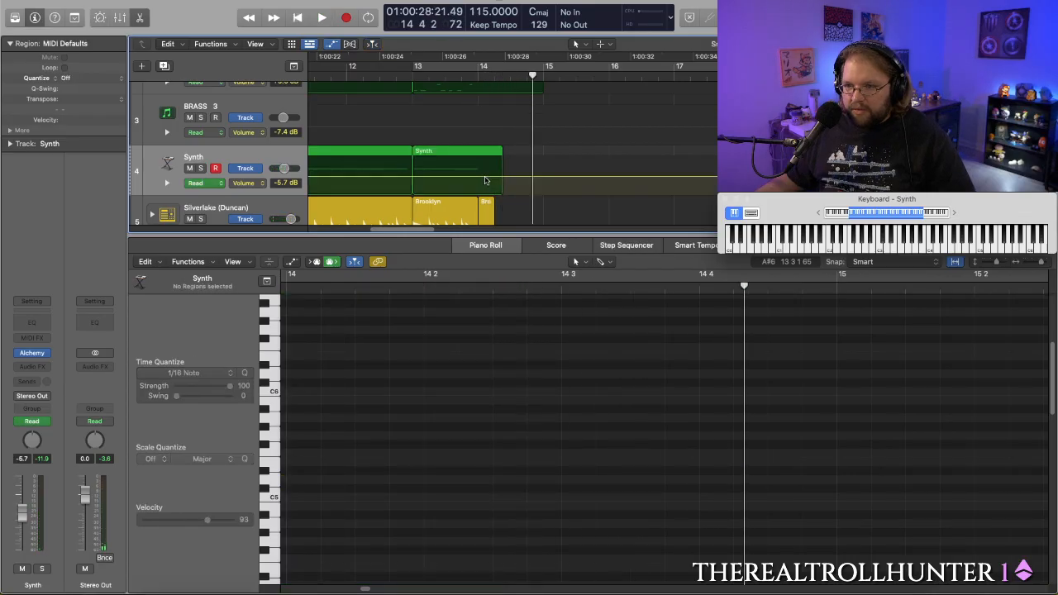
left_click(485, 178)
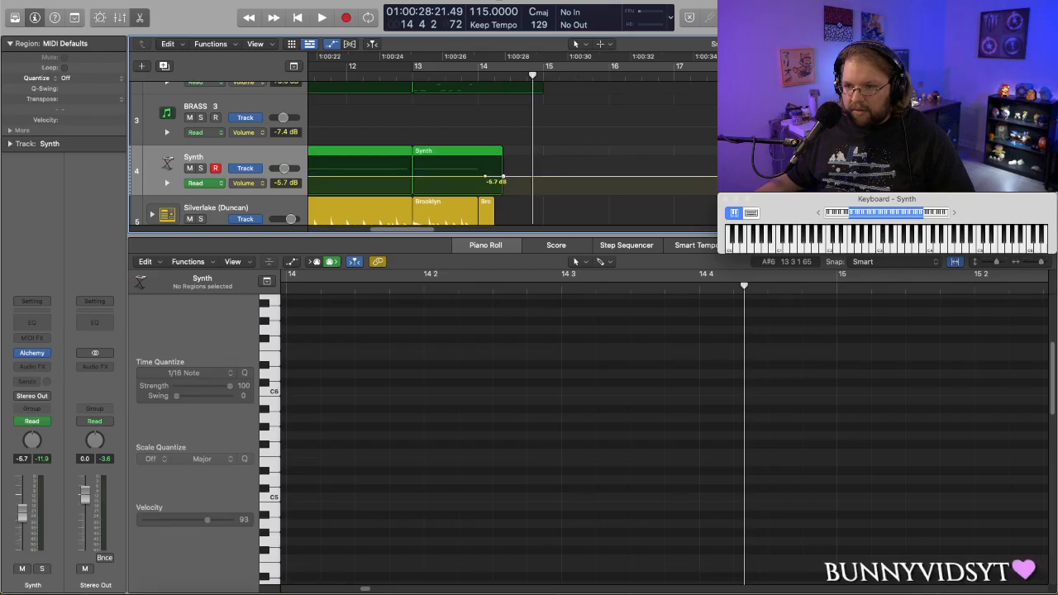
left_click_drag(502, 179, 508, 192)
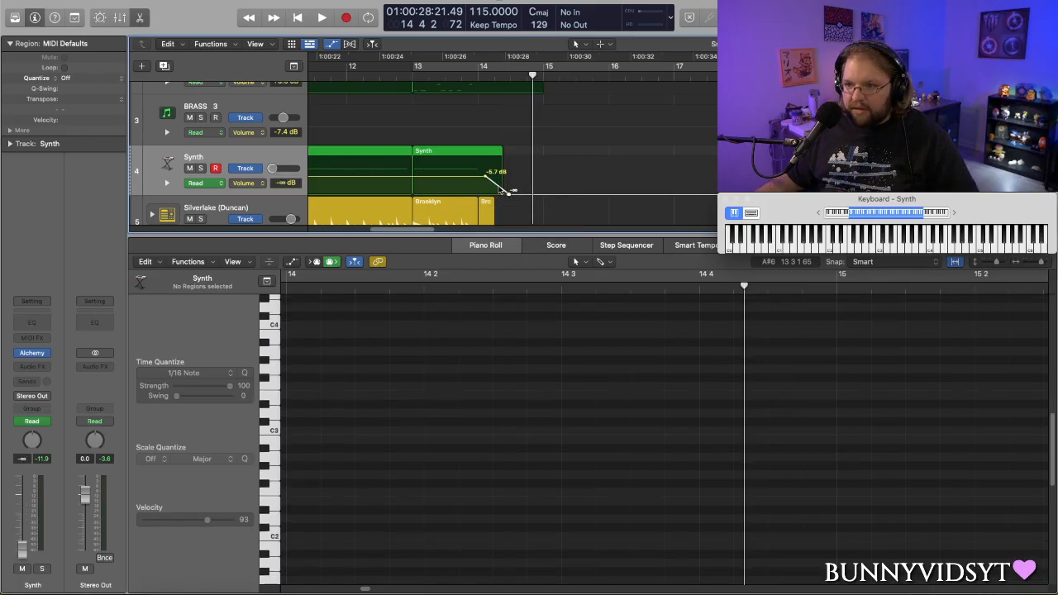
- Bend the Synth's volume fade in bar 14 into an S-shaped curve
left_click_drag(508, 194, 494, 181)
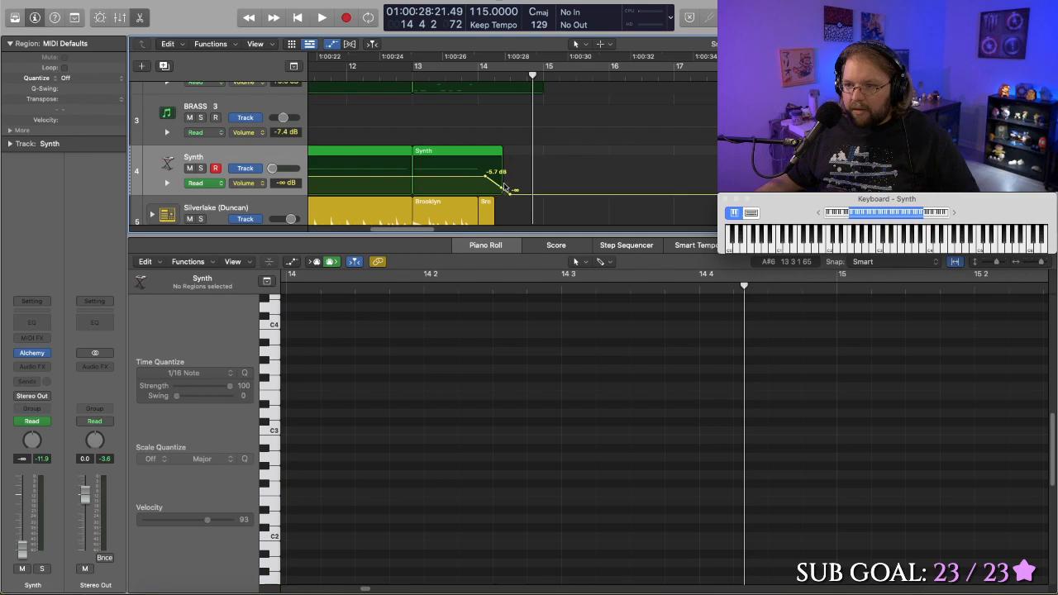
mouse_move(499, 190)
left_mouse_down()
mouse_move(501, 171)
mouse_move(504, 184)
mouse_move(480, 190)
mouse_move(512, 189)
left_mouse_up()
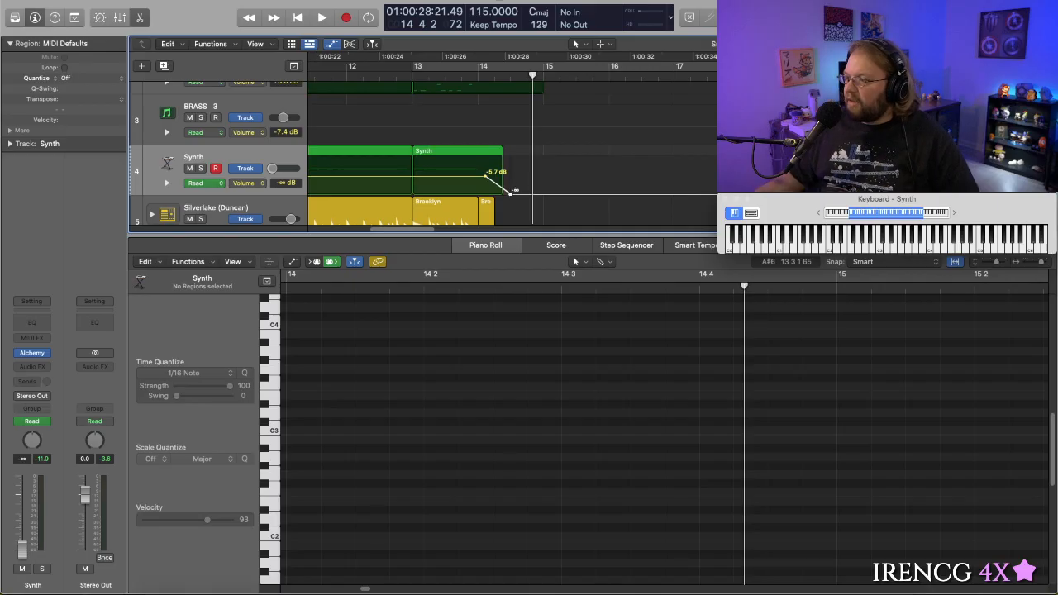
key("super+k")
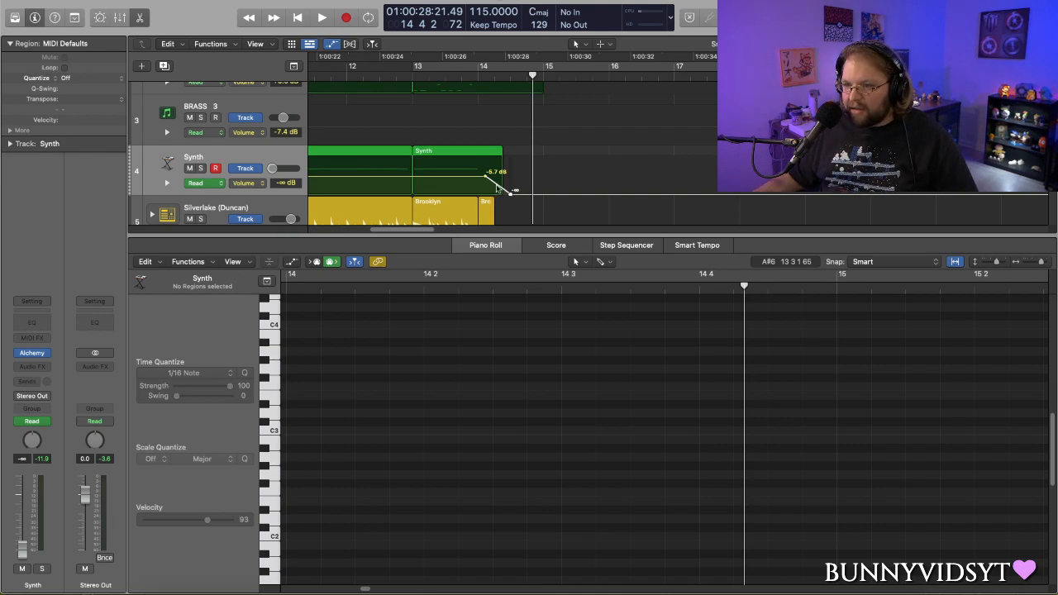
key("super+k")
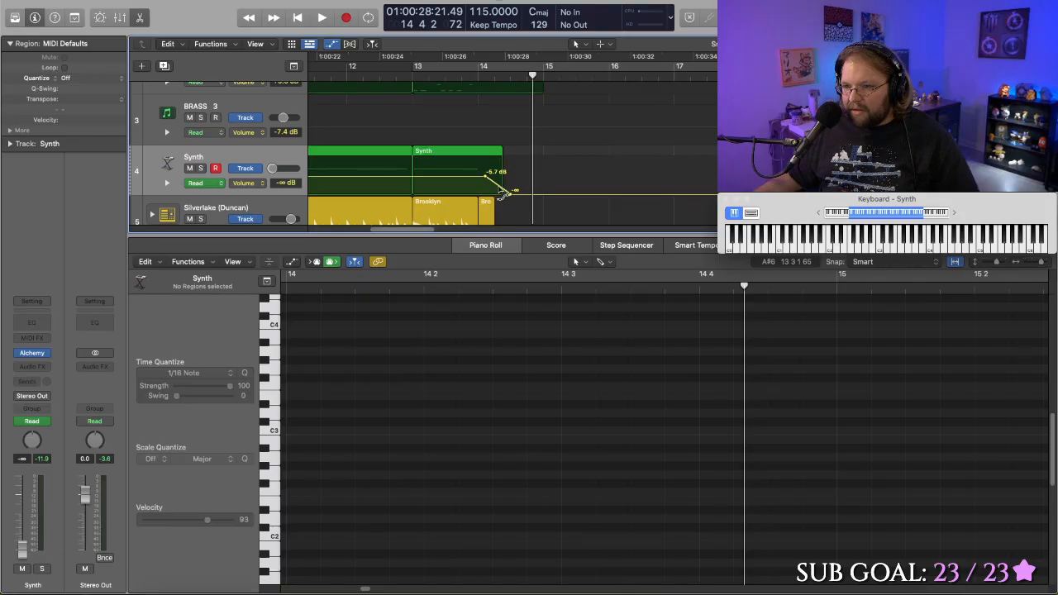
left_click_drag(502, 193, 495, 195)
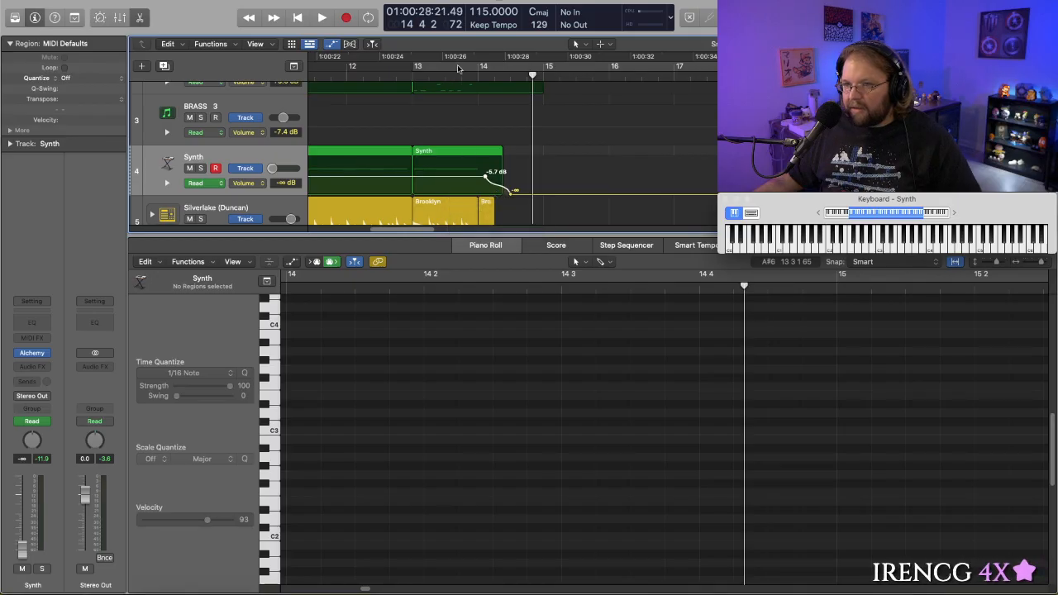
- Listen to the Synth fade-out from within bar 13 and again from beat 3 of bar 12
left_click(453, 74)
key("space")
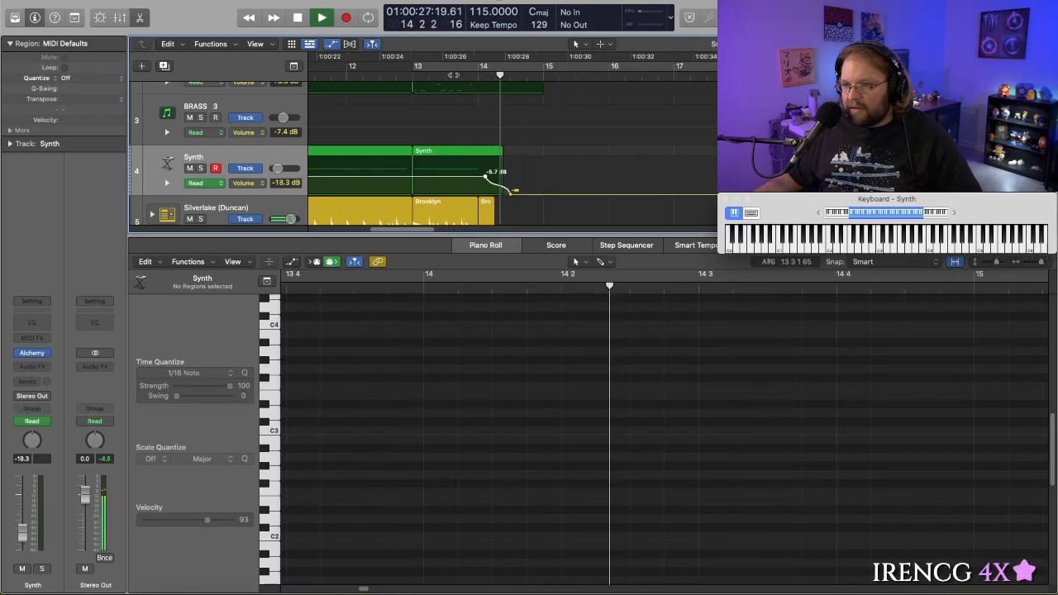
key("space")
left_click(380, 79)
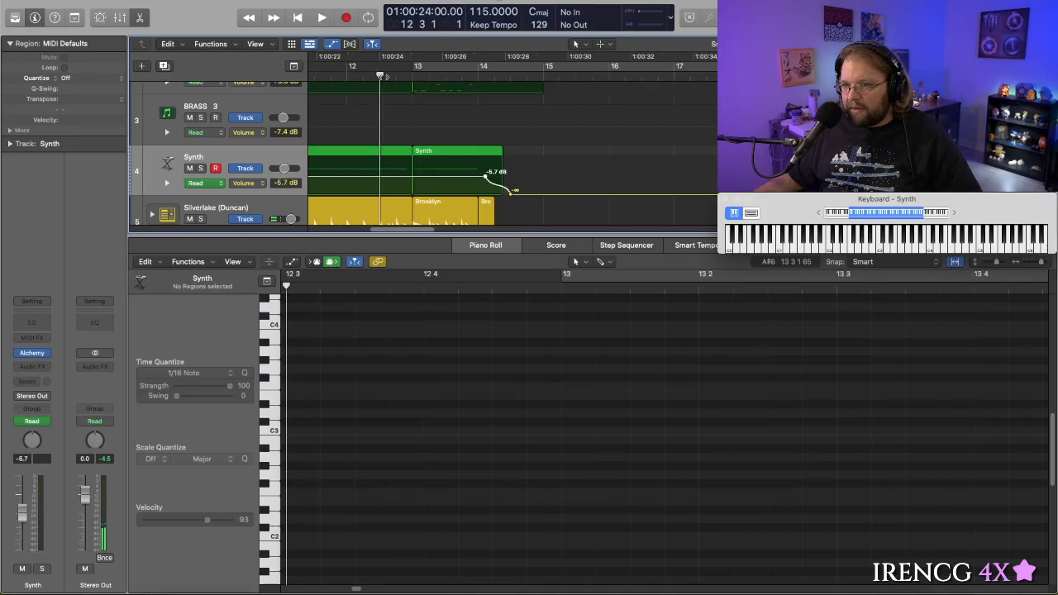
key("space")
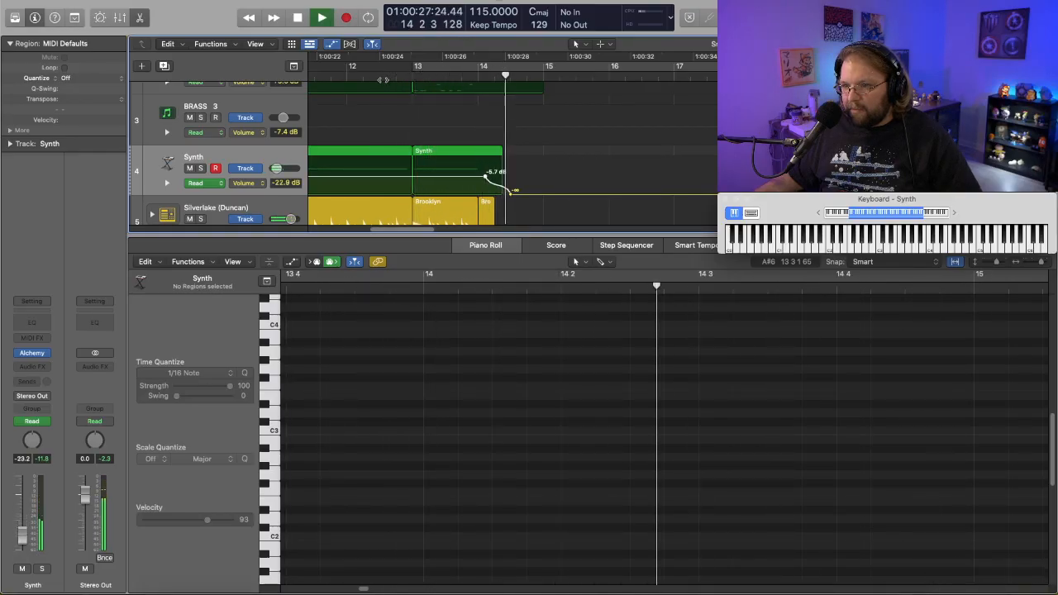
key("space")
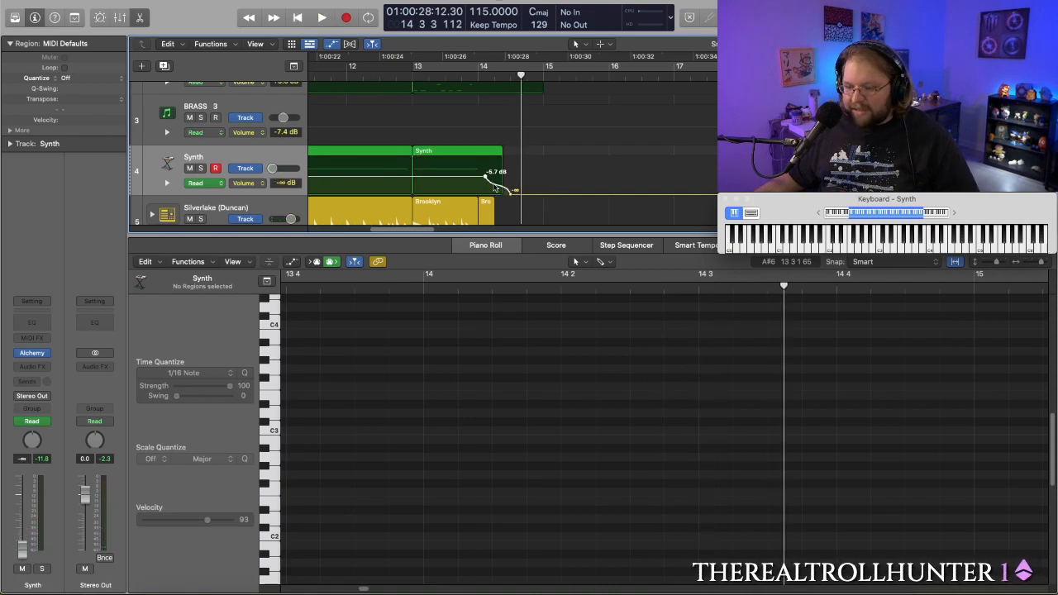
- Reshape the Synth's volume fade in bar 14 into a convex curve, and play it from the middle of bar 13
left_click(497, 189)
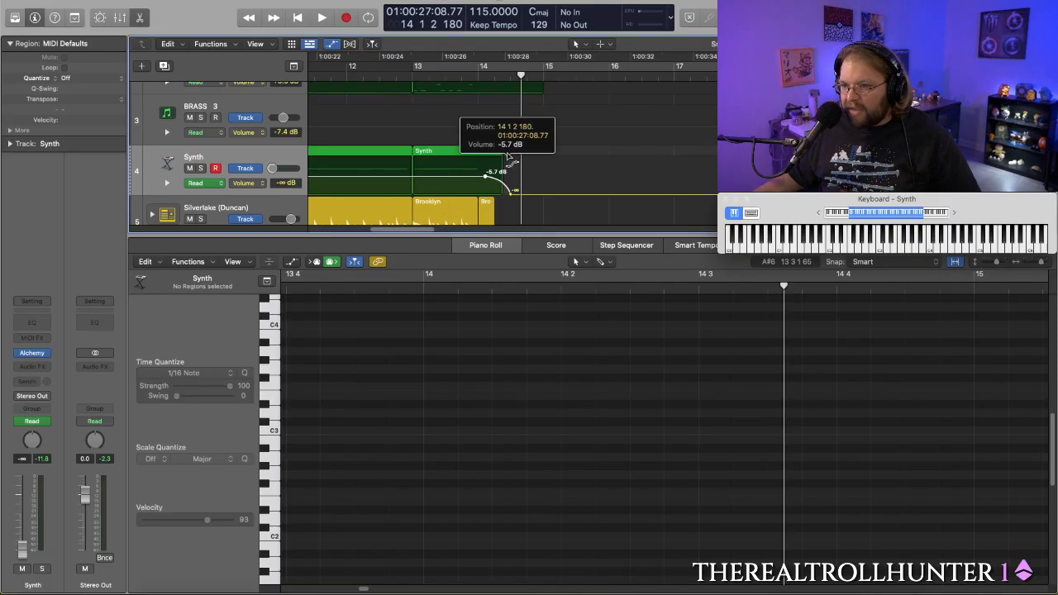
left_click(446, 76)
key("space")
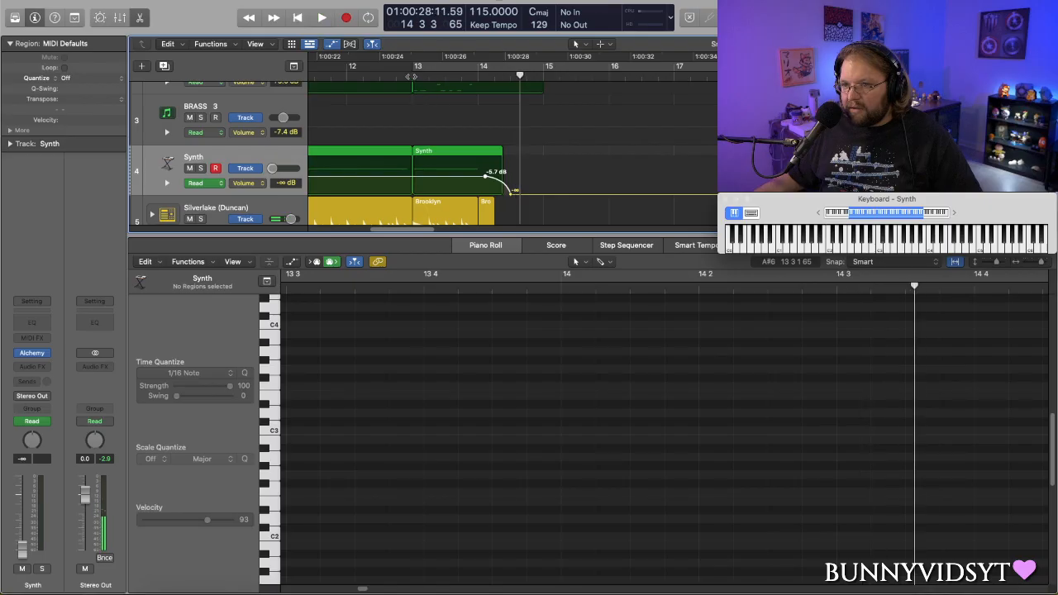
- Shift the Synth's volume fade earlier so it starts late in bar 13 and ends within the region, and play it from bar 12
key("space")
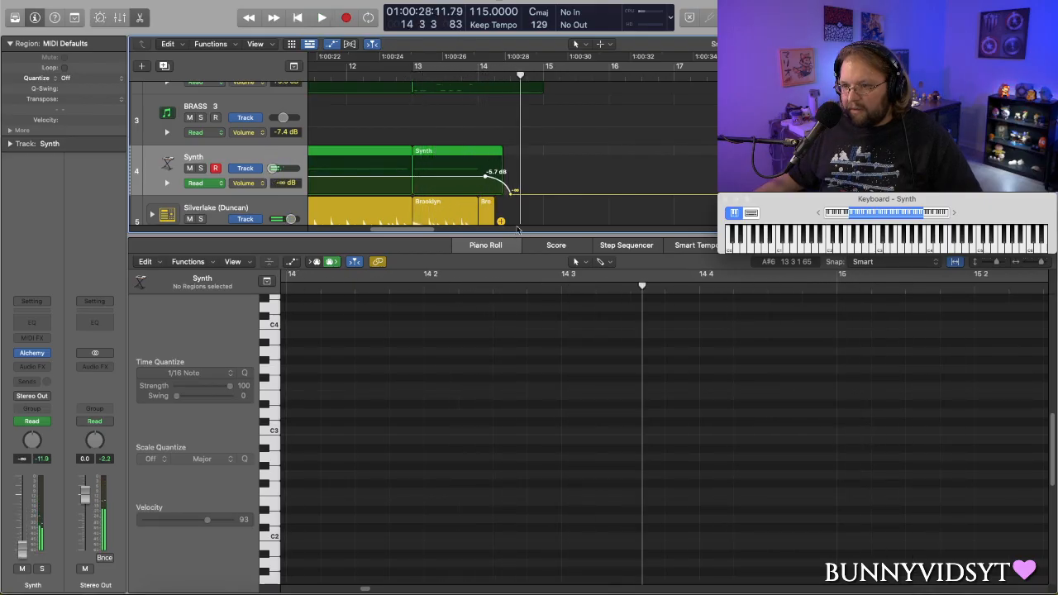
left_click_drag(500, 183, 487, 182)
left_click(392, 74)
key("space")
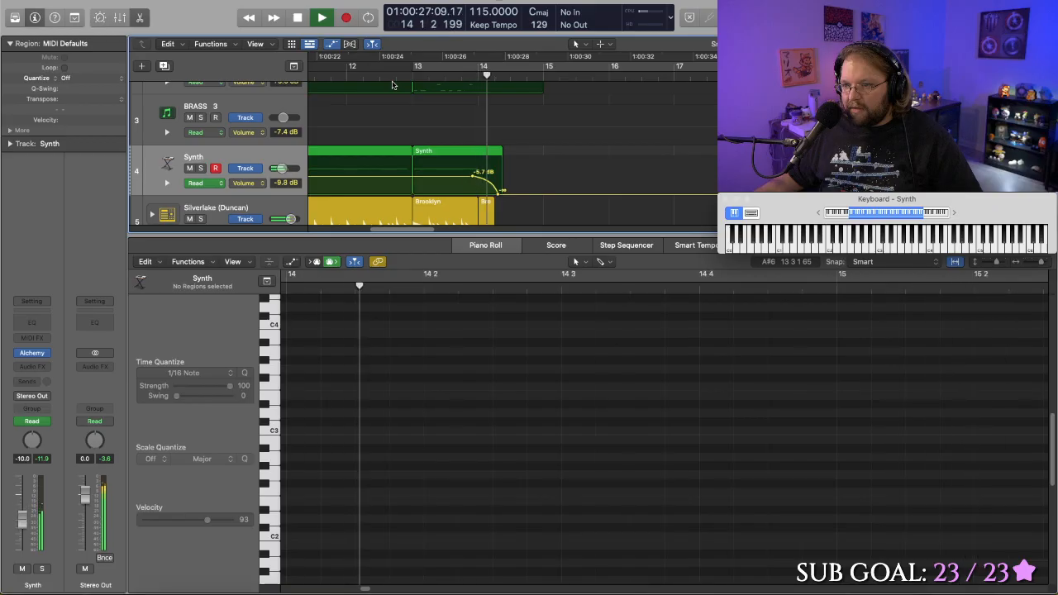
key("space")
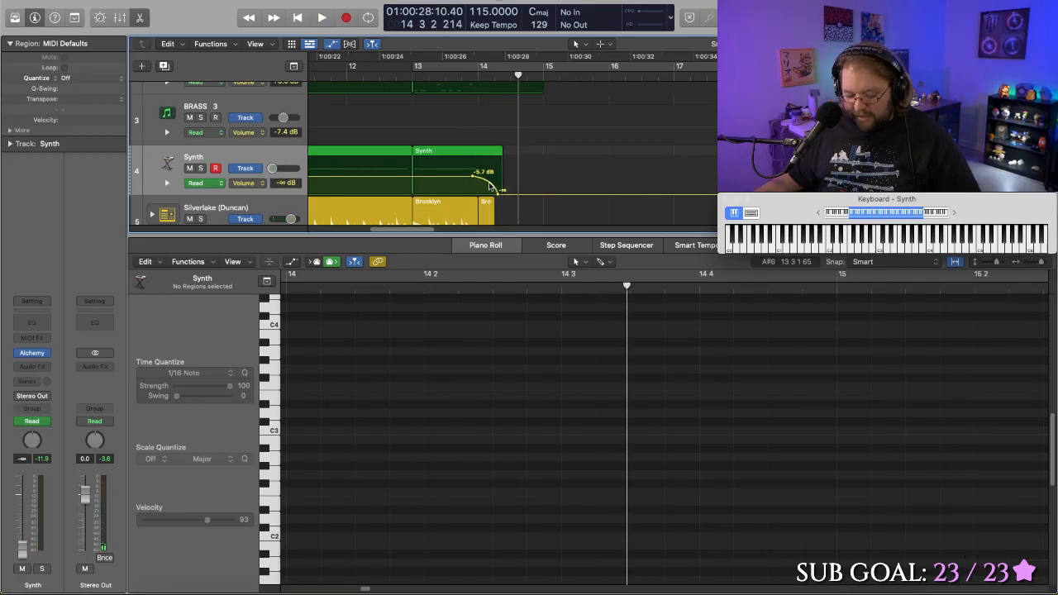
- Straighten the Synth's volume fade into a linear ramp, and play it from late in bar 12
left_click(491, 190)
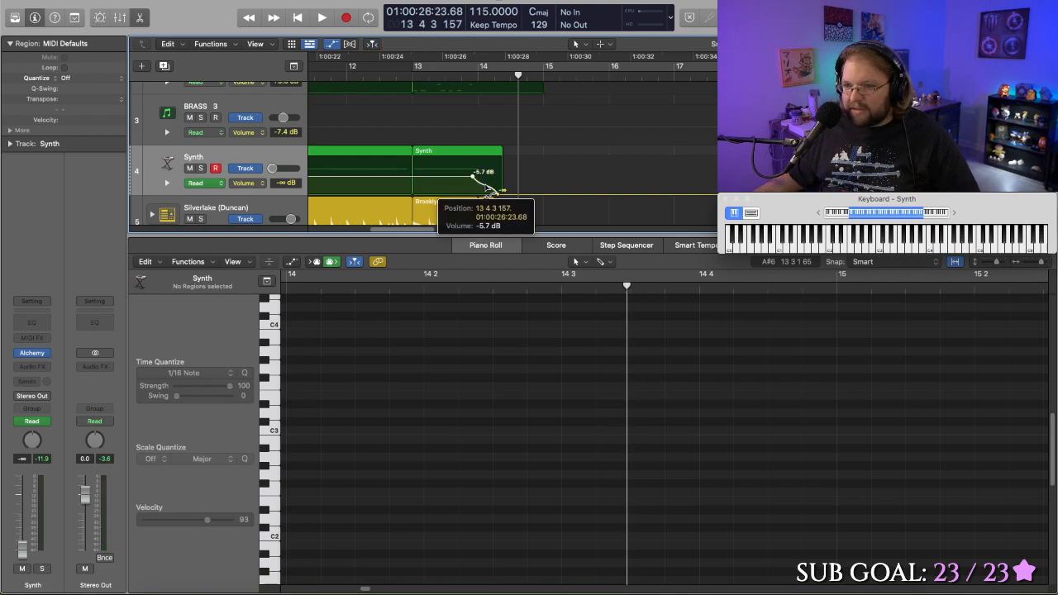
mouse_move(490, 186)
left_mouse_down()
mouse_move(475, 196)
mouse_move(476, 184)
mouse_move(495, 197)
left_mouse_up()
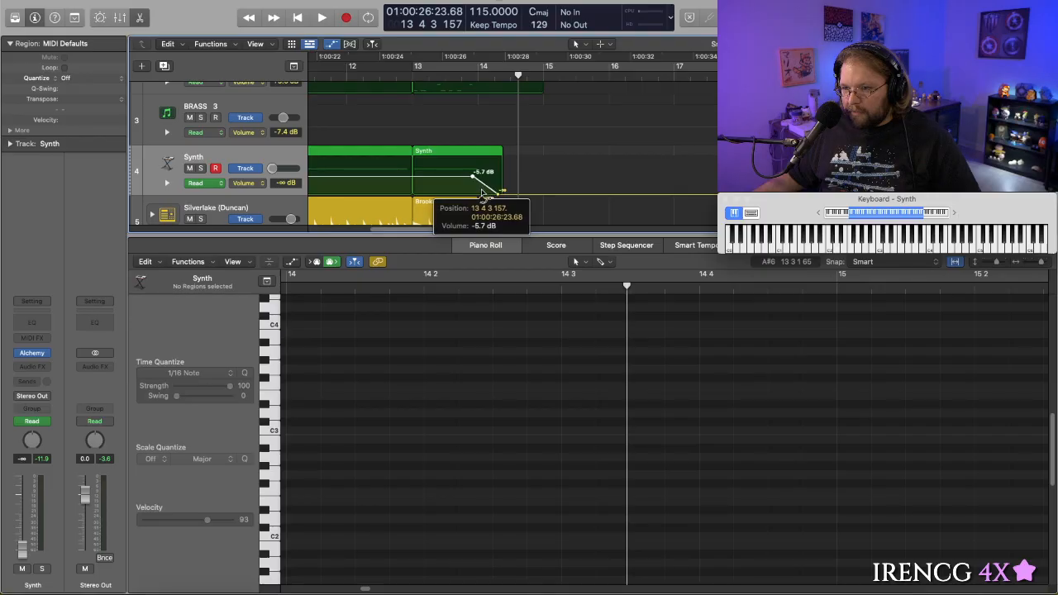
left_click_drag(483, 194, 485, 195)
double_click(403, 71)
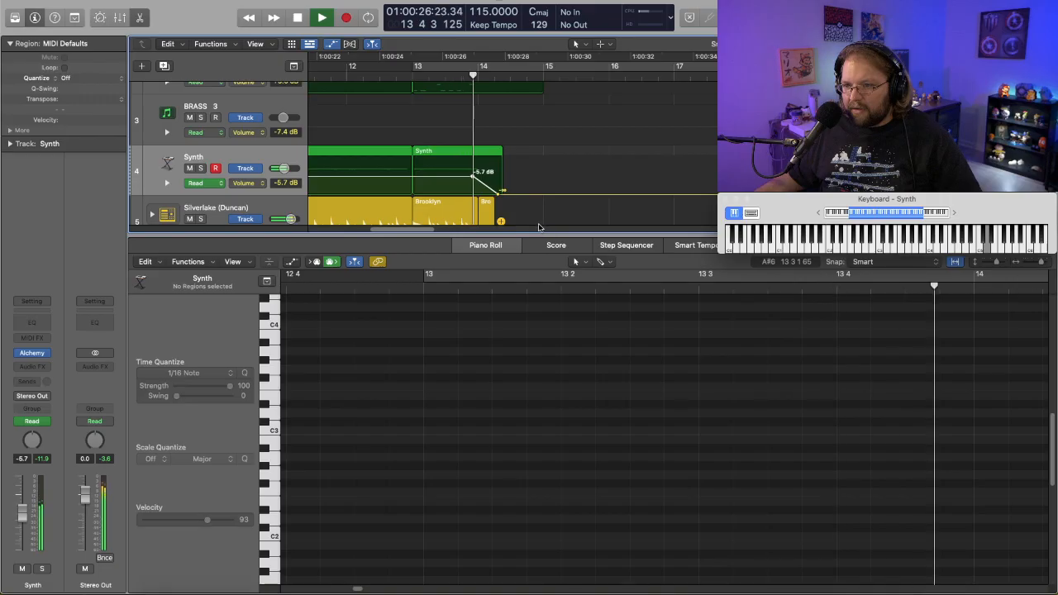
key("space")
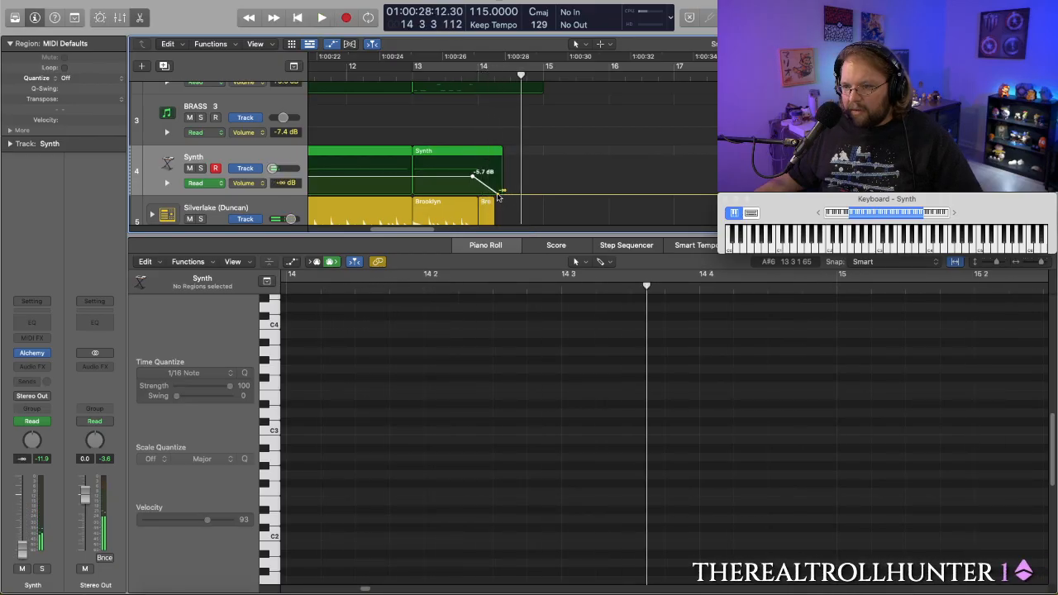
- Move the Synth fade's -∞ dB end point earlier, shortly after the start of bar 14, and play the transition from bar 12
left_click_drag(497, 194, 493, 195)
double_click(403, 71)
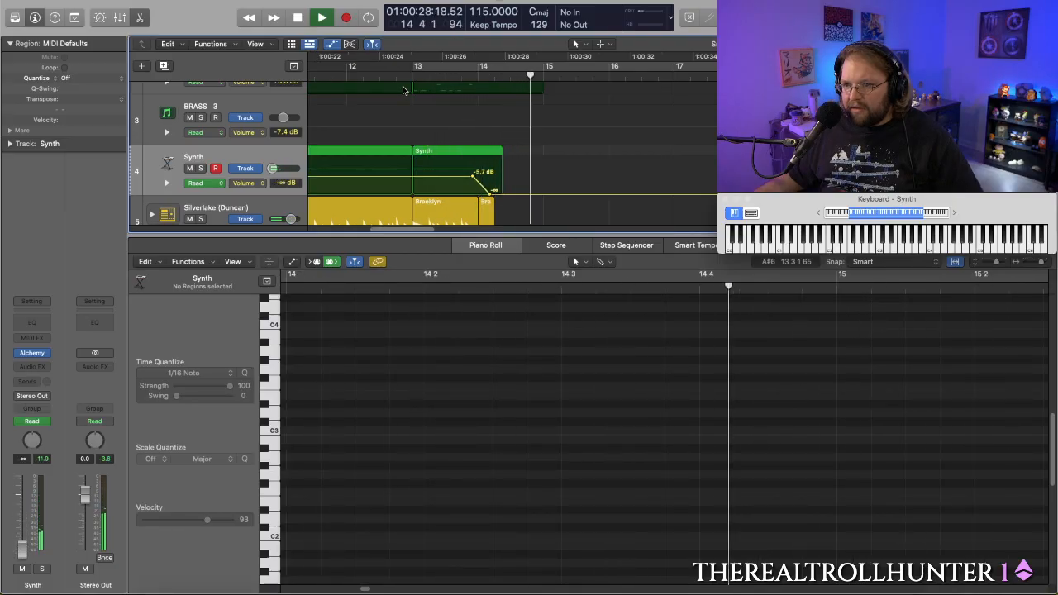
key("space")
double_click(391, 76)
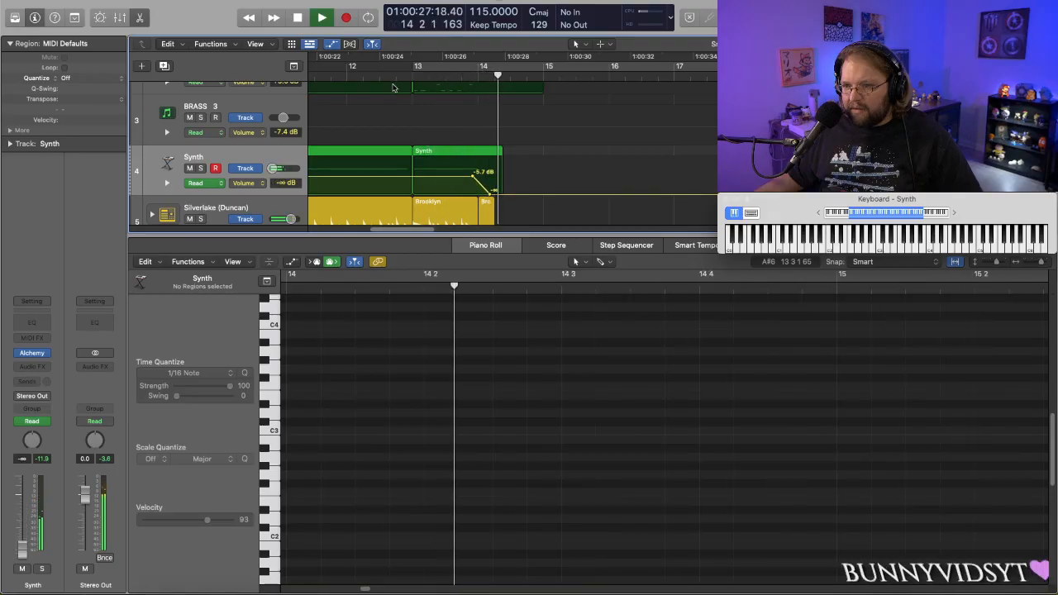
key("space")
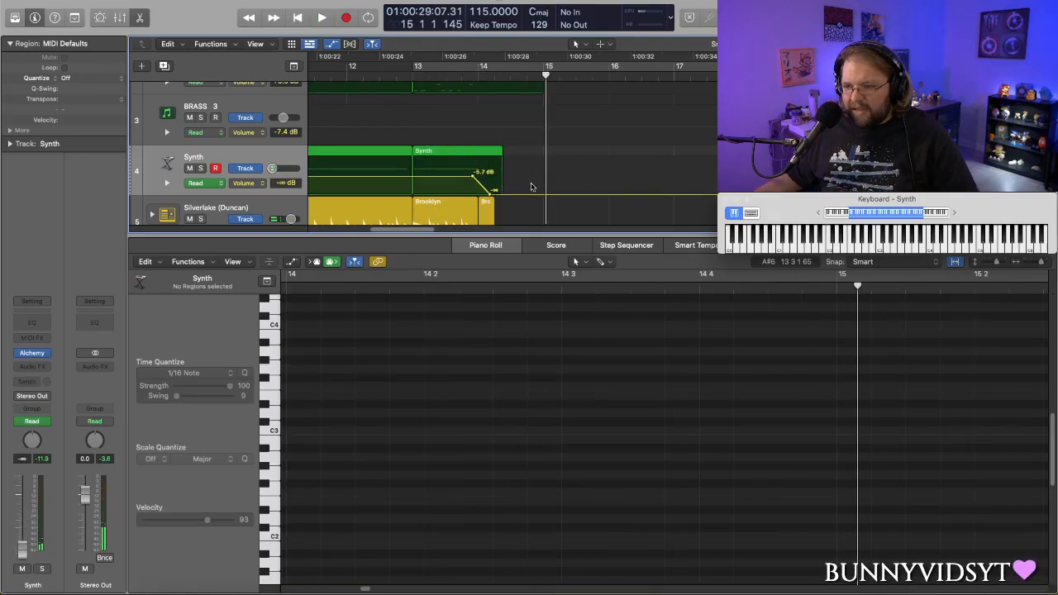
- Hide the track automation and listen to the arrangement from the beginning into bar 15
key("super+k")
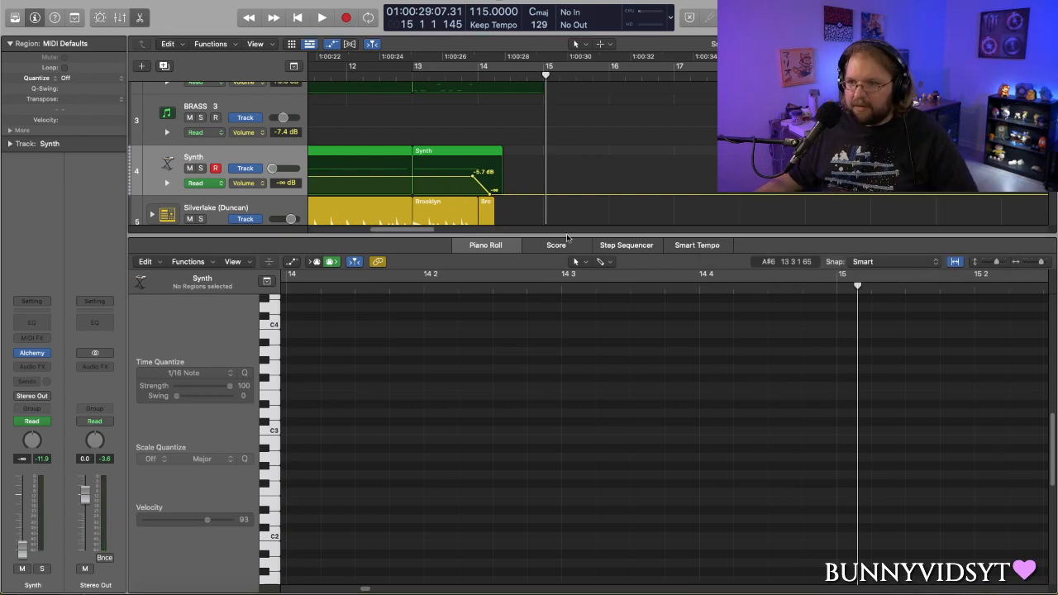
key("super+k")
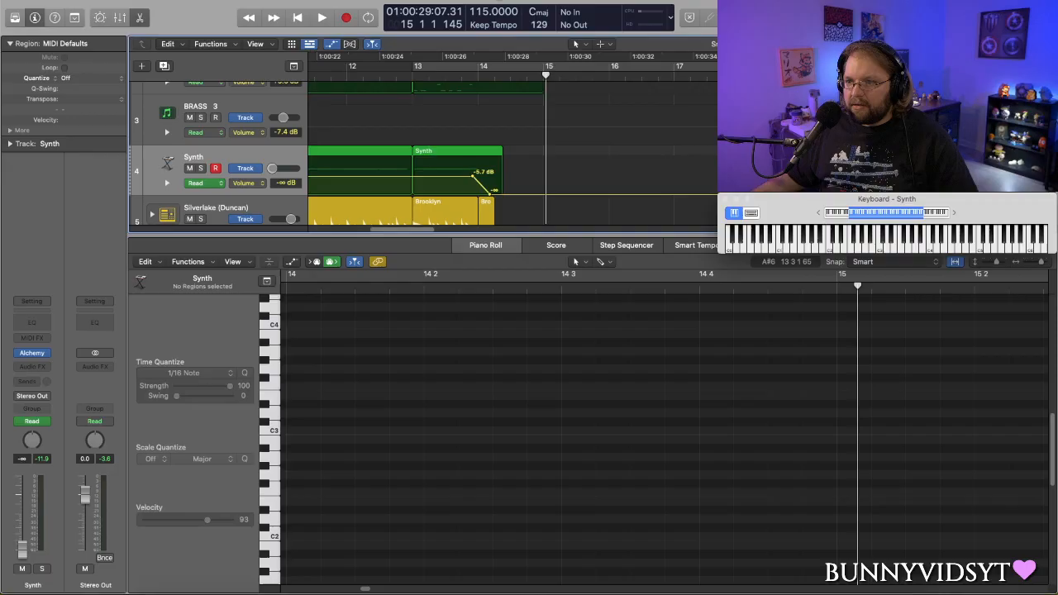
key("a")
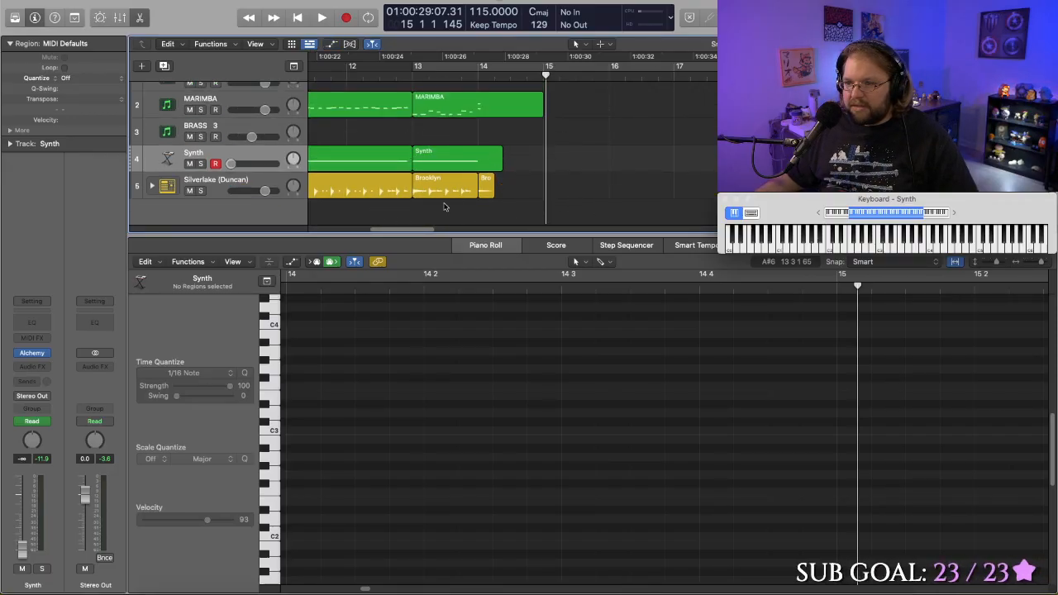
left_click_drag(418, 232, 305, 241)
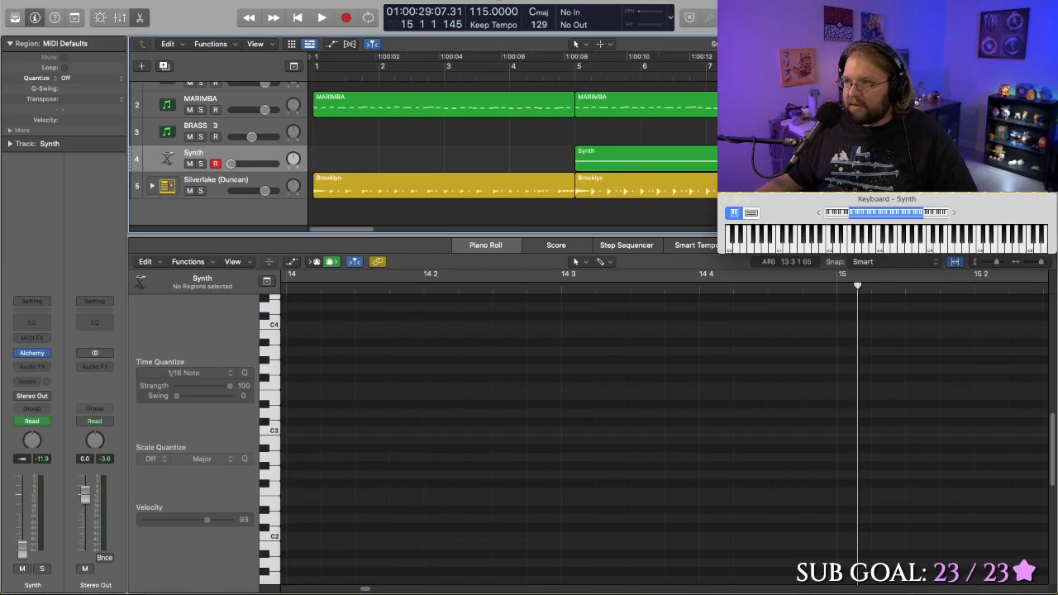
left_click_drag(1036, 44, 1032, 44)
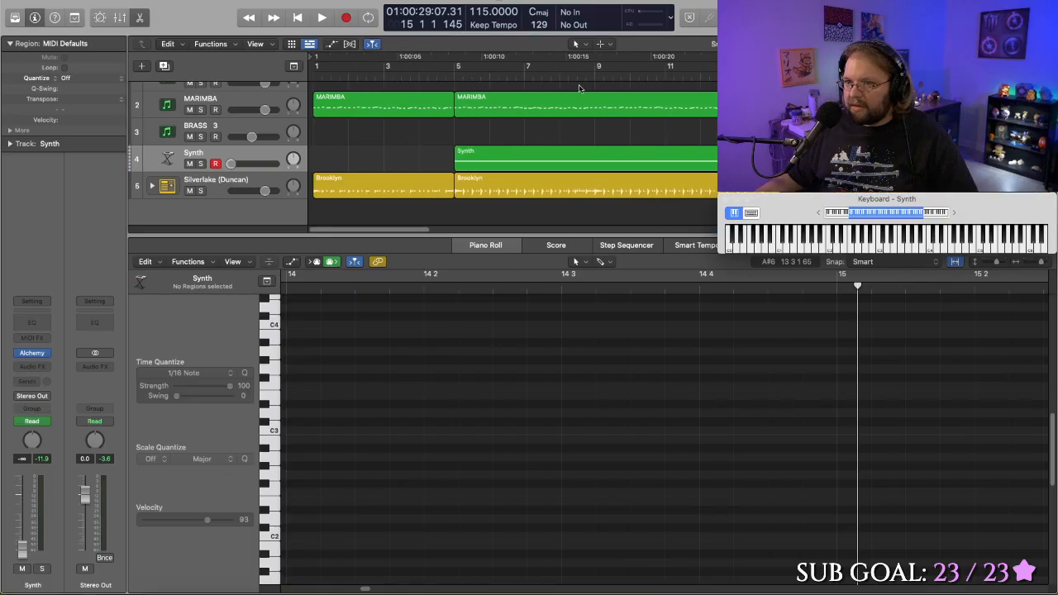
key("Return")
key("space")
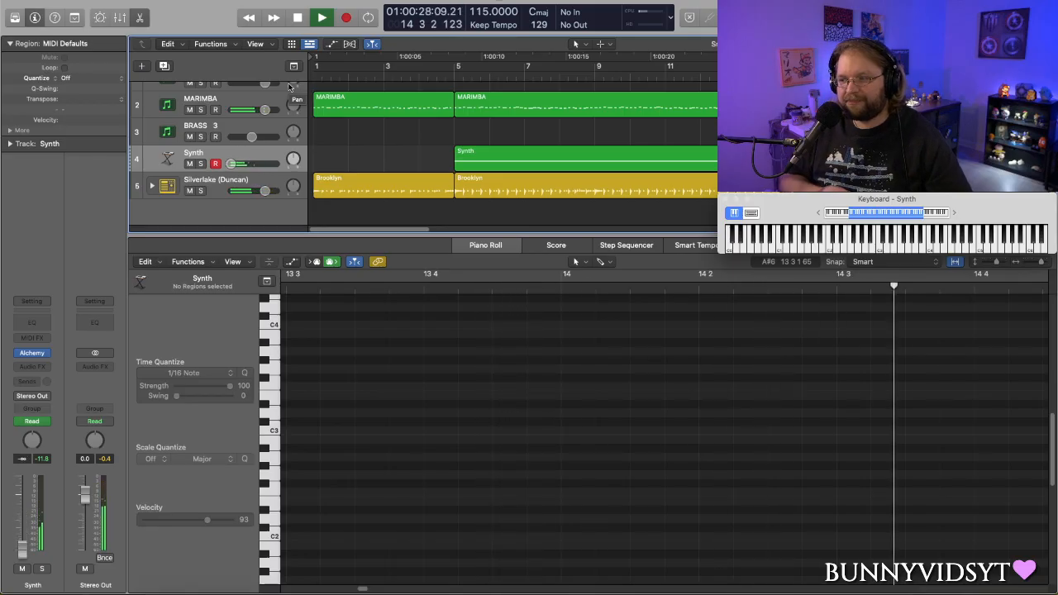
key("space")
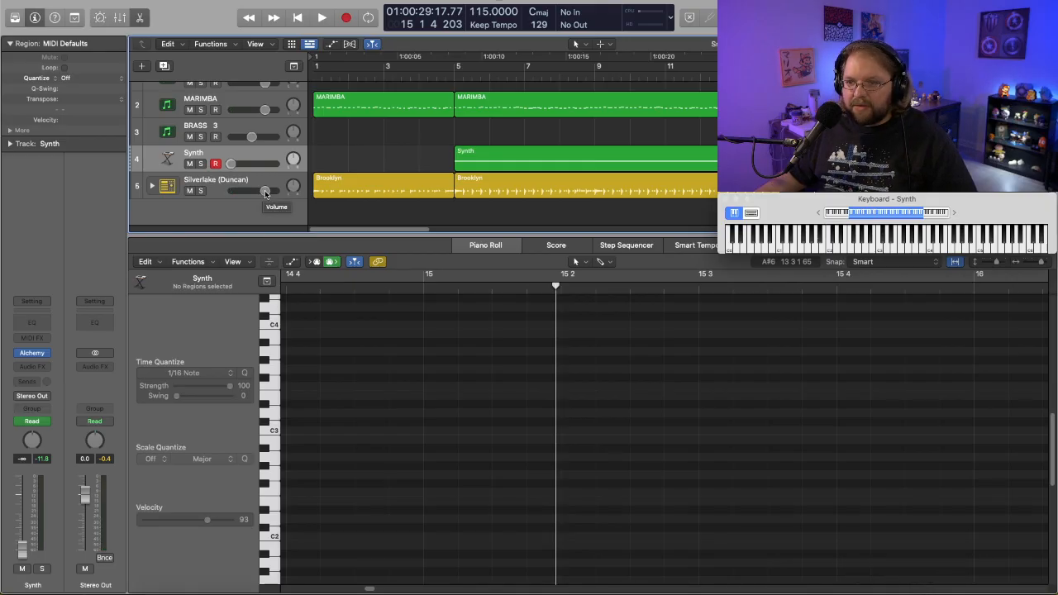
- Try raising the Silverlake drums' volume to +3.2 dB and lowering the marimba slightly while playing from the beginning
left_click_drag(266, 192, 267, 193)
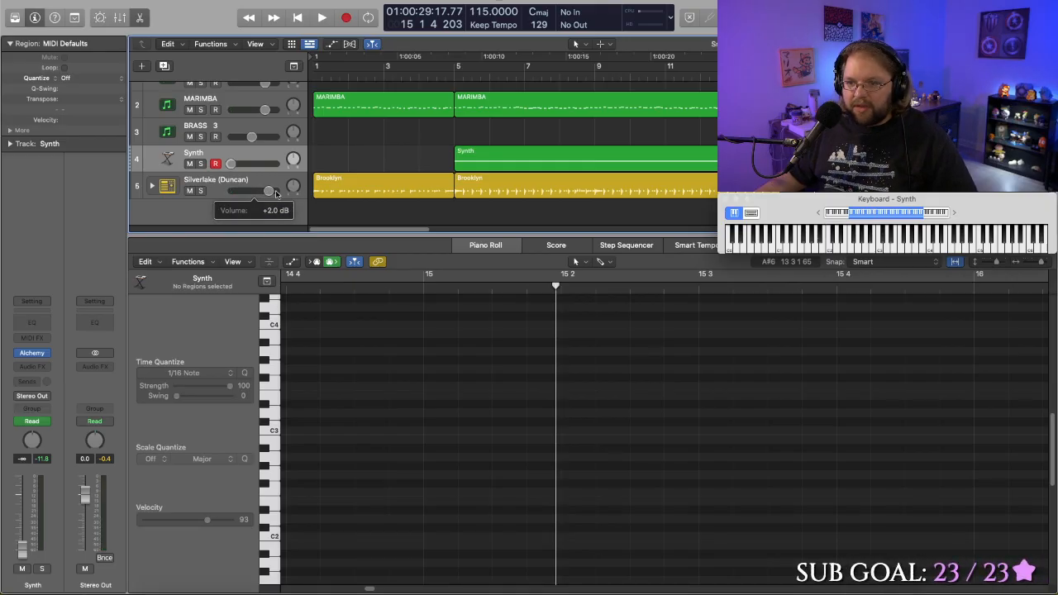
key("Return")
key("space")
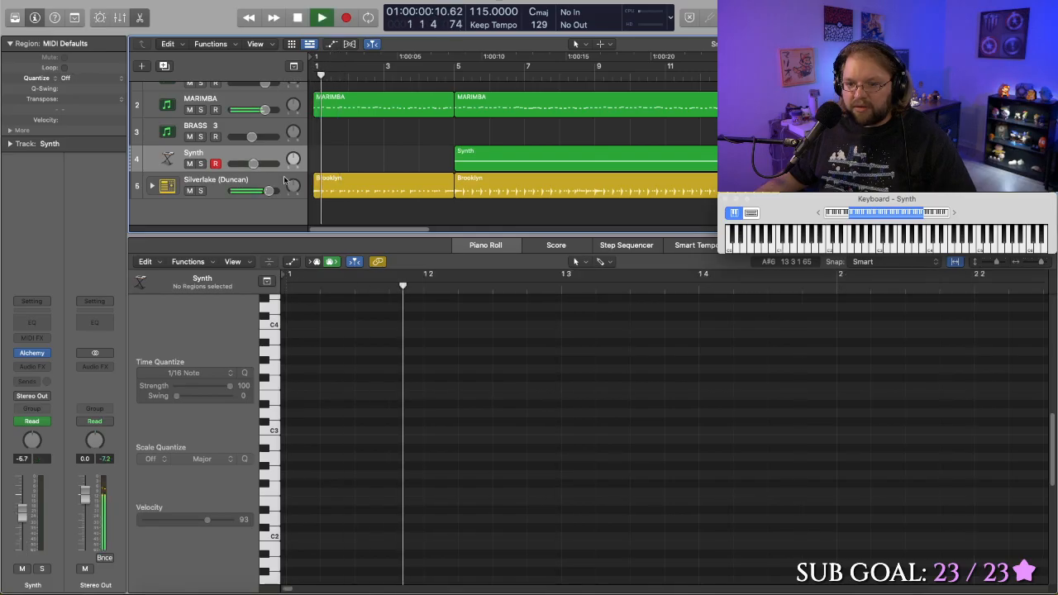
left_click_drag(269, 193, 270, 191)
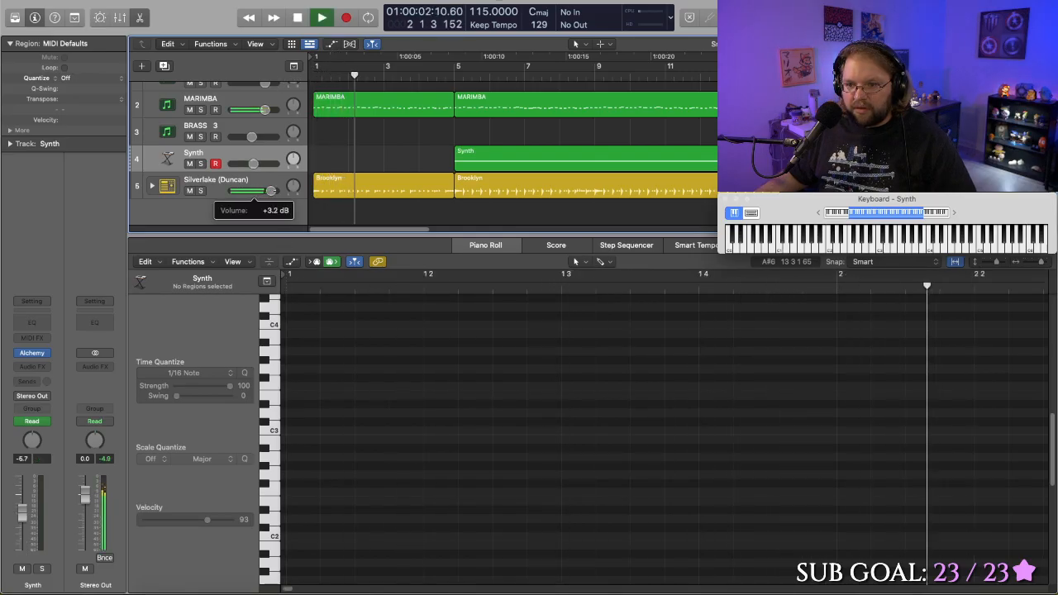
left_click_drag(264, 109, 262, 109)
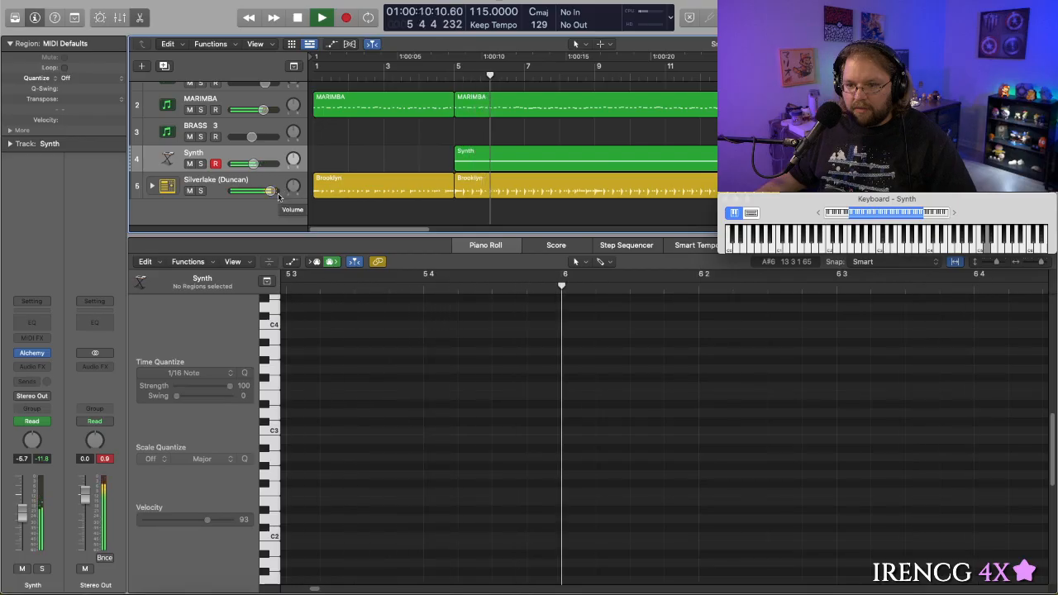
key("space")
- Set the Silverlake drums' volume to +1.0 dB and the marimba below -2.0 dB while playing from the beginning
left_click_drag(271, 191, 269, 191)
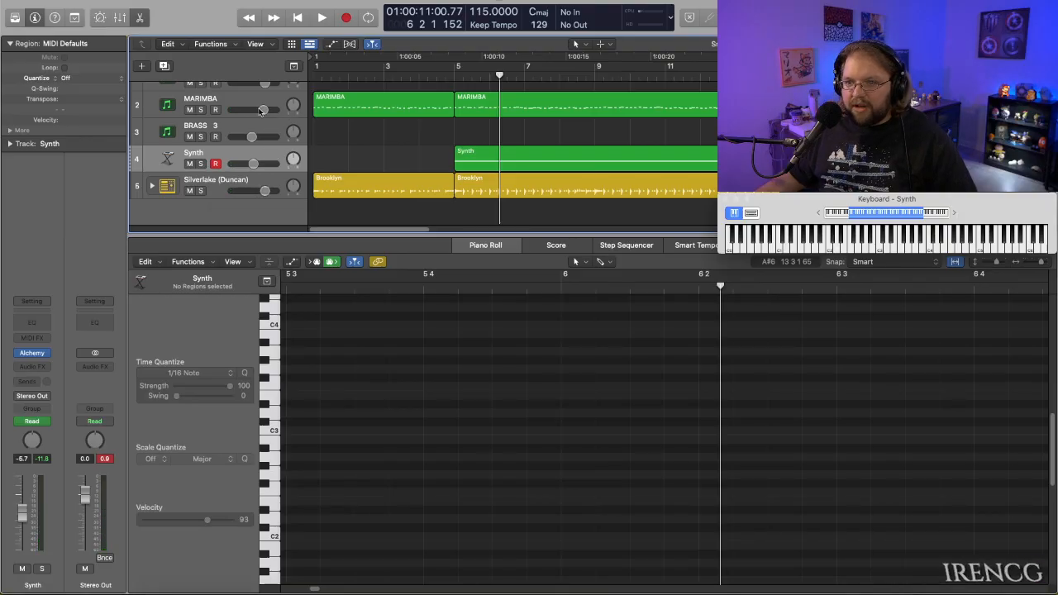
left_click_drag(264, 110, 262, 110)
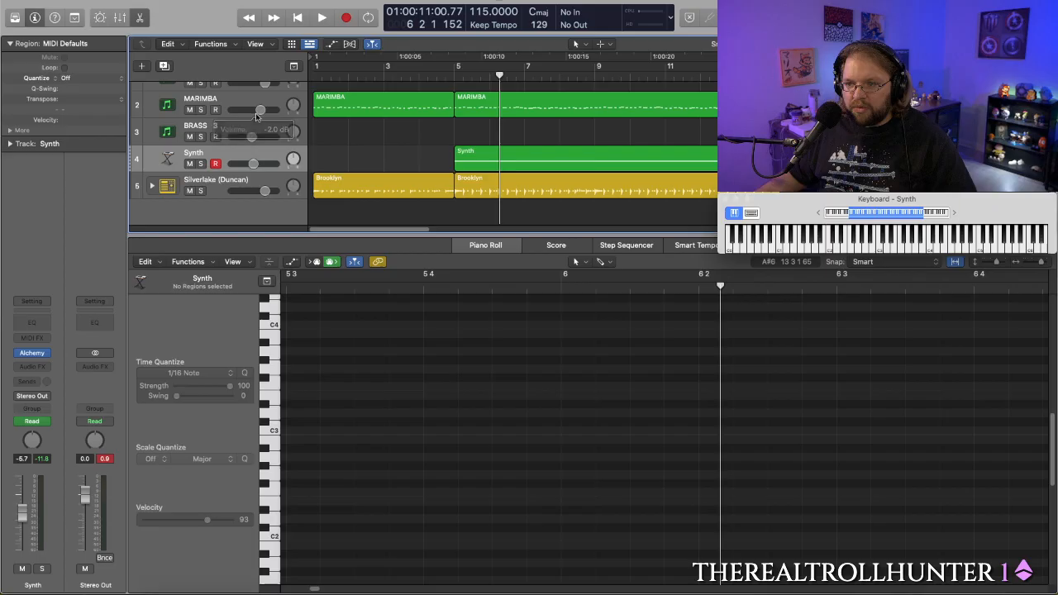
key("Return")
key("space")
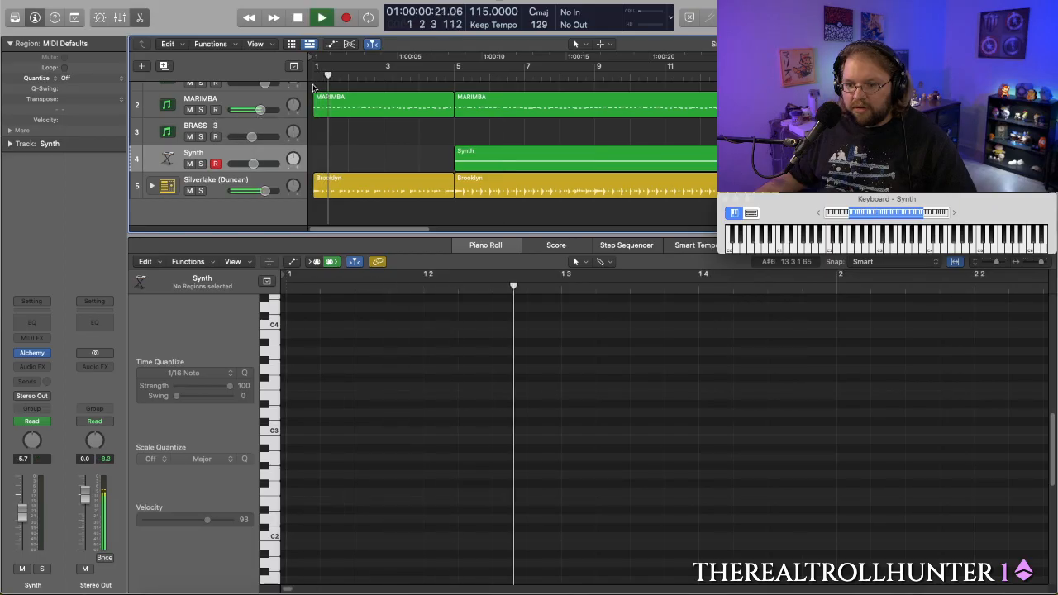
left_click_drag(264, 190, 266, 191)
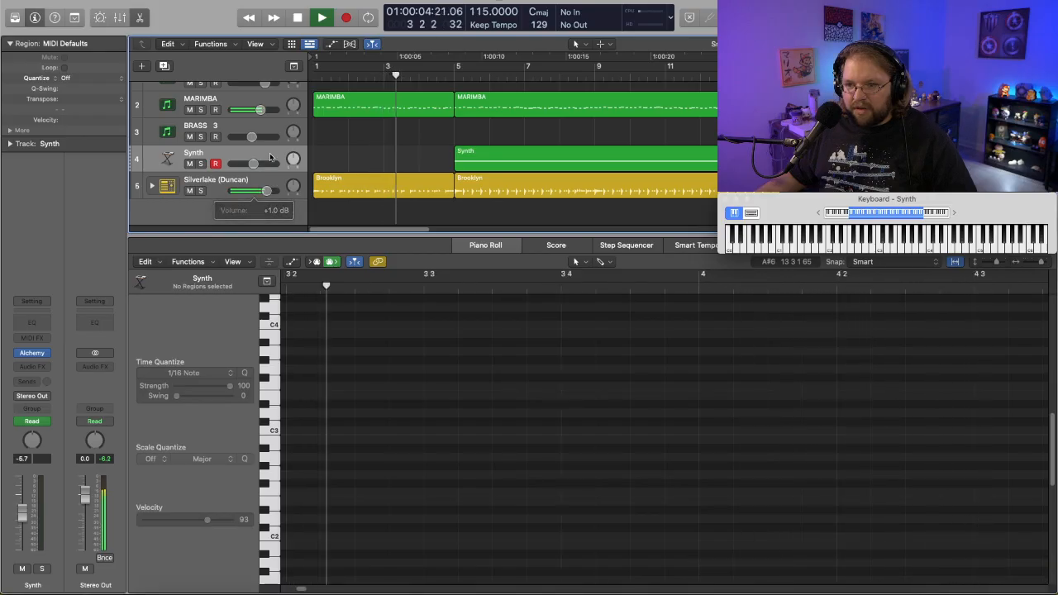
left_click_drag(262, 113, 258, 114)
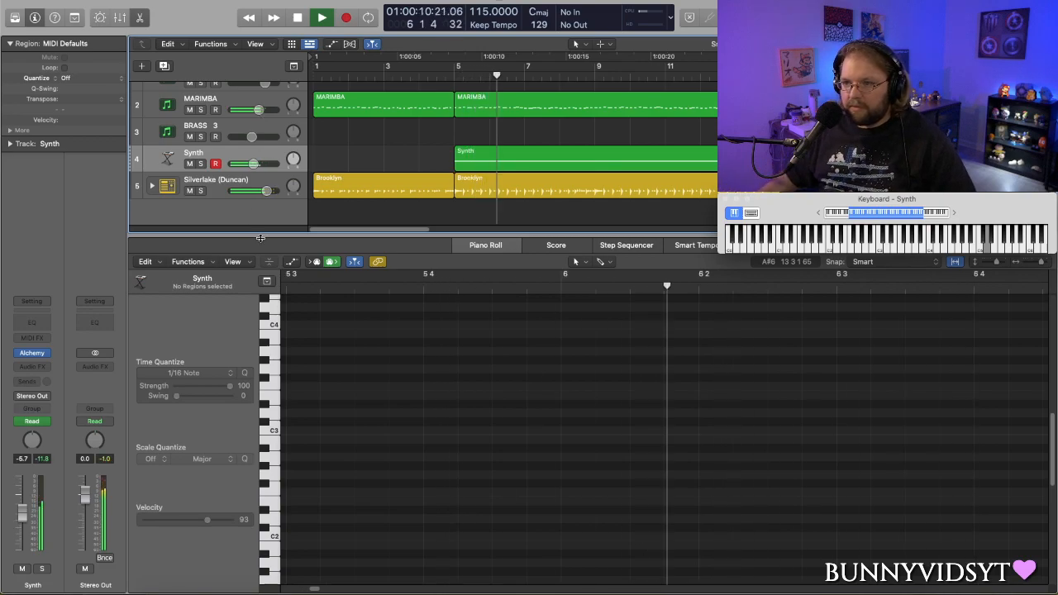
key("space")
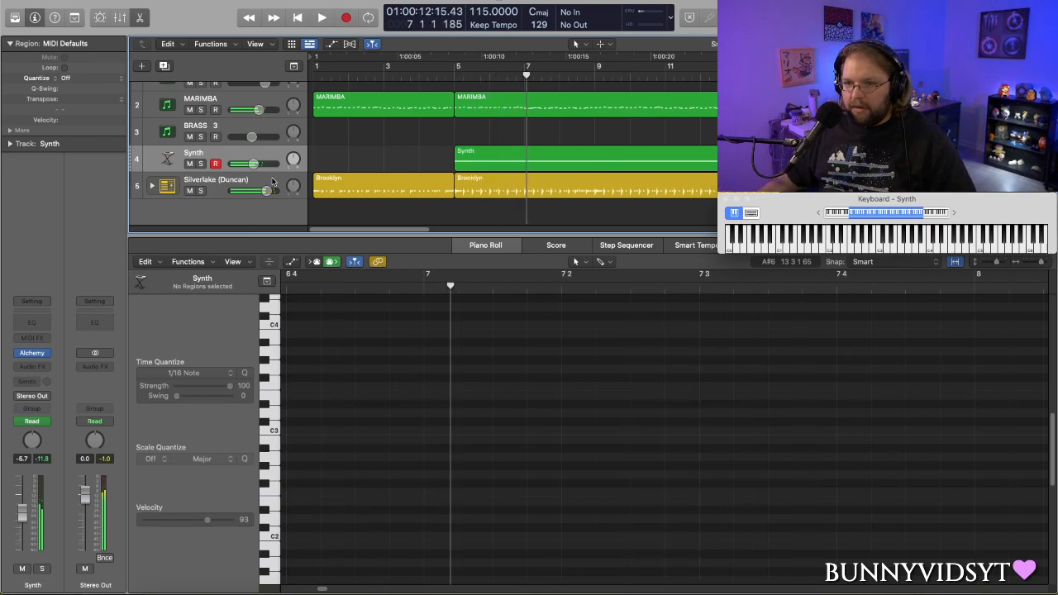
- Lower the Synth's volume automation line to -10.6 dB and play from bar 5
key("a")
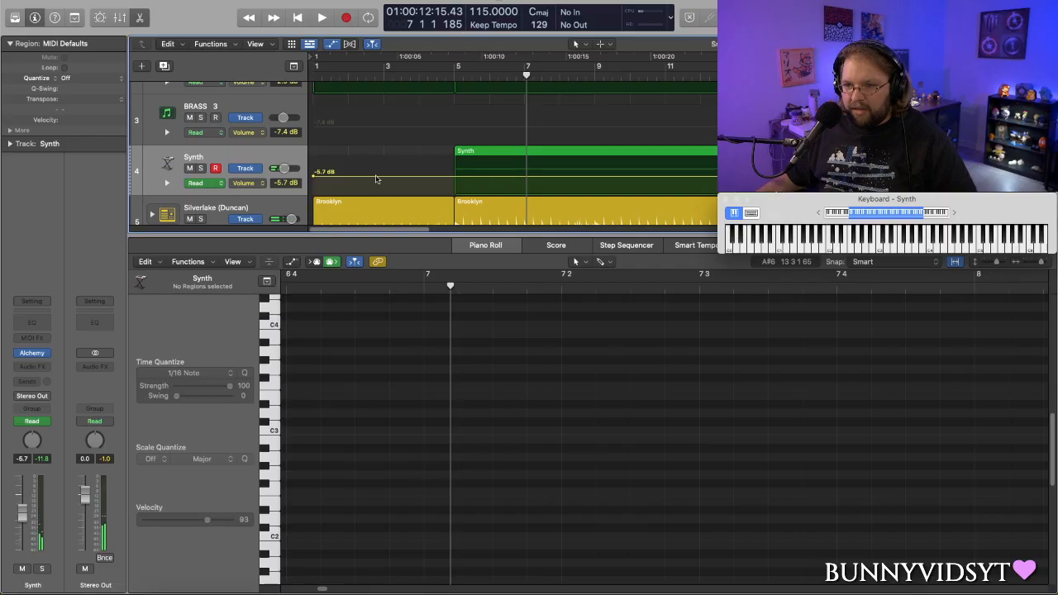
left_click_drag(375, 179, 375, 184)
key("a")
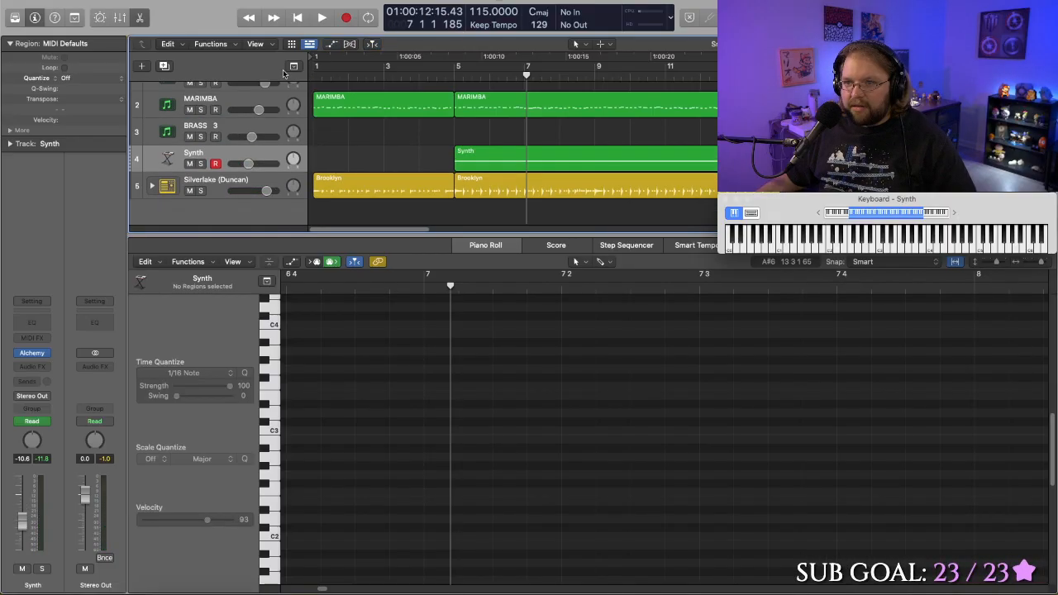
left_click(454, 75)
key("space")
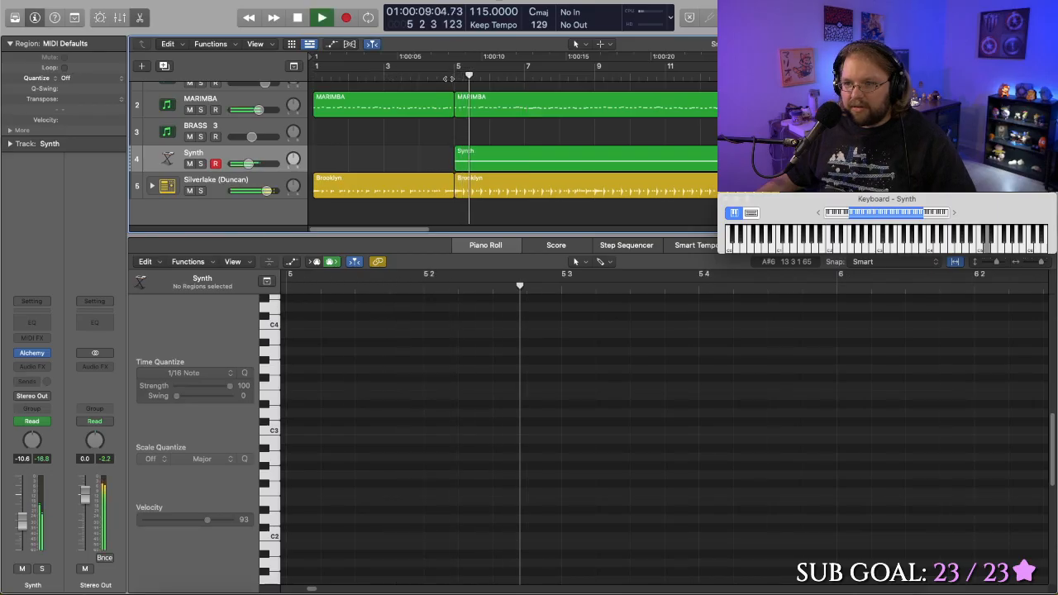
- Raise the Synth's volume automation line to -8.3 dB during playback
key("a")
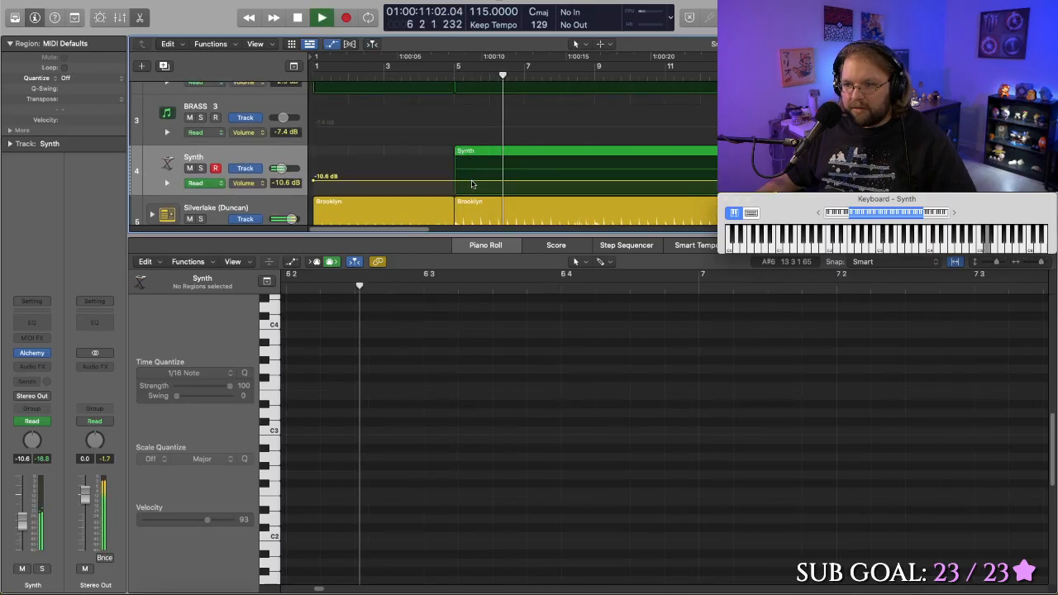
left_click(472, 182)
left_click_drag(472, 182, 472, 177)
key("a")
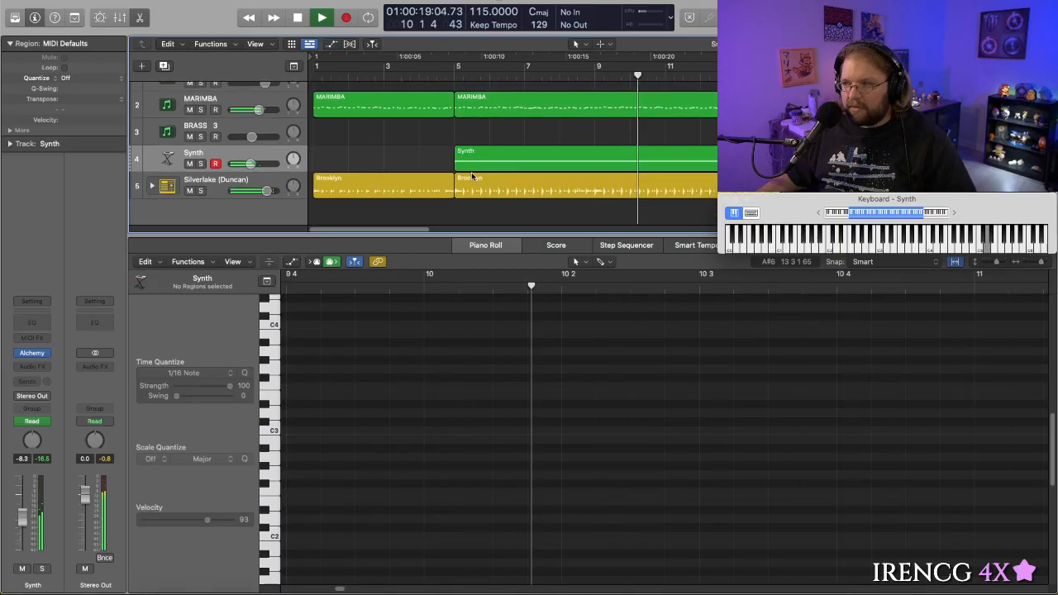
- Play from the beginning, lowering the marimba's volume a little further and raising the Silverlake drums slightly
key("Return")
key("space")
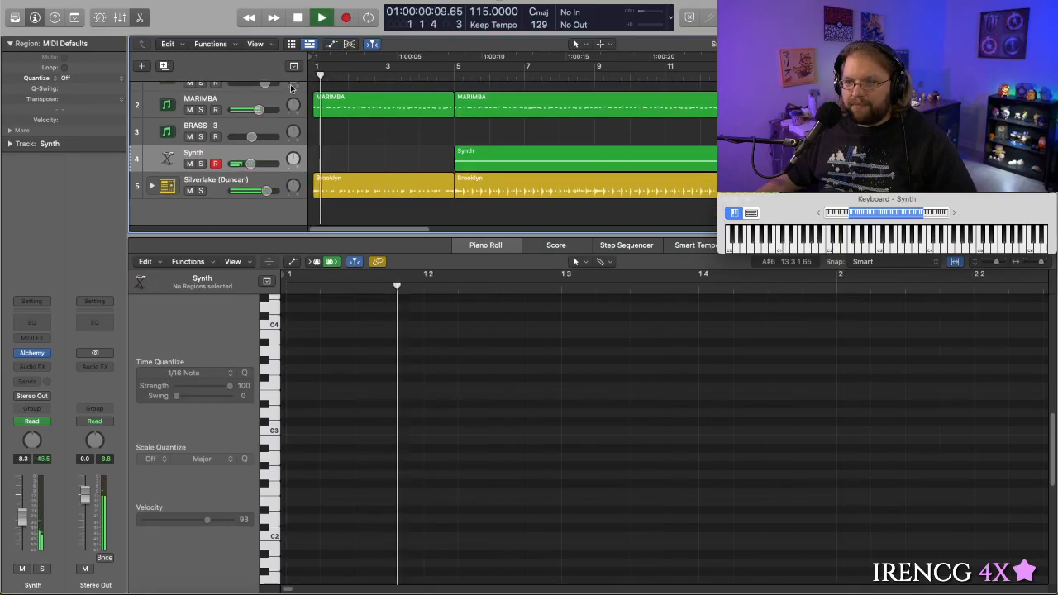
left_click_drag(259, 110, 255, 110)
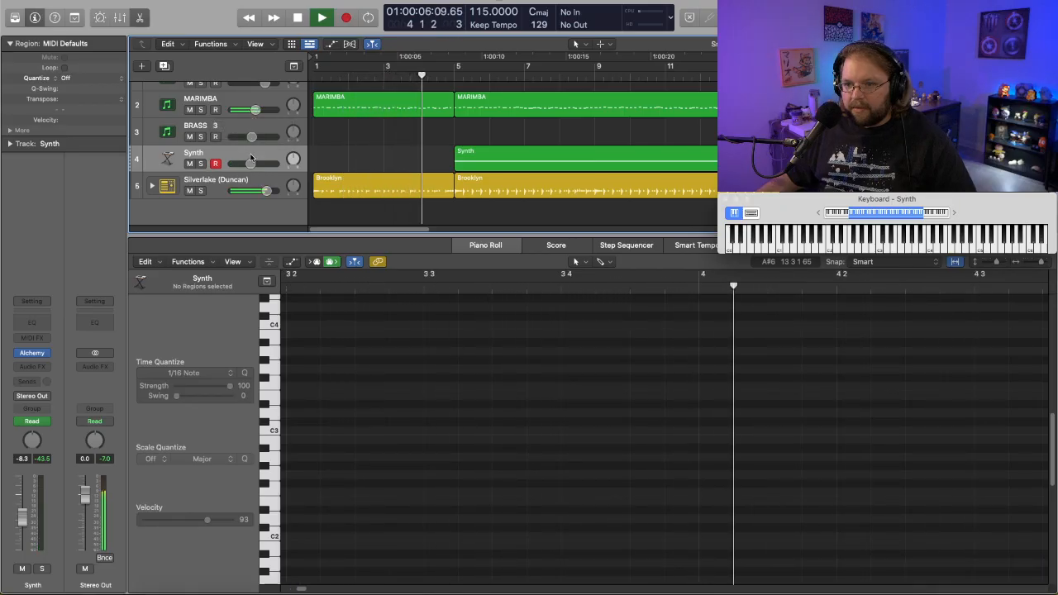
left_click_drag(266, 191, 268, 190)
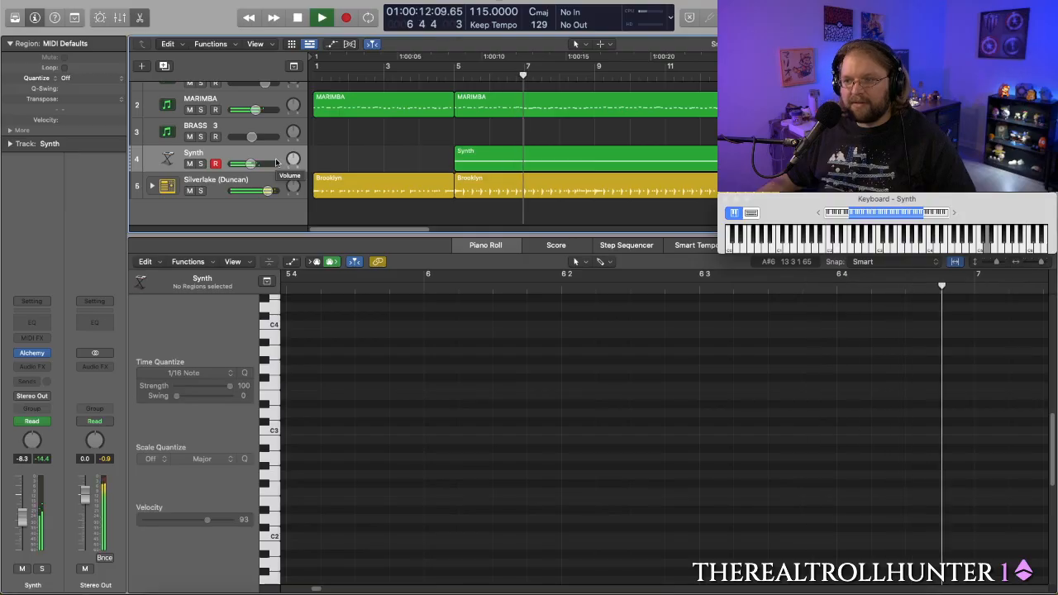
- Raise the Synth's volume automation to -6.3 dB during playback and hide the automation again
key("a")
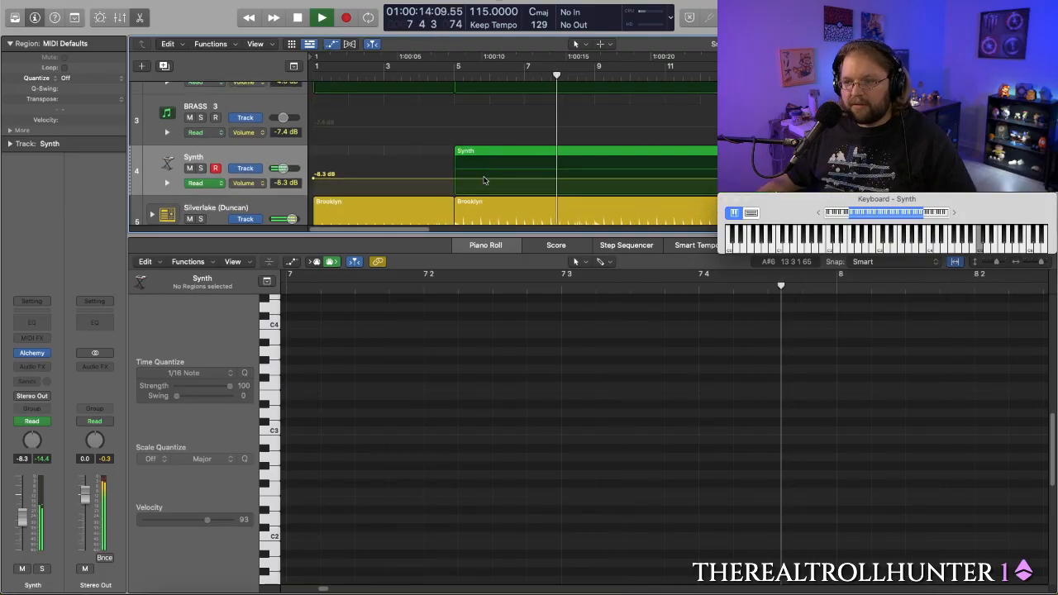
key("a")
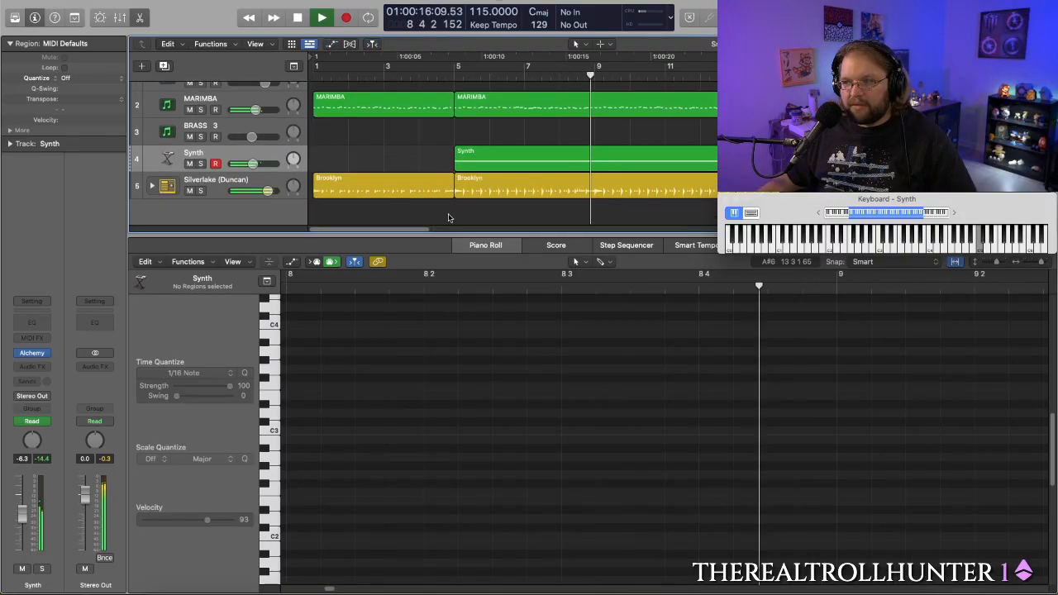
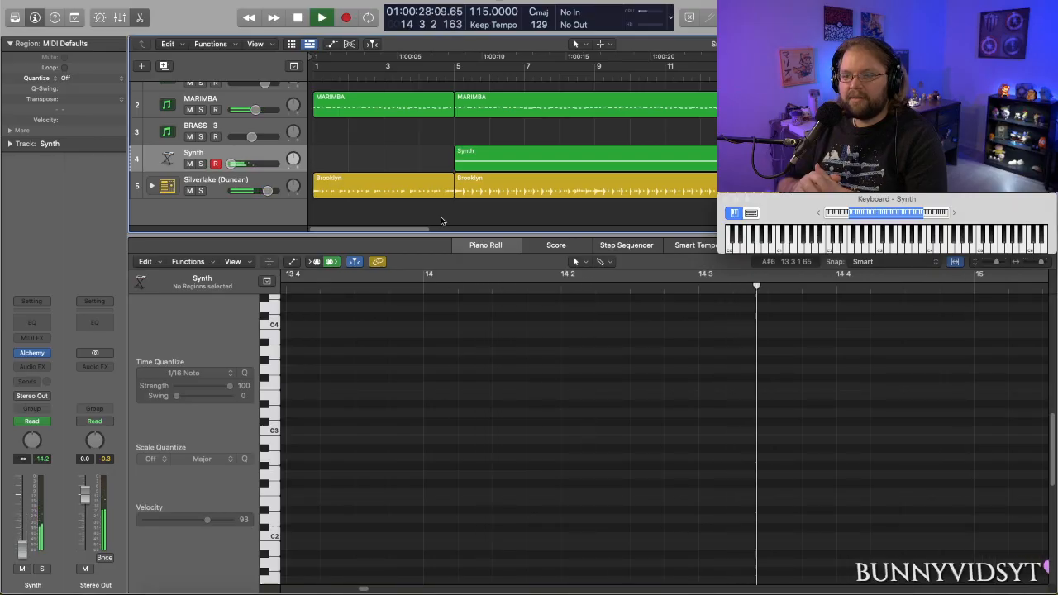
- Stop playback and select the Brooklyn drummer region starting at bar 13 on the Silverlake track
key("space")
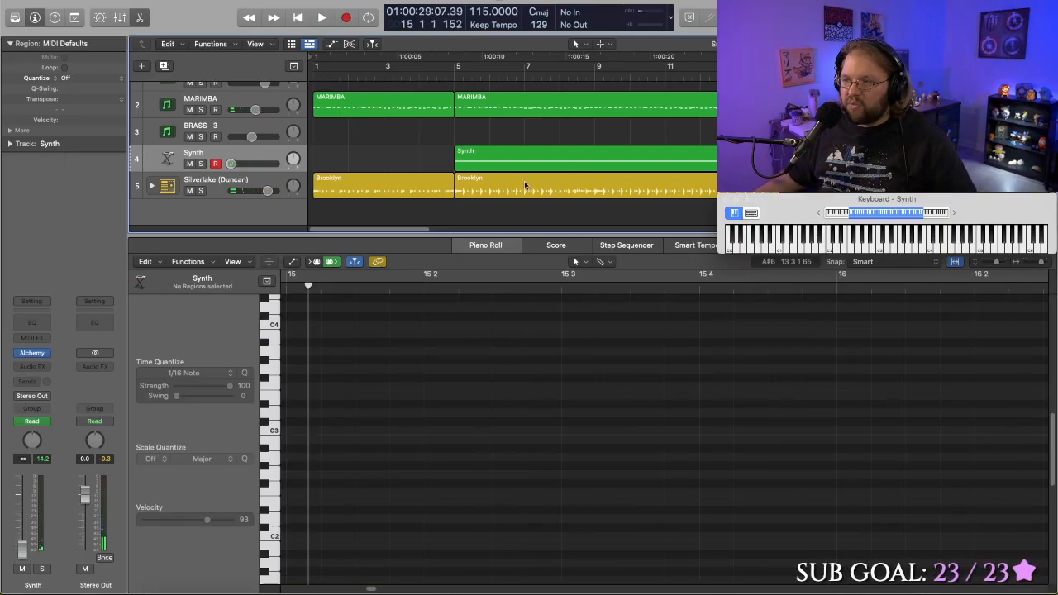
key("ctrl+Right")
key("ctrl+Left")
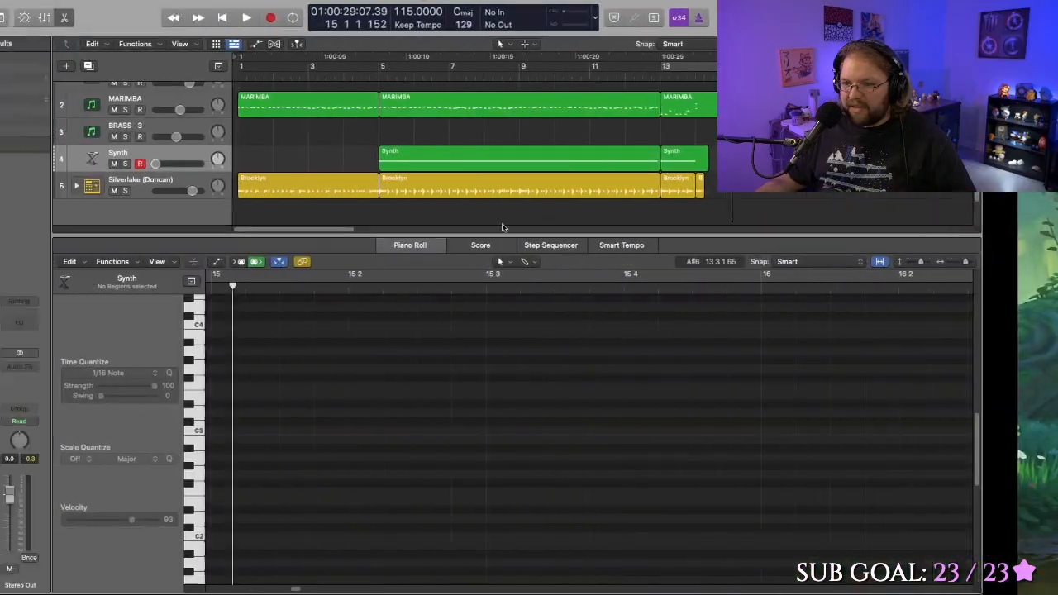
scroll(422, 182, "right", 10)
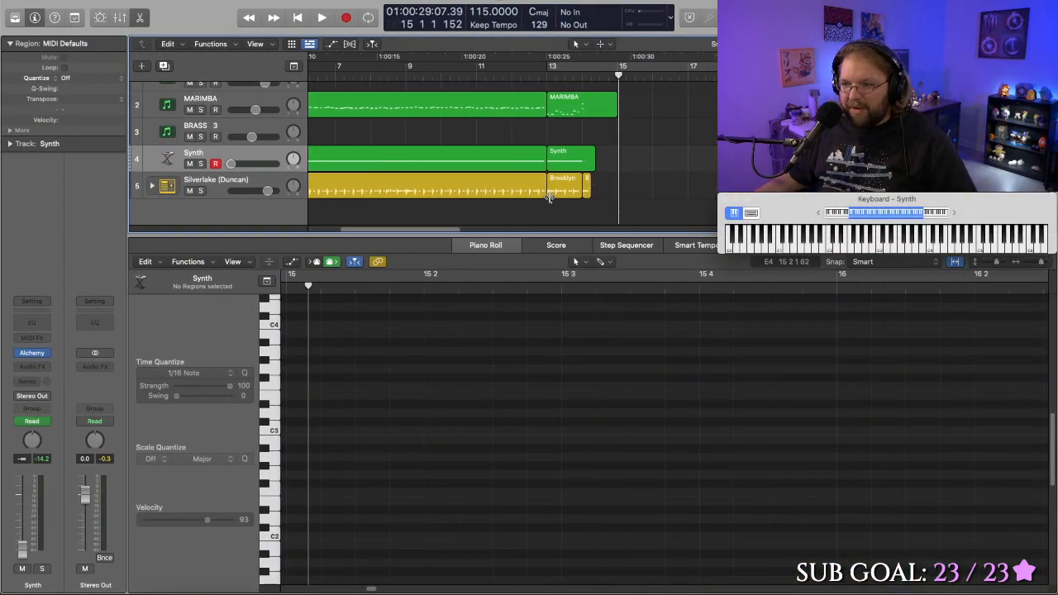
left_click(559, 192)
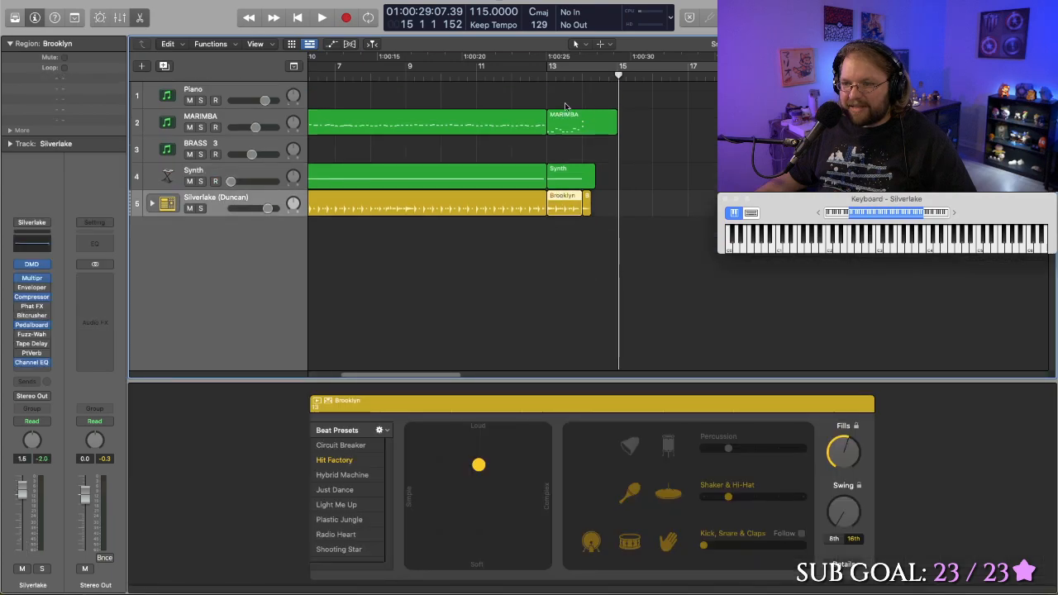
- Solo the Silverlake drum track and listen to its ending from bar 13
key("space")
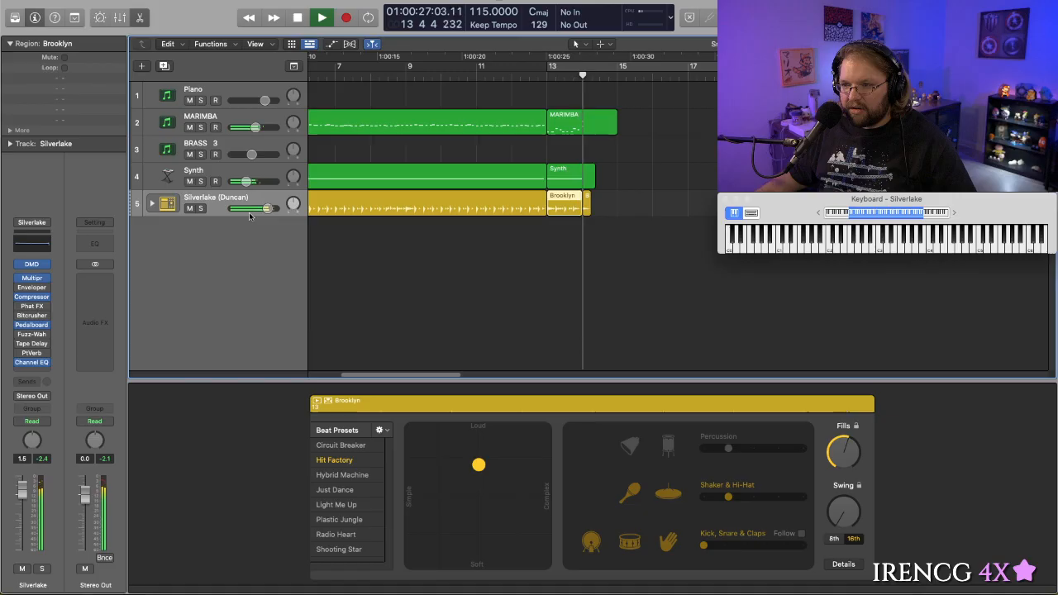
left_click(199, 208)
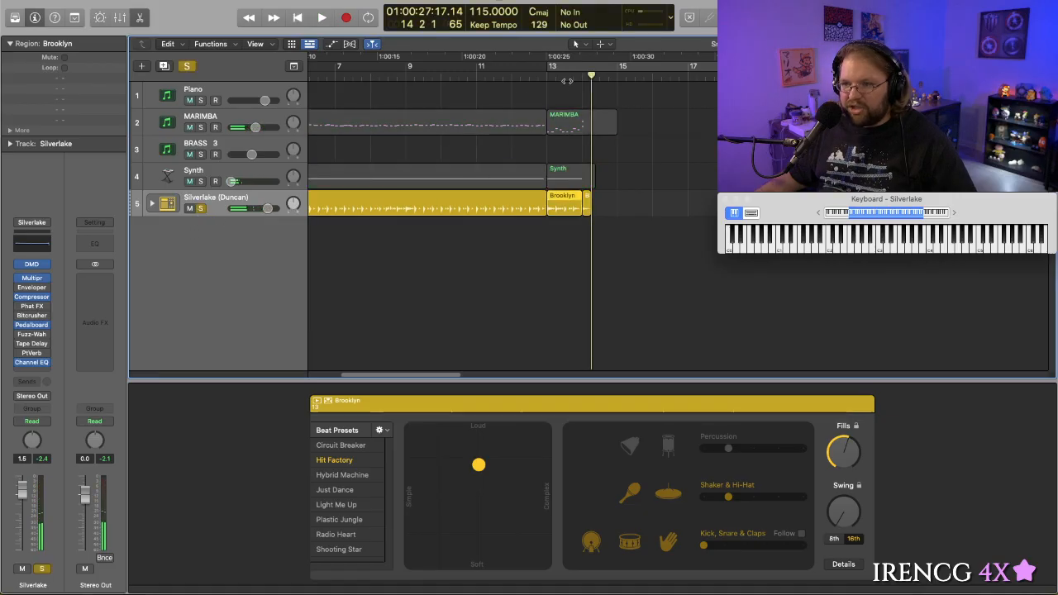
left_click_drag(578, 77, 545, 79)
key("space")
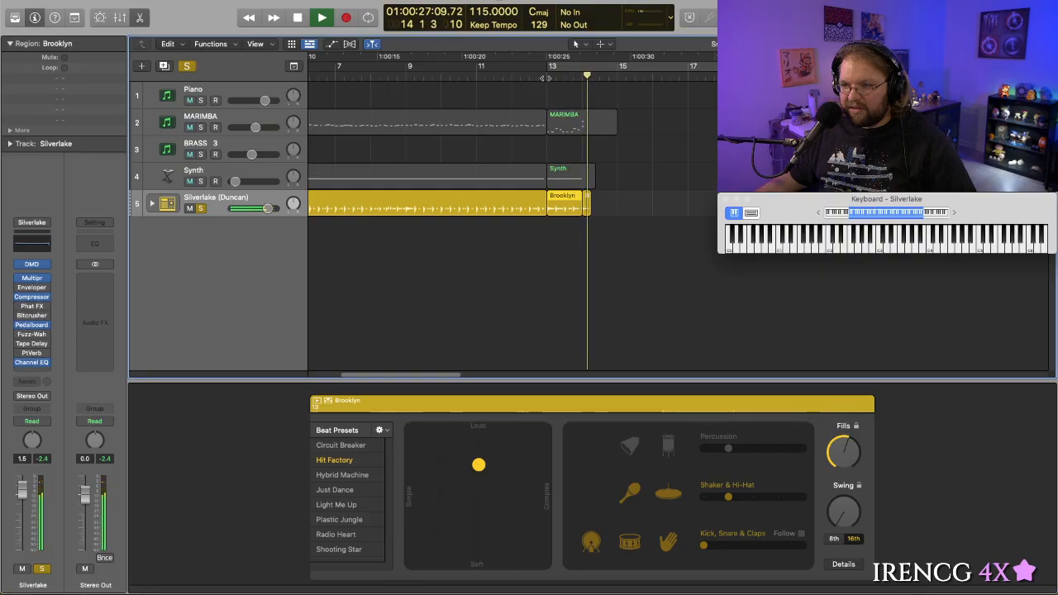
key("space")
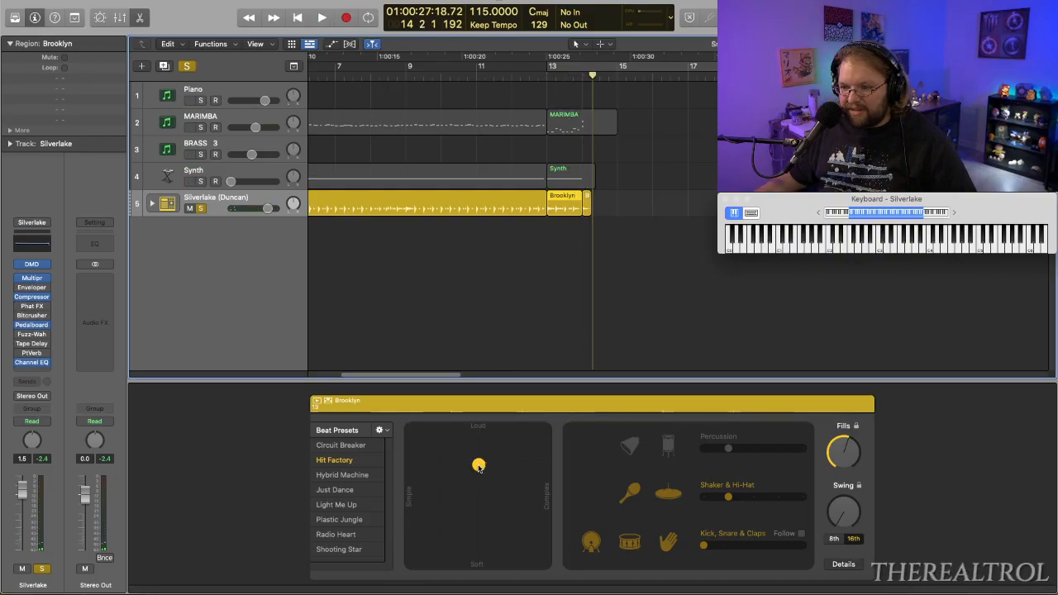
- Try a slightly louder setting for the bar 13 Brooklyn region and audition it
left_click_drag(479, 469, 486, 469)
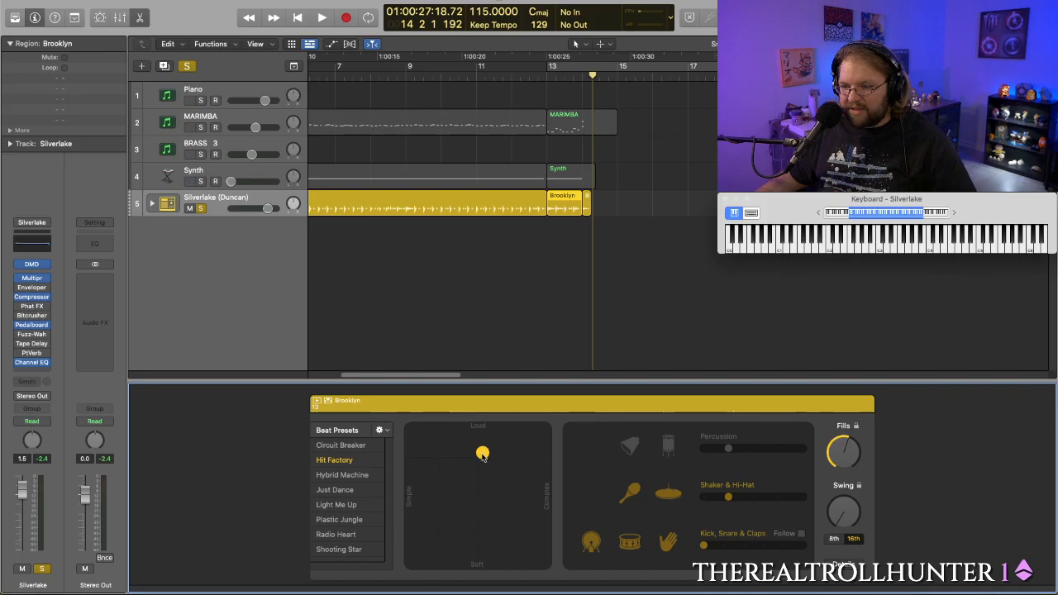
key("space")
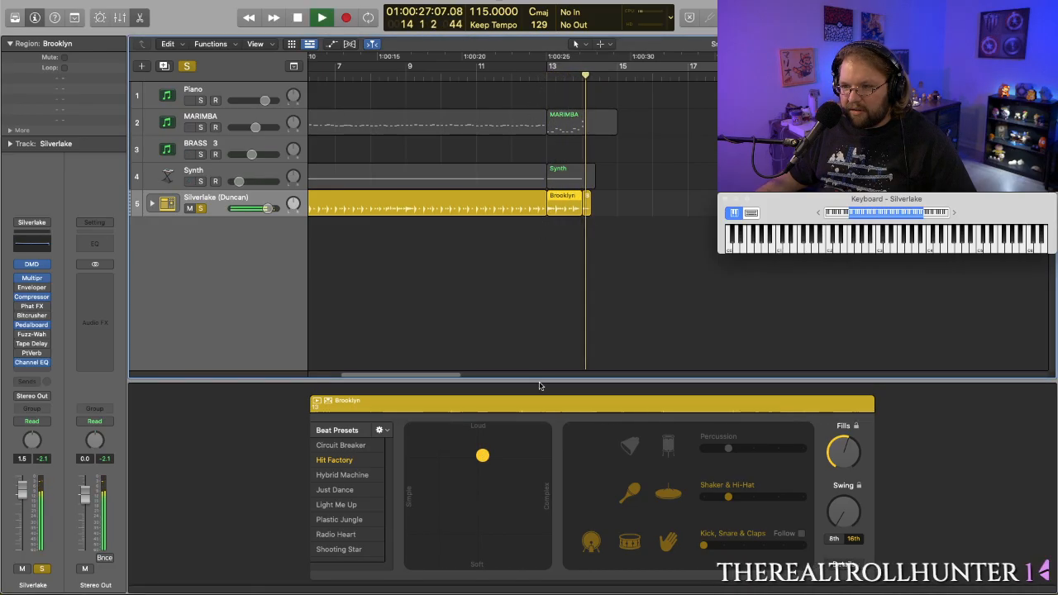
key("space")
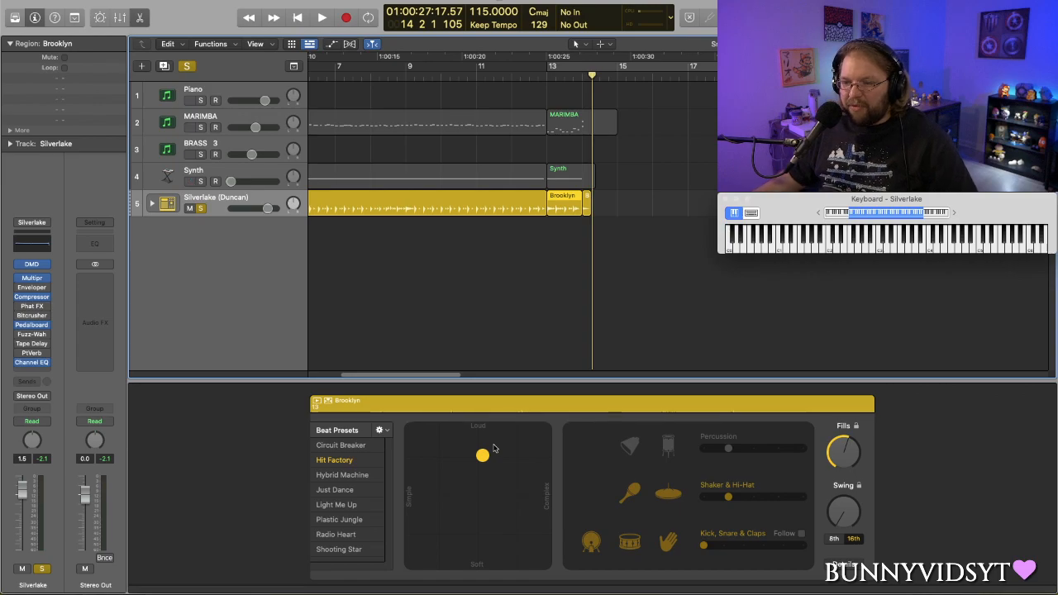
- Try raising the bar 13 drum pattern's loudness further and replay it from just before bar 13
left_click_drag(484, 459, 484, 454)
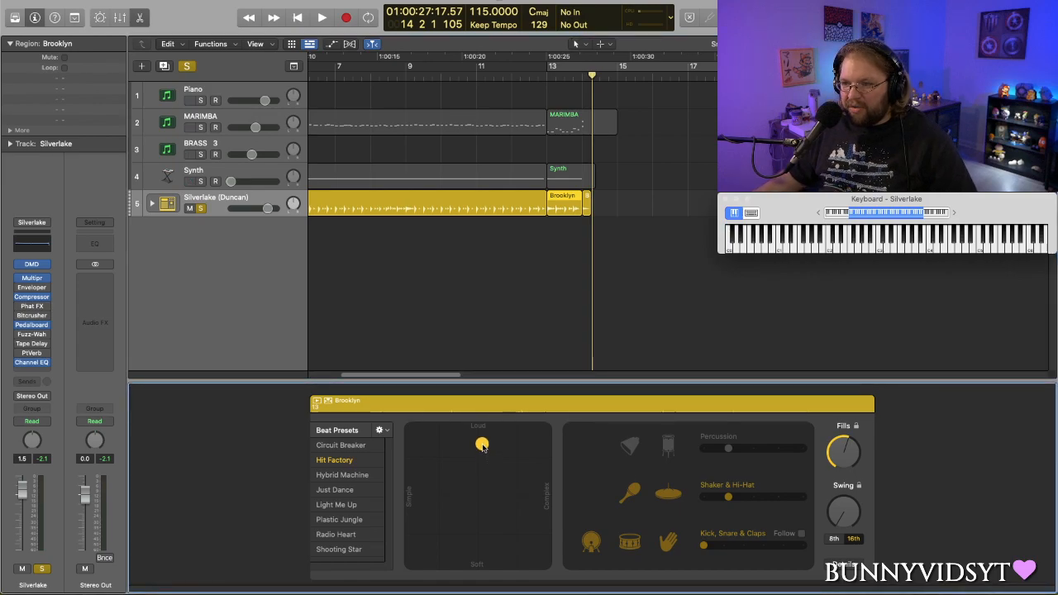
double_click(538, 73)
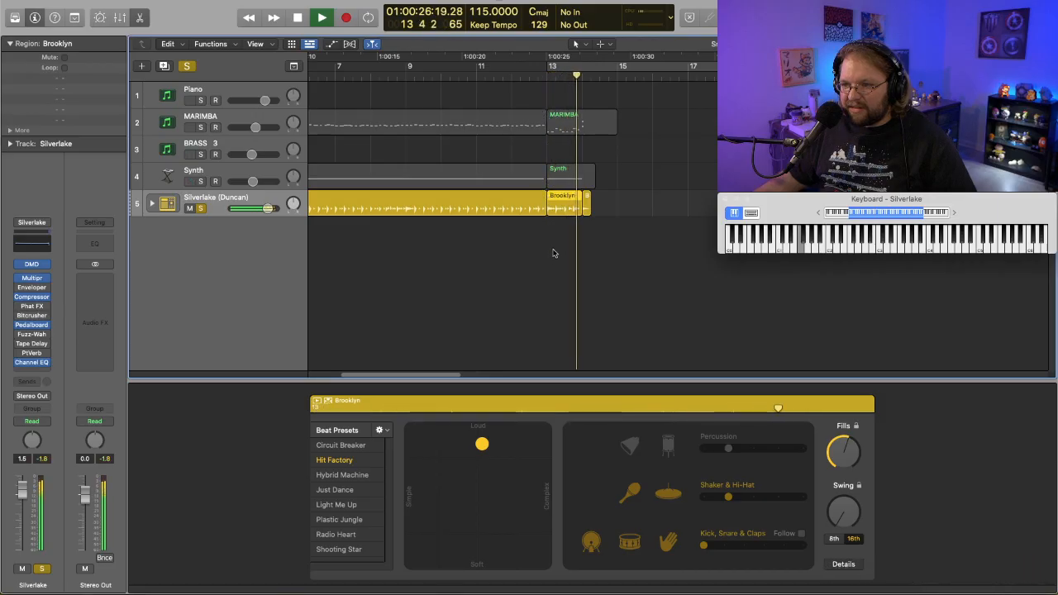
key("space")
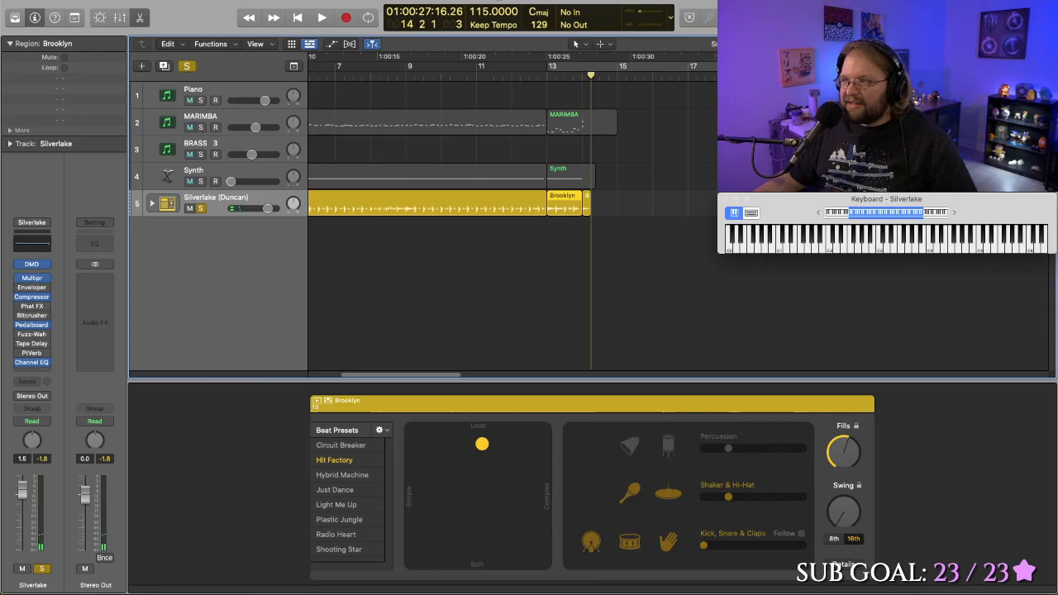
- Inspect the drum hits around bars 13 and 14 up close and play through them
left_click_drag(1015, 43, 1027, 44)
left_click_drag(379, 375, 386, 378)
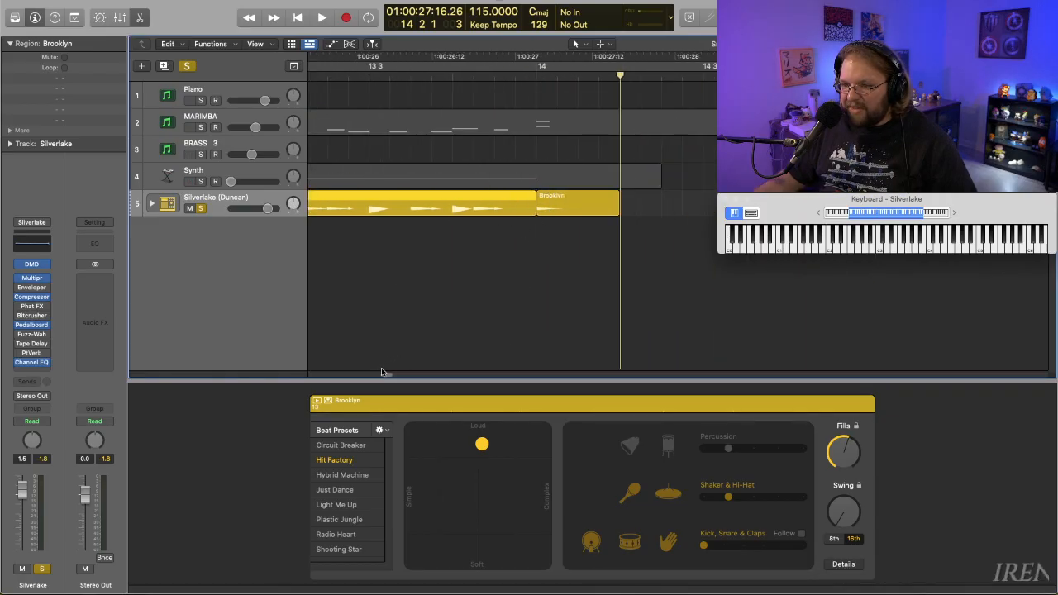
left_click_drag(385, 375, 382, 376)
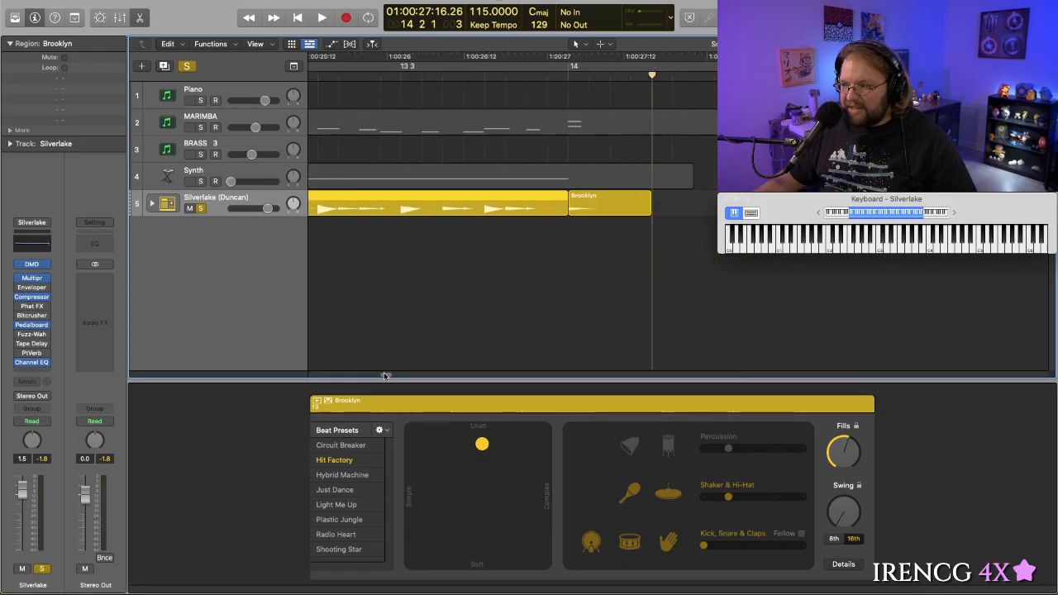
left_click(322, 76)
key("space")
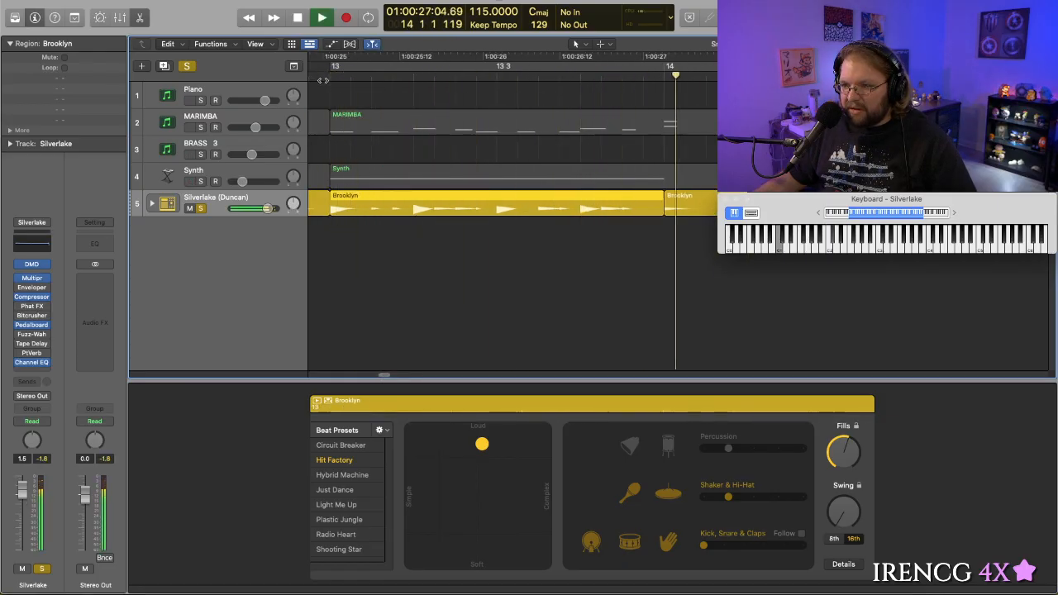
key("space")
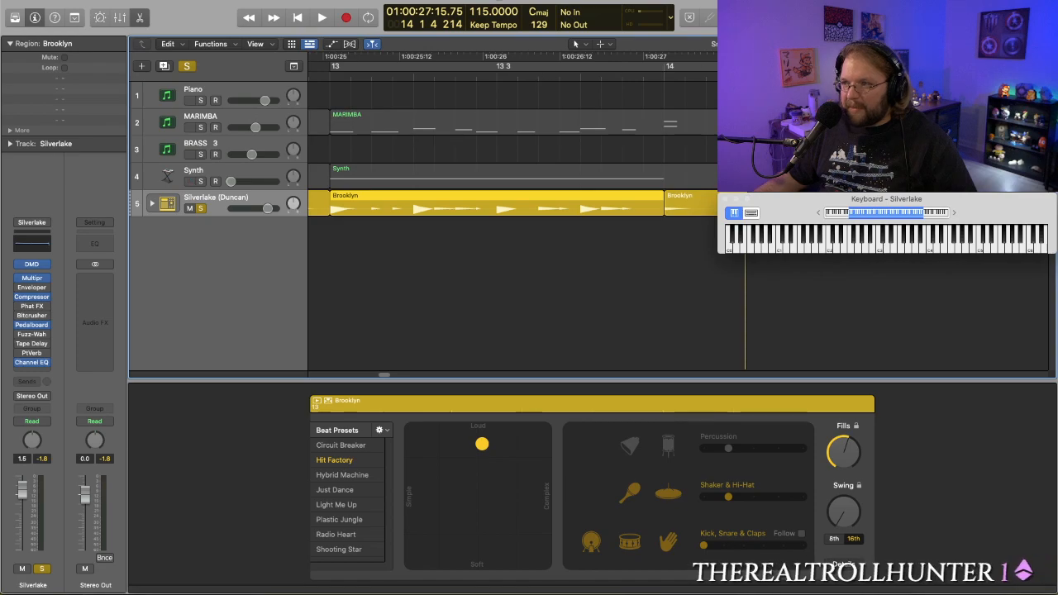
- Try a softer setting for the Brooklyn region at bar 13, keeping its complexity near the middle
left_click_drag(1026, 44, 1020, 44)
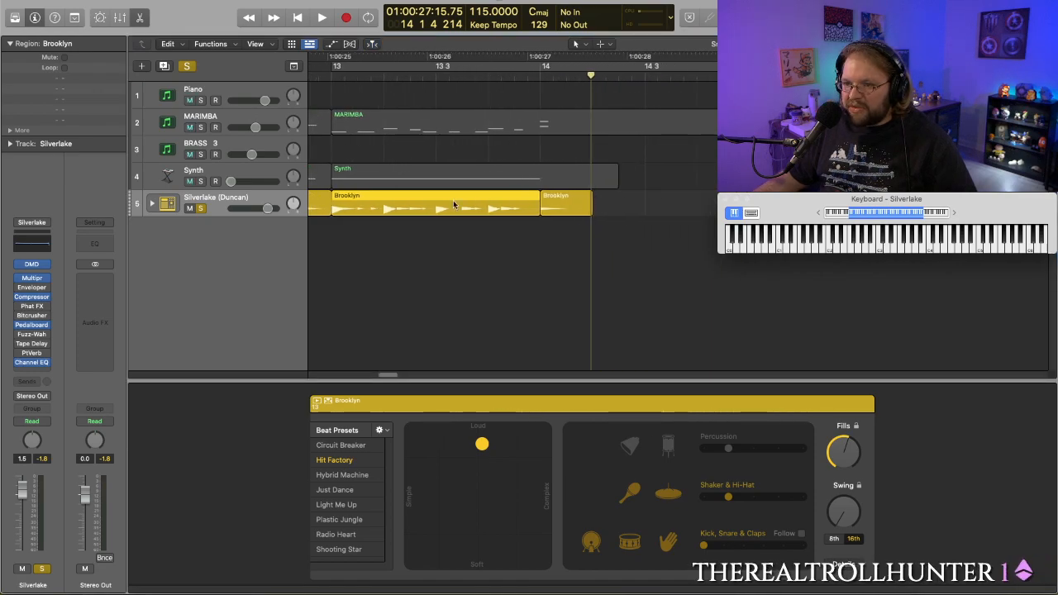
scroll(385, 372, "left", 3)
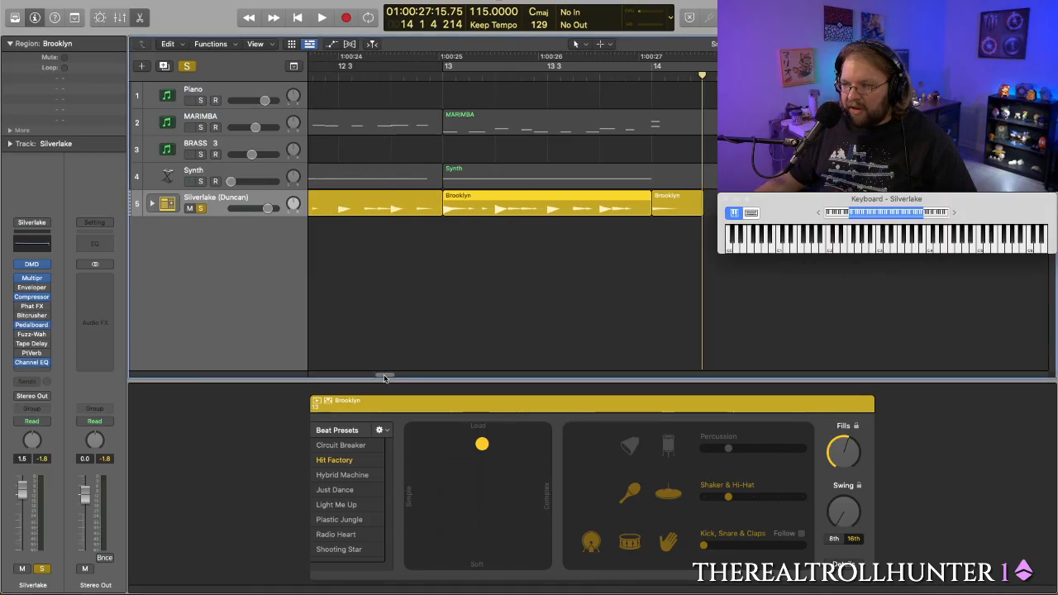
scroll(384, 375, "right", 3)
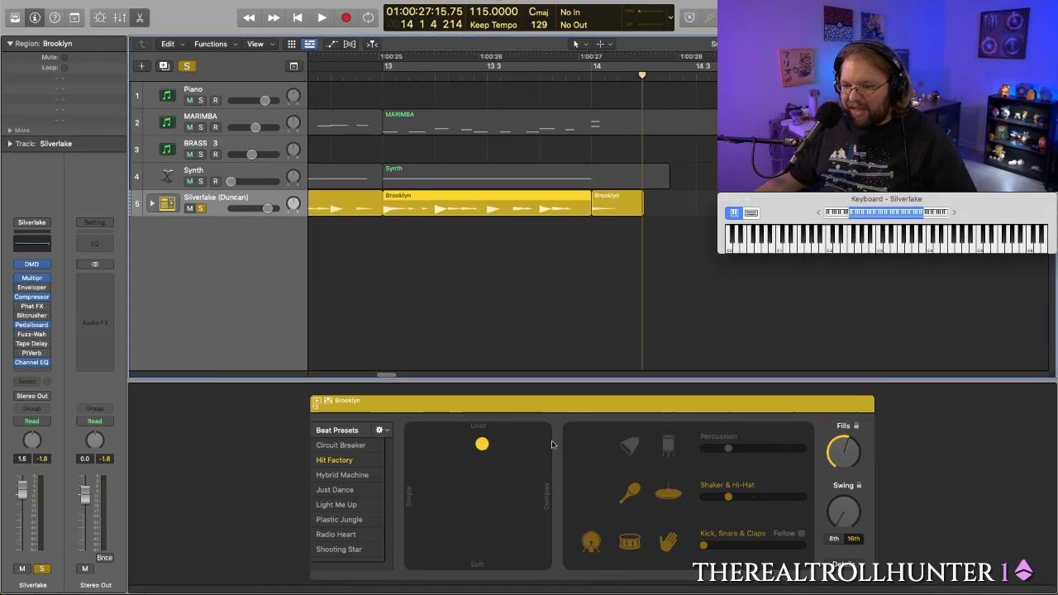
left_click_drag(482, 443, 484, 462)
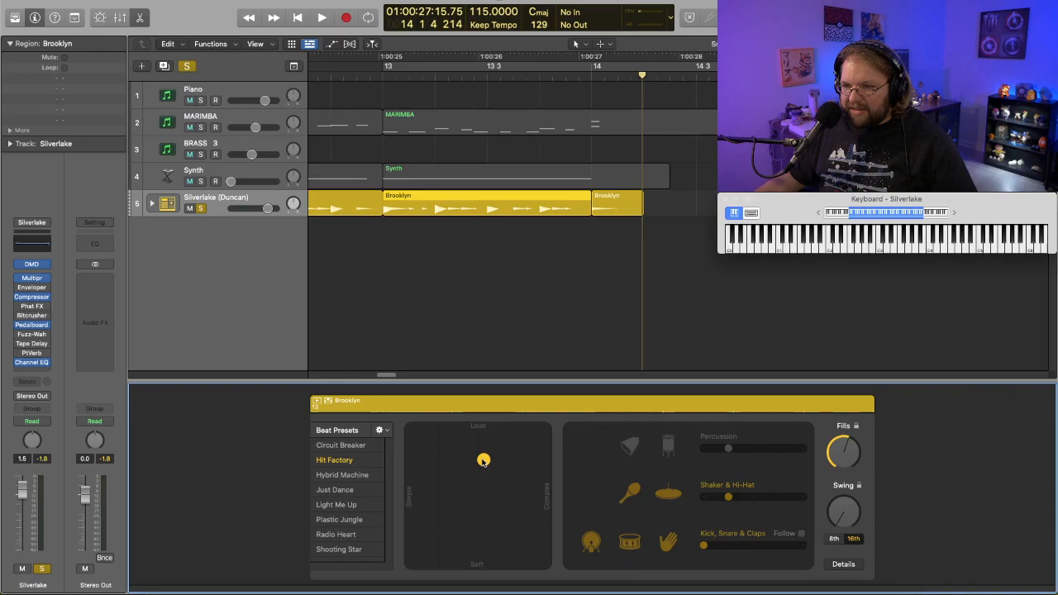
- Expand the Silverlake kit to examine which drum pieces sound during the ending, and collapse it again
left_click(152, 202)
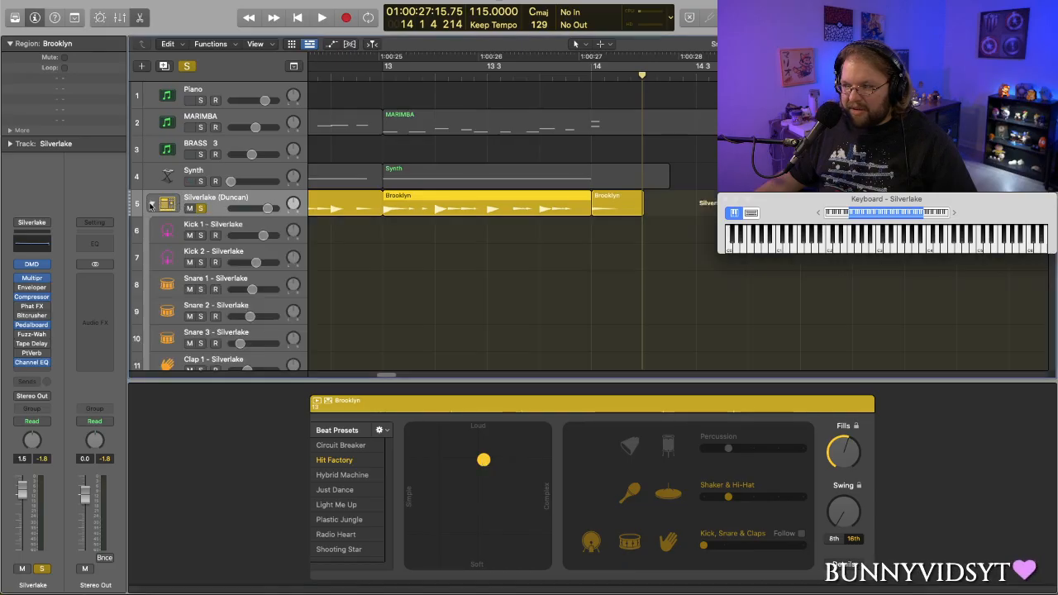
scroll(357, 265, "down", 10)
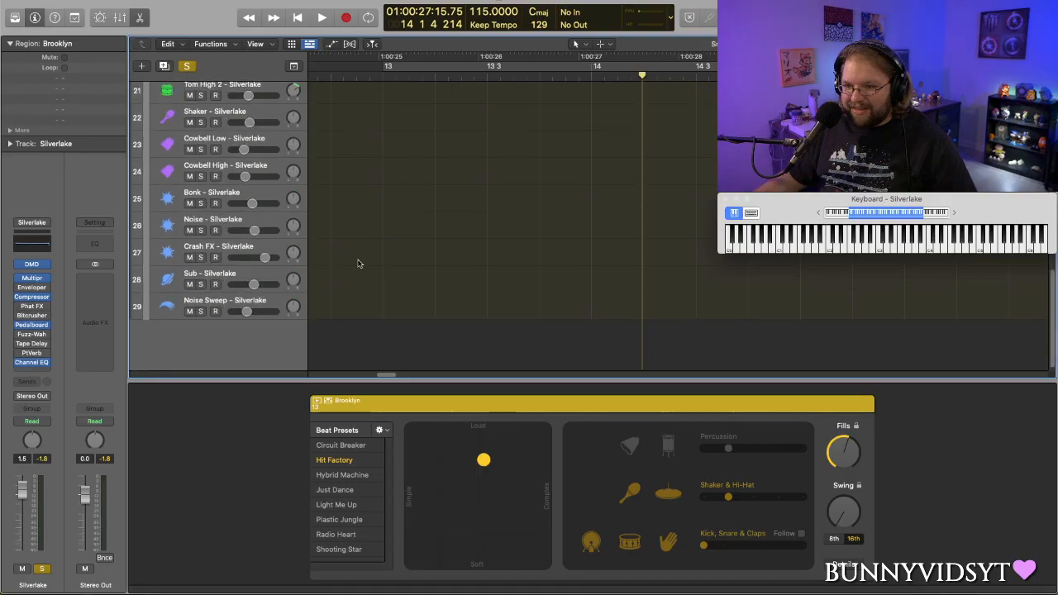
scroll(358, 264, "up", 1)
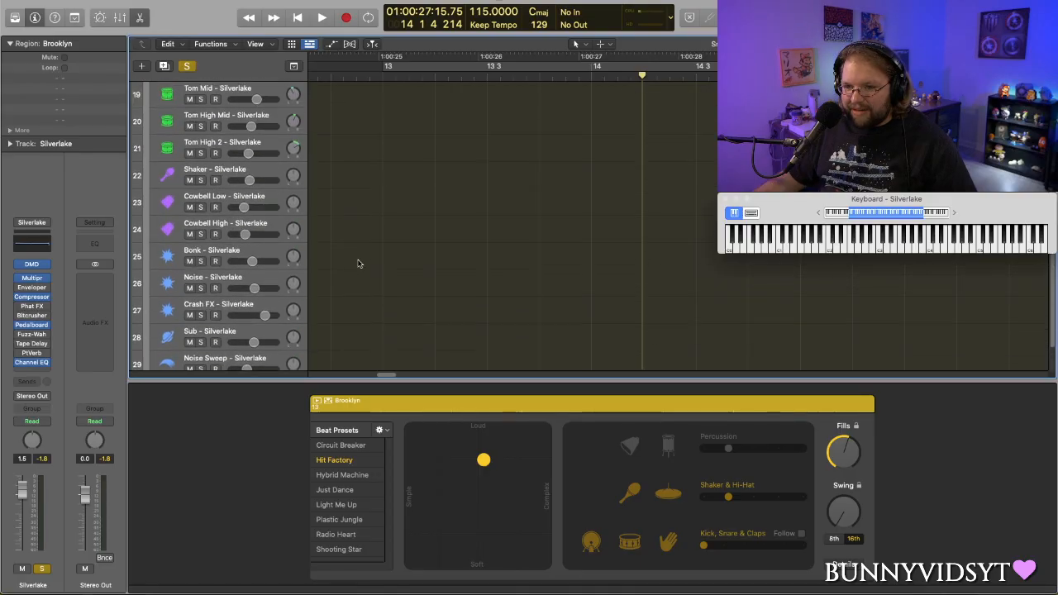
scroll(358, 263, "up", 10)
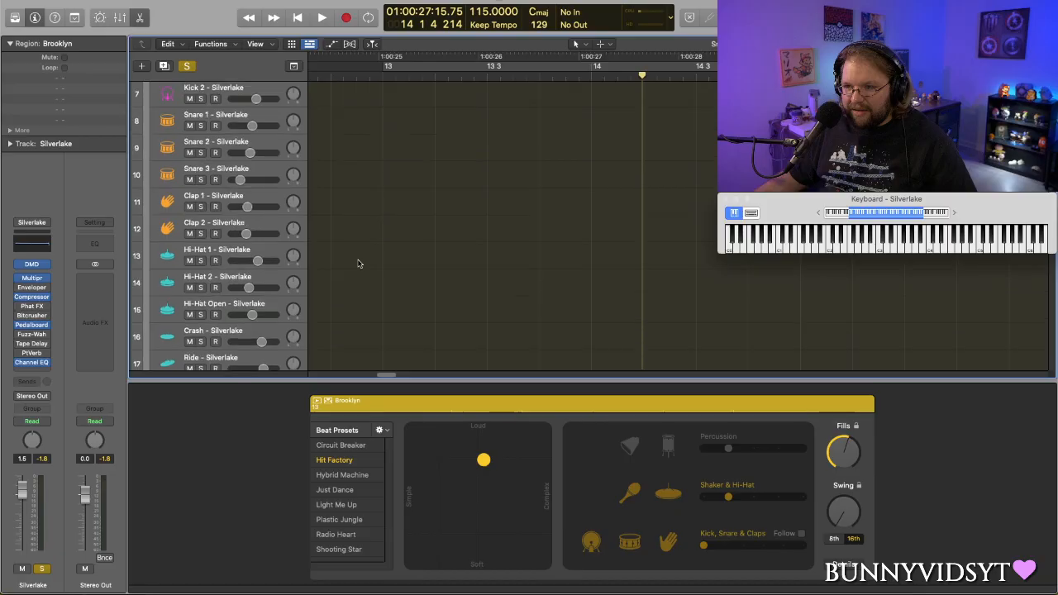
double_click(419, 75)
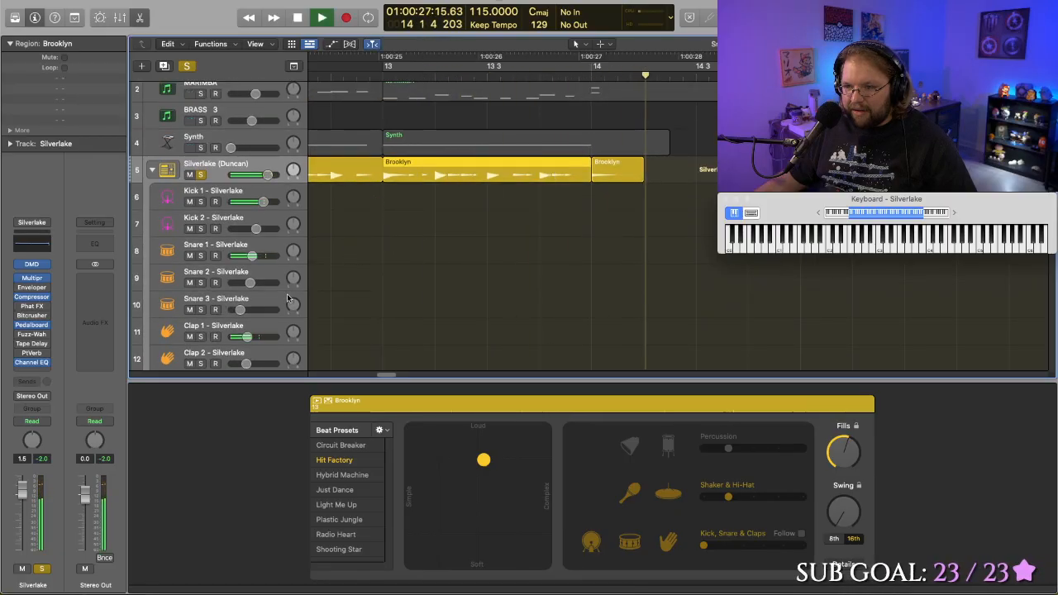
key("space")
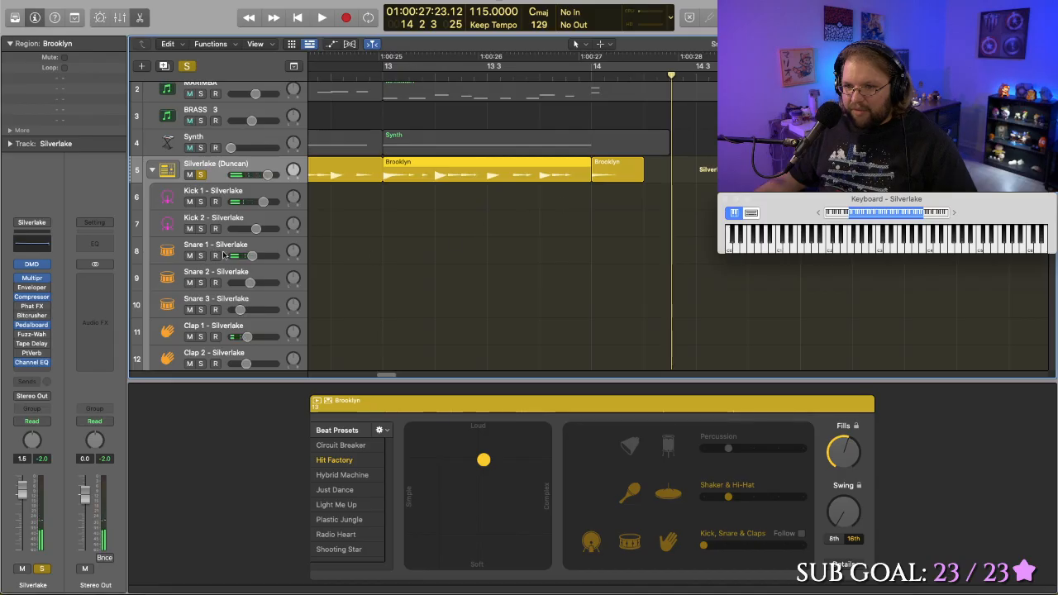
left_click(618, 251)
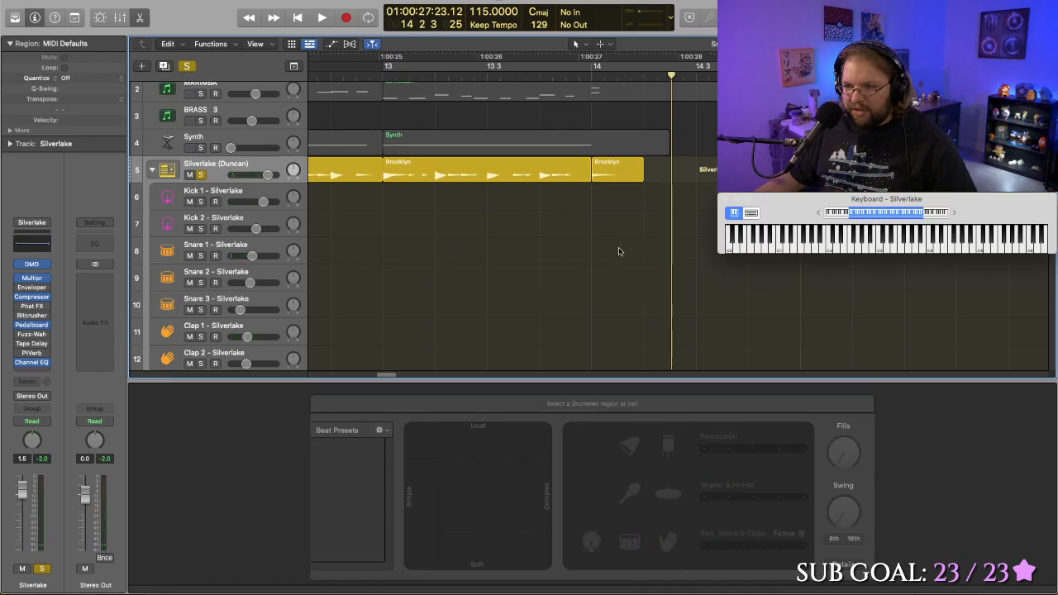
left_click(152, 170)
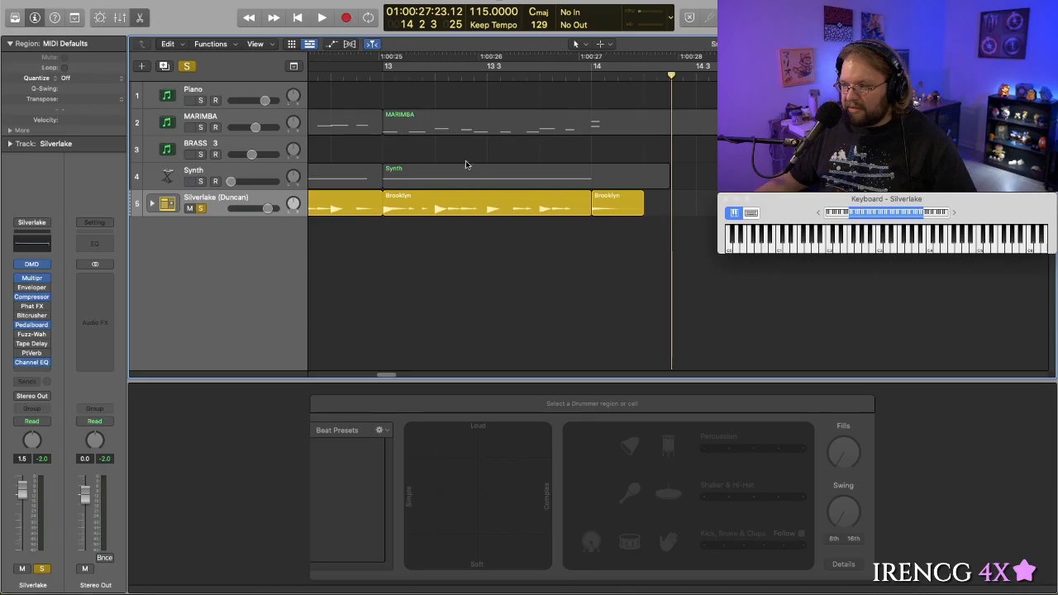
- Replay the soloed drum ending from just before bar 13
left_click(367, 79)
key("space")
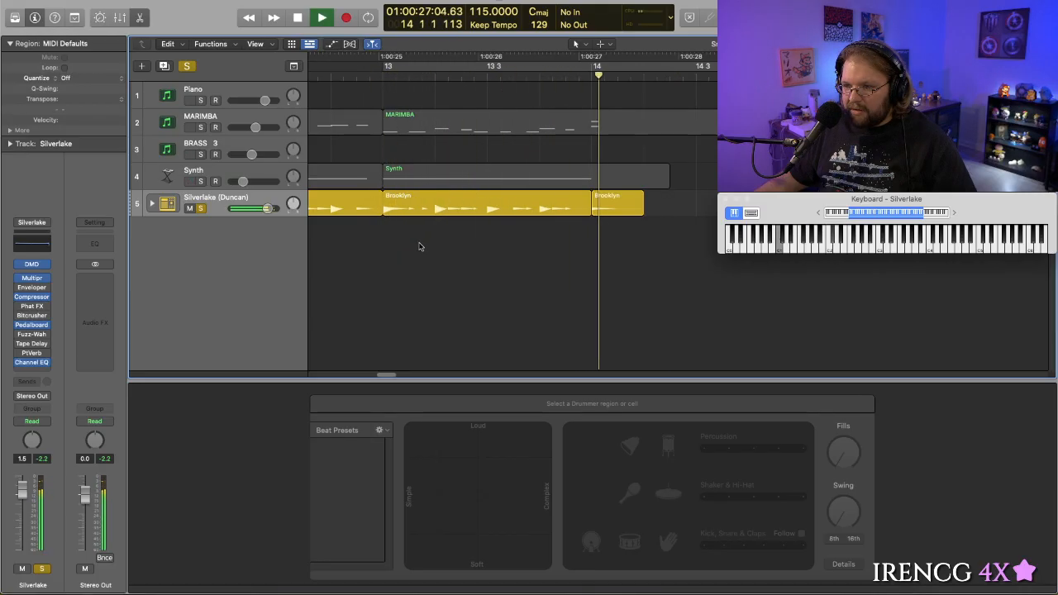
key("space")
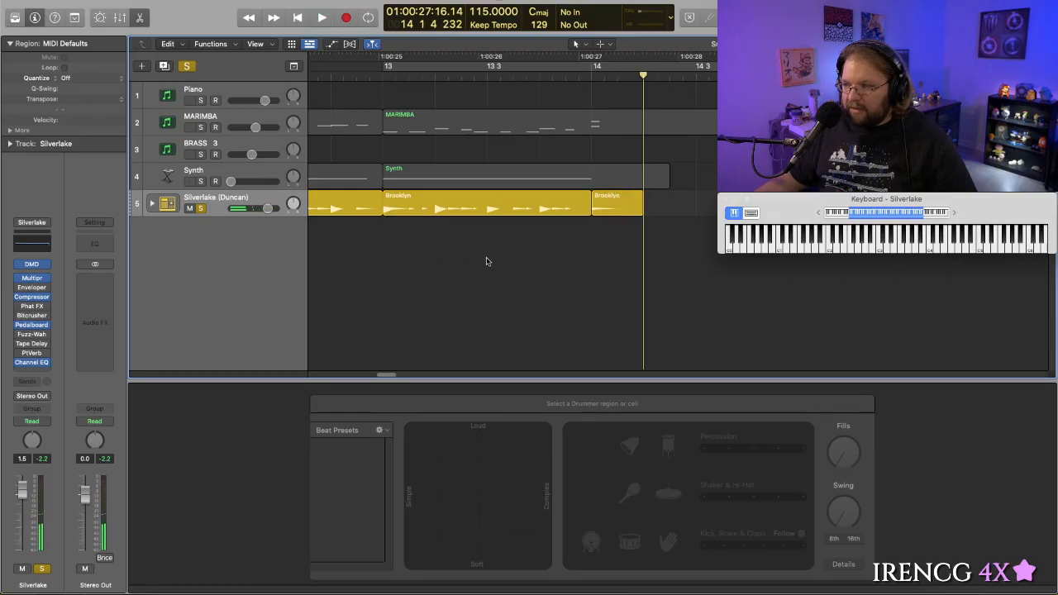
- Make the bar 13 Brooklyn region noticeably more complex and a little softer, and audition it from just before bar 13
left_click(505, 207)
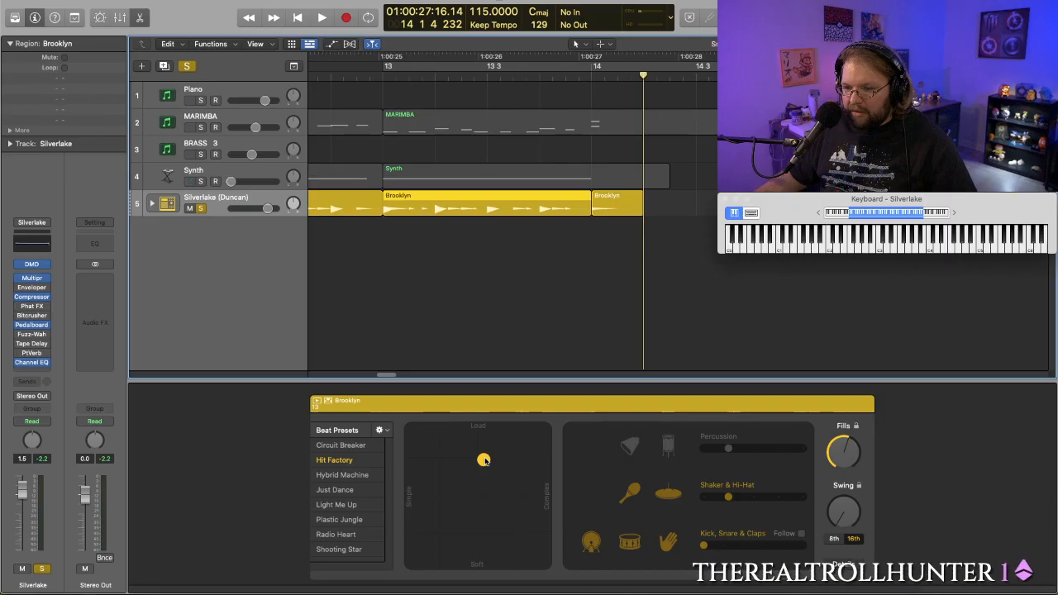
left_click_drag(484, 460, 484, 487)
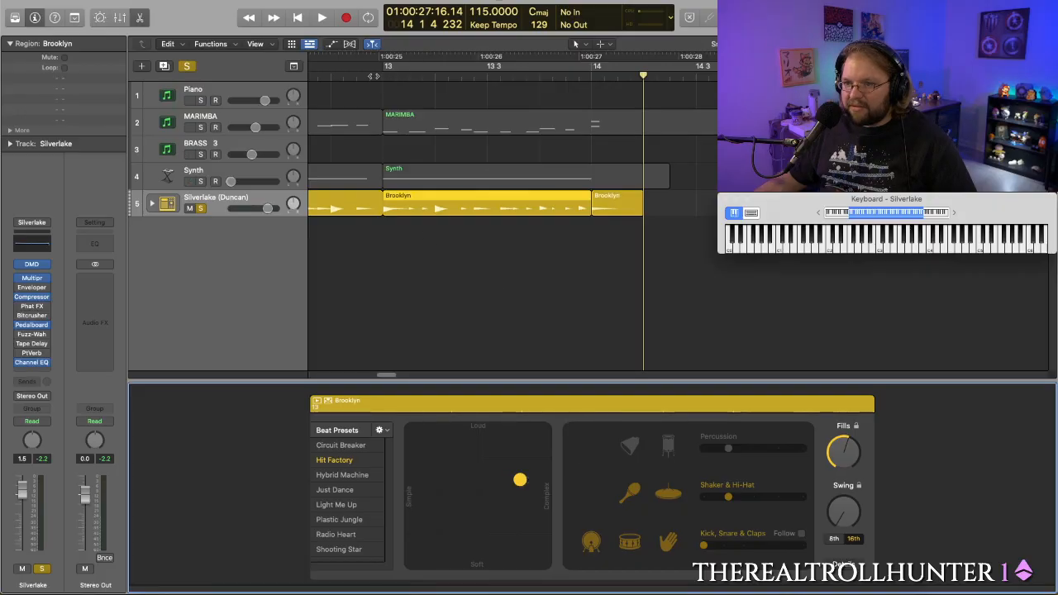
double_click(374, 76)
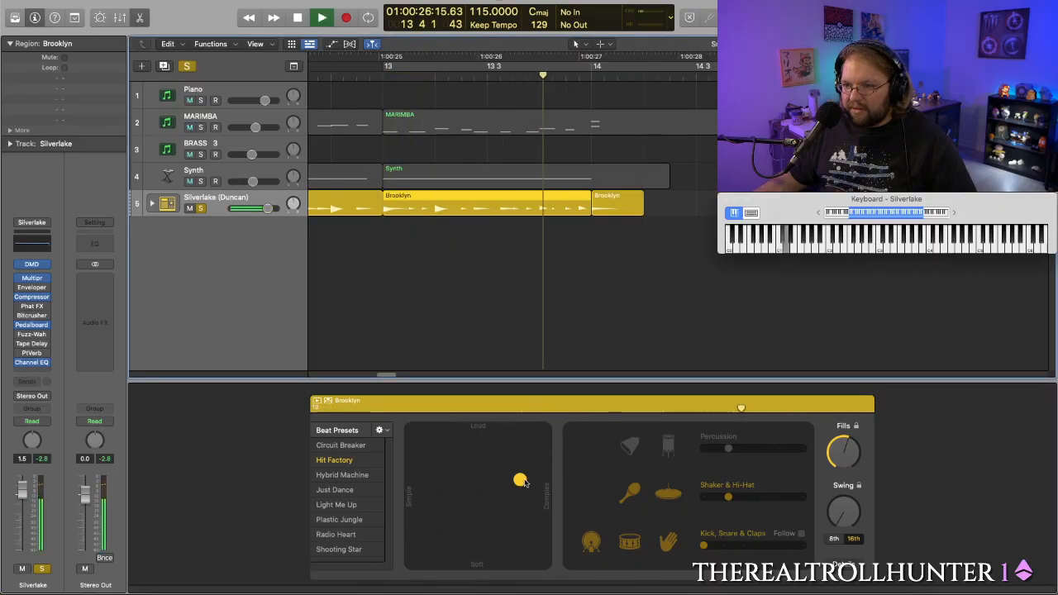
- Try a slightly less complex setting for the bar 13 Brooklyn region and audition it with bar 13 cycling
key("space")
left_click_drag(522, 482, 511, 484)
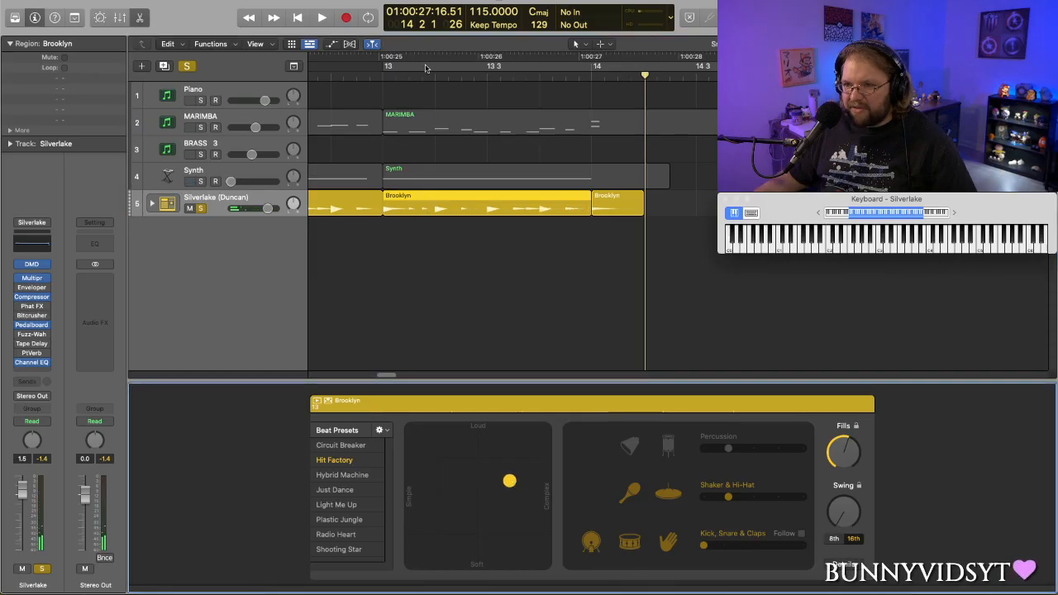
left_click(426, 69)
key("space")
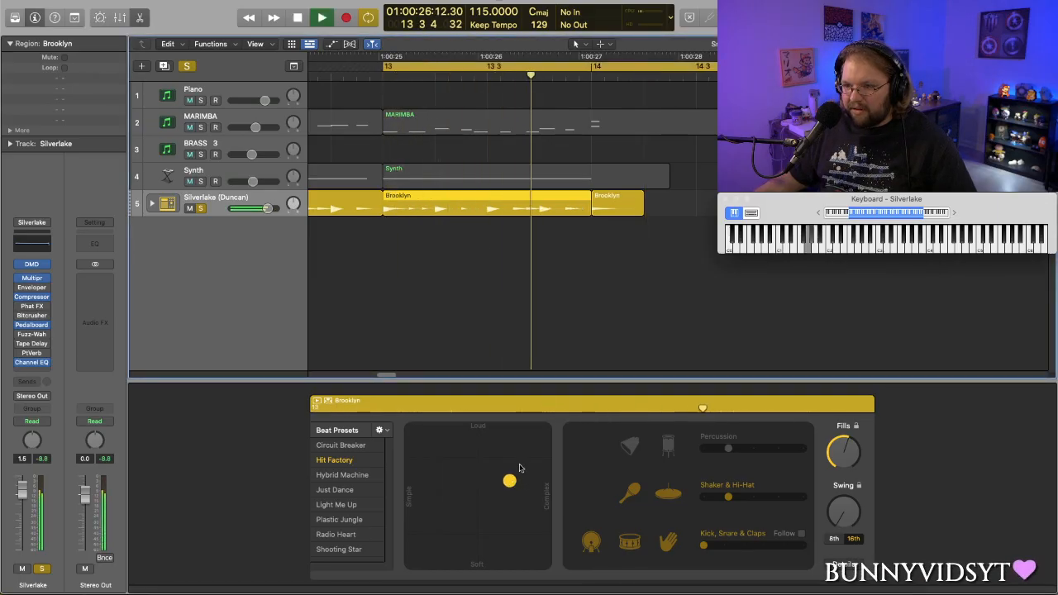
- Set the bar 13 Brooklyn region to maximum complexity at near-middle loudness and audition it soloed from bar 13
key("space")
left_click_drag(509, 481, 565, 485)
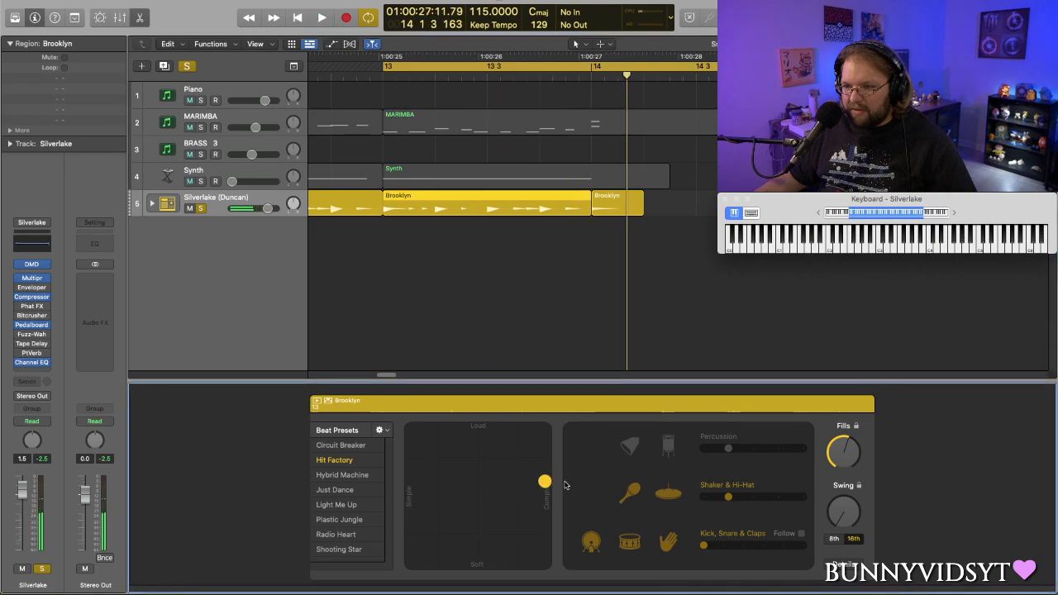
key("space")
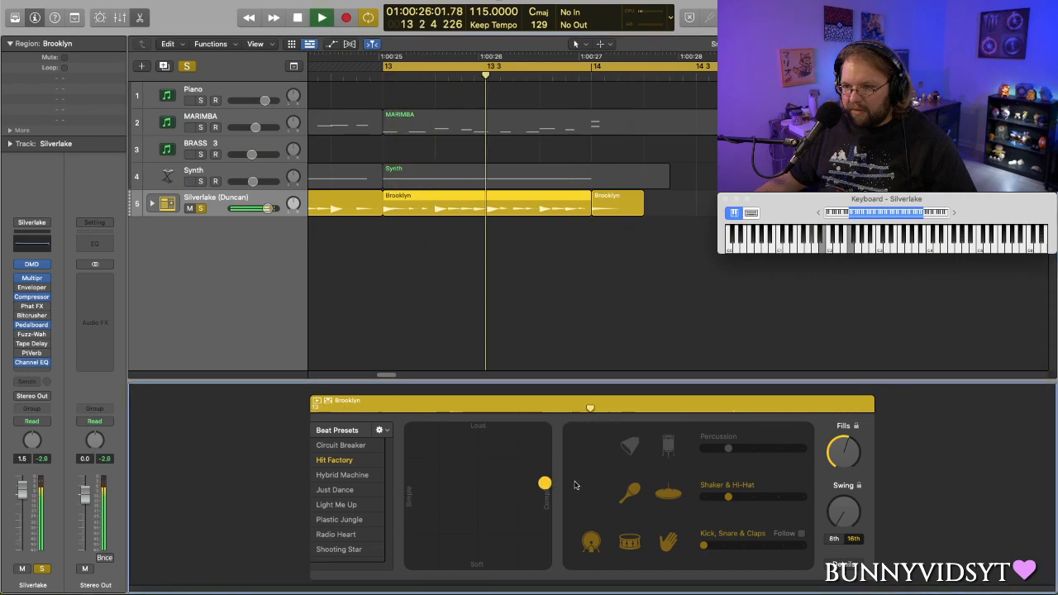
key("space")
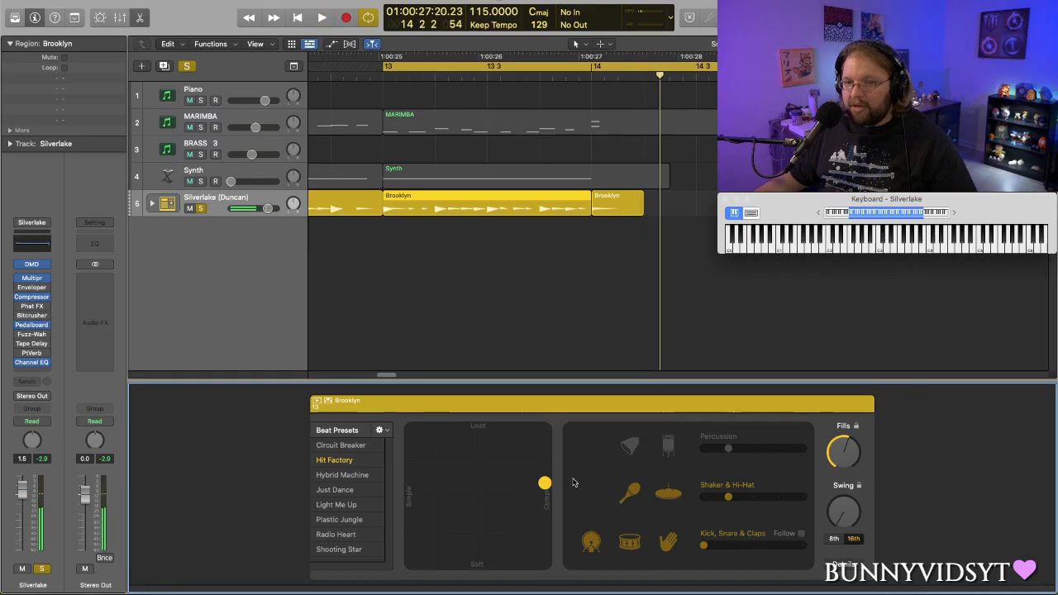
key("space")
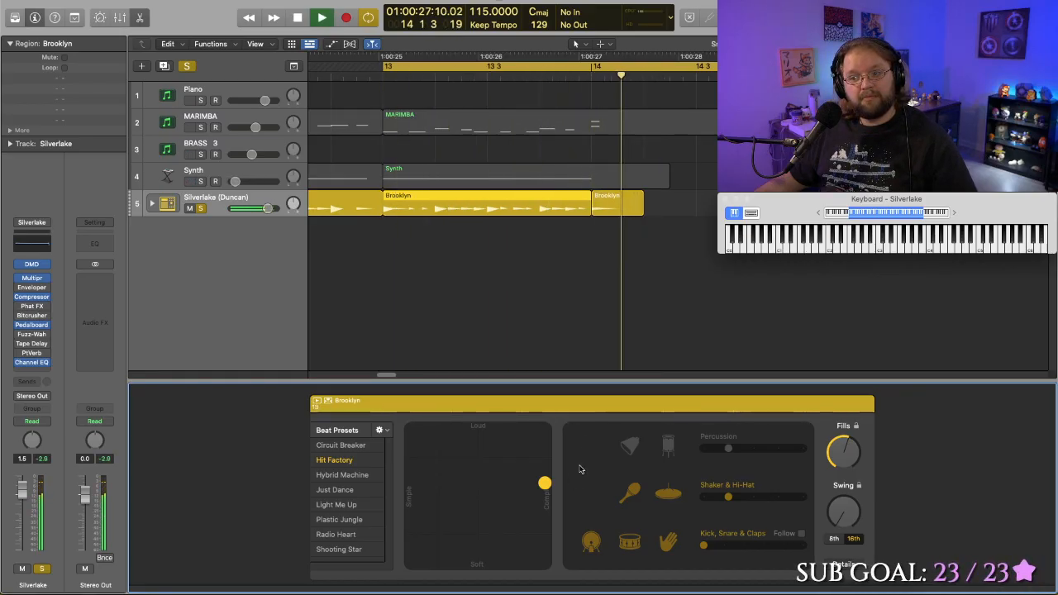
key("space")
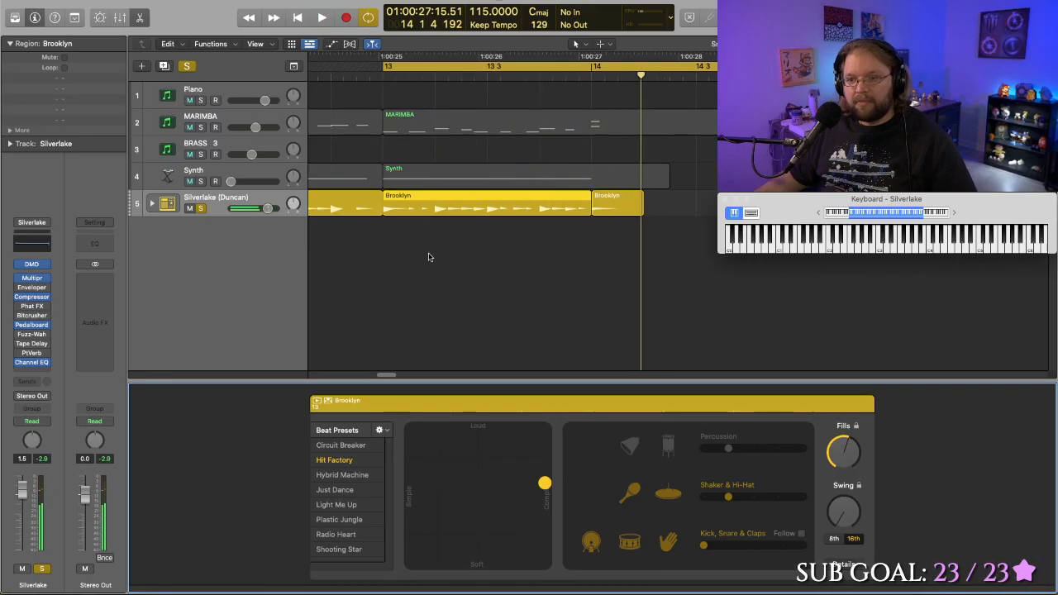
- Turn off the drum solo and the cycle range, and play the full mix from around bar 11 through the ending
left_click(187, 67)
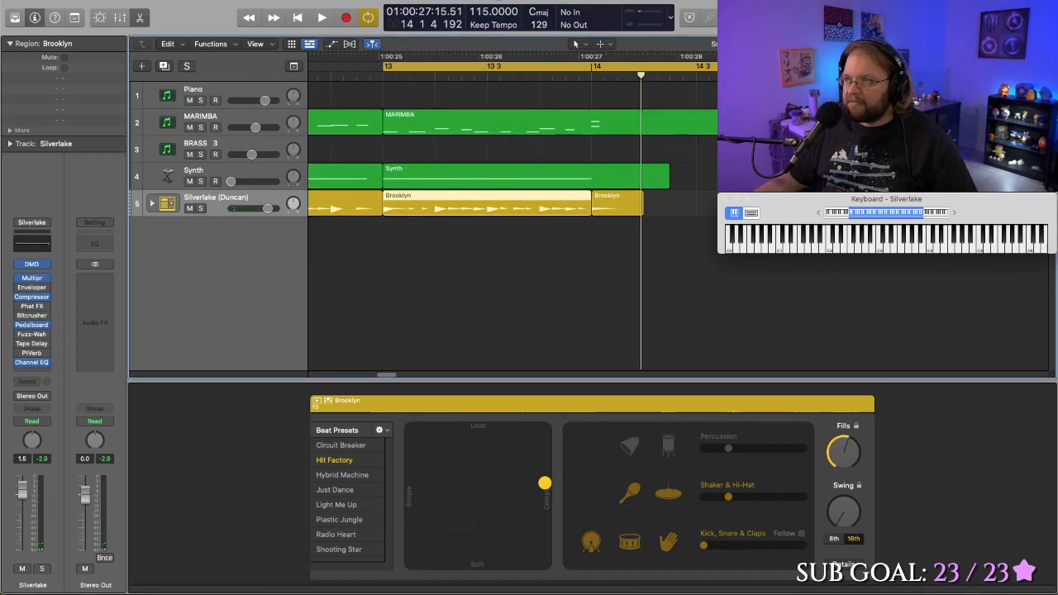
scroll(514, 194, "down", 5)
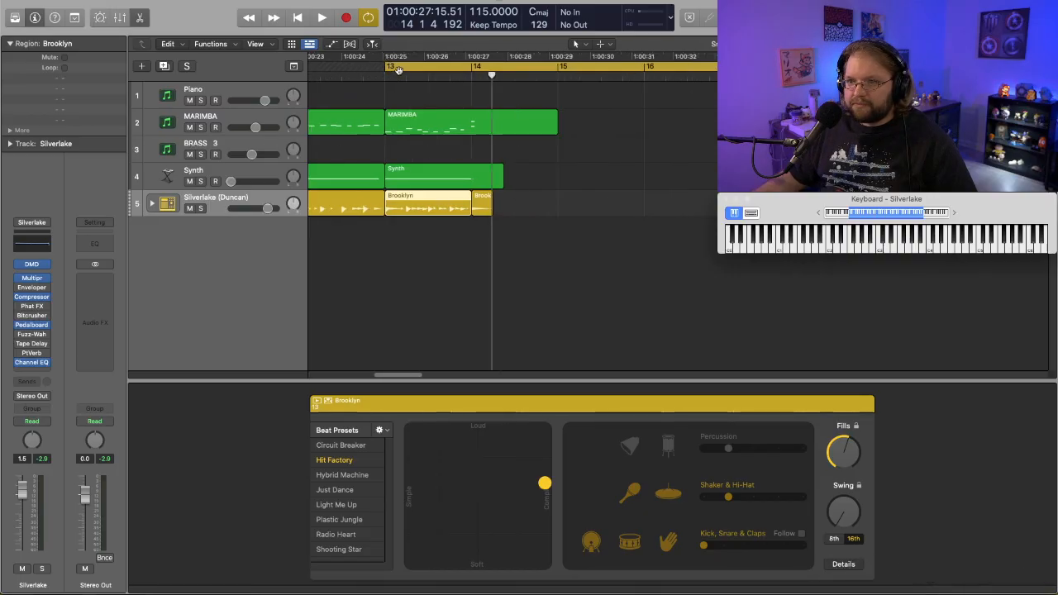
scroll(357, 138, "left", 10)
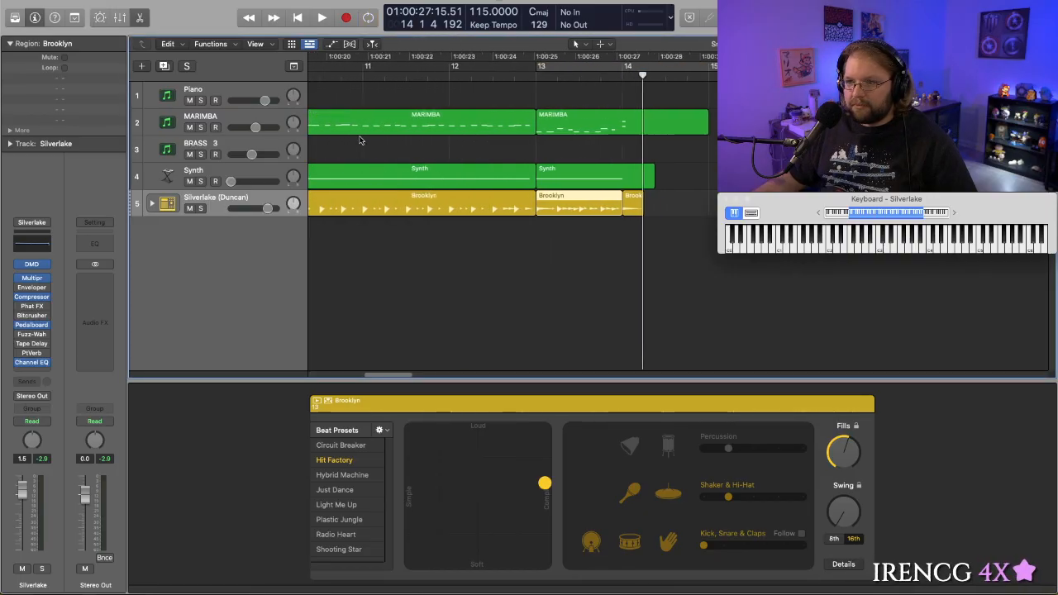
left_click(366, 76)
key("space")
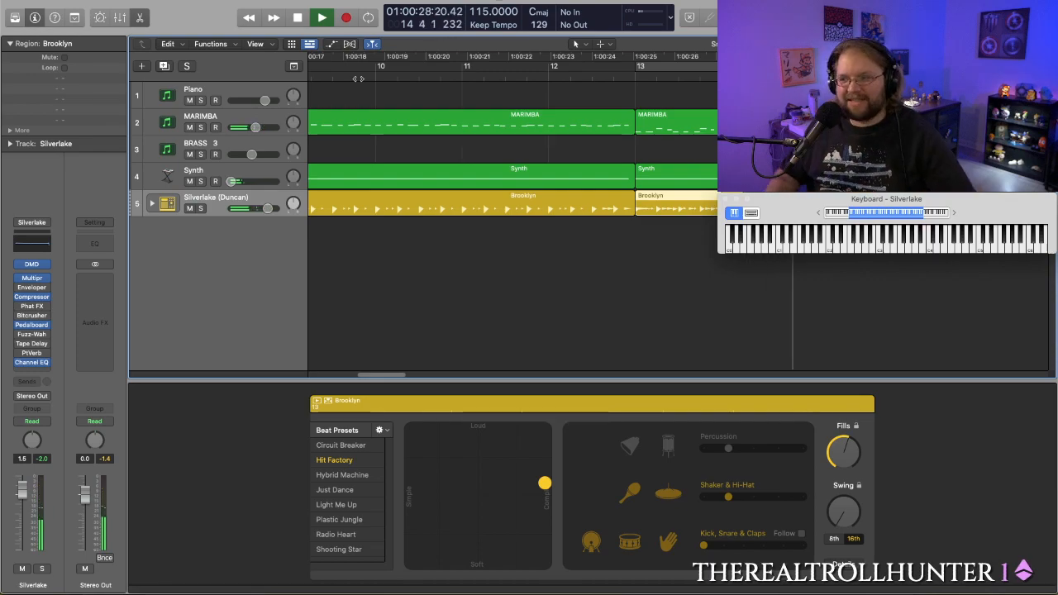
scroll(484, 240, "right", 5)
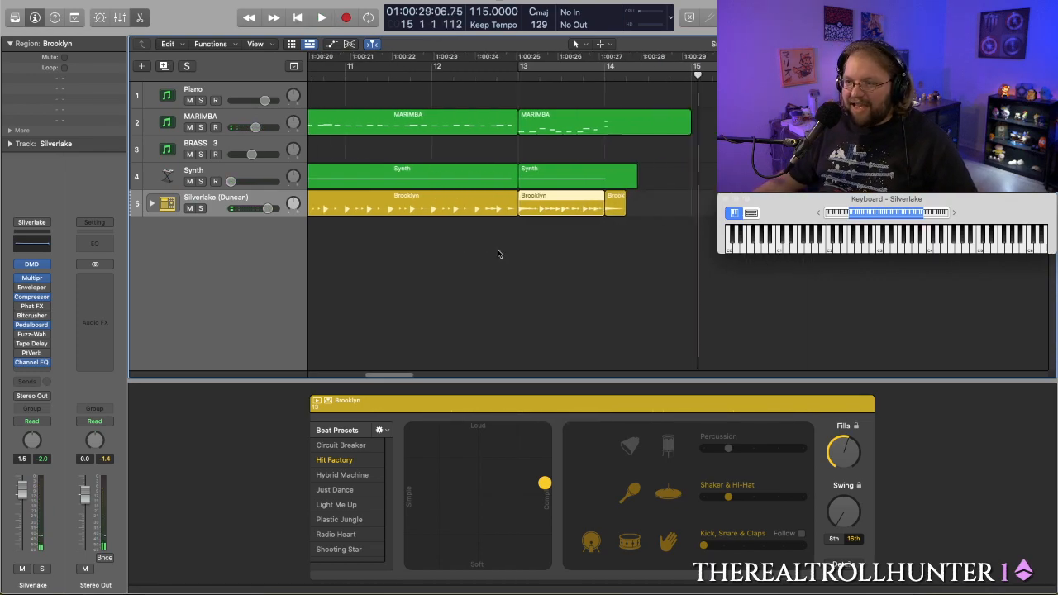
- Select the short Brooklyn region at bar 14, set it just softer than the middle, and audition the ending
left_click(595, 205)
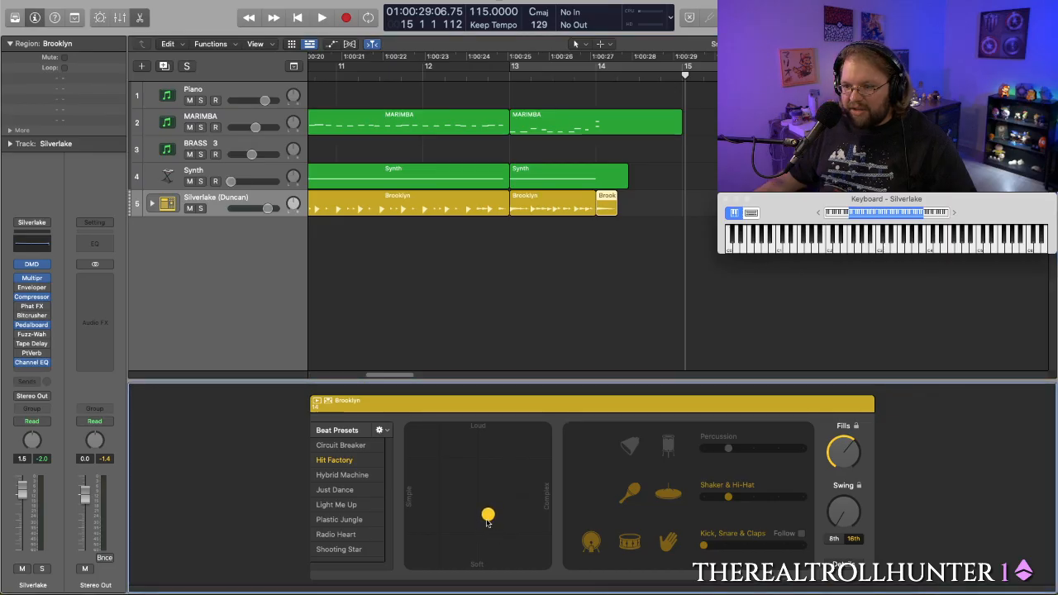
double_click(492, 80)
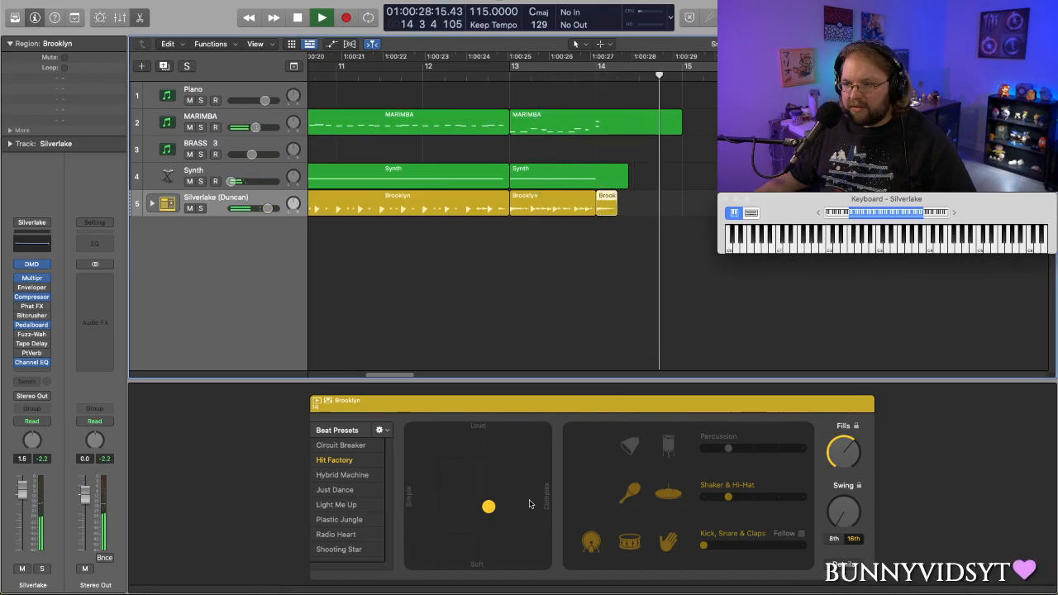
left_click(410, 76)
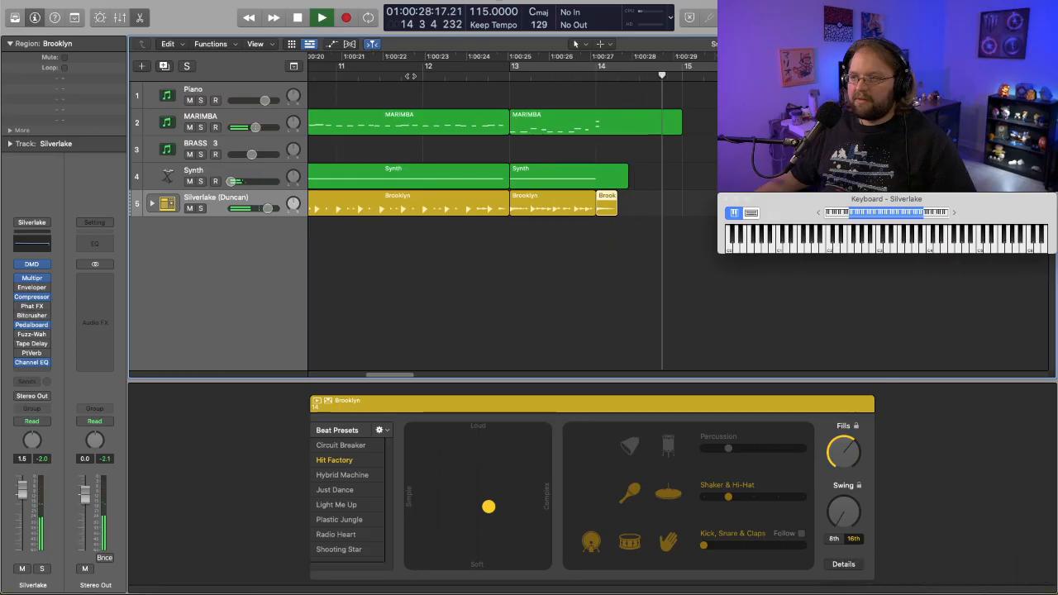
key("space")
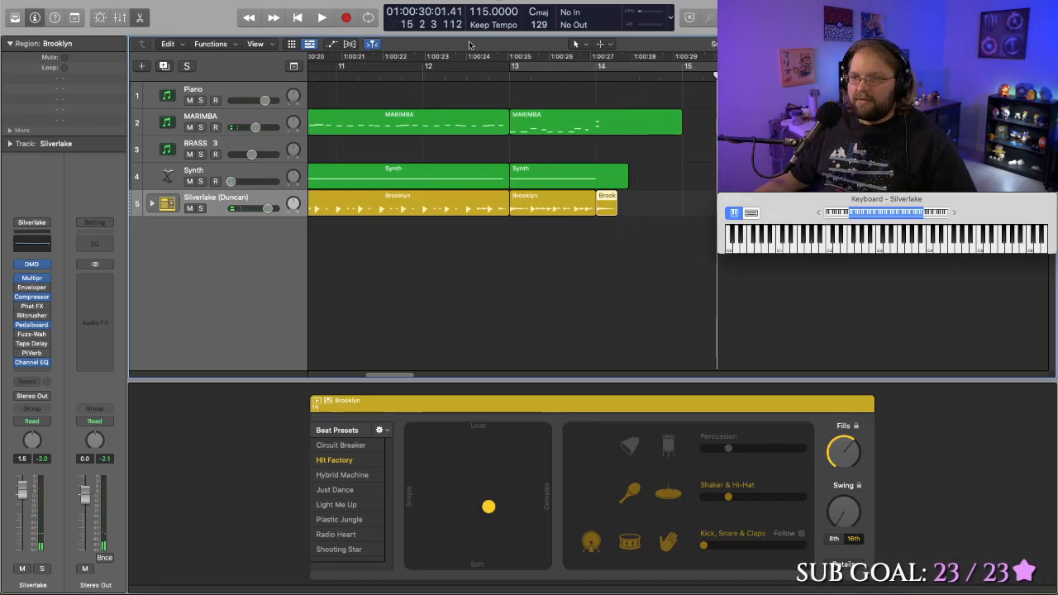
- Try a much softer setting for the bar 14 Brooklyn region while playing the mix from the middle of bar 11
left_click(389, 79)
key("space")
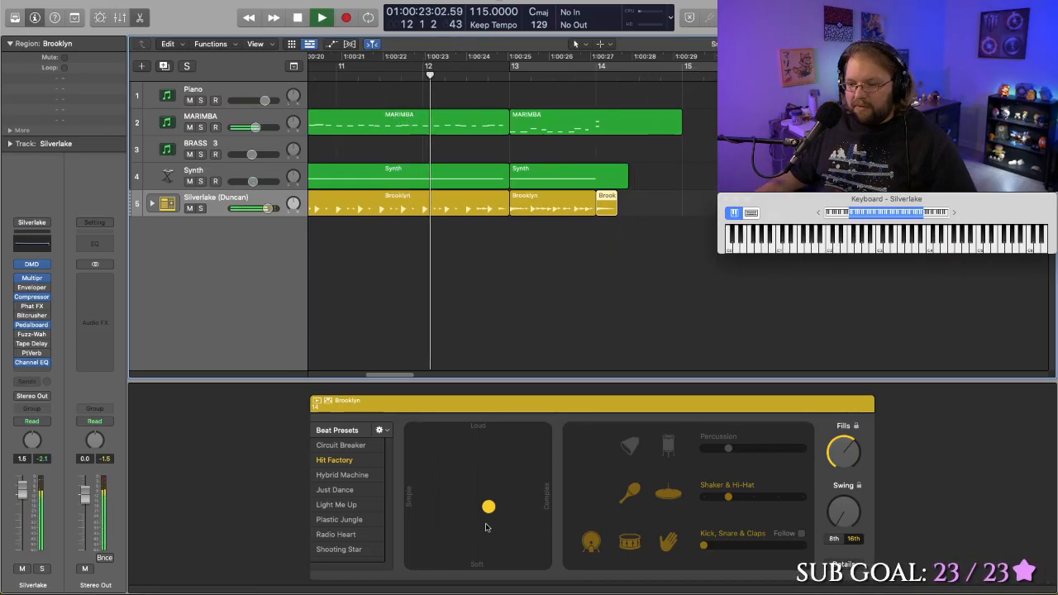
left_click_drag(488, 506, 489, 542)
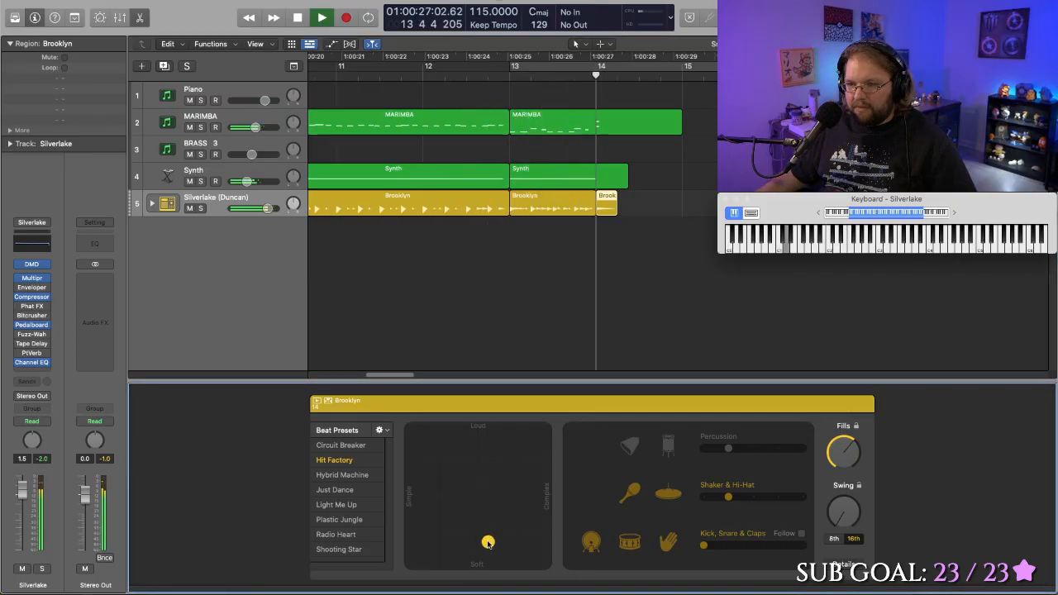
key("space")
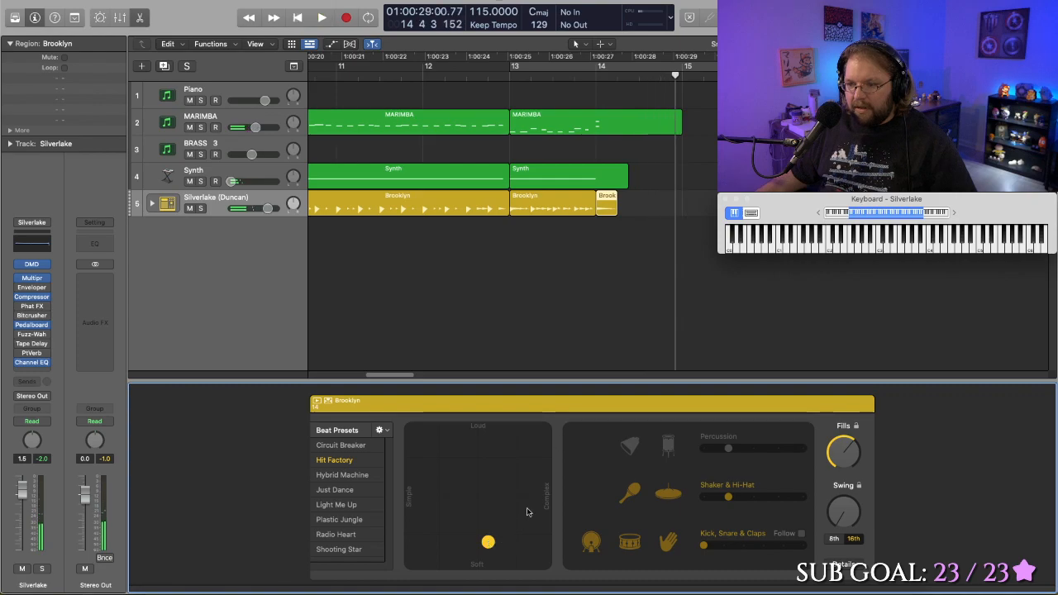
- Make the bar 14 Brooklyn region moderately soft, about three quarters of the way from Loud to Soft, and audition from about bar 12
left_click_drag(489, 543, 489, 532)
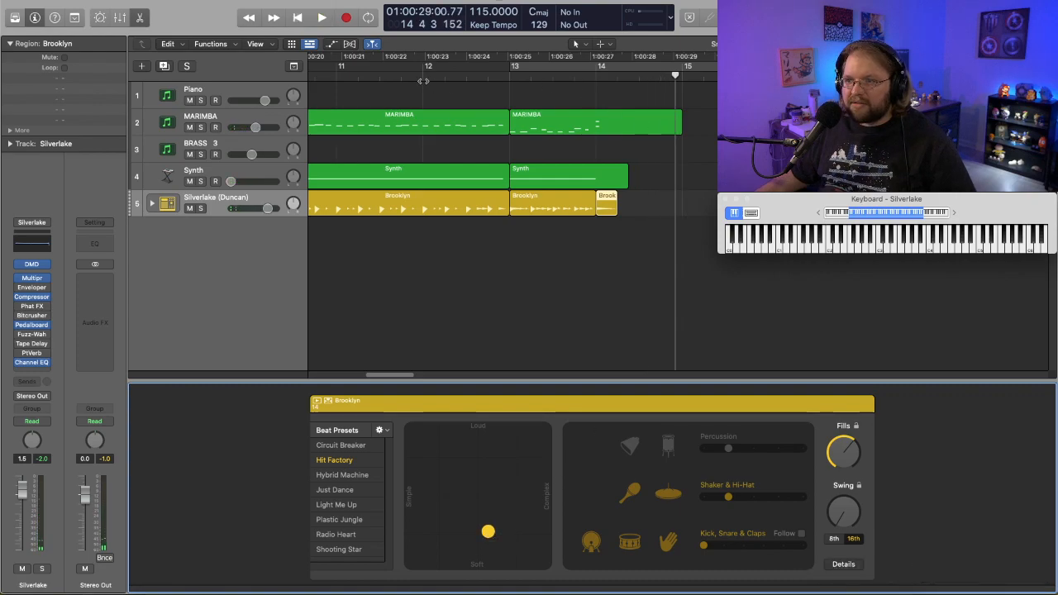
double_click(423, 81)
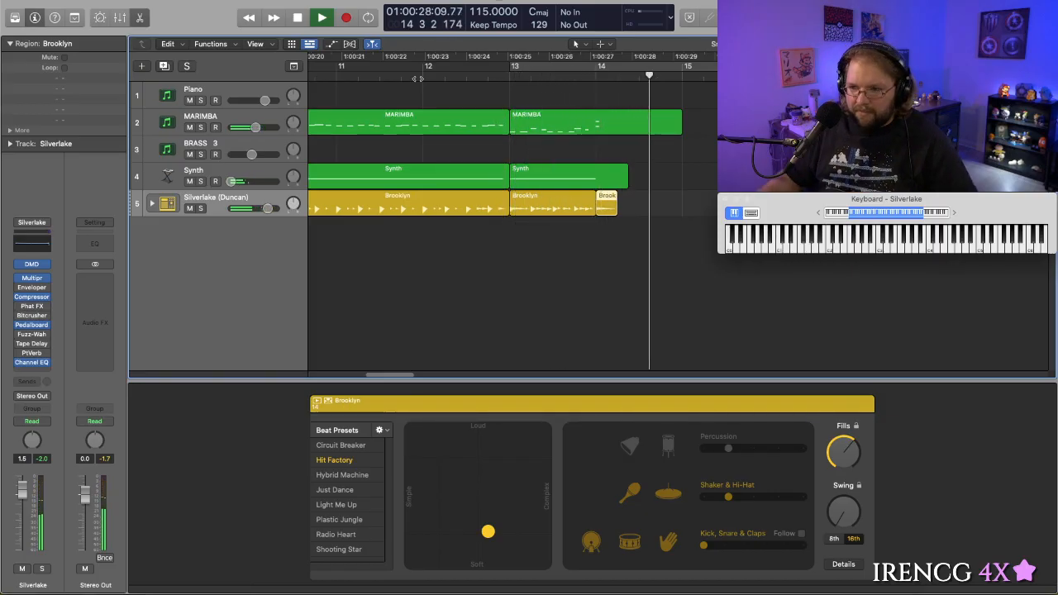
key("space")
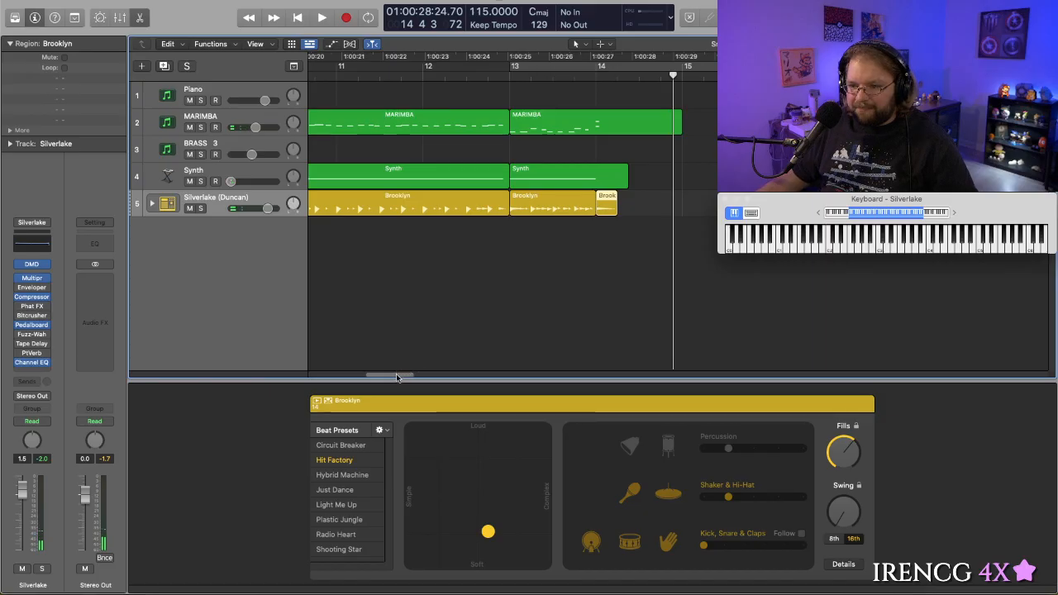
- Save the project as Theme in the Insert Game Here folder, organized as a folder
left_click_drag(397, 377, 365, 377)
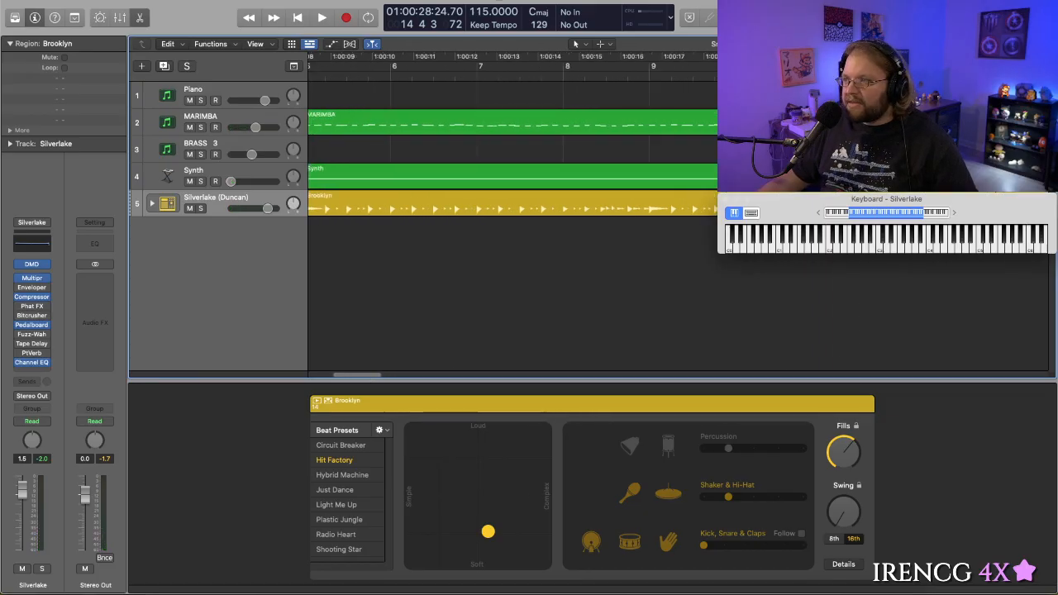
left_click_drag(1020, 44, 1006, 44)
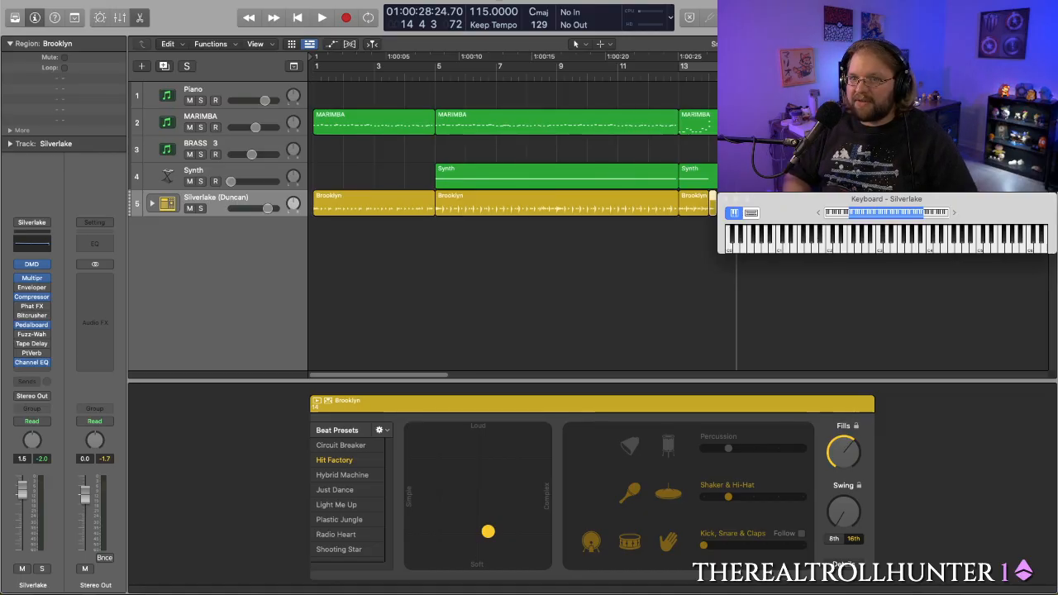
key("super+s")
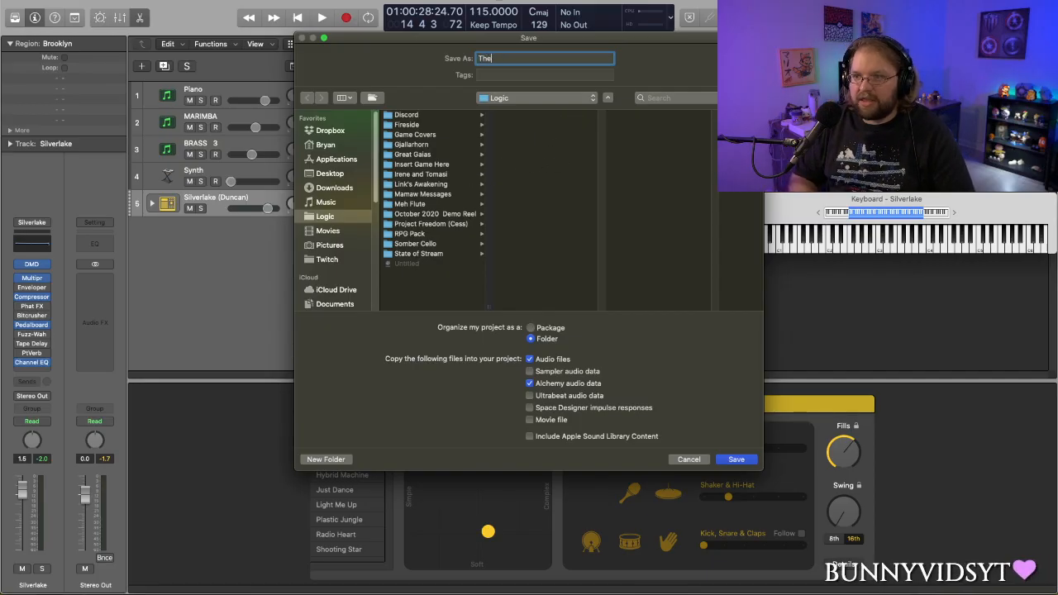
left_click(431, 164)
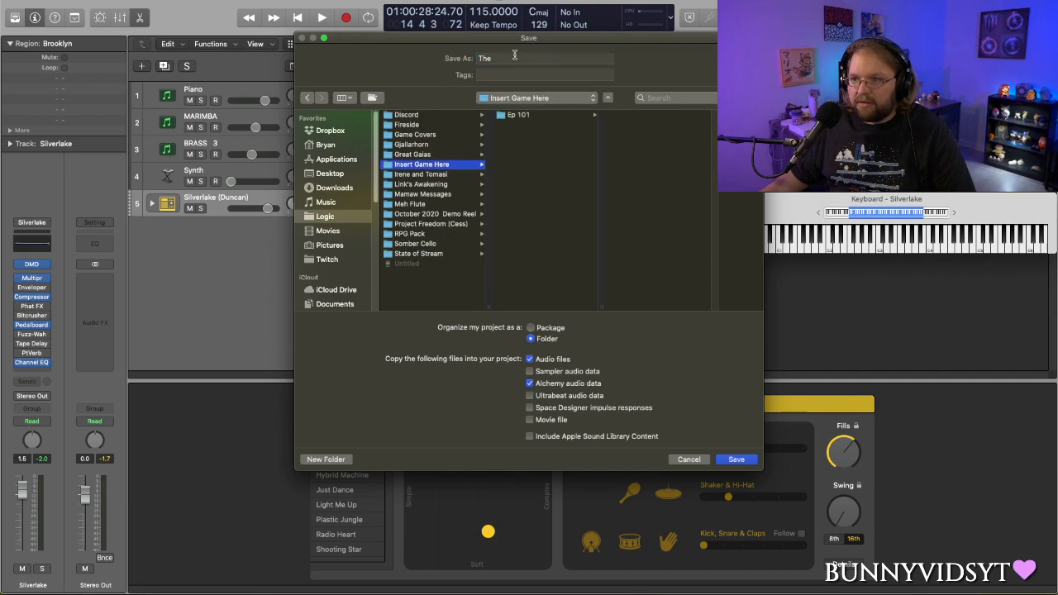
double_click(512, 58)
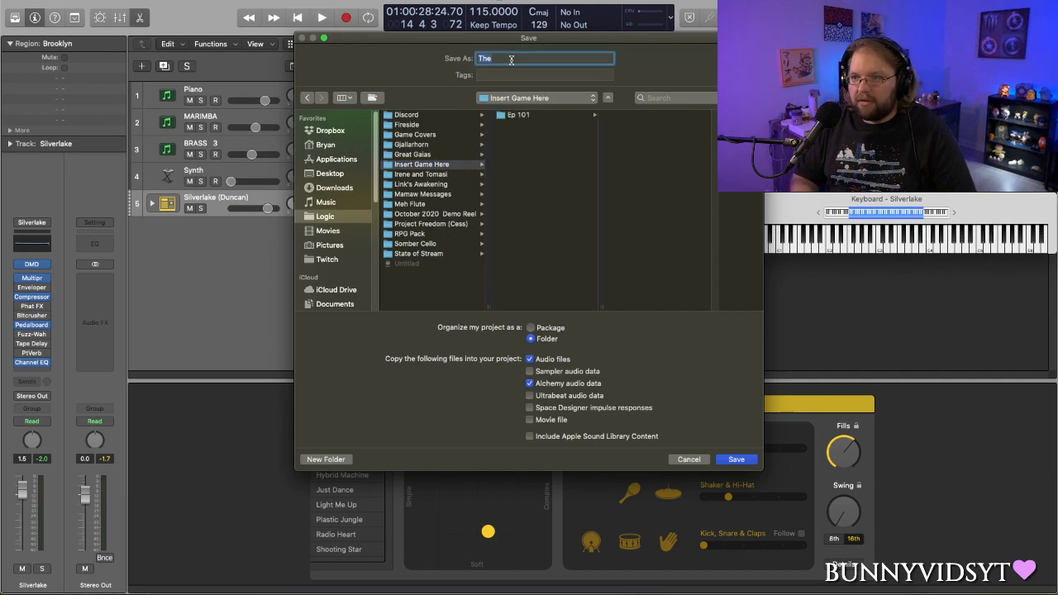
type("Theme")
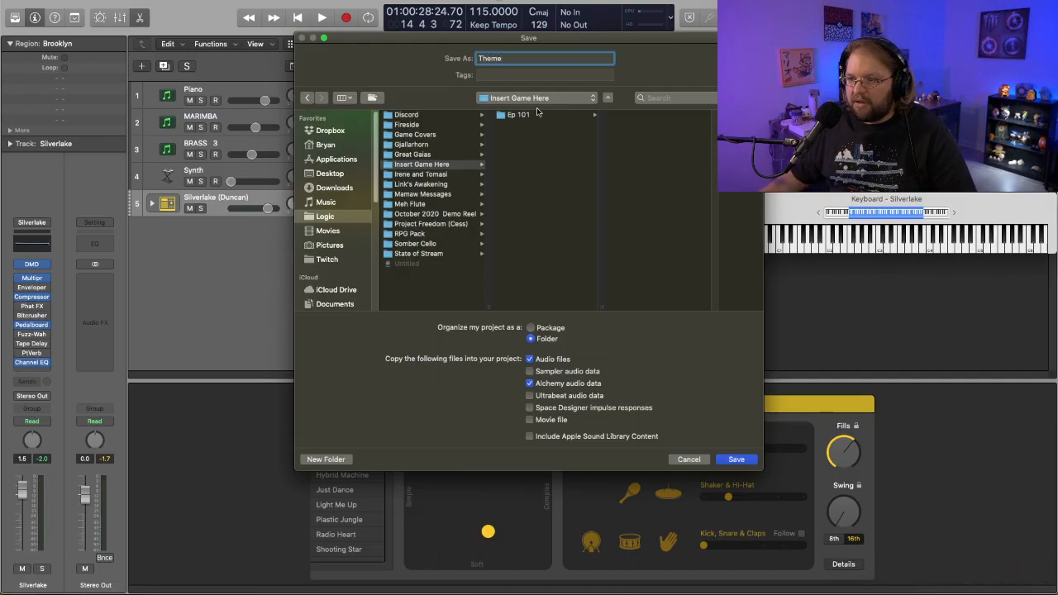
left_click(736, 460)
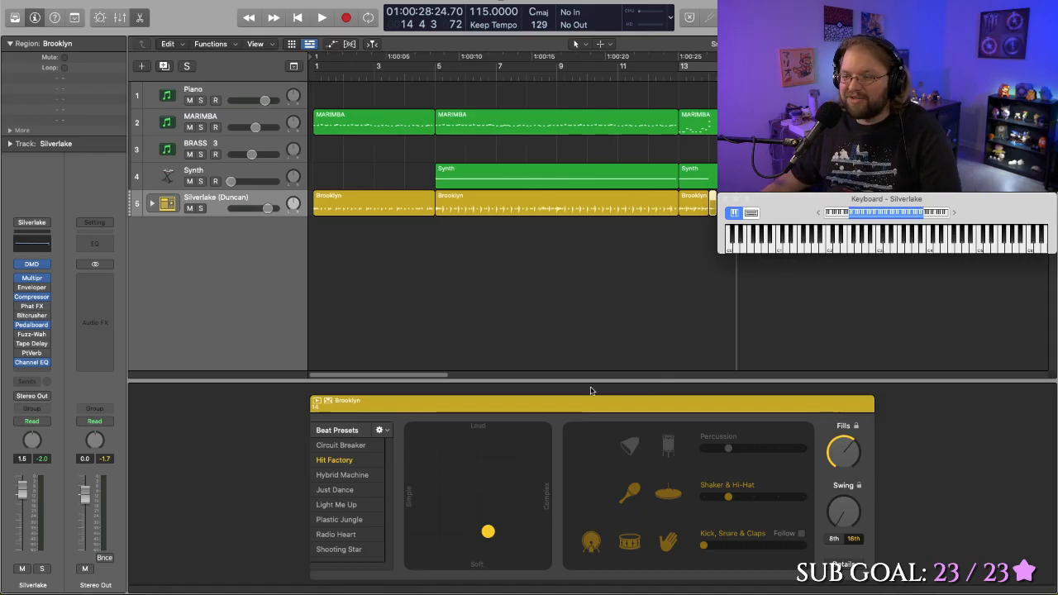
- Play the opening of the full arrangement from bar 1, restart it once, and return the playhead to the beginning
left_click_drag(419, 374, 404, 345)
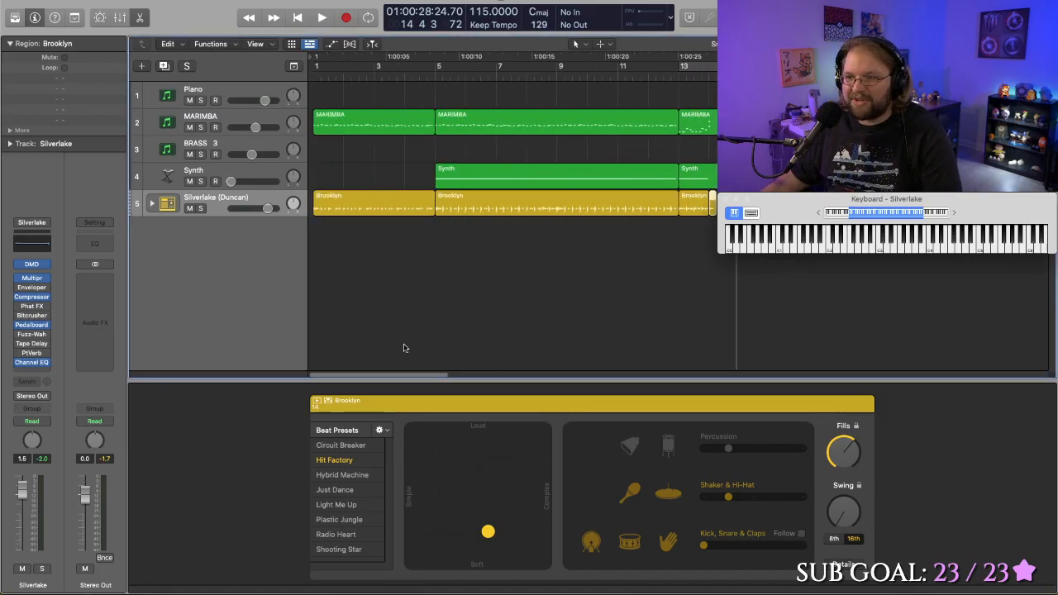
key("space")
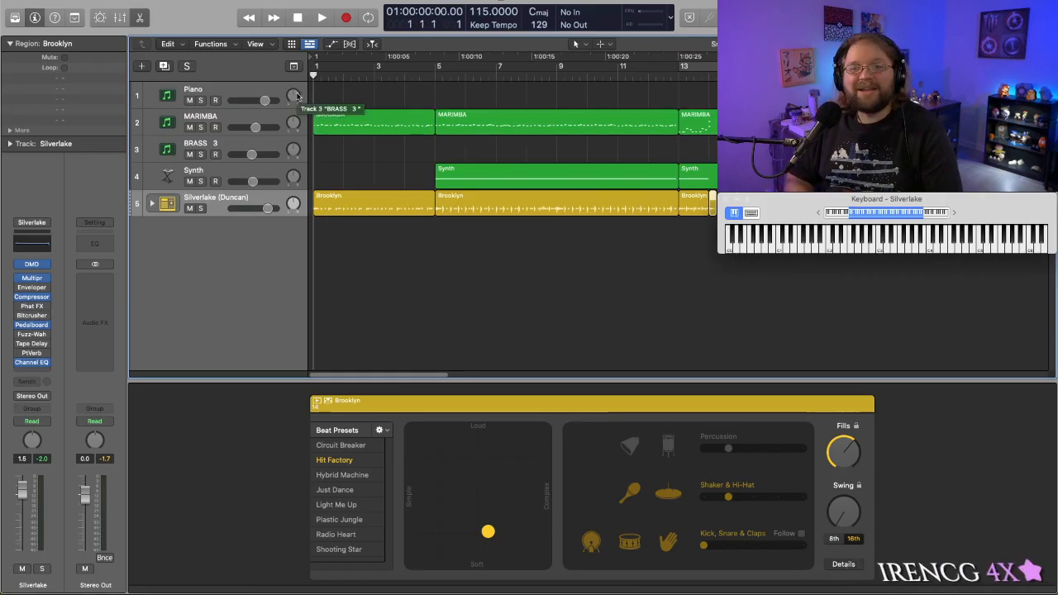
key("space")
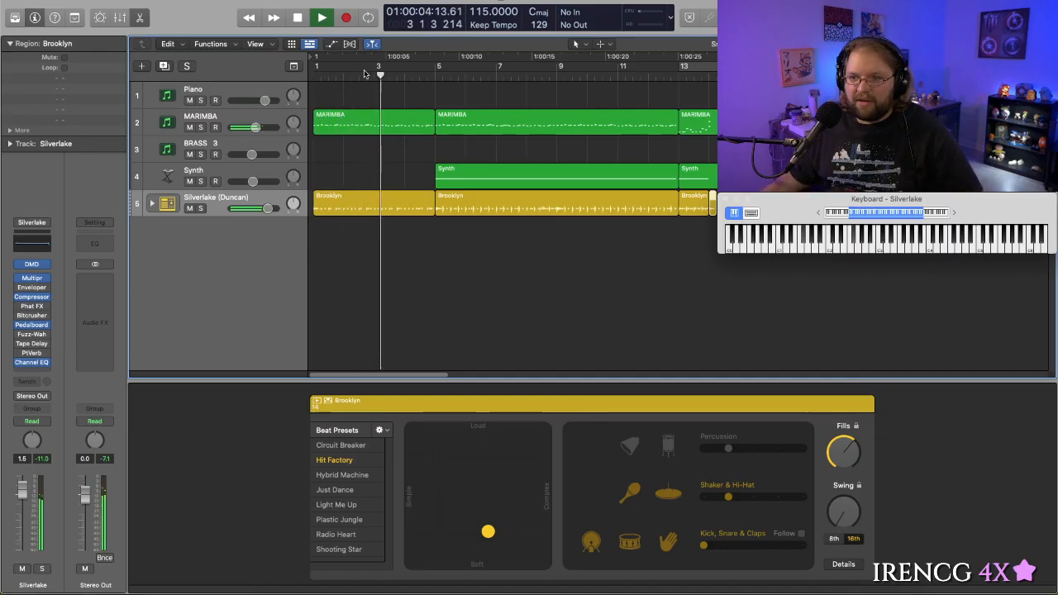
key("Return")
key("space")
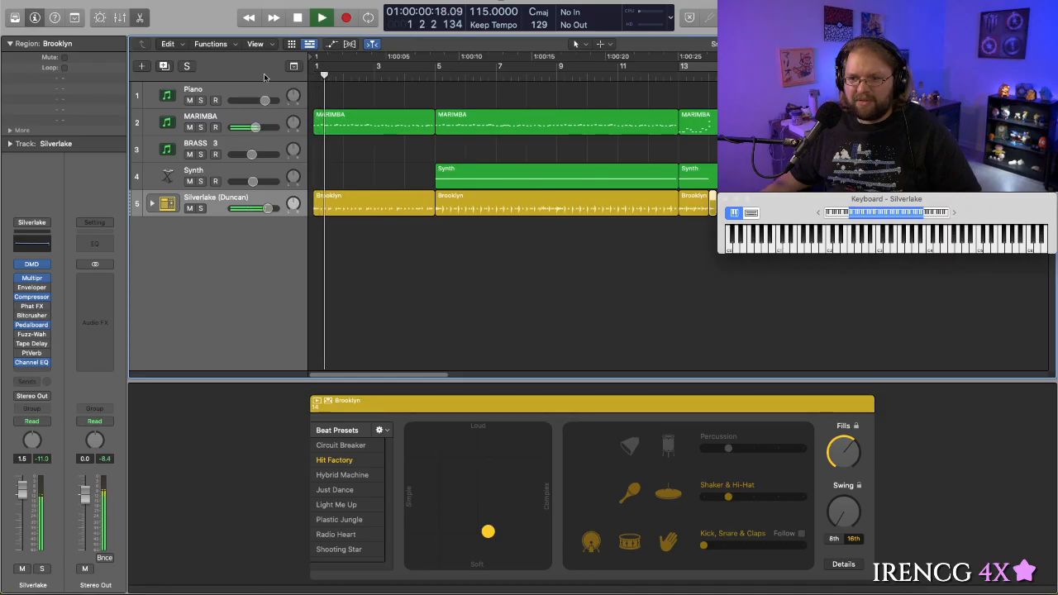
key("space")
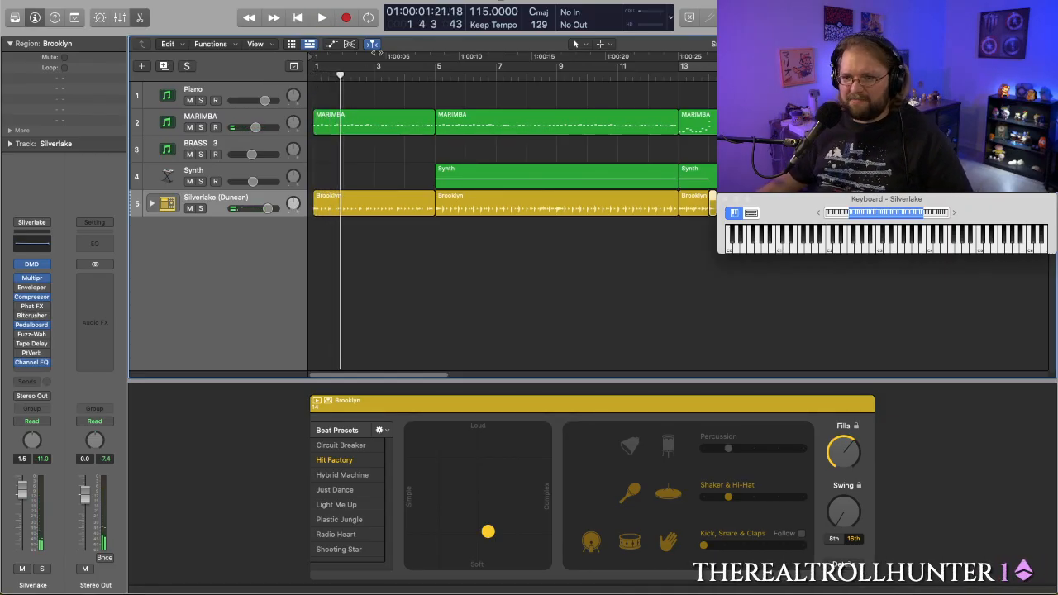
key("Return")
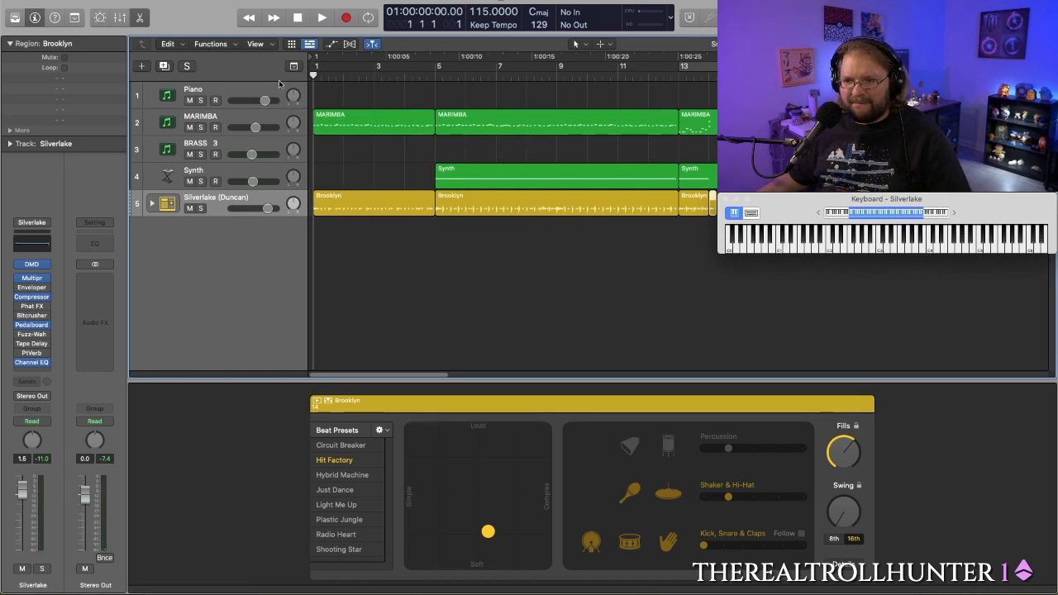
- Audition the first bar several times from the start and select the Brooklyn drum region at bars 1 to 4
key("space")
key("space")
left_click(438, 262)
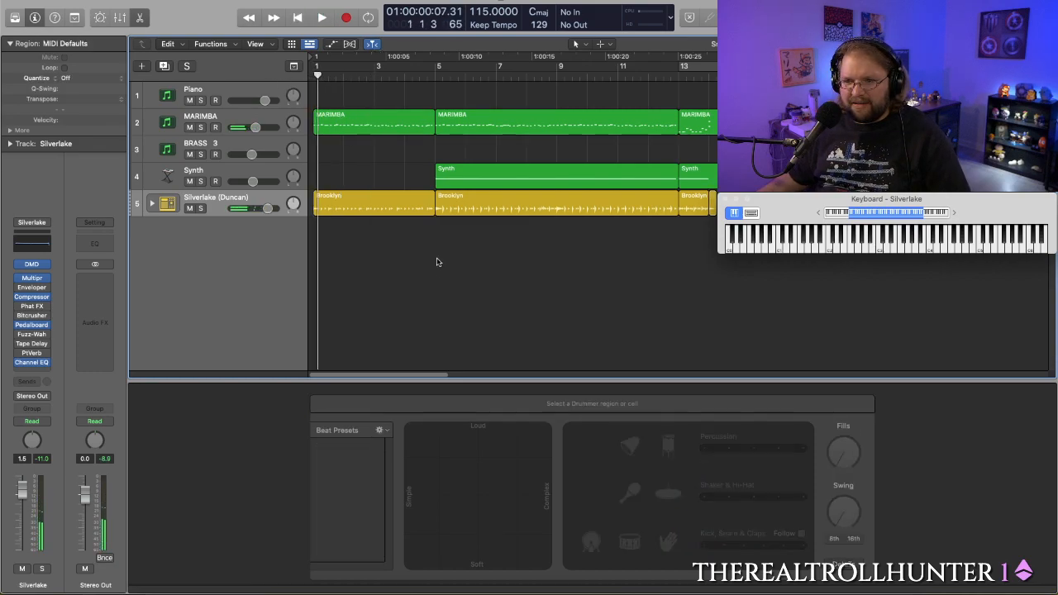
key("space")
key("Return")
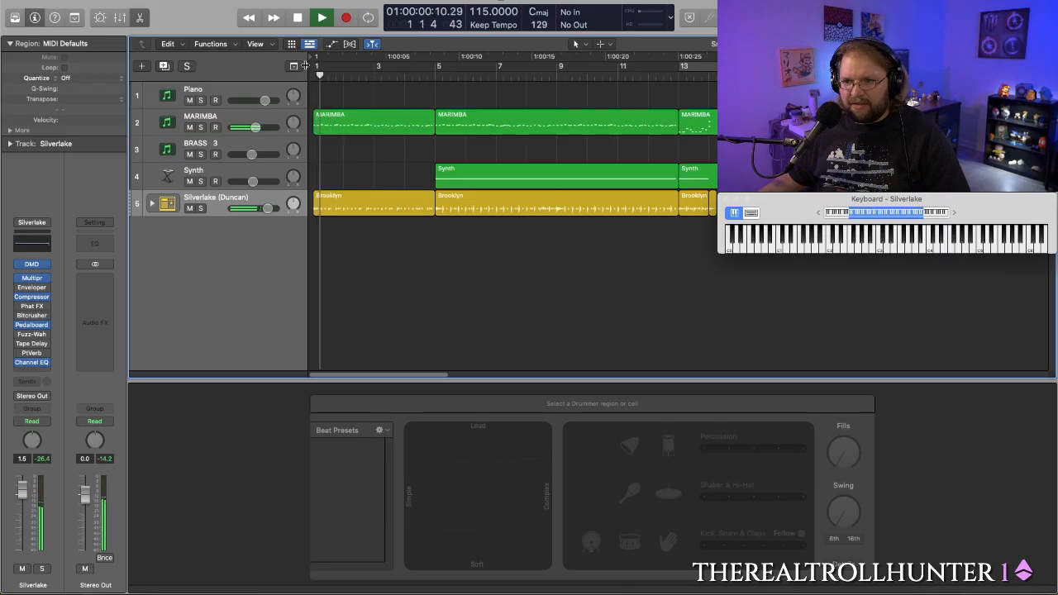
key("space")
left_click(380, 196)
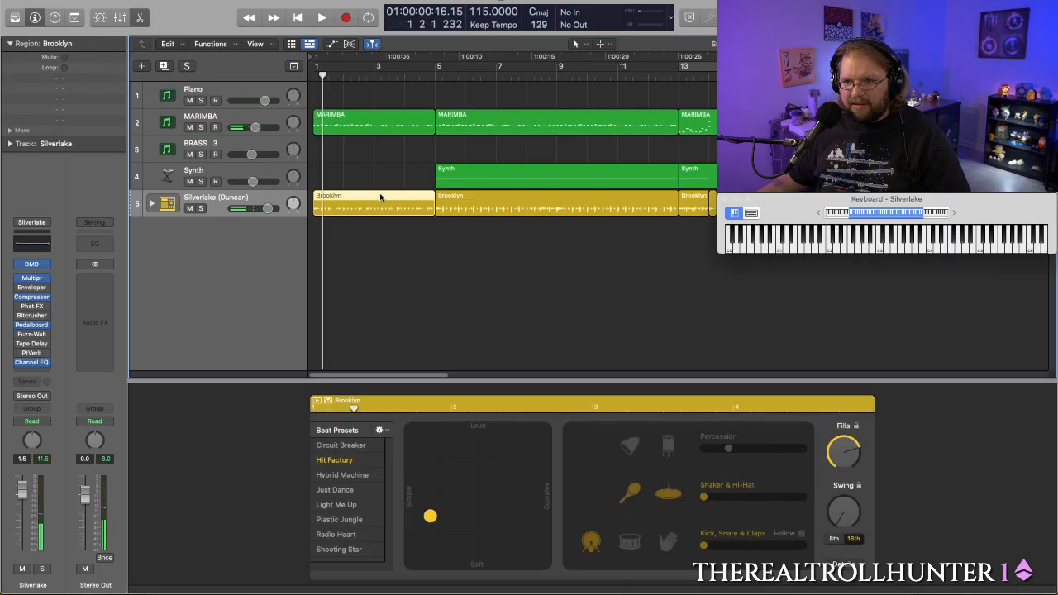
key("space")
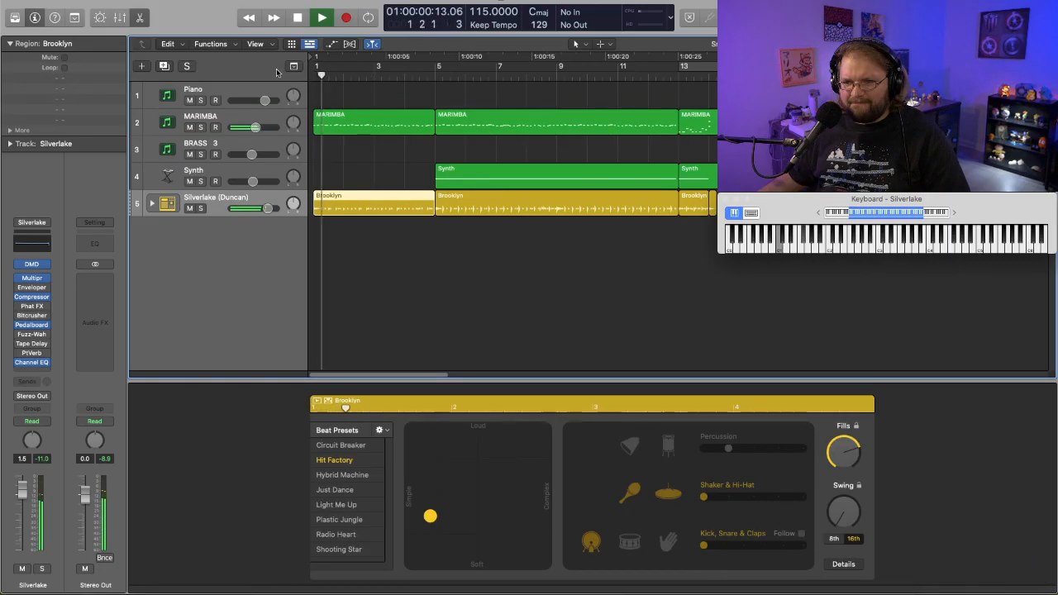
key("space")
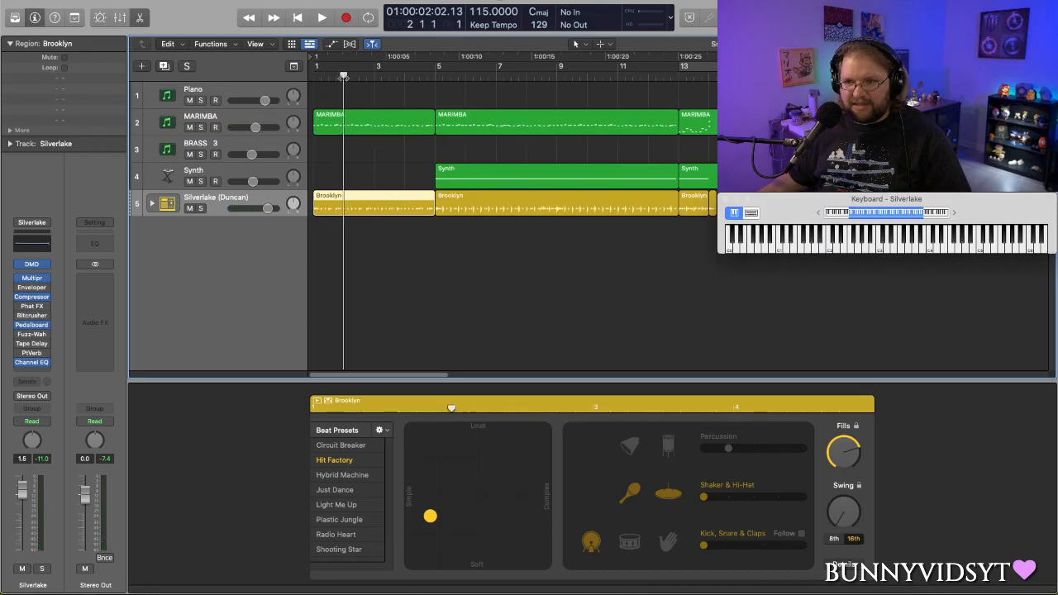
- Play the arrangement from bar 1 into bar 5 and reselect the opening Brooklyn region
left_click(314, 76)
key("space")
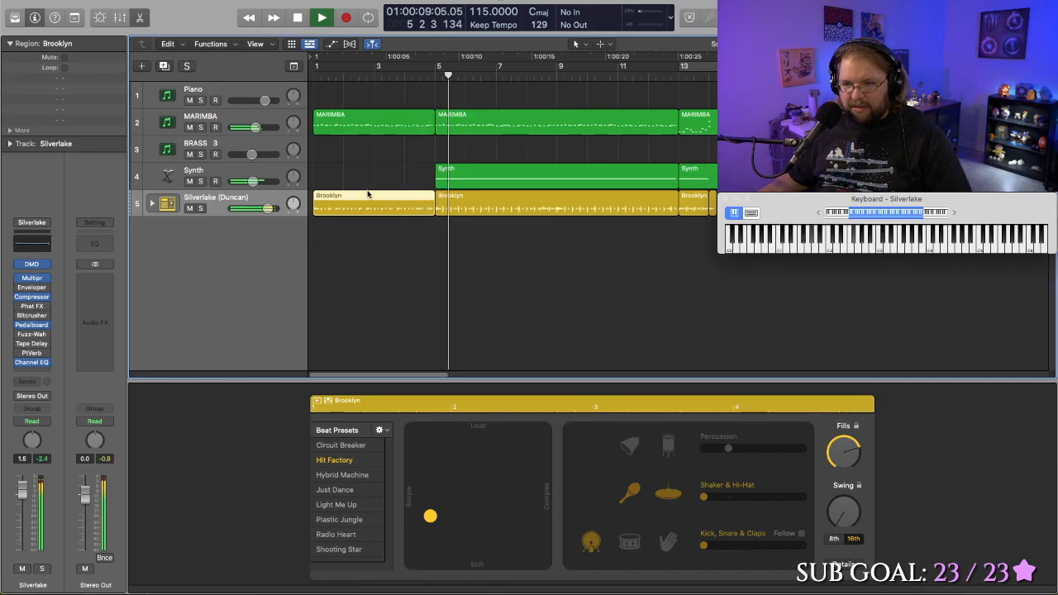
key("space")
left_click(374, 237)
left_click(361, 197)
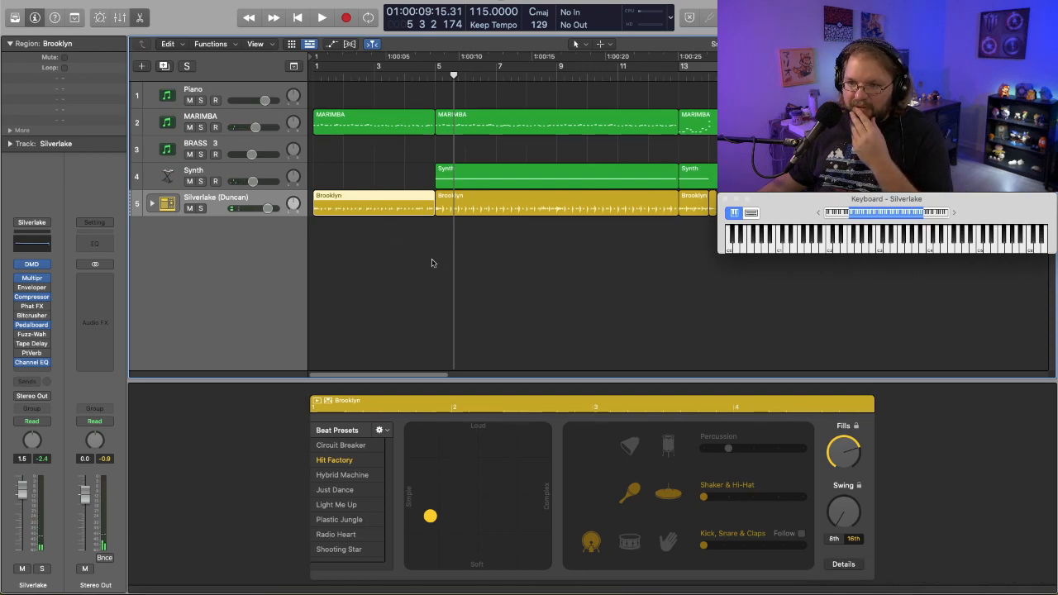
- Examine the Complexity Range, Humanize and Phrase Variation details of the opening Brooklyn region
left_click(843, 565)
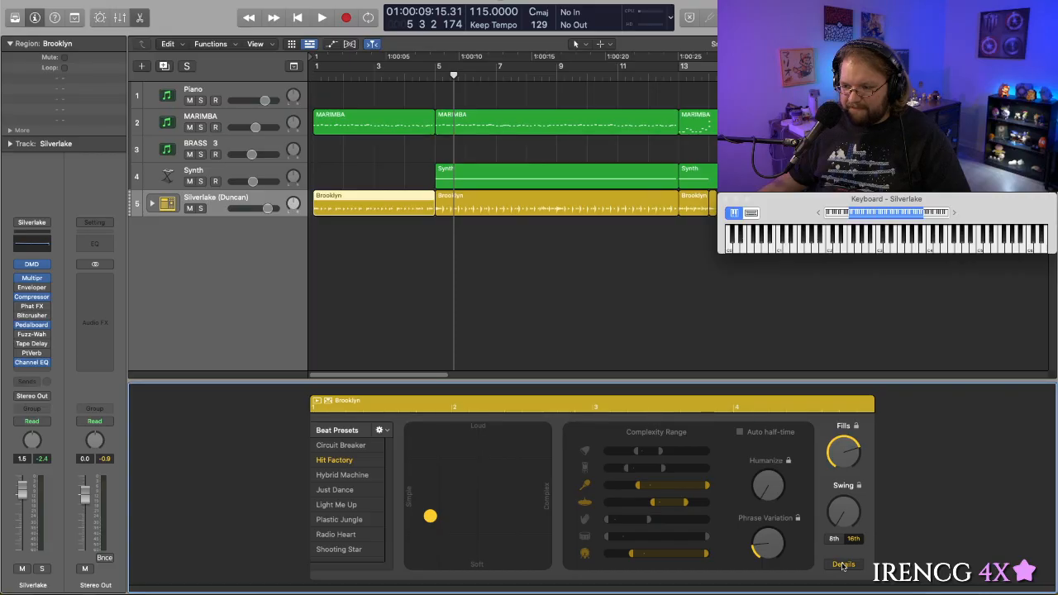
left_click(842, 565)
left_click(843, 565)
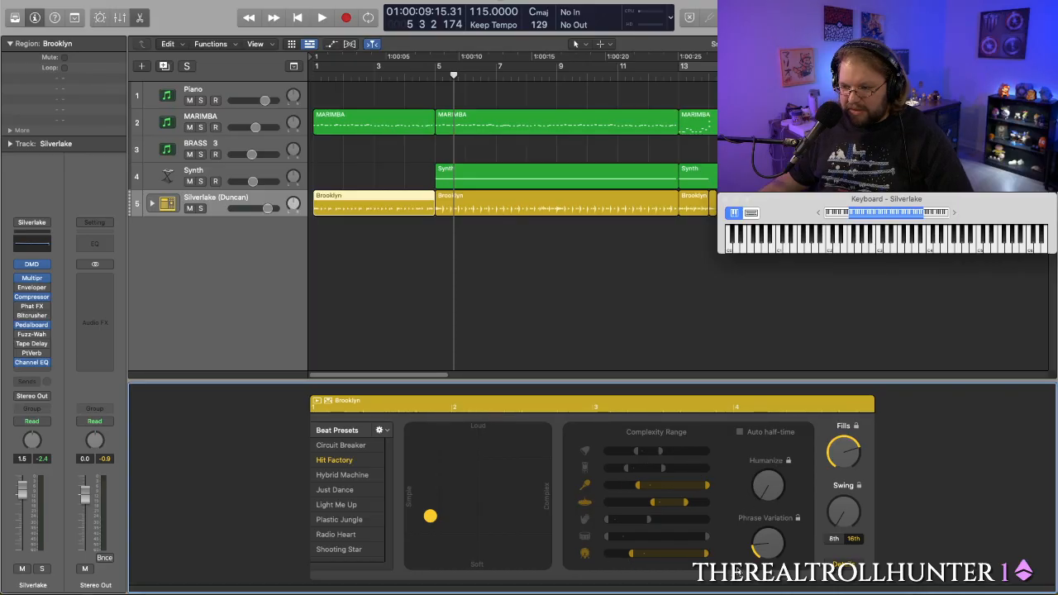
left_click(840, 565)
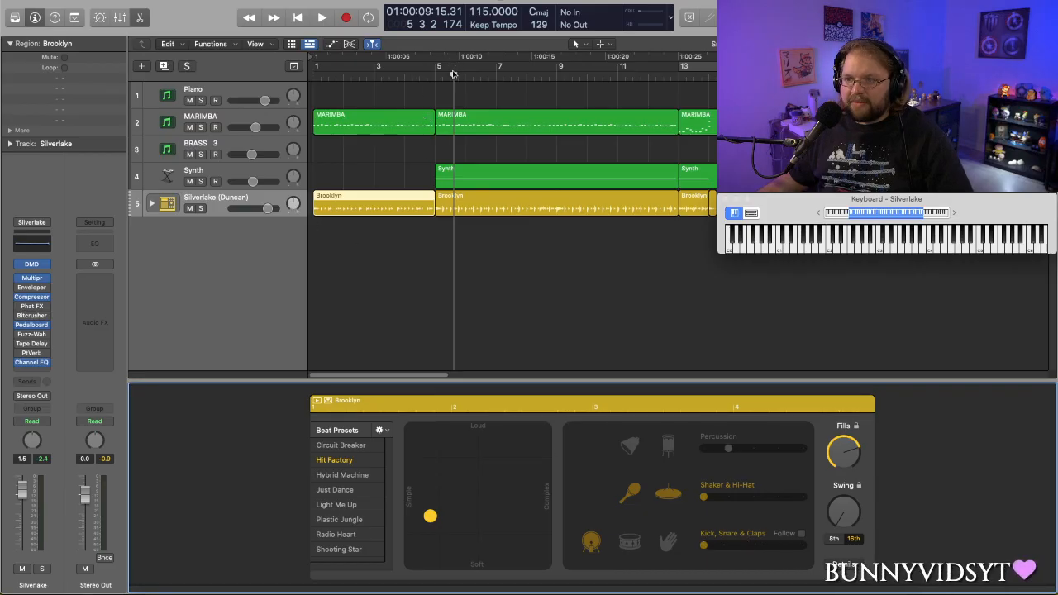
- Replay the opening from bar 1 to about bar 2 to listen for the individual drum sounds
left_click_drag(452, 74, 244, 86)
key("space")
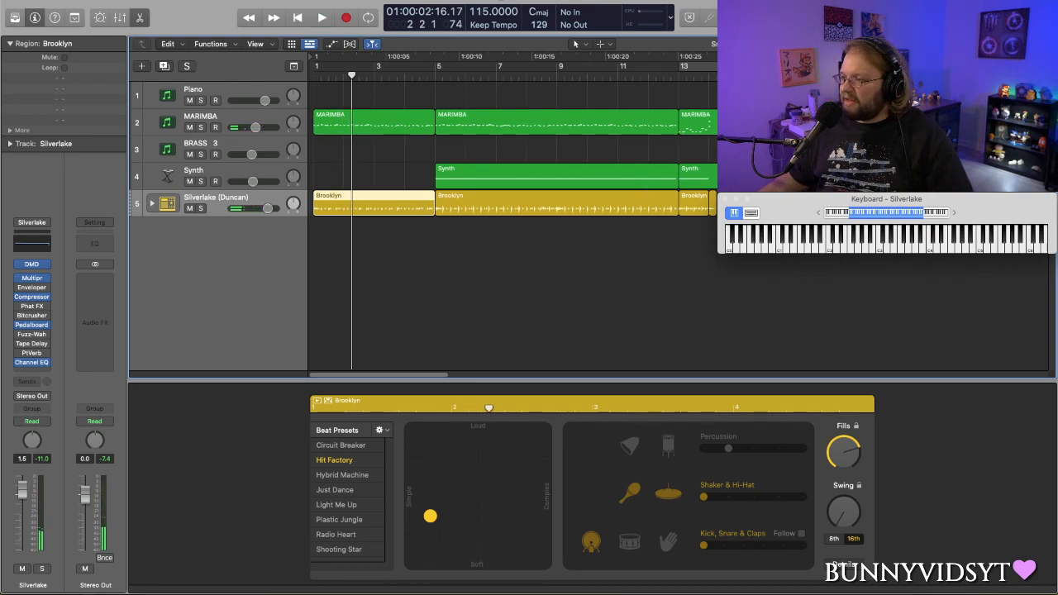
key("super+Tab")
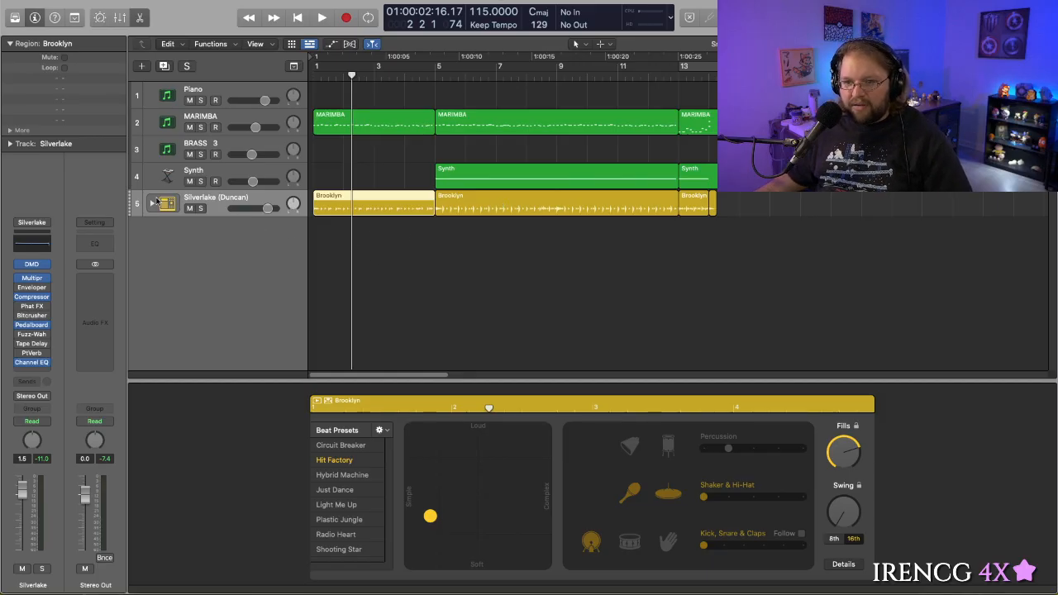
- Expand the Silverlake drum track and look through its individual kit-piece tracks
left_click(154, 202)
scroll(396, 255, "down", 1)
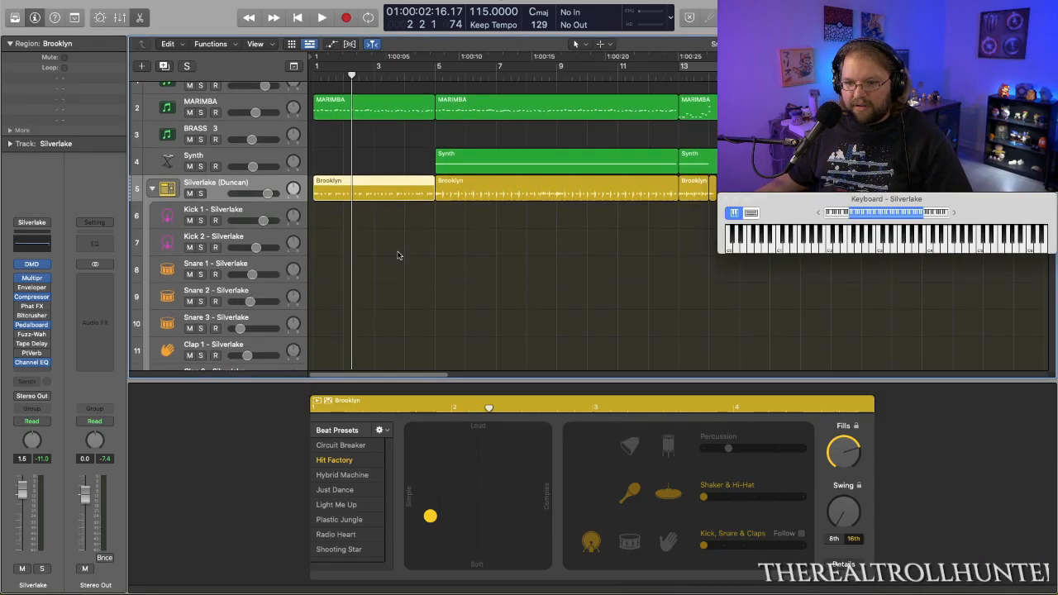
scroll(396, 255, "down", 5)
scroll(396, 255, "down", 5)
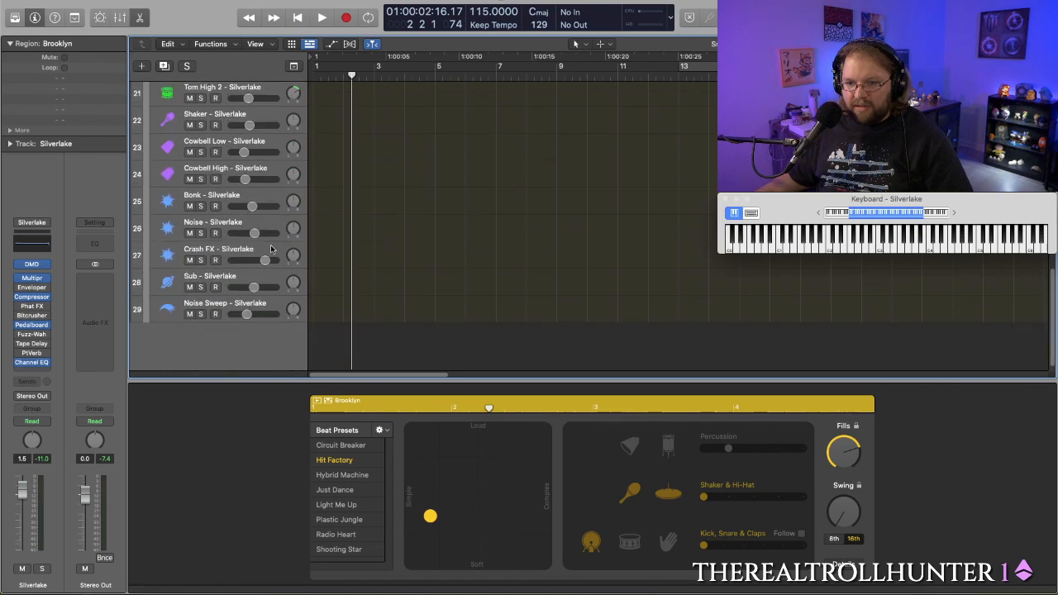
scroll(193, 248, "up", 10)
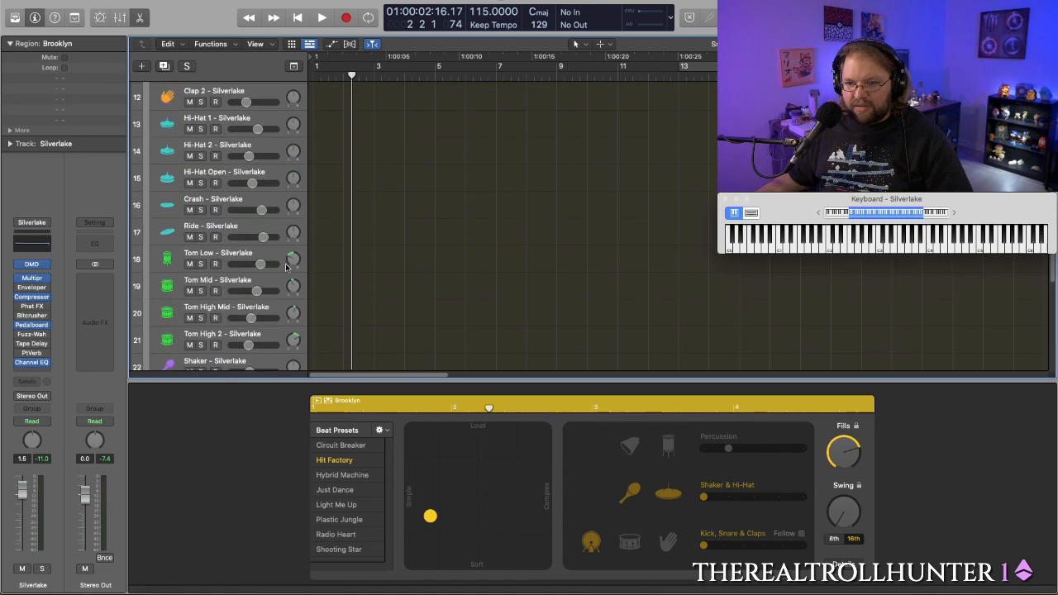
scroll(285, 266, "down", 1)
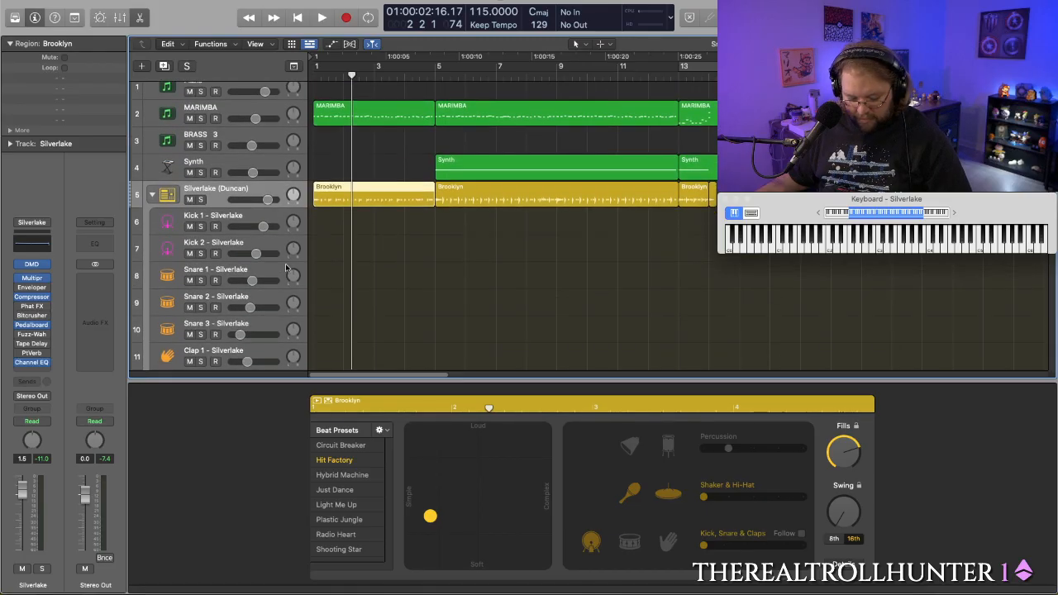
- Watch the drum kit channels in the Mixer while playing the first two bars, and close the Mixer
key("x")
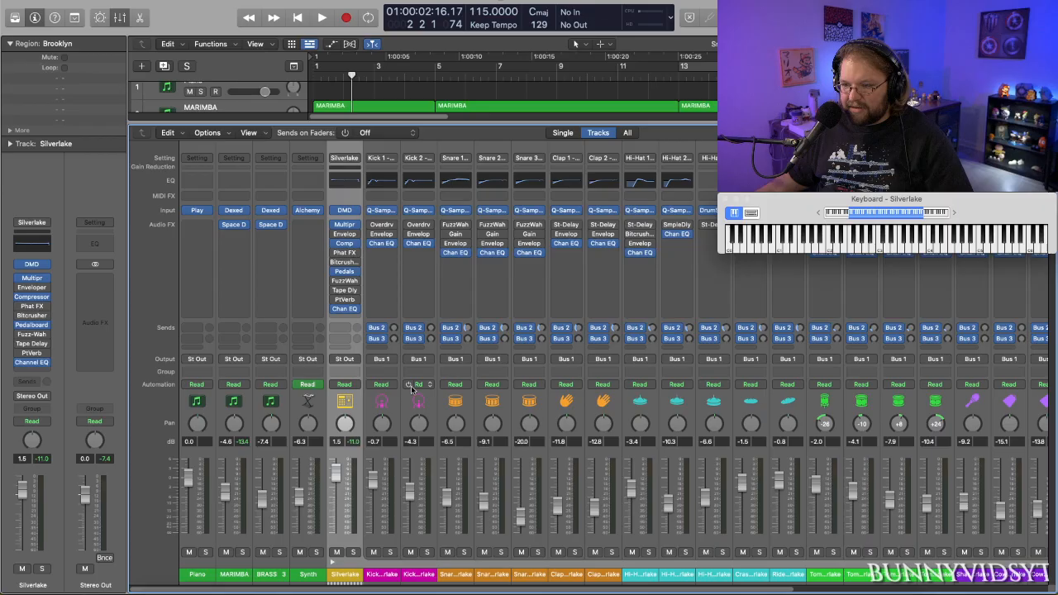
scroll(411, 389, "right", 5)
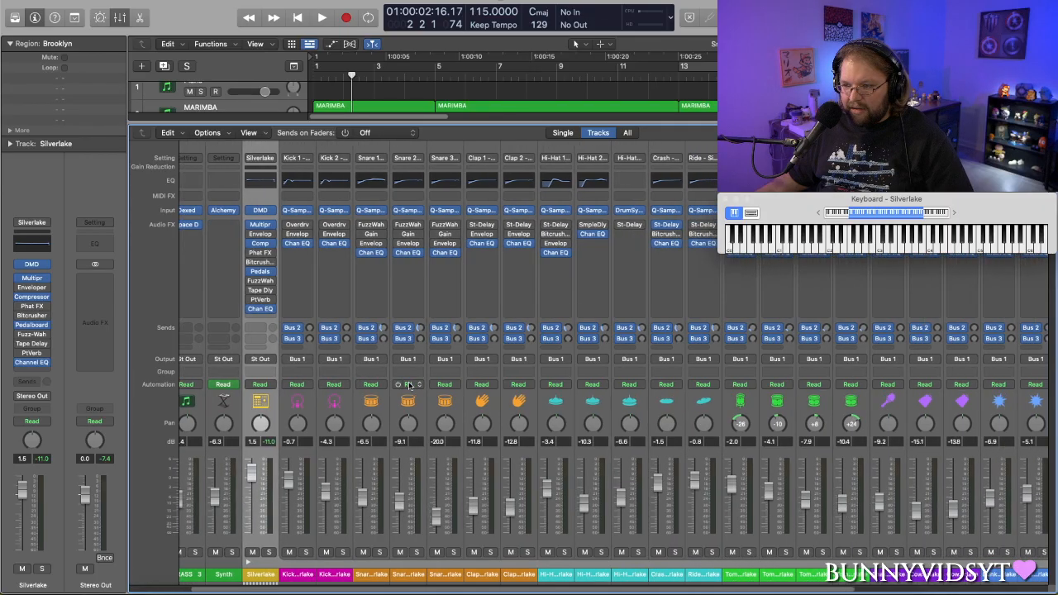
scroll(411, 386, "right", 1)
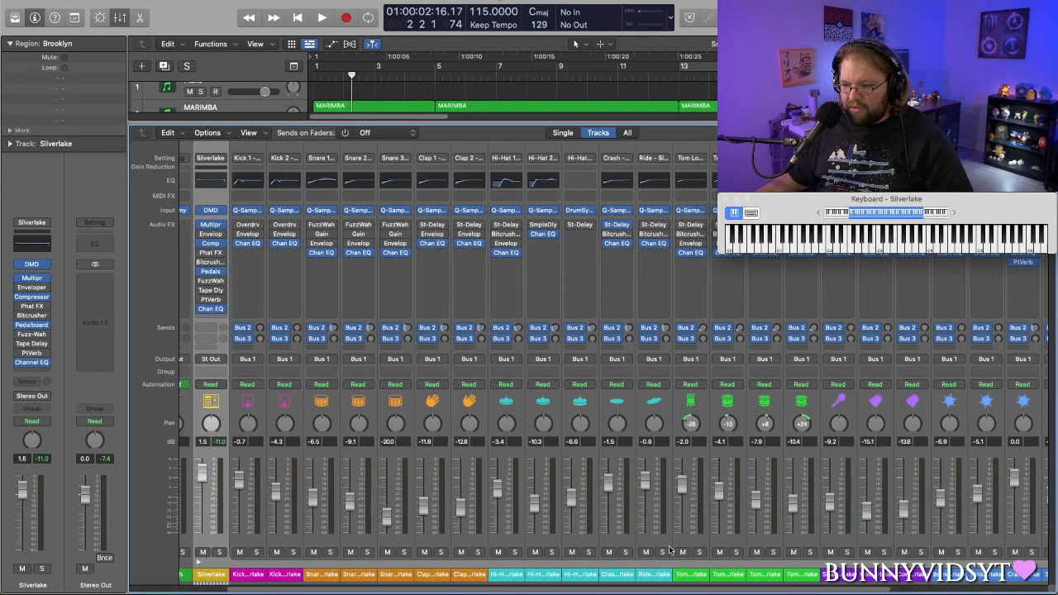
scroll(352, 95, "down", 3)
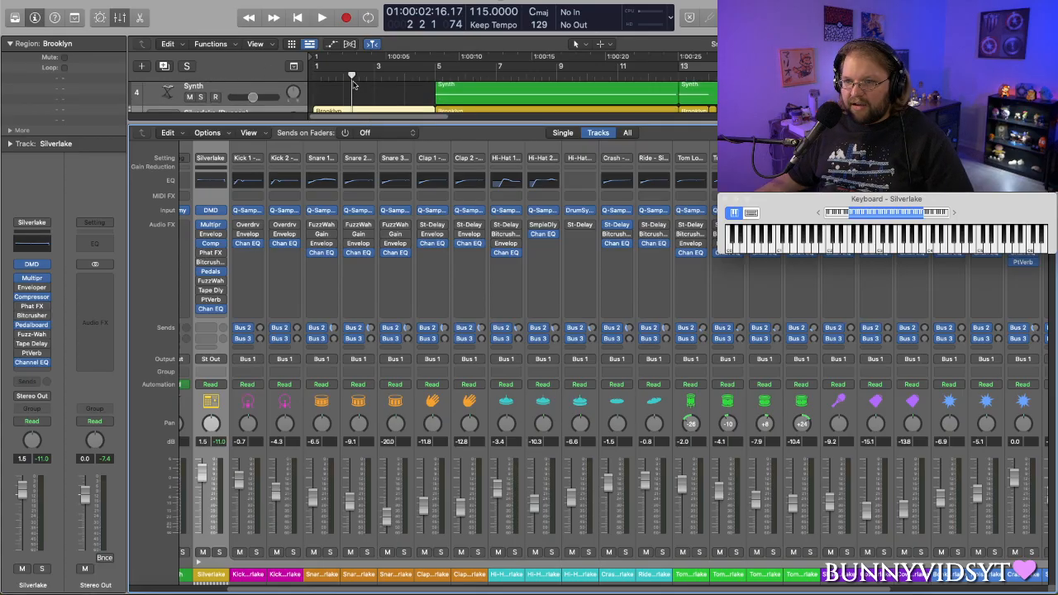
left_click(304, 76)
key("space")
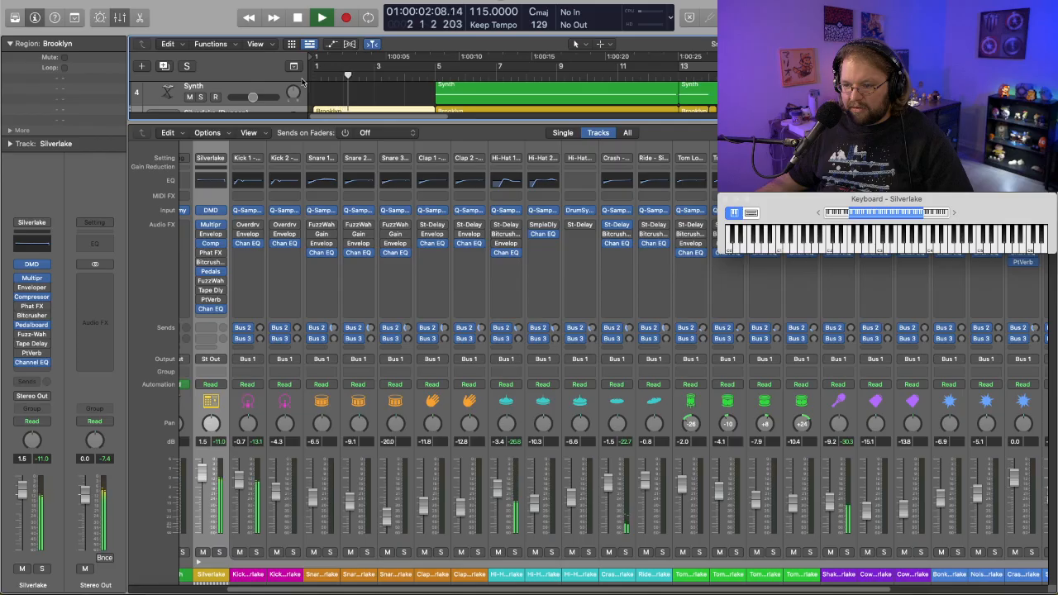
key("space")
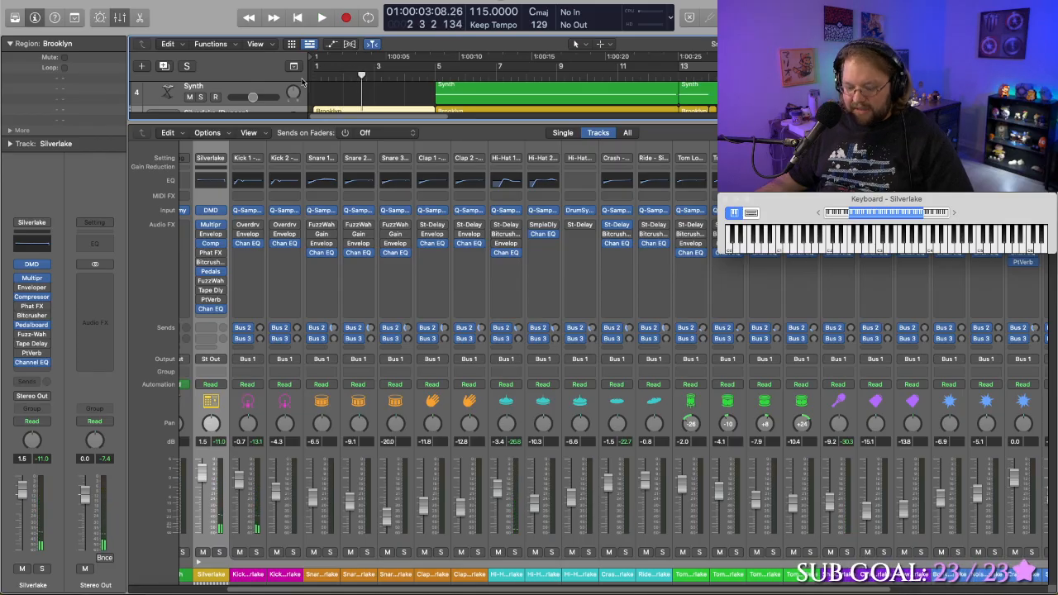
key("x")
- Play the opening from bar 1 while checking which kit-piece tracks from Hi-Hat to Noise Sweep are sounding
scroll(329, 201, "down", 10)
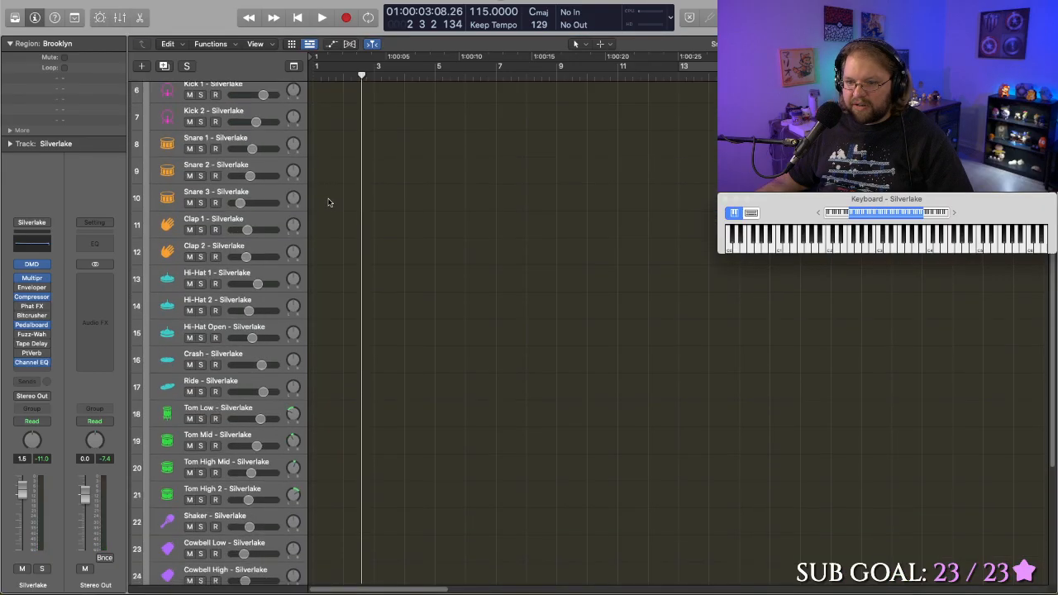
left_click(347, 74)
key("Return")
key("space")
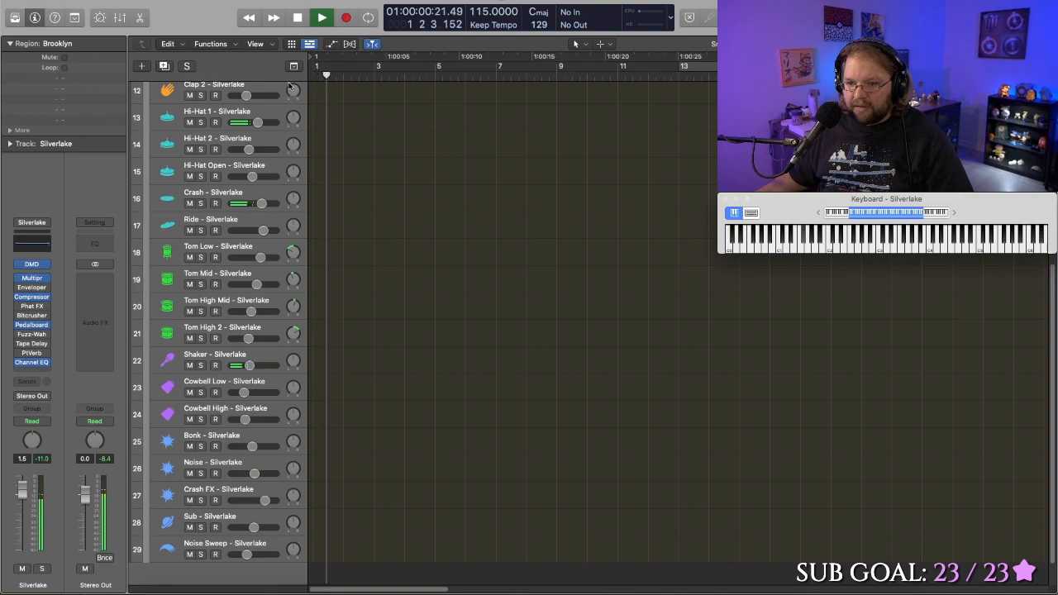
key("space")
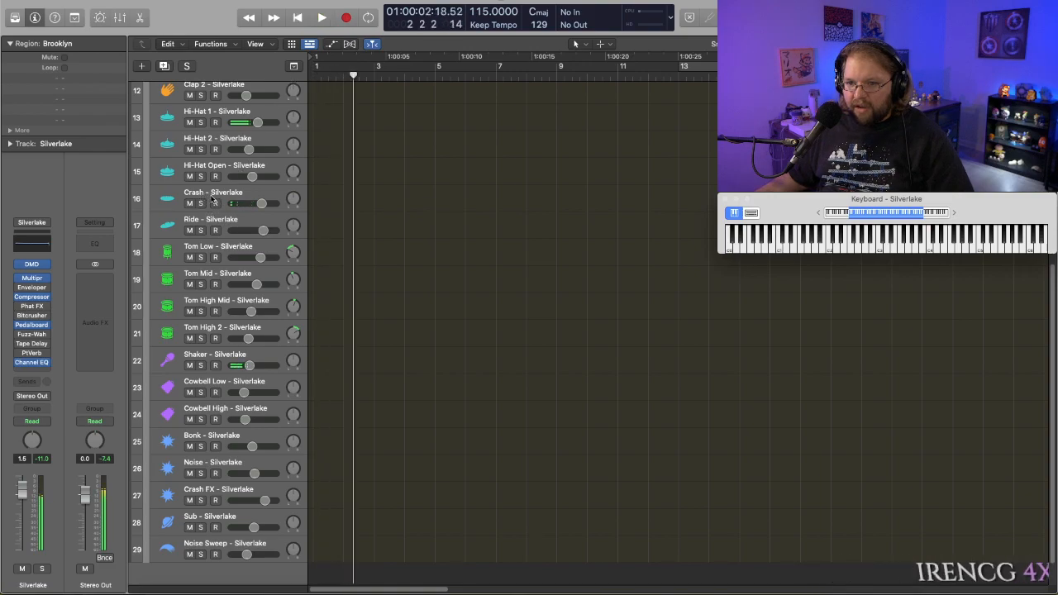
- Automate the Crash - Silverlake track's volume with points at bar 1 and about bar 5, pulling the opening level far down
key("a")
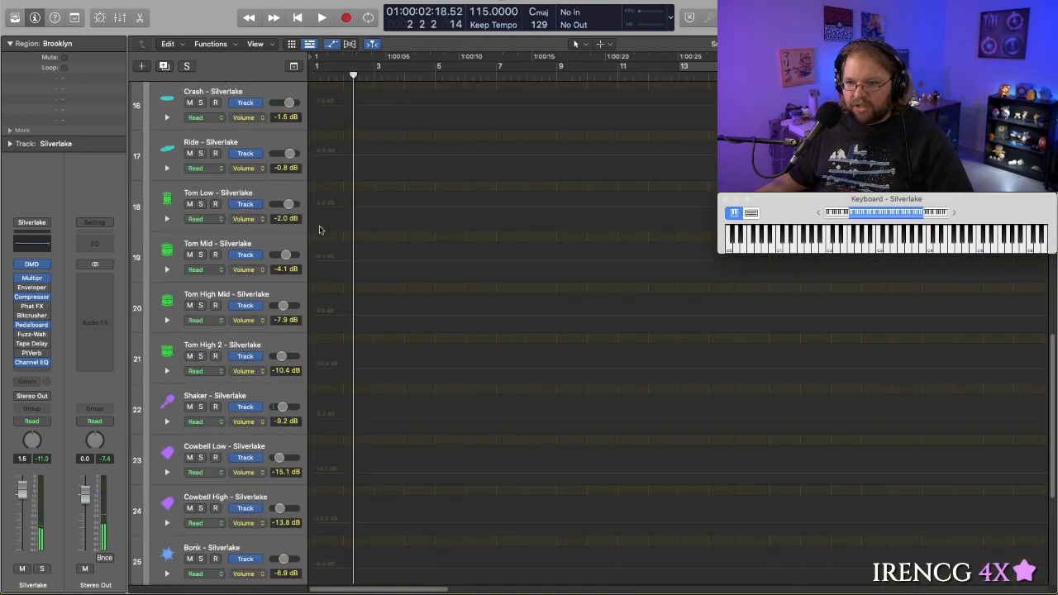
scroll(333, 237, "down", 1)
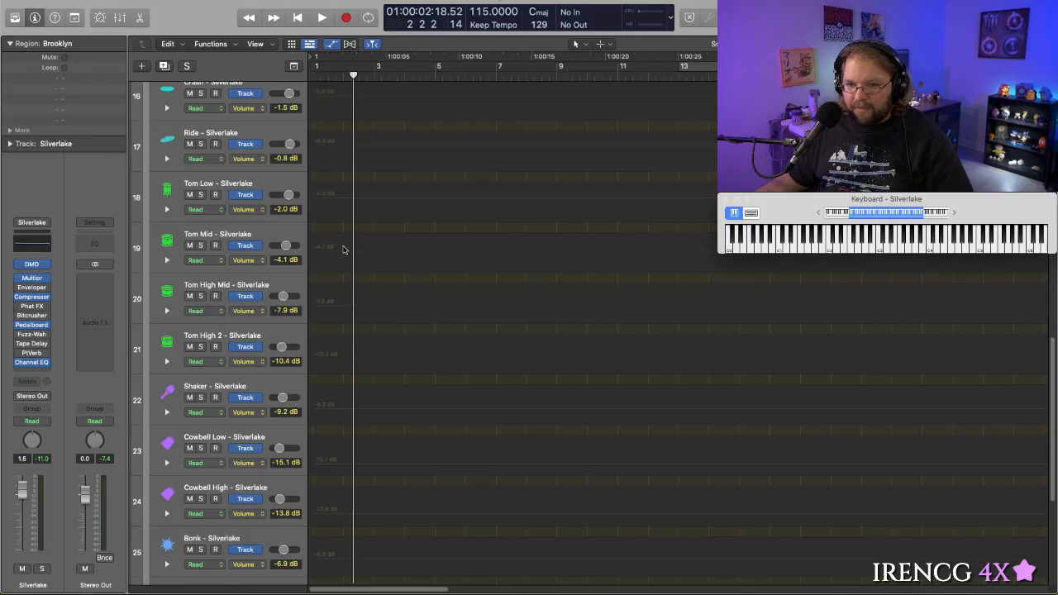
scroll(344, 249, "up", 4)
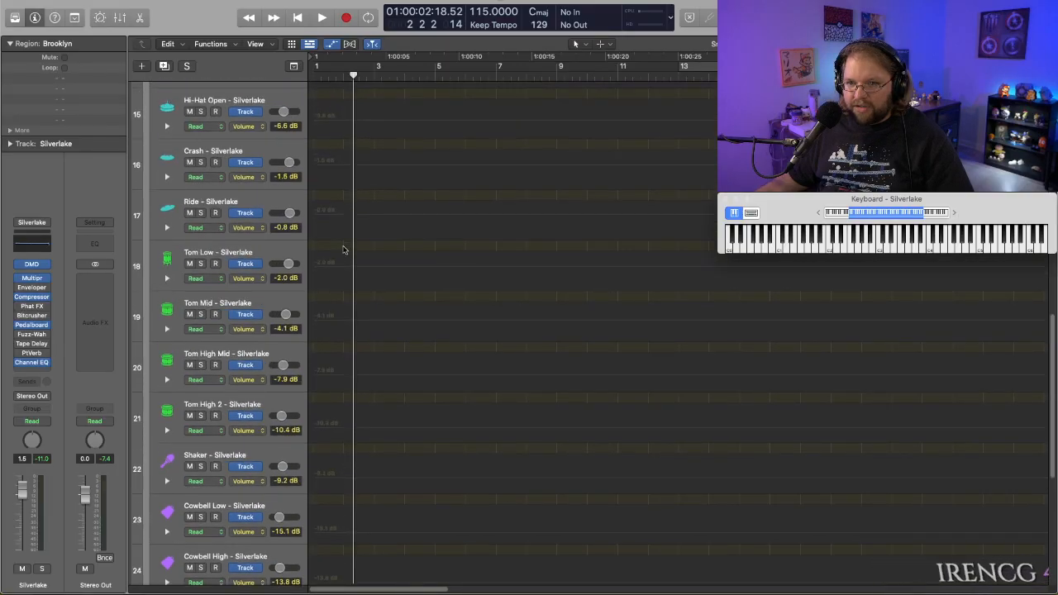
left_click(419, 169)
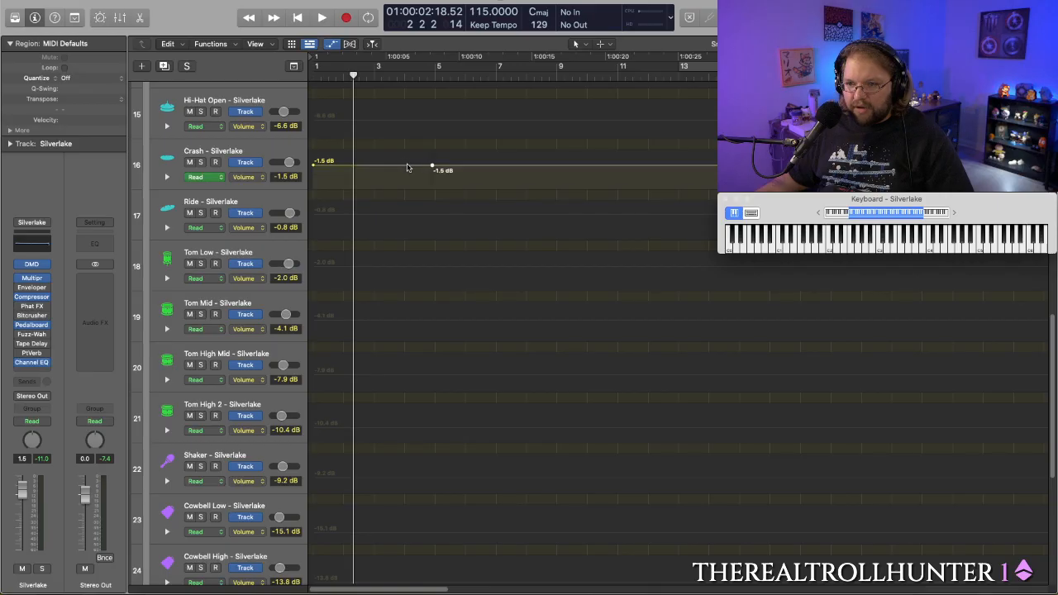
left_click_drag(408, 166, 407, 186)
left_click_drag(314, 168, 314, 189)
key("a")
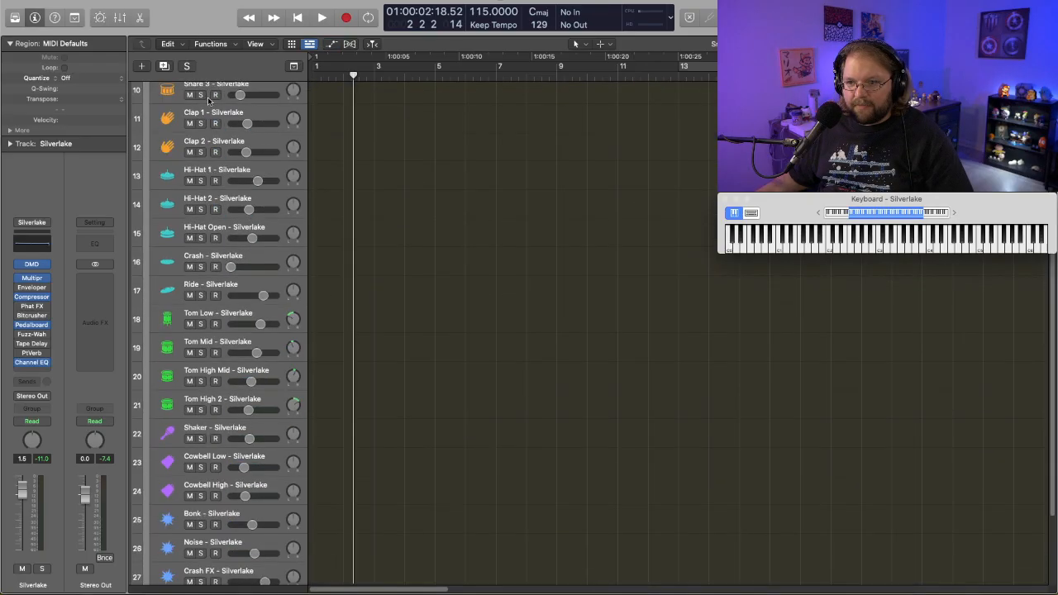
- Collapse the Silverlake kit-piece tracks and play the full arrangement from bar 1 through bar 14
scroll(215, 108, "up", 8)
scroll(232, 123, "up", 3)
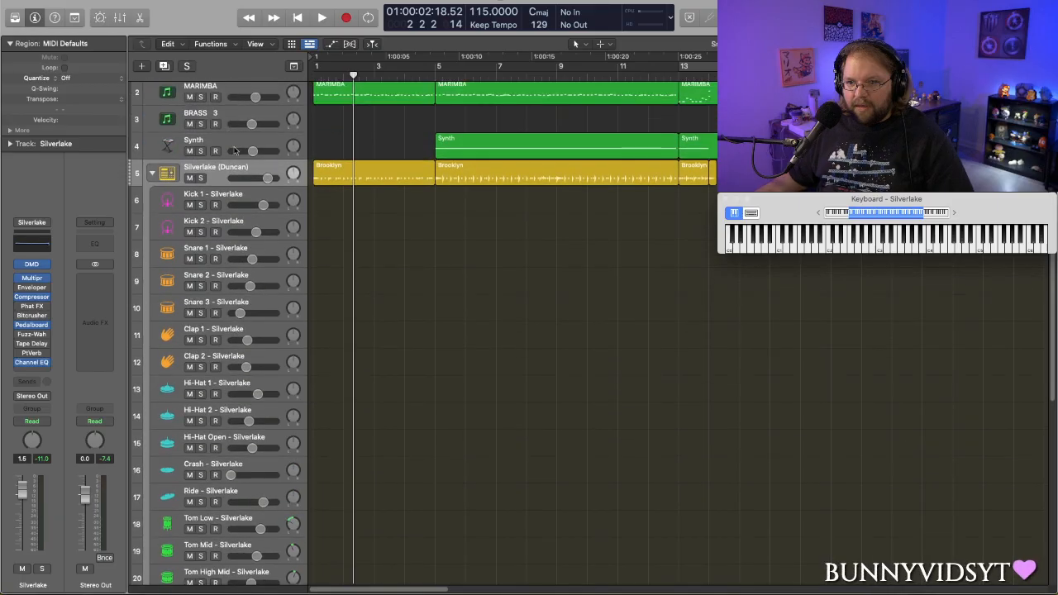
left_click(152, 175)
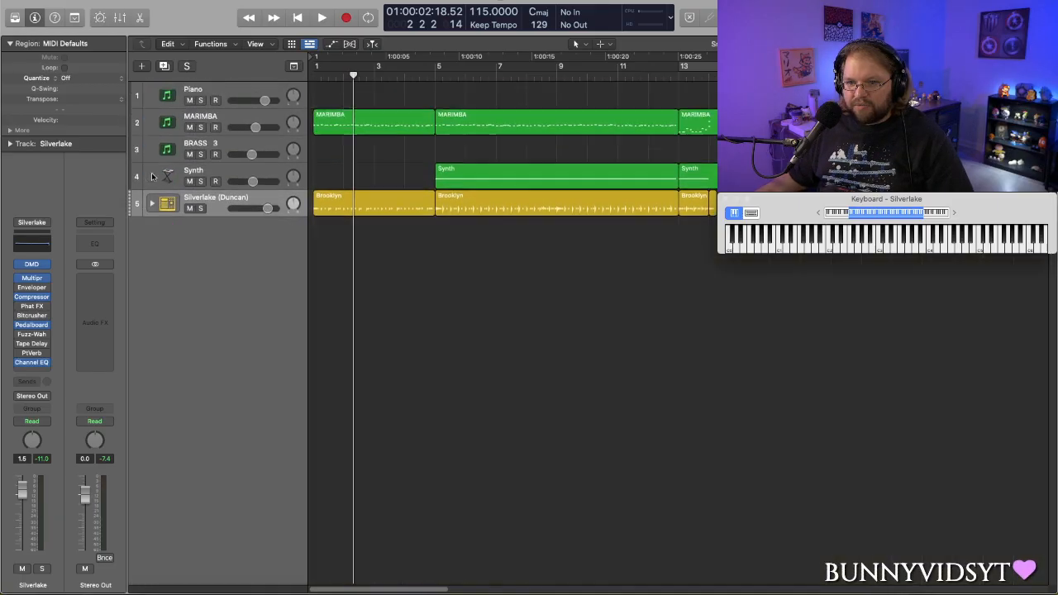
key("Return")
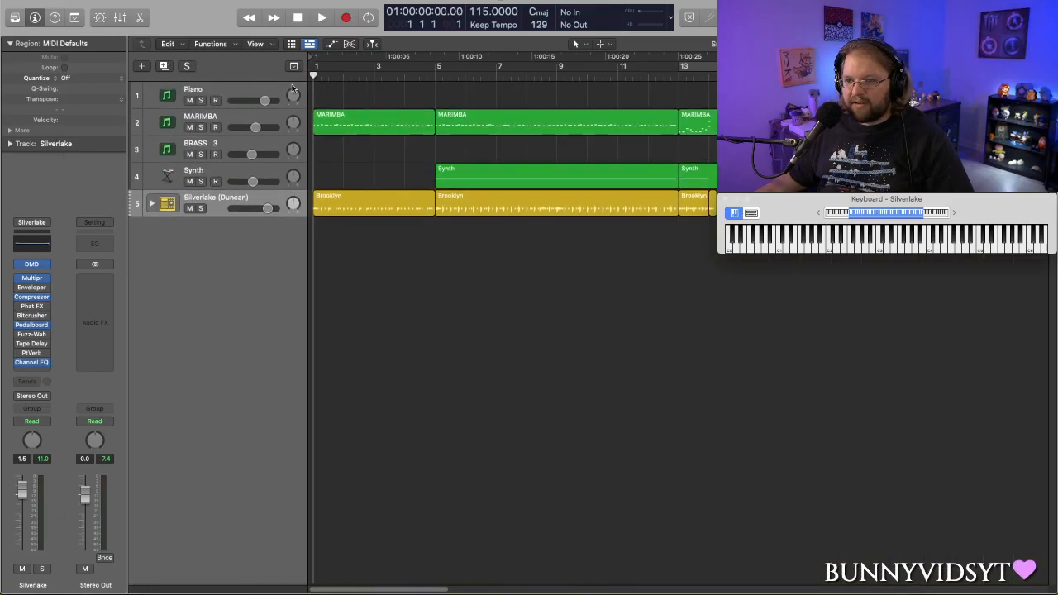
key("space")
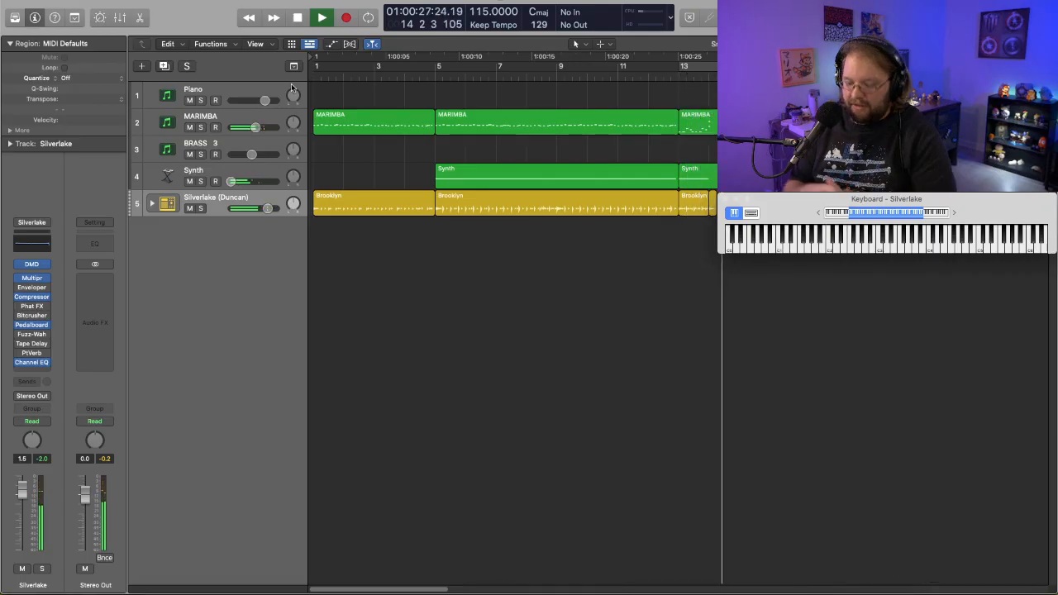
key("space")
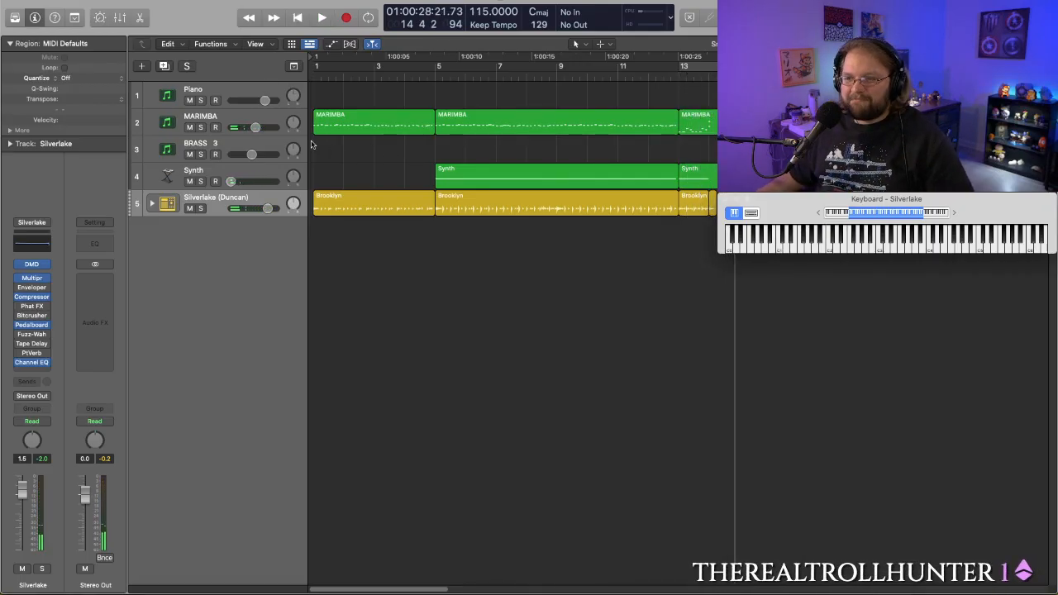
- Open the MARIMBA region that starts at bar 5 in the Piano Roll and play its notes around bar 9
left_click(481, 122)
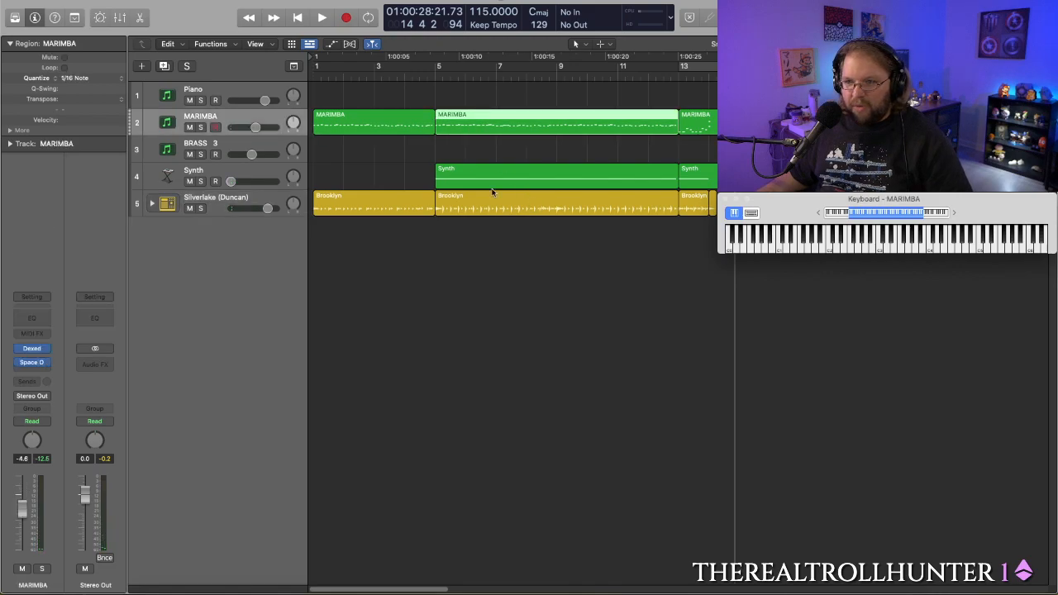
double_click(475, 132)
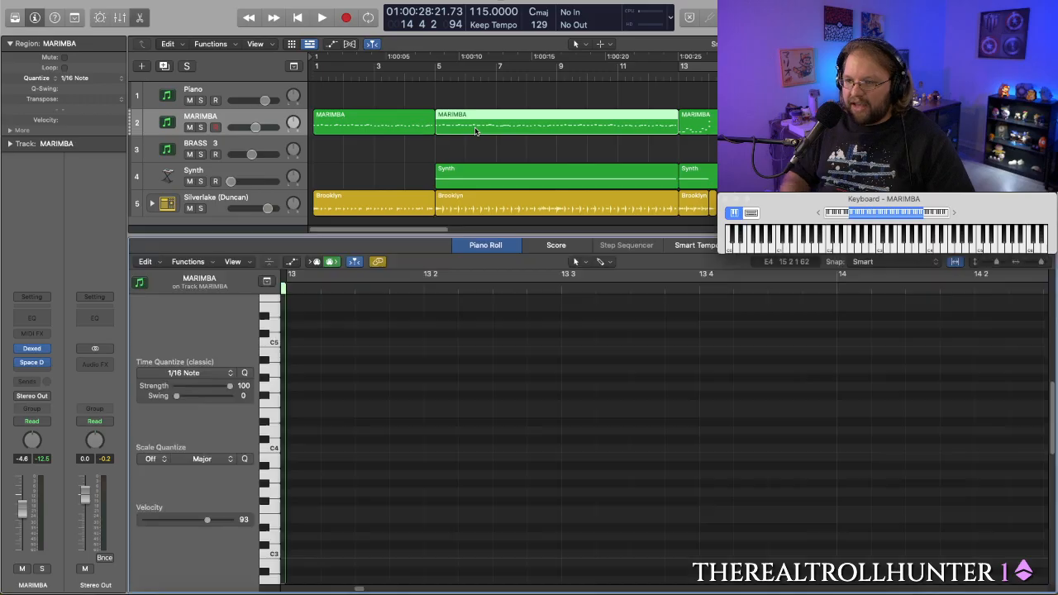
scroll(531, 321, "up", 8)
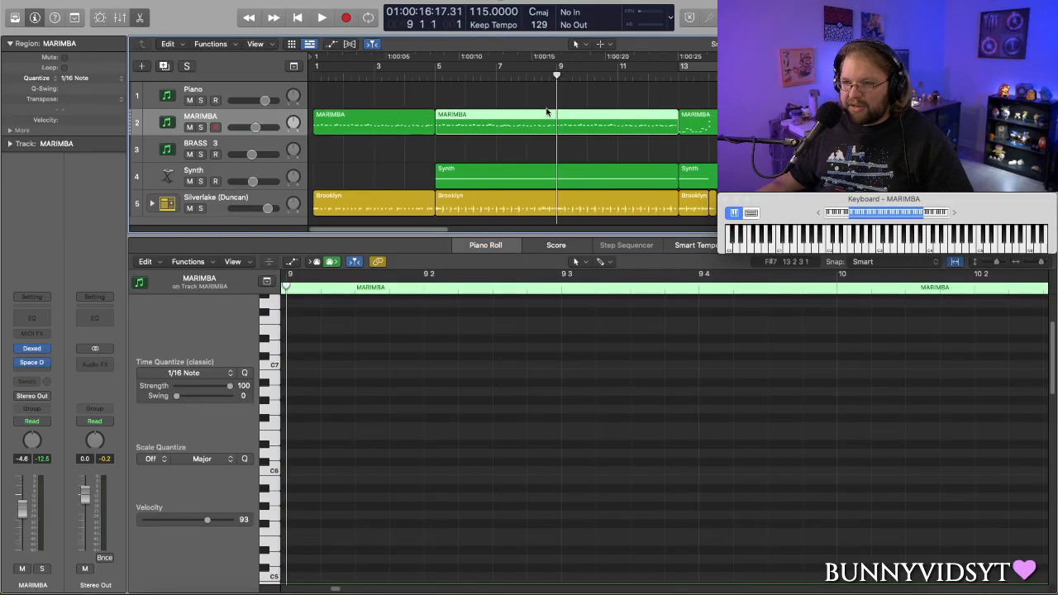
scroll(511, 429, "down", 8)
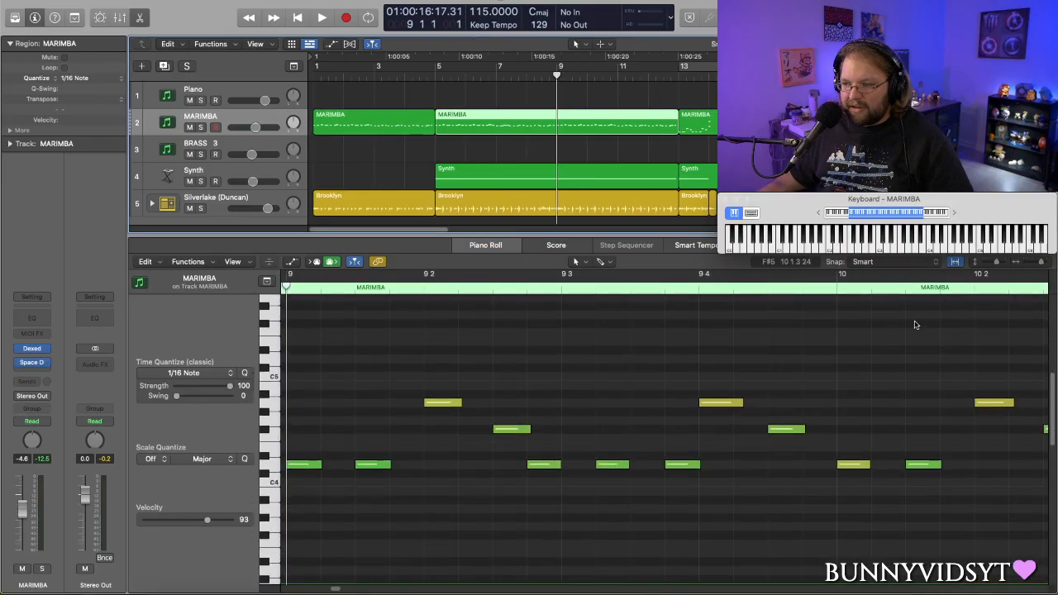
left_click_drag(1041, 263, 1033, 268)
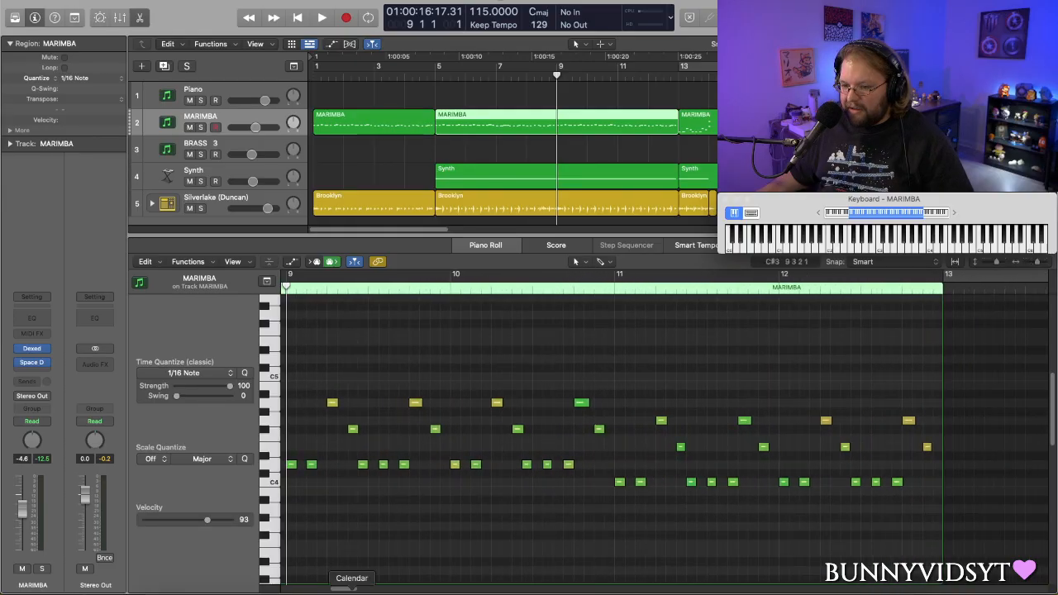
mouse_move(352, 592)
left_mouse_down()
mouse_move(318, 592)
mouse_move(347, 592)
left_mouse_up()
key("space")
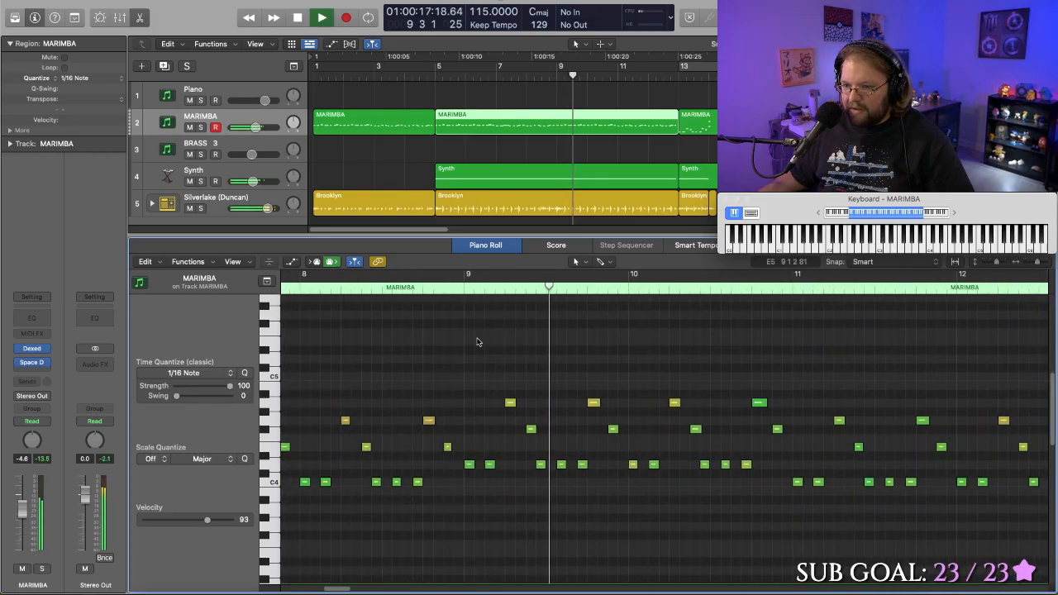
- Copy the marimba notes from bar 9 through bar 12 one octave higher, doubling the original line
left_click_drag(465, 341, 923, 567)
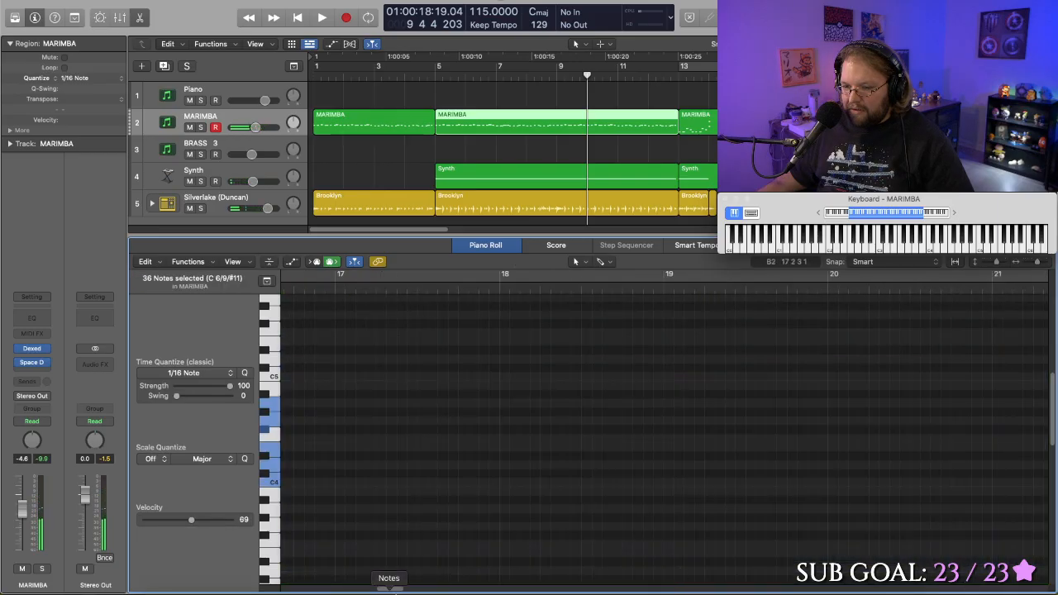
left_click_drag(372, 592, 338, 591)
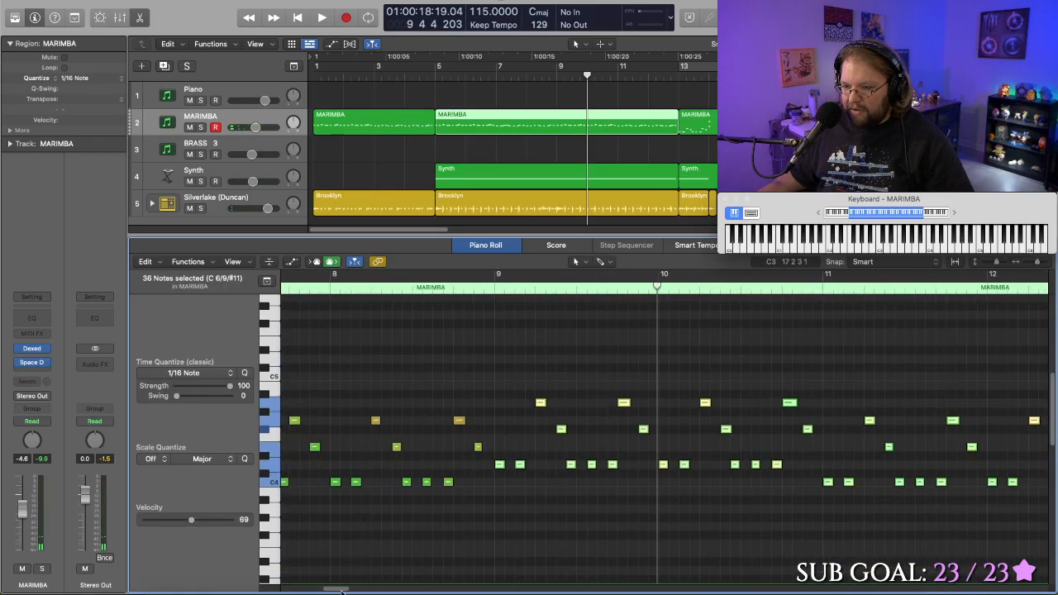
scroll(442, 524, "up", 5)
scroll(443, 524, "down", 4)
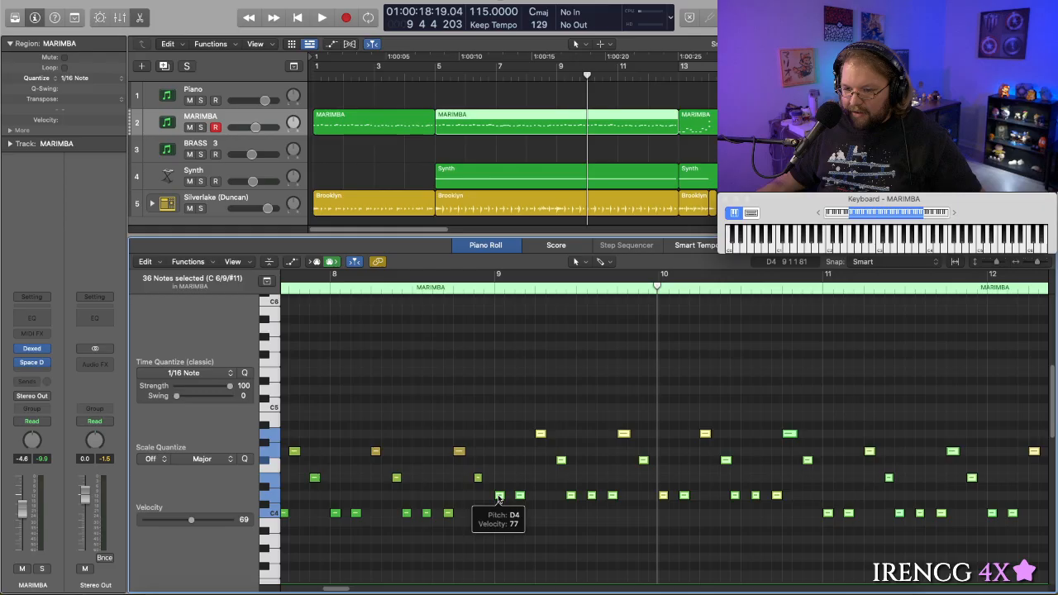
left_click_drag(499, 496, 499, 390)
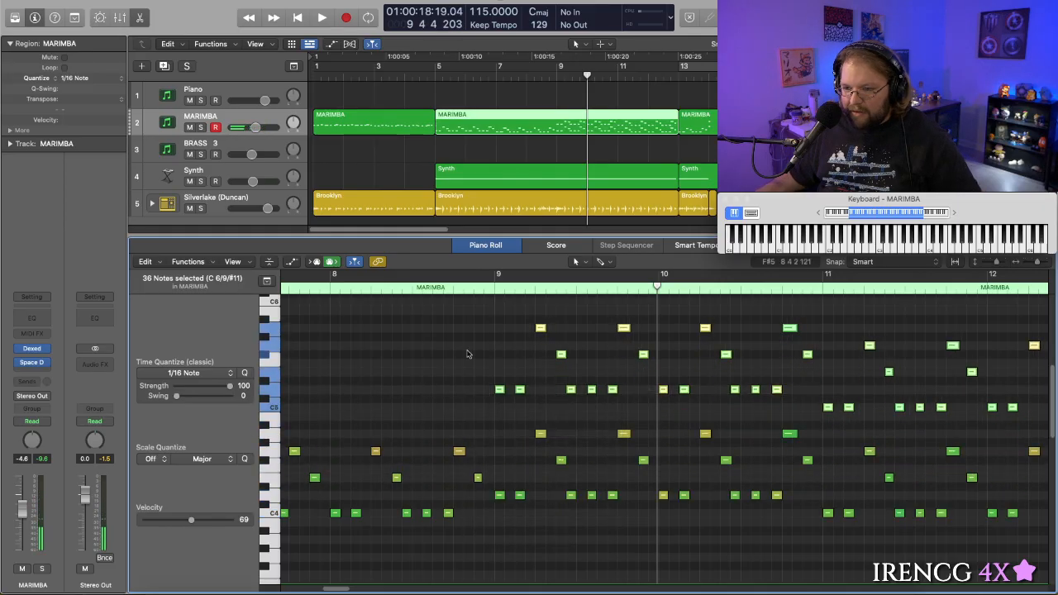
- Play the octave-doubled marimba part with the full arrangement past bar 13, and toggle the on-screen keyboard
left_click(445, 289)
key("space")
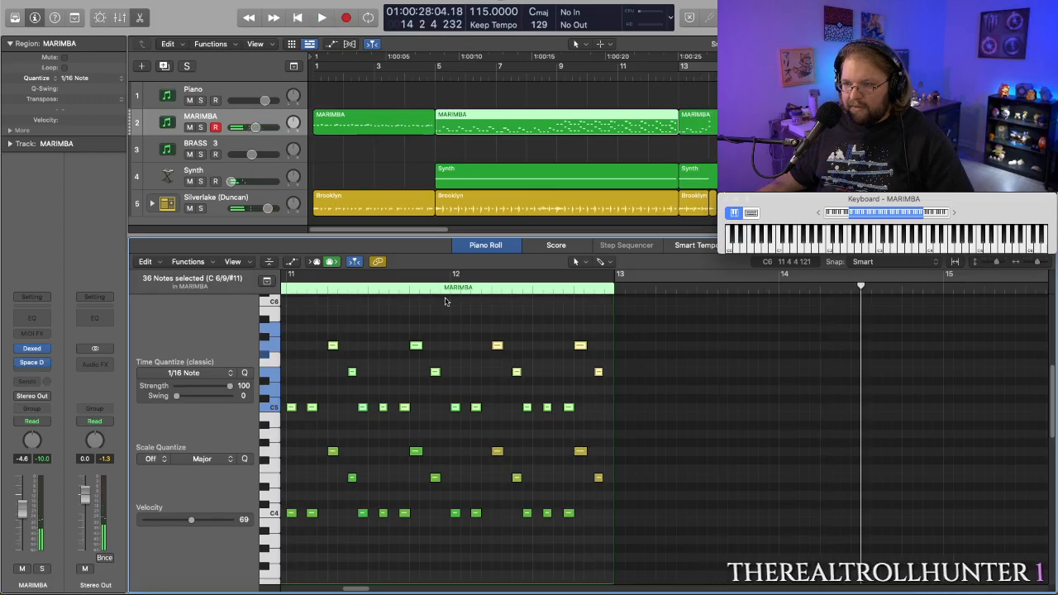
double_click(420, 76)
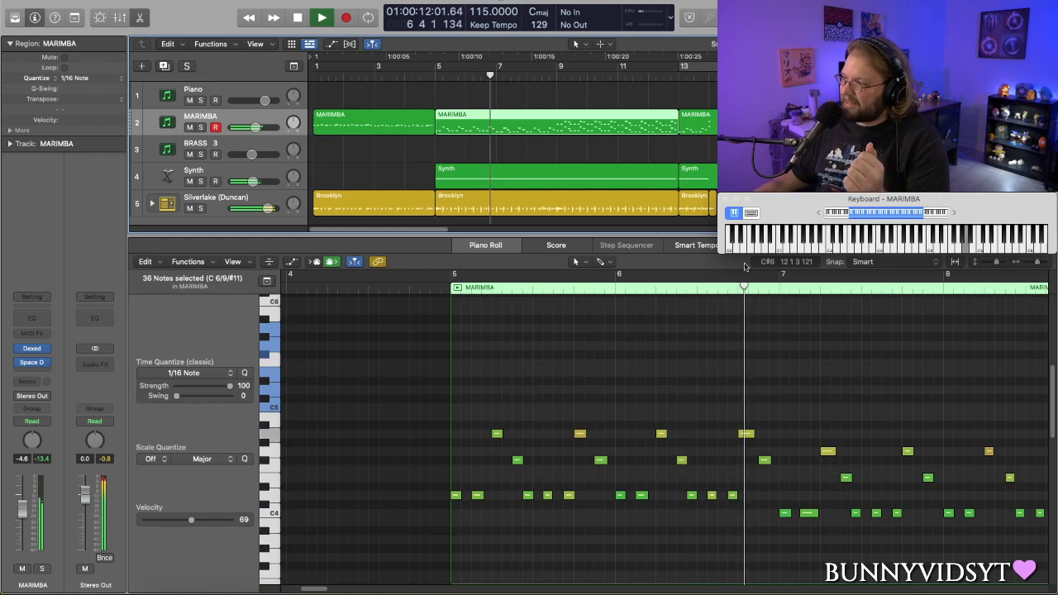
key("super+k")
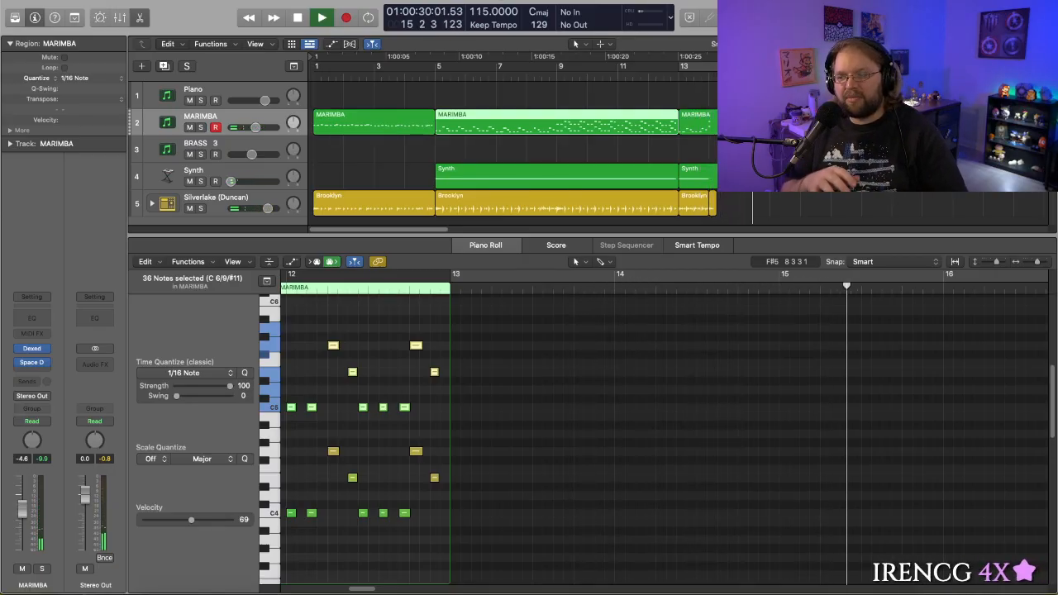
key("super+k")
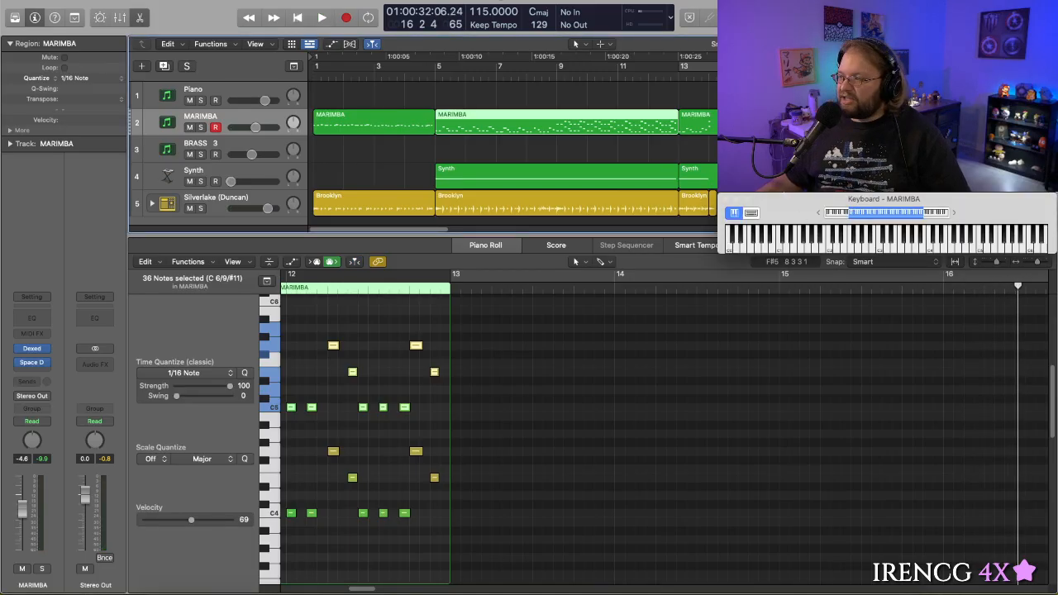
- Play the marimba from just before bar 8, and undo the octave-higher copy of its notes
scroll(417, 311, "left", 5)
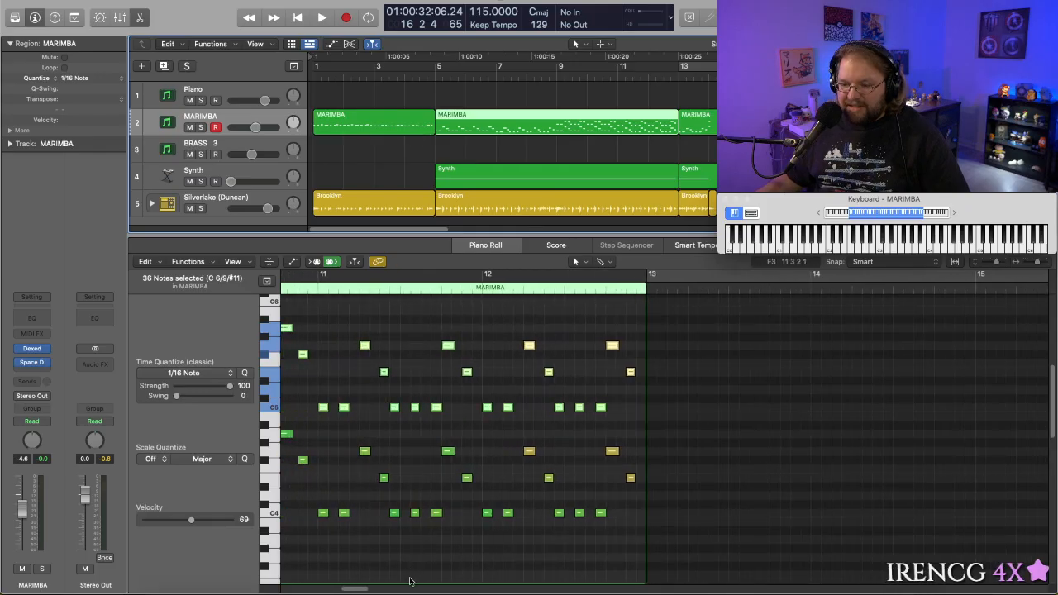
left_click_drag(360, 589, 338, 589)
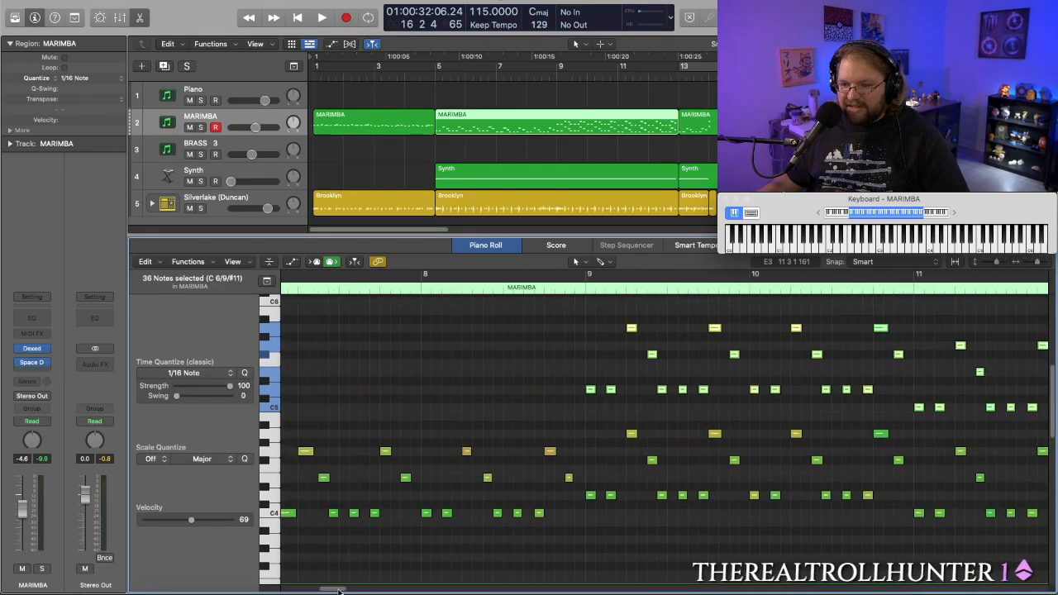
left_click(401, 290)
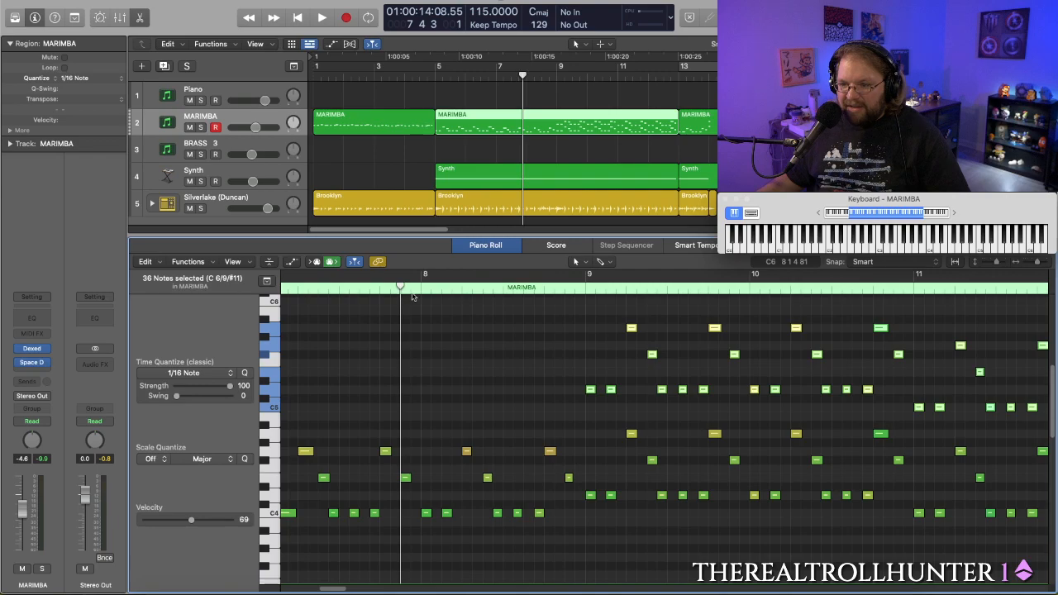
key("space")
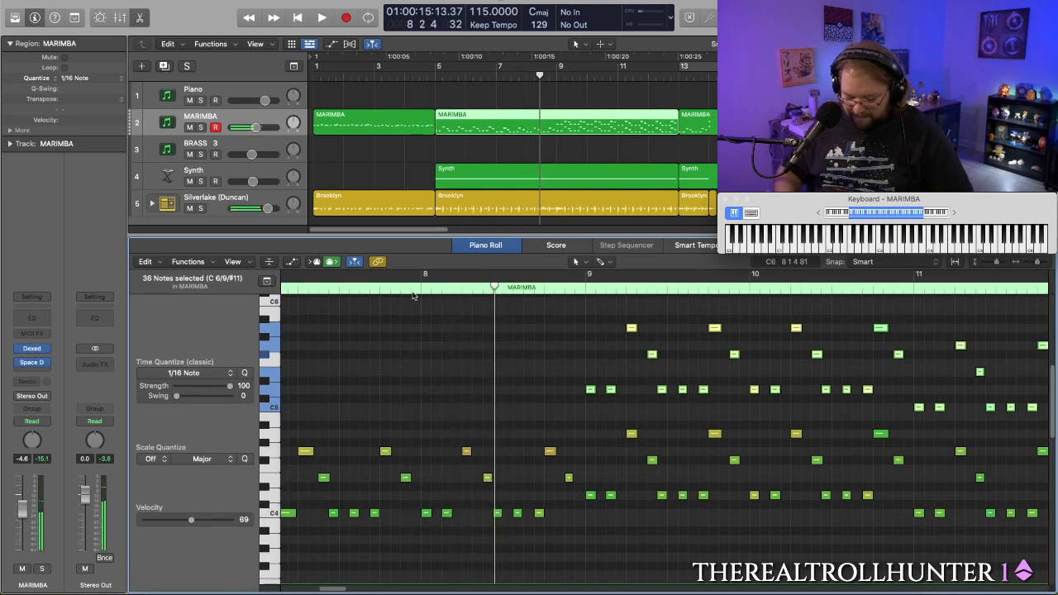
key("super+z")
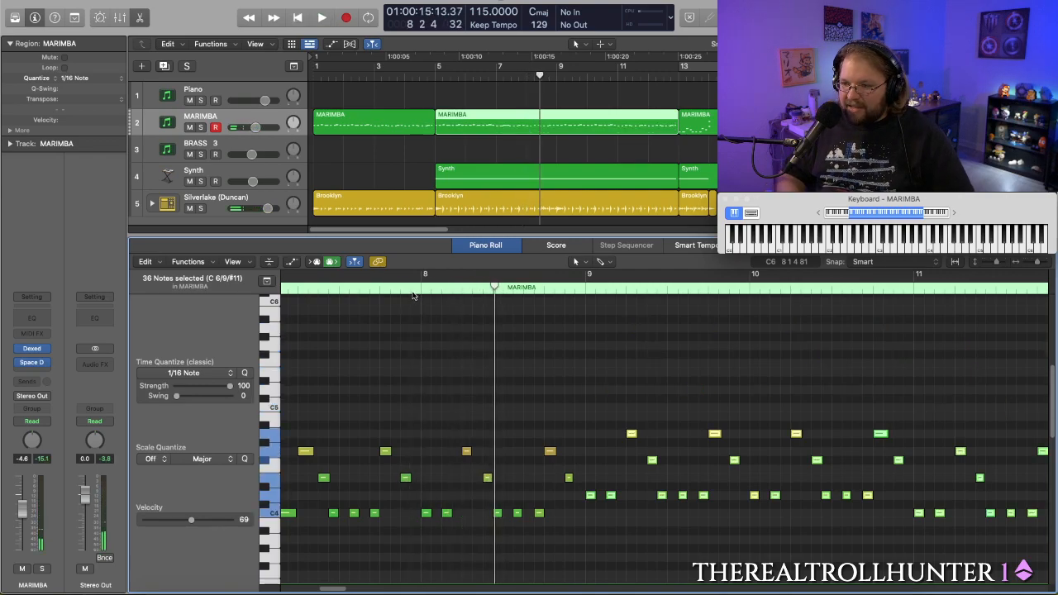
- Play the single-octave marimba from bar 8 into bar 10, and replay the arrangement from bar 1 to bar 15
key("space")
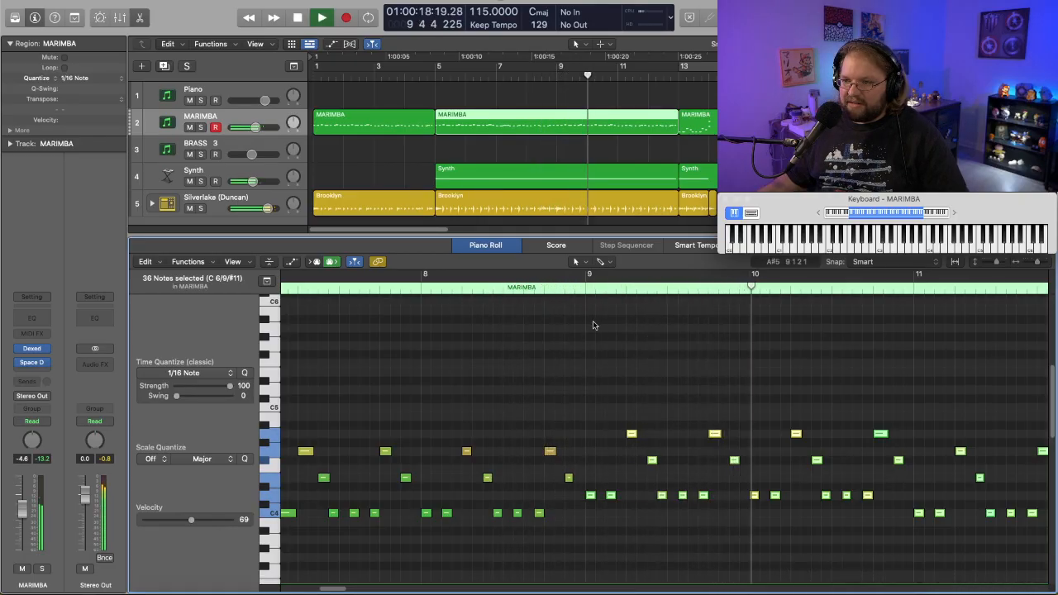
key("space")
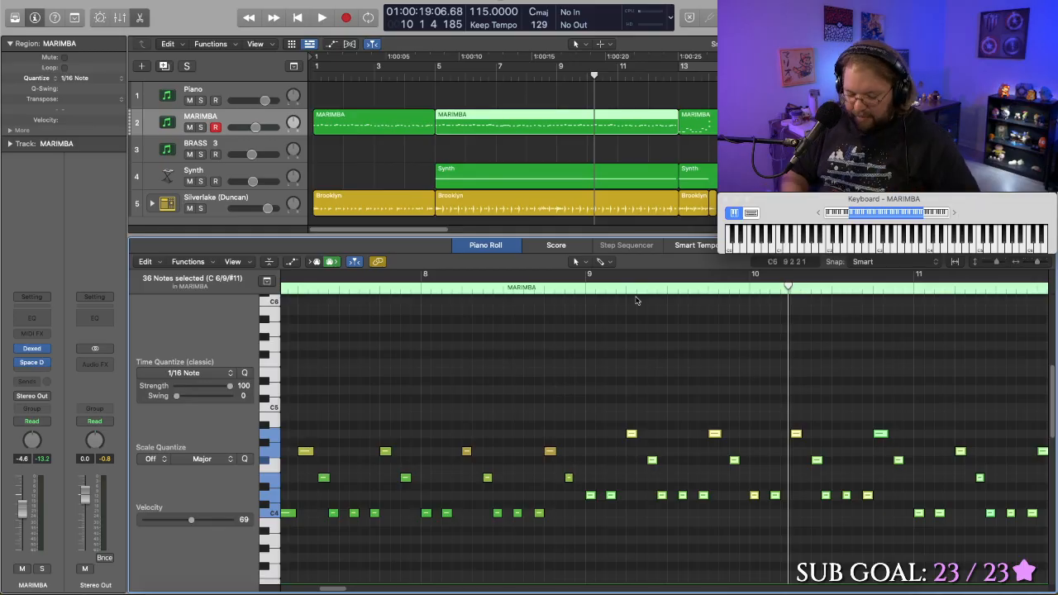
left_click(473, 76)
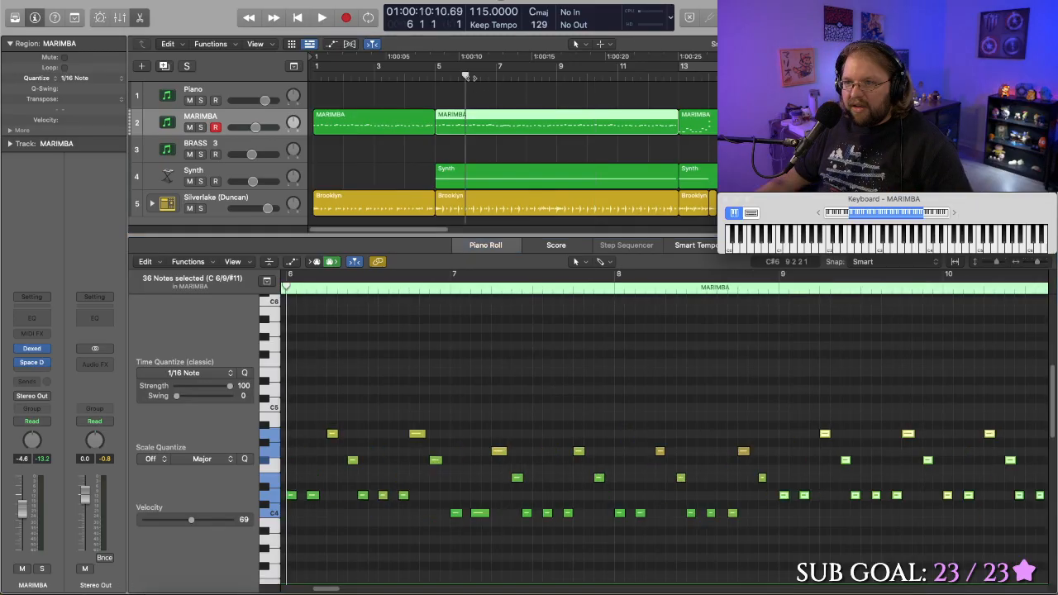
key("space")
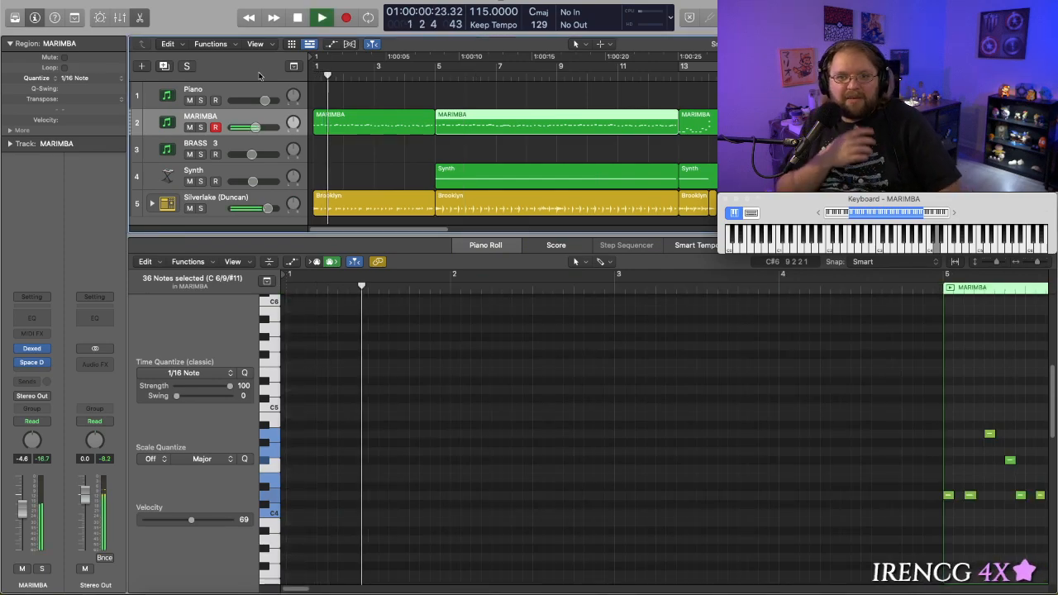
key("space")
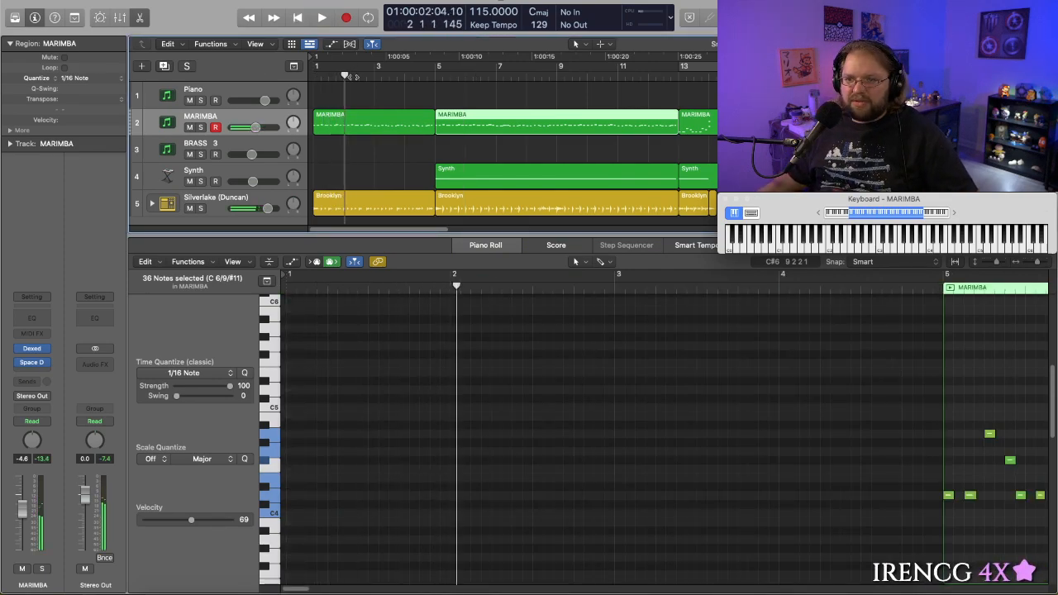
key("Return")
key("space")
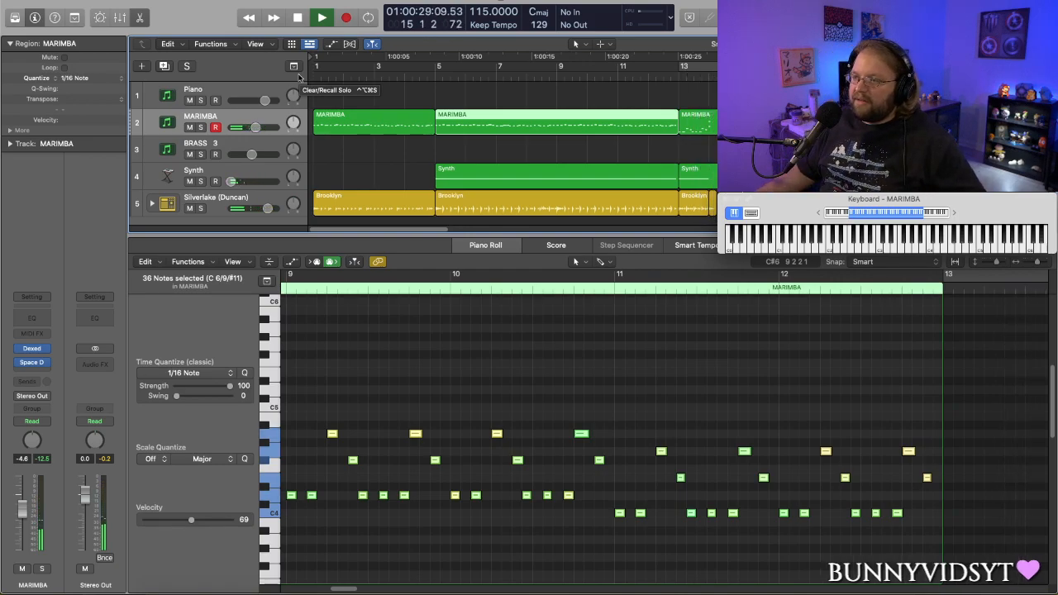
key("space")
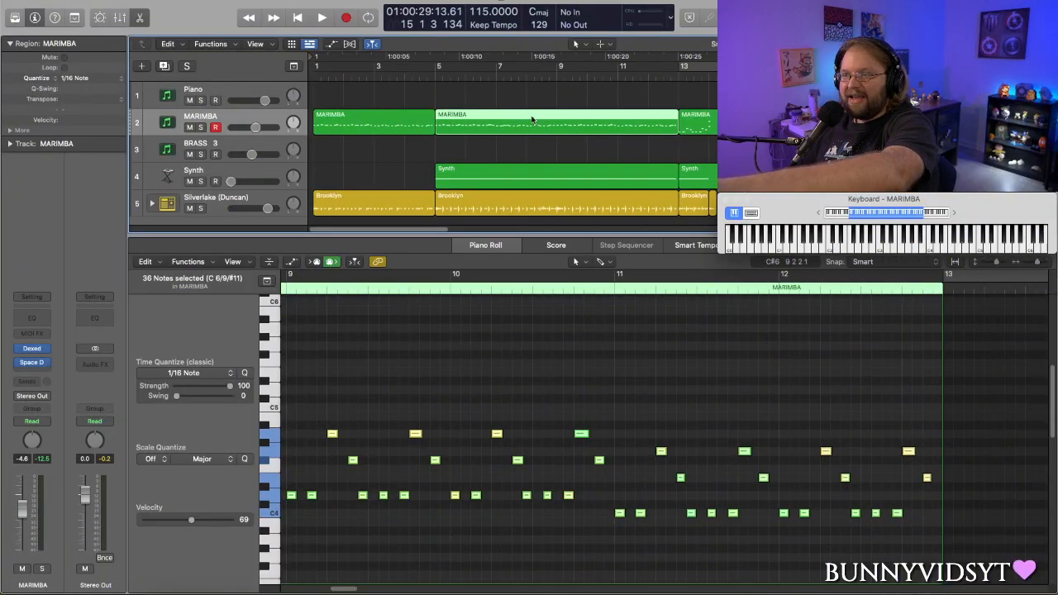
- Delete the empty Piano and BRASS 3 tracks from the arrangement
left_click(256, 91)
key("super+BackSpace")
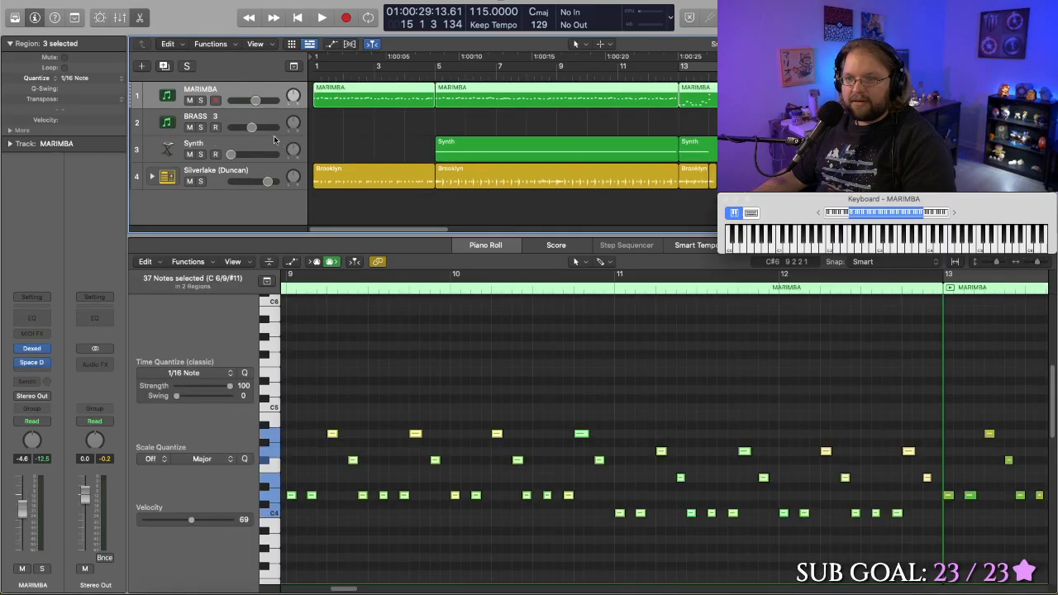
left_click(247, 113)
key("super+BackSpace")
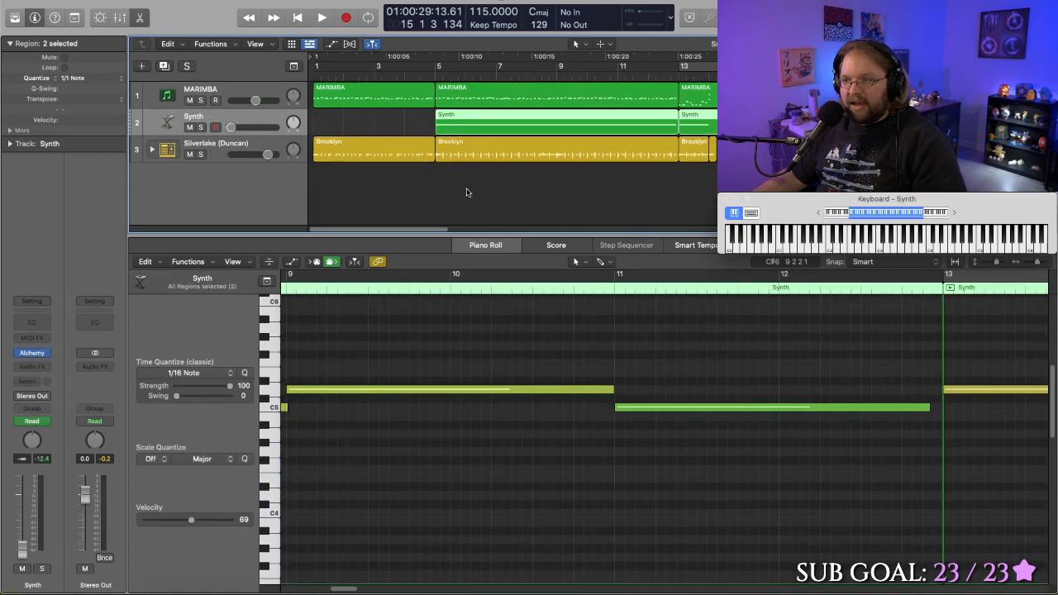